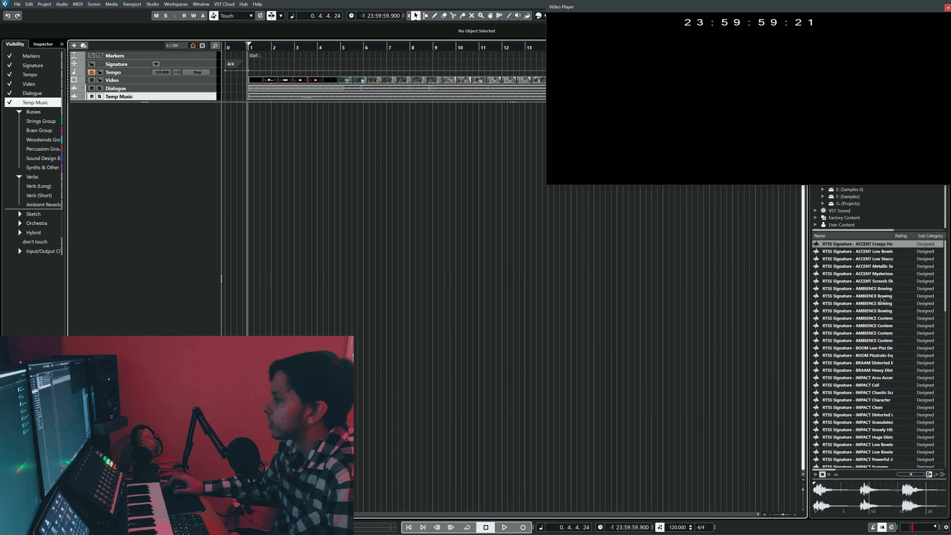
Look over the Designed samples folder and the timeline's video and Temp Music to see where the temp music ends.
{"action": "scroll", "coordinate": [883, 205], "scroll_direction": "up", "scroll_amount": 3}
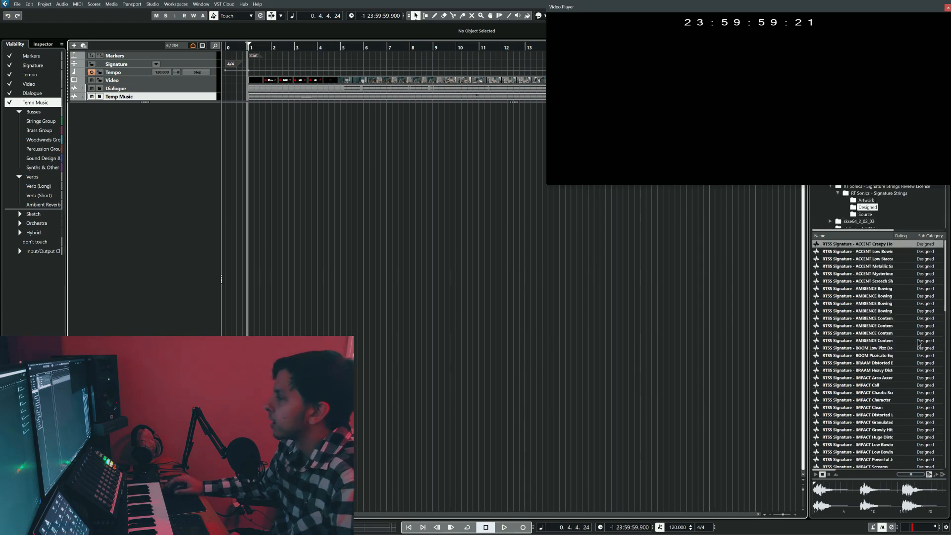
{"action": "scroll", "coordinate": [485, 136], "scroll_direction": "right", "scroll_amount": 6}
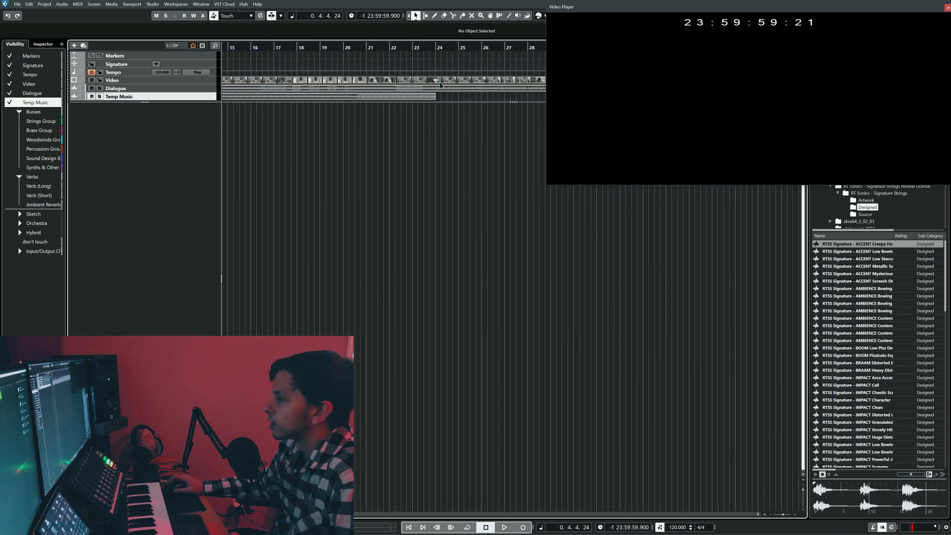
{"action": "left_click", "coordinate": [296, 46]}
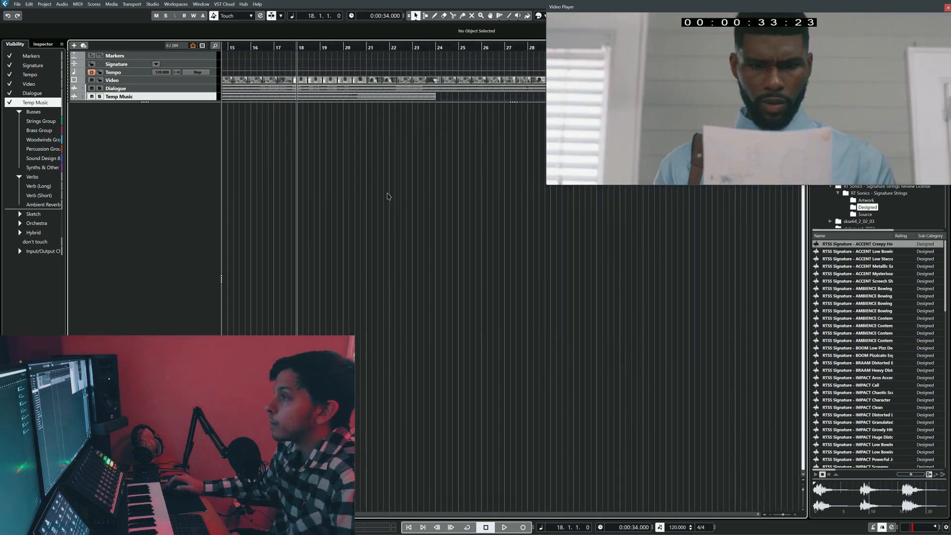
{"action": "scroll", "coordinate": [355, 112], "scroll_direction": "left", "scroll_amount": 7}
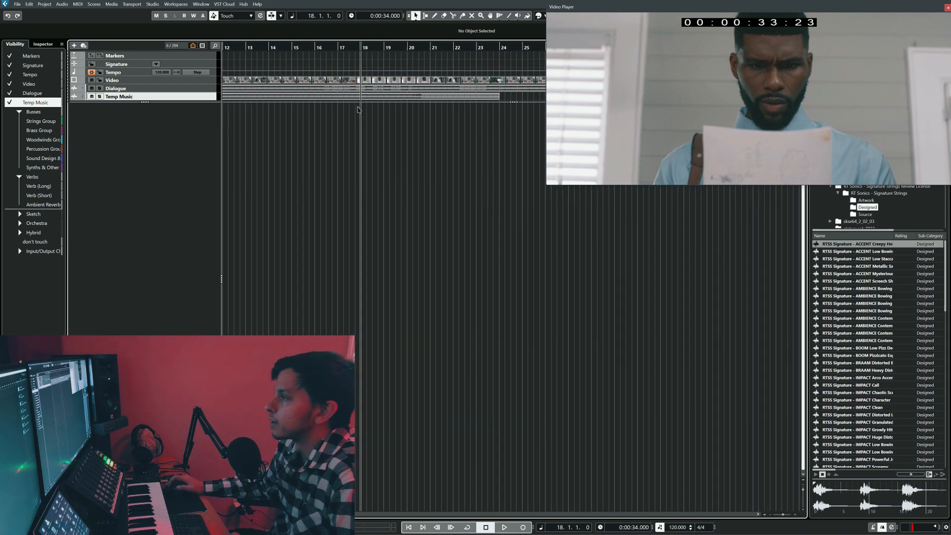
{"action": "scroll", "coordinate": [355, 115], "scroll_direction": "right", "scroll_amount": 4}
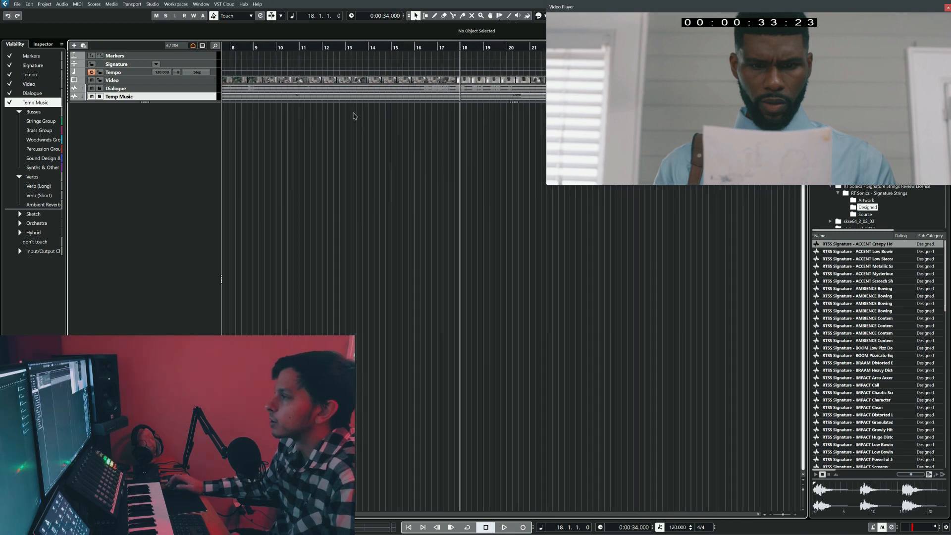
{"action": "scroll", "coordinate": [350, 97], "scroll_direction": "right", "scroll_amount": 6}
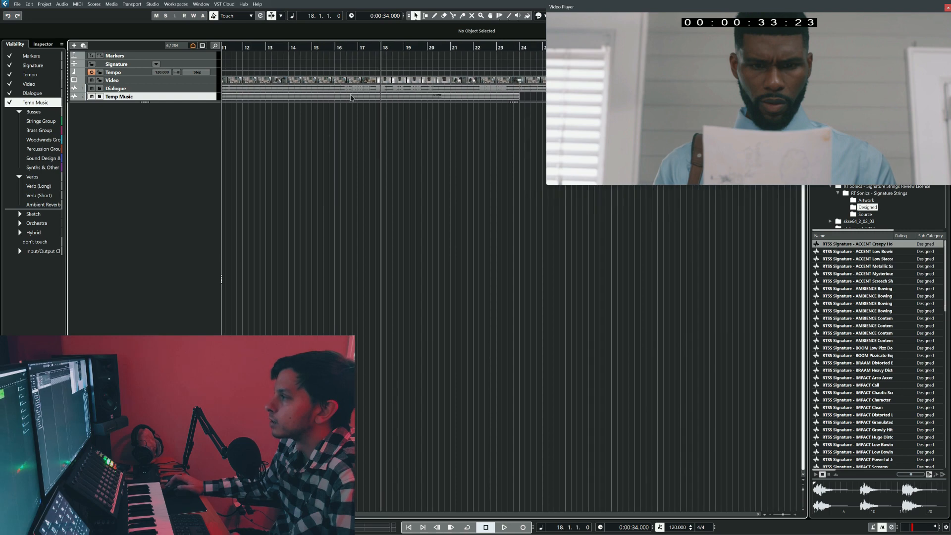
{"action": "scroll", "coordinate": [350, 98], "scroll_direction": "left", "scroll_amount": 2}
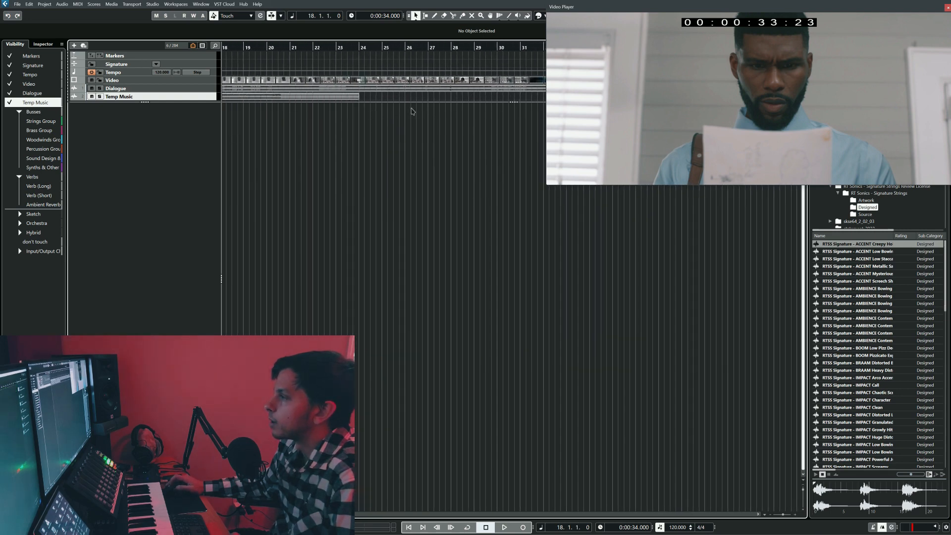
{"action": "scroll", "coordinate": [382, 132], "scroll_direction": "left", "scroll_amount": 8}
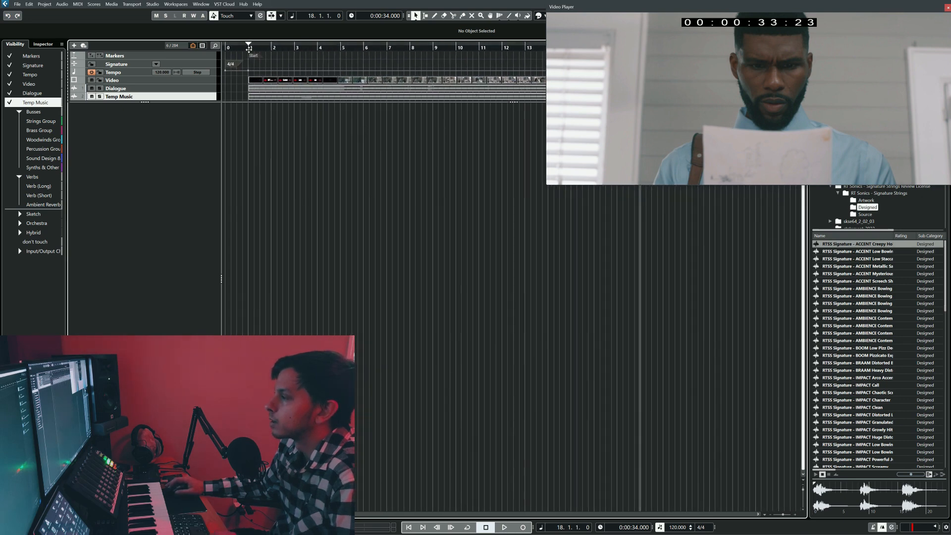
Play the film with its dialogue and temp music from bar 1 to about bar 22.
{"action": "left_click", "coordinate": [249, 48]}
{"action": "key", "text": "space"}
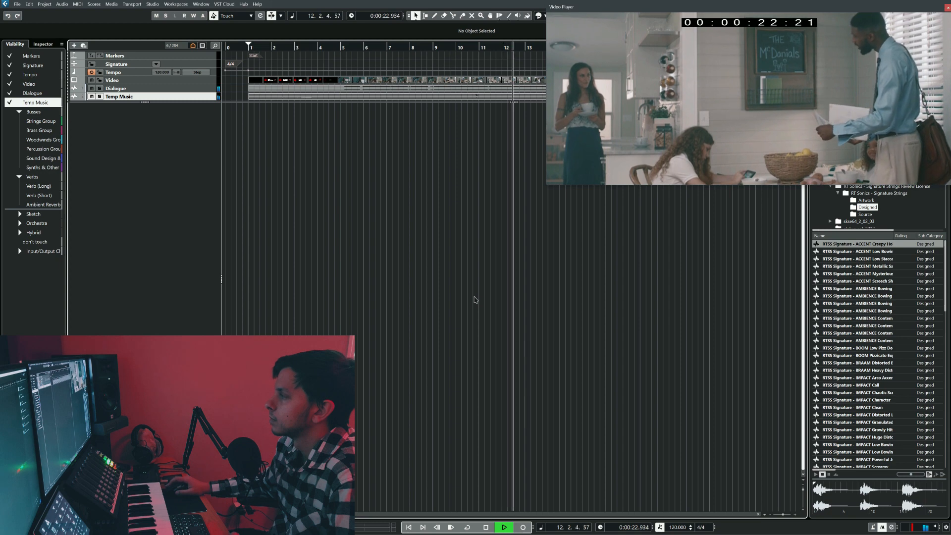
{"action": "scroll", "coordinate": [474, 300], "scroll_direction": "right", "scroll_amount": 6}
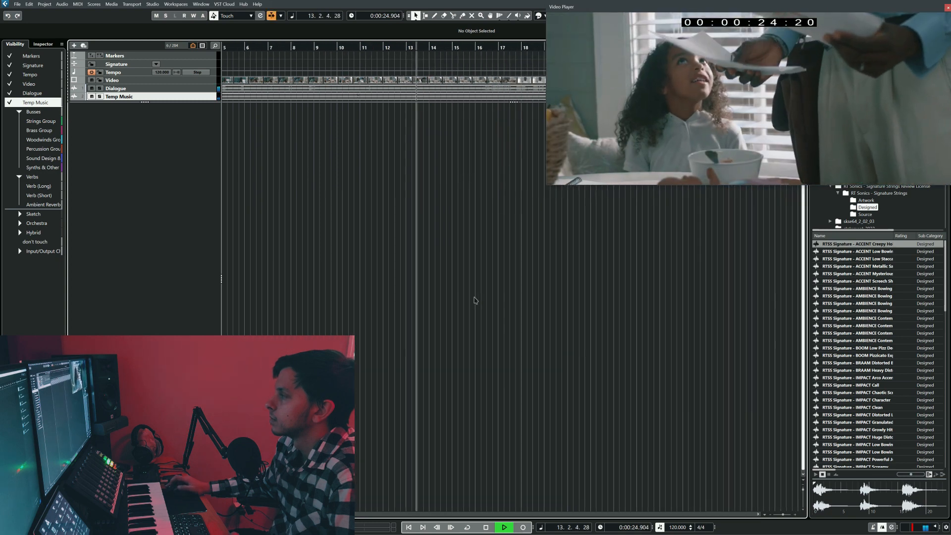
{"action": "scroll", "coordinate": [474, 300], "scroll_direction": "right", "scroll_amount": 1}
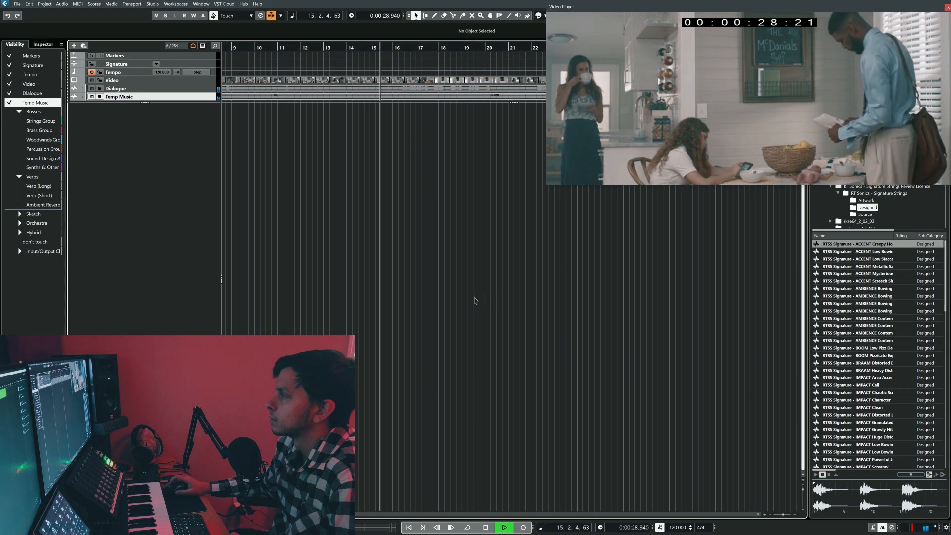
{"action": "scroll", "coordinate": [474, 300], "scroll_direction": "right", "scroll_amount": 2}
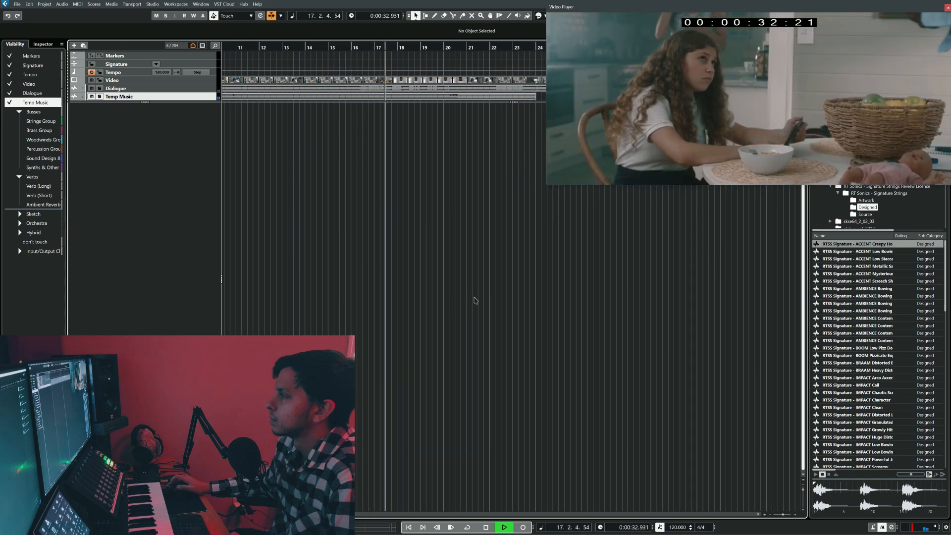
{"action": "scroll", "coordinate": [474, 298], "scroll_direction": "right", "scroll_amount": 2}
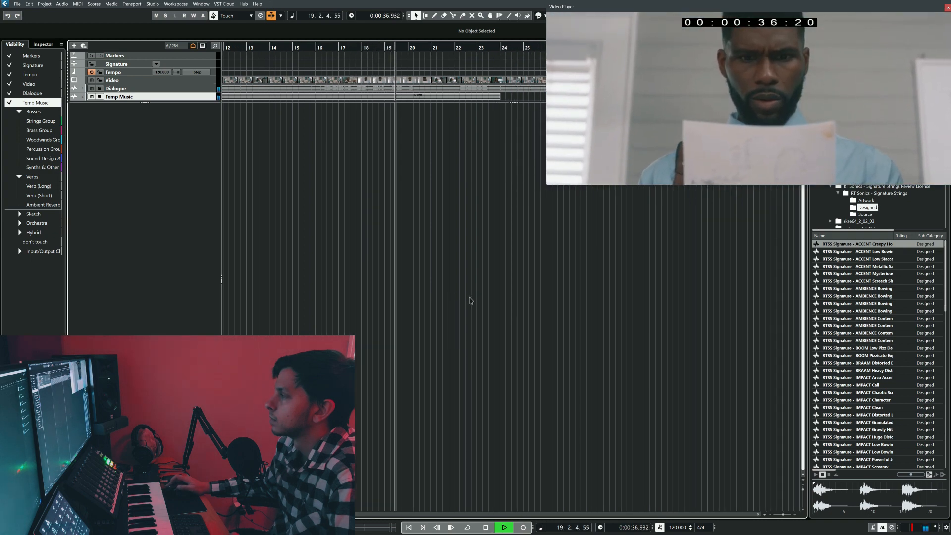
{"action": "scroll", "coordinate": [463, 300], "scroll_direction": "right", "scroll_amount": 1}
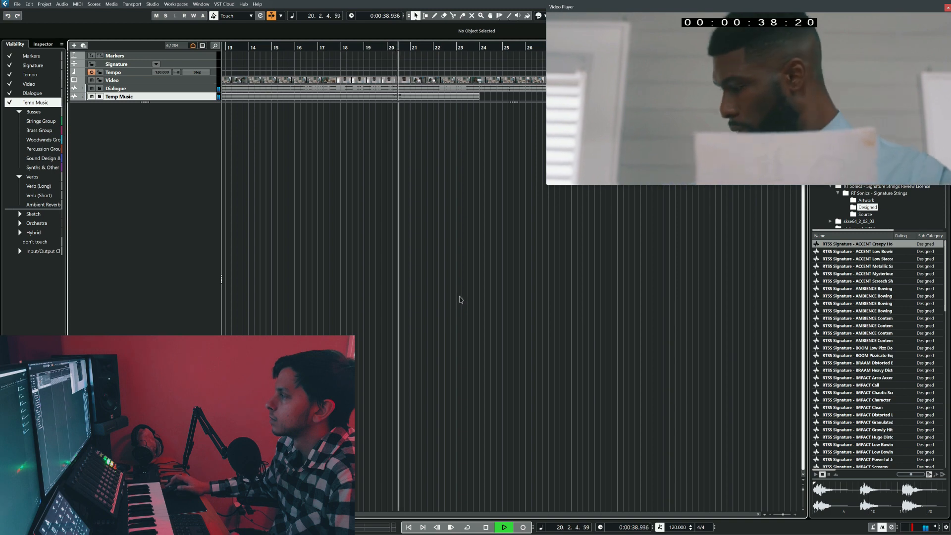
{"action": "scroll", "coordinate": [459, 299], "scroll_direction": "right", "scroll_amount": 1}
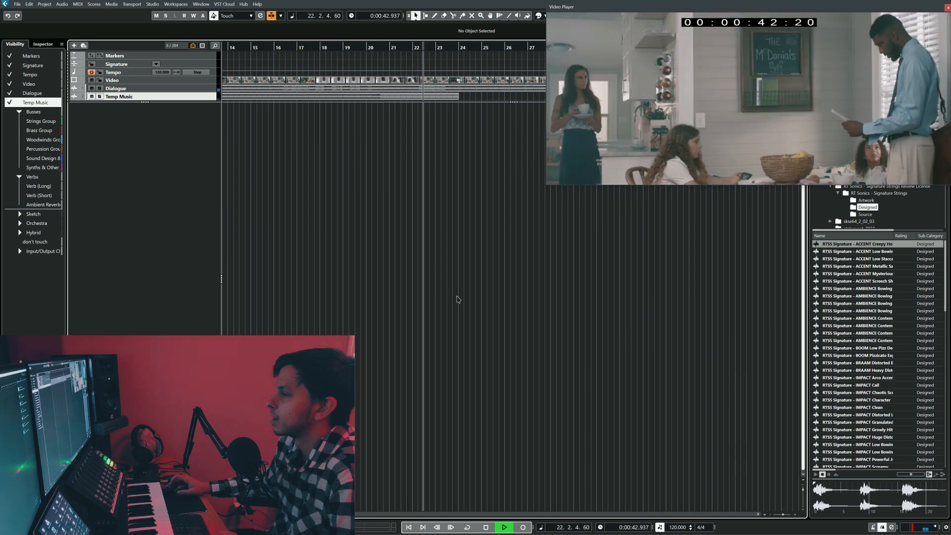
{"action": "key", "text": "space"}
Check the picture around bar 23, switch to the Draw tool, and play the scene from there to about bar 29.
{"action": "scroll", "coordinate": [438, 94], "scroll_direction": "right", "scroll_amount": 5}
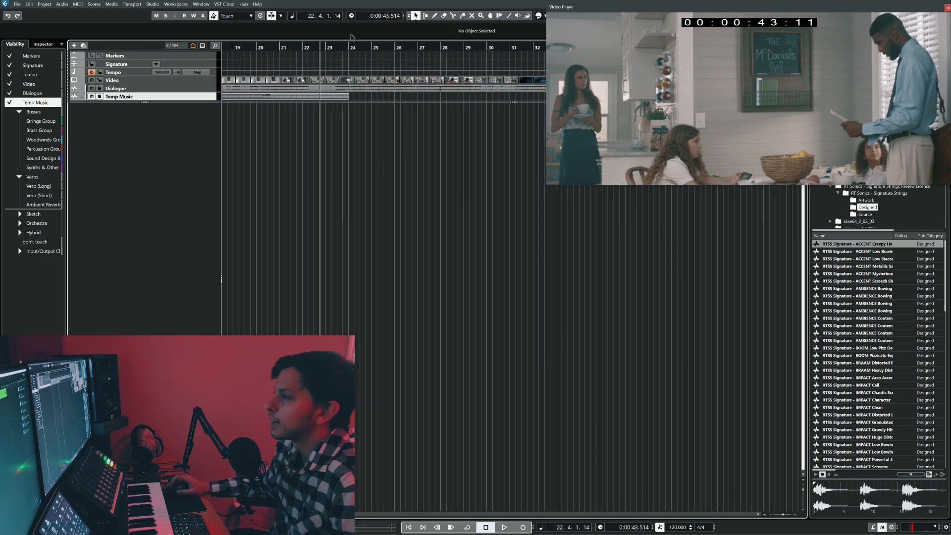
{"action": "scroll", "coordinate": [480, 83], "scroll_direction": "right", "scroll_amount": 1}
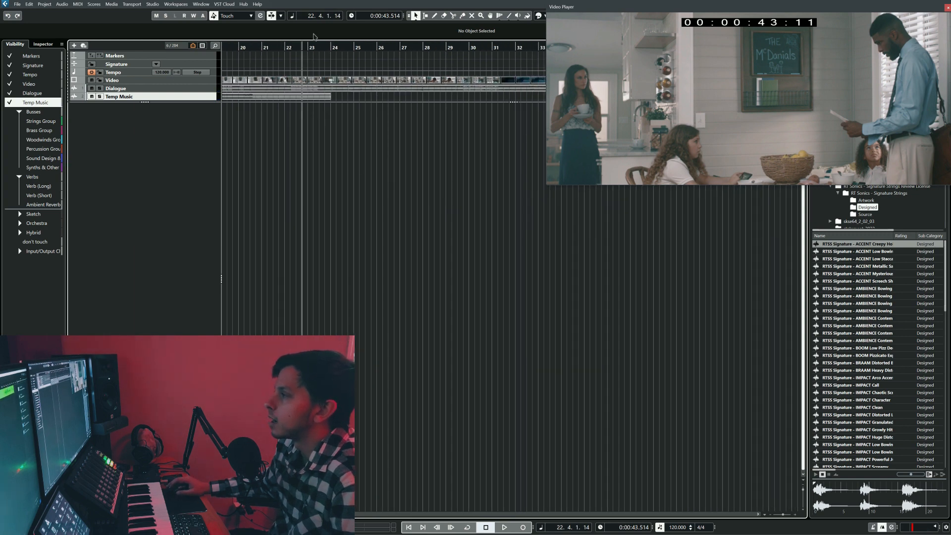
{"action": "left_click", "coordinate": [323, 47]}
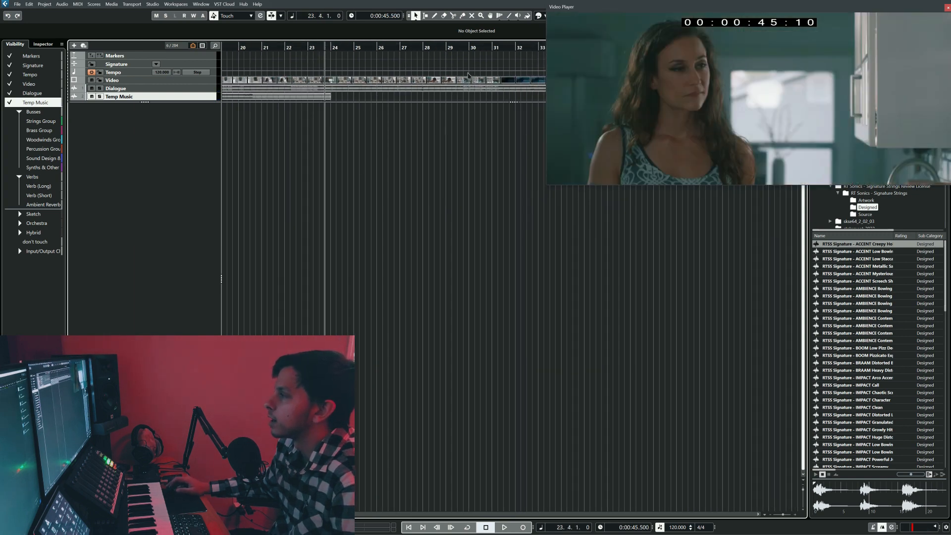
{"action": "left_click", "coordinate": [317, 47]}
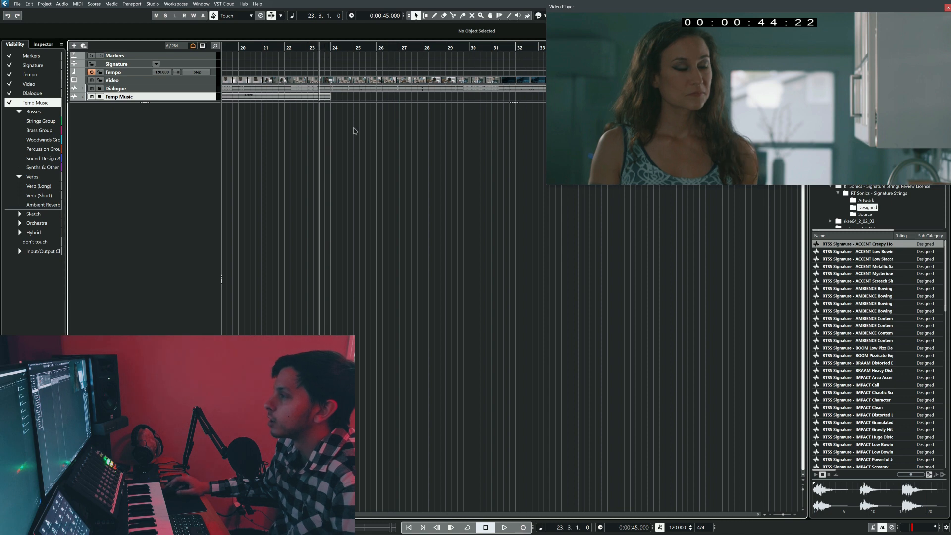
{"action": "left_click", "coordinate": [358, 145]}
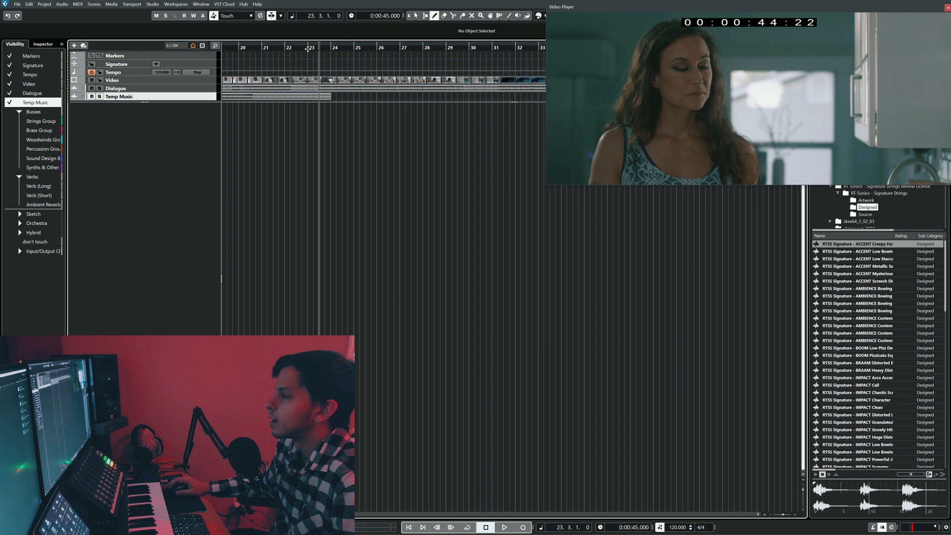
{"action": "left_click", "coordinate": [309, 48]}
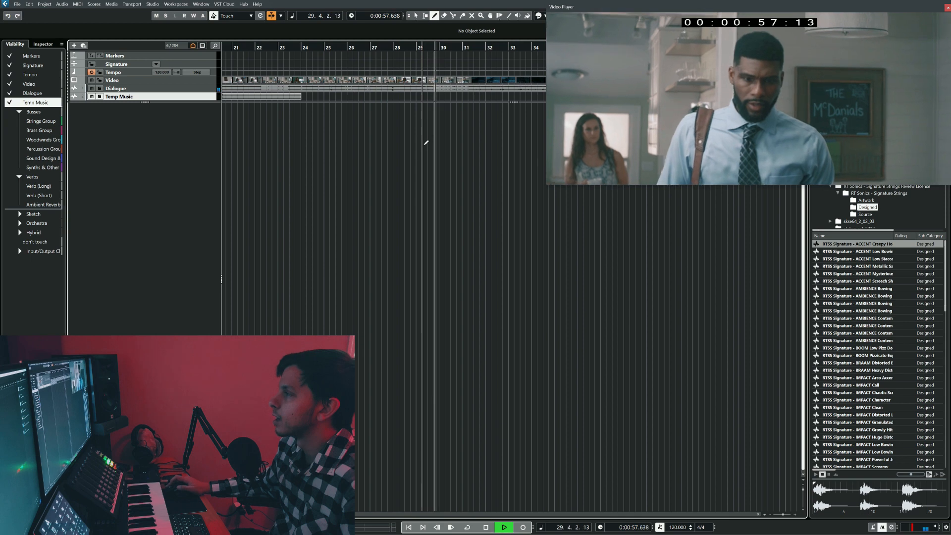
{"action": "key", "text": "space"}
Find the shot of the father looking down after bar 28 and place a marker at 29.3.1.0.
{"action": "left_click", "coordinate": [396, 47]}
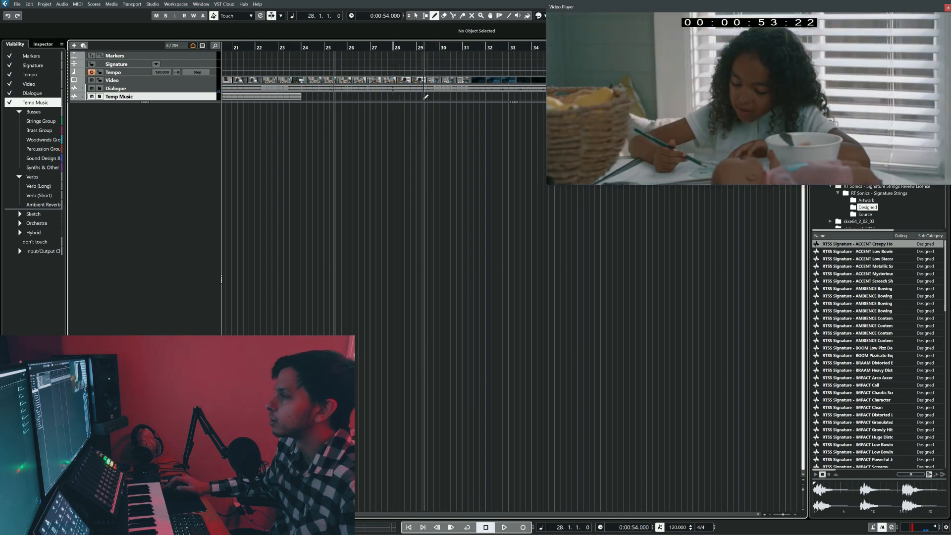
{"action": "scroll", "coordinate": [425, 97], "scroll_direction": "up", "scroll_amount": 3}
{"action": "left_click_drag", "start_coordinate": [396, 47], "coordinate": [434, 48]}
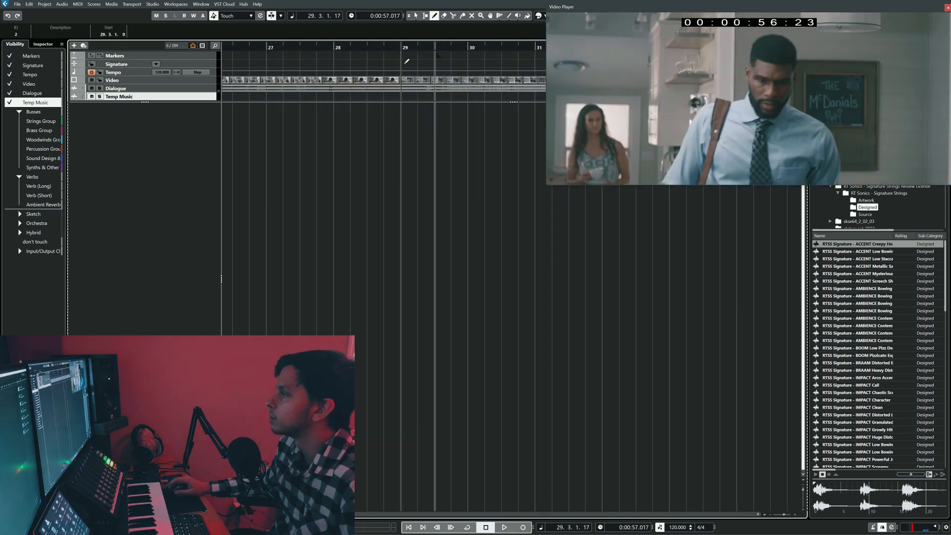
Add a 2/4 time signature at bar 29 and return to 4/4 at bar 30, aligned with the marker.
{"action": "left_click", "coordinate": [408, 63]}
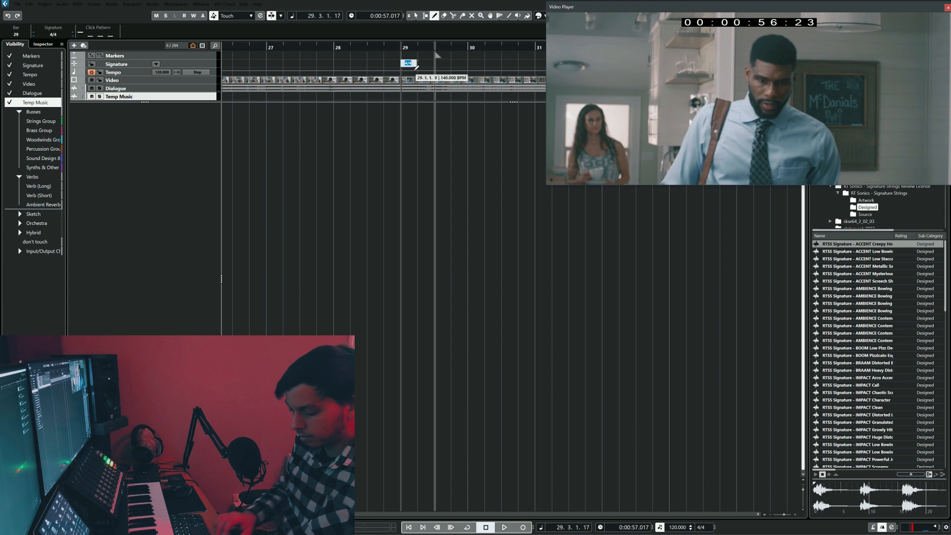
{"action": "type", "text": "2"}
{"action": "key", "text": "Return"}
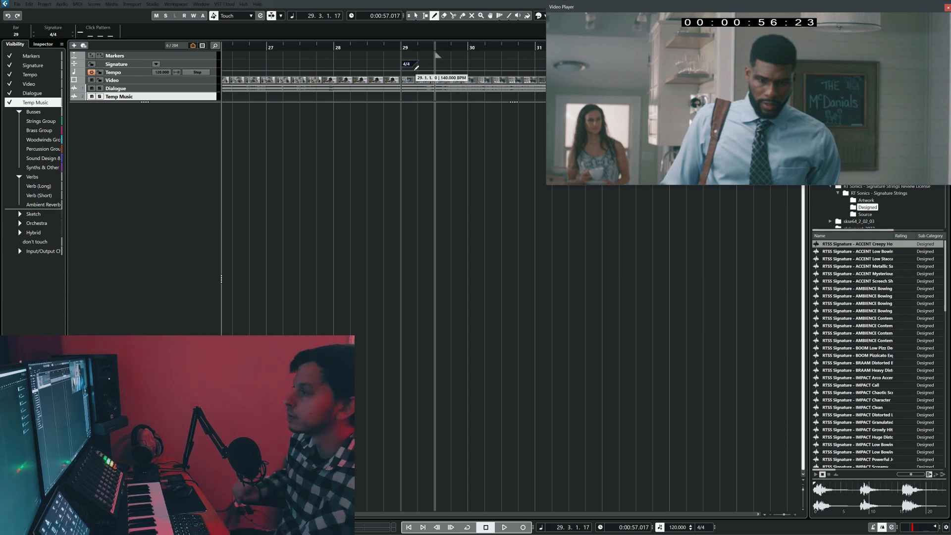
{"action": "left_click", "coordinate": [440, 62]}
{"action": "right_click", "coordinate": [478, 143]}
{"action": "scroll", "coordinate": [468, 131], "scroll_direction": "right", "scroll_amount": 2}
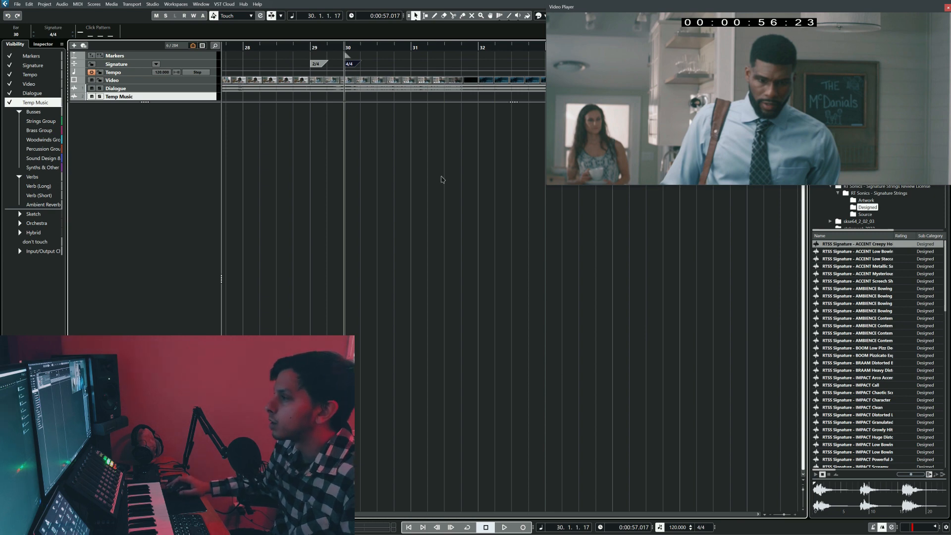
Audition the four RTSS Signature - AMBIENCE Bowing samples in the Designed folder one after another.
{"action": "left_click", "coordinate": [886, 289]}
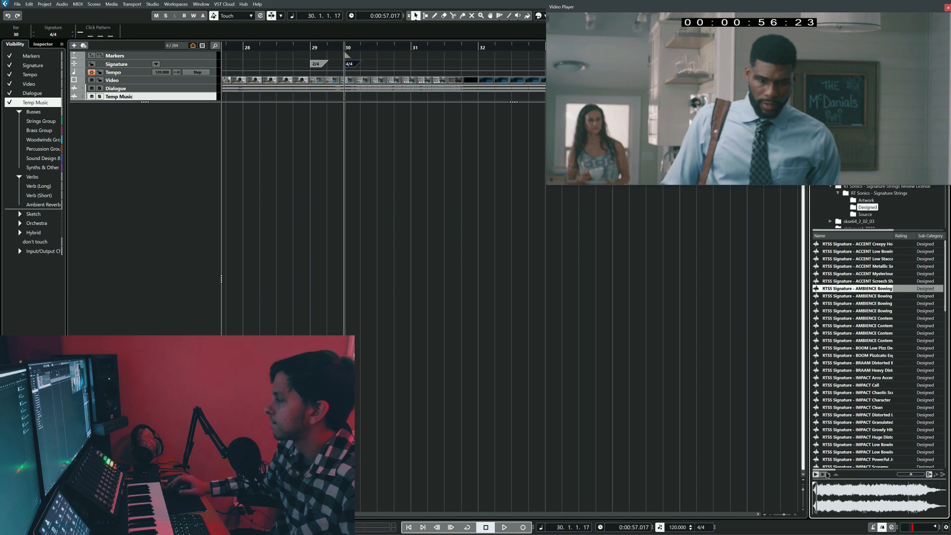
{"action": "left_click", "coordinate": [883, 296]}
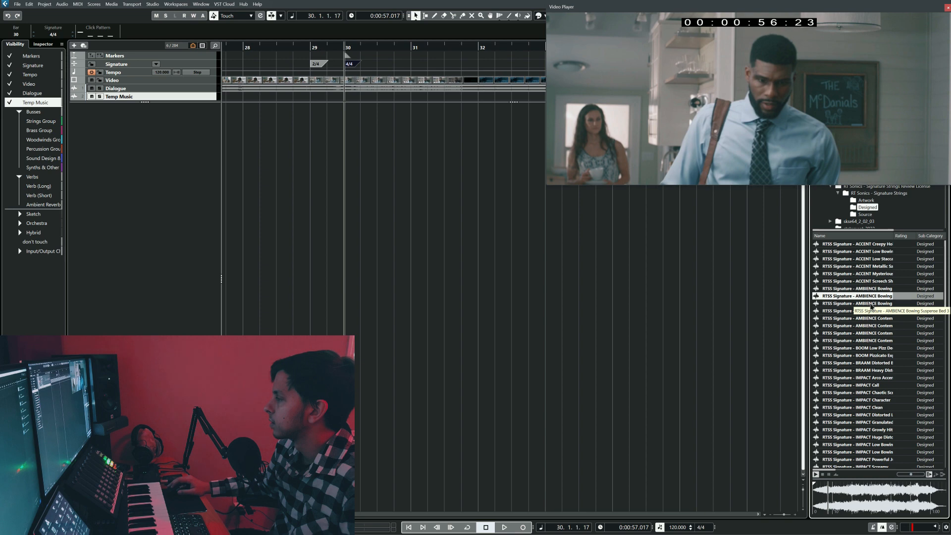
{"action": "left_click", "coordinate": [871, 305]}
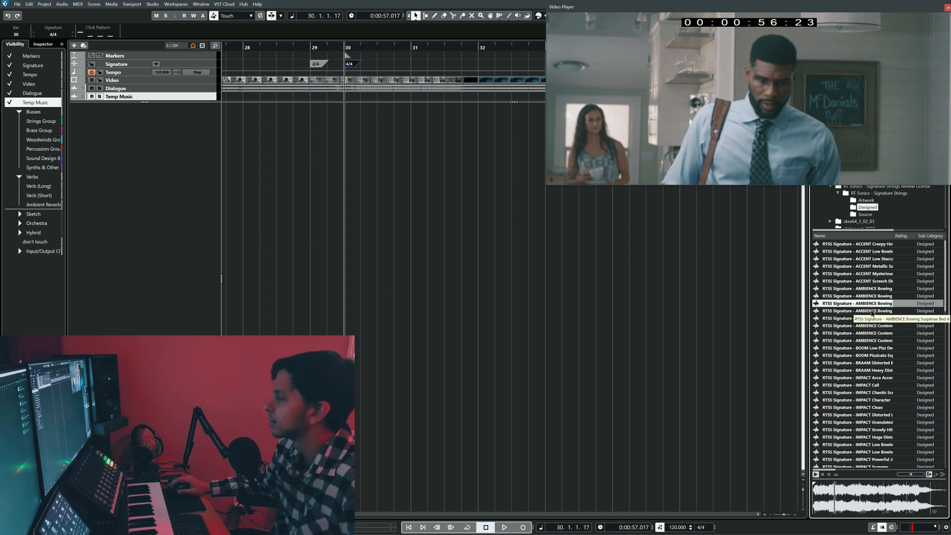
{"action": "left_click", "coordinate": [872, 312]}
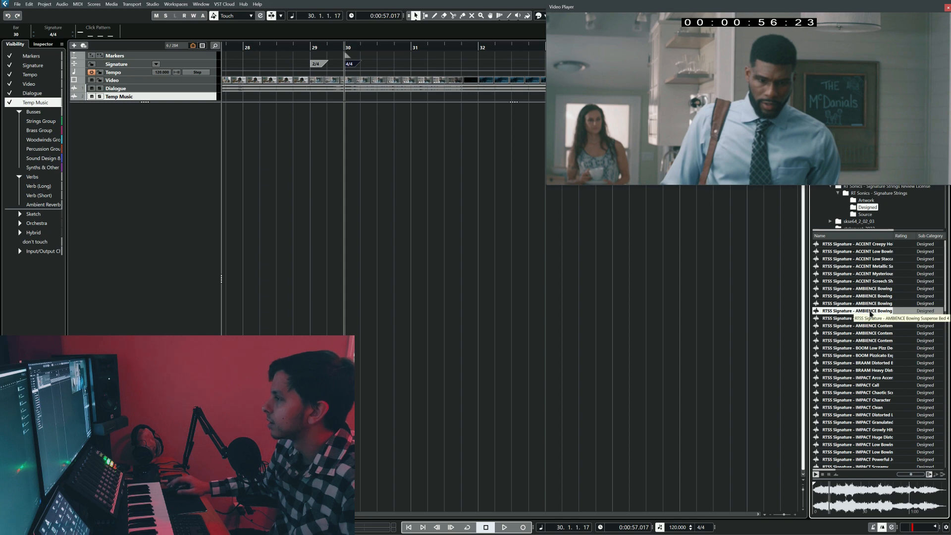
Insert the AMBIENCE Bowing Suspense Bed 4 sample on a new audio track starting at bar 30.
{"action": "left_click_drag", "start_coordinate": [870, 312], "coordinate": [489, 303]}
{"action": "left_click_drag", "start_coordinate": [348, 118], "coordinate": [349, 119]}
{"action": "left_click", "coordinate": [527, 333]}
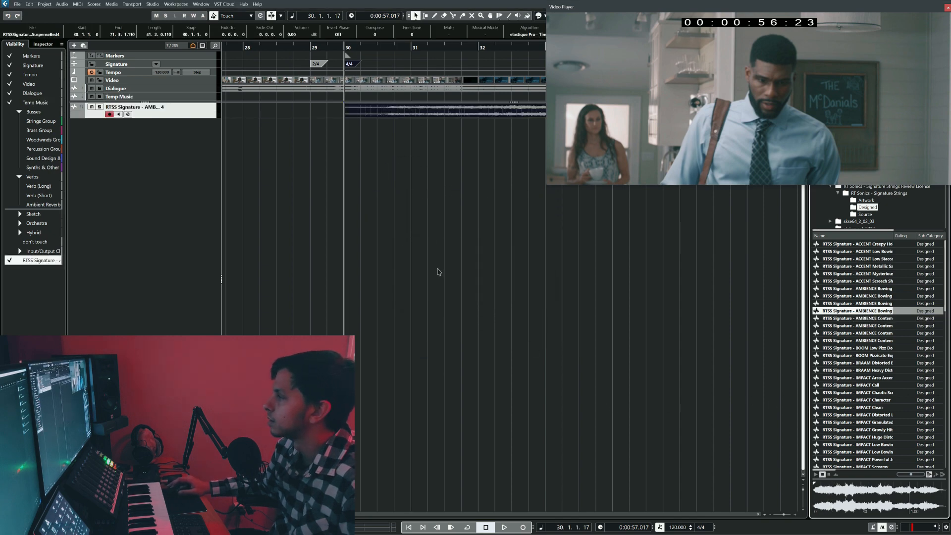
Play the ambience bed against the picture from around bar 30 to about bar 40.
{"action": "left_click", "coordinate": [300, 114]}
{"action": "key", "text": "space"}
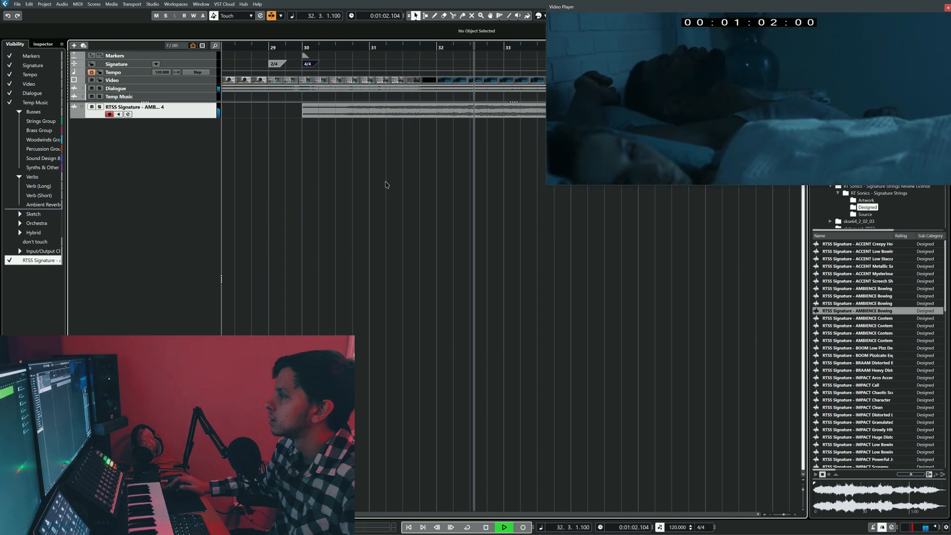
{"action": "key", "text": "g"}
{"action": "key", "text": "g"}
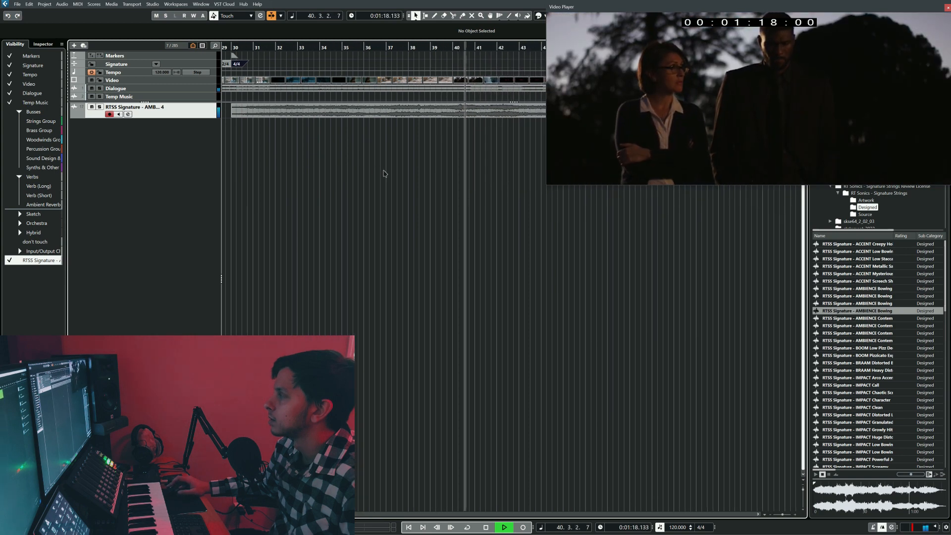
{"action": "key", "text": "space"}
Replay the passage from bar 40 to the scene cut just before bar 41 against the picture.
{"action": "scroll", "coordinate": [496, 66], "scroll_direction": "up", "scroll_amount": 3}
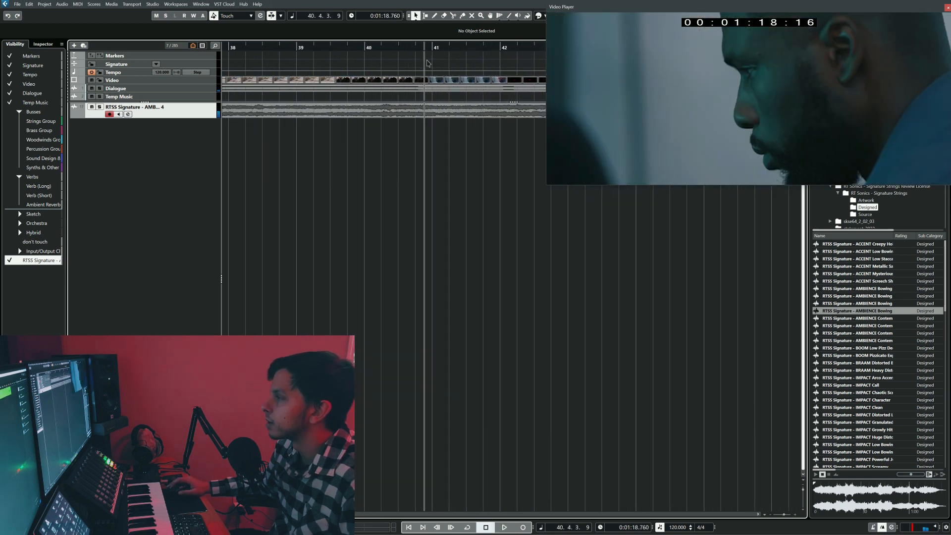
{"action": "left_click", "coordinate": [380, 45]}
{"action": "right_click", "coordinate": [402, 55]}
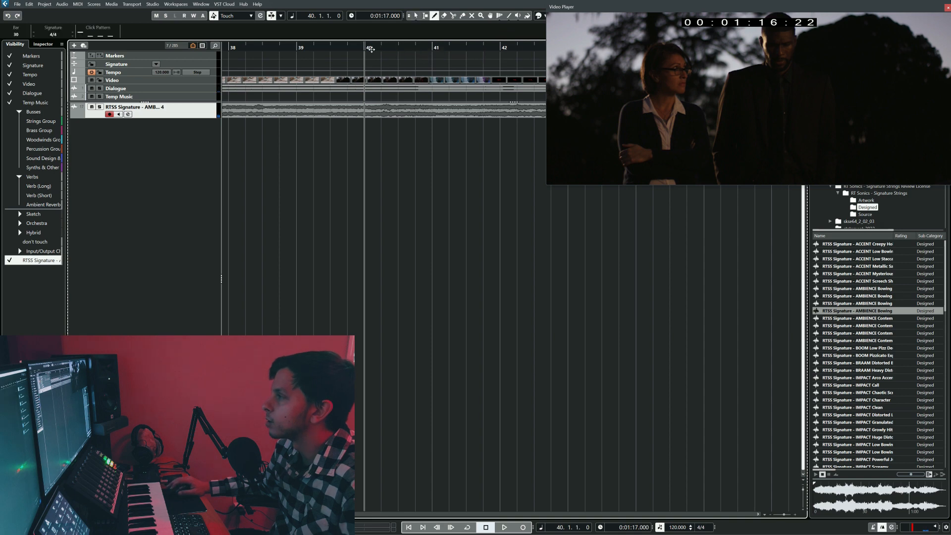
{"action": "key", "text": "space"}
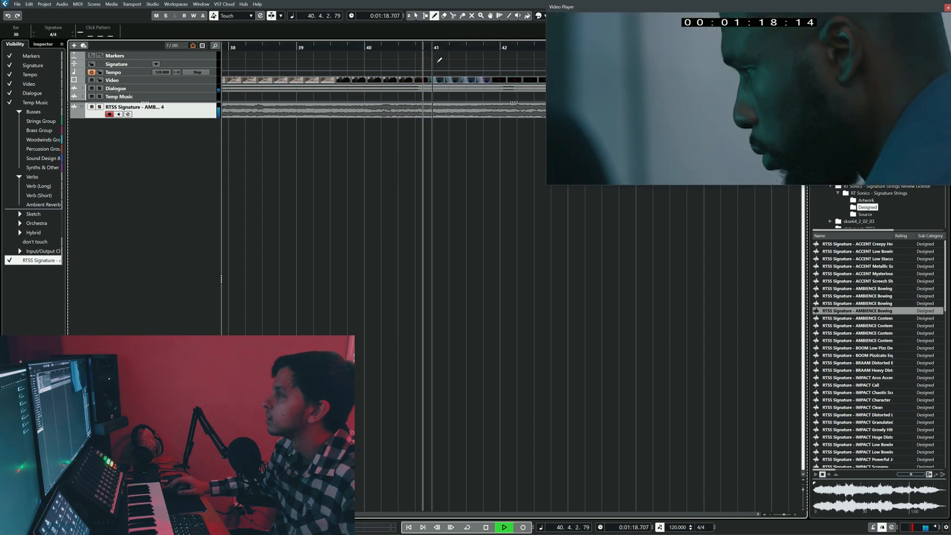
{"action": "left_click", "coordinate": [384, 45]}
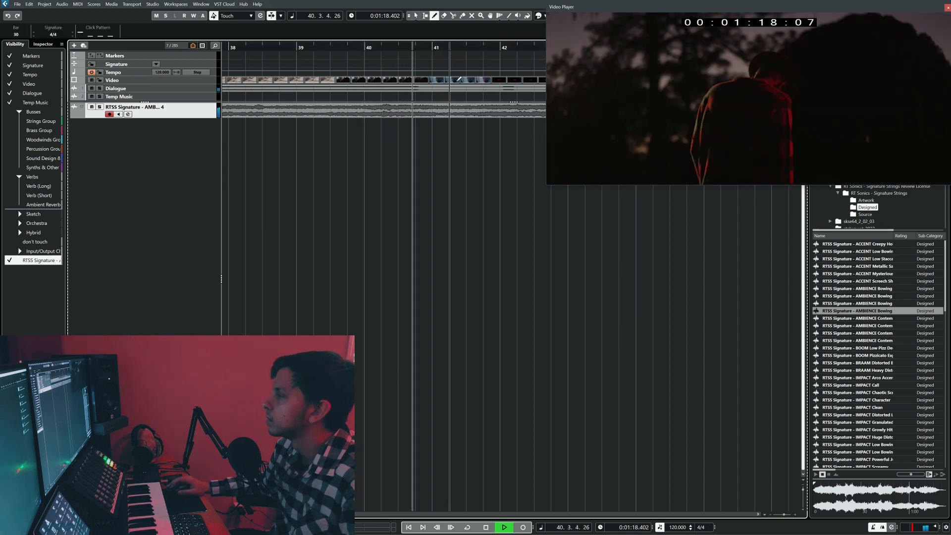
{"action": "key", "text": "space"}
Return the project cursor to bar 30, where the ambience bed starts.
{"action": "scroll", "coordinate": [423, 140], "scroll_direction": "down", "scroll_amount": 2}
{"action": "scroll", "coordinate": [403, 123], "scroll_direction": "left", "scroll_amount": 5}
{"action": "key", "text": "KP_1"}
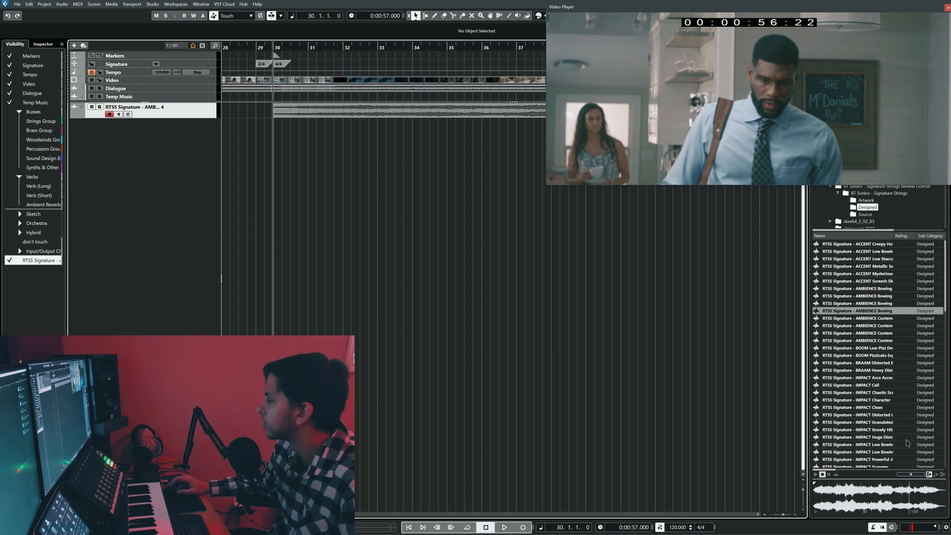
Audition the RTSS Signature - IMPACT samples Call, Chaotic, Character and Clean in the Designed folder.
{"action": "scroll", "coordinate": [887, 342], "scroll_direction": "down", "scroll_amount": 4}
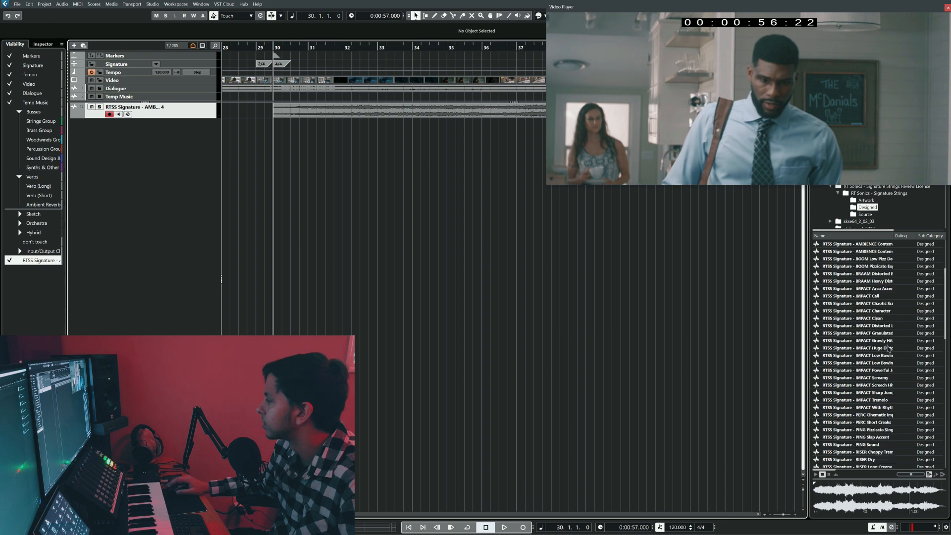
{"action": "scroll", "coordinate": [874, 350], "scroll_direction": "up", "scroll_amount": 2}
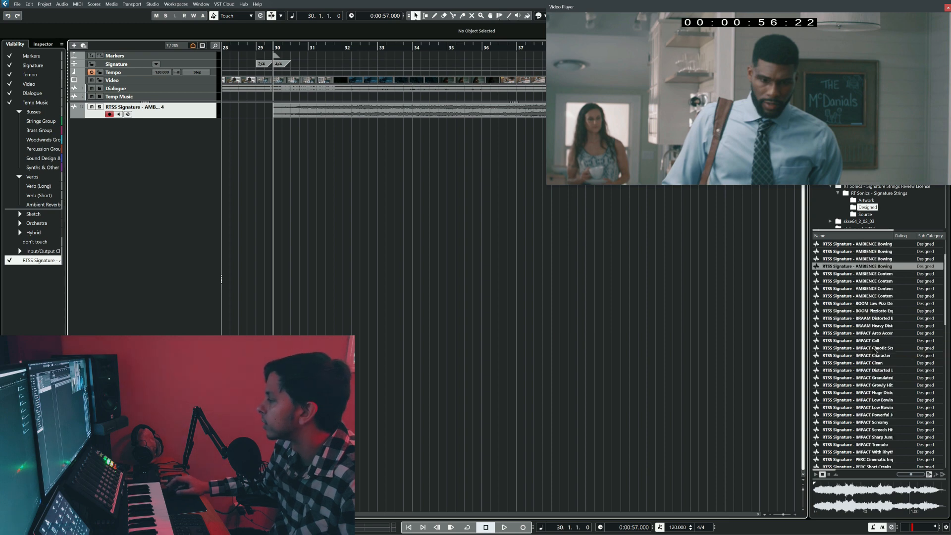
{"action": "left_click", "coordinate": [885, 341]}
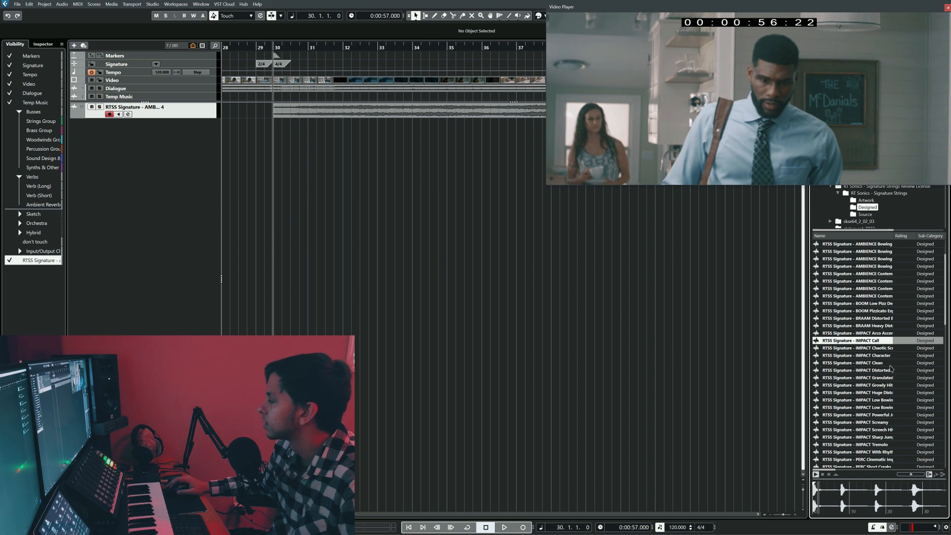
{"action": "key", "text": "Down"}
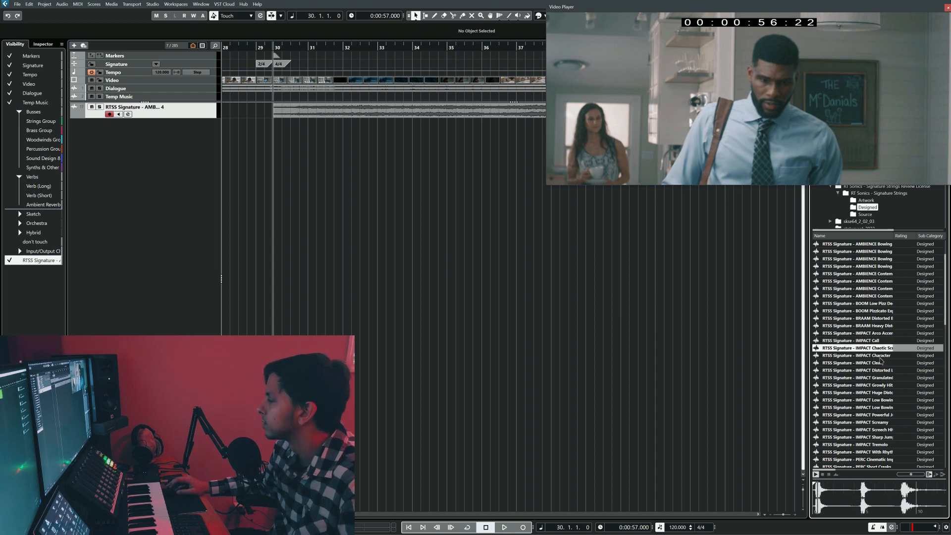
{"action": "key", "text": "Down"}
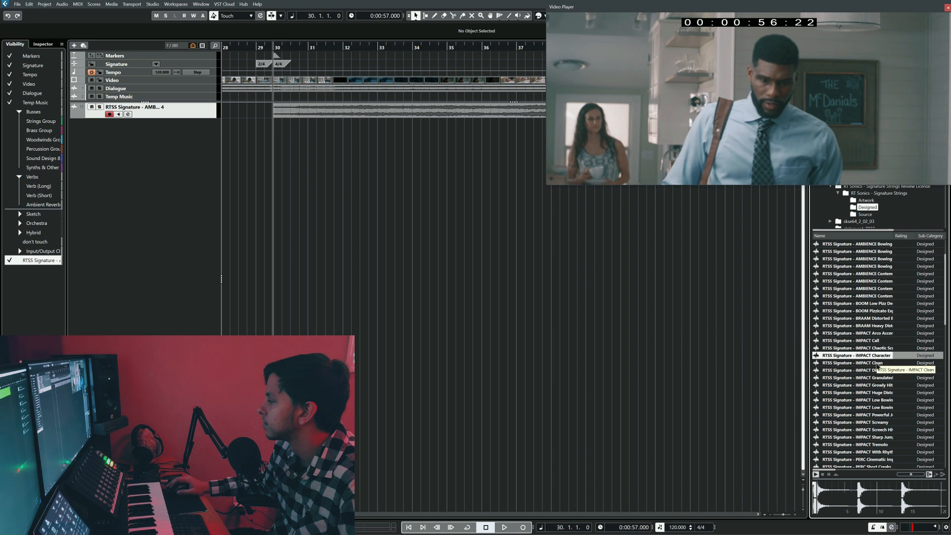
{"action": "key", "text": "Down"}
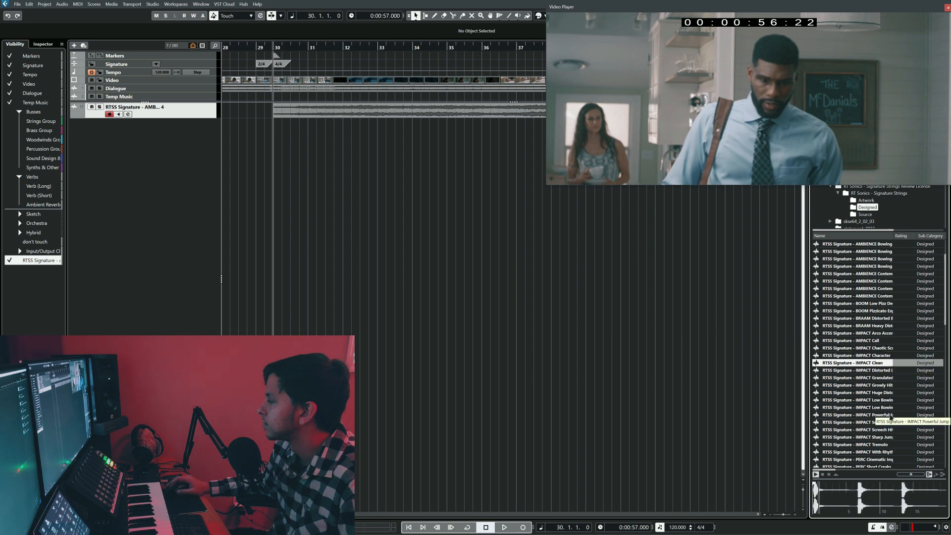
Audition the IMPACT samples Low Bowing, Huge, Powerful Jump, Screamy, Screech and Sharp Jump.
{"action": "left_click", "coordinate": [883, 400]}
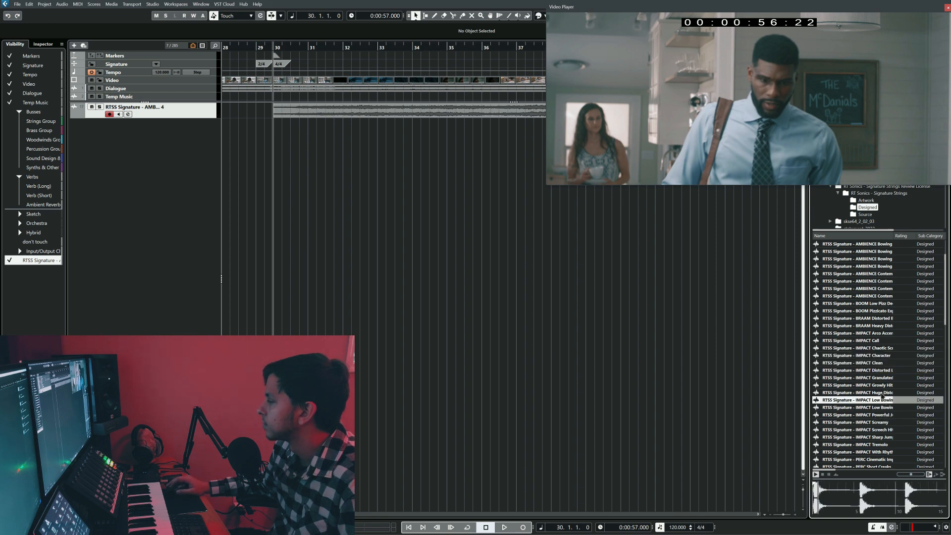
{"action": "key", "text": "Up"}
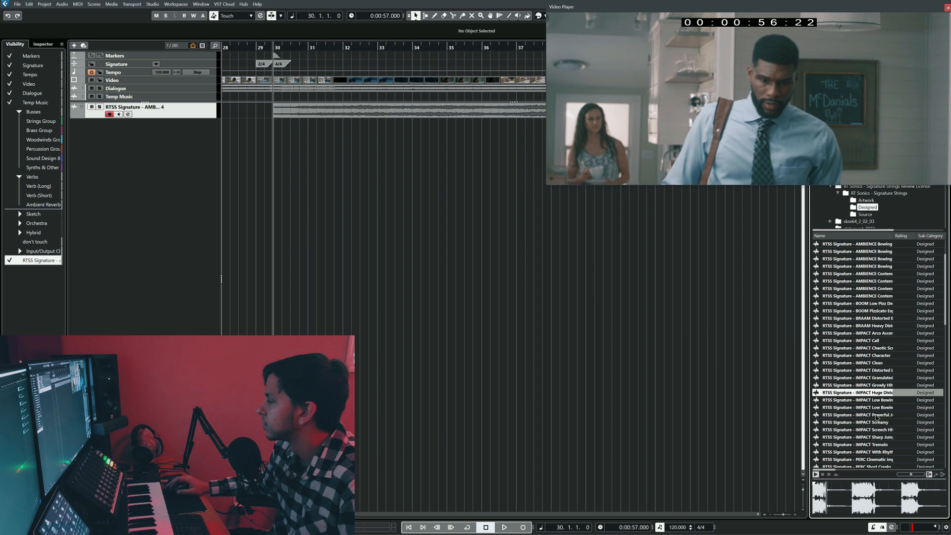
{"action": "left_click", "coordinate": [877, 415]}
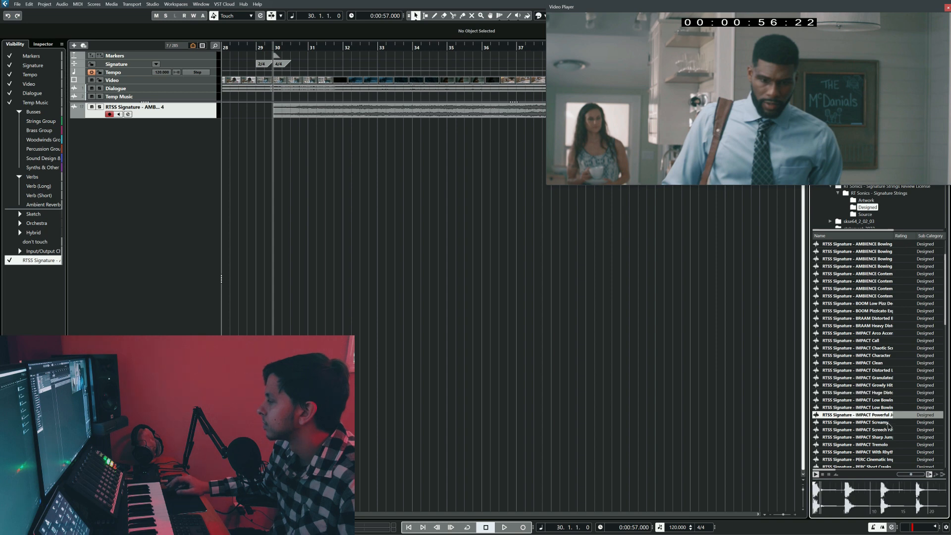
{"action": "left_click", "coordinate": [881, 424]}
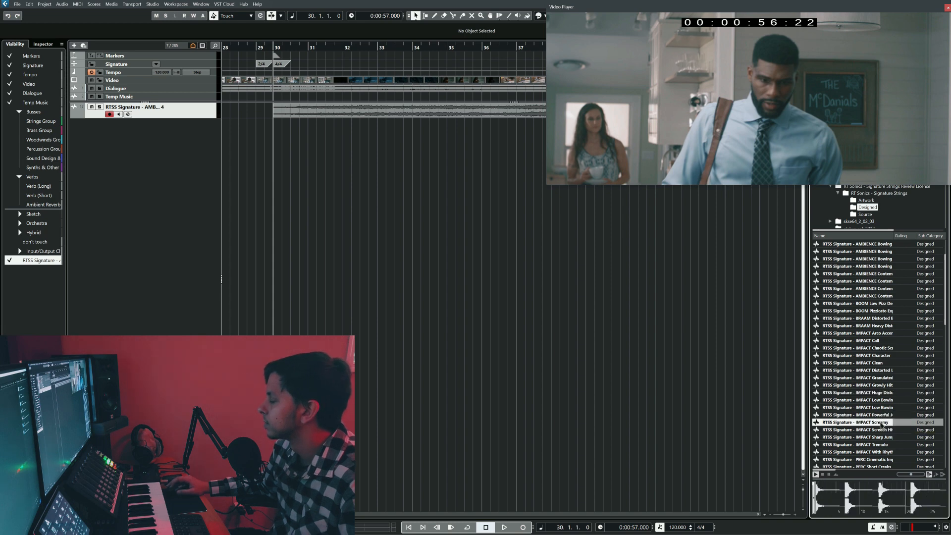
{"action": "left_click", "coordinate": [883, 430]}
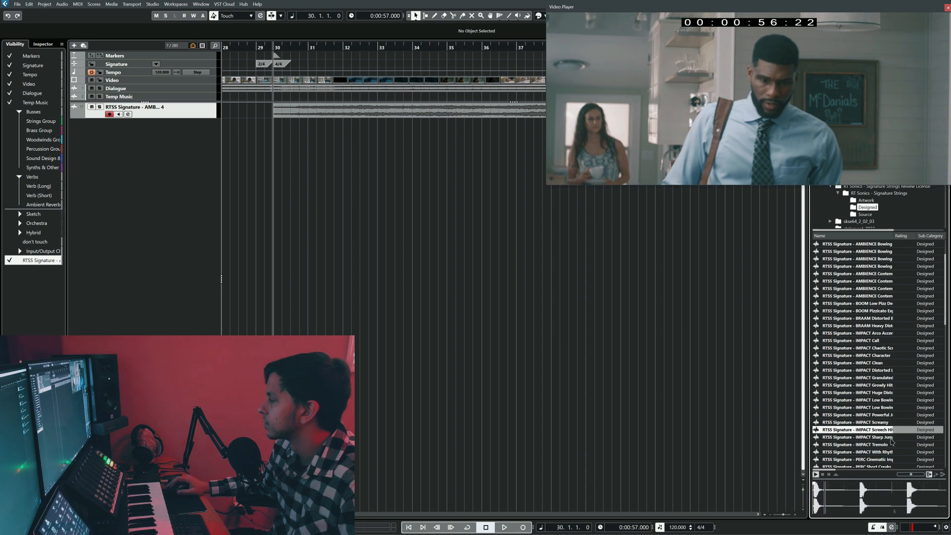
{"action": "left_click", "coordinate": [891, 437]}
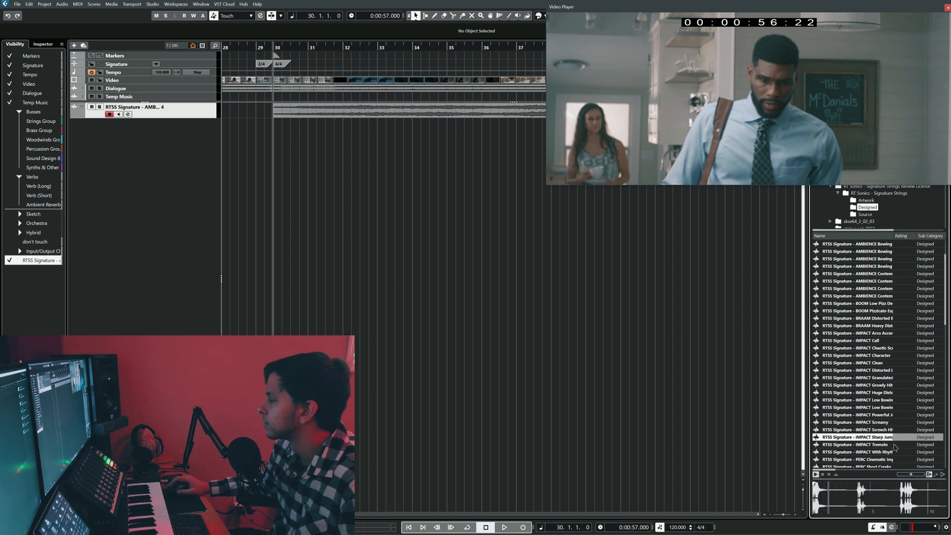
Audition STINGER samples in the Designed folder, from Broken and Chaos through Detuned and High to Screechy.
{"action": "scroll", "coordinate": [895, 447], "scroll_direction": "down", "scroll_amount": 6}
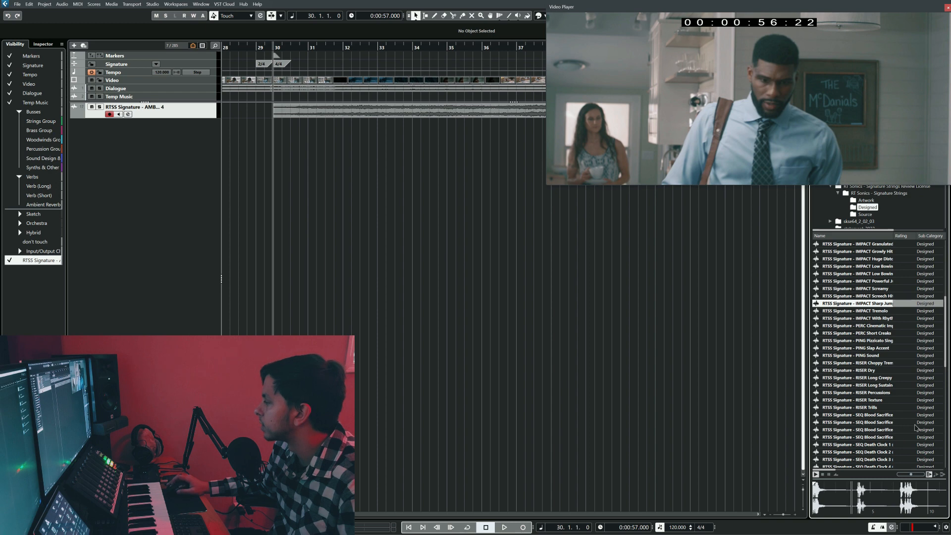
{"action": "scroll", "coordinate": [899, 416], "scroll_direction": "down", "scroll_amount": 4}
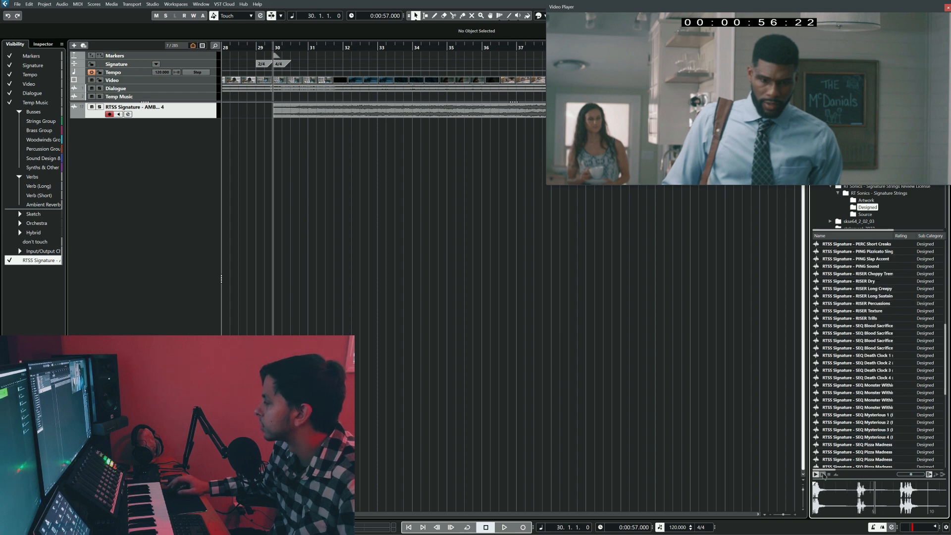
{"action": "scroll", "coordinate": [883, 429], "scroll_direction": "down", "scroll_amount": 9}
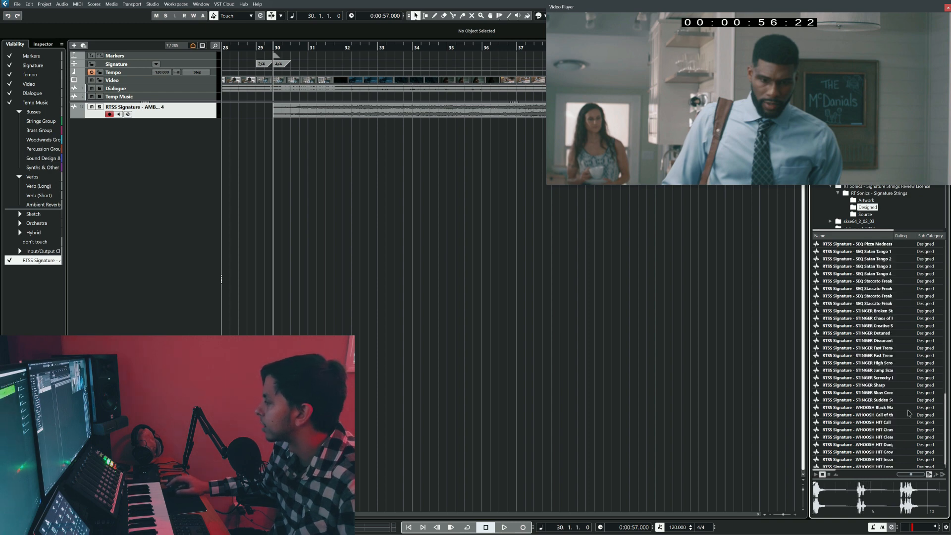
{"action": "left_click", "coordinate": [882, 312]}
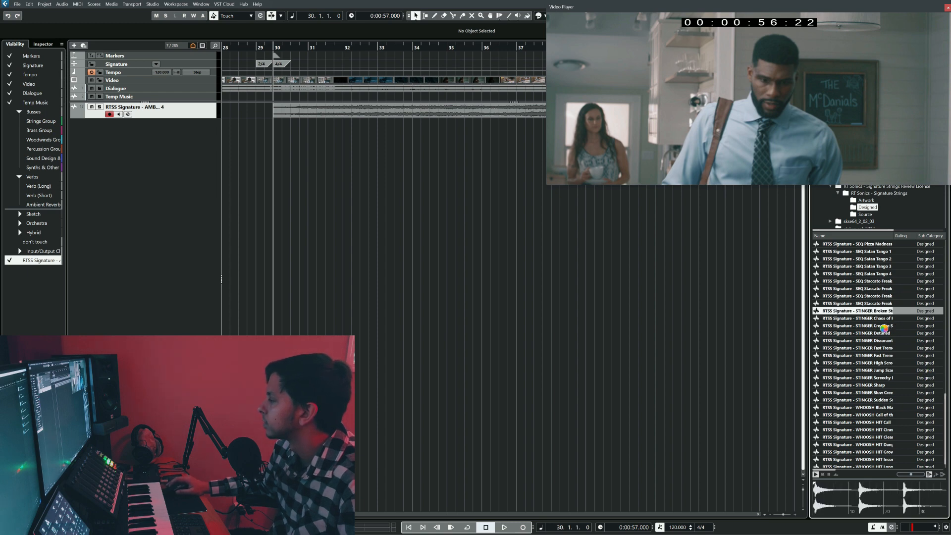
{"action": "key", "text": "Down"}
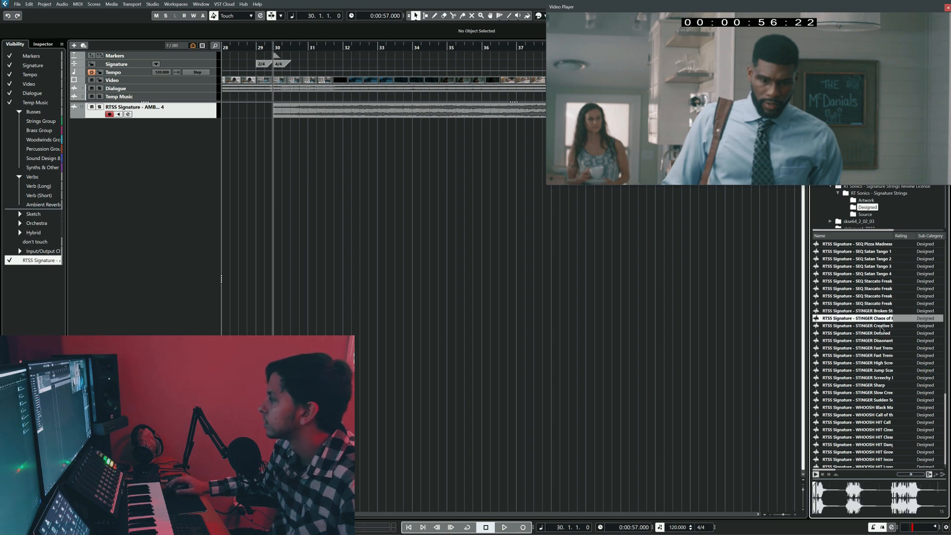
{"action": "key", "text": "Down"}
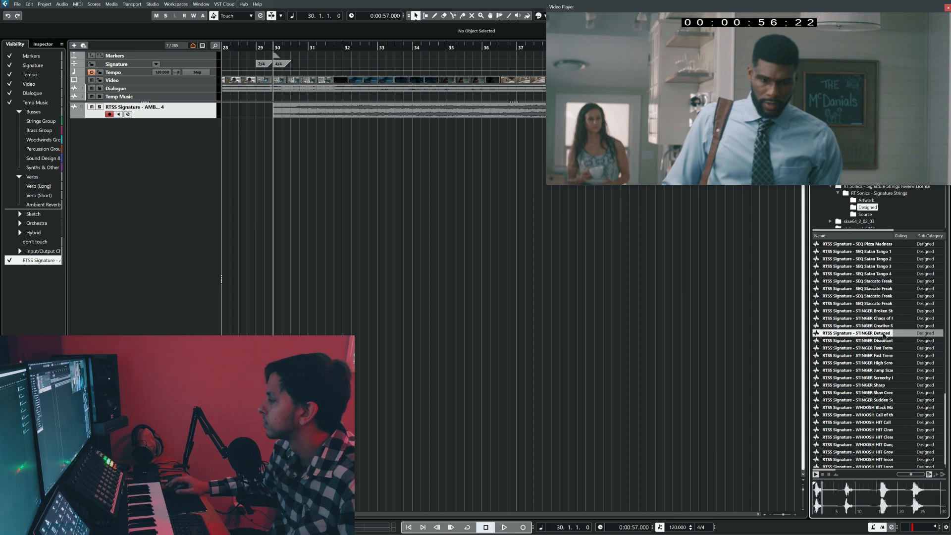
{"action": "key", "text": "Down"}
{"action": "left_click", "coordinate": [892, 363]}
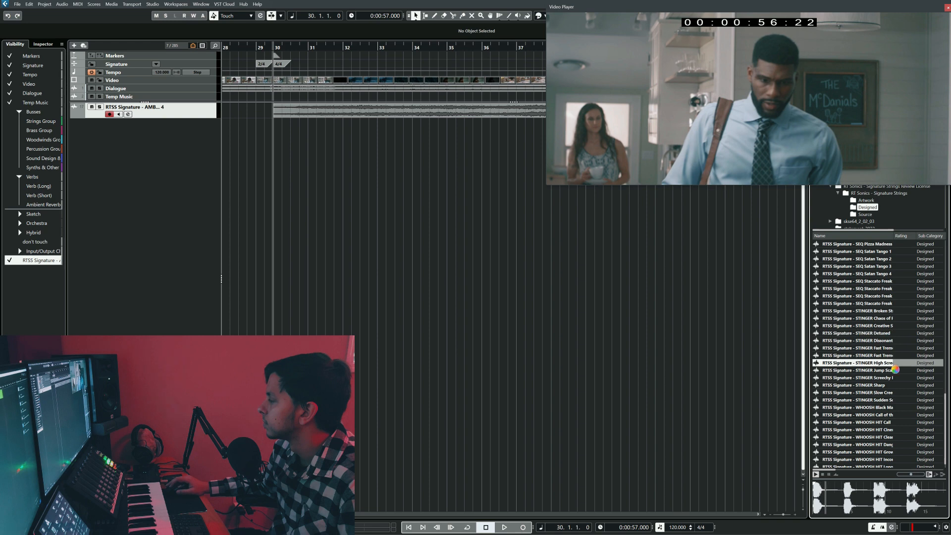
{"action": "key", "text": "Down"}
{"action": "key", "text": "Down"}
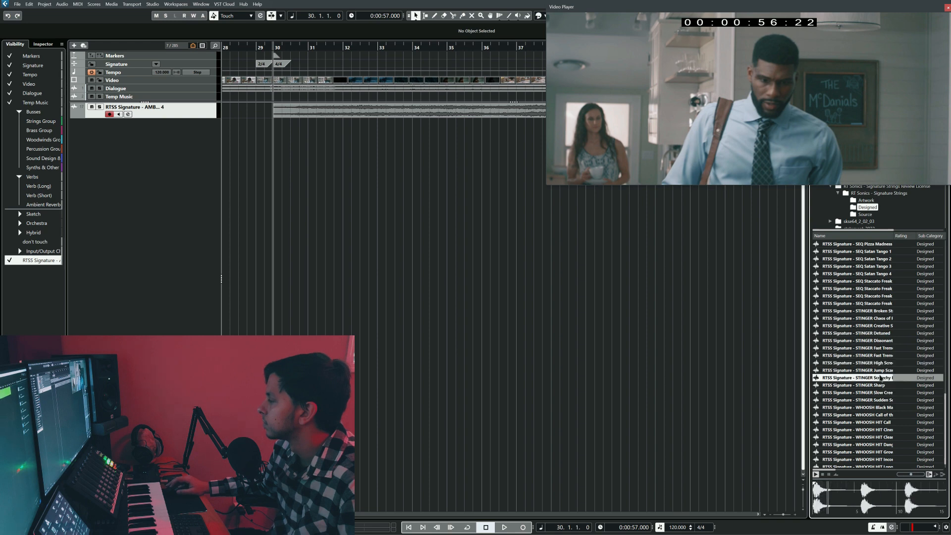
{"action": "scroll", "coordinate": [885, 388], "scroll_direction": "down", "scroll_amount": 1}
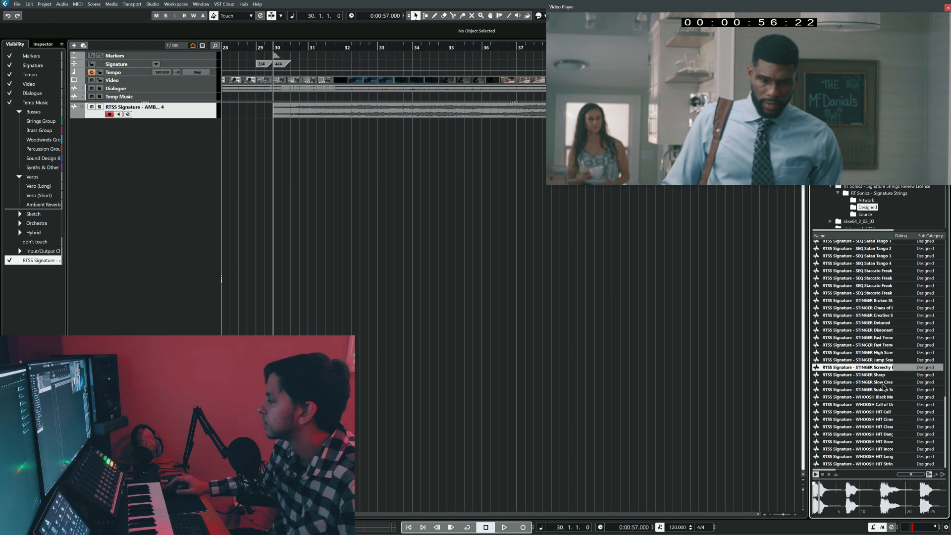
Open the Source folder and audition its Medium Friction, Short Arco, Medium Arco Tremolo, Long Chaos and Long Arco Harmonic samples.
{"action": "scroll", "coordinate": [884, 386], "scroll_direction": "up", "scroll_amount": 10}
{"action": "scroll", "coordinate": [915, 325], "scroll_direction": "up", "scroll_amount": 4}
{"action": "scroll", "coordinate": [911, 328], "scroll_direction": "up", "scroll_amount": 2}
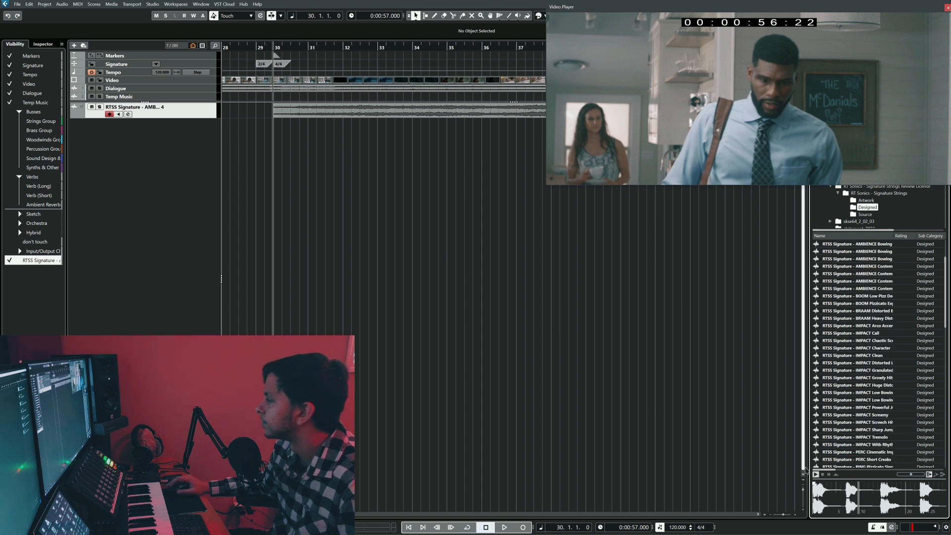
{"action": "scroll", "coordinate": [860, 340], "scroll_direction": "up", "scroll_amount": 2}
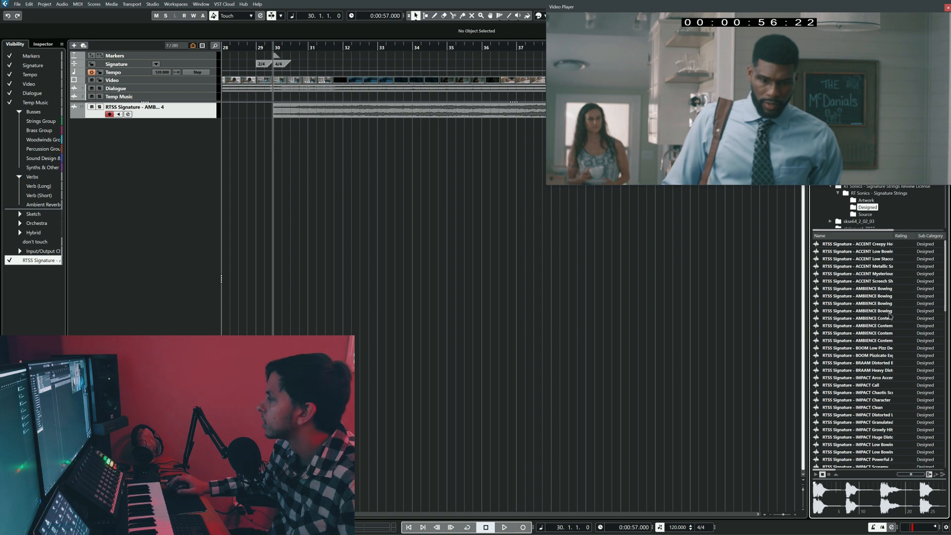
{"action": "left_click", "coordinate": [866, 214]}
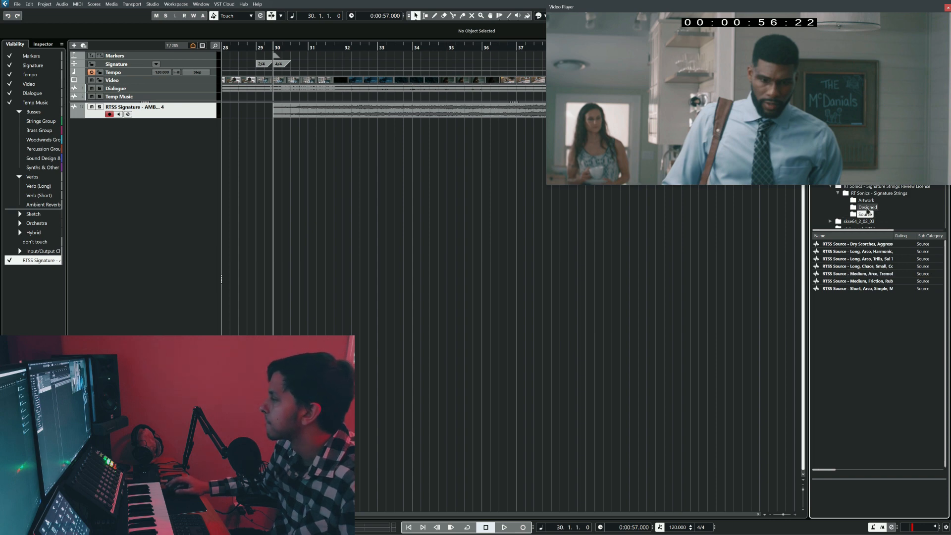
{"action": "left_click", "coordinate": [873, 282]}
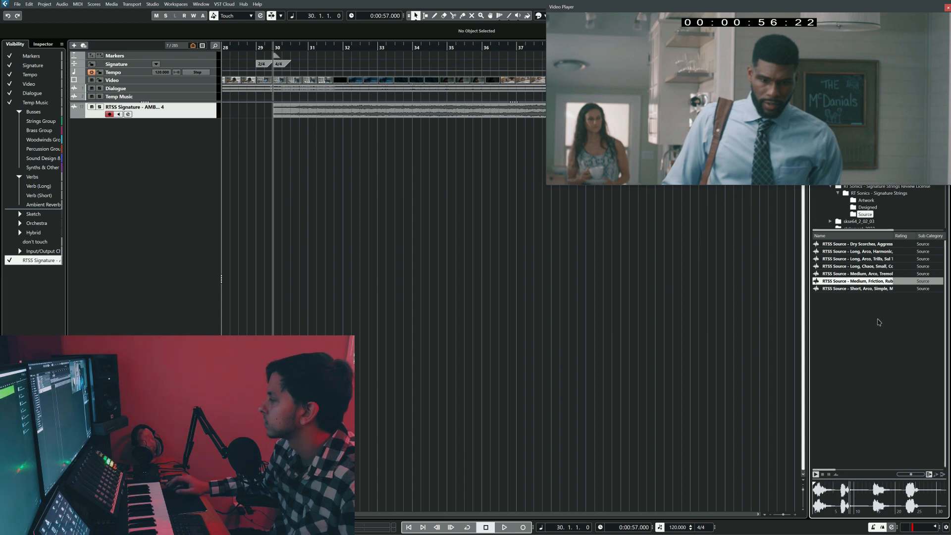
{"action": "left_click", "coordinate": [872, 290]}
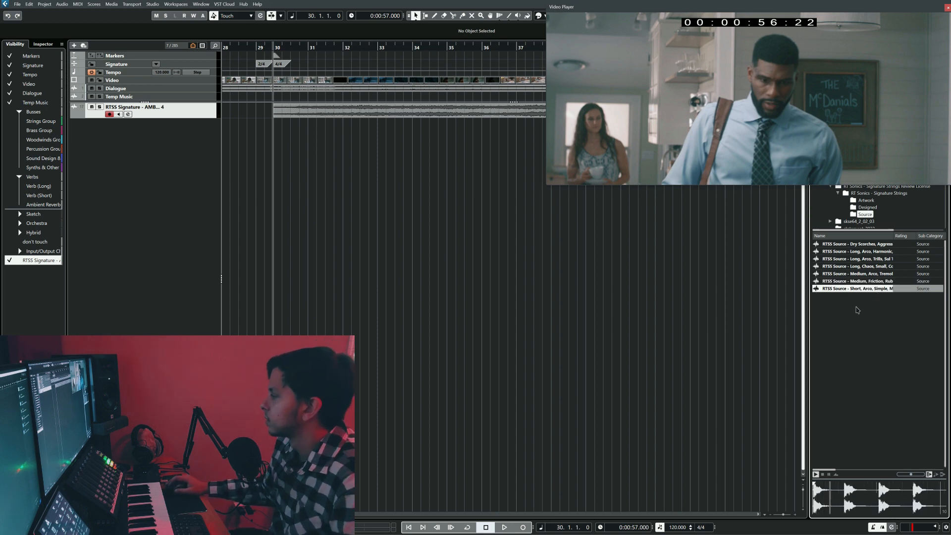
{"action": "key", "text": "Up"}
{"action": "key", "text": "Up"}
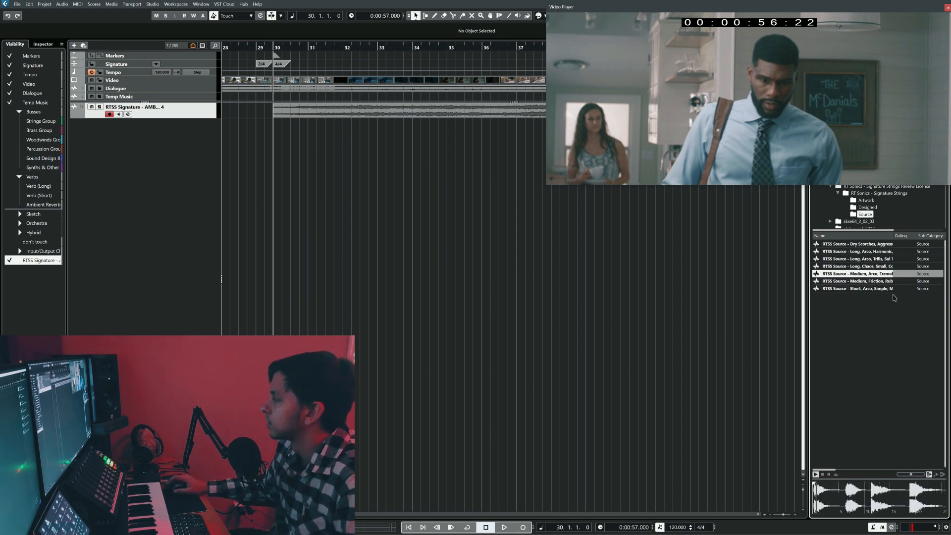
{"action": "left_click", "coordinate": [876, 266]}
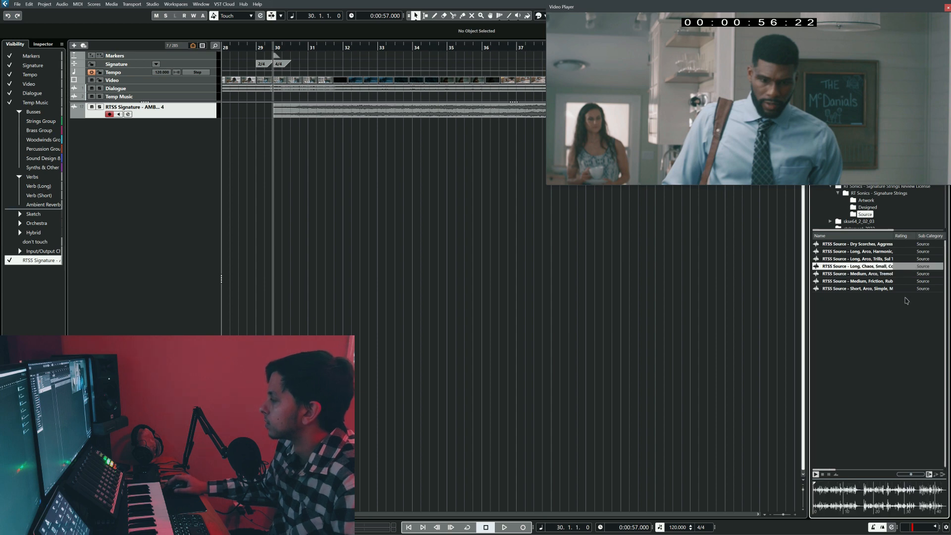
{"action": "left_click", "coordinate": [876, 251]}
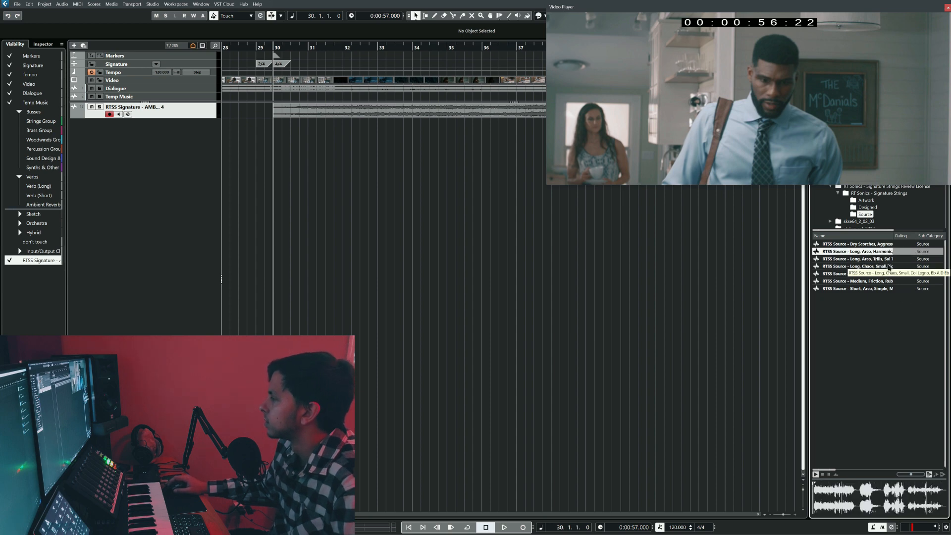
Audition the RTSS Signature - BOOM Low Pizz Deep and BOOM Pizzicato Explosion samples in the Designed folder.
{"action": "left_click", "coordinate": [872, 209]}
{"action": "scroll", "coordinate": [861, 347], "scroll_direction": "down", "scroll_amount": 10}
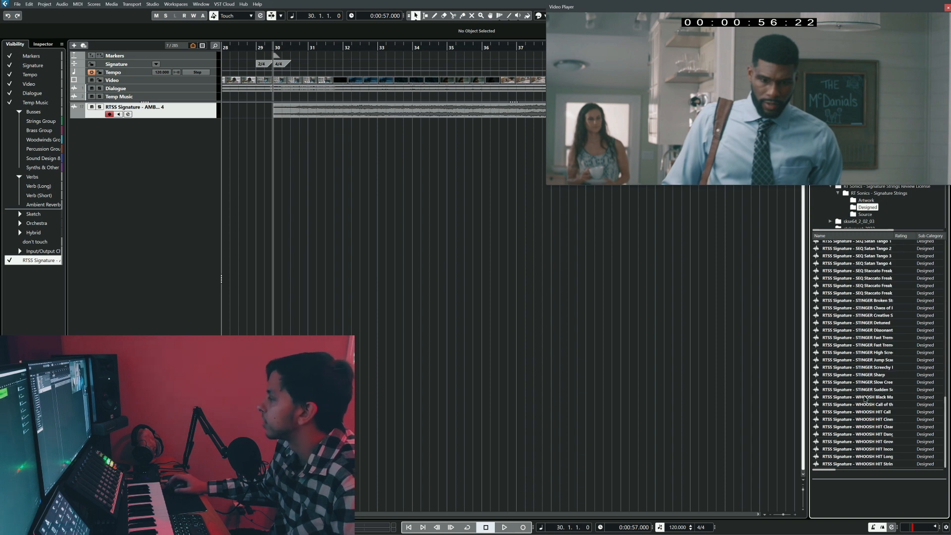
{"action": "scroll", "coordinate": [880, 379], "scroll_direction": "up", "scroll_amount": 10}
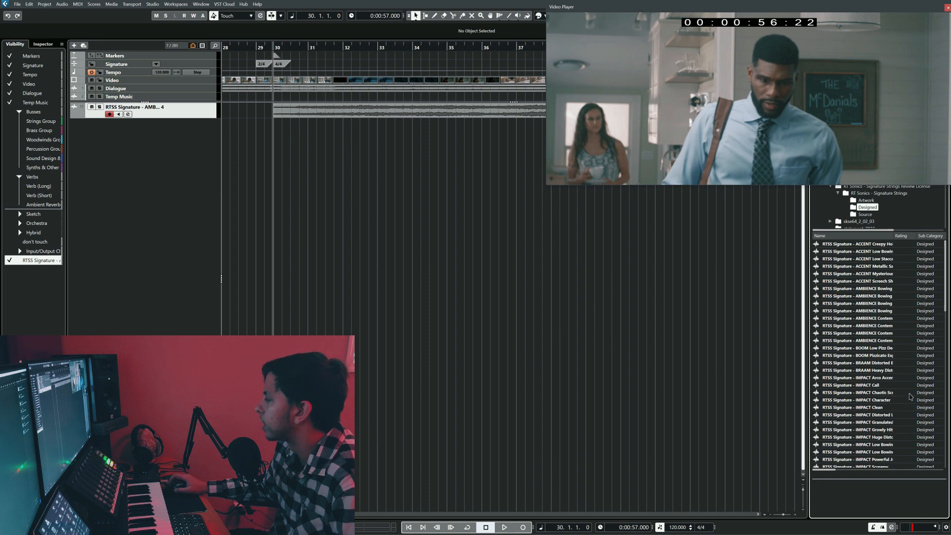
{"action": "left_click", "coordinate": [883, 349]}
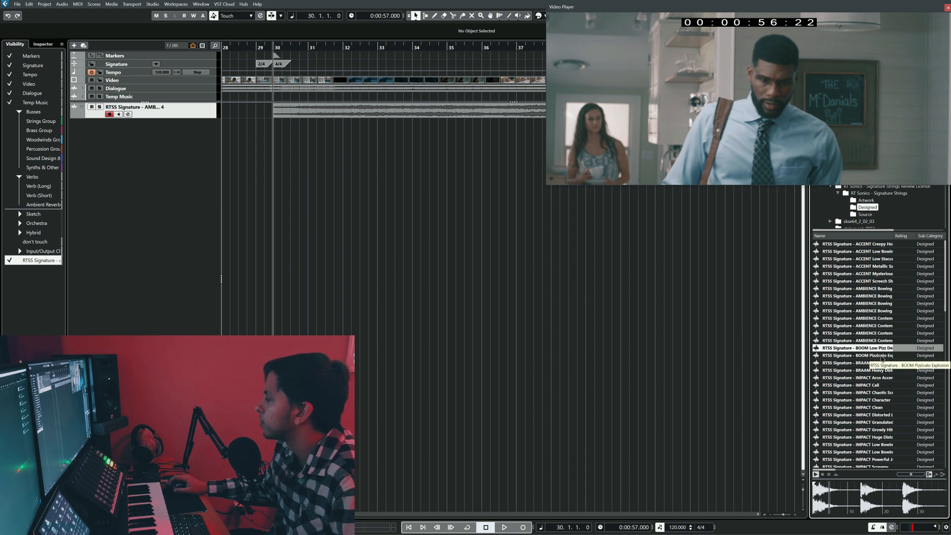
{"action": "left_click", "coordinate": [881, 356]}
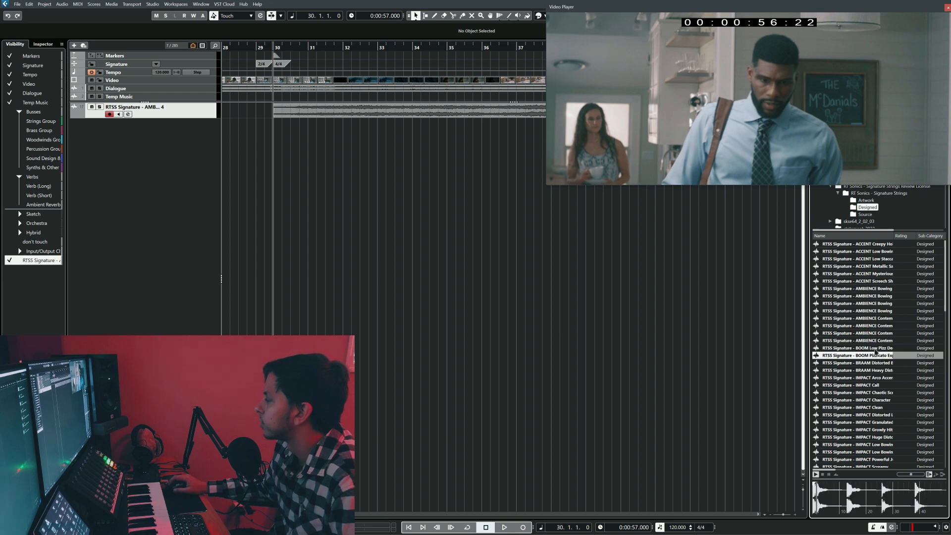
{"action": "left_click", "coordinate": [875, 348]}
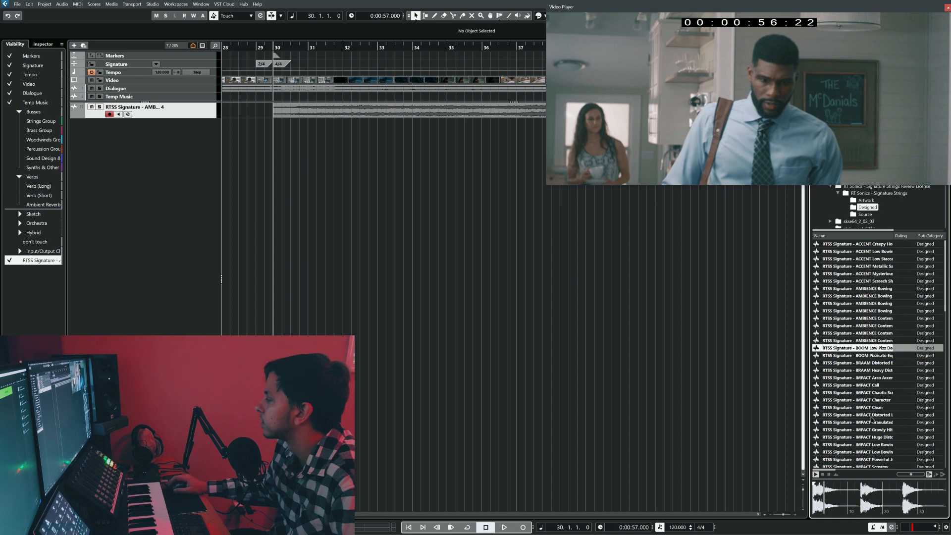
Import the BOOM Low Pizz Deep sample onto a new track at bar 30 and play it against the picture.
{"action": "left_click_drag", "start_coordinate": [868, 349], "coordinate": [278, 123]}
{"action": "left_click", "coordinate": [527, 331]}
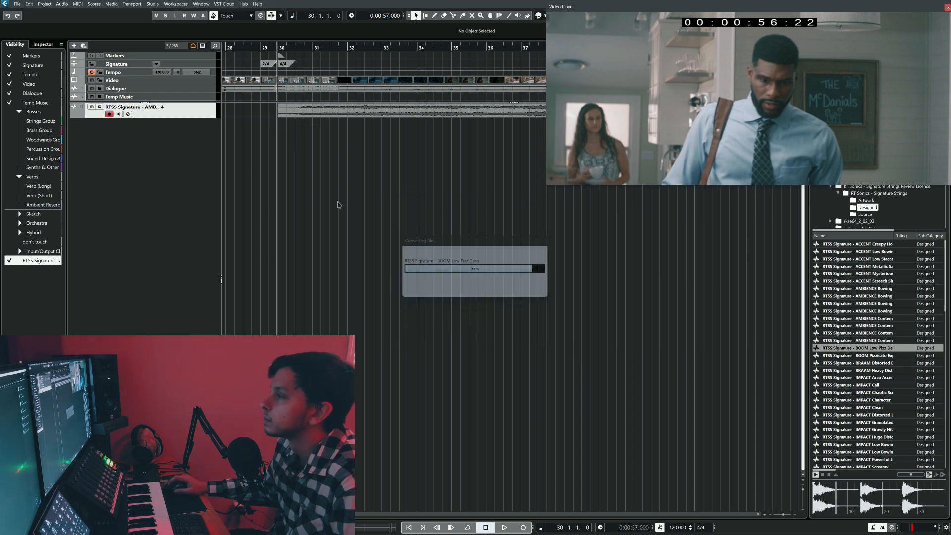
{"action": "scroll", "coordinate": [296, 183], "scroll_direction": "left", "scroll_amount": 2}
{"action": "left_click", "coordinate": [271, 183]}
{"action": "key", "text": "space"}
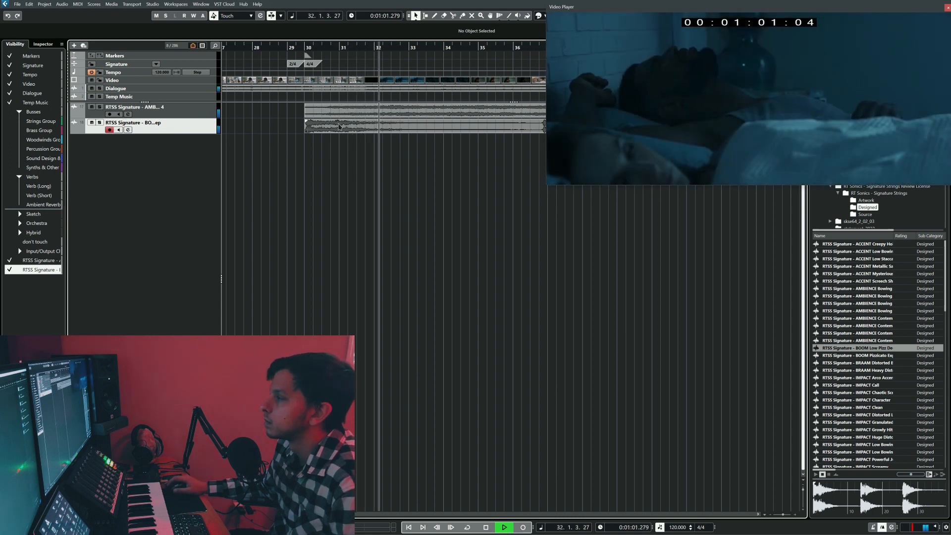
{"action": "key", "text": "f"}
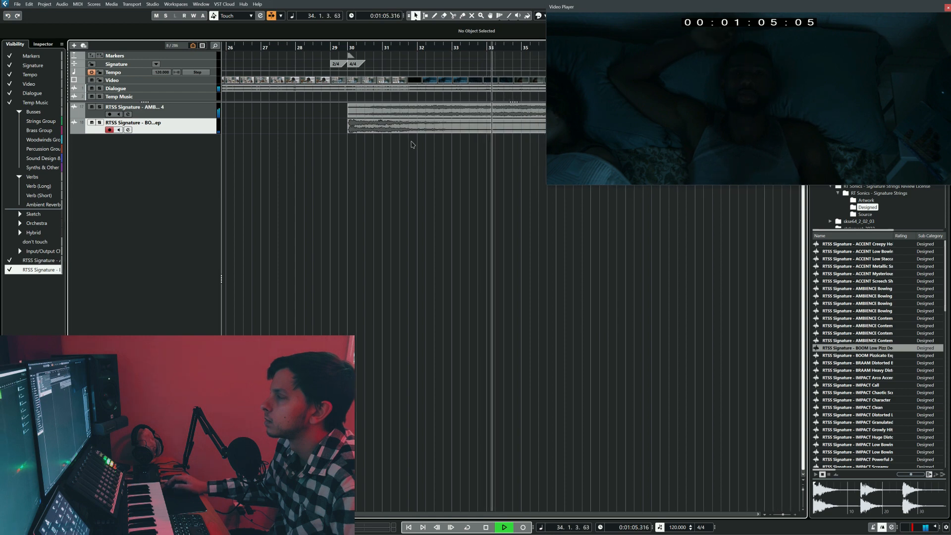
{"action": "scroll", "coordinate": [411, 146], "scroll_direction": "right", "scroll_amount": 1}
{"action": "key", "text": "space"}
Trim the start of the ambience event to bar 33 and give it a fade-in about three bars long.
{"action": "scroll", "coordinate": [402, 144], "scroll_direction": "right", "scroll_amount": 5}
{"action": "left_click_drag", "start_coordinate": [317, 112], "coordinate": [415, 109]}
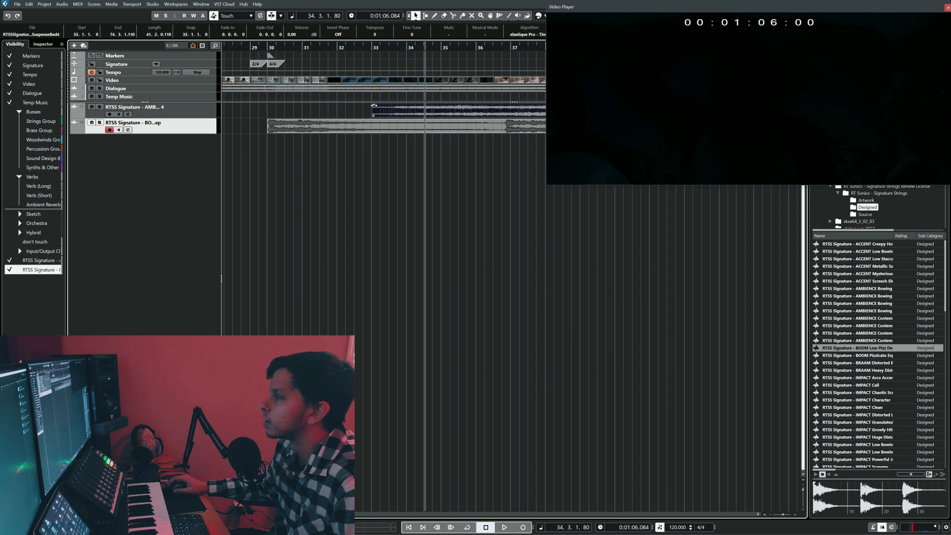
{"action": "left_click_drag", "start_coordinate": [373, 105], "coordinate": [479, 113]}
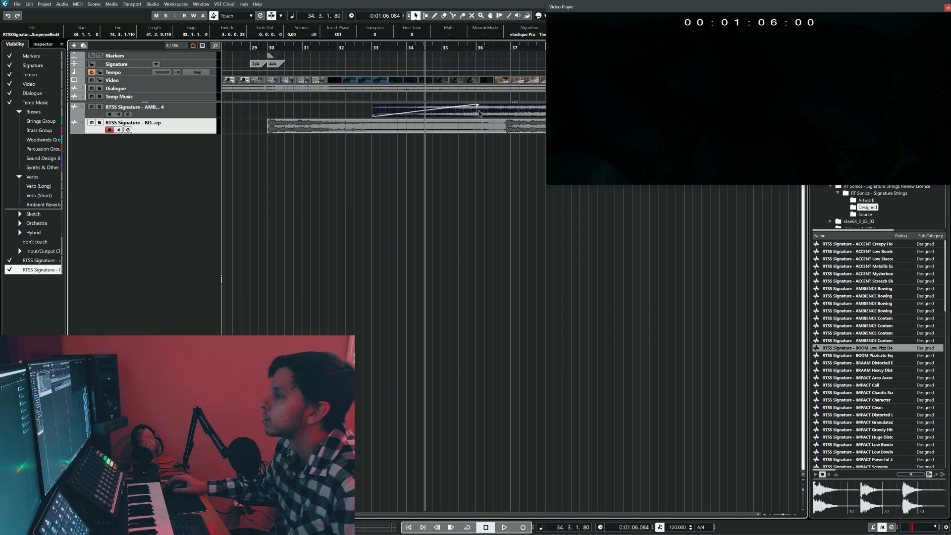
Play the scene from just before bar 30 to bar 39 and readjust the ambience fade-in to slightly under three bars.
{"action": "left_click", "coordinate": [263, 115]}
{"action": "key", "text": "space"}
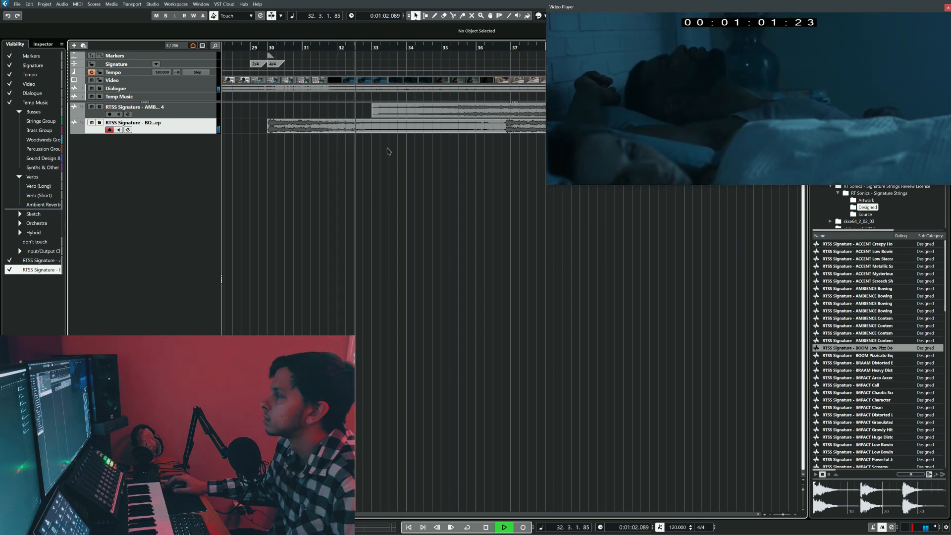
{"action": "left_click_drag", "start_coordinate": [373, 104], "coordinate": [474, 106]}
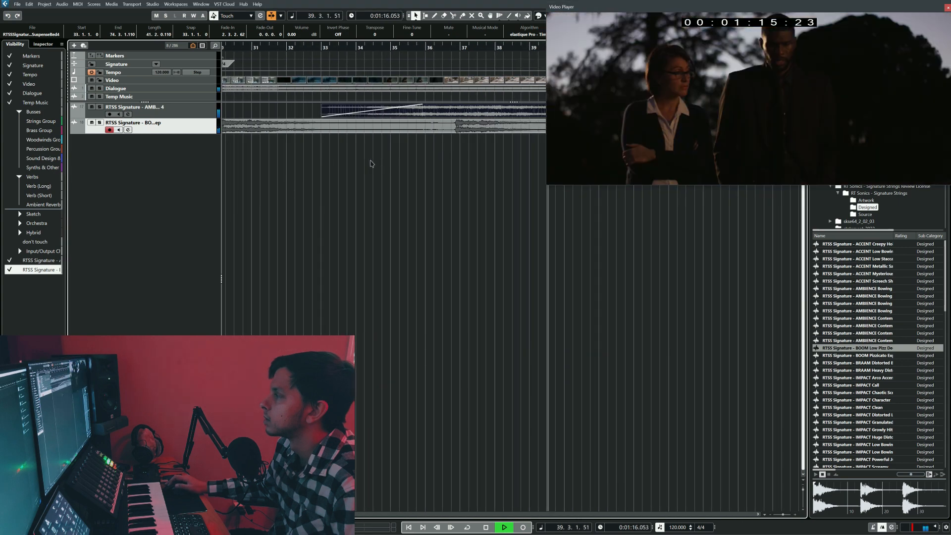
{"action": "key", "text": "space"}
{"action": "scroll", "coordinate": [450, 176], "scroll_direction": "down", "scroll_amount": 2}
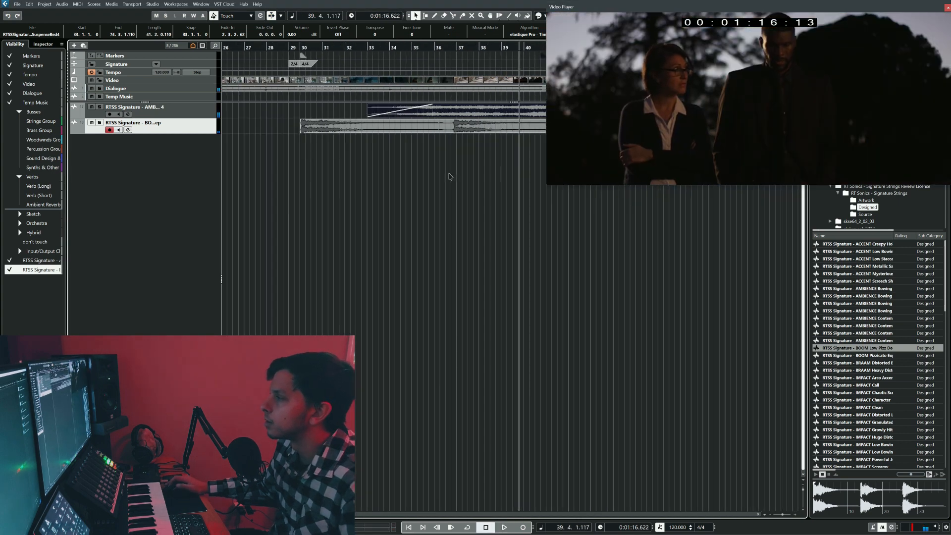
{"action": "scroll", "coordinate": [428, 167], "scroll_direction": "right", "scroll_amount": 3}
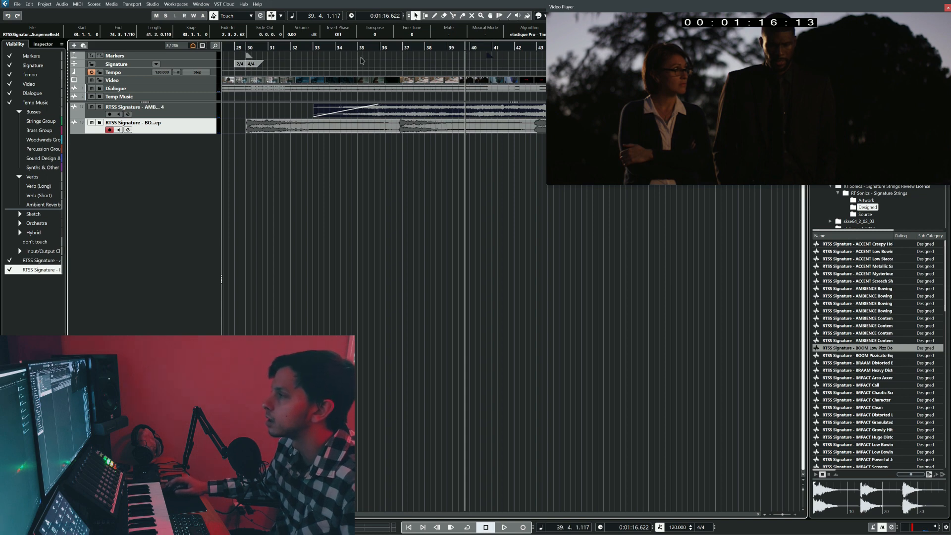
{"action": "left_click", "coordinate": [470, 58]}
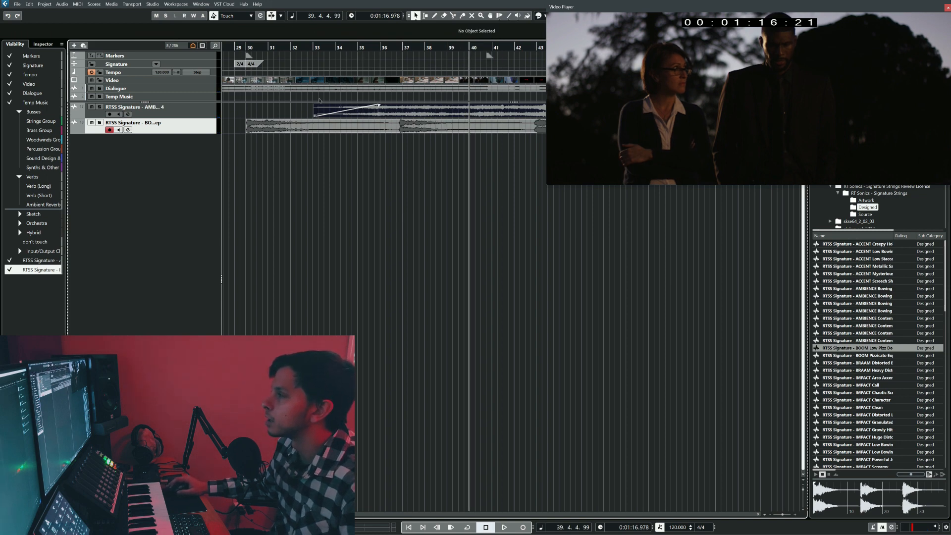
Split the BOOM event at 36.2 and just before its third hit, deleting everything from the third hit onward.
{"action": "left_click", "coordinate": [389, 46]}
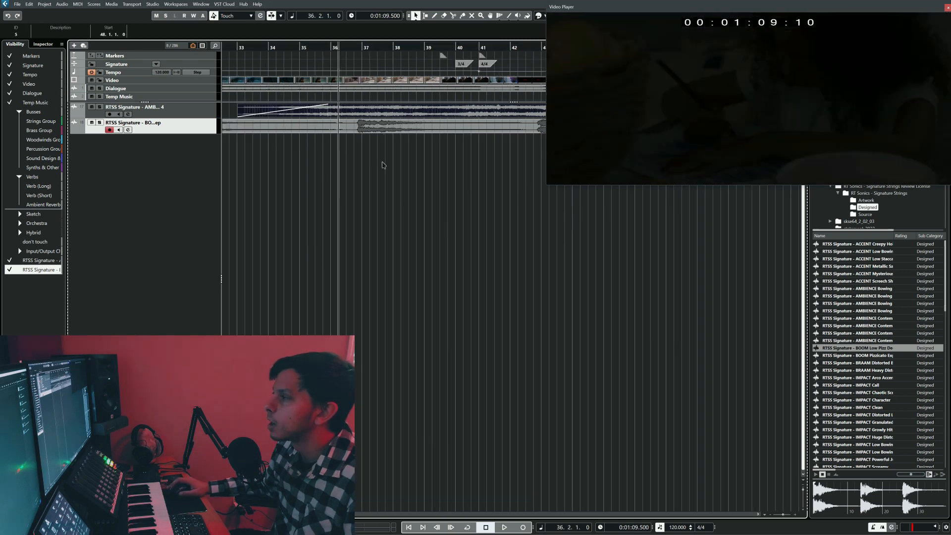
{"action": "left_click", "coordinate": [346, 126]}
{"action": "key", "text": "3"}
{"action": "key", "text": "1"}
{"action": "left_click", "coordinate": [360, 132]}
{"action": "key", "text": "Delete"}
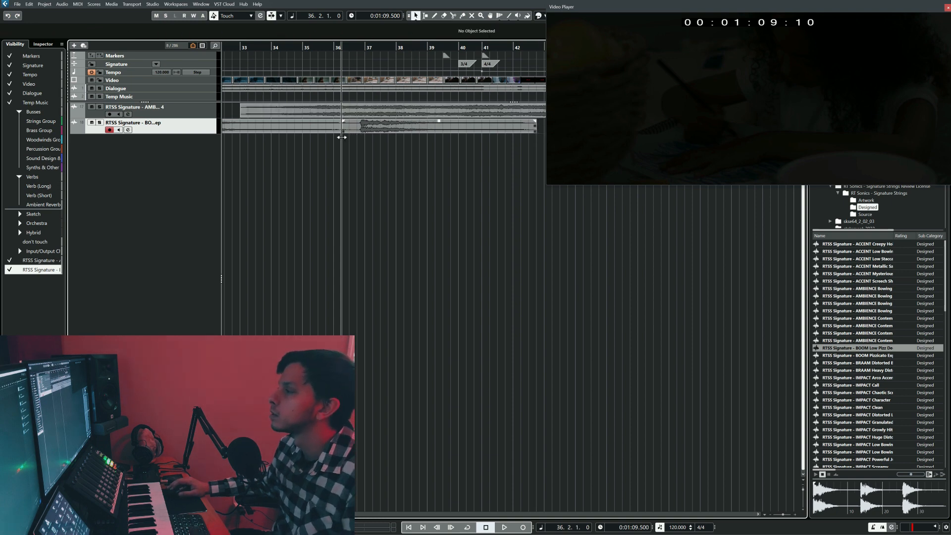
Move the second BOOM piece earlier so its hit lands at 36.2, and crossfade the overlap with the first piece.
{"action": "left_click_drag", "start_coordinate": [396, 129], "coordinate": [386, 126]}
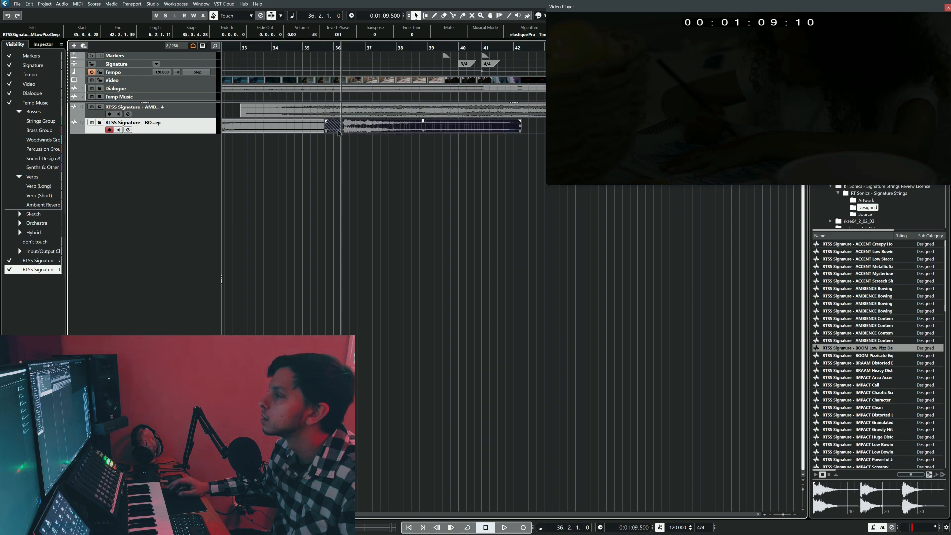
{"action": "left_click", "coordinate": [263, 47]}
{"action": "key", "text": "space"}
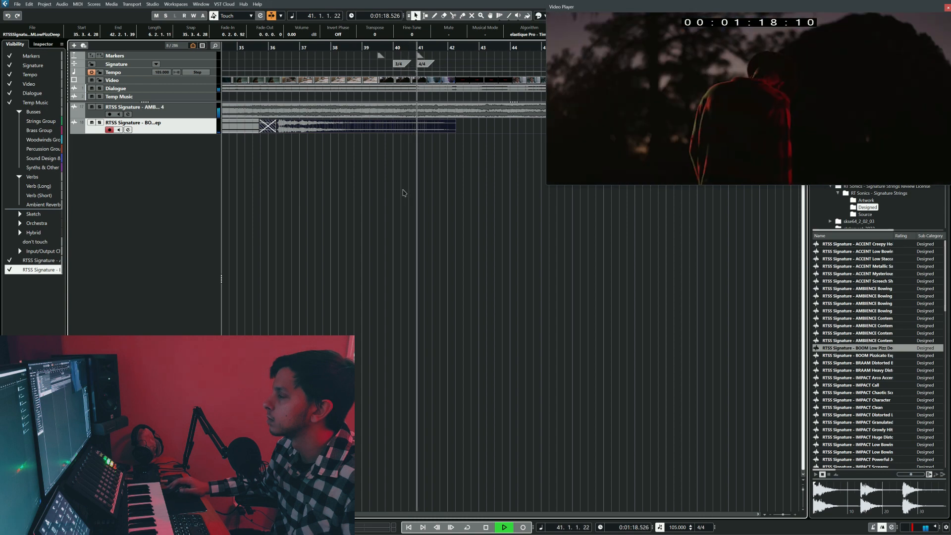
{"action": "key", "text": "space"}
Set the playback position to bar 41 and audition the STINGER samples Chaos, Creative, Detuned, Dissonant Tremolo and Jump Scare Tremolo.
{"action": "left_click", "coordinate": [418, 47]}
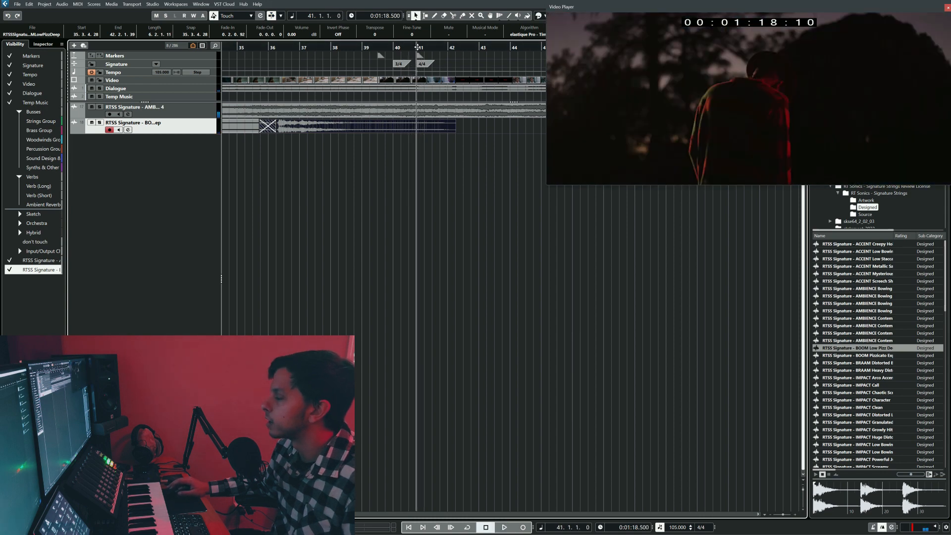
{"action": "scroll", "coordinate": [873, 385], "scroll_direction": "down", "scroll_amount": 6}
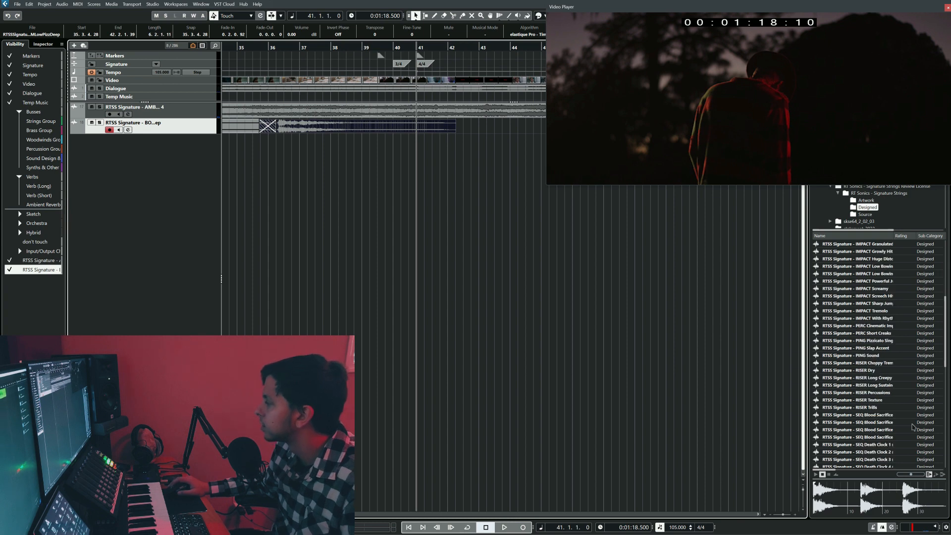
{"action": "scroll", "coordinate": [900, 379], "scroll_direction": "down", "scroll_amount": 10}
{"action": "key", "text": "Down"}
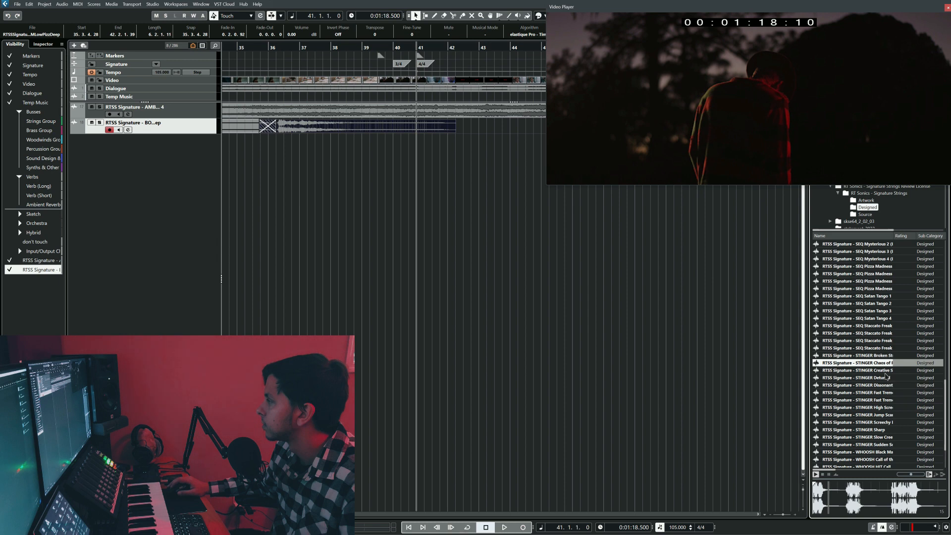
{"action": "left_click", "coordinate": [884, 372]}
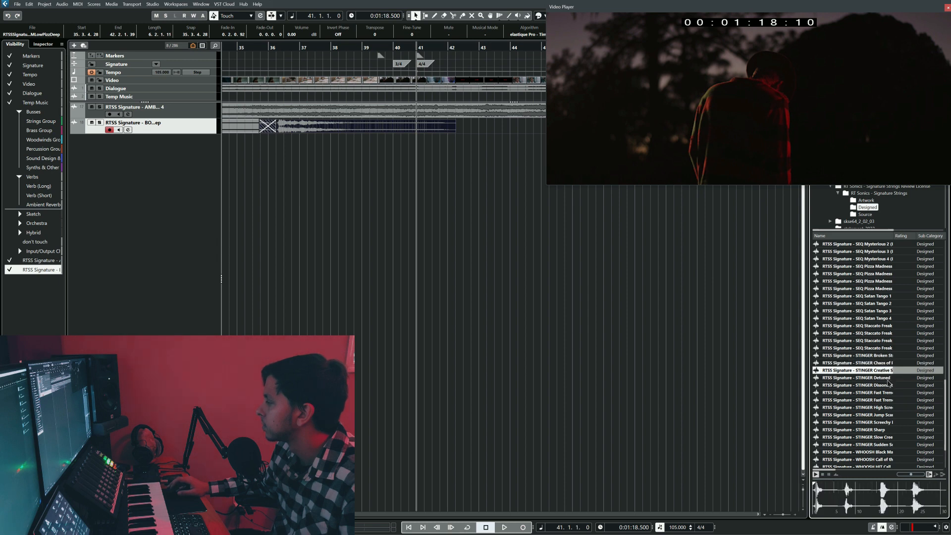
{"action": "left_click", "coordinate": [886, 378]}
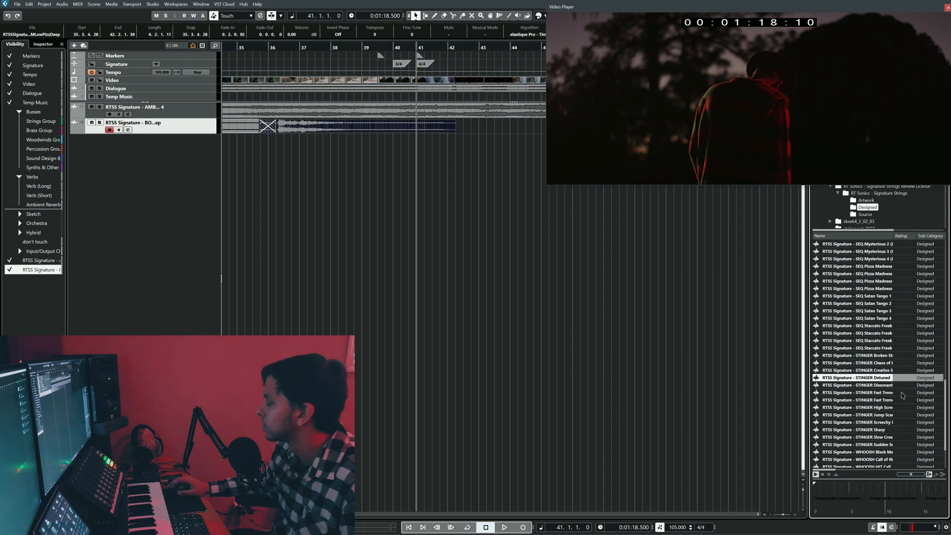
{"action": "left_click", "coordinate": [890, 386]}
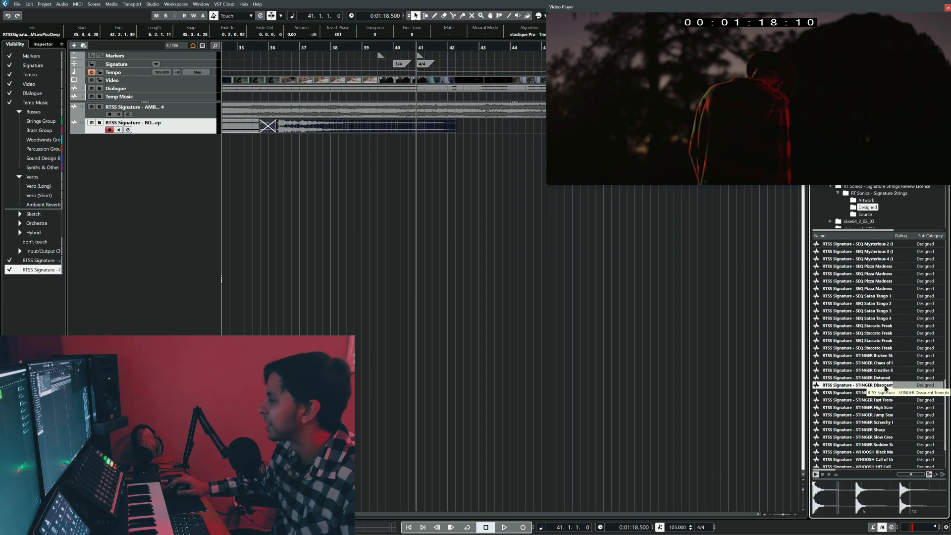
{"action": "left_click", "coordinate": [887, 416]}
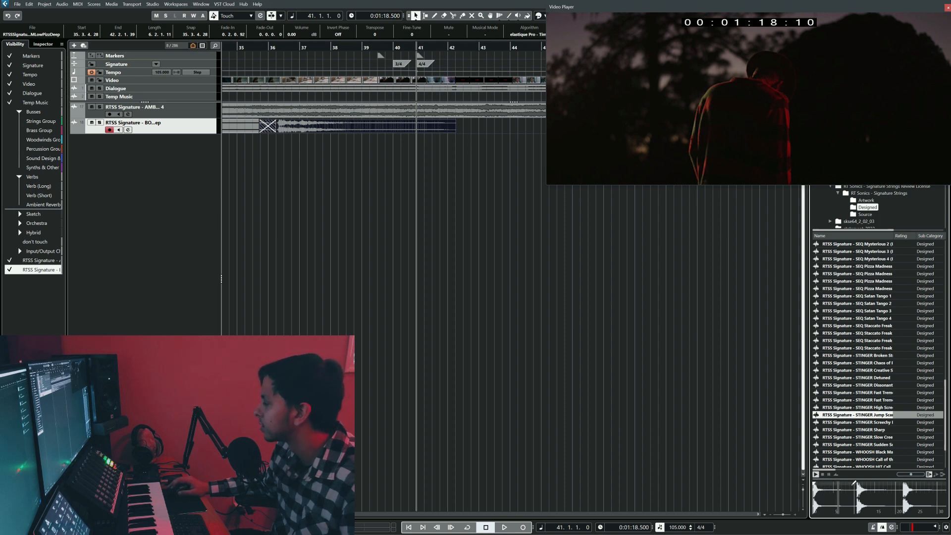
{"action": "left_click", "coordinate": [854, 483]}
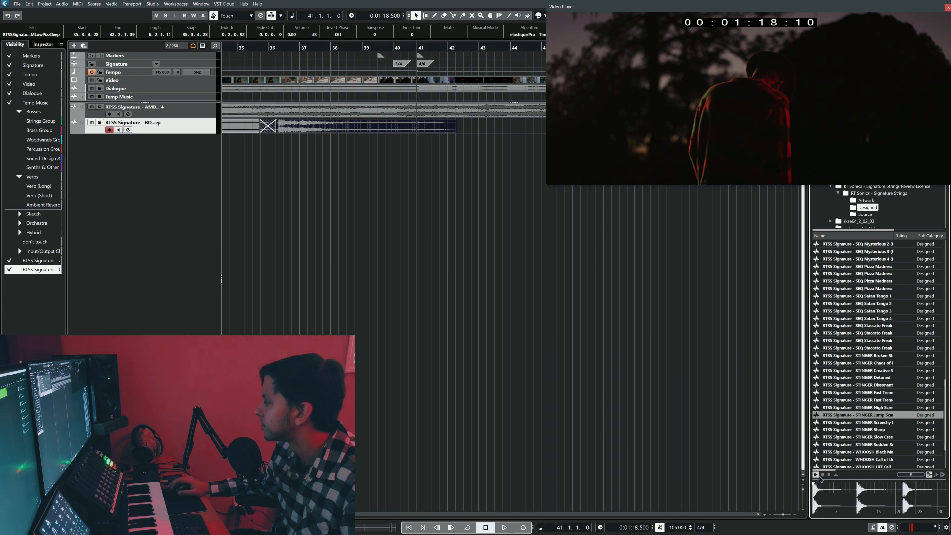
Import STINGER Jump Scare Tremolo onto a new track at bar 41, copied to the project folder with sample rate converted, and play the entry.
{"action": "mouse_move", "coordinate": [871, 416]}
{"action": "left_mouse_down"}
{"action": "mouse_move", "coordinate": [746, 416]}
{"action": "mouse_move", "coordinate": [403, 181]}
{"action": "mouse_move", "coordinate": [435, 138]}
{"action": "mouse_move", "coordinate": [417, 141]}
{"action": "left_mouse_up"}
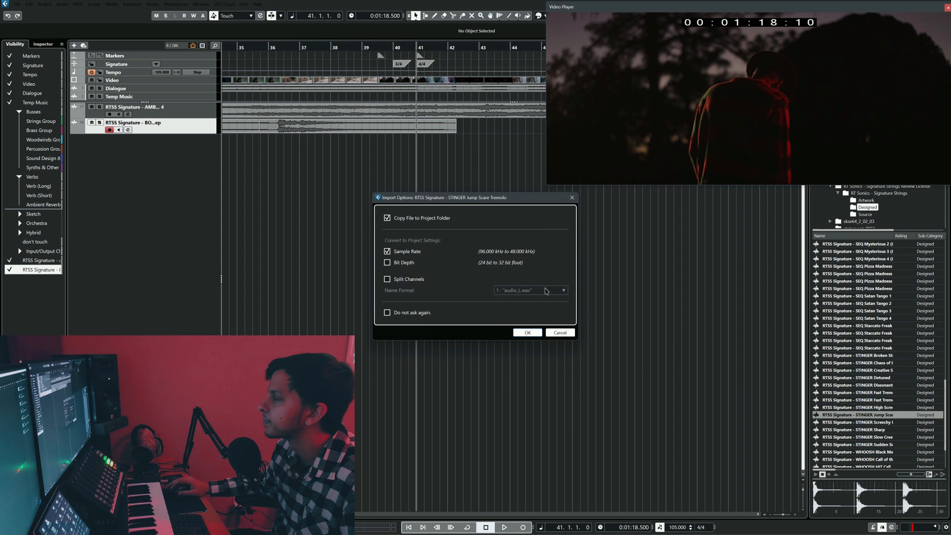
{"action": "left_click", "coordinate": [555, 331]}
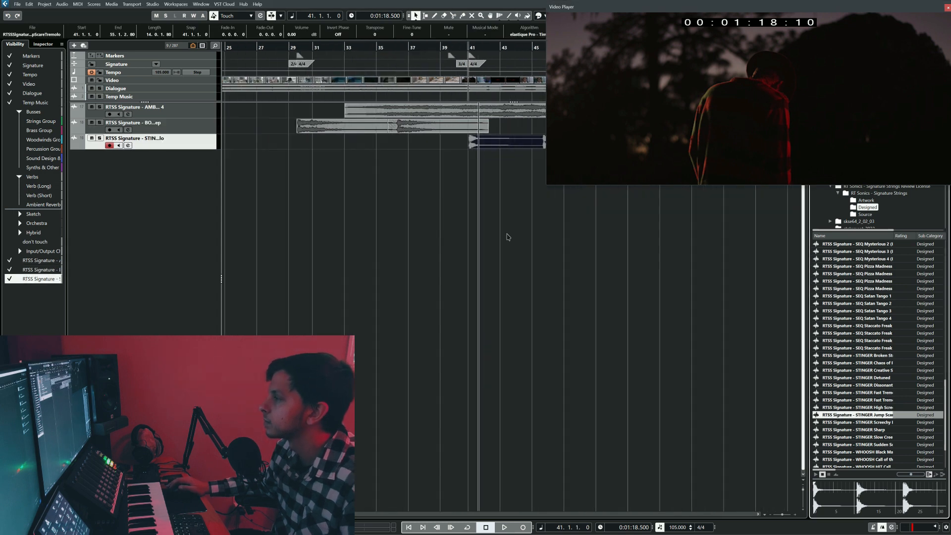
{"action": "key", "text": "space"}
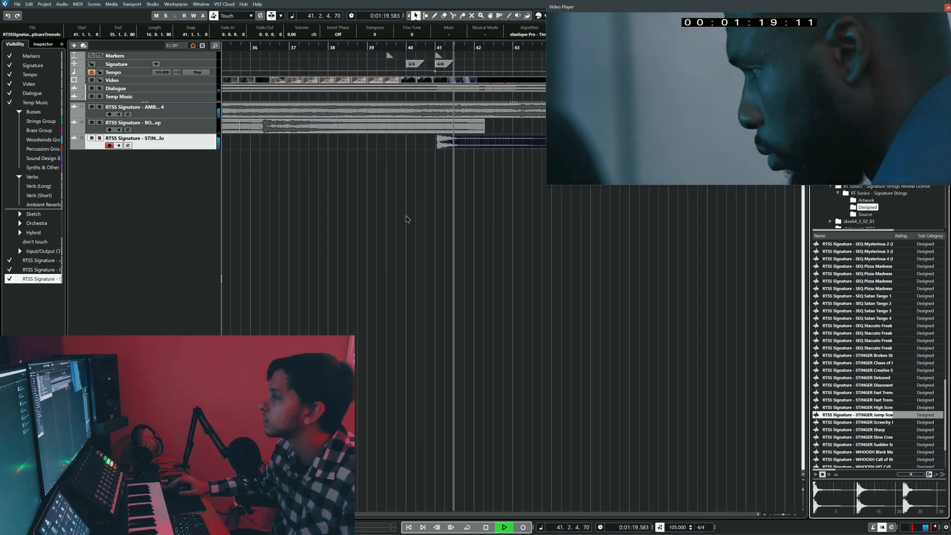
{"action": "key", "text": "space"}
{"action": "left_click", "coordinate": [407, 46]}
{"action": "key", "text": "space"}
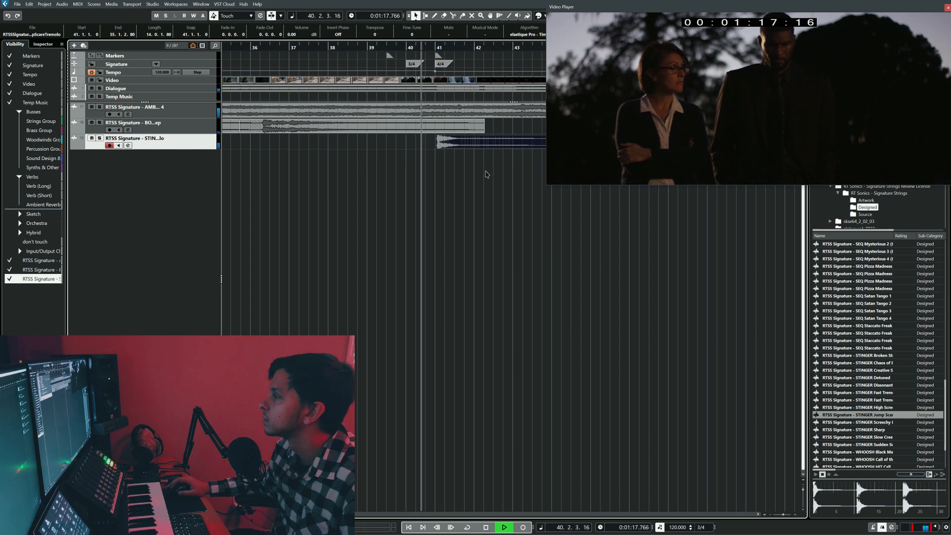
{"action": "key", "text": "space"}
Nudge the stinger event slightly earlier to 40.3.3.88 so its hit aligns with the cut at bar 41, and play it.
{"action": "scroll", "coordinate": [452, 151], "scroll_direction": "up", "scroll_amount": 3}
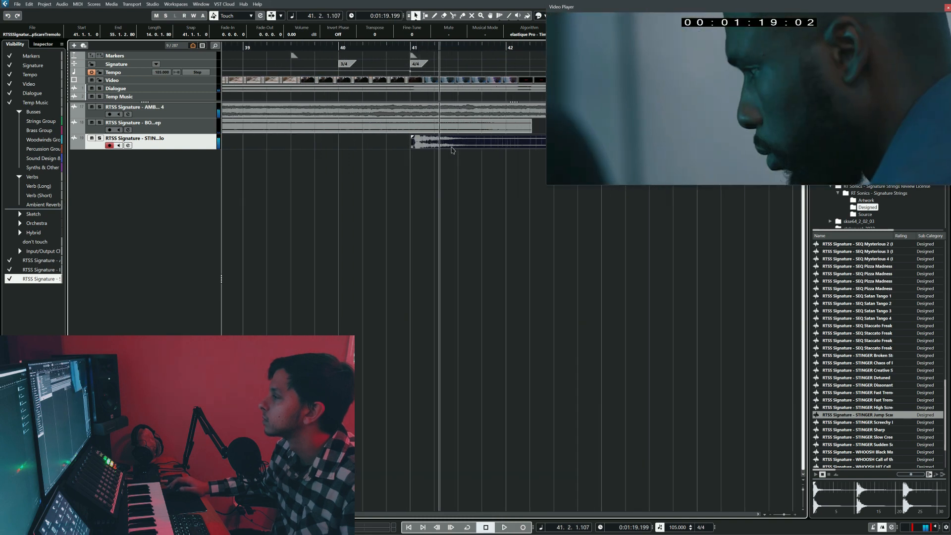
{"action": "left_click_drag", "start_coordinate": [446, 146], "coordinate": [439, 146]}
{"action": "key", "text": "space"}
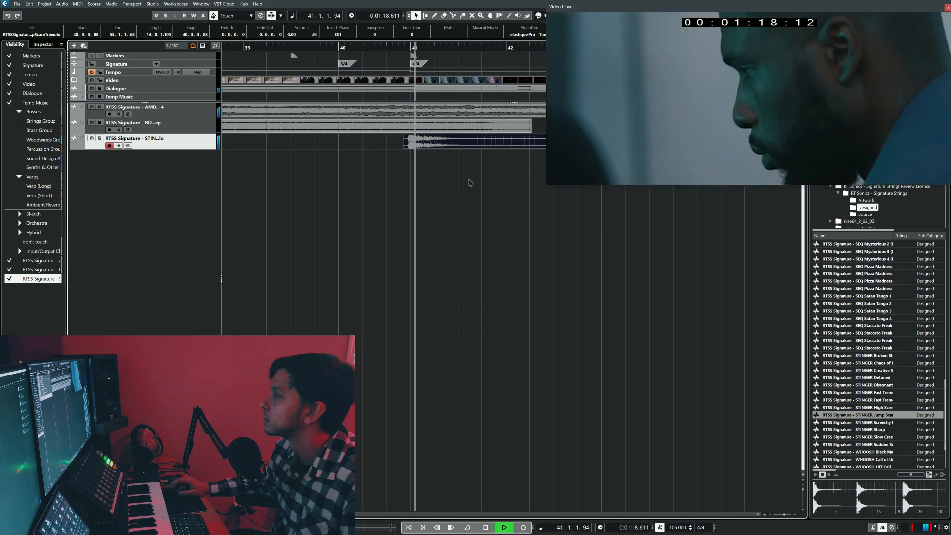
Play the sequence from 45.3.1.0, covering the lead-in to the stinger event's second hit.
{"action": "scroll", "coordinate": [465, 179], "scroll_direction": "down", "scroll_amount": 4}
{"action": "scroll", "coordinate": [455, 174], "scroll_direction": "right", "scroll_amount": 2}
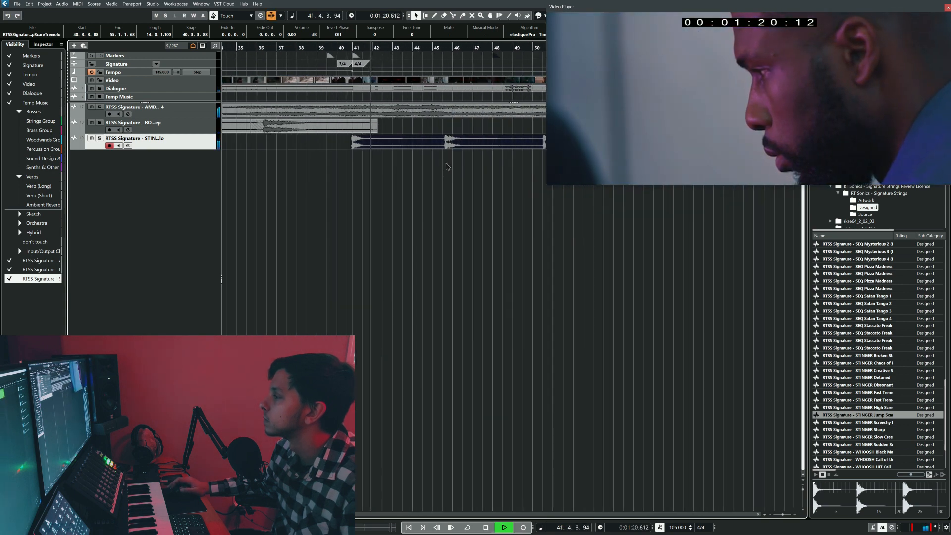
{"action": "key", "text": "space"}
{"action": "left_click", "coordinate": [446, 47]}
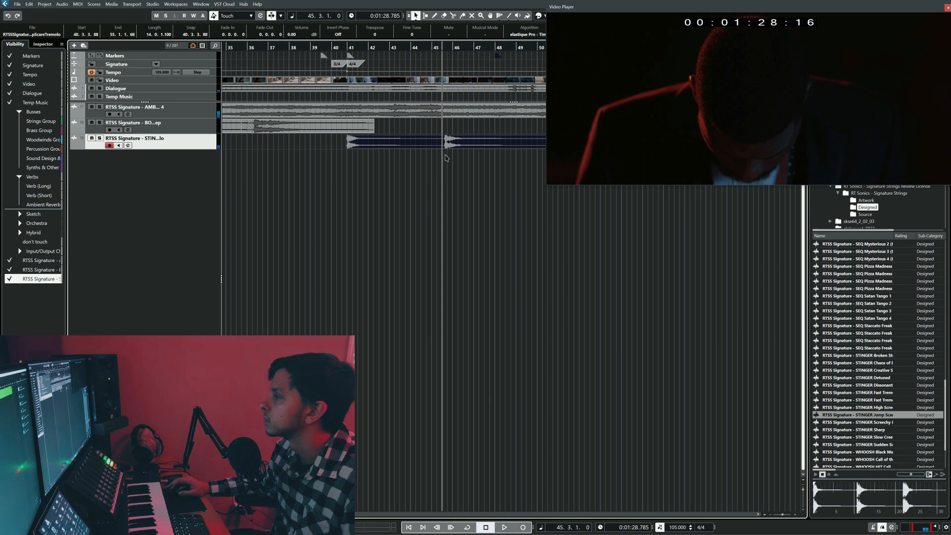
{"action": "key", "text": "space"}
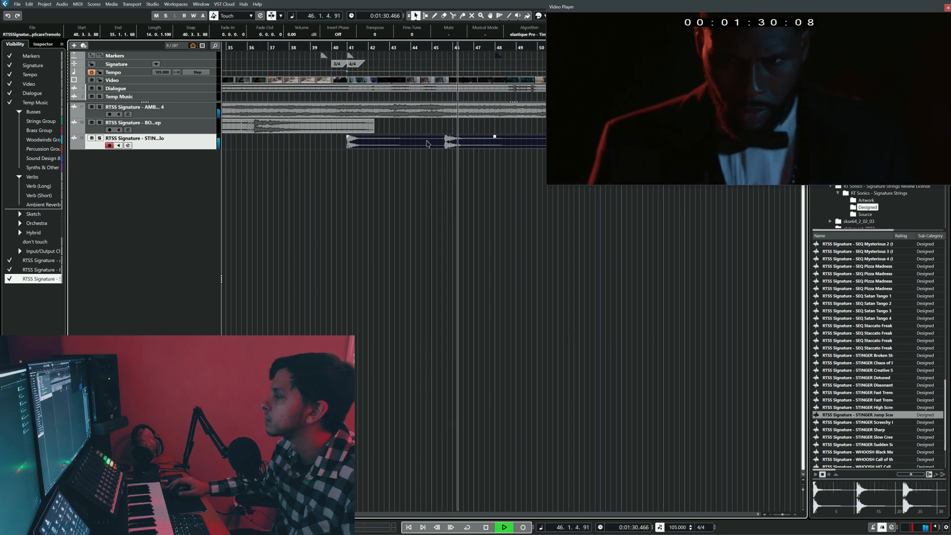
{"action": "key", "text": "space"}
Split the stinger event just before its second hit, delete the first piece, and move the second piece to start at bar 41.
{"action": "left_click", "coordinate": [443, 143], "text": "alt"}
{"action": "left_click", "coordinate": [421, 145]}
{"action": "key", "text": "Delete"}
{"action": "left_click_drag", "start_coordinate": [483, 147], "coordinate": [385, 146]}
Nudge the remaining stinger piece earlier to 40.3.3.42 so its hit lands on the bar 41 cut, playing it from 40.3.1.0.
{"action": "scroll", "coordinate": [359, 144], "scroll_direction": "up", "scroll_amount": 4}
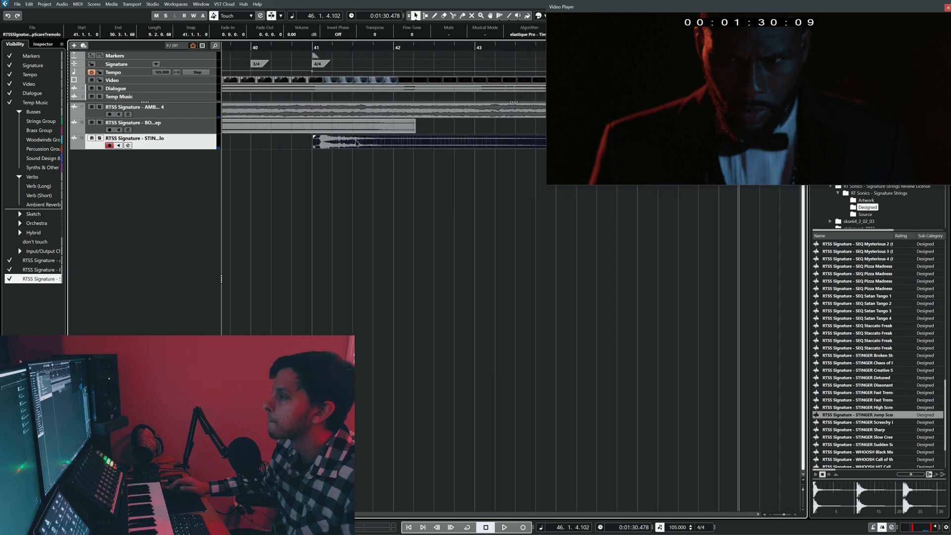
{"action": "left_click_drag", "start_coordinate": [370, 145], "coordinate": [362, 145]}
{"action": "left_click", "coordinate": [297, 47]}
{"action": "key", "text": "space"}
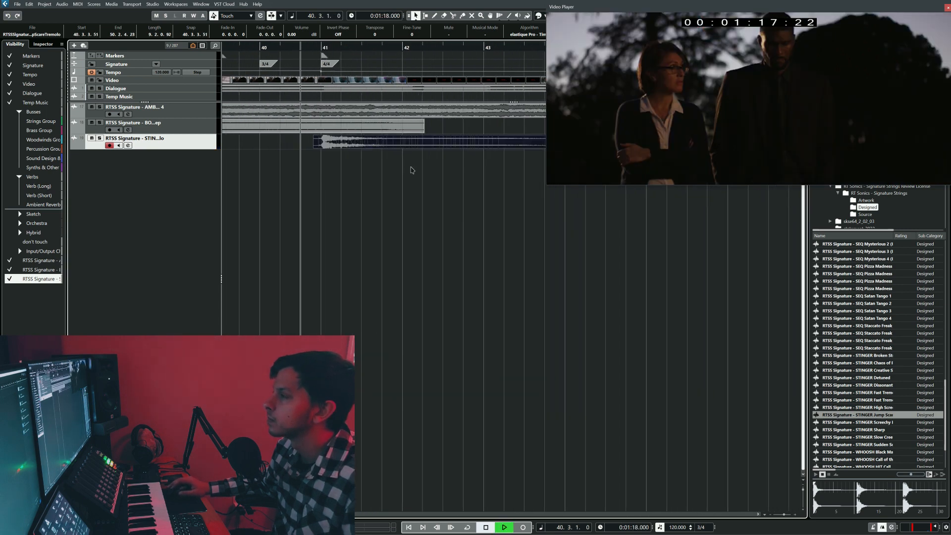
{"action": "key", "text": "space"}
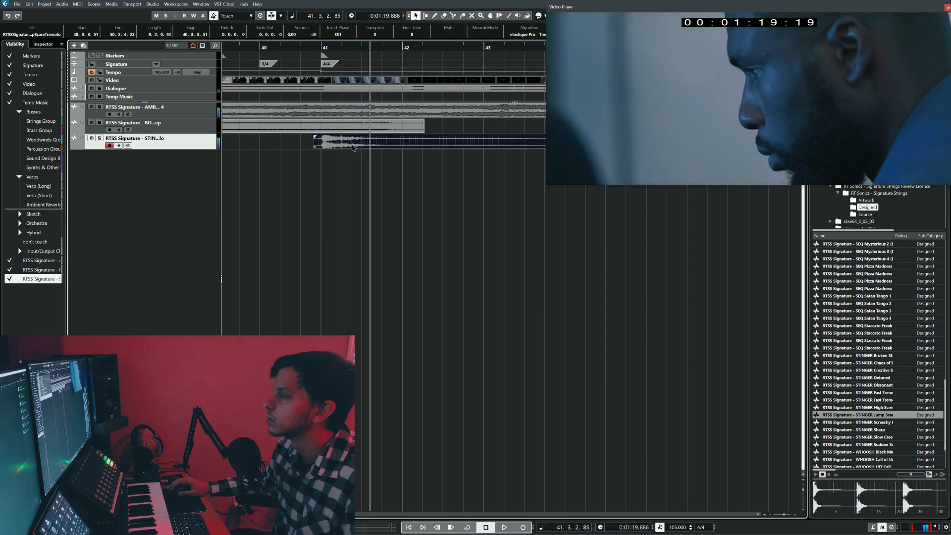
{"action": "left_click_drag", "start_coordinate": [364, 144], "coordinate": [364, 144]}
{"action": "key", "text": "space"}
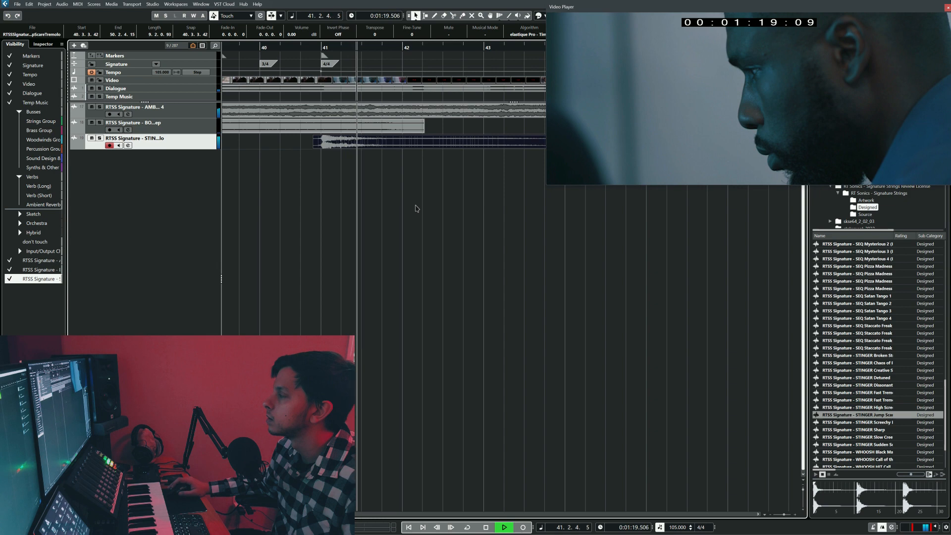
{"action": "key", "text": "space"}
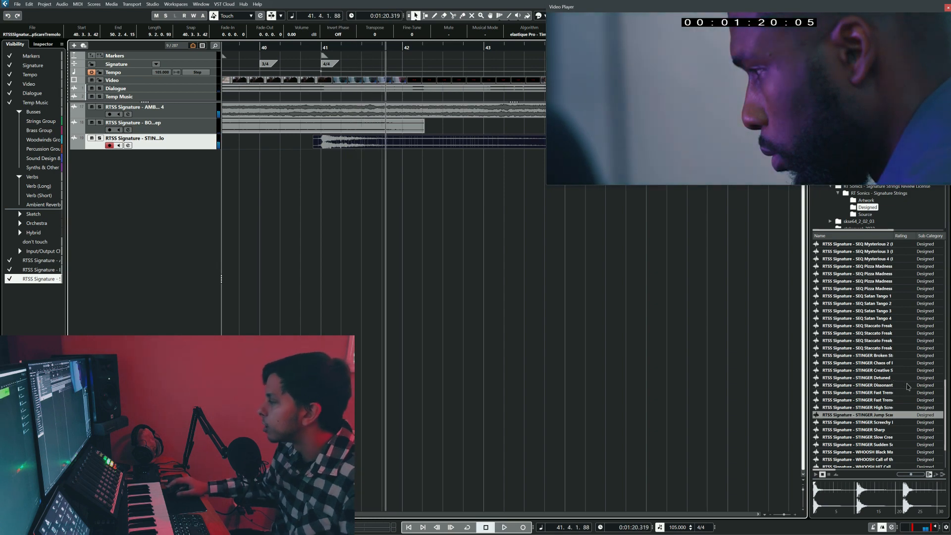
Audition the BOOM Low Pizz and BRAAM Distorted Bow samples from the Designed folder.
{"action": "scroll", "coordinate": [894, 372], "scroll_direction": "up", "scroll_amount": 10}
{"action": "scroll", "coordinate": [900, 370], "scroll_direction": "up", "scroll_amount": 2}
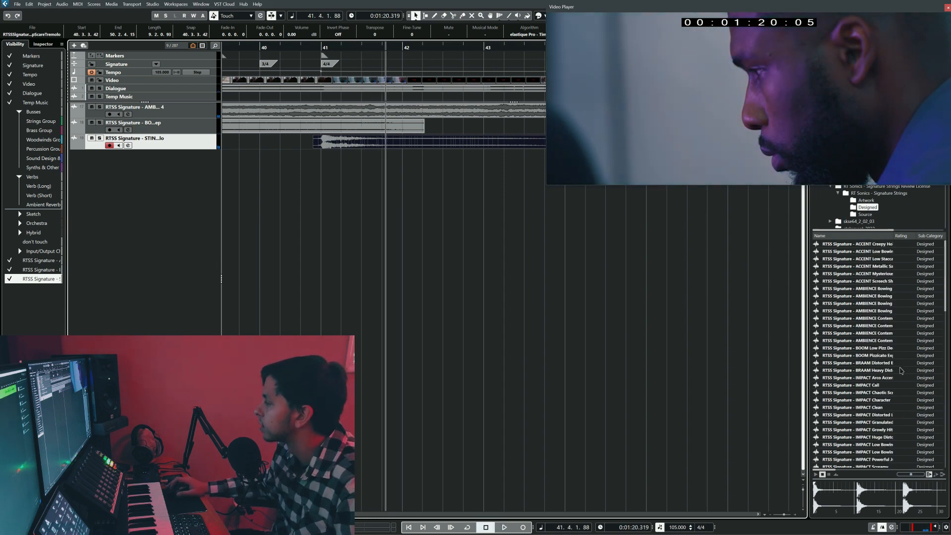
{"action": "left_click", "coordinate": [875, 350]}
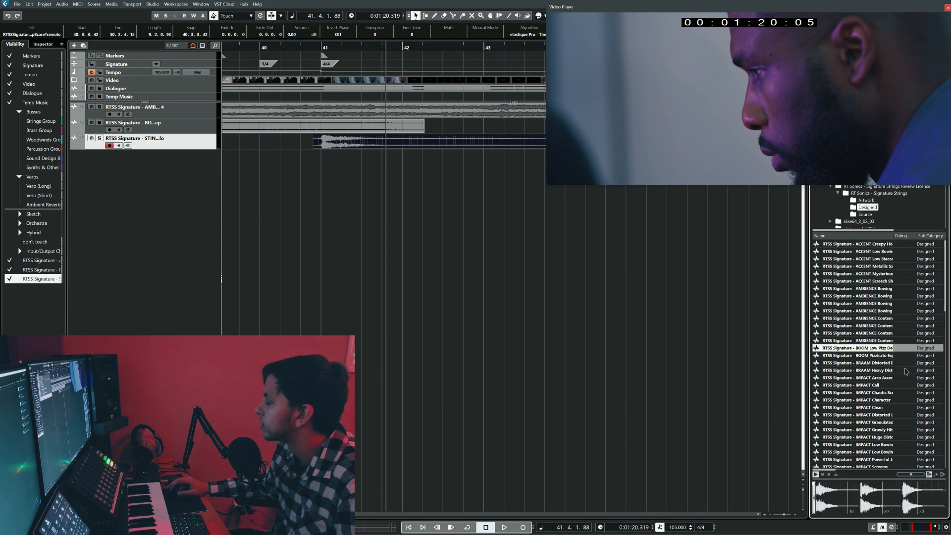
{"action": "left_click", "coordinate": [857, 484]}
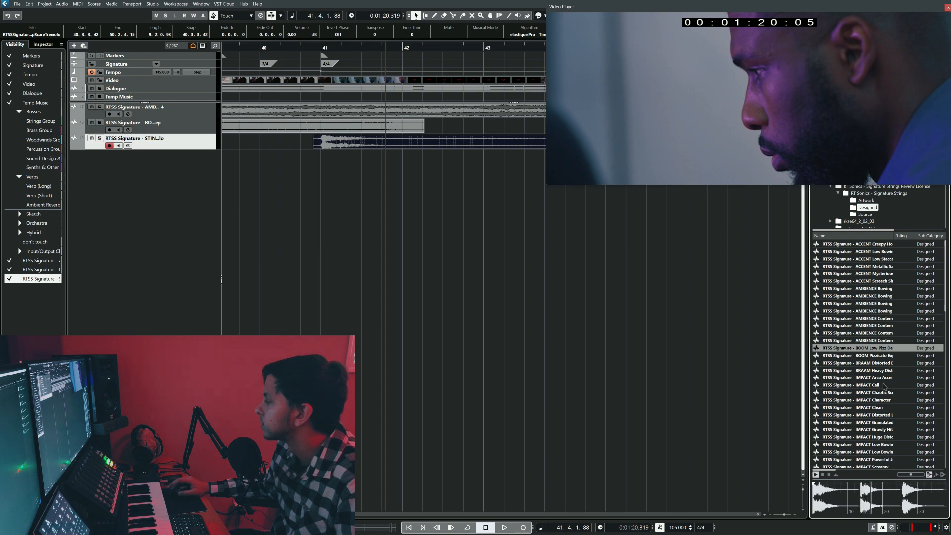
{"action": "left_click", "coordinate": [884, 363]}
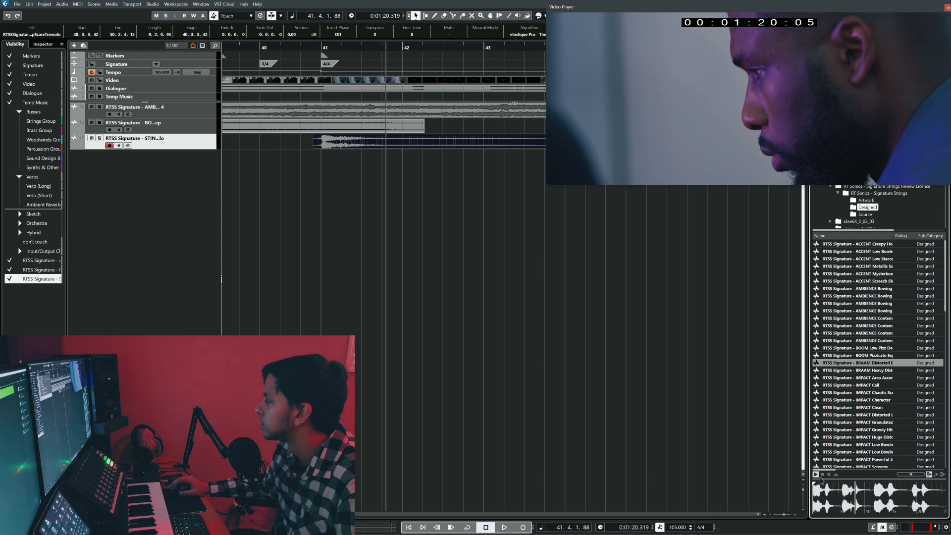
{"action": "left_click", "coordinate": [823, 475]}
Import BRAAM Distorted Bow onto a new track at bar 41, copied with sample rate converted, nudge it to 40.3.4.59, and play it.
{"action": "mouse_move", "coordinate": [889, 373]}
{"action": "left_mouse_down"}
{"action": "mouse_move", "coordinate": [371, 232]}
{"action": "mouse_move", "coordinate": [324, 151]}
{"action": "mouse_move", "coordinate": [323, 159]}
{"action": "left_mouse_up"}
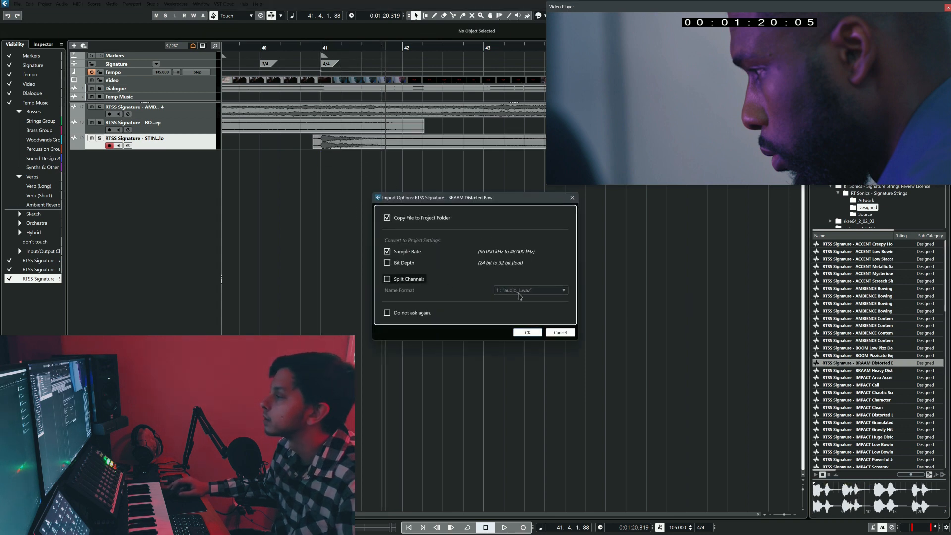
{"action": "left_click", "coordinate": [534, 333]}
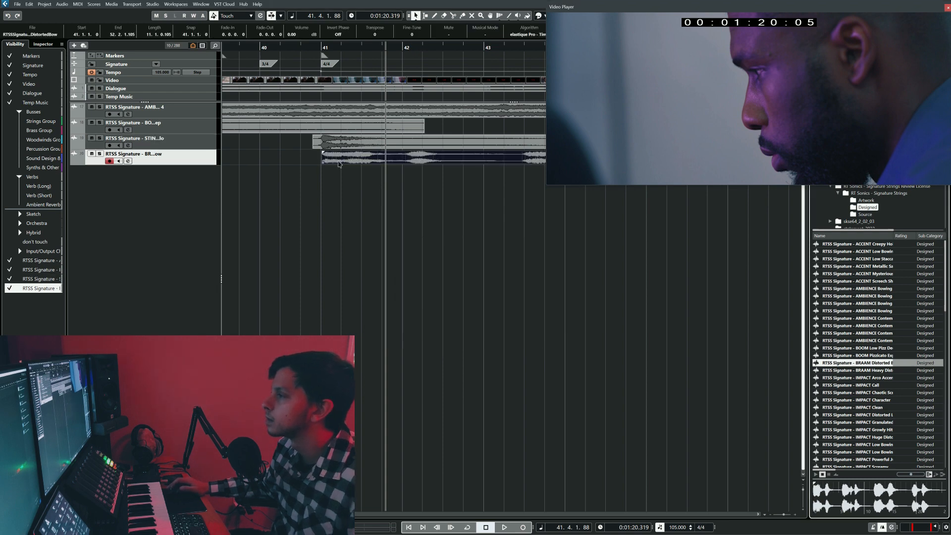
{"action": "scroll", "coordinate": [337, 165], "scroll_direction": "up", "scroll_amount": 4}
{"action": "left_click_drag", "start_coordinate": [393, 160], "coordinate": [387, 160]}
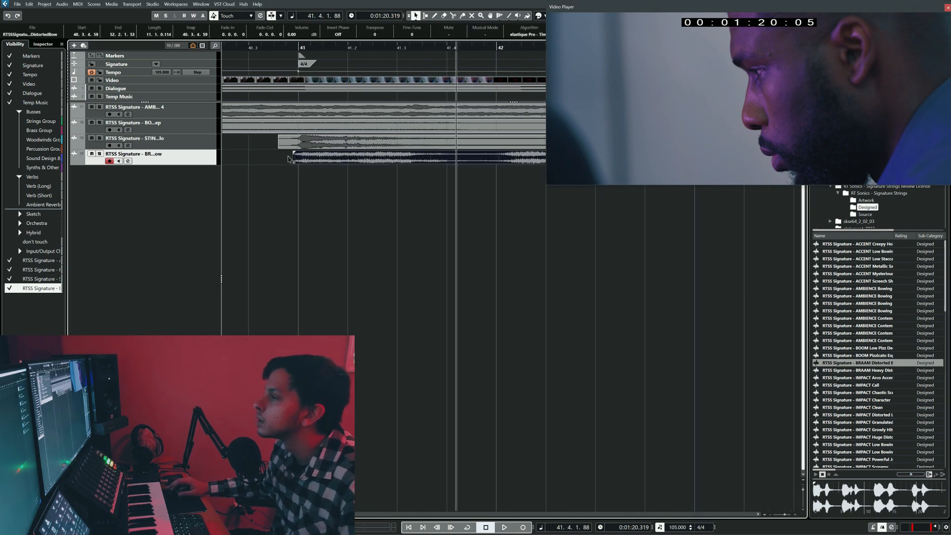
{"action": "left_click", "coordinate": [277, 193]}
{"action": "key", "text": "space"}
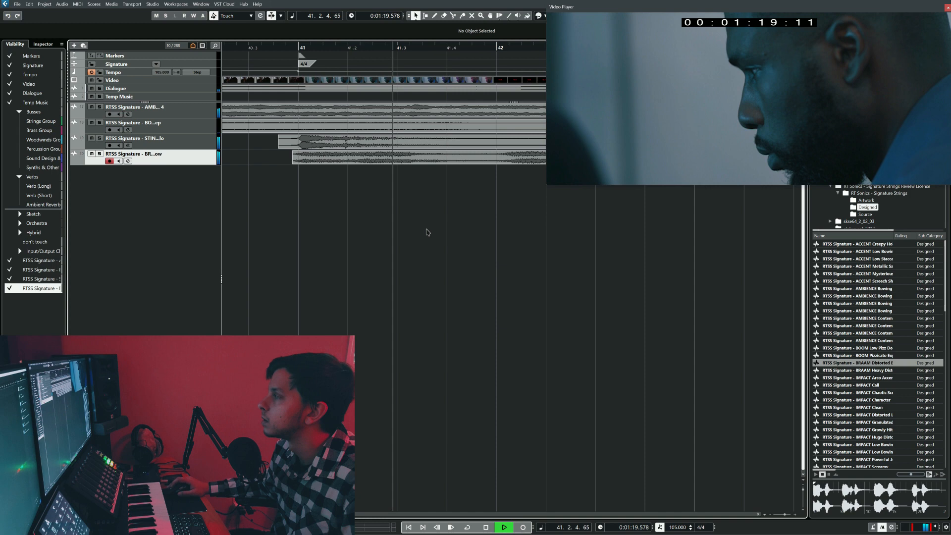
Split the BRAAM event just before its second swell near bar 42 and delete everything after the split.
{"action": "key", "text": "space"}
{"action": "key", "text": "3"}
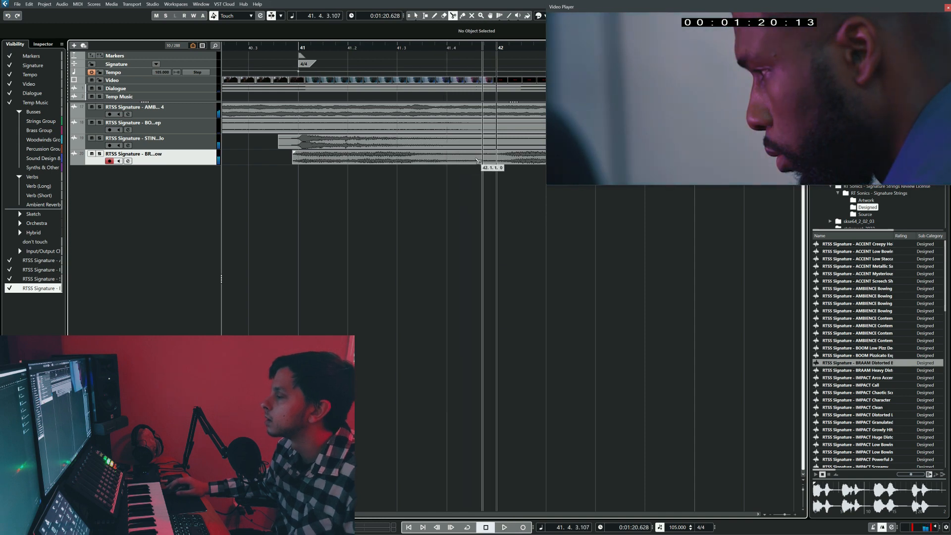
{"action": "left_click", "coordinate": [479, 161]}
{"action": "key", "text": "1"}
{"action": "left_click", "coordinate": [506, 159]}
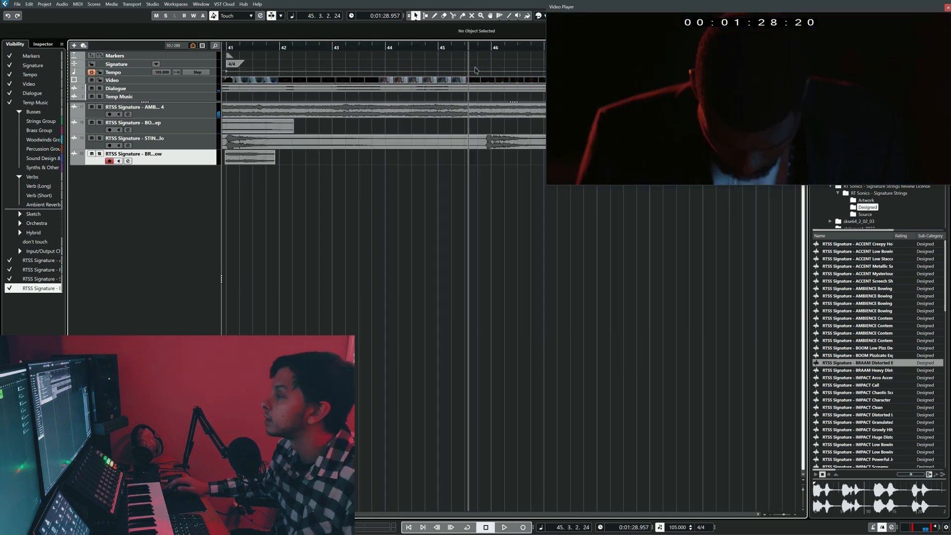
Set the playback position to the picture cut at 45.3.1.0 and audition SEQ Blood Sacrifice 1, 2 and 3 and Death Clock 2.
{"action": "scroll", "coordinate": [474, 69], "scroll_direction": "right", "scroll_amount": 2}
{"action": "left_click_drag", "start_coordinate": [455, 47], "coordinate": [438, 47]}
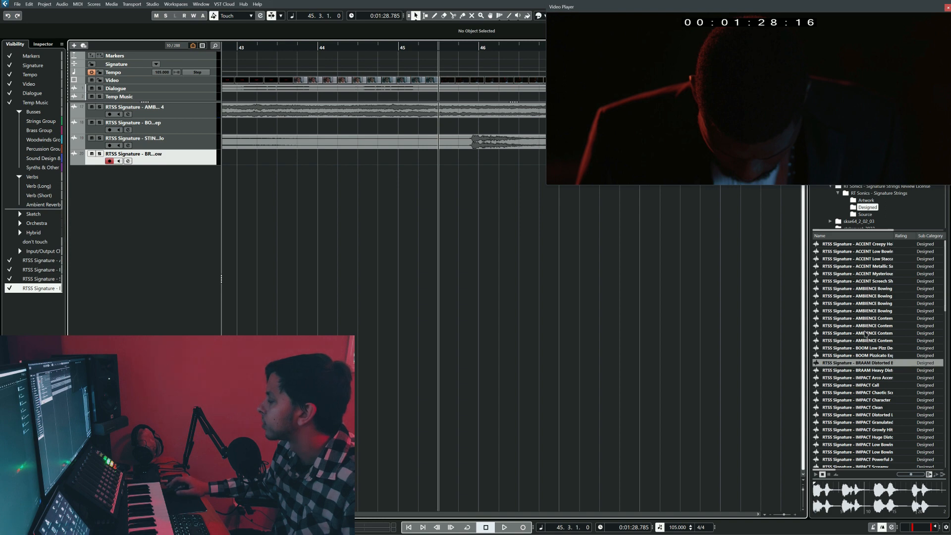
{"action": "scroll", "coordinate": [865, 335], "scroll_direction": "down", "scroll_amount": 10}
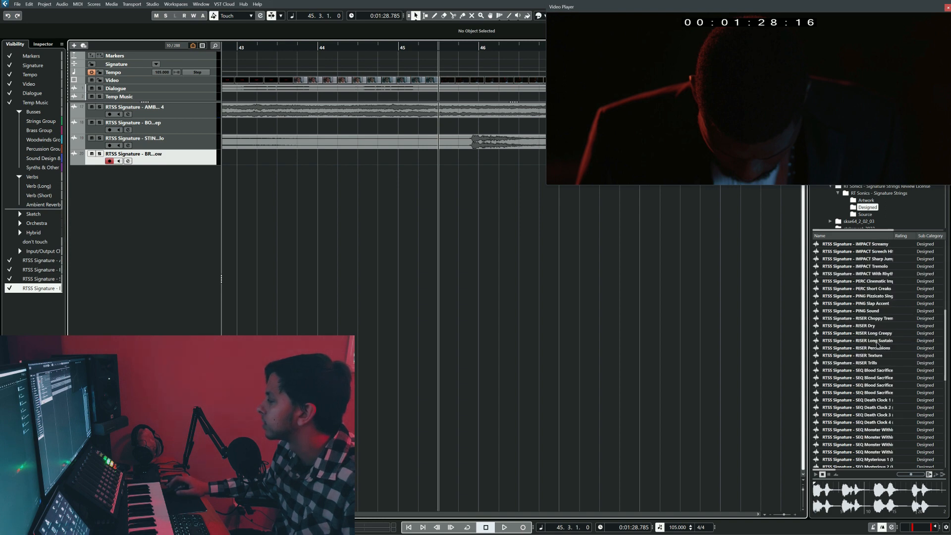
{"action": "scroll", "coordinate": [887, 346], "scroll_direction": "down", "scroll_amount": 2}
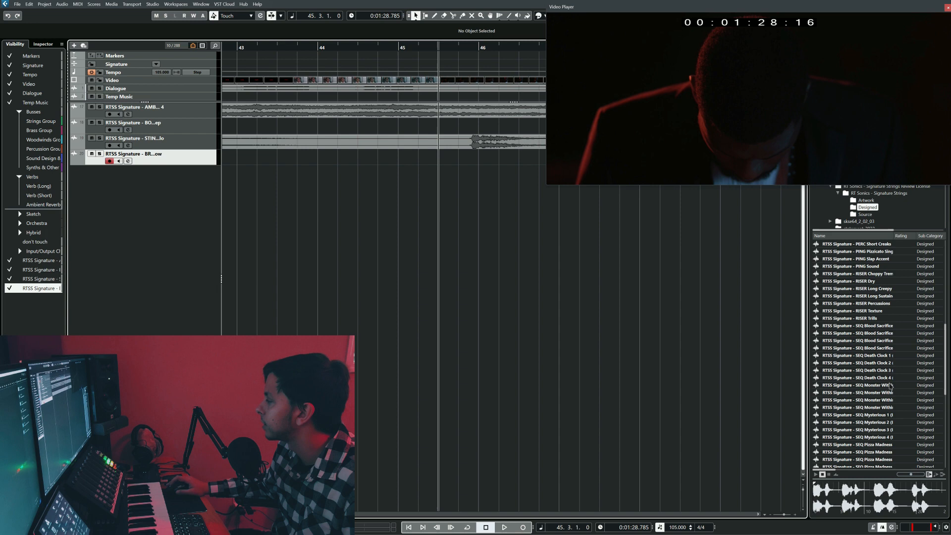
{"action": "left_click", "coordinate": [881, 326]}
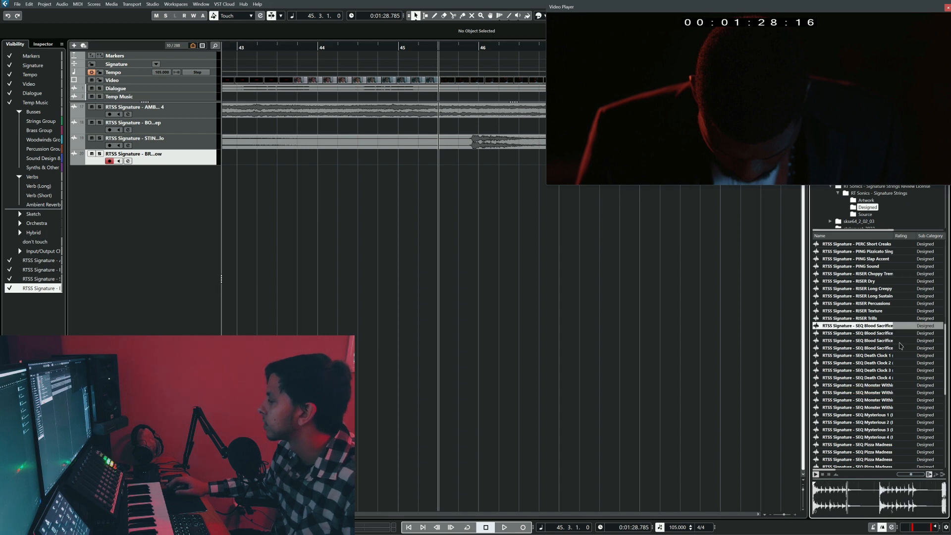
{"action": "left_click", "coordinate": [875, 335]}
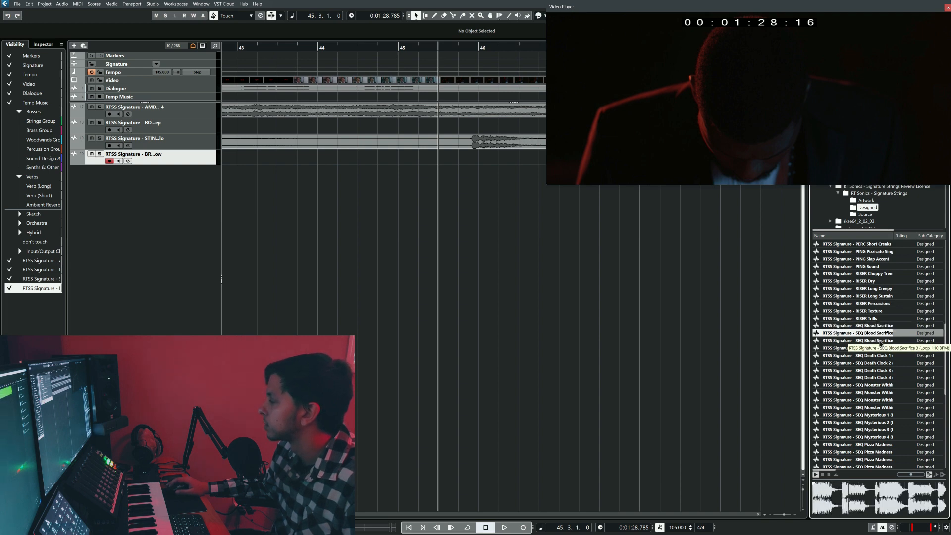
{"action": "left_click", "coordinate": [880, 341]}
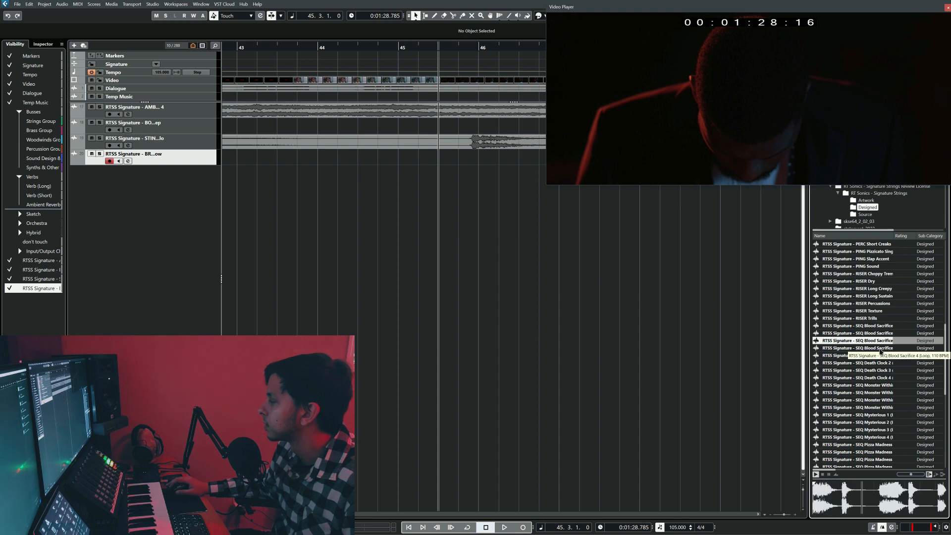
{"action": "left_click", "coordinate": [877, 363]}
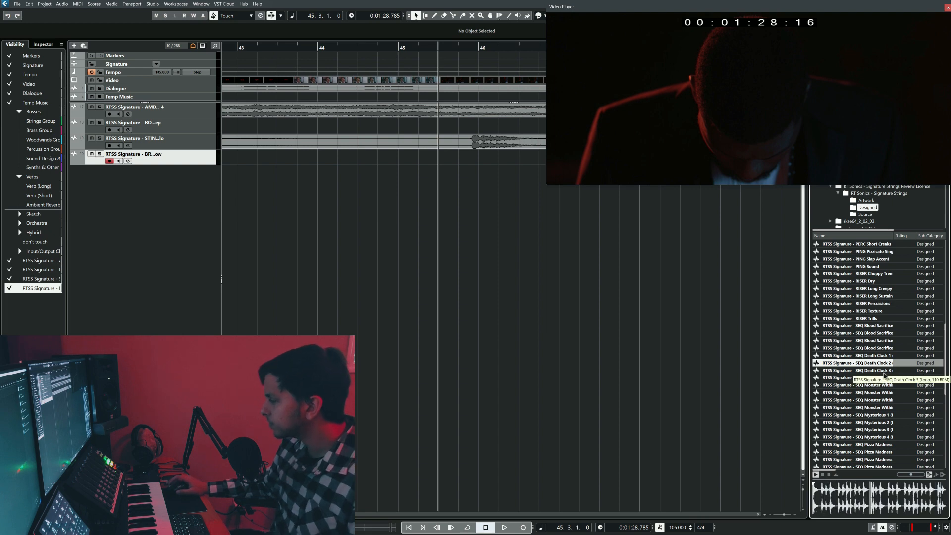
Audition the loops SEQ Monster Within 4, Mysterious 1 through 4, and Satan Tango 1.
{"action": "left_click", "coordinate": [883, 407]}
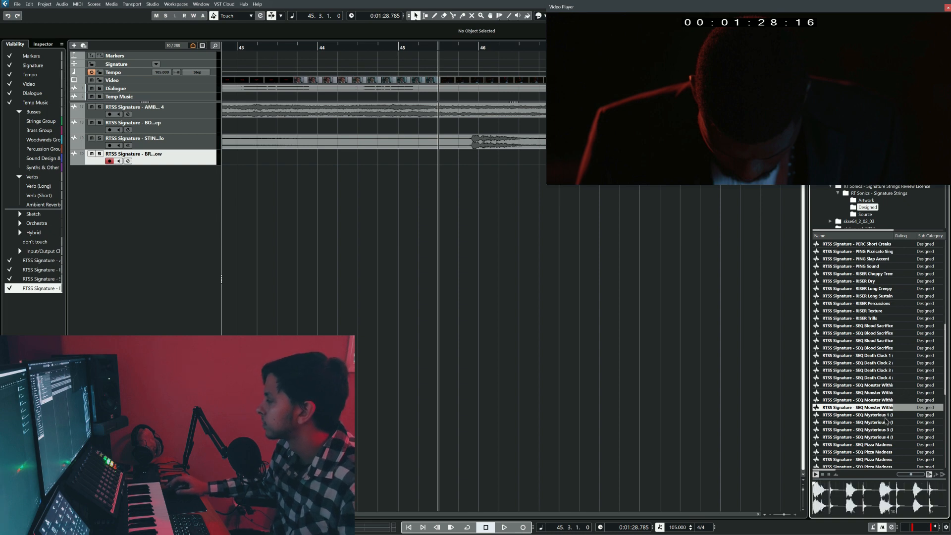
{"action": "left_click", "coordinate": [887, 416]}
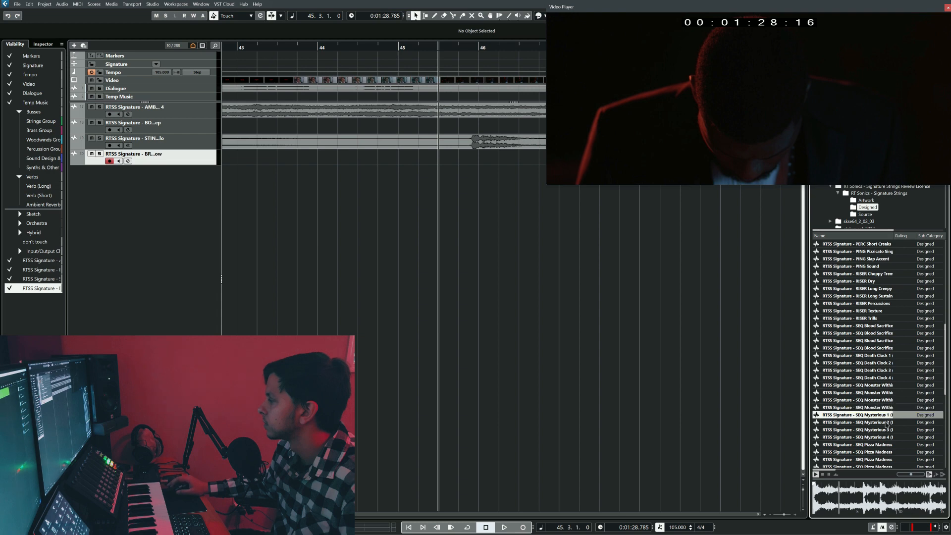
{"action": "left_click", "coordinate": [886, 422]}
{"action": "left_click", "coordinate": [882, 430]}
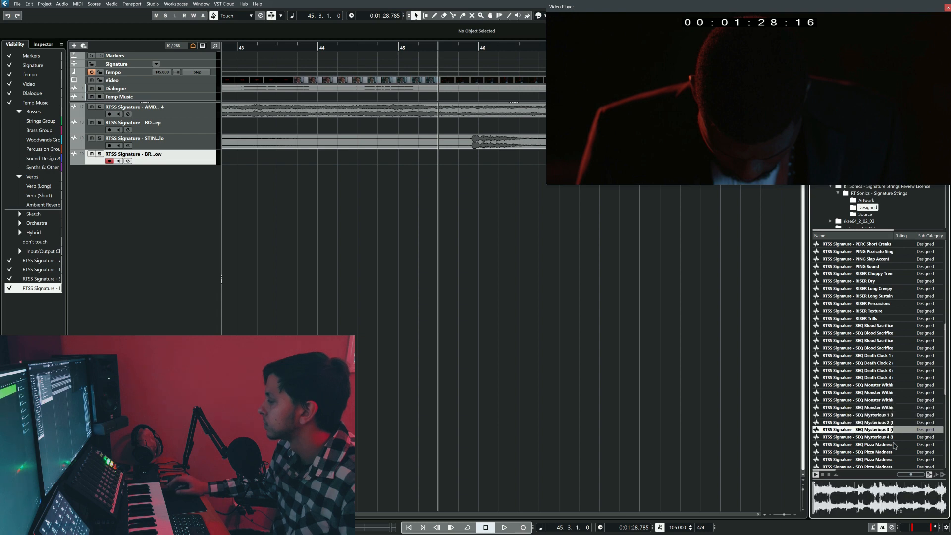
{"action": "left_click", "coordinate": [887, 438]}
{"action": "scroll", "coordinate": [896, 447], "scroll_direction": "down", "scroll_amount": 4}
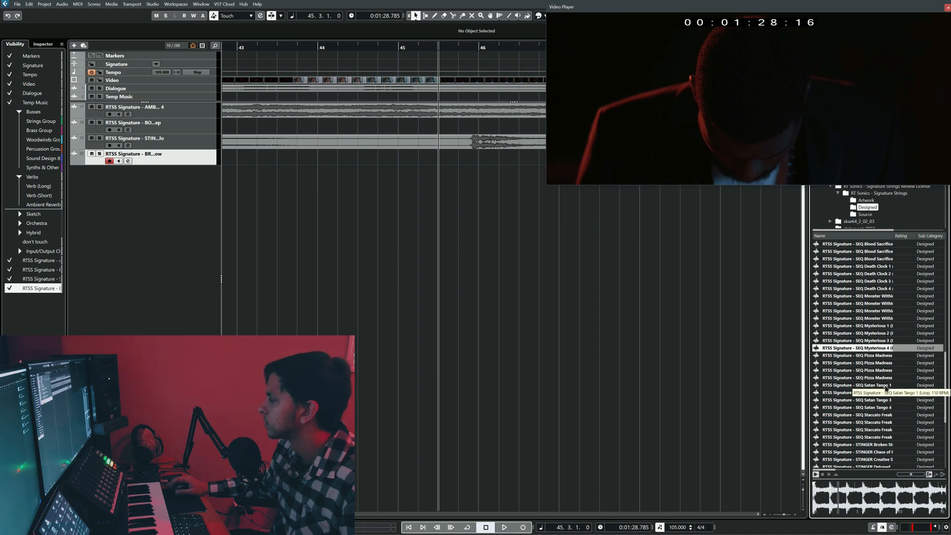
{"action": "left_click", "coordinate": [889, 386]}
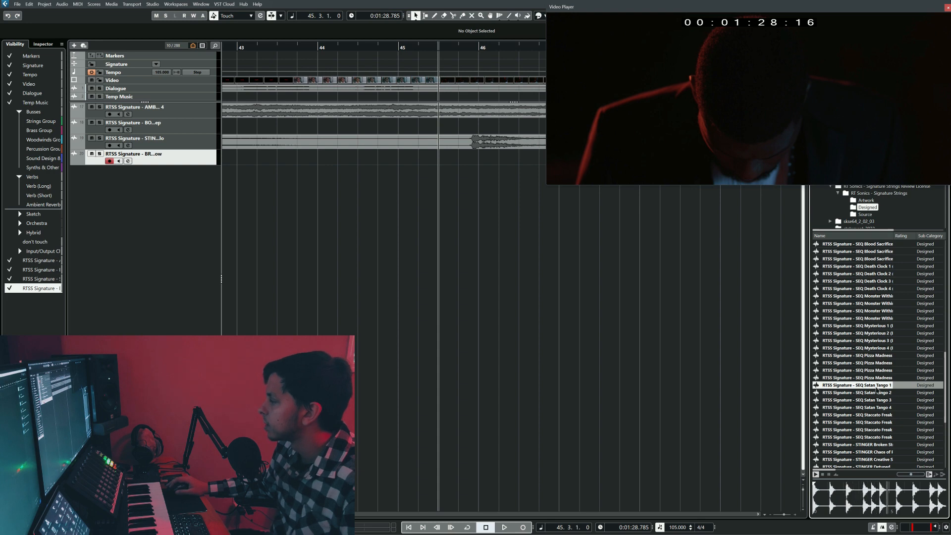
{"action": "left_click", "coordinate": [822, 474]}
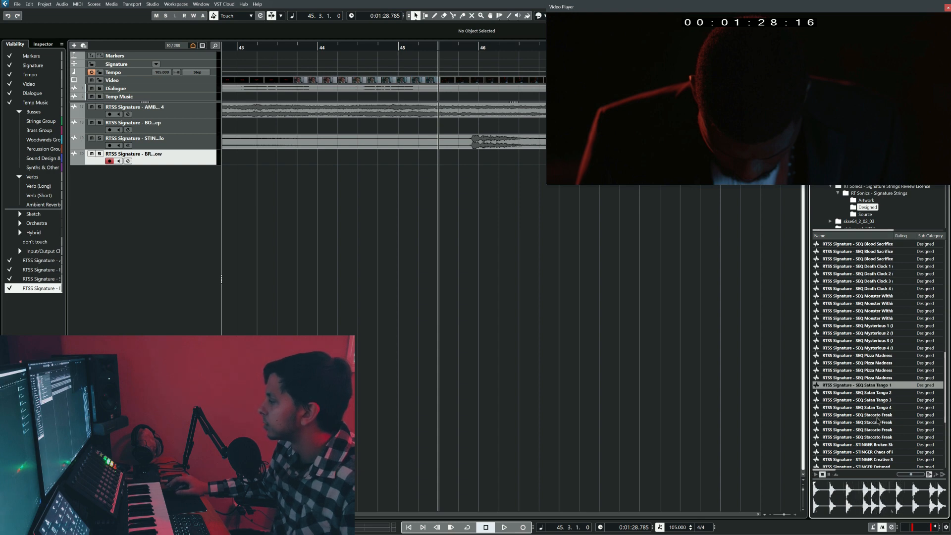
Audition the fourth AMBIENCE Contem sample in the Designed folder, starting from a point partway through.
{"action": "scroll", "coordinate": [878, 420], "scroll_direction": "down", "scroll_amount": 2}
{"action": "scroll", "coordinate": [910, 412], "scroll_direction": "down", "scroll_amount": 4}
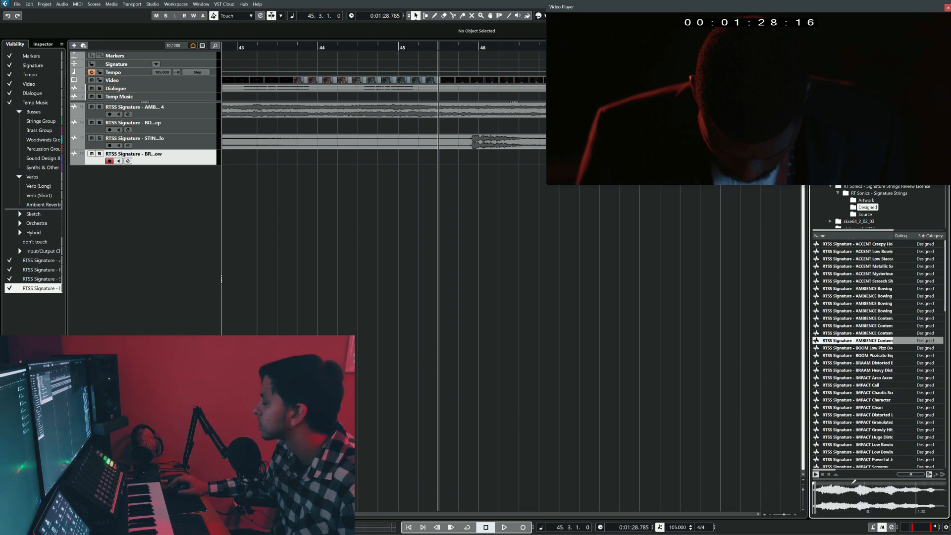
{"action": "left_click", "coordinate": [851, 485]}
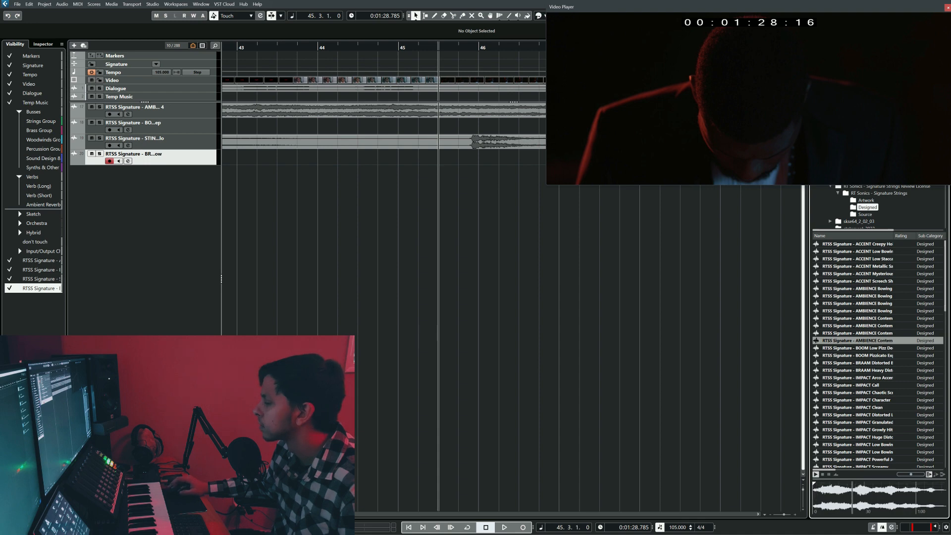
{"action": "mouse_move", "coordinate": [576, 533]}
{"action": "left_click", "coordinate": [542, 530]}
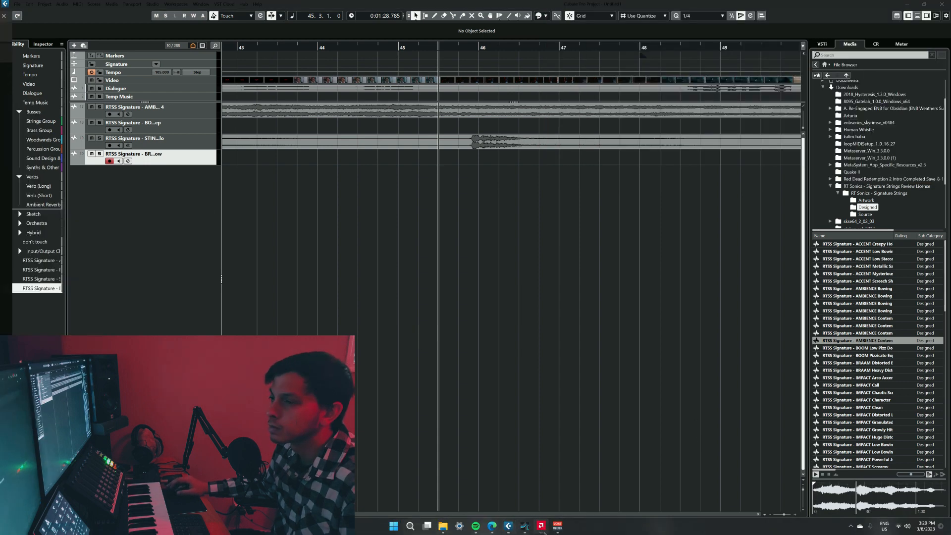
{"action": "left_click", "coordinate": [543, 532]}
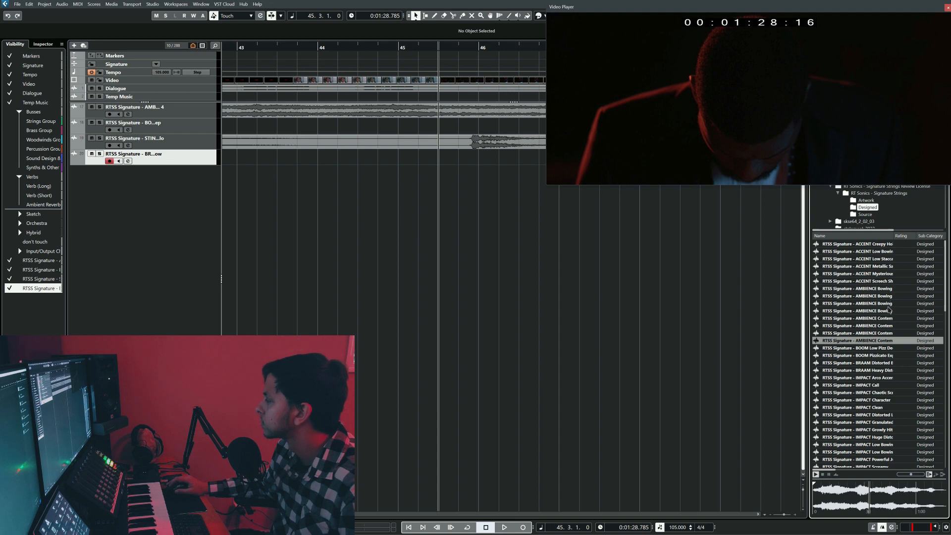
Audition the third AMBIENCE Contem sample and place it on a new track at 45.3.1.0.
{"action": "left_click", "coordinate": [881, 334]}
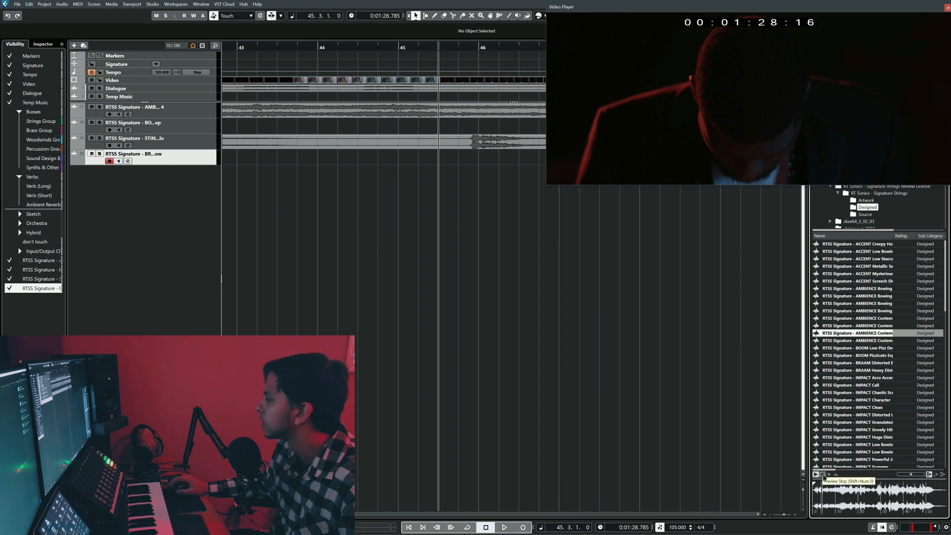
{"action": "left_click", "coordinate": [822, 474]}
{"action": "left_click_drag", "start_coordinate": [880, 335], "coordinate": [440, 163]}
{"action": "left_click", "coordinate": [529, 331]}
{"action": "scroll", "coordinate": [451, 224], "scroll_direction": "down", "scroll_amount": 5}
{"action": "scroll", "coordinate": [437, 218], "scroll_direction": "up", "scroll_amount": 2}
{"action": "scroll", "coordinate": [438, 217], "scroll_direction": "right", "scroll_amount": 4}
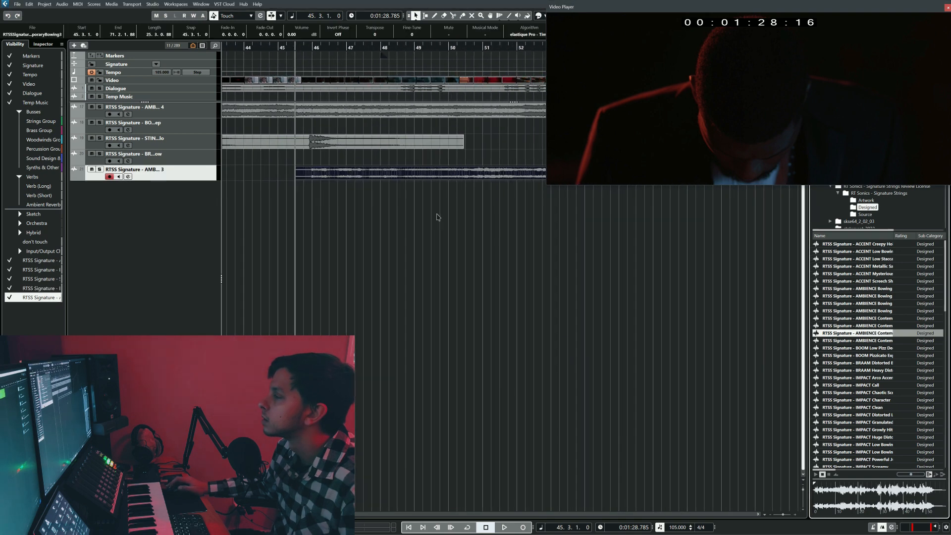
Split the STINGER event at 45.2.1.0 and delete the part after the split.
{"action": "key", "text": "3"}
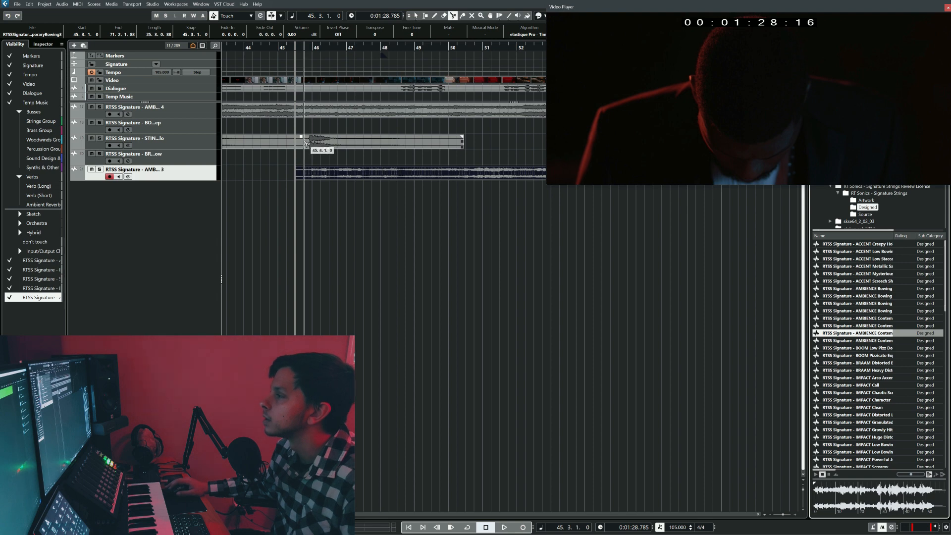
{"action": "left_click", "coordinate": [287, 143]}
{"action": "key", "text": "1"}
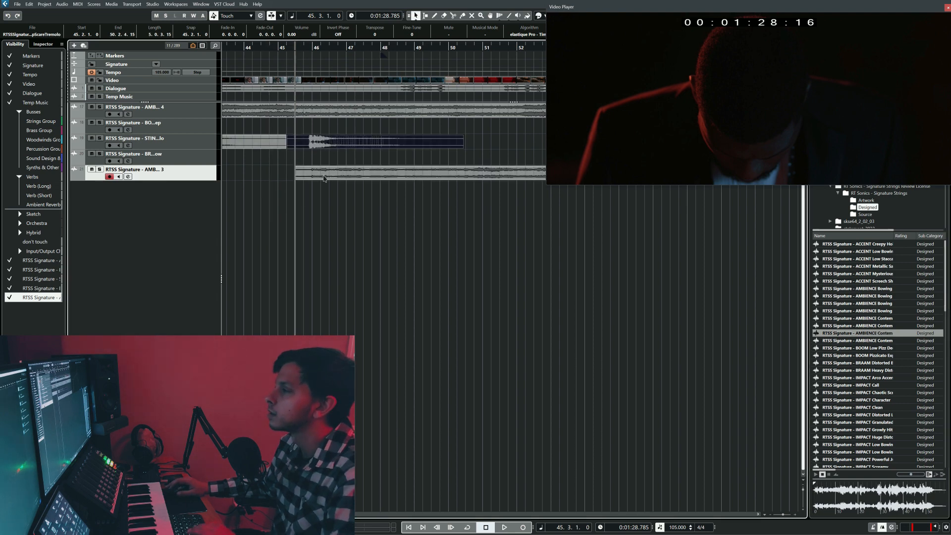
{"action": "key", "text": "Delete"}
Move the new ambience event to start at 45.1.1.0 and play it back against the picture.
{"action": "key", "text": "h"}
{"action": "left_click_drag", "start_coordinate": [391, 176], "coordinate": [379, 175]}
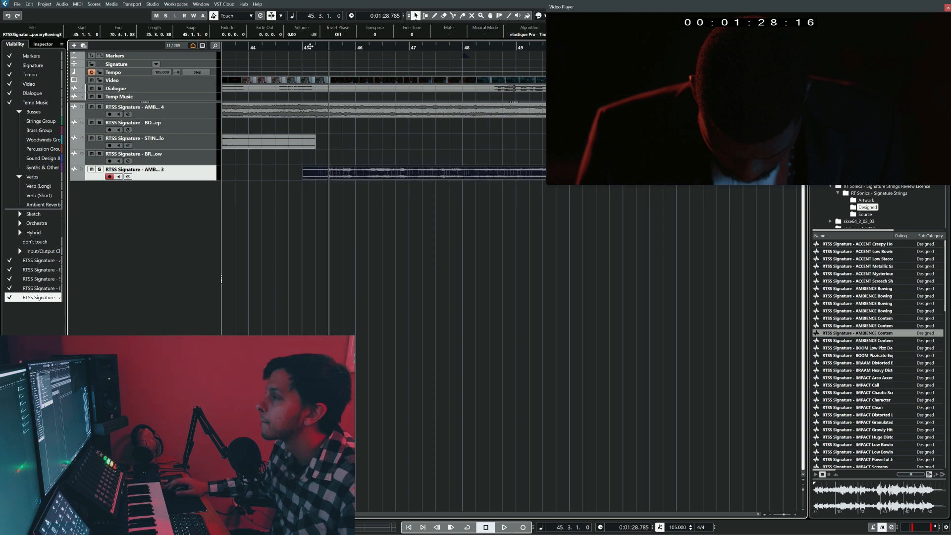
{"action": "left_click", "coordinate": [309, 47]}
{"action": "key", "text": "space"}
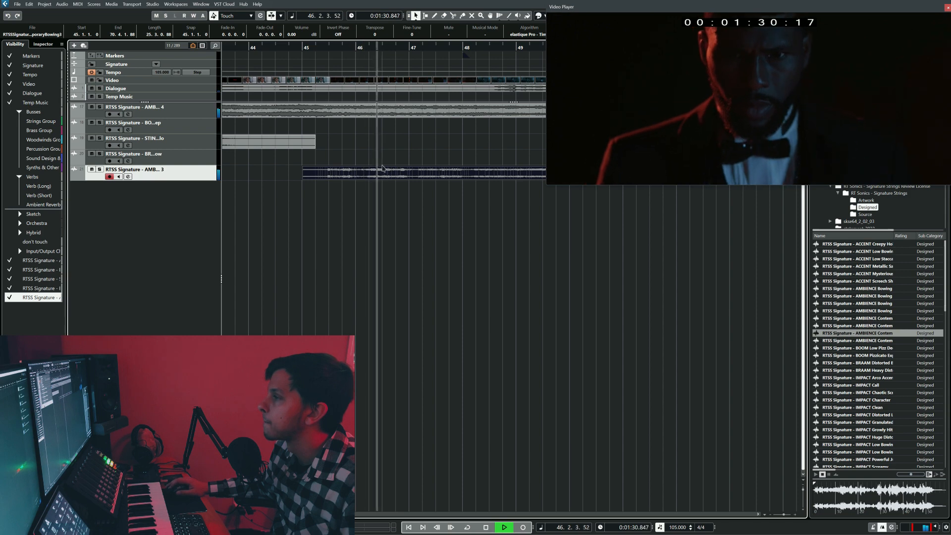
{"action": "key", "text": "f"}
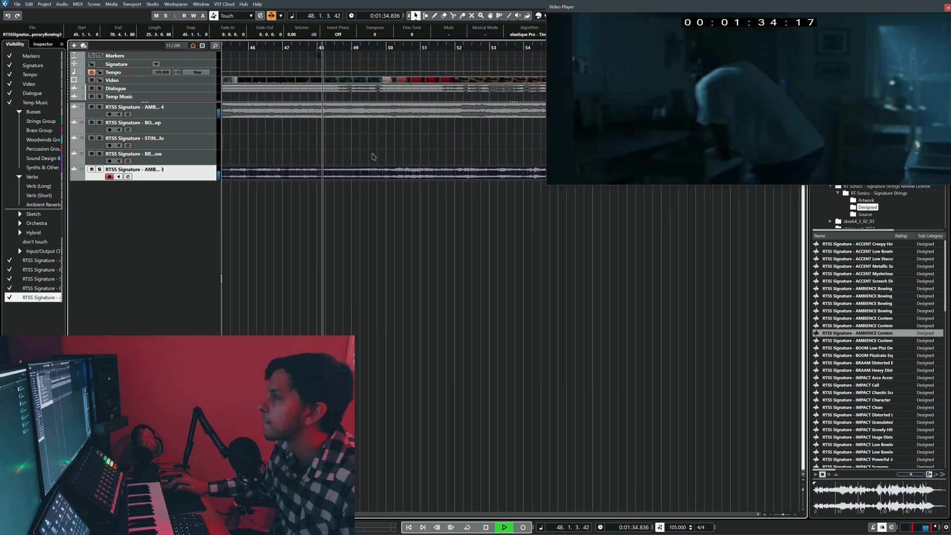
{"action": "key", "text": "space"}
Locate the picture cut at 47.4.4.115, split both ambience events there, and delete everything after it.
{"action": "left_click", "coordinate": [281, 48]}
{"action": "key", "text": "space"}
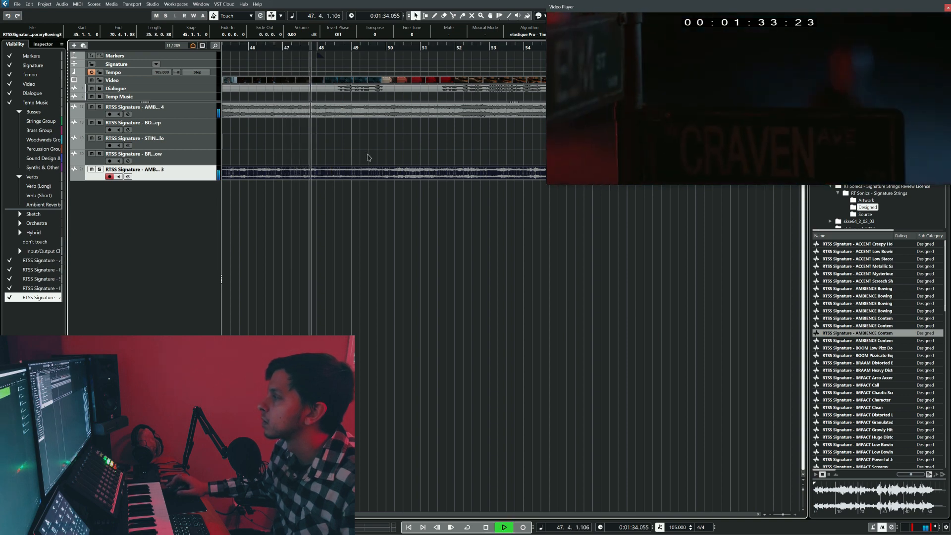
{"action": "key", "text": "space"}
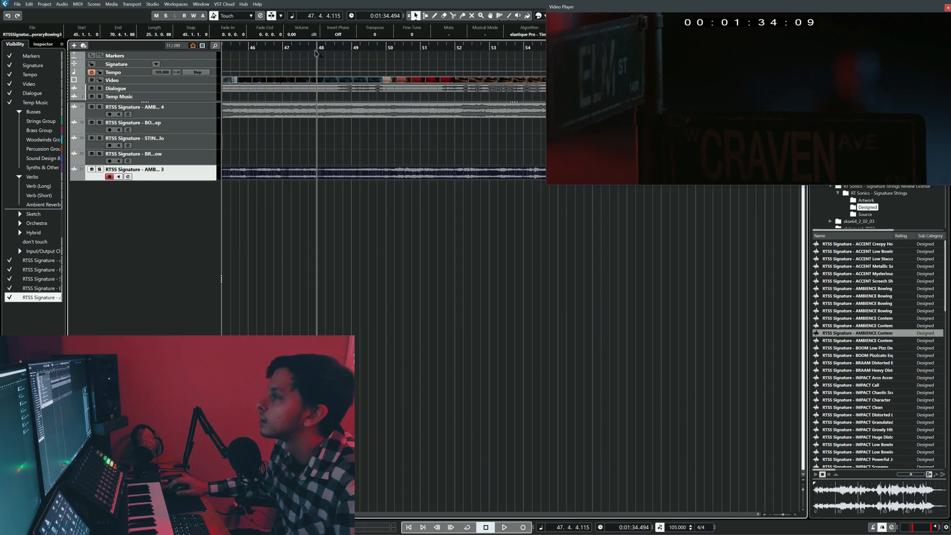
{"action": "left_click", "coordinate": [319, 173], "text": "alt"}
{"action": "left_click", "coordinate": [349, 134]}
{"action": "left_click_drag", "start_coordinate": [348, 131], "coordinate": [349, 113]}
{"action": "key", "text": "Delete"}
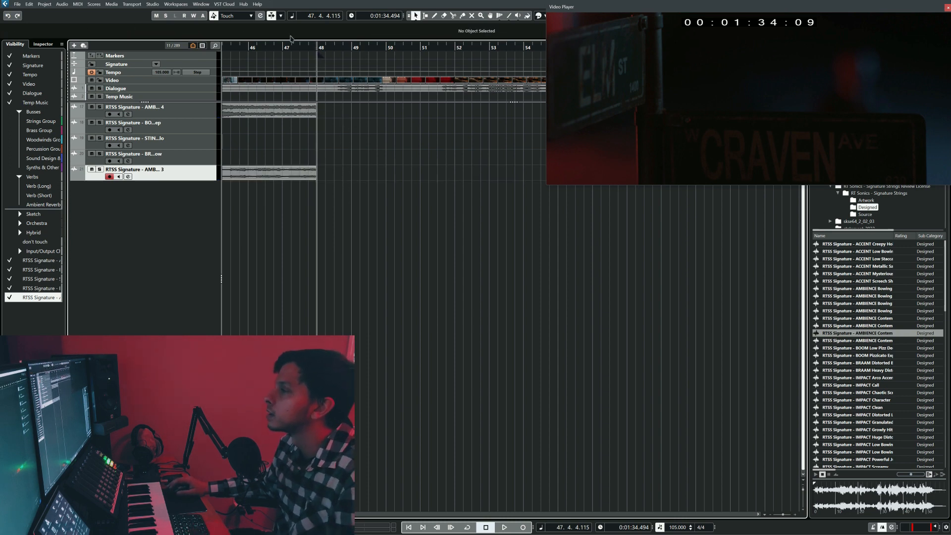
Play through the cut before bar 48 and shorten both ambience events to end at about 47.4.3.
{"action": "left_click", "coordinate": [282, 46]}
{"action": "key", "text": "space"}
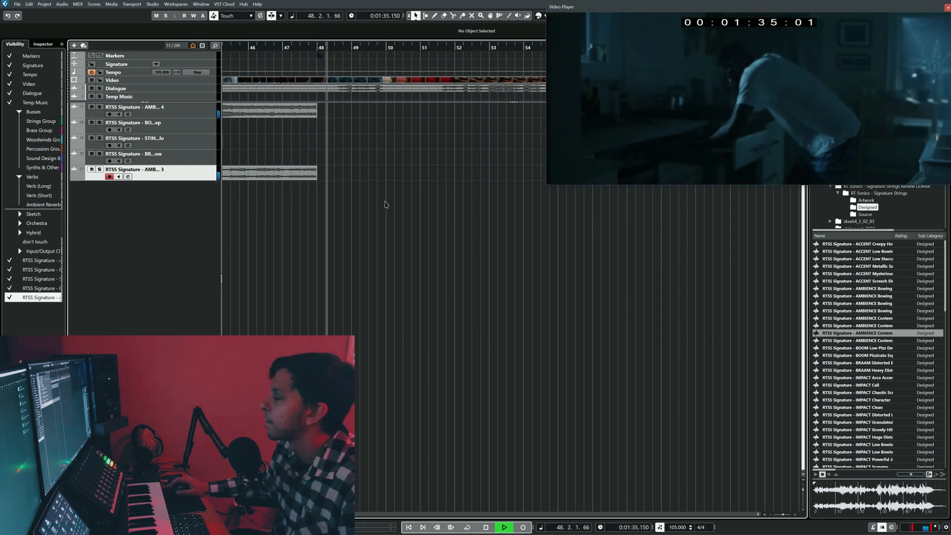
{"action": "key", "text": "space"}
{"action": "key", "text": "space"}
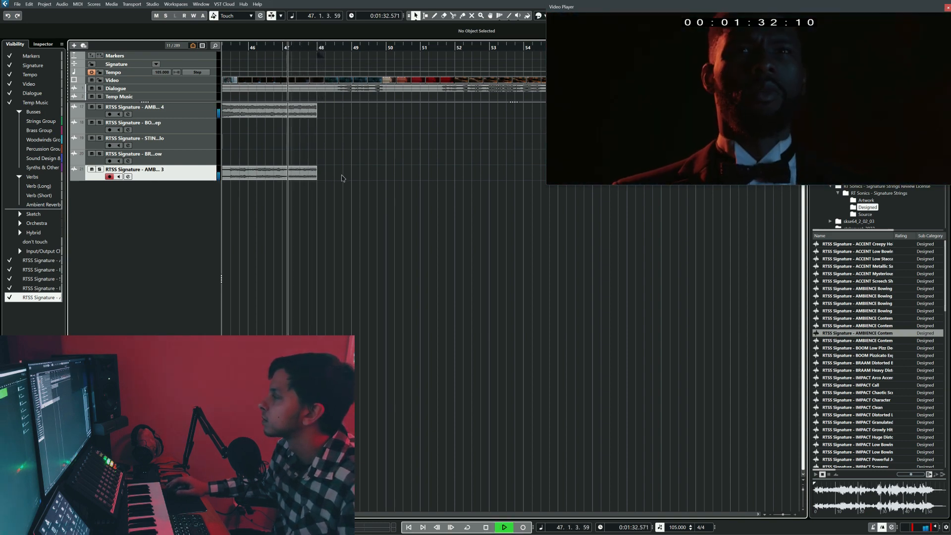
{"action": "key", "text": "space"}
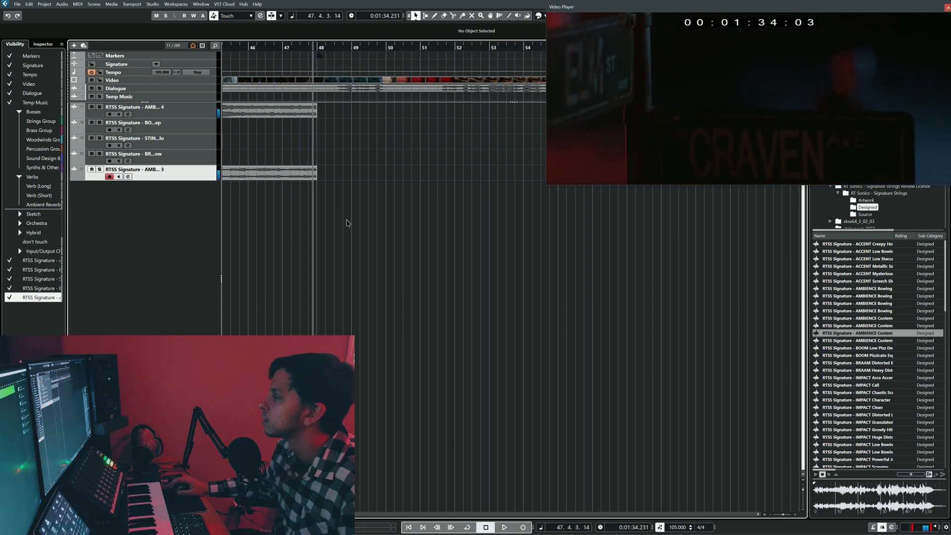
{"action": "left_click", "coordinate": [308, 114]}
{"action": "left_click_drag", "start_coordinate": [314, 115], "coordinate": [312, 114]}
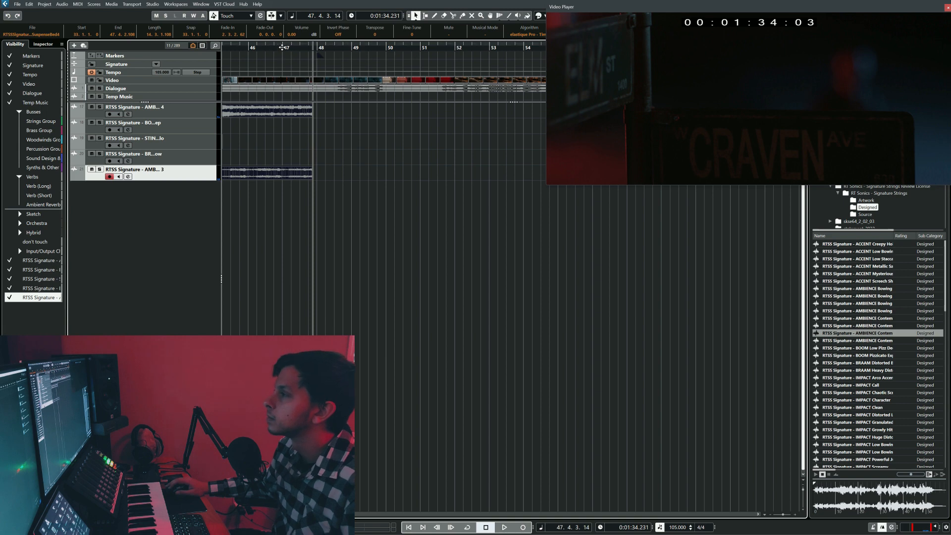
Play back the passage leading into bar 48 to check the shortened ambience endings against the picture cut.
{"action": "left_click", "coordinate": [283, 48]}
{"action": "key", "text": "space"}
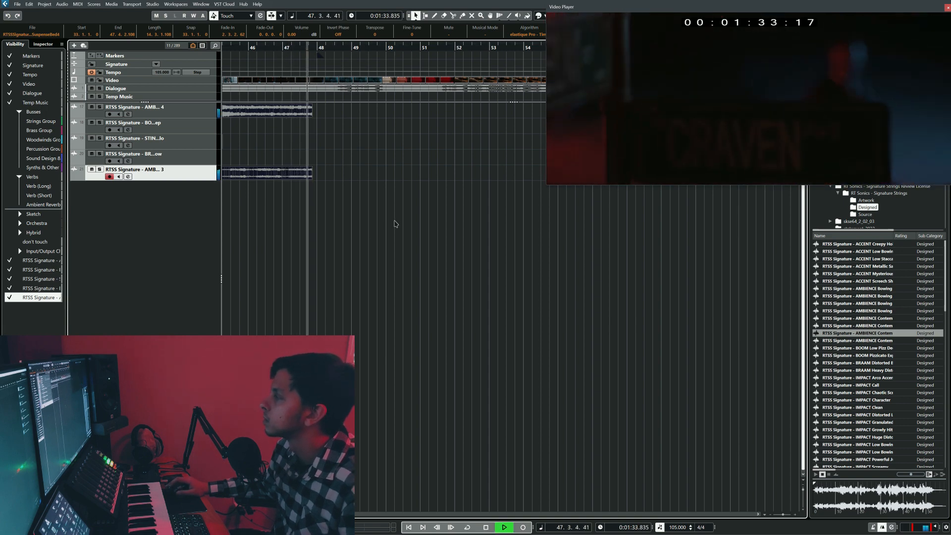
{"action": "key", "text": "space"}
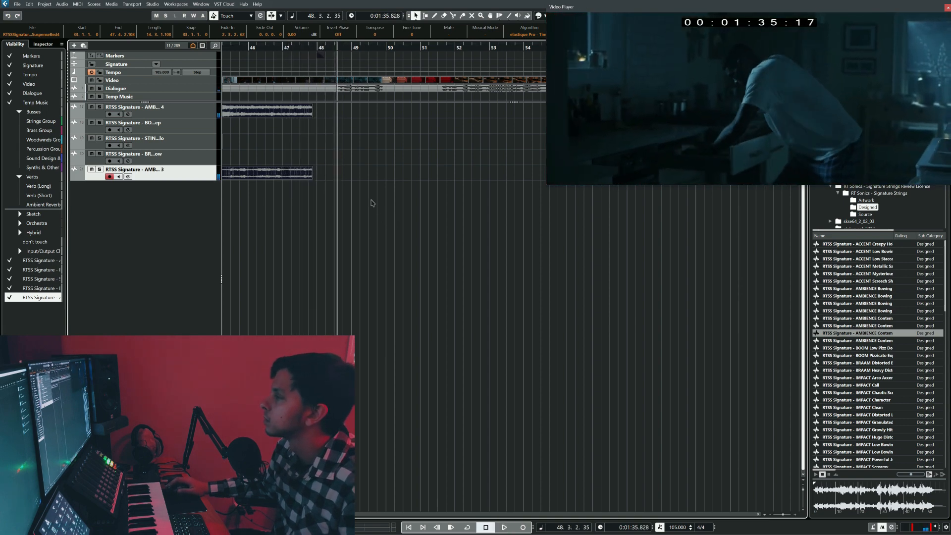
{"action": "key", "text": "h"}
{"action": "scroll", "coordinate": [250, 73], "scroll_direction": "left", "scroll_amount": 1}
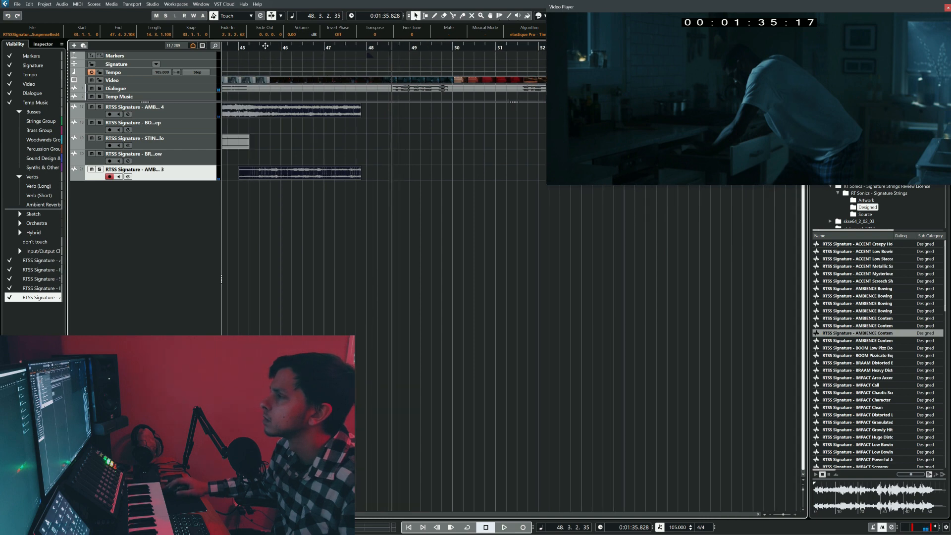
{"action": "left_click", "coordinate": [266, 47]}
{"action": "key", "text": "space"}
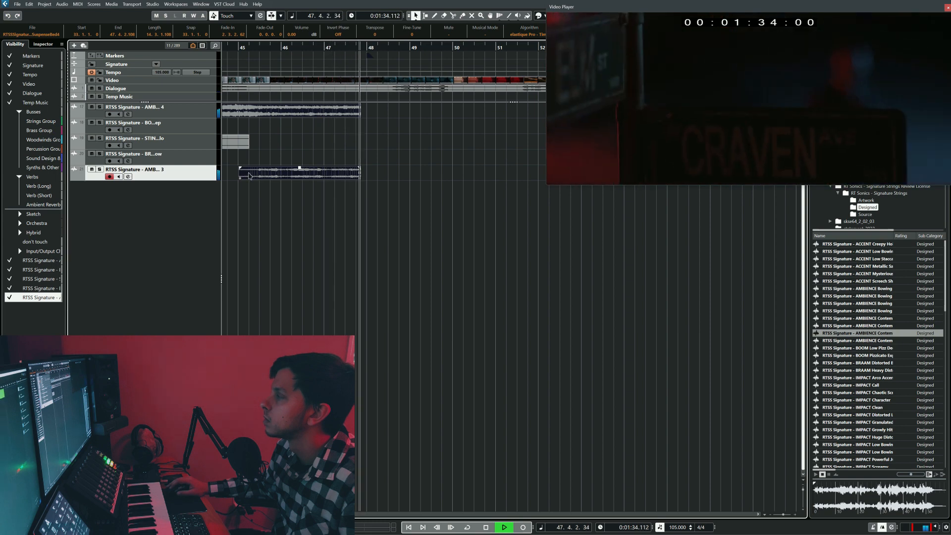
{"action": "key", "text": "space"}
Audition the RISER samples Choppy Trem, Dry, Long Creepy and Long Sustain, starting from several points in their waveforms.
{"action": "scroll", "coordinate": [913, 404], "scroll_direction": "down", "scroll_amount": 10}
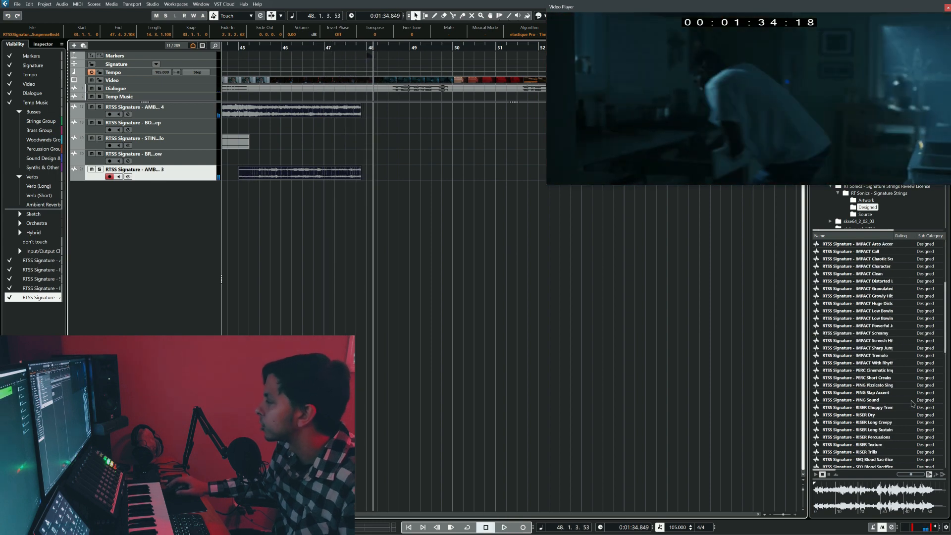
{"action": "scroll", "coordinate": [912, 404], "scroll_direction": "up", "scroll_amount": 4}
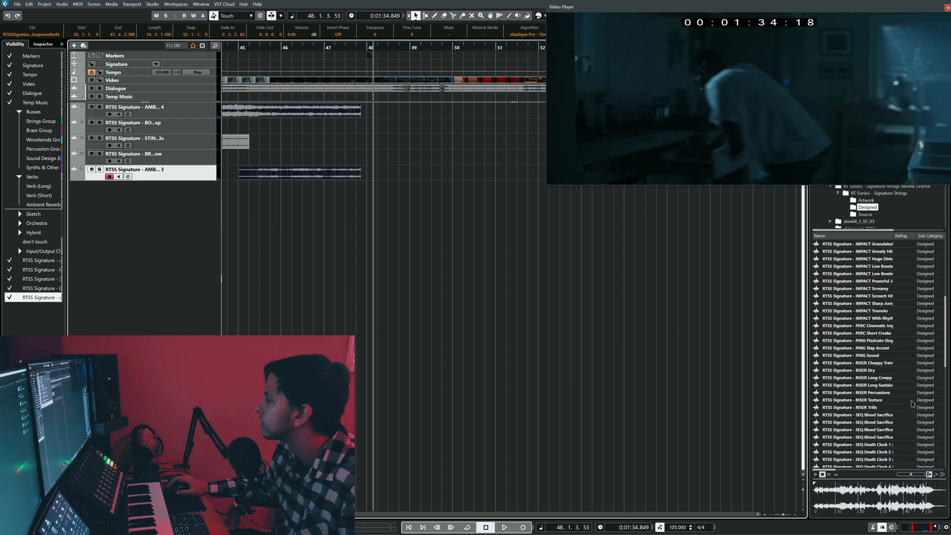
{"action": "left_click", "coordinate": [879, 363]}
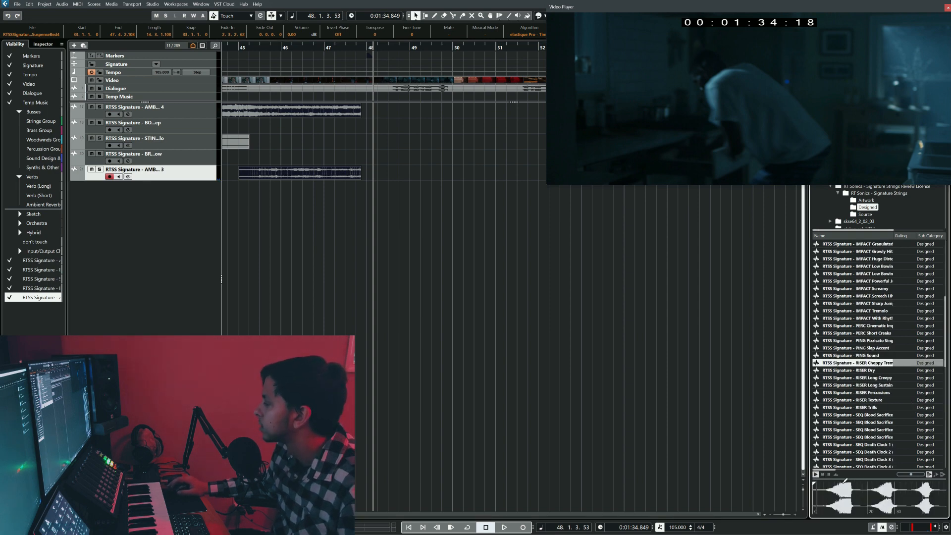
{"action": "left_click", "coordinate": [830, 483]}
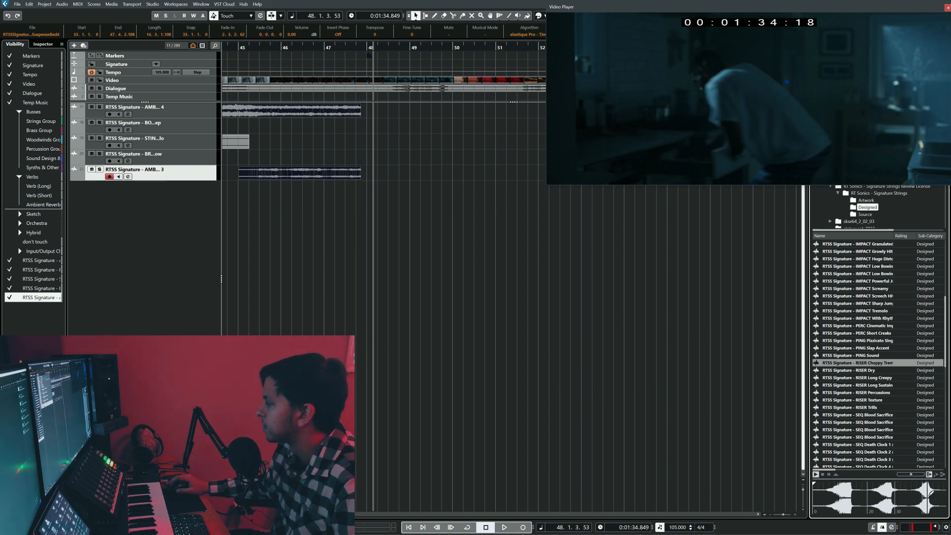
{"action": "left_click", "coordinate": [873, 371]}
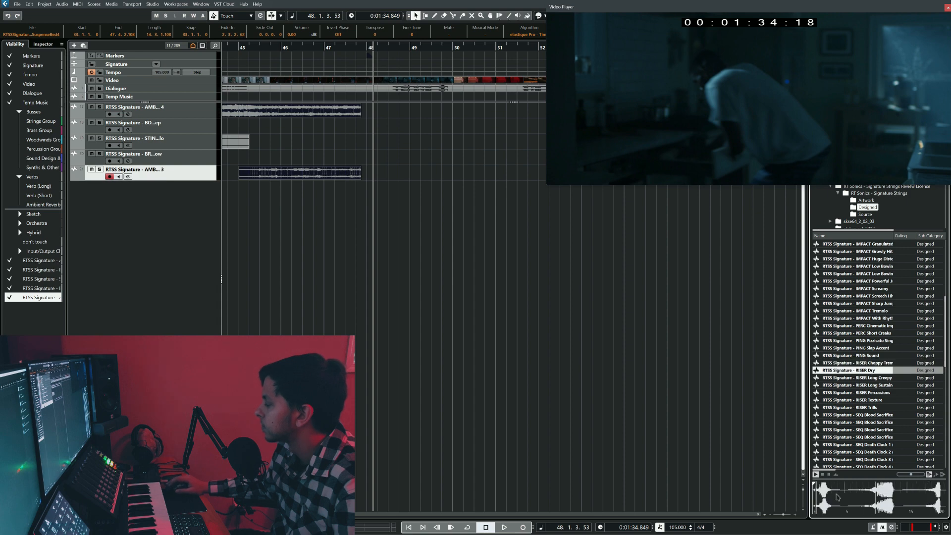
{"action": "left_click", "coordinate": [875, 482]}
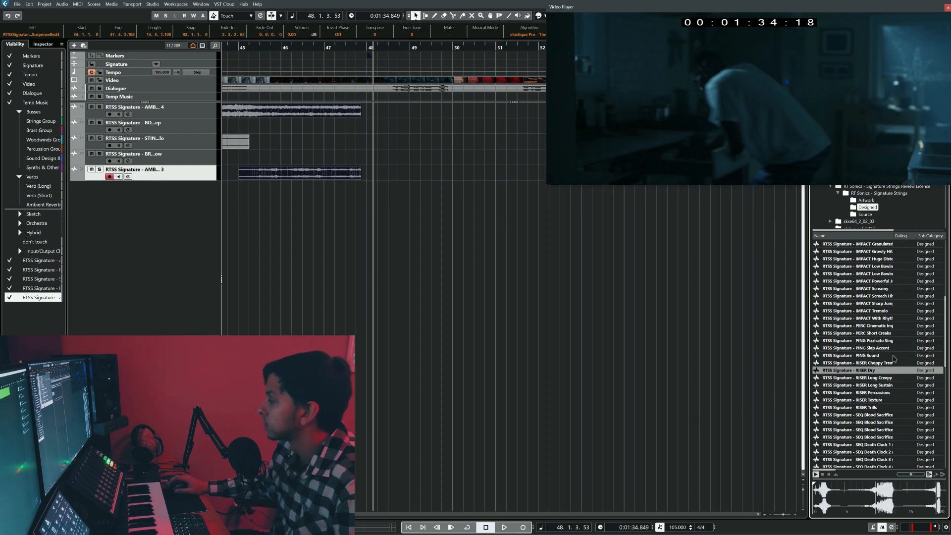
{"action": "left_click", "coordinate": [882, 379]}
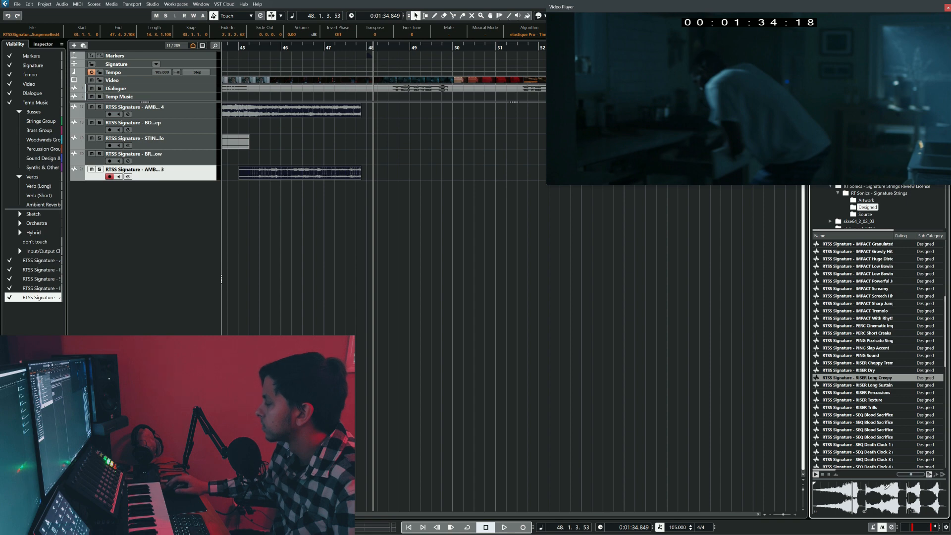
{"action": "left_click", "coordinate": [880, 385]}
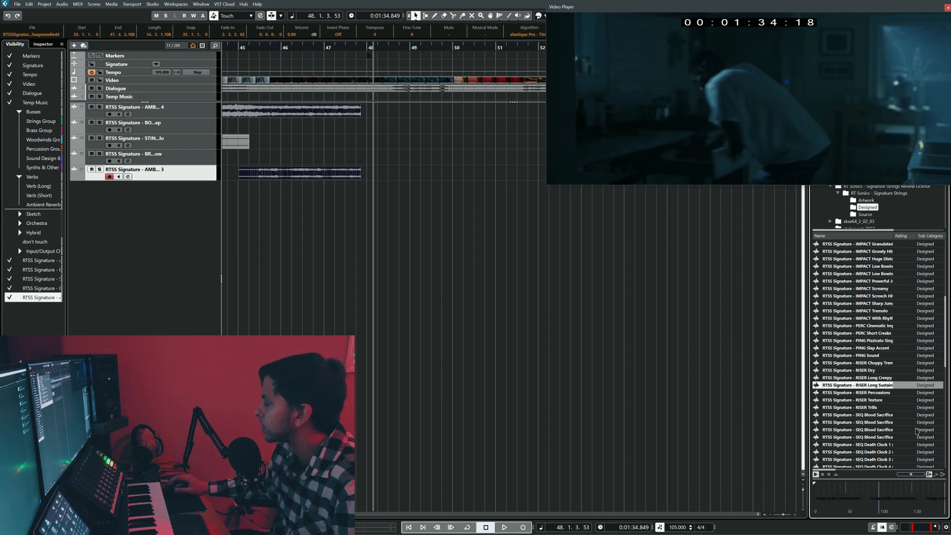
{"action": "left_click", "coordinate": [845, 491]}
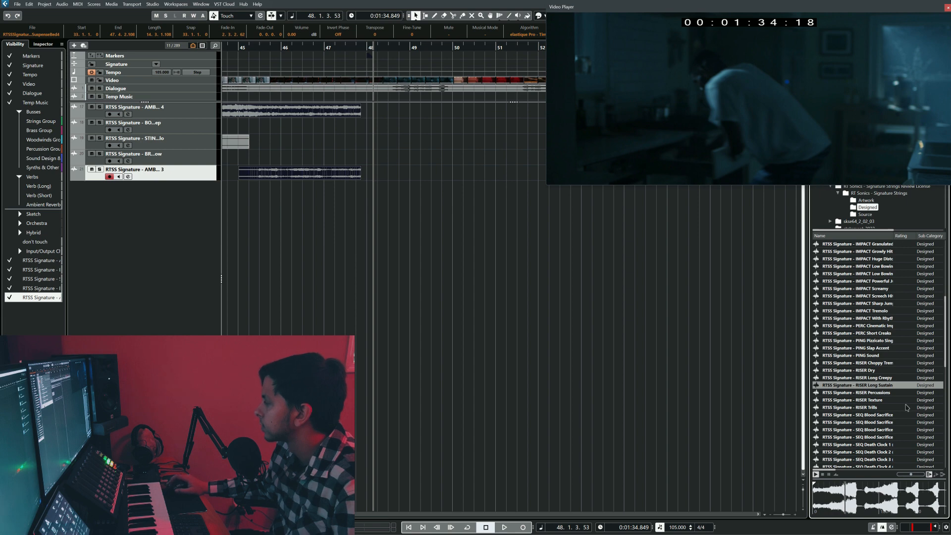
Audition the swells of the RISER Choppy Trem sample again and place it on a new track at 45.1.1.0.
{"action": "left_click", "coordinate": [874, 364]}
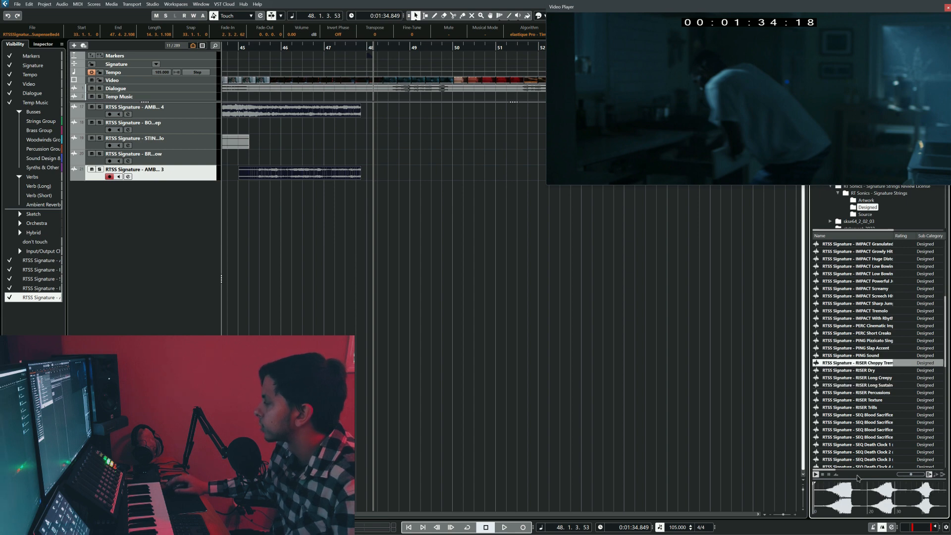
{"action": "left_click", "coordinate": [837, 488]}
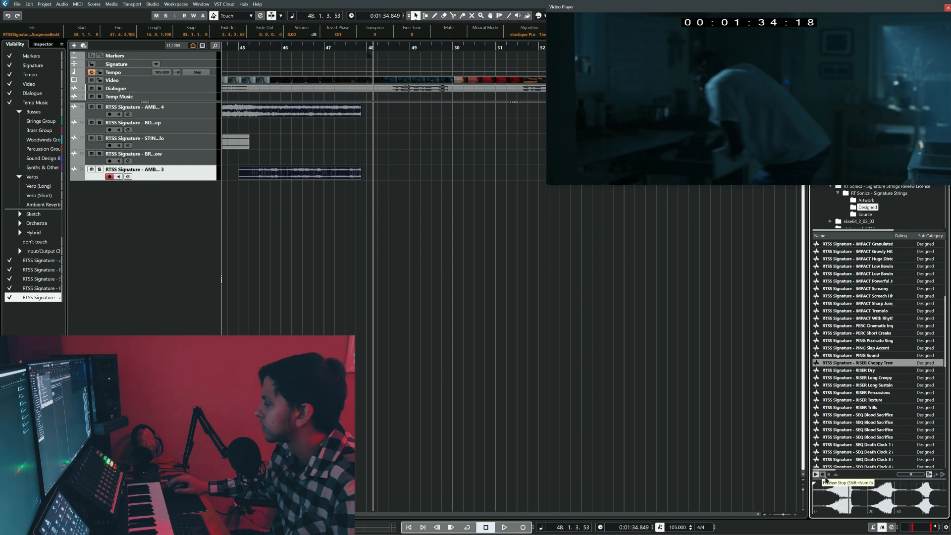
{"action": "left_click", "coordinate": [875, 487]}
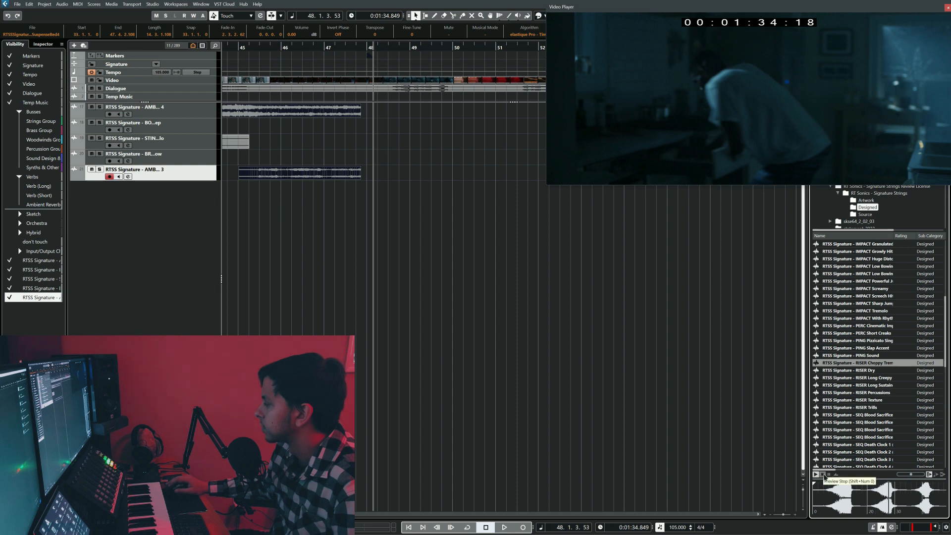
{"action": "left_click", "coordinate": [823, 474]}
{"action": "mouse_move", "coordinate": [869, 362]}
{"action": "left_mouse_down"}
{"action": "mouse_move", "coordinate": [235, 197]}
{"action": "mouse_move", "coordinate": [242, 190]}
{"action": "left_mouse_up"}
{"action": "left_click", "coordinate": [527, 332]}
Cut the riser off after its first swell at 52.3.1.0 and move it earlier so the swell ends with the ambience events.
{"action": "key", "text": "3"}
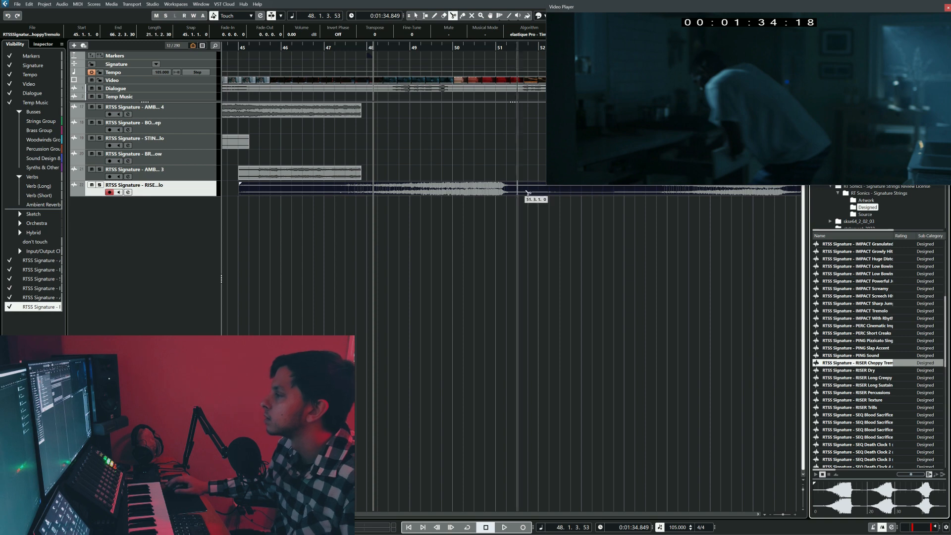
{"action": "left_click", "coordinate": [565, 191]}
{"action": "key", "text": "1"}
{"action": "key", "text": "Delete"}
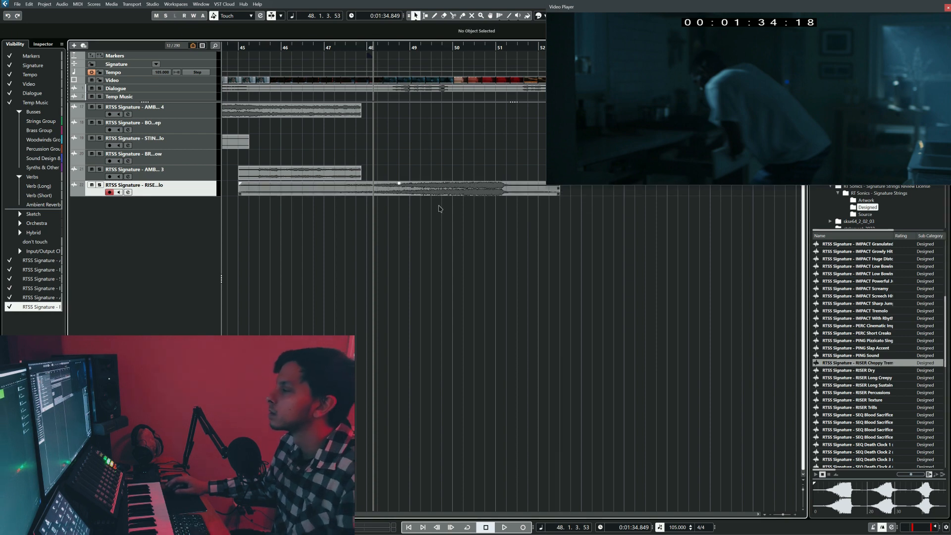
{"action": "left_click_drag", "start_coordinate": [505, 196], "coordinate": [363, 195]}
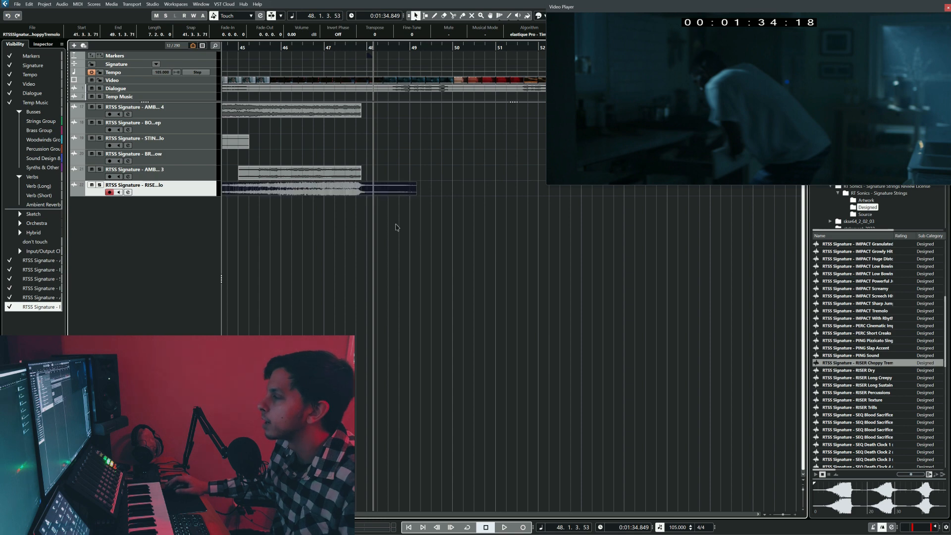
Play back the riser together with the ambience layers through the picture cut near bar 48.
{"action": "scroll", "coordinate": [426, 243], "scroll_direction": "left", "scroll_amount": 3}
{"action": "left_click", "coordinate": [285, 165]}
{"action": "key", "text": "space"}
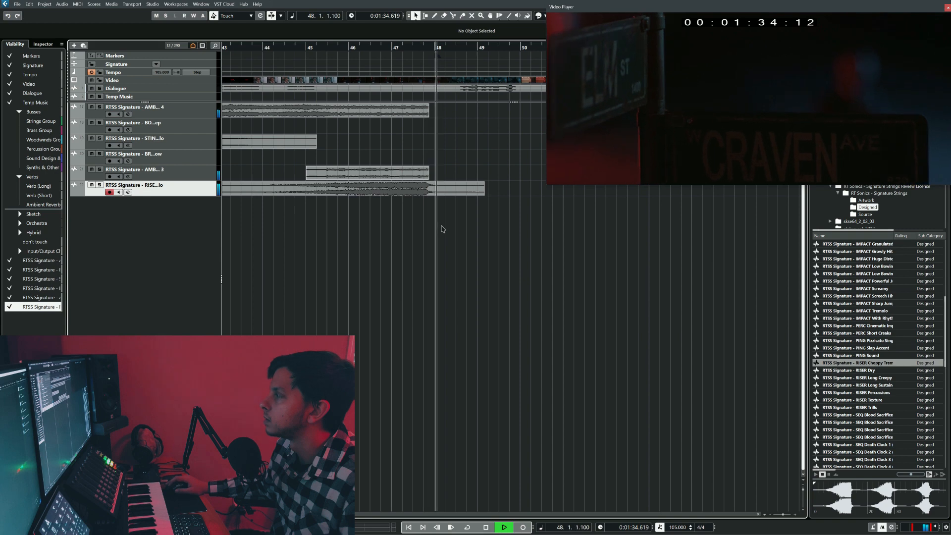
{"action": "key", "text": "space"}
Lower the mixer levels of the bowing ambience, stinger (-5.55), braam (-4.92), contemporary ambience (-5.69) and riser (-6.96).
{"action": "key", "text": "Left"}
{"action": "key", "text": "F3"}
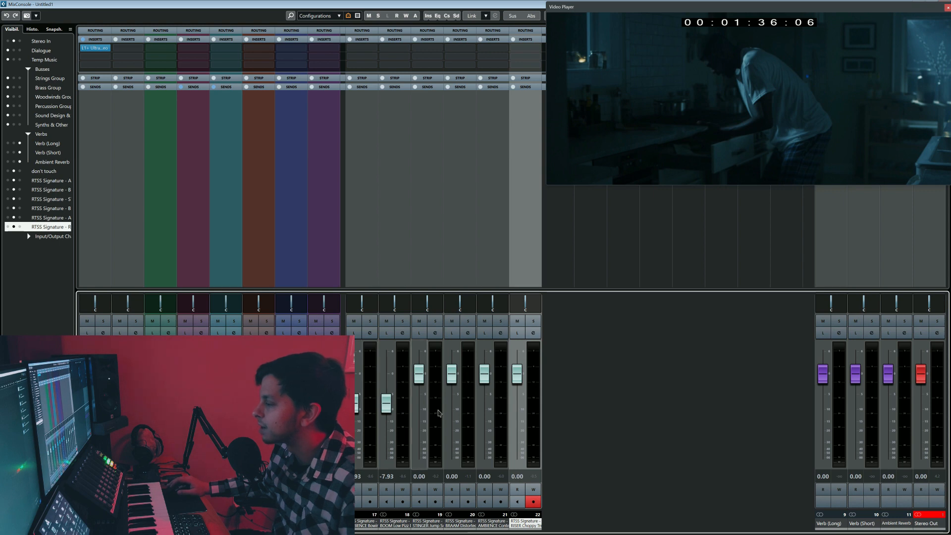
{"action": "scroll", "coordinate": [427, 402], "scroll_direction": "down", "scroll_amount": 5}
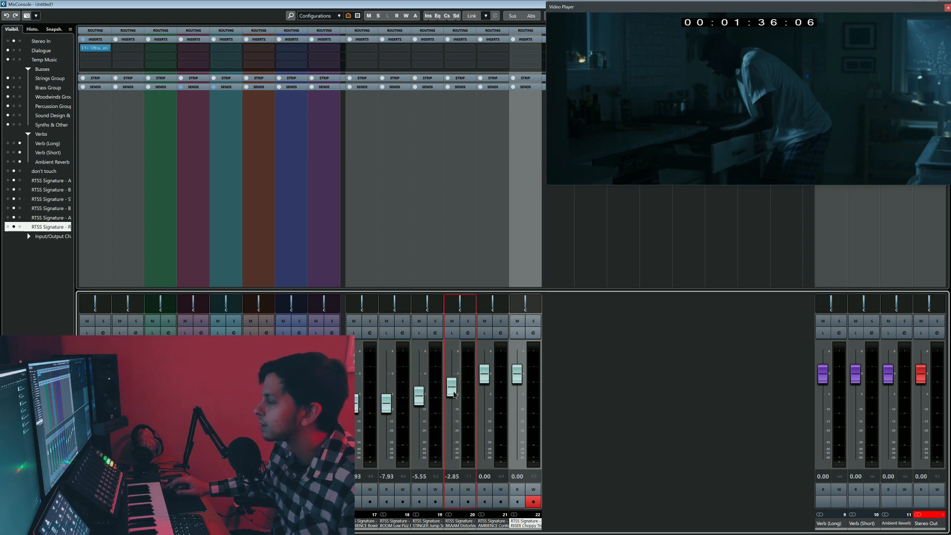
{"action": "left_click_drag", "start_coordinate": [518, 379], "coordinate": [518, 405]}
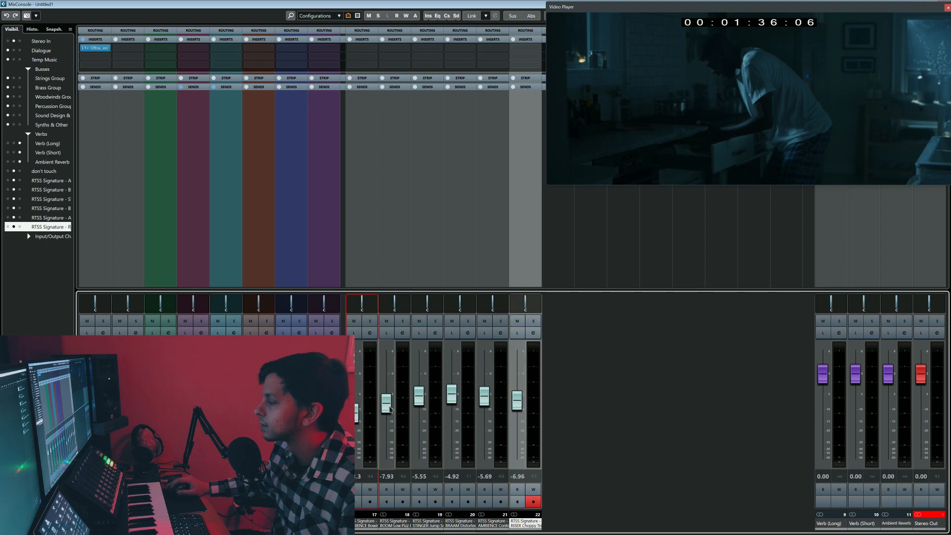
{"action": "key", "text": "F3"}
Play back the layers from about bar 42 to the cut near bar 48, lowering the volume of the long bowing ambience event.
{"action": "left_click", "coordinate": [258, 235]}
{"action": "key", "text": "space"}
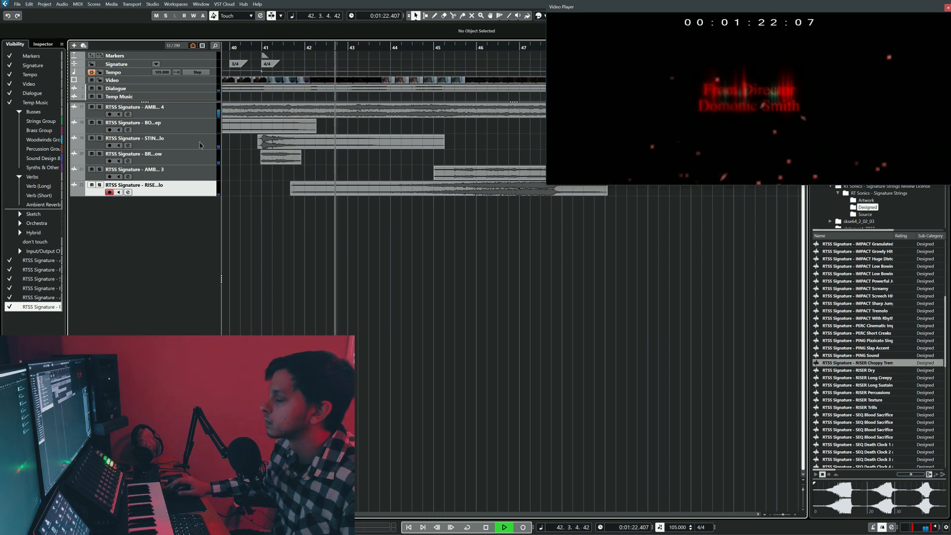
{"action": "left_click", "coordinate": [380, 114]}
{"action": "scroll", "coordinate": [381, 113], "scroll_direction": "down", "scroll_amount": 5}
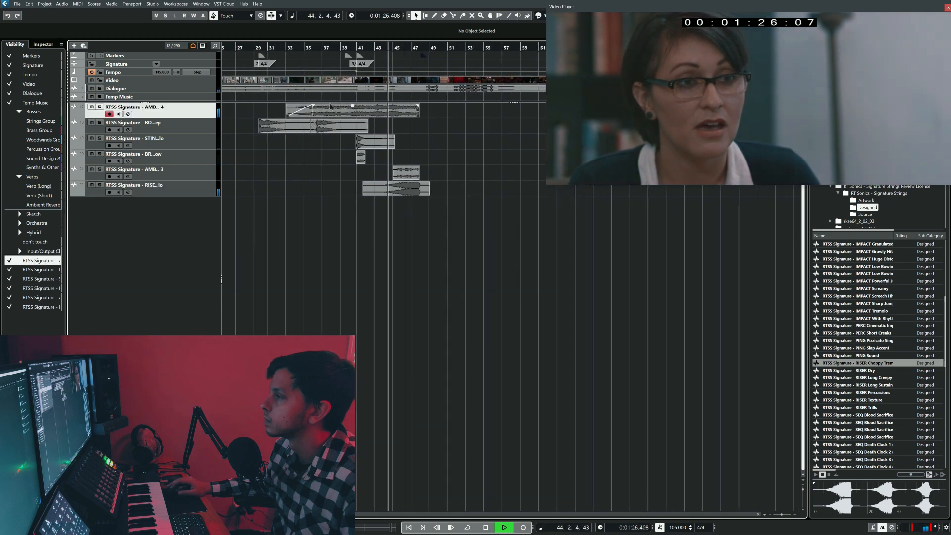
{"action": "left_click_drag", "start_coordinate": [352, 106], "coordinate": [353, 111]}
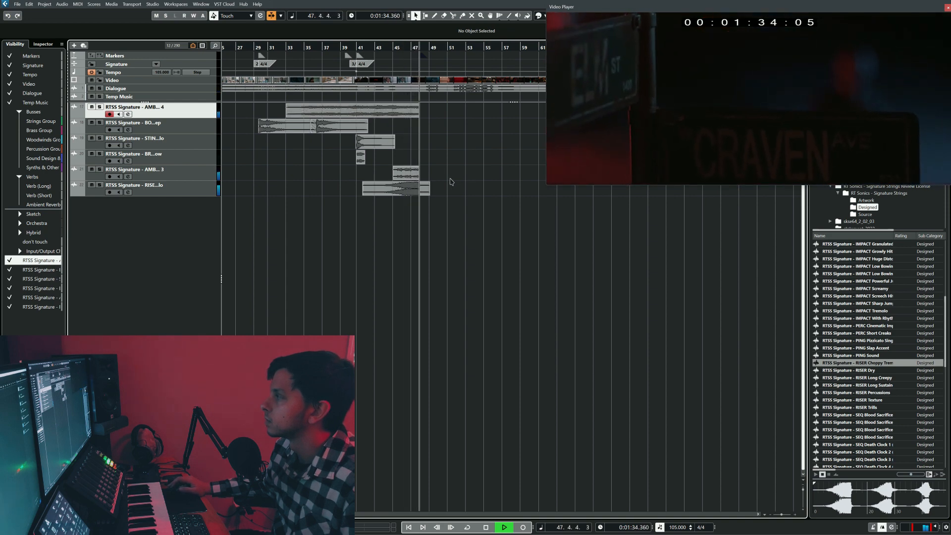
{"action": "key", "text": "space"}
Audition the first five WHOOSH samples in the library, up to WHOOSH HIT Clean.
{"action": "scroll", "coordinate": [451, 186], "scroll_direction": "up", "scroll_amount": 1}
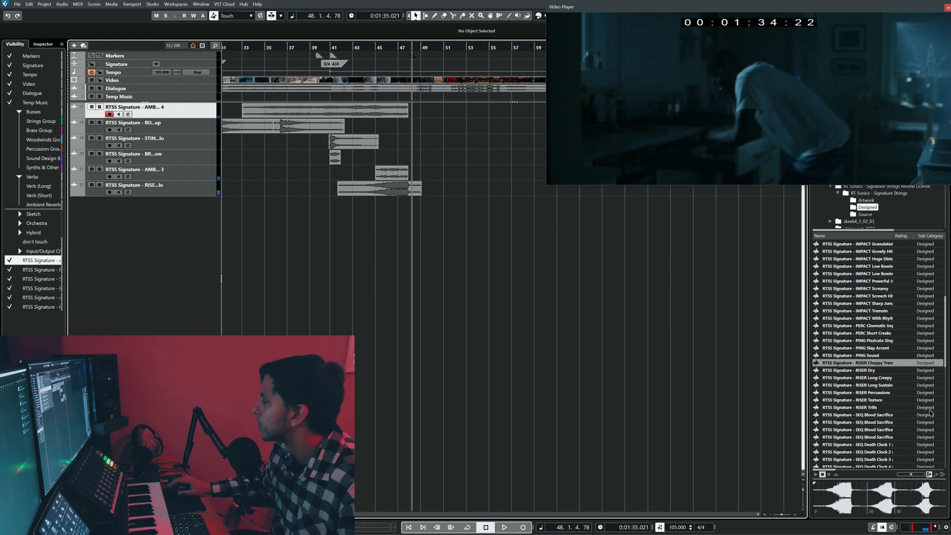
{"action": "scroll", "coordinate": [930, 412], "scroll_direction": "down", "scroll_amount": 10}
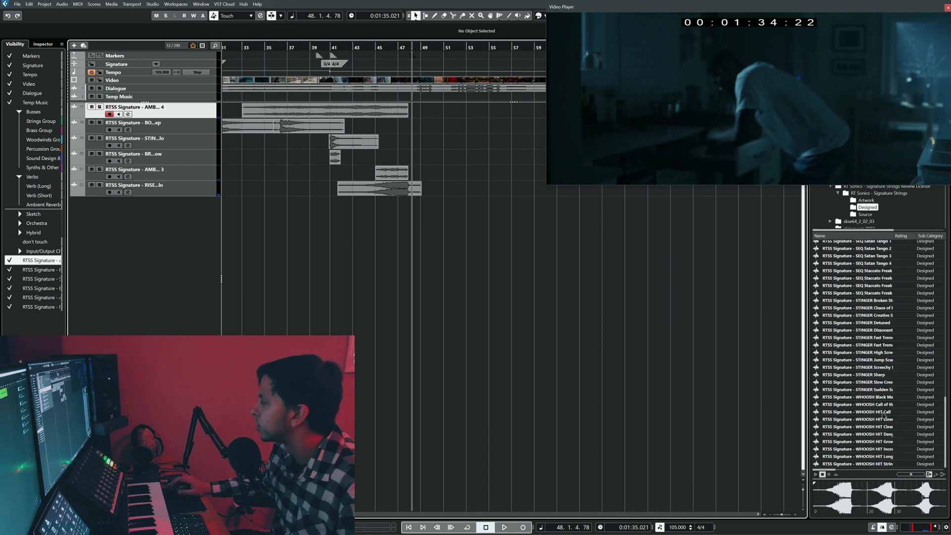
{"action": "left_click", "coordinate": [881, 397]}
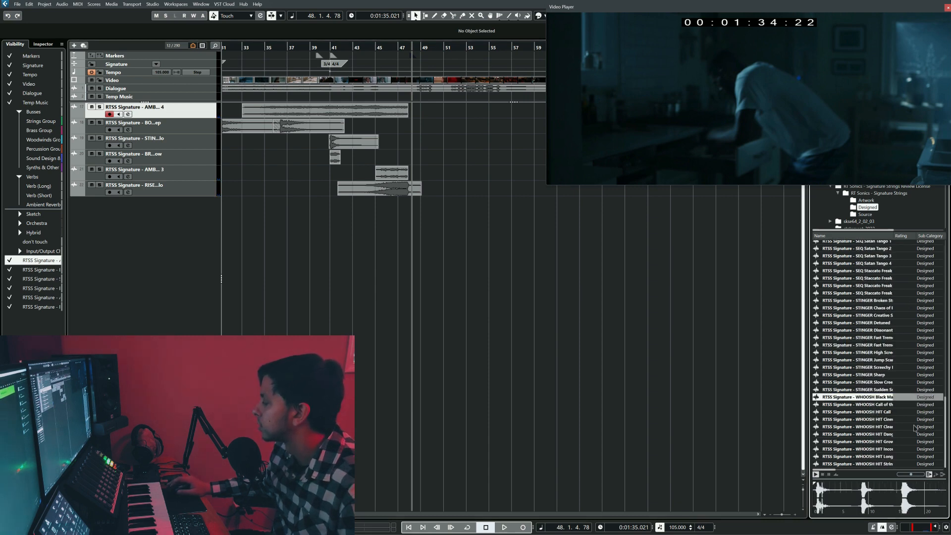
{"action": "key", "text": "Down"}
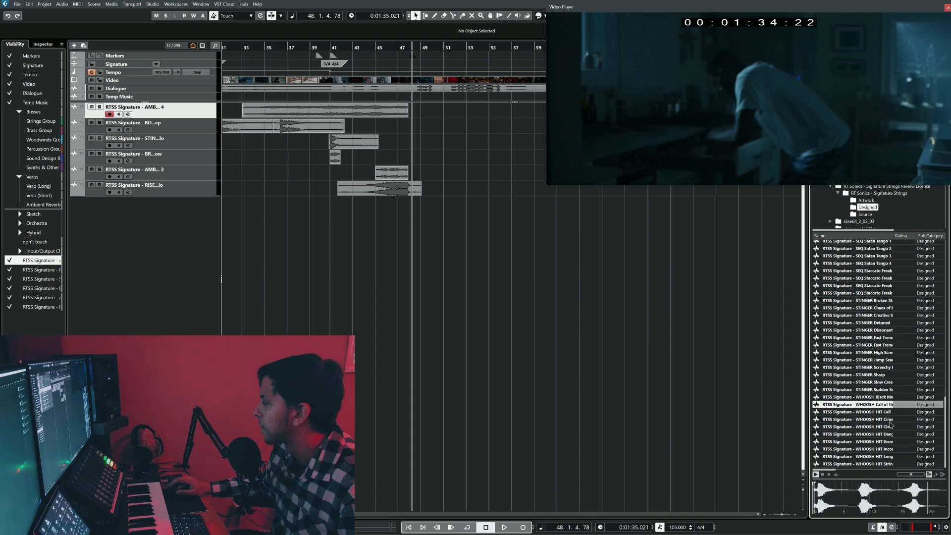
{"action": "left_click", "coordinate": [882, 412]}
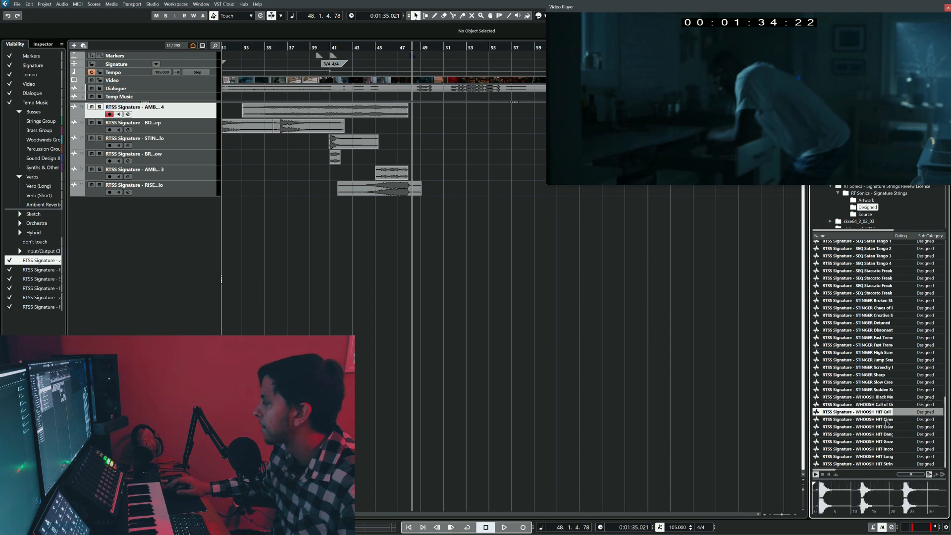
{"action": "left_click", "coordinate": [886, 420]}
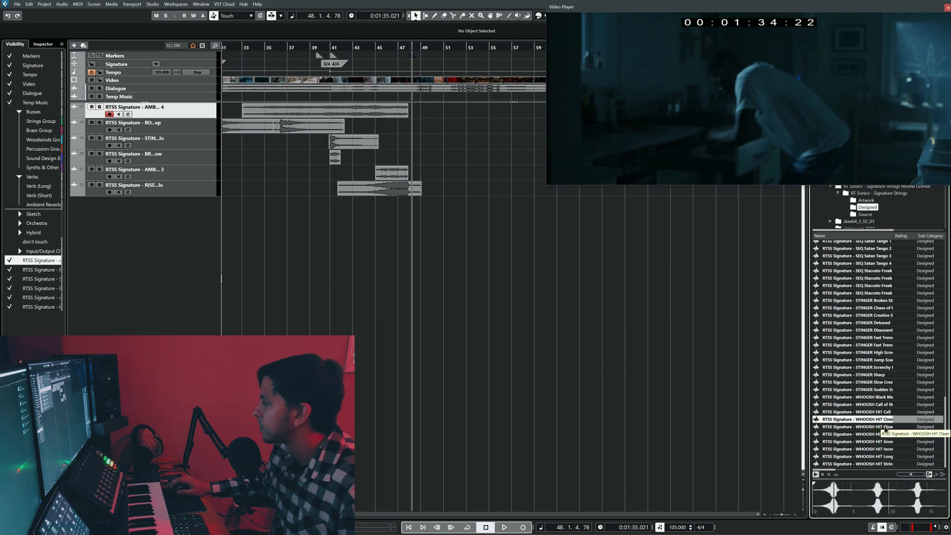
{"action": "left_click", "coordinate": [885, 427]}
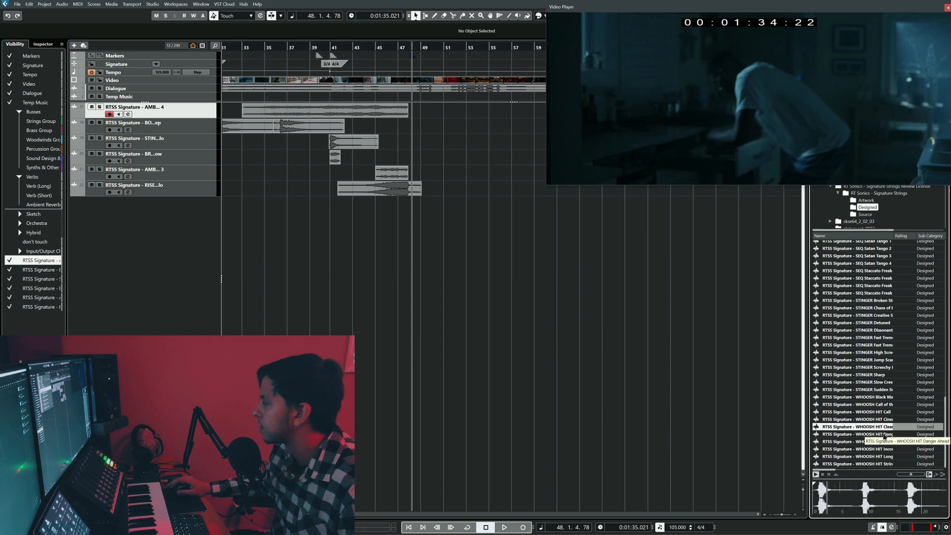
Audition the samples WHOOSH HIT Danger Ahead, Growl Synth, Incoming Jump Scare and Long.
{"action": "left_click", "coordinate": [884, 435]}
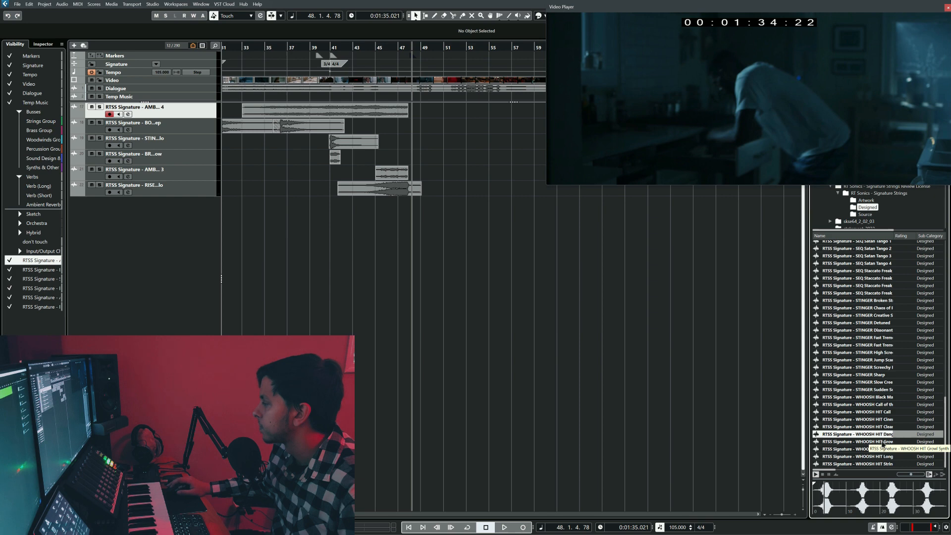
{"action": "left_click", "coordinate": [883, 442]}
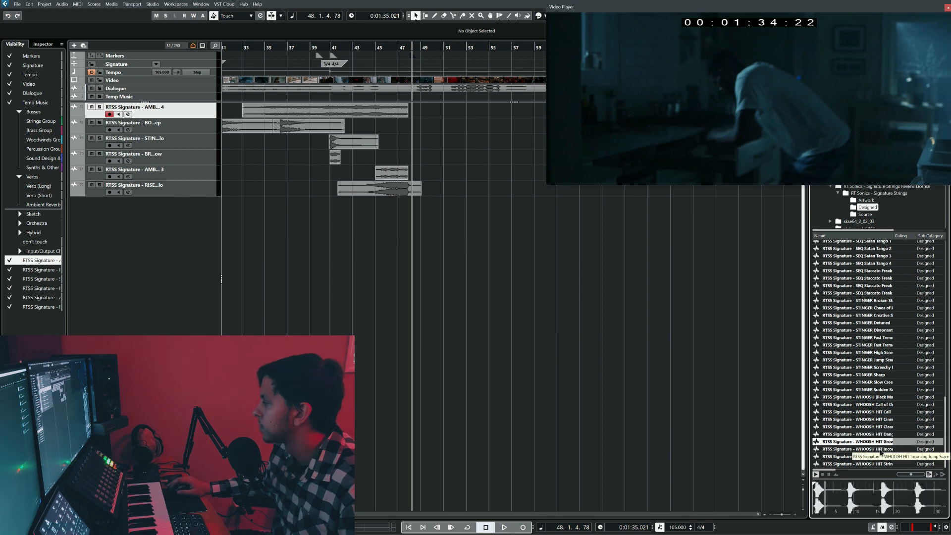
{"action": "left_click", "coordinate": [880, 450]}
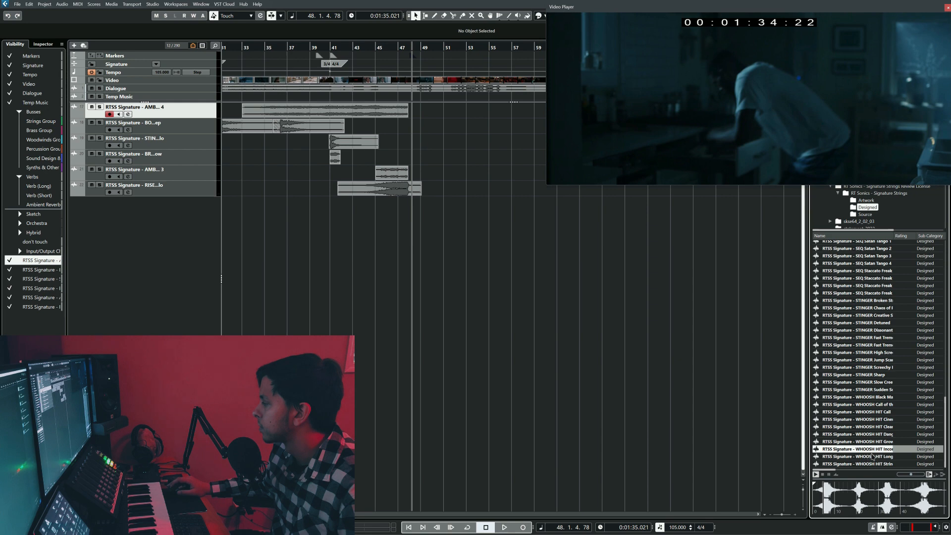
{"action": "left_click", "coordinate": [873, 456]}
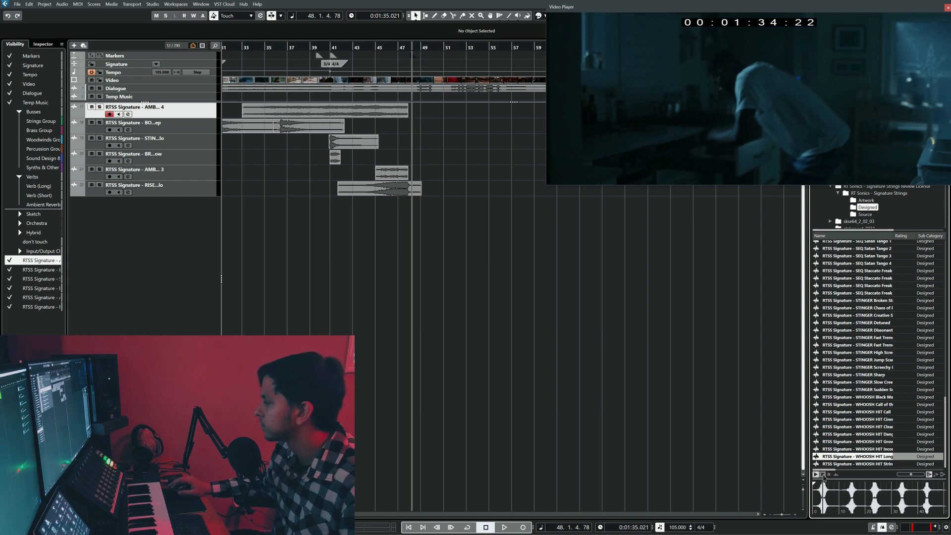
{"action": "left_click", "coordinate": [823, 474]}
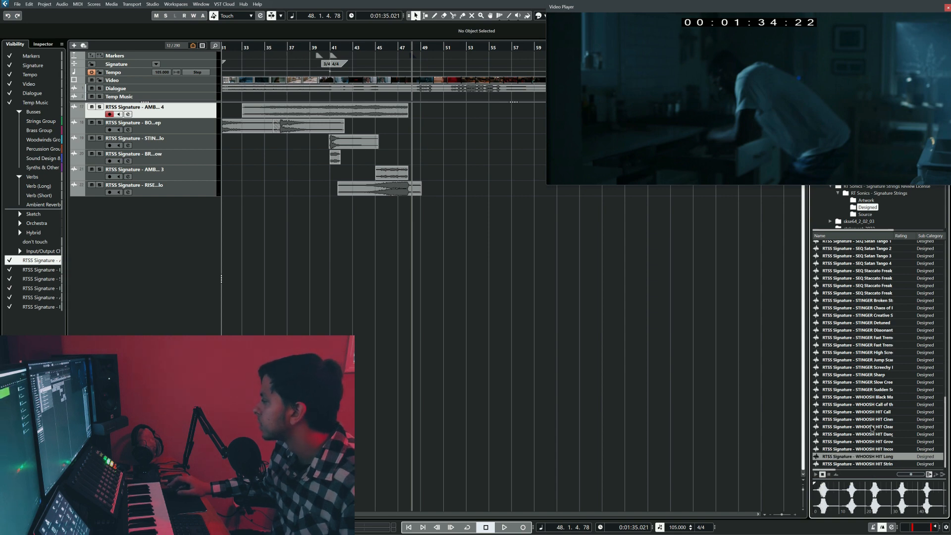
{"action": "scroll", "coordinate": [884, 418], "scroll_direction": "up", "scroll_amount": 8}
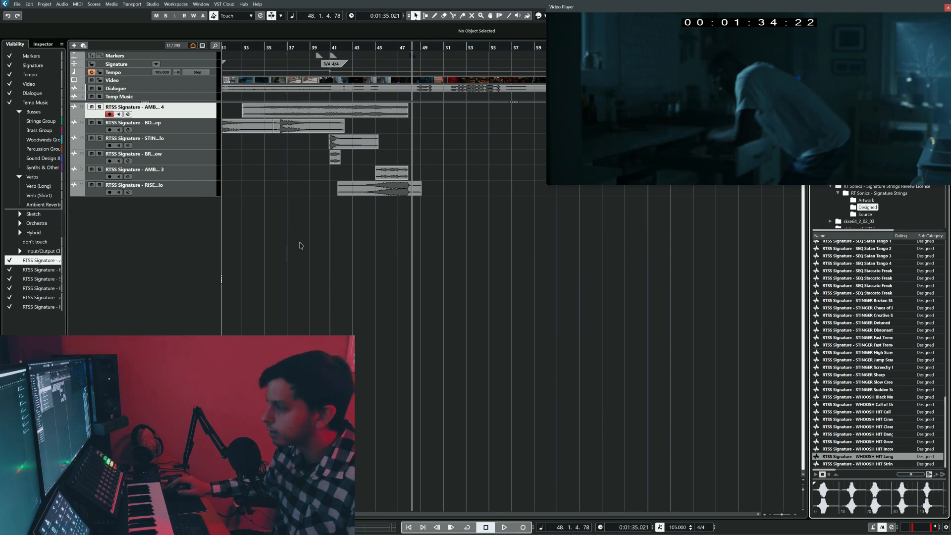
Find and enlarge the Whoosh 1 instrument track, and render its whoosh to an audio event ending together with the ambience events.
{"action": "left_click", "coordinate": [342, 213]}
{"action": "type", "text": "f"}
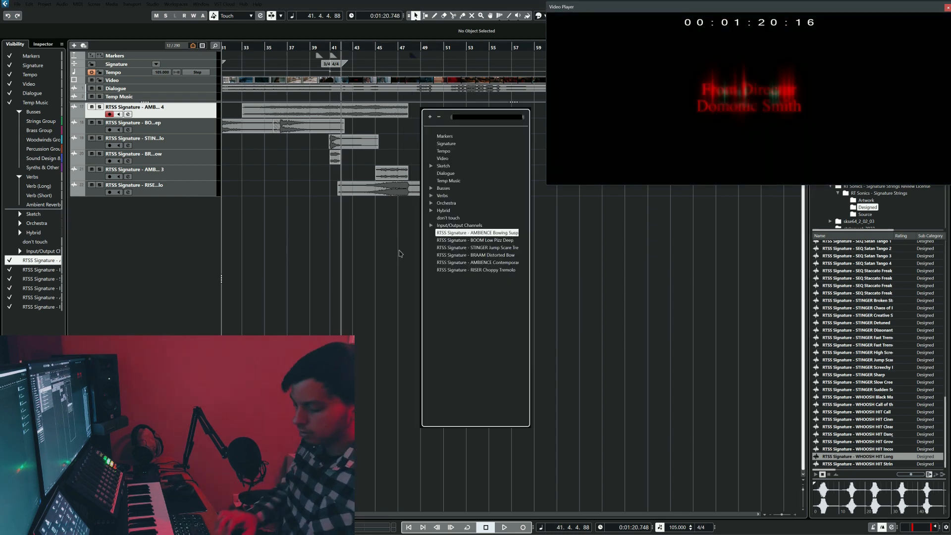
{"action": "type", "text": "whoosh"}
{"action": "key", "text": "Return"}
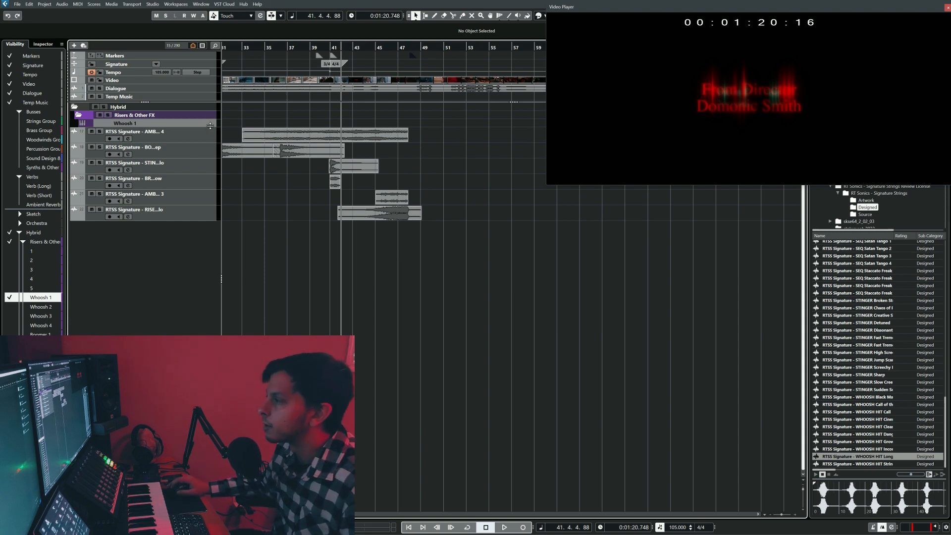
{"action": "left_click_drag", "start_coordinate": [210, 126], "coordinate": [210, 134]}
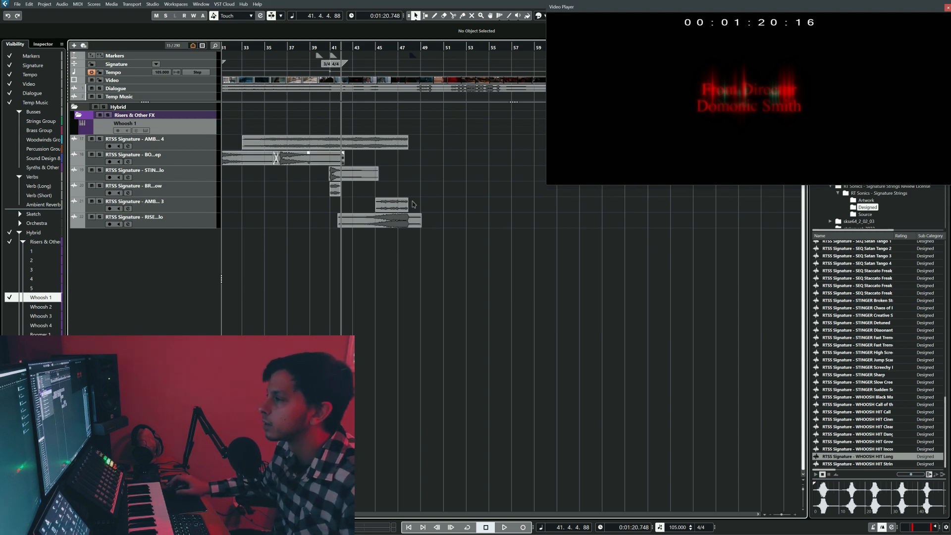
{"action": "key", "text": "shift+d"}
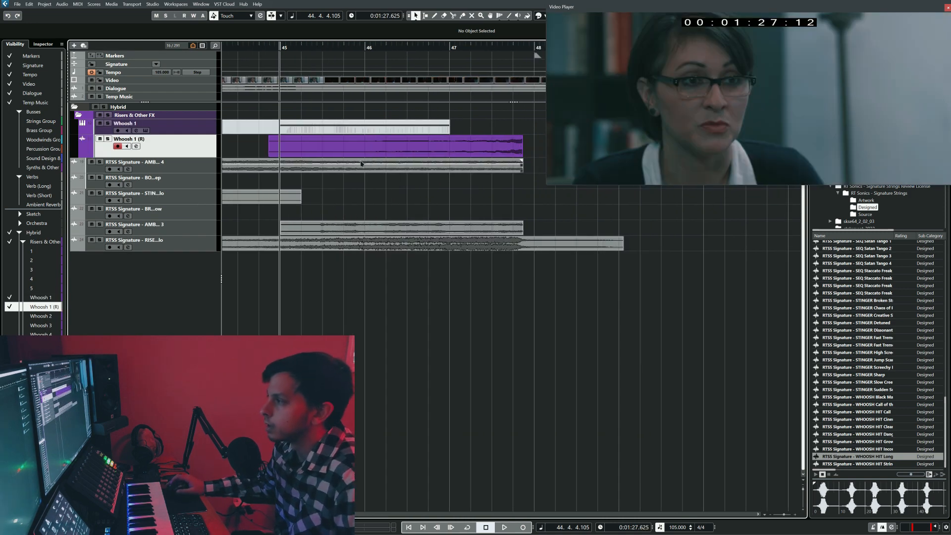
Play back the rendered whoosh with the other layers from 44.4.4.105 through the picture cut.
{"action": "key", "text": "space"}
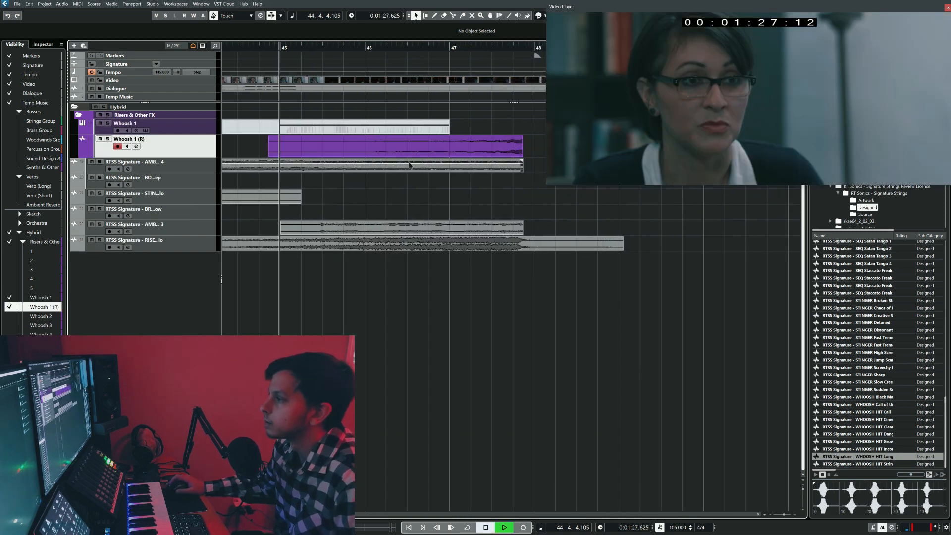
{"action": "key", "text": "space"}
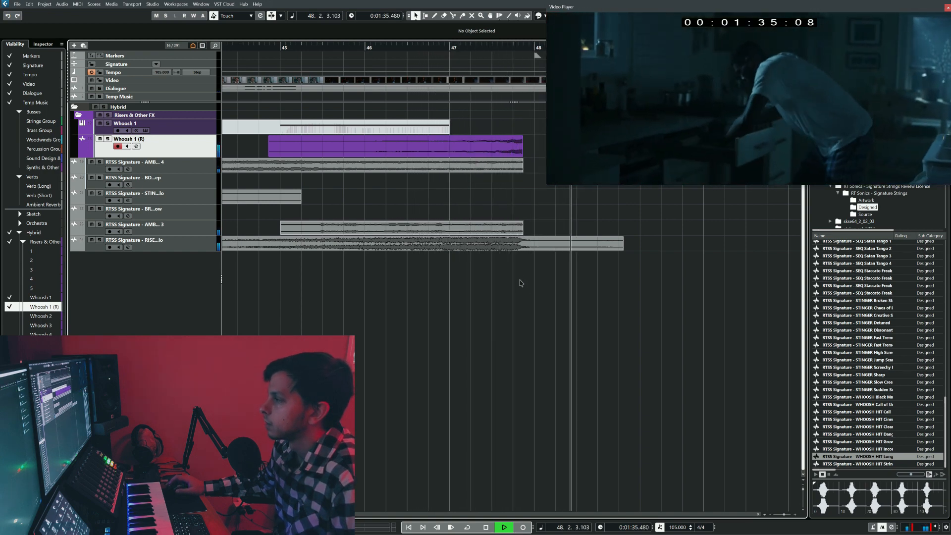
{"action": "key", "text": "space"}
Lower the riser event's volume to -2.76 dB and trim its start to the middle of bar 45.
{"action": "left_click", "coordinate": [357, 238]}
{"action": "scroll", "coordinate": [350, 240], "scroll_direction": "right", "scroll_amount": 1}
{"action": "left_click_drag", "start_coordinate": [307, 237], "coordinate": [307, 245]}
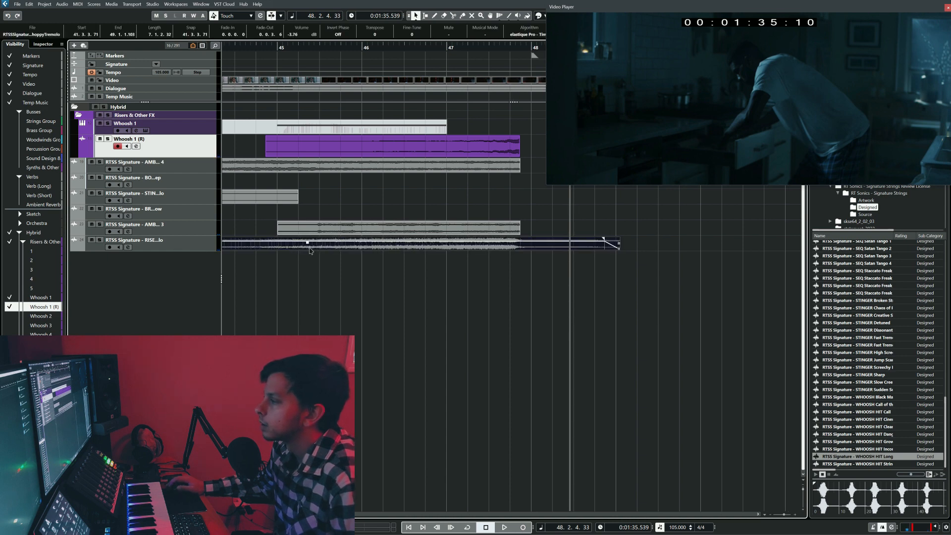
{"action": "scroll", "coordinate": [310, 248], "scroll_direction": "down", "scroll_amount": 1}
{"action": "scroll", "coordinate": [311, 247], "scroll_direction": "left", "scroll_amount": 6}
{"action": "left_click_drag", "start_coordinate": [227, 248], "coordinate": [648, 241]}
Add a fade-in across the whole contemporary bowing ambience event and play it back through the cut near bar 48.
{"action": "left_click", "coordinate": [458, 215]}
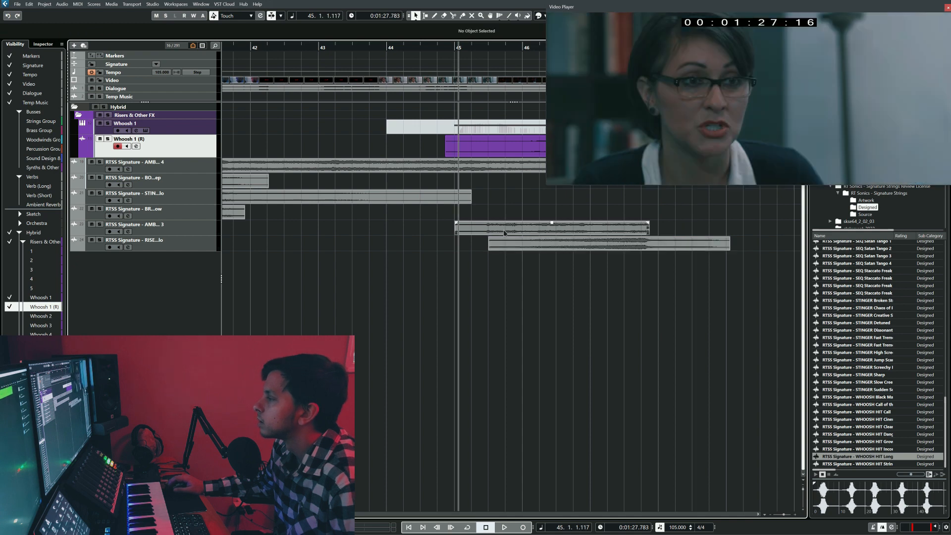
{"action": "left_click", "coordinate": [499, 230]}
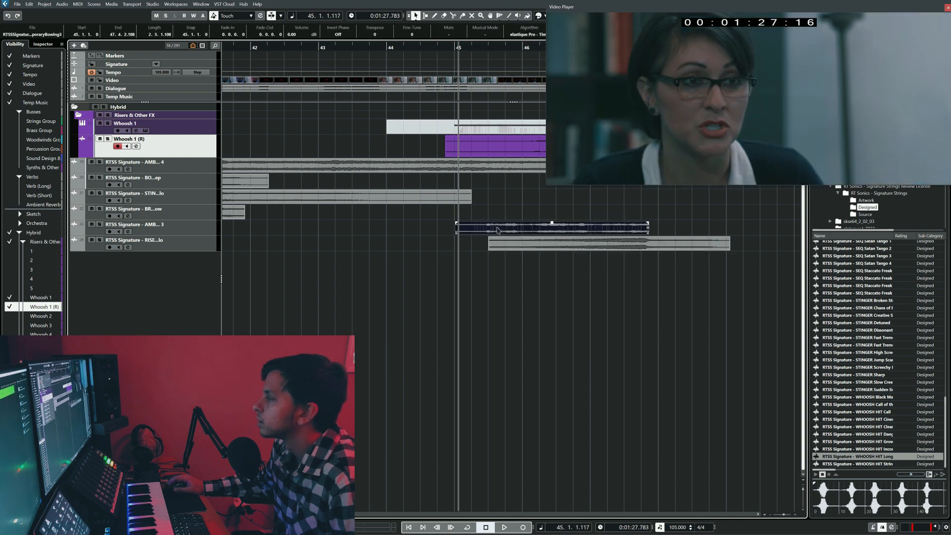
{"action": "left_click_drag", "start_coordinate": [455, 221], "coordinate": [650, 244]}
{"action": "key", "text": "space"}
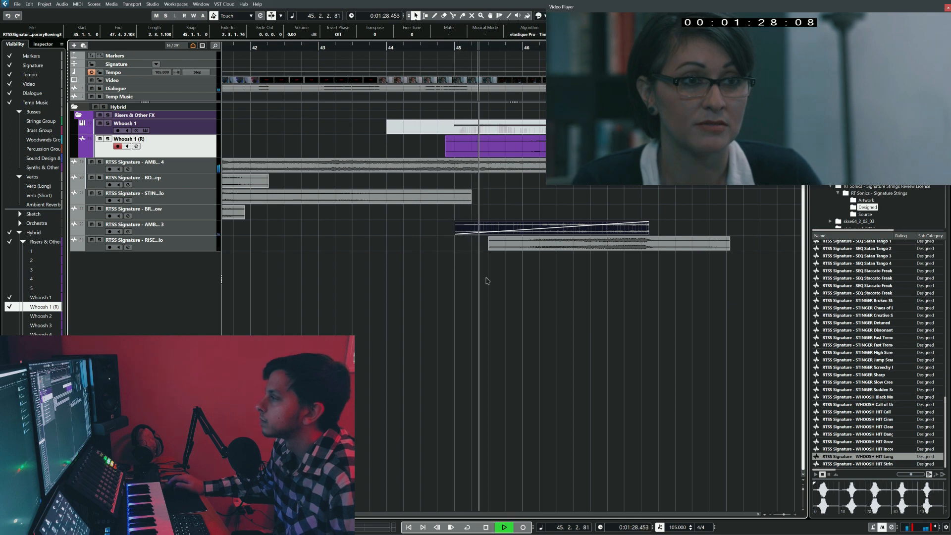
{"action": "key", "text": "f"}
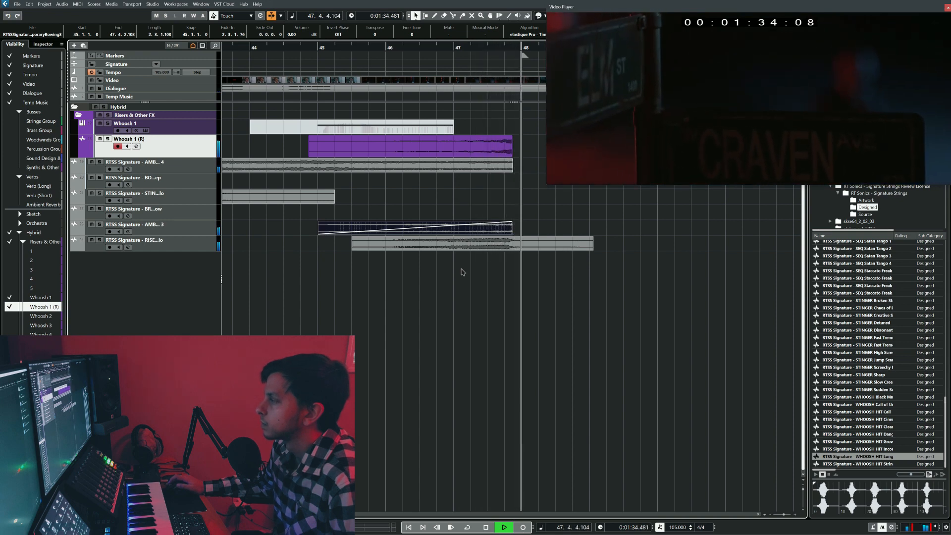
{"action": "key", "text": "space"}
Align bar 49 with the picture cut using a 1/4 signature at bar 48, 4/4 at bar 49, and tempo 160 from bar 48.
{"action": "scroll", "coordinate": [543, 269], "scroll_direction": "up", "scroll_amount": 3}
{"action": "left_click_drag", "start_coordinate": [602, 267], "coordinate": [484, 283]}
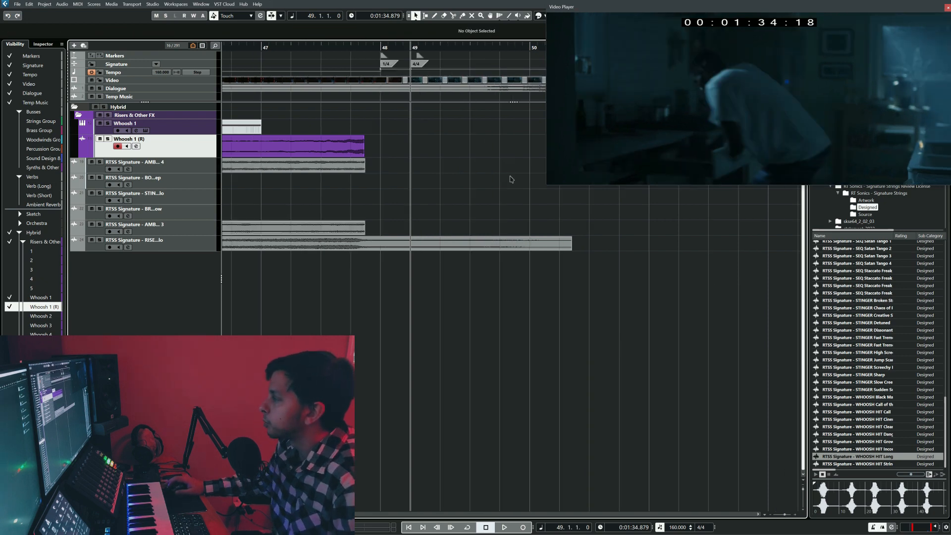
{"action": "scroll", "coordinate": [431, 153], "scroll_direction": "right", "scroll_amount": 3}
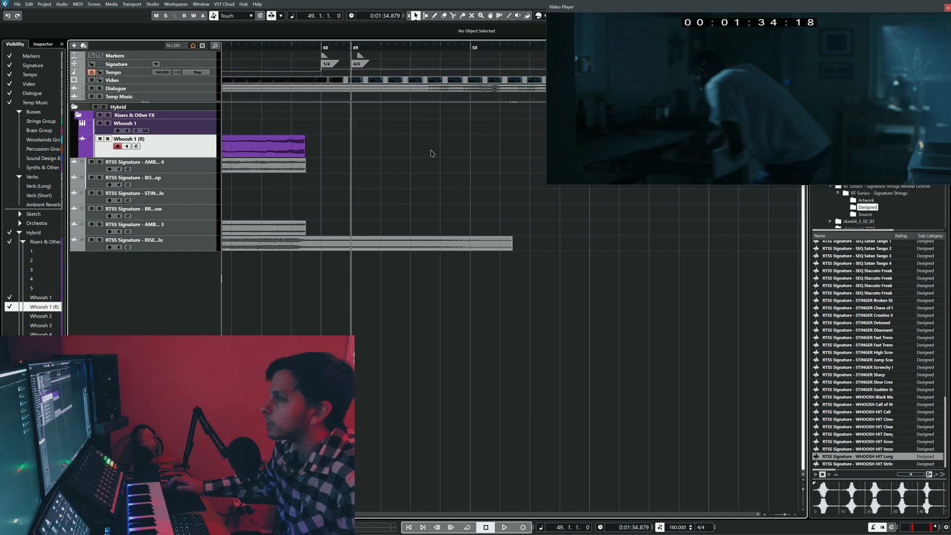
Audition the first PERC Cinematic sample in the library.
{"action": "scroll", "coordinate": [896, 392], "scroll_direction": "up", "scroll_amount": 10}
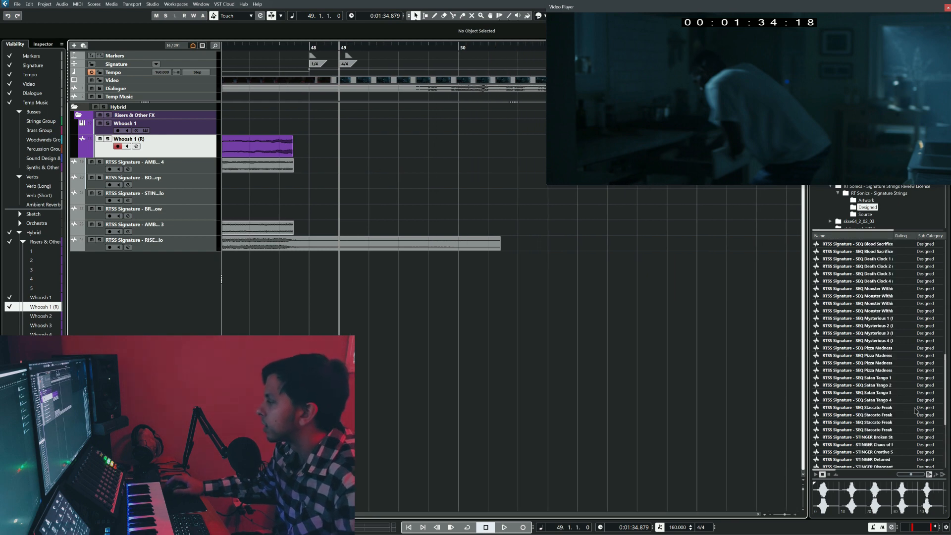
{"action": "scroll", "coordinate": [903, 385], "scroll_direction": "up", "scroll_amount": 4}
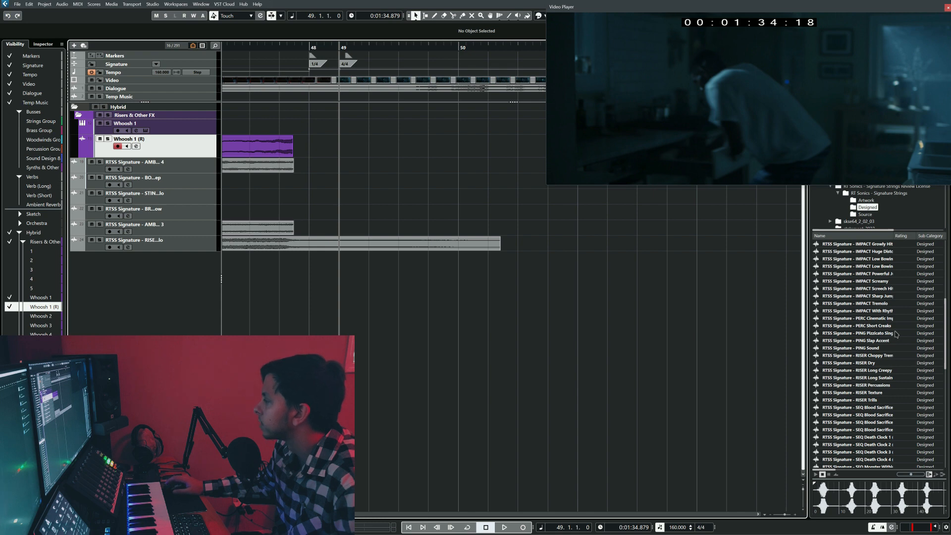
{"action": "left_click", "coordinate": [882, 318]}
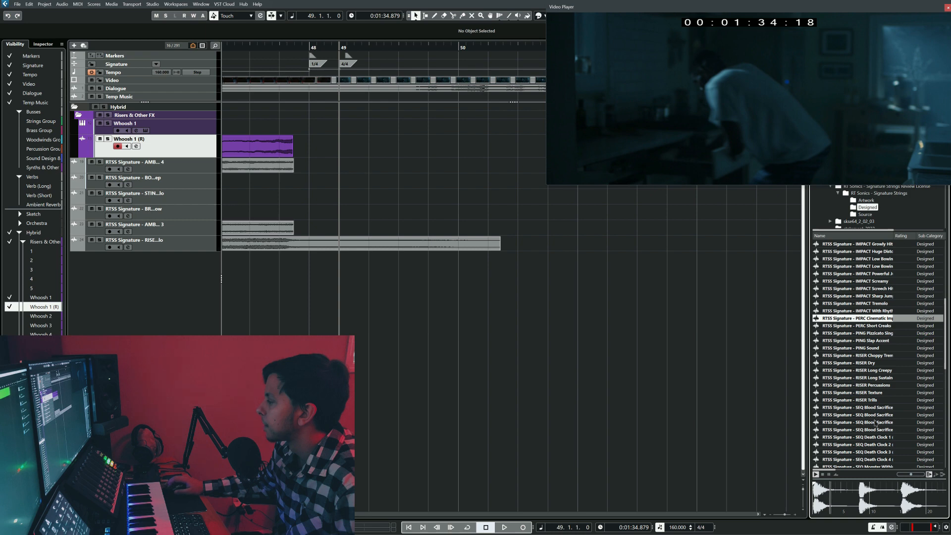
Audition another hit of the PERC Cinematic sample and the PING Pizzicato sample in the library.
{"action": "left_click", "coordinate": [852, 495]}
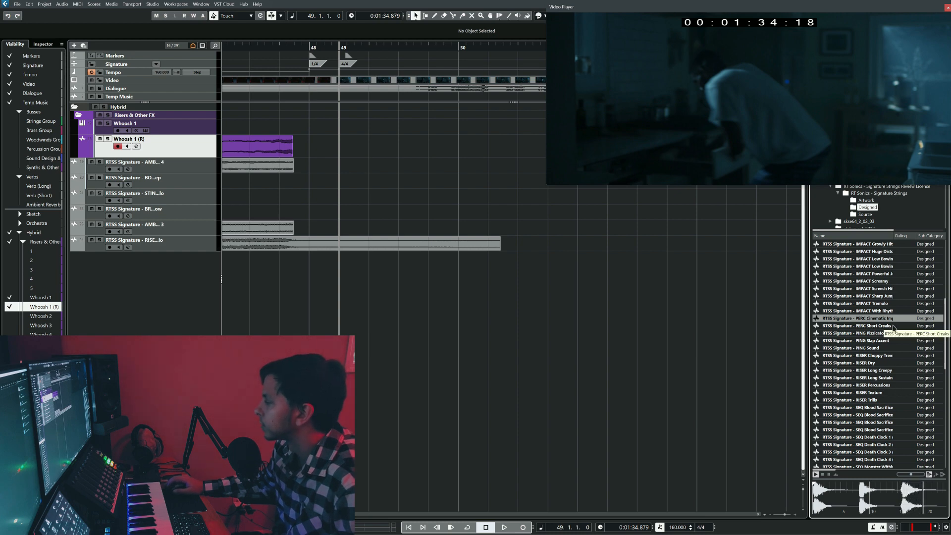
{"action": "left_click", "coordinate": [889, 334]}
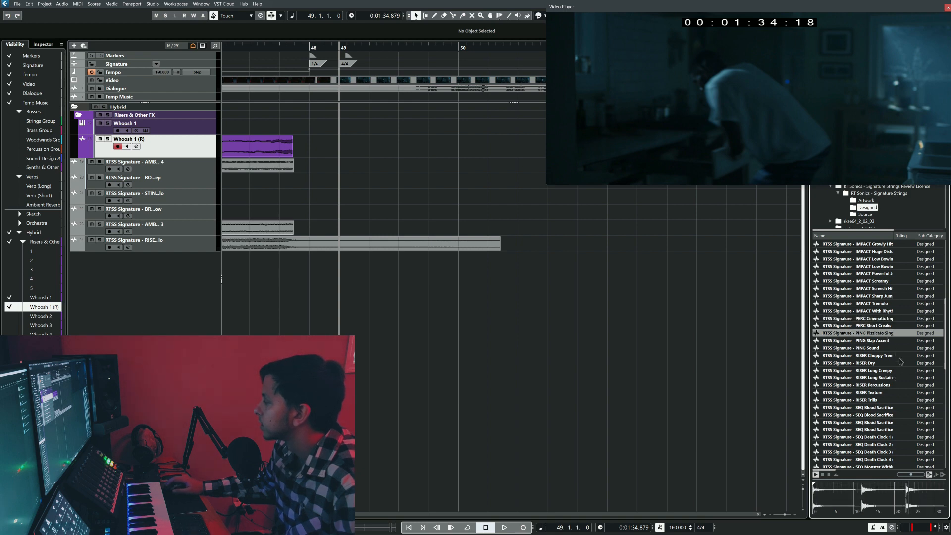
{"action": "scroll", "coordinate": [882, 369], "scroll_direction": "up", "scroll_amount": 2}
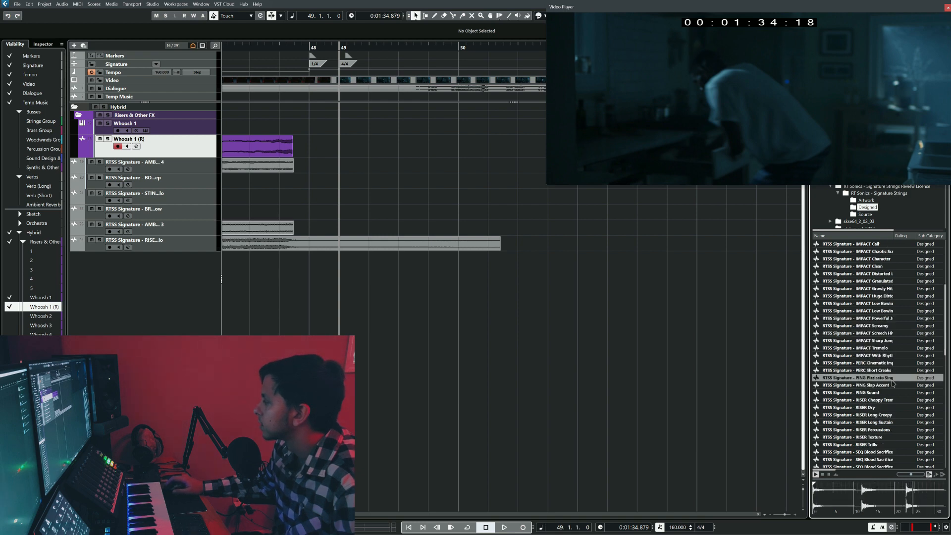
Audition the IMPACT Growly, Huge Distorted, first Low Bowing and Screamy samples, including a different hit of the Screamy one.
{"action": "left_click", "coordinate": [898, 288]}
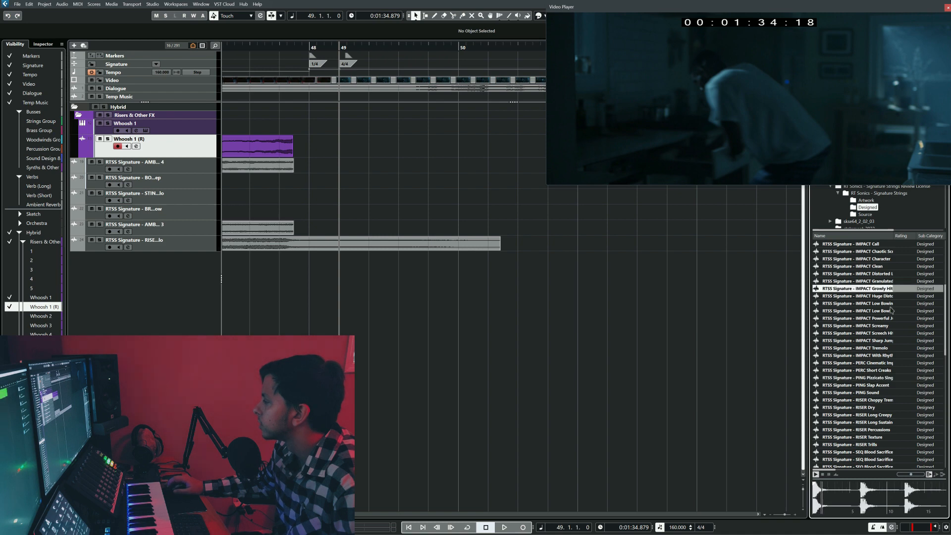
{"action": "left_click", "coordinate": [890, 298]}
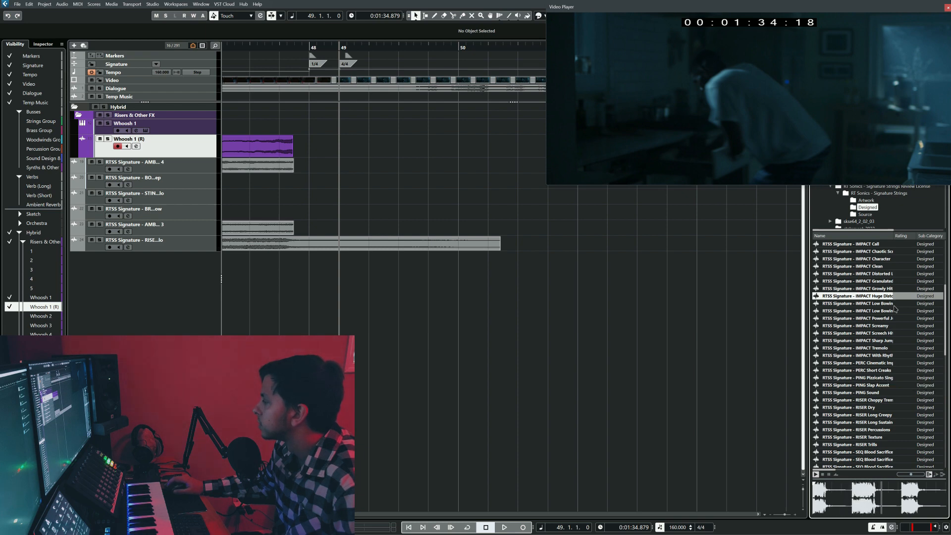
{"action": "left_click", "coordinate": [884, 288]}
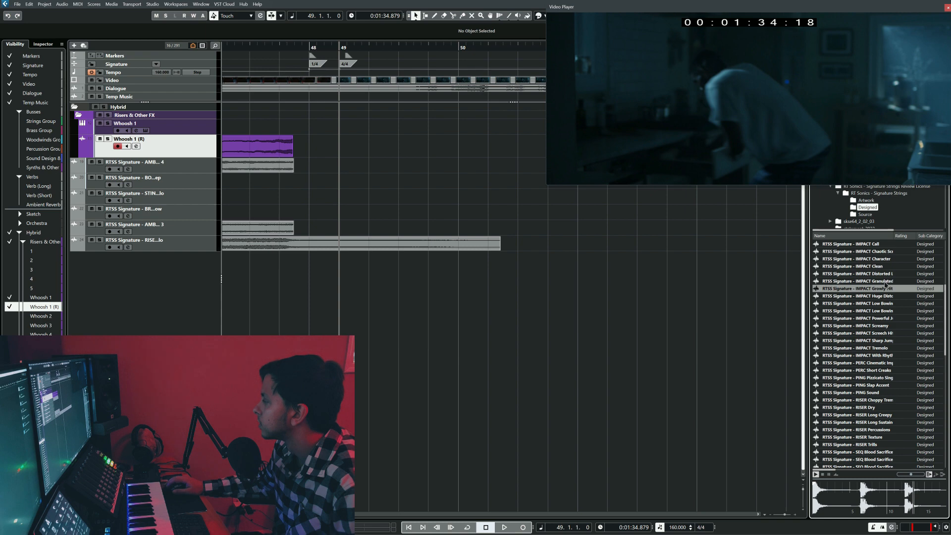
{"action": "left_click", "coordinate": [889, 303]}
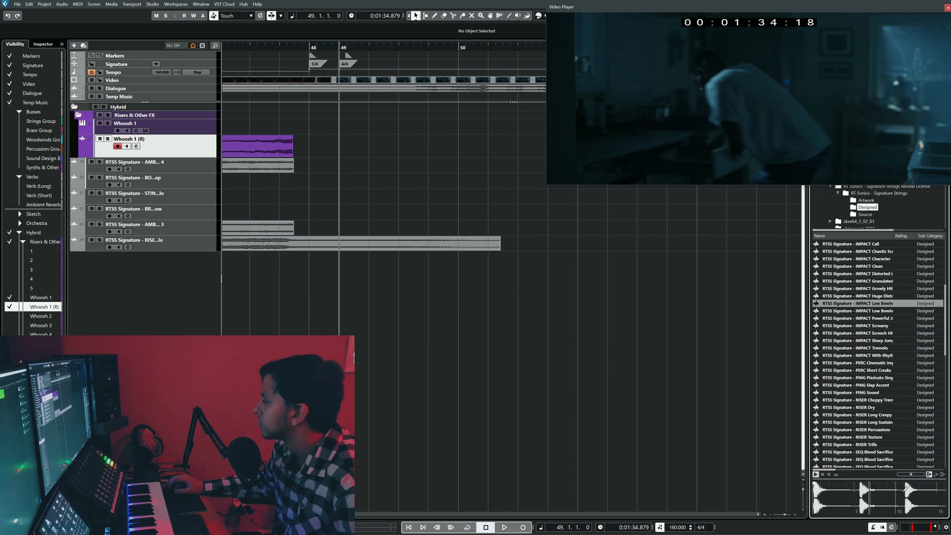
{"action": "left_click", "coordinate": [883, 327]}
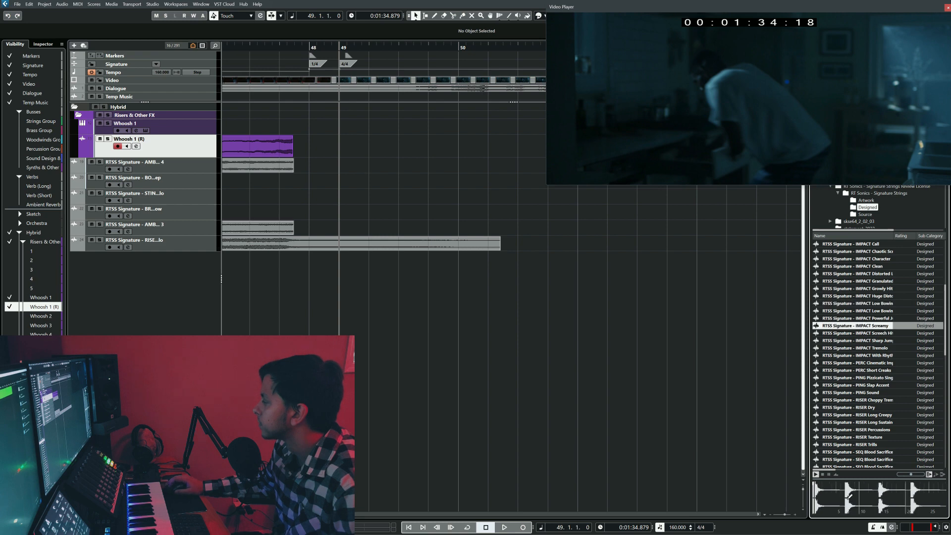
{"action": "left_click", "coordinate": [844, 486]}
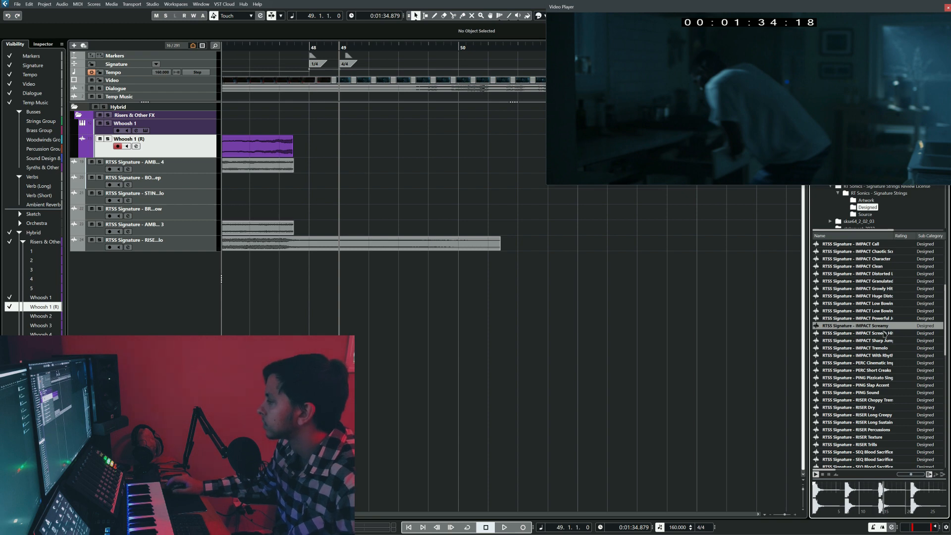
Audition the IMPACT Screech, Sharp, Tremolo and With Rhythm samples, plus several hits of IMPACT Distorted.
{"action": "key", "text": "Down"}
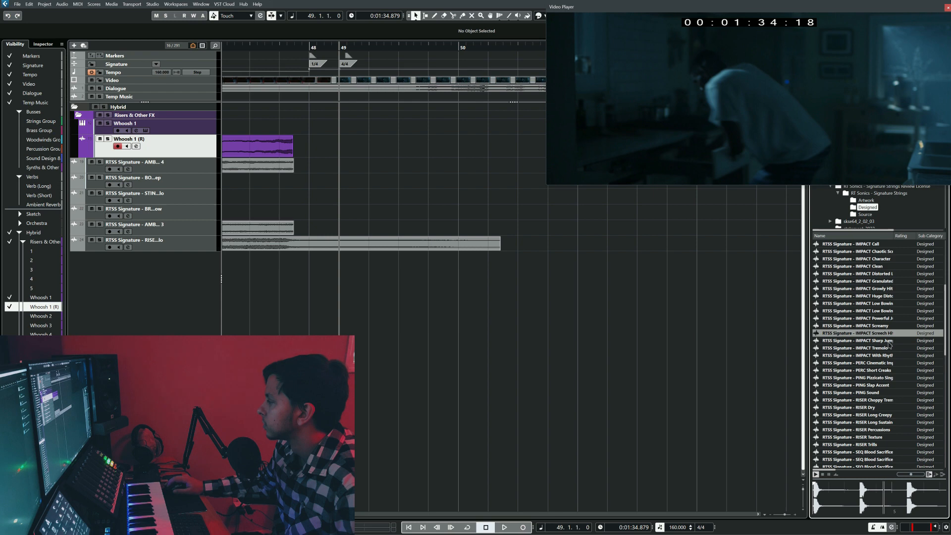
{"action": "key", "text": "Down"}
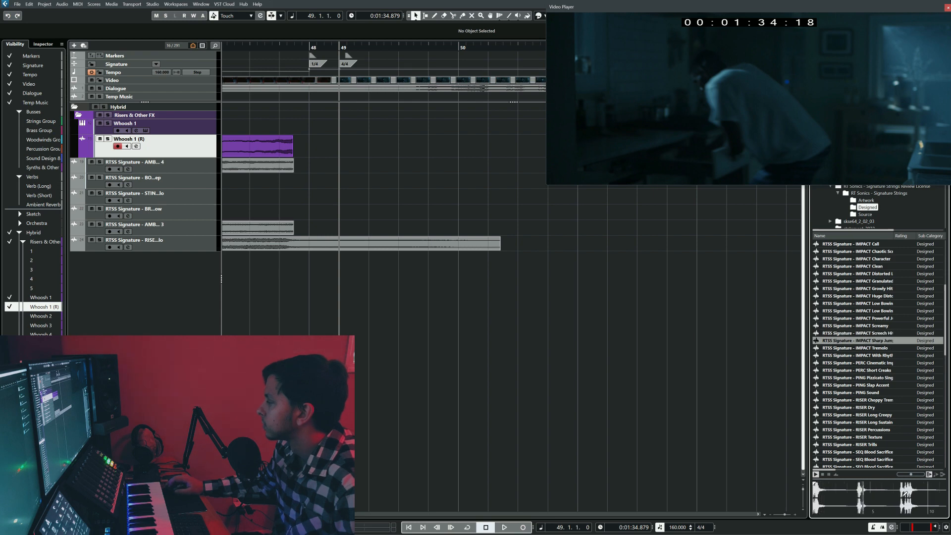
{"action": "key", "text": "Down"}
{"action": "key", "text": "Down"}
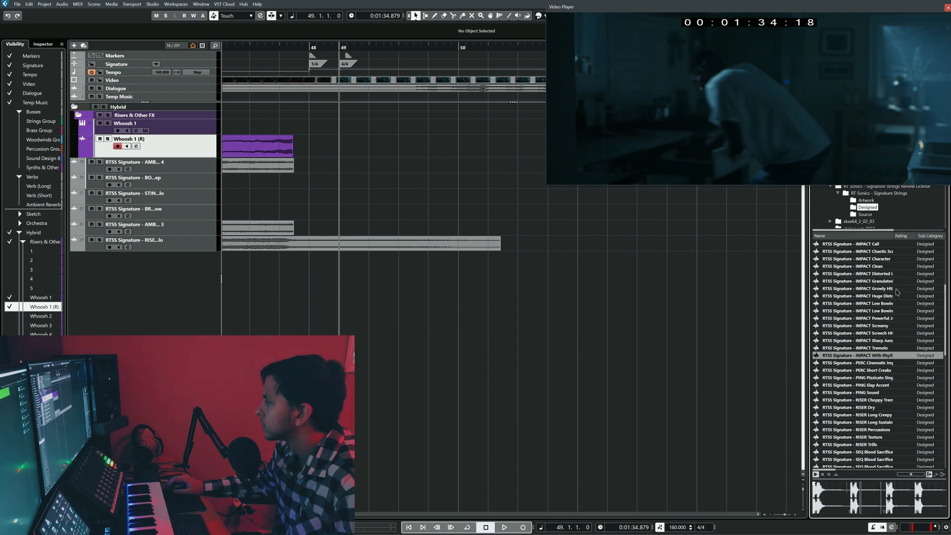
{"action": "left_click", "coordinate": [895, 276]}
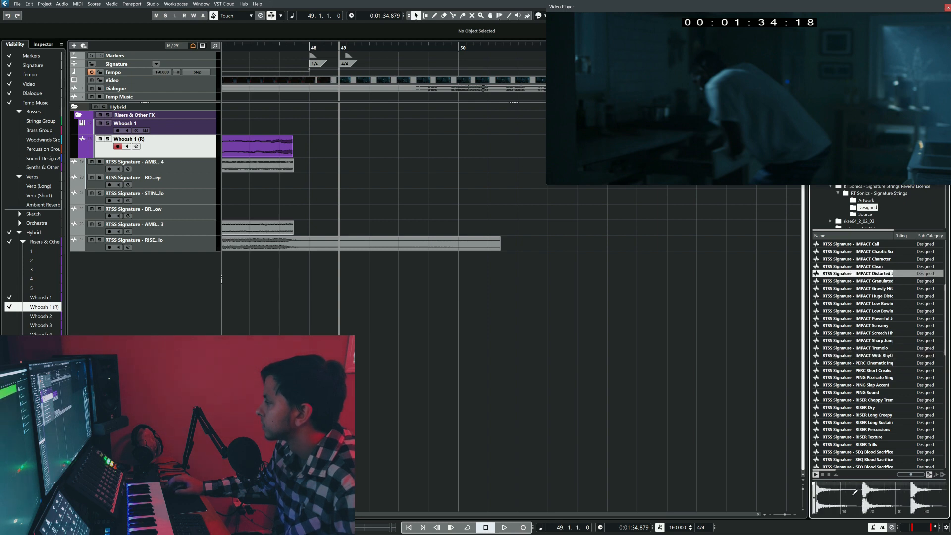
{"action": "left_click", "coordinate": [859, 498]}
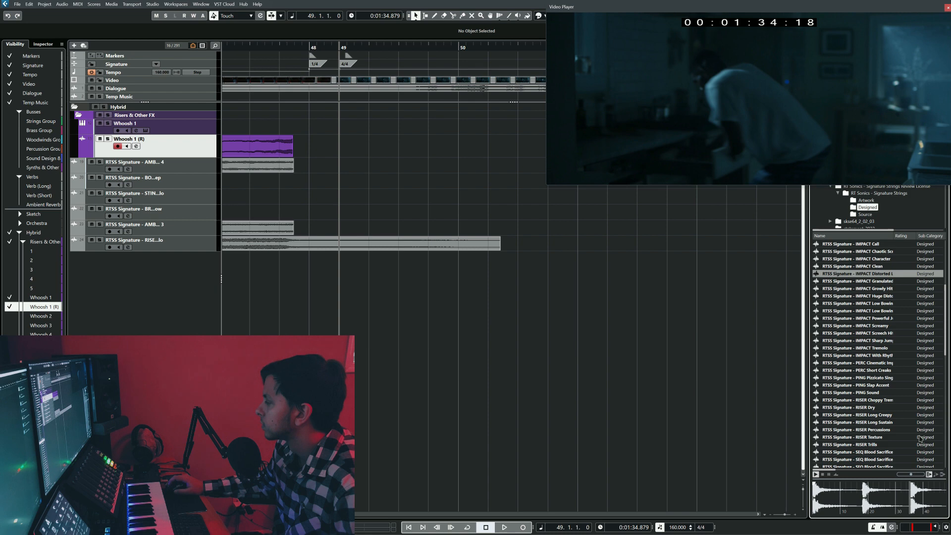
Audition the BRAAM Heavy, BRAAM Distorted and BOOM Pizzicato samples, including alternate hits within them.
{"action": "scroll", "coordinate": [885, 375], "scroll_direction": "up", "scroll_amount": 6}
{"action": "scroll", "coordinate": [886, 369], "scroll_direction": "down", "scroll_amount": 2}
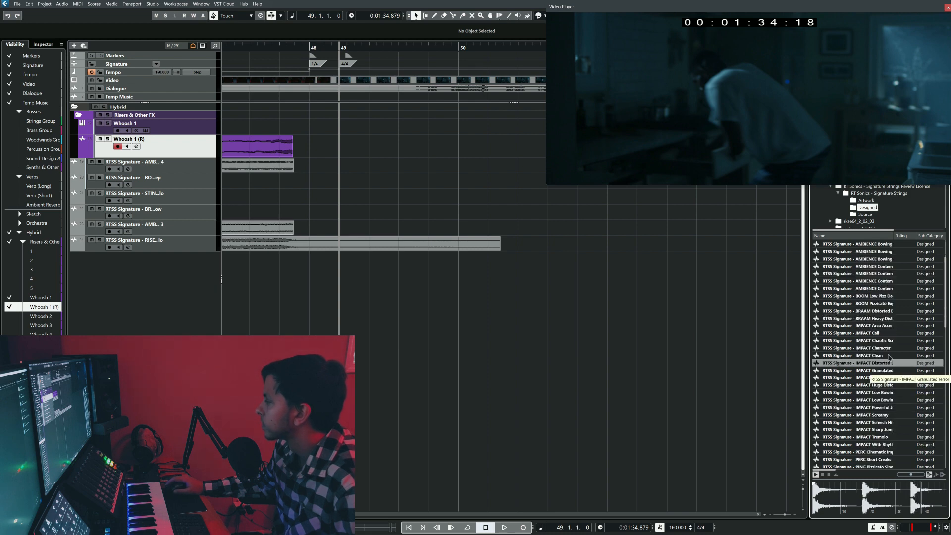
{"action": "scroll", "coordinate": [889, 357], "scroll_direction": "up", "scroll_amount": 2}
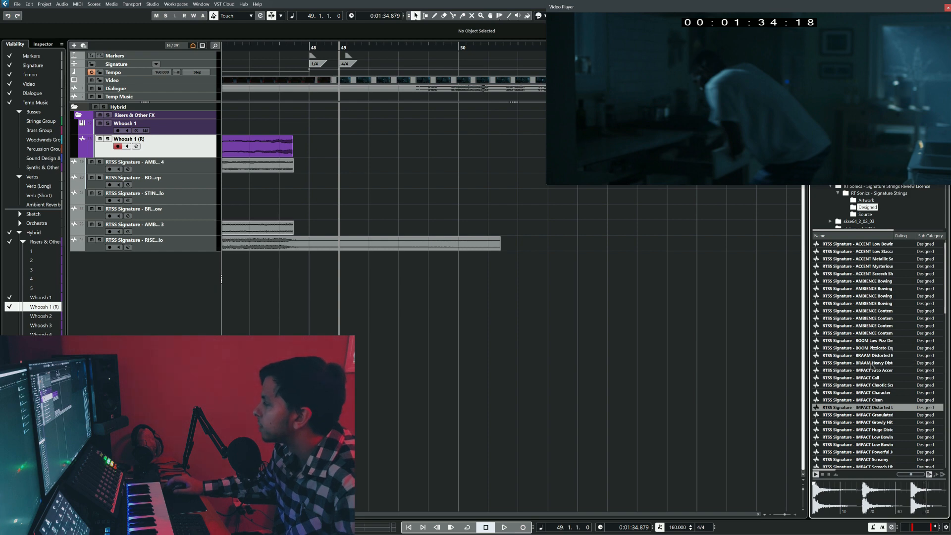
{"action": "left_click", "coordinate": [913, 362]}
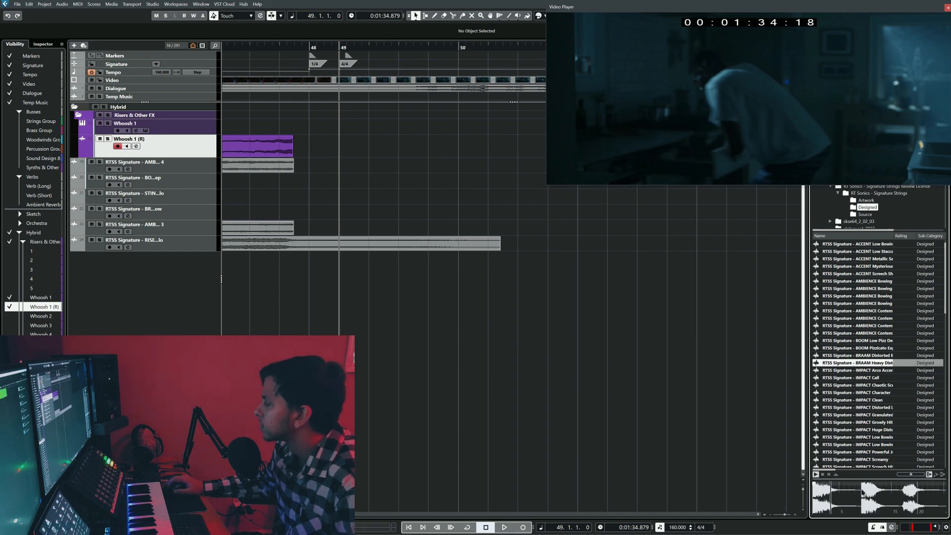
{"action": "left_click", "coordinate": [858, 497]}
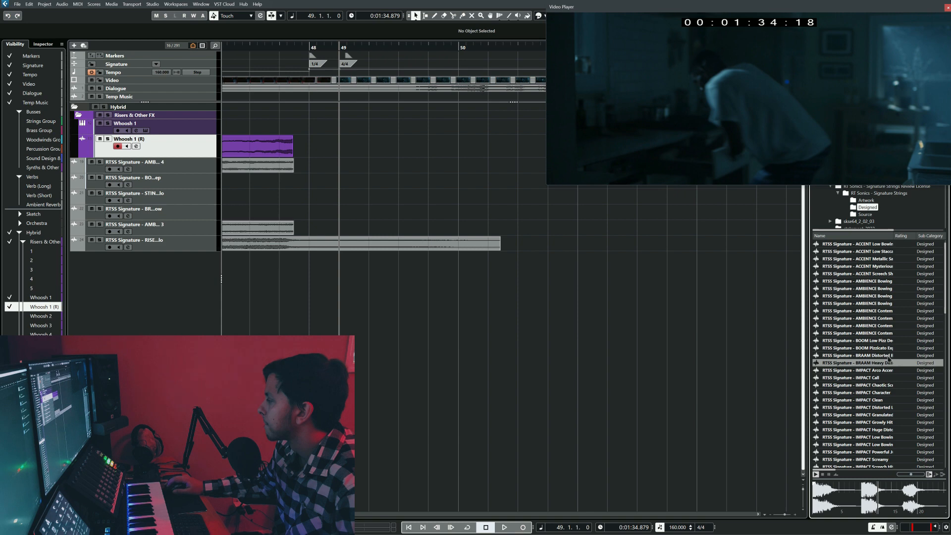
{"action": "left_click", "coordinate": [889, 356]}
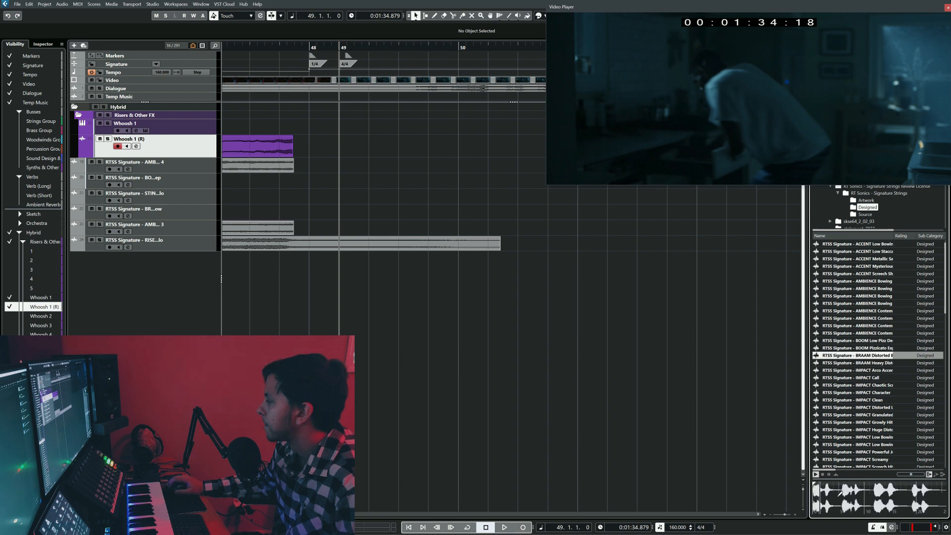
{"action": "left_click", "coordinate": [890, 349]}
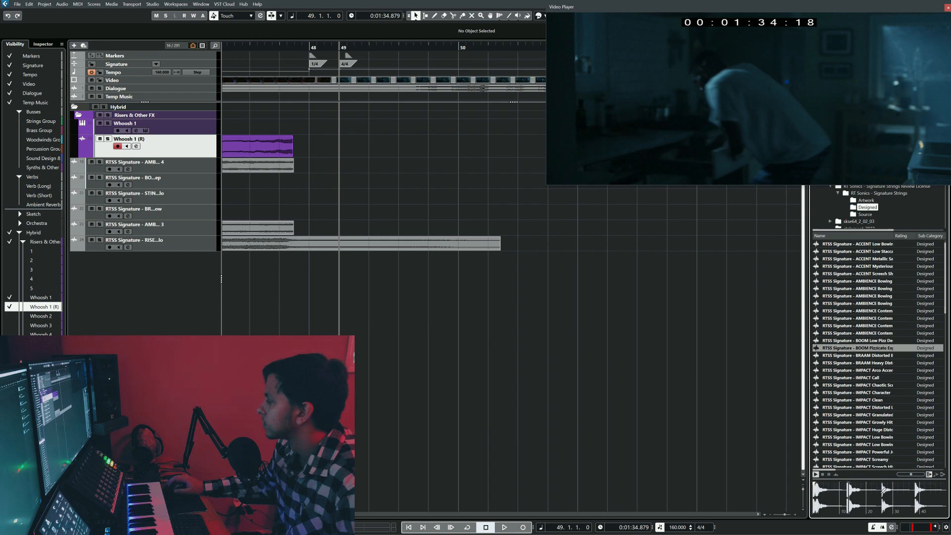
{"action": "left_click", "coordinate": [915, 509]}
Play the scene through the bar 49 cut against a BOOM Pizzicato hit and preview the BOOM Low Pizz sample.
{"action": "key", "text": "KP_Subtract"}
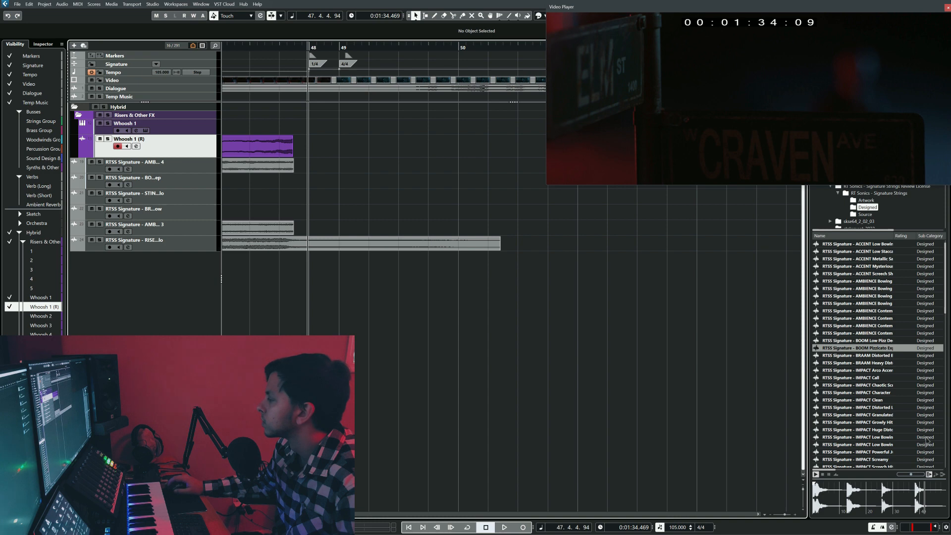
{"action": "left_click", "coordinate": [916, 491]}
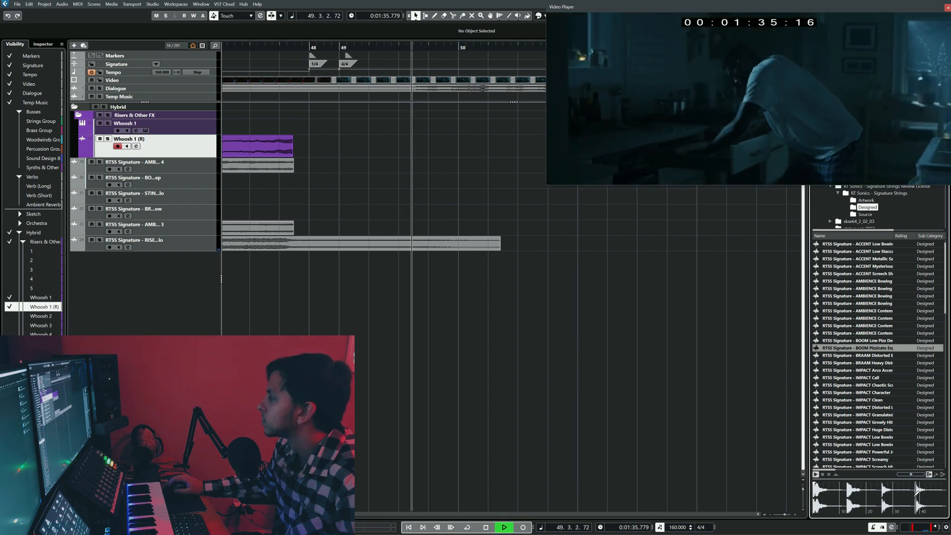
{"action": "key", "text": "space"}
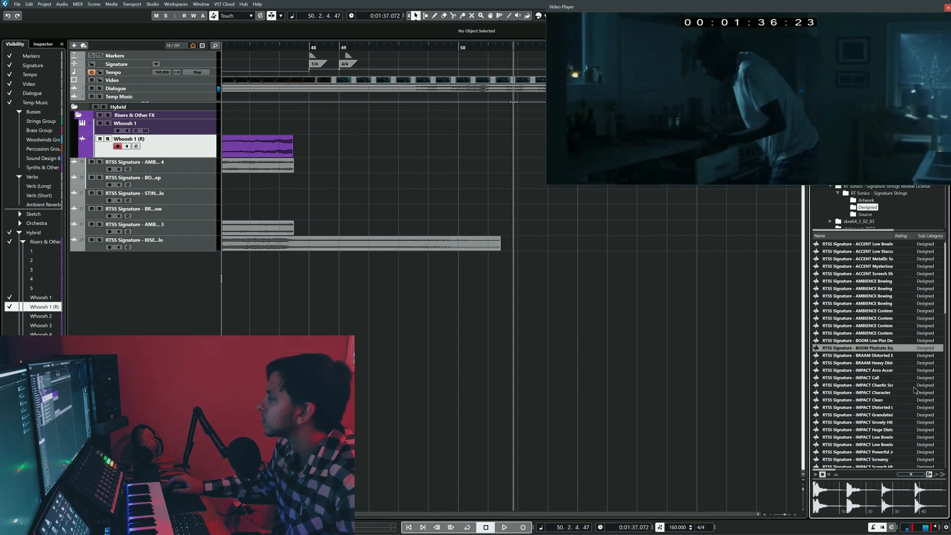
{"action": "left_click", "coordinate": [883, 341]}
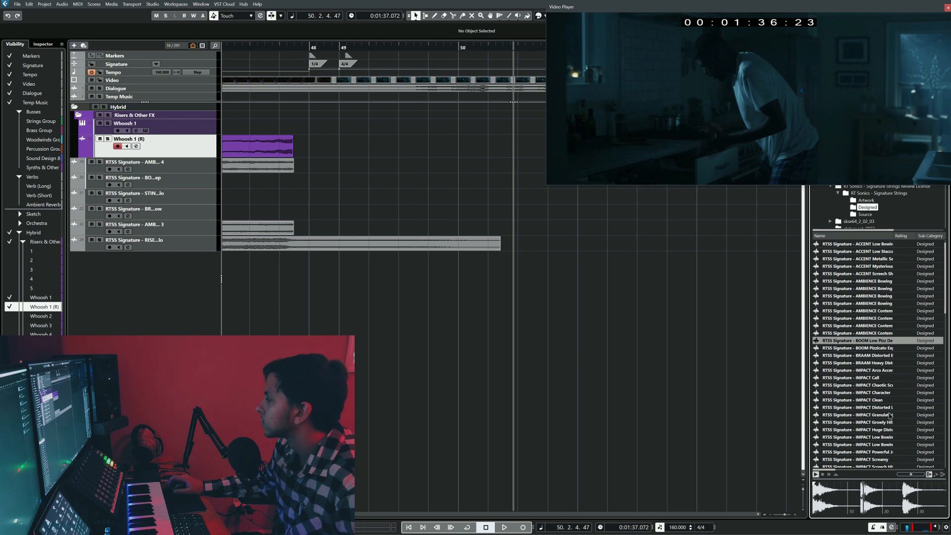
{"action": "left_click", "coordinate": [825, 475]}
Place the IMPACT Huge Distorted Screech sample on a new audio track below the riser, starting at bar 49.
{"action": "scroll", "coordinate": [892, 396], "scroll_direction": "down", "scroll_amount": 4}
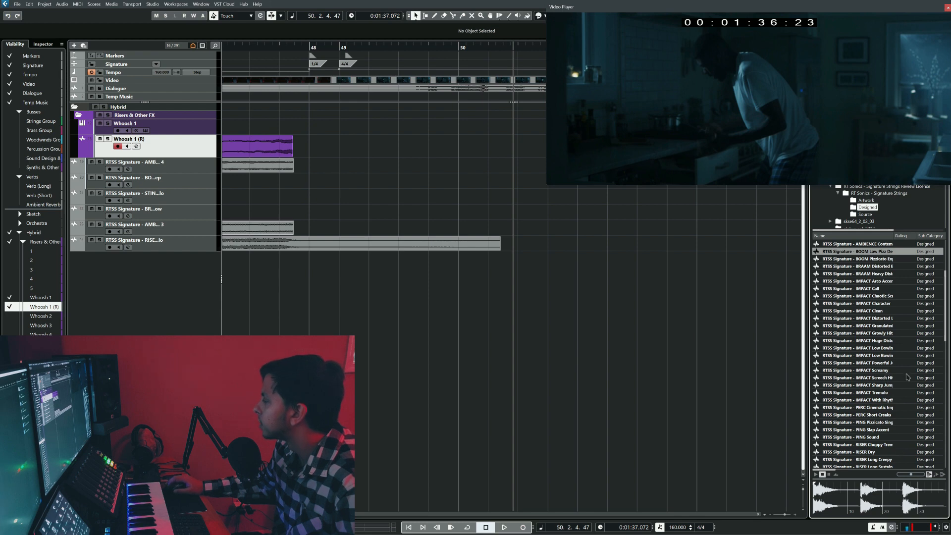
{"action": "left_click", "coordinate": [877, 342]}
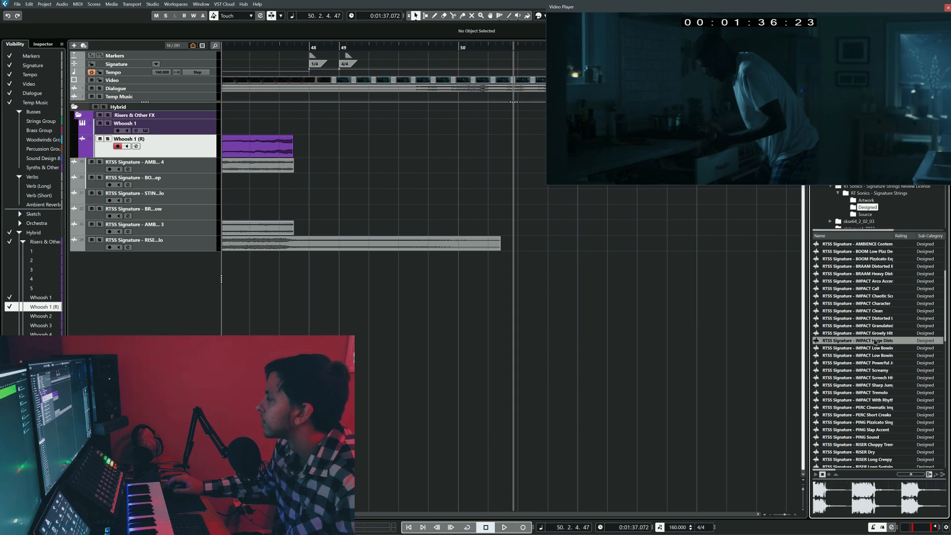
{"action": "scroll", "coordinate": [593, 346], "scroll_direction": "left", "scroll_amount": 4}
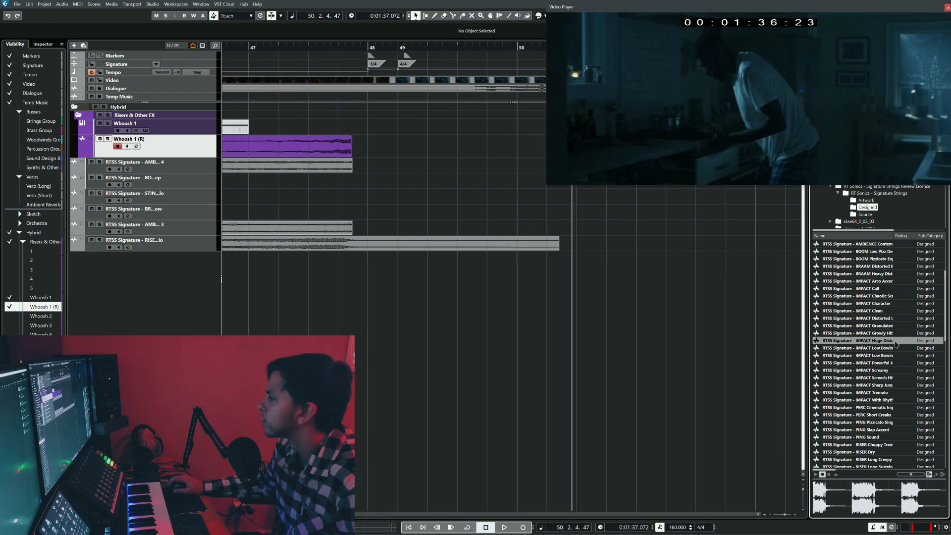
{"action": "mouse_move", "coordinate": [873, 341]}
{"action": "left_mouse_down"}
{"action": "mouse_move", "coordinate": [747, 366]}
{"action": "mouse_move", "coordinate": [415, 255]}
{"action": "mouse_move", "coordinate": [402, 262]}
{"action": "left_mouse_up"}
{"action": "left_click", "coordinate": [523, 331]}
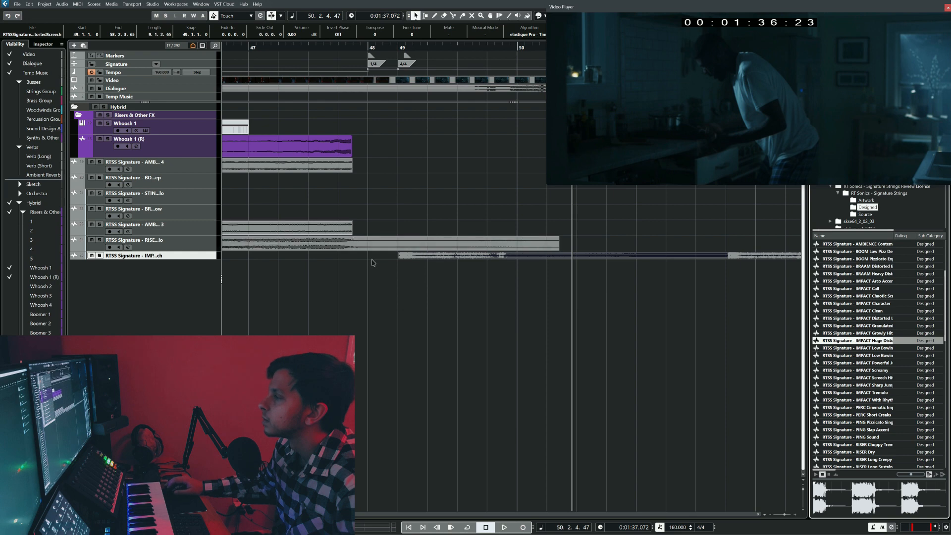
Play back the transition into bar 49 to check the new impact against the picture and the preceding layers.
{"action": "left_click", "coordinate": [364, 265]}
{"action": "key", "text": "space"}
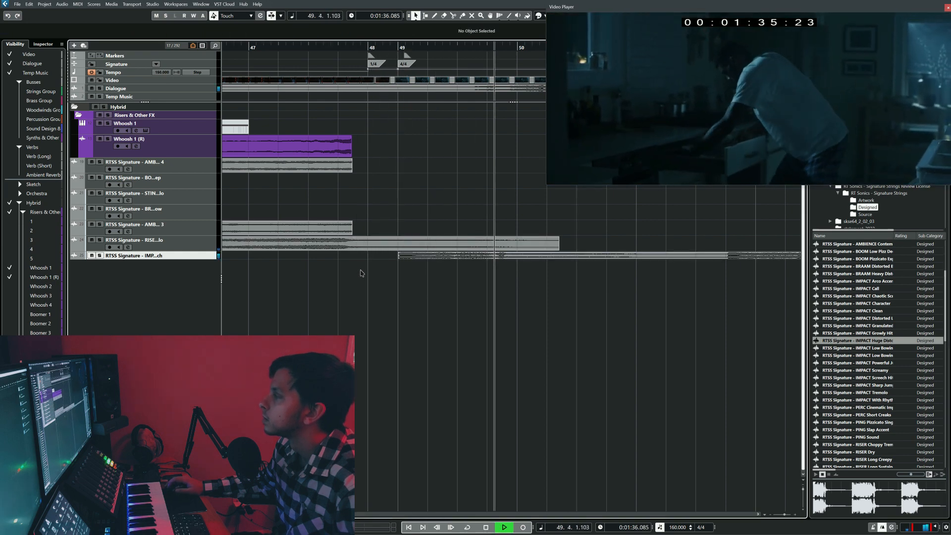
{"action": "key", "text": "g"}
{"action": "key", "text": "g"}
{"action": "key", "text": "g"}
{"action": "key", "text": "space"}
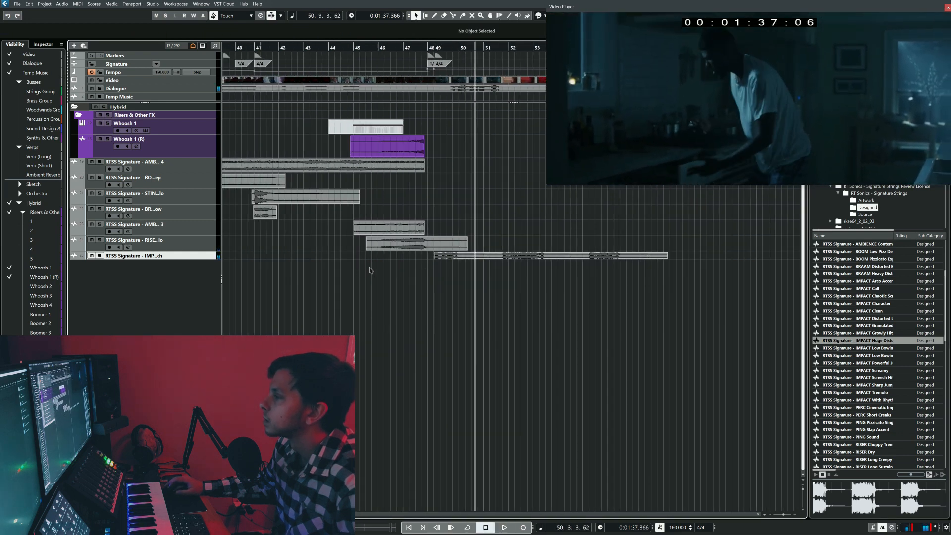
{"action": "left_click", "coordinate": [351, 216]}
{"action": "key", "text": "space"}
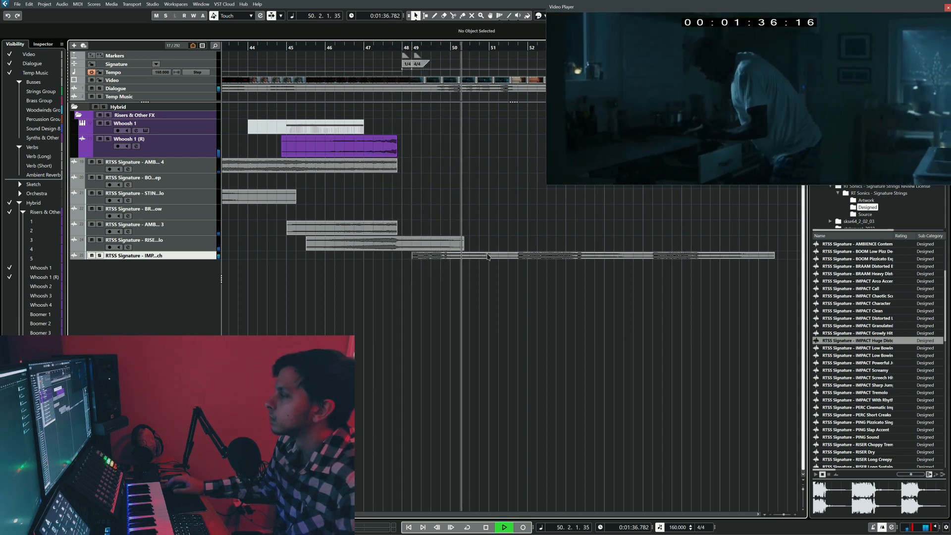
Split the impact event at bar 51 and delete everything after the split.
{"action": "key", "text": "3"}
{"action": "key", "text": "space"}
{"action": "key", "text": "1"}
{"action": "left_click", "coordinate": [515, 255]}
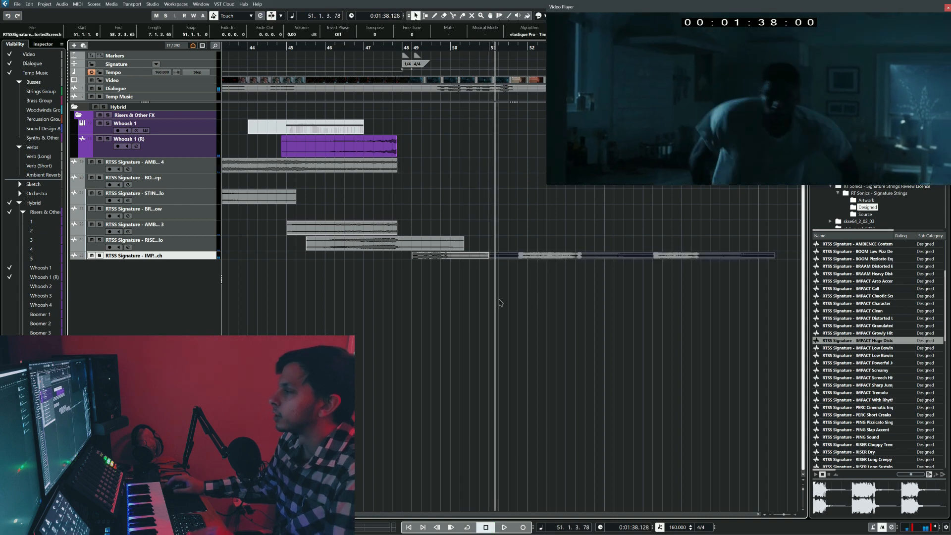
{"action": "key", "text": "Delete"}
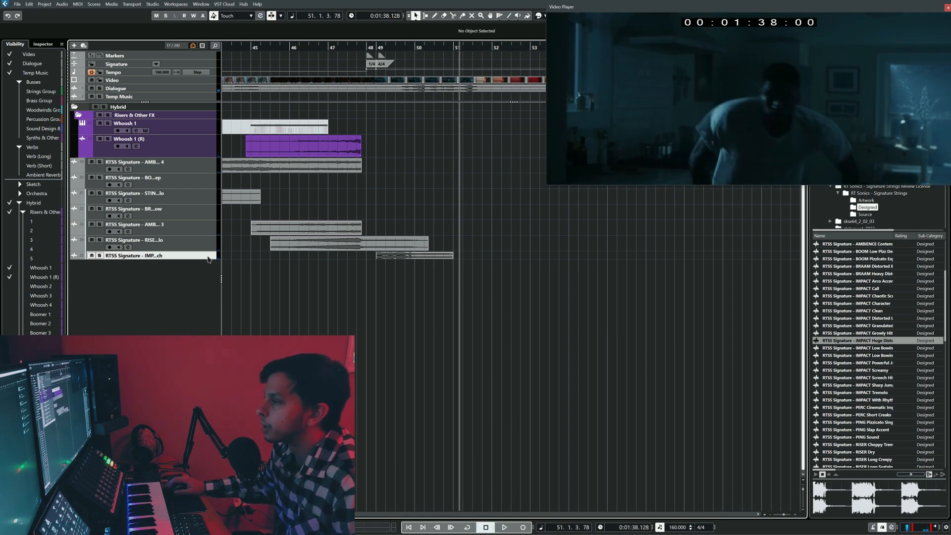
Increase the height of the impact track and move the playback position to review the picture cuts after bar 49.
{"action": "left_click_drag", "start_coordinate": [207, 257], "coordinate": [208, 266]}
{"action": "scroll", "coordinate": [386, 114], "scroll_direction": "right", "scroll_amount": 2}
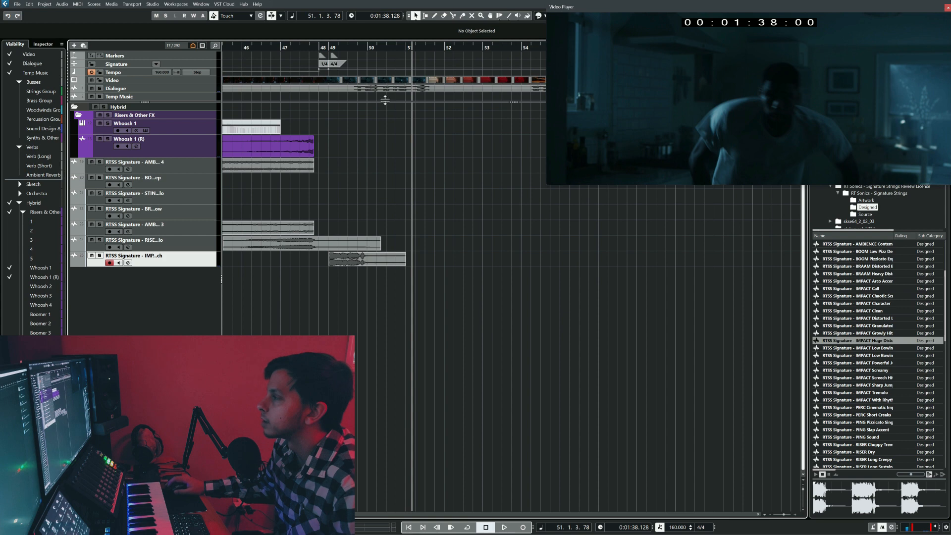
{"action": "left_click", "coordinate": [373, 48]}
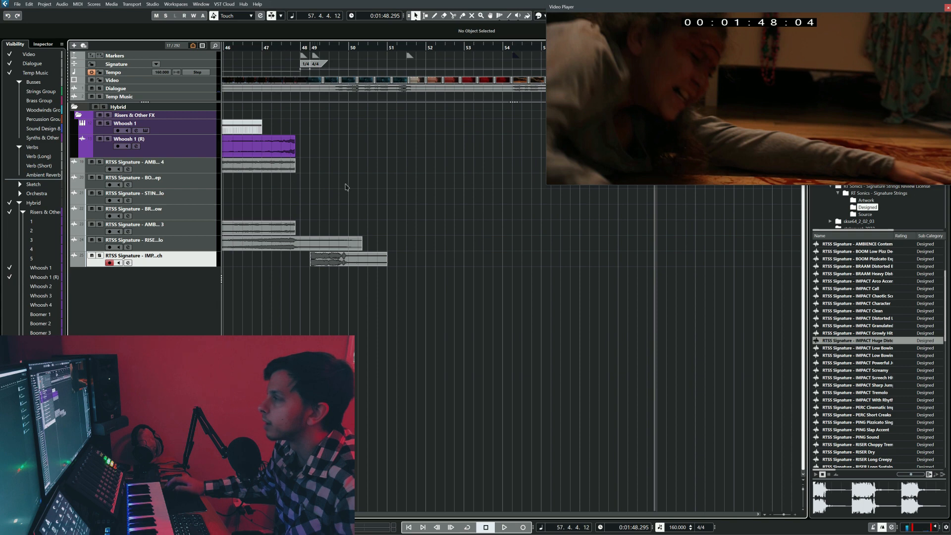
Copy the impact event to the picture cuts, placing one copy at 51.3.1 and another at 54.2.1 on the same track.
{"action": "scroll", "coordinate": [347, 187], "scroll_direction": "right", "scroll_amount": 1}
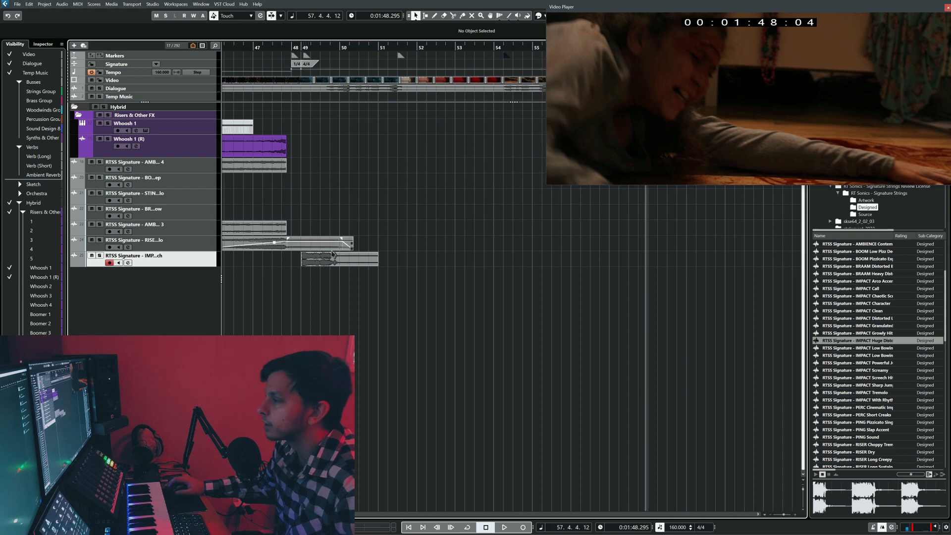
{"action": "left_click_drag", "start_coordinate": [332, 261], "coordinate": [429, 261]}
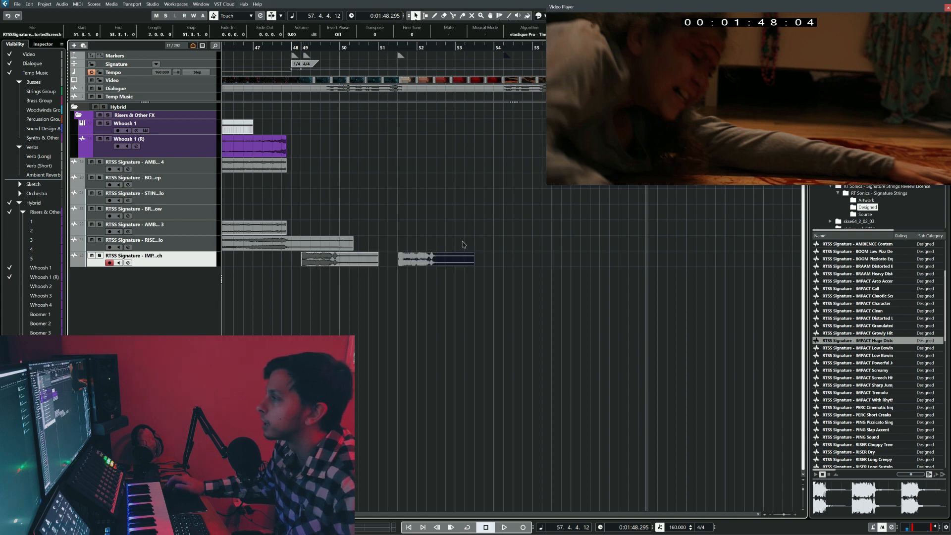
{"action": "scroll", "coordinate": [410, 248], "scroll_direction": "right", "scroll_amount": 7}
{"action": "left_click_drag", "start_coordinate": [359, 258], "coordinate": [468, 263]}
{"action": "scroll", "coordinate": [475, 237], "scroll_direction": "left", "scroll_amount": 4}
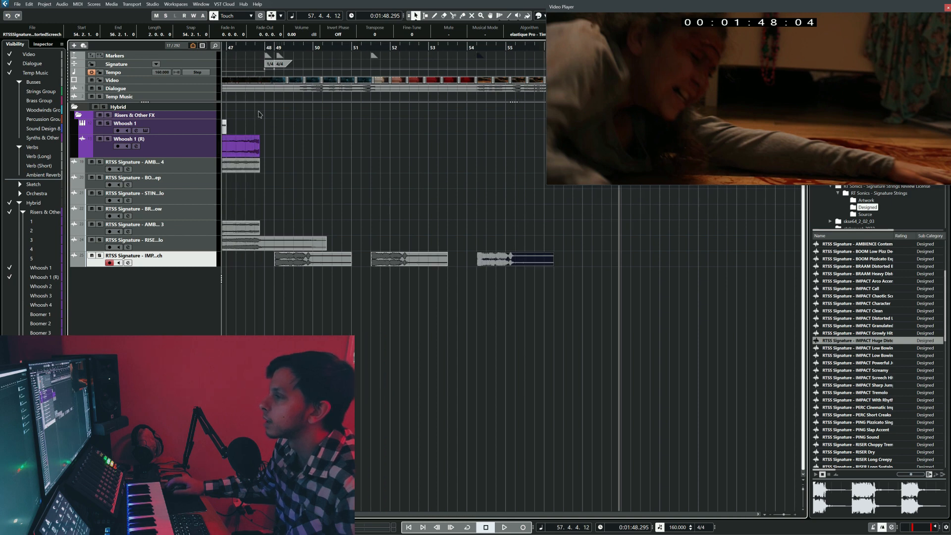
Play back from the end of the riser to about bar 55 to check the impact copies against the picture.
{"action": "scroll", "coordinate": [257, 129], "scroll_direction": "left", "scroll_amount": 8}
{"action": "left_click", "coordinate": [310, 115]}
{"action": "key", "text": "space"}
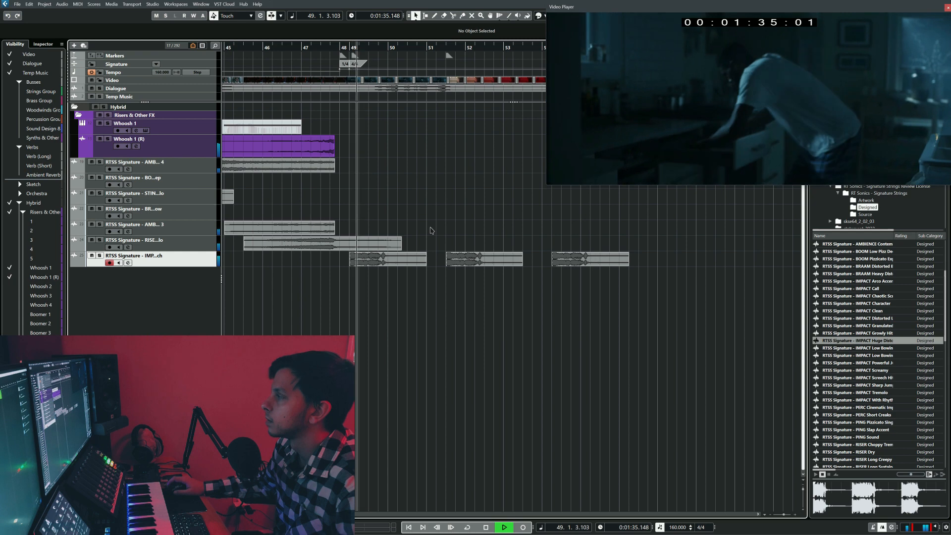
{"action": "scroll", "coordinate": [432, 218], "scroll_direction": "right", "scroll_amount": 2}
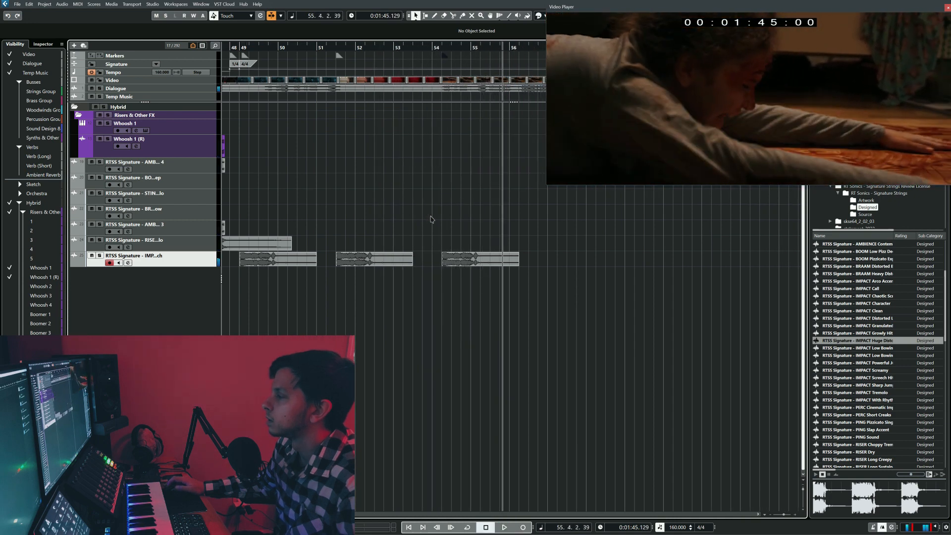
{"action": "scroll", "coordinate": [479, 350], "scroll_direction": "left", "scroll_amount": 3}
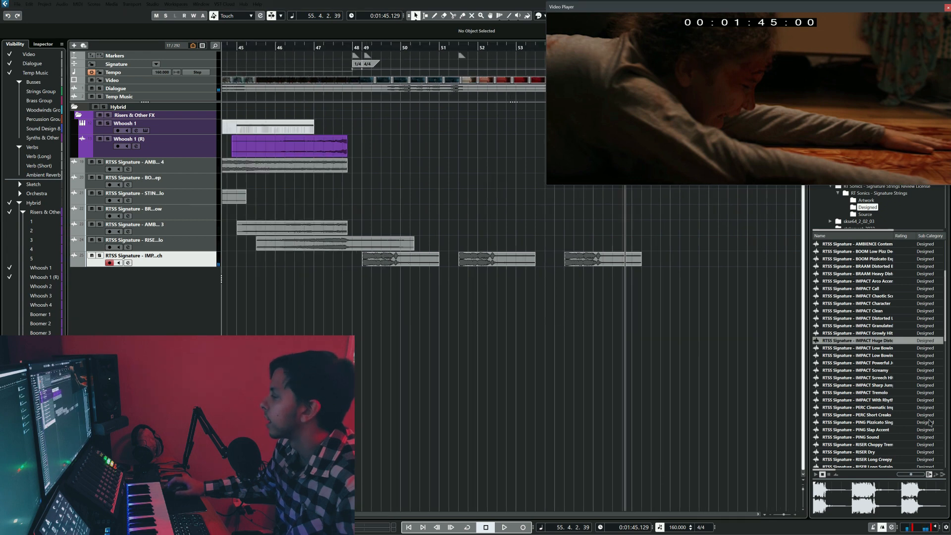
Browse the Designed samples and audition RISER Long Creepy, RISER Texture and the first SEQ Blood Sacrifice loop.
{"action": "scroll", "coordinate": [934, 429], "scroll_direction": "down", "scroll_amount": 10}
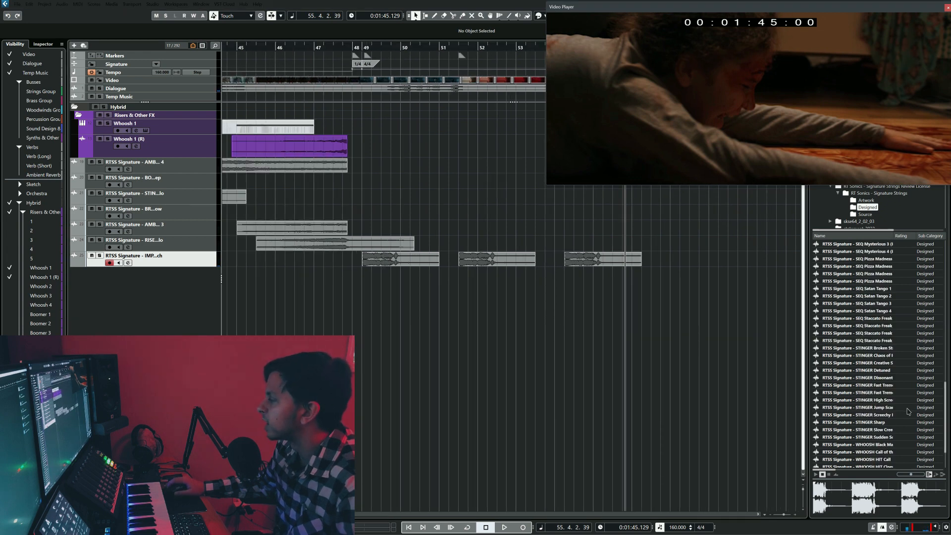
{"action": "scroll", "coordinate": [909, 411], "scroll_direction": "down", "scroll_amount": 2}
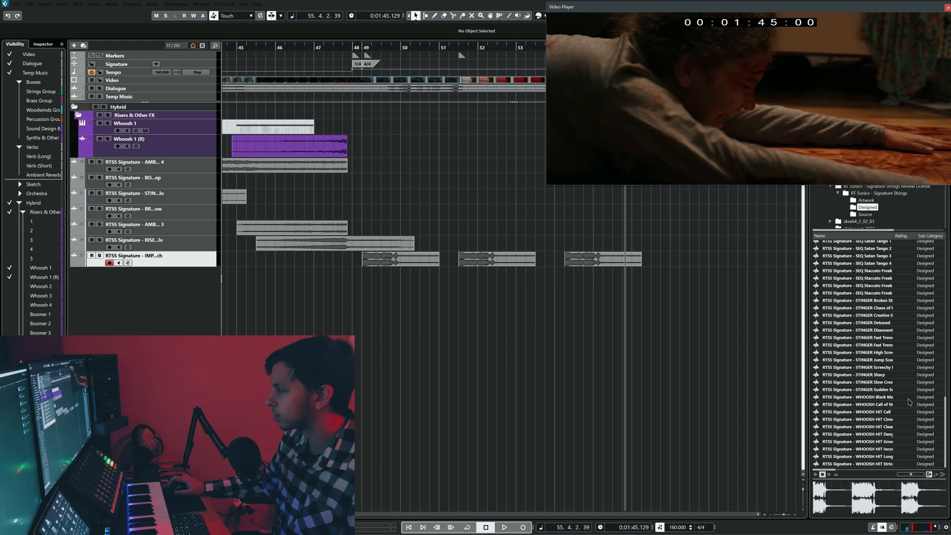
{"action": "scroll", "coordinate": [889, 411], "scroll_direction": "up", "scroll_amount": 10}
{"action": "left_click", "coordinate": [872, 415]}
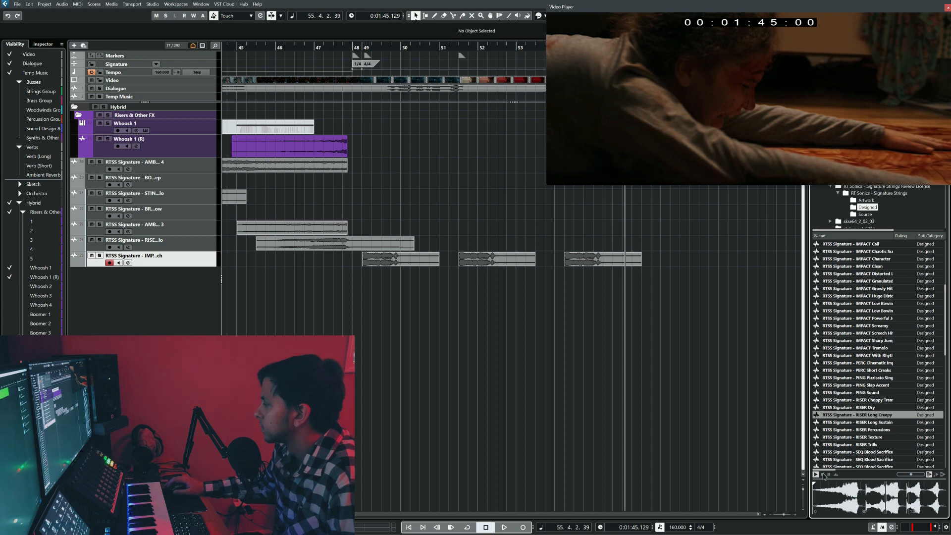
{"action": "left_click", "coordinate": [885, 437]}
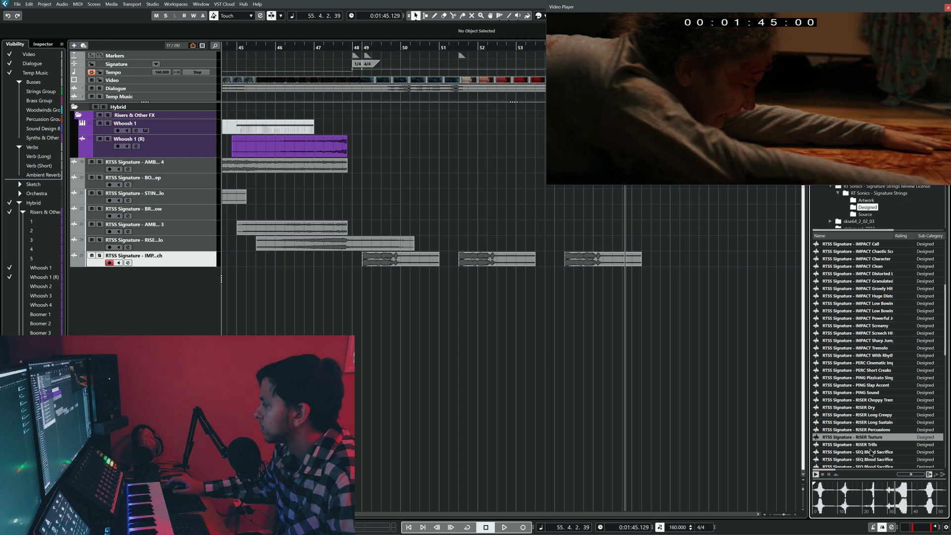
{"action": "scroll", "coordinate": [871, 452], "scroll_direction": "down", "scroll_amount": 2}
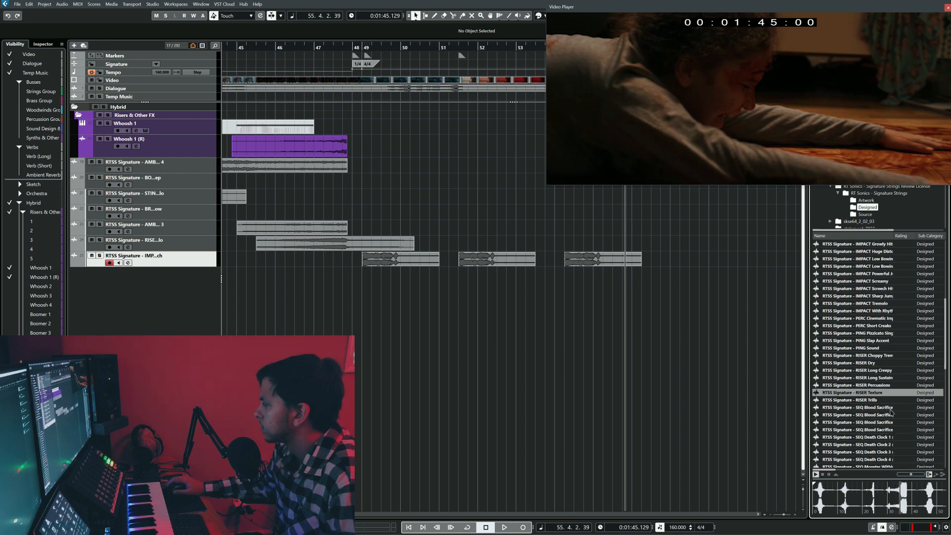
{"action": "left_click", "coordinate": [886, 407]}
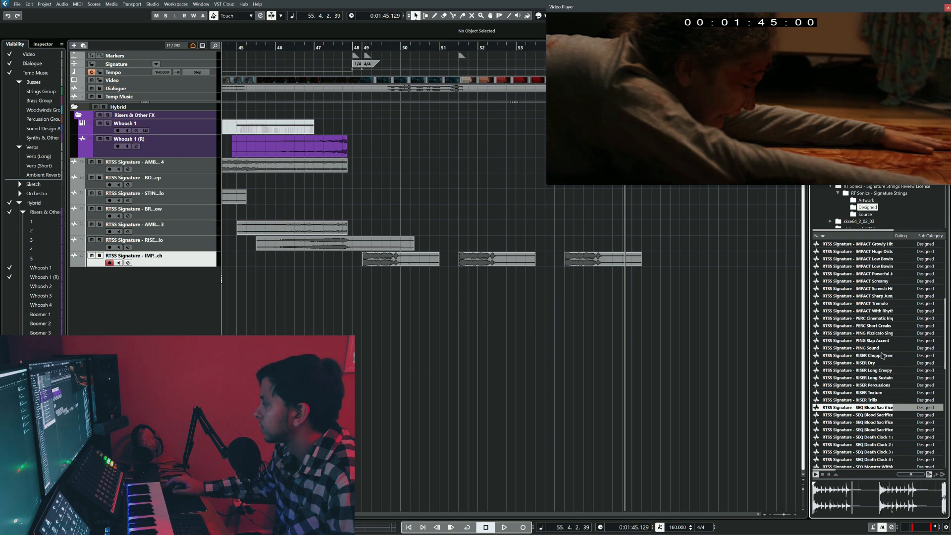
{"action": "scroll", "coordinate": [882, 355], "scroll_direction": "up", "scroll_amount": 2}
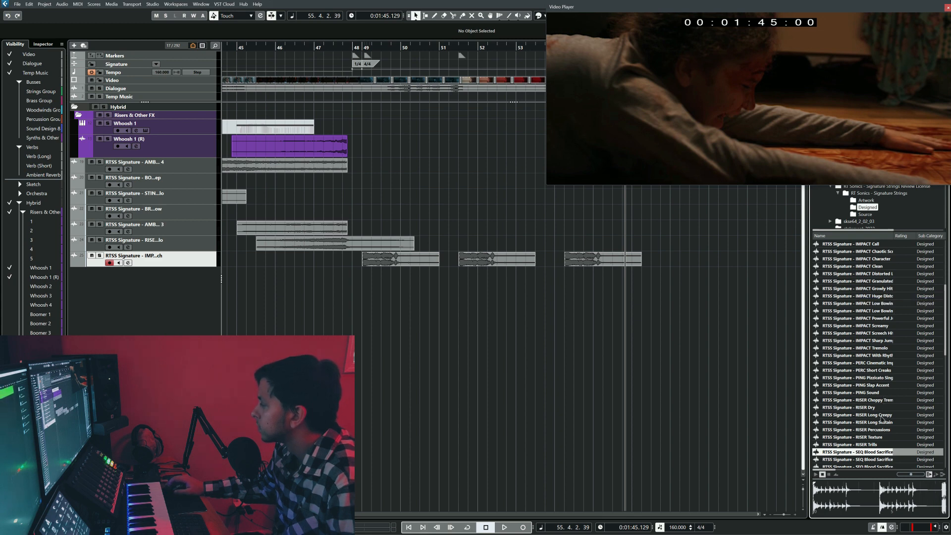
Audition the RISER Long Creepy sample again together with the picture, and stop both playback and preview.
{"action": "left_click", "coordinate": [881, 416]}
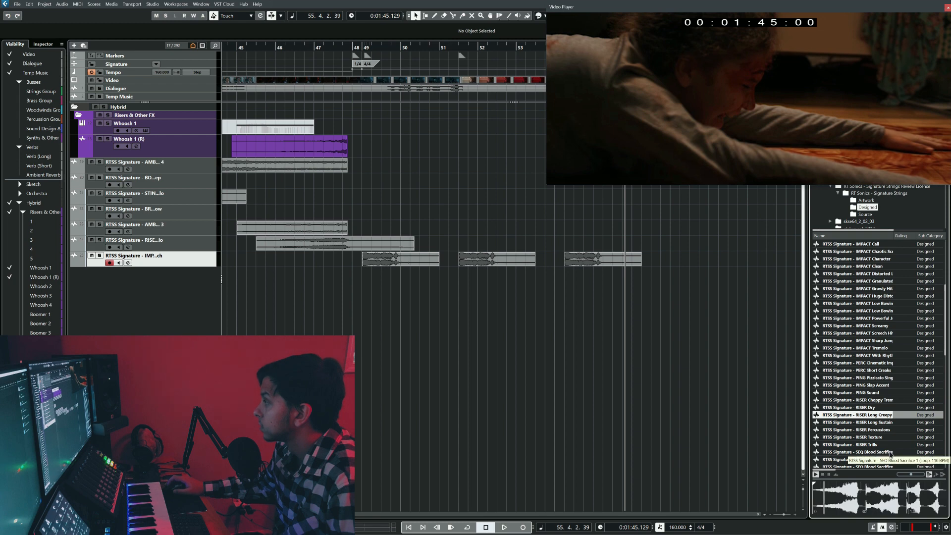
{"action": "left_click", "coordinate": [363, 226]}
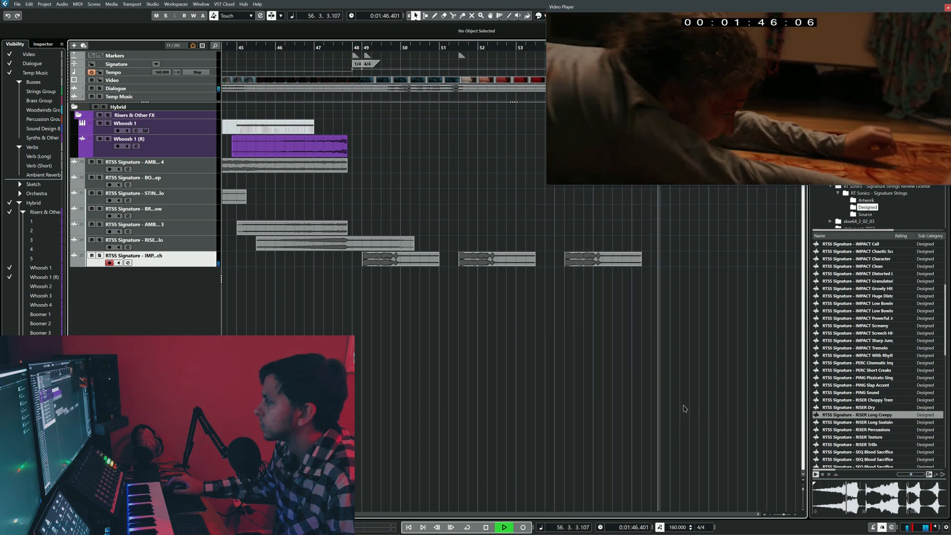
{"action": "key", "text": "space"}
{"action": "left_click", "coordinate": [823, 475]}
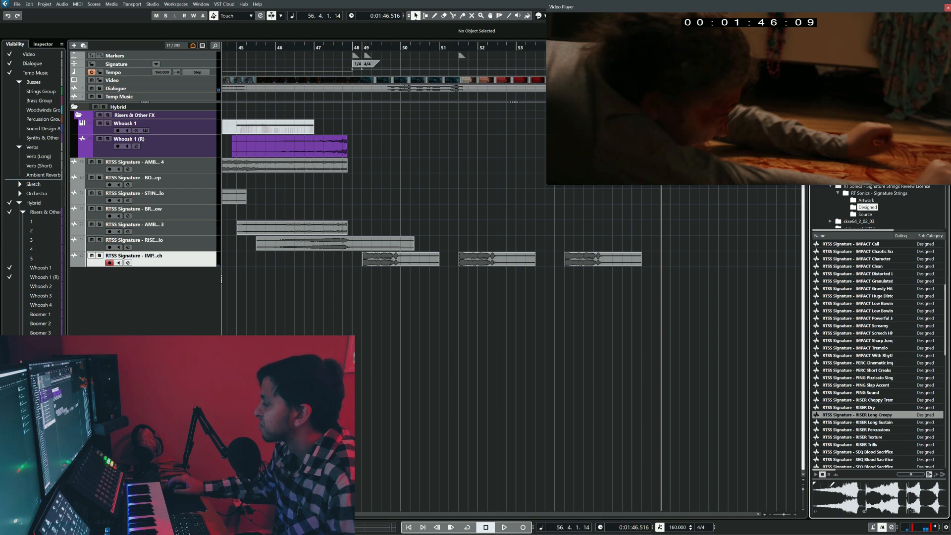
Place the RISER Long Creepy sample on a new audio track below the impacts at bar 49 and increase the track's height.
{"action": "left_click_drag", "start_coordinate": [874, 415], "coordinate": [812, 418]}
{"action": "left_click_drag", "start_coordinate": [366, 282], "coordinate": [366, 282]}
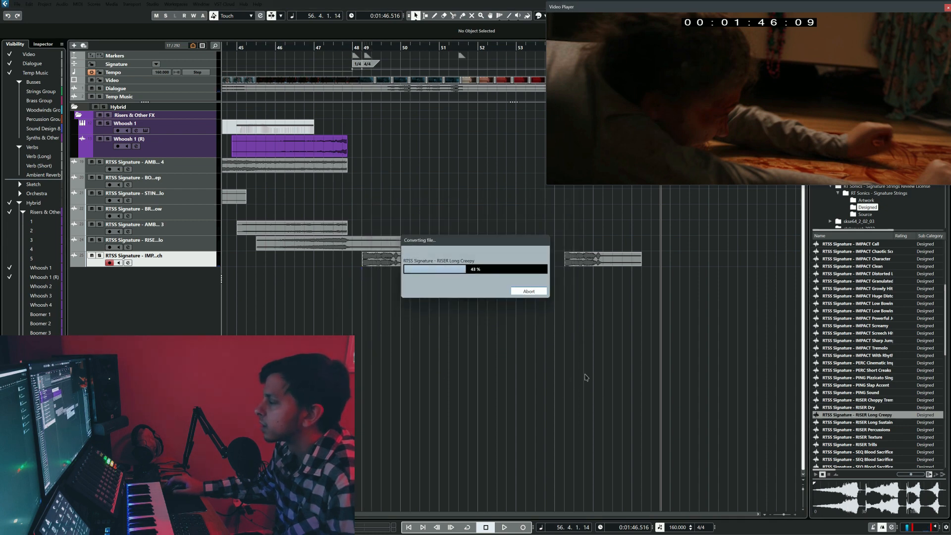
{"action": "key", "text": "g"}
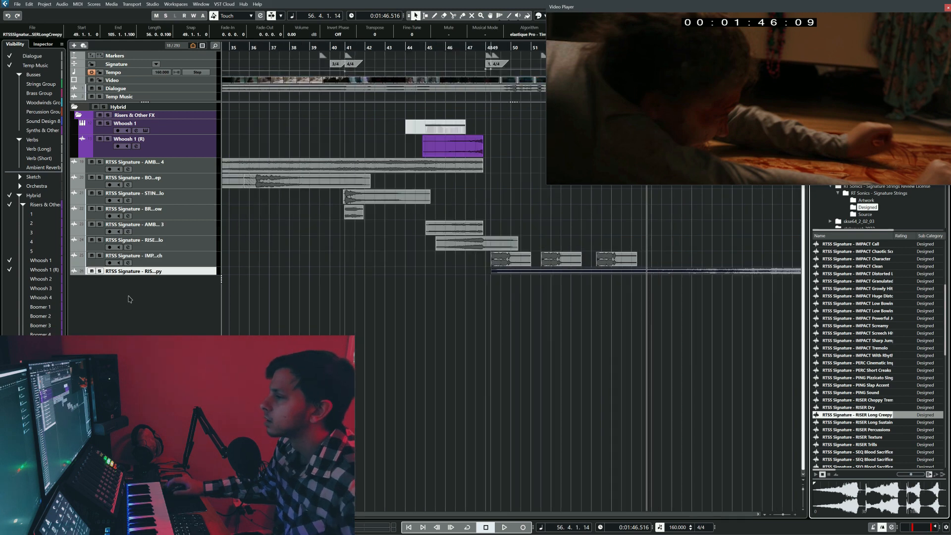
{"action": "left_click_drag", "start_coordinate": [203, 274], "coordinate": [203, 281]}
{"action": "scroll", "coordinate": [589, 304], "scroll_direction": "right", "scroll_amount": 8}
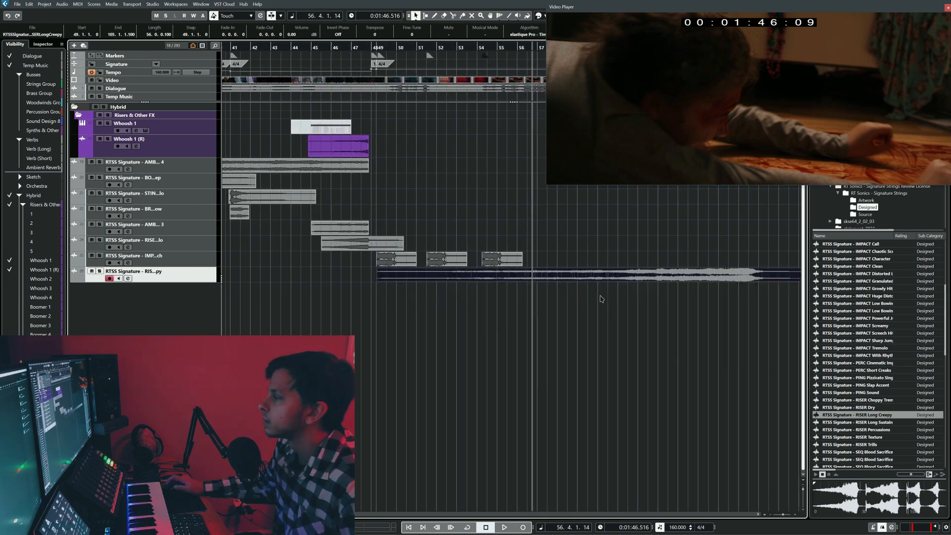
{"action": "scroll", "coordinate": [497, 210], "scroll_direction": "up", "scroll_amount": 2}
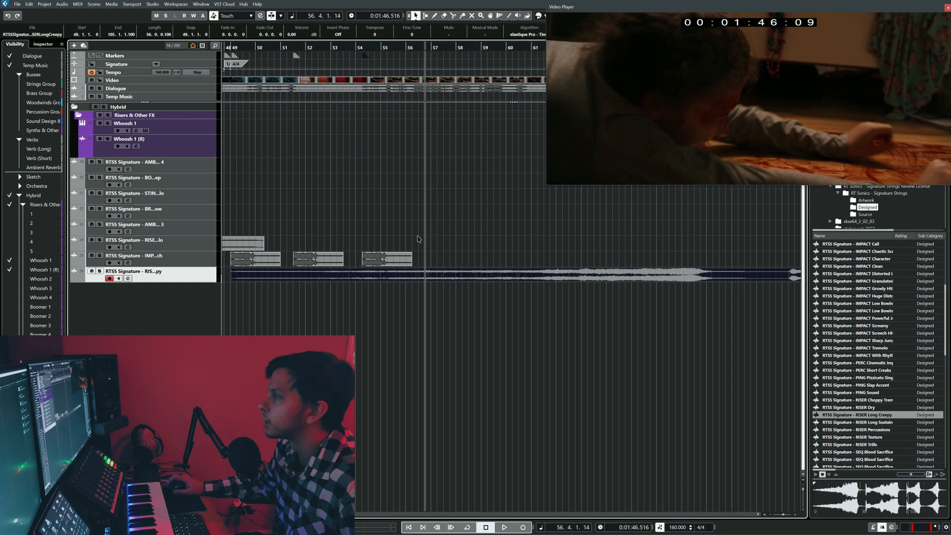
Play through the picture around bars 58 to 60 to locate the next cut the riser should lead into.
{"action": "left_click", "coordinate": [458, 47]}
{"action": "scroll", "coordinate": [470, 55], "scroll_direction": "right", "scroll_amount": 2}
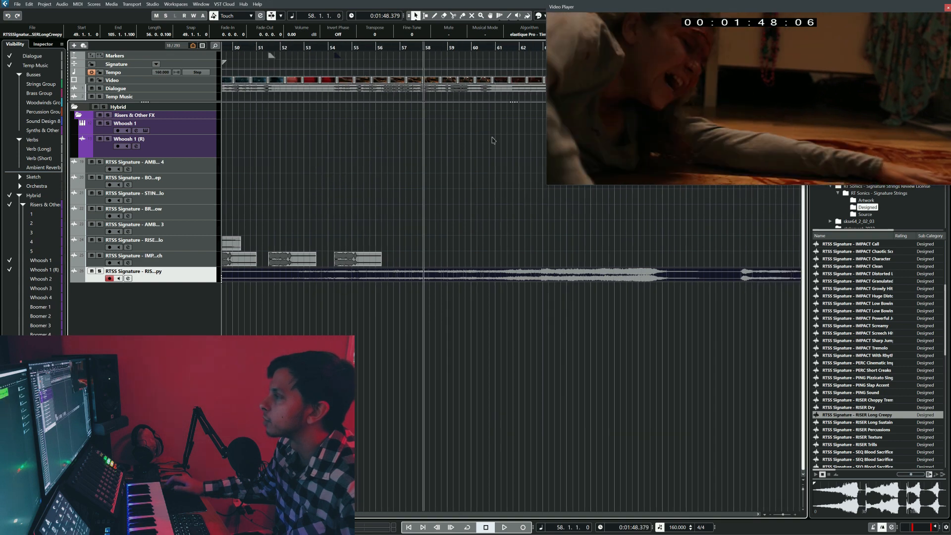
{"action": "left_click", "coordinate": [453, 48]}
{"action": "key", "text": "space"}
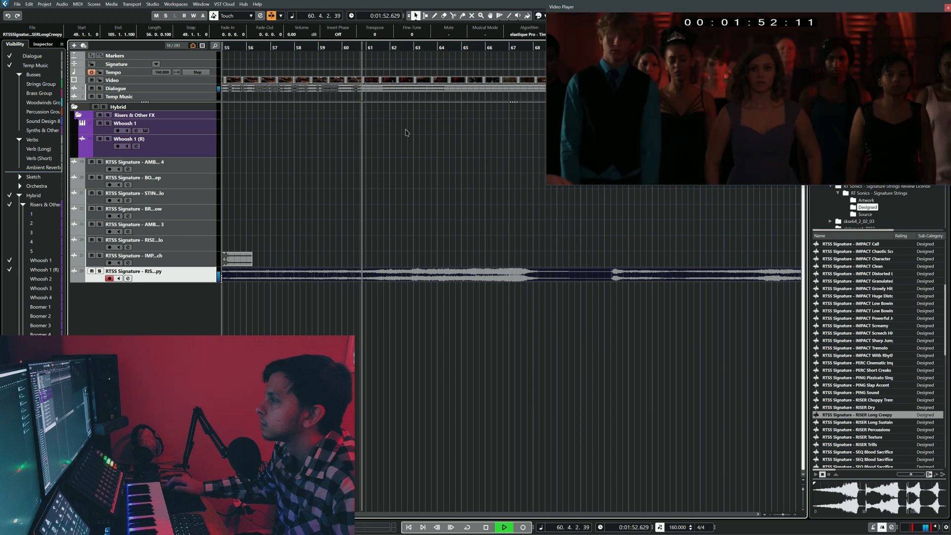
{"action": "key", "text": "space"}
{"action": "left_click", "coordinate": [304, 46]}
{"action": "key", "text": "space"}
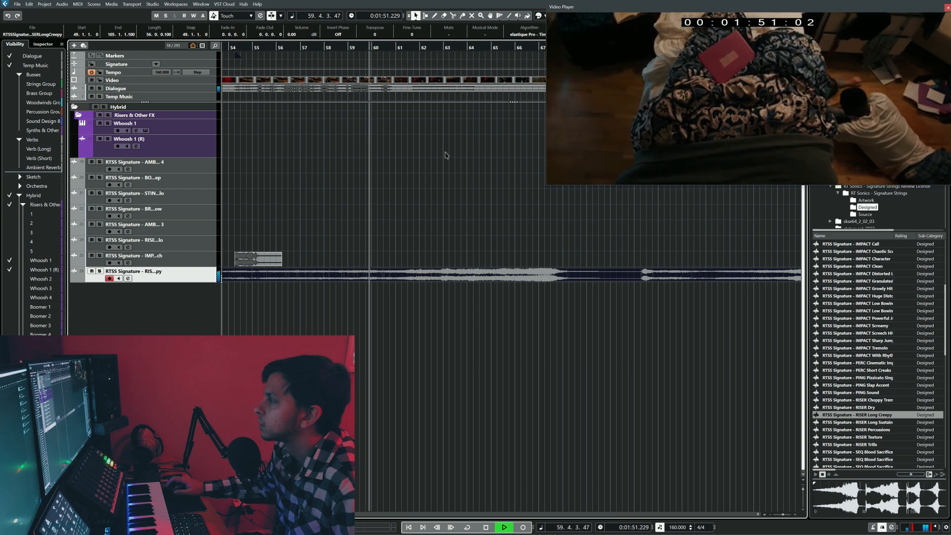
{"action": "key", "text": "space"}
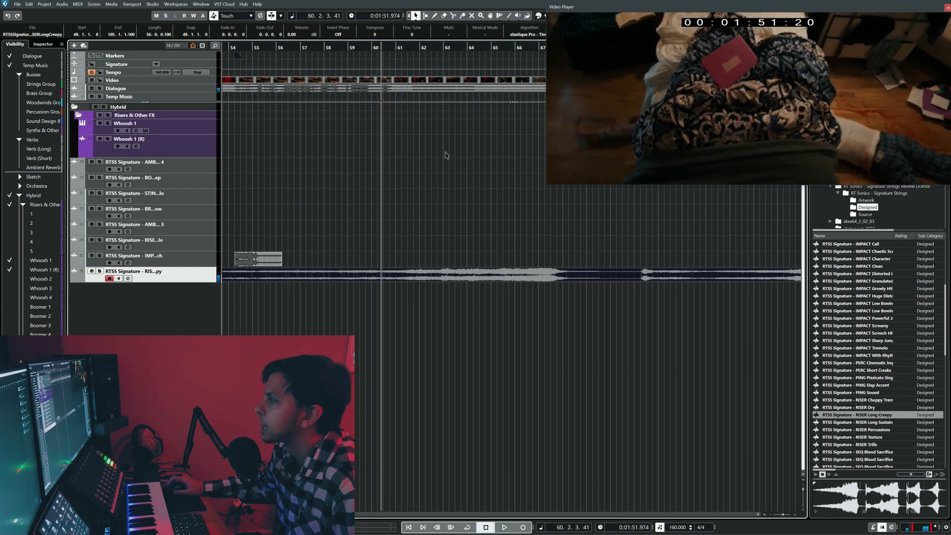
Add a marker at bar 60 on the marker track and play back up to it to check its timing against the picture.
{"action": "left_click", "coordinate": [351, 48]}
{"action": "key", "text": "space"}
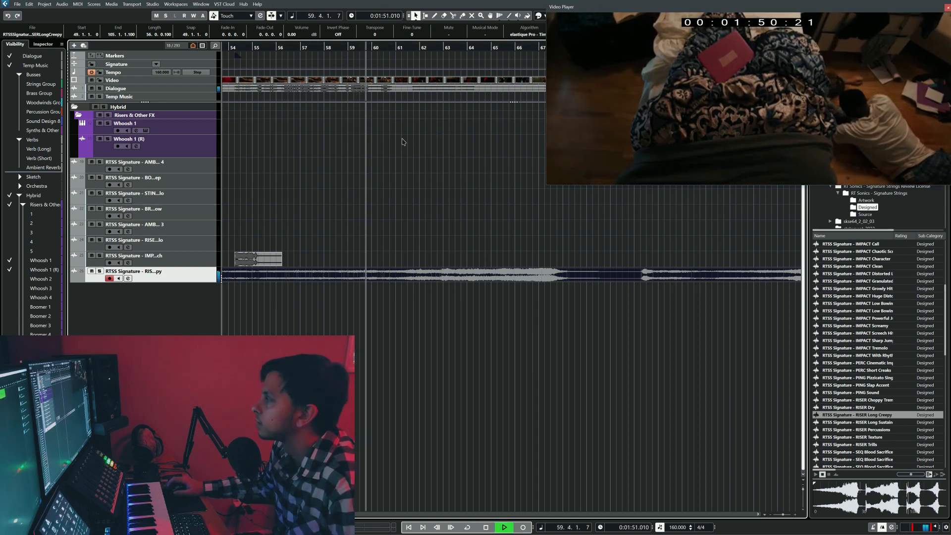
{"action": "key", "text": "space"}
{"action": "right_click", "coordinate": [402, 142]}
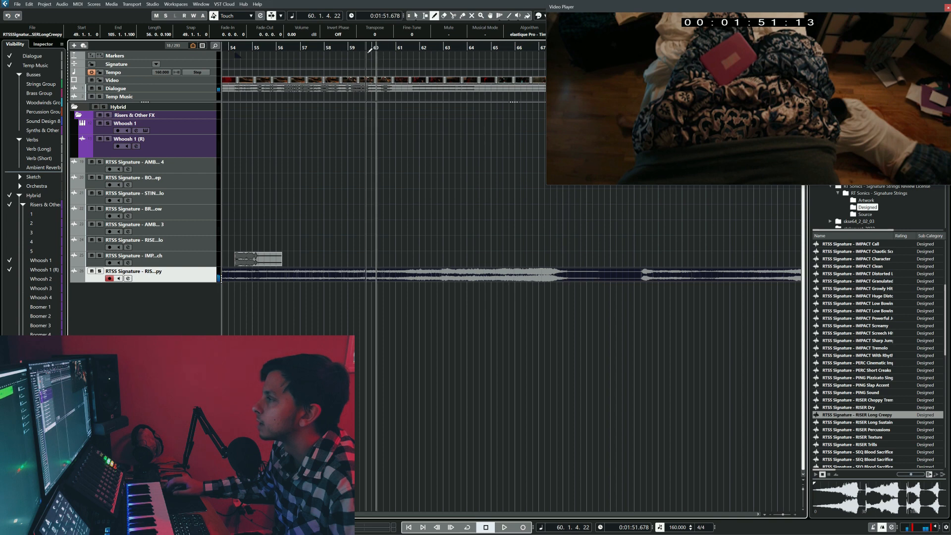
{"action": "left_click", "coordinate": [378, 53]}
{"action": "right_click", "coordinate": [402, 151]}
{"action": "left_click", "coordinate": [403, 152]}
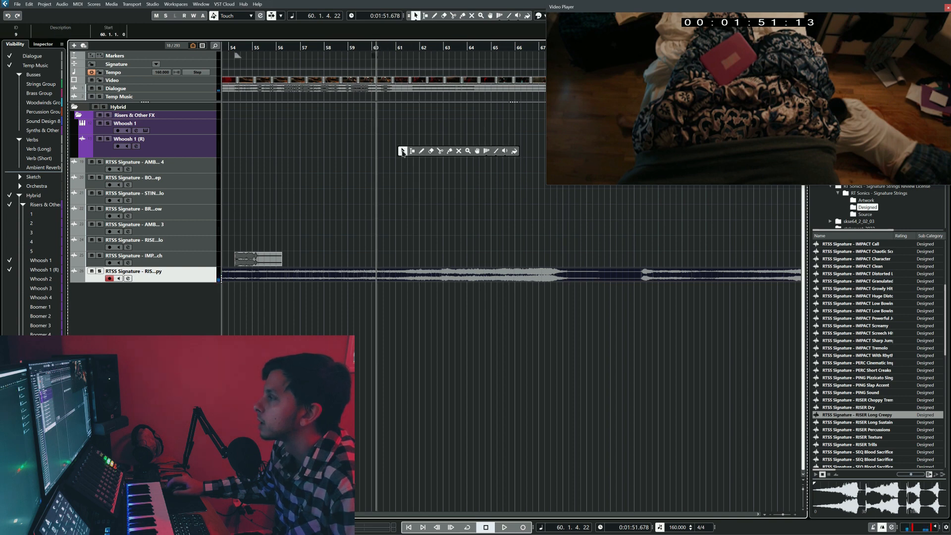
{"action": "left_click", "coordinate": [352, 47]}
{"action": "key", "text": "space"}
{"action": "key", "text": "space"}
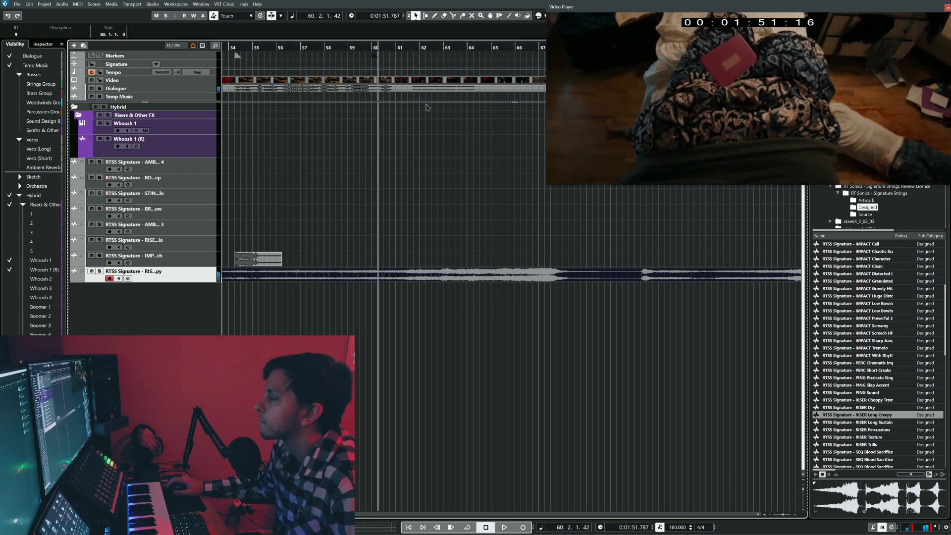
Move the Long Creepy riser earlier so its first swell ends at the bar 60 marker, starting at 43.2.1.119.
{"action": "scroll", "coordinate": [544, 239], "scroll_direction": "down", "scroll_amount": 2}
{"action": "scroll", "coordinate": [526, 238], "scroll_direction": "left", "scroll_amount": 5}
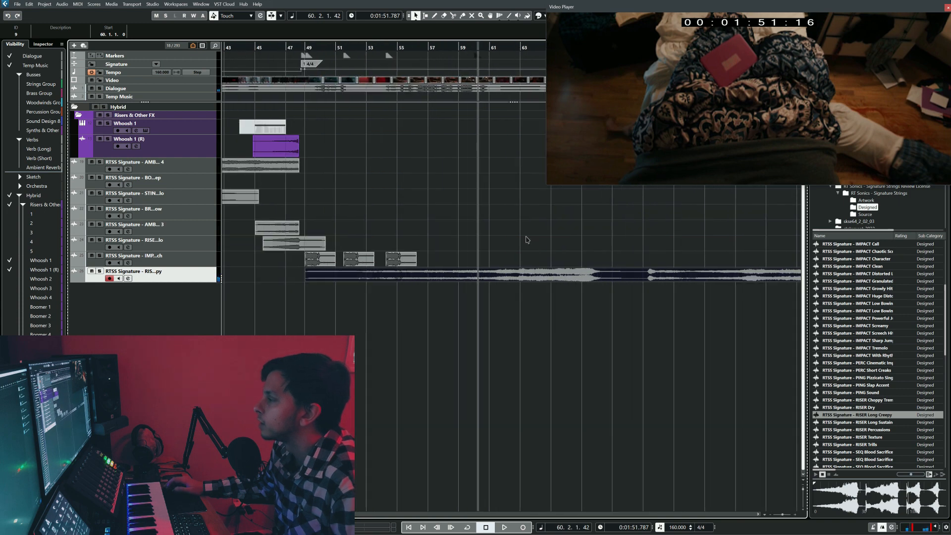
{"action": "left_click_drag", "start_coordinate": [706, 276], "coordinate": [630, 277]}
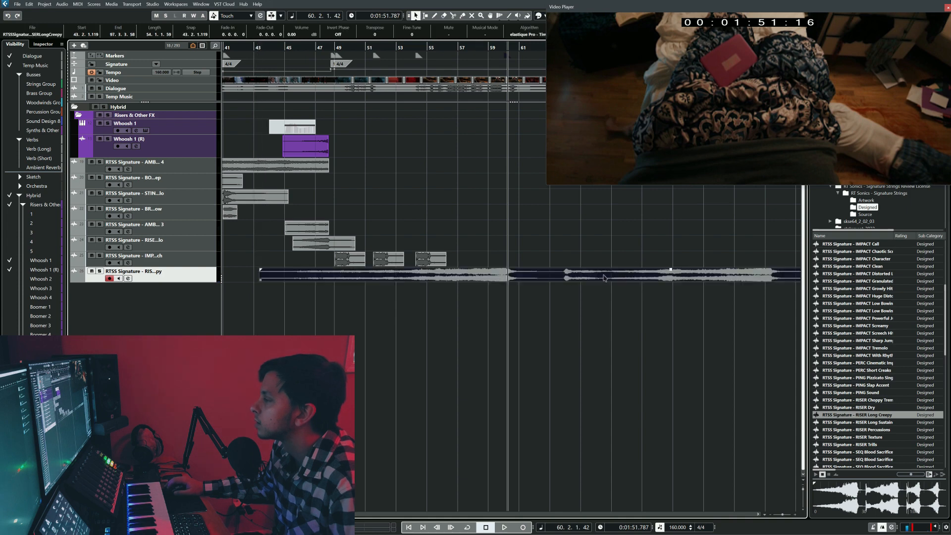
Trim the Long Creepy riser to run from just before bar 49 to bar 63, with a fade-in of about 8 bars.
{"action": "left_click", "coordinate": [555, 275], "text": "alt"}
{"action": "left_click", "coordinate": [589, 270]}
{"action": "key", "text": "Delete"}
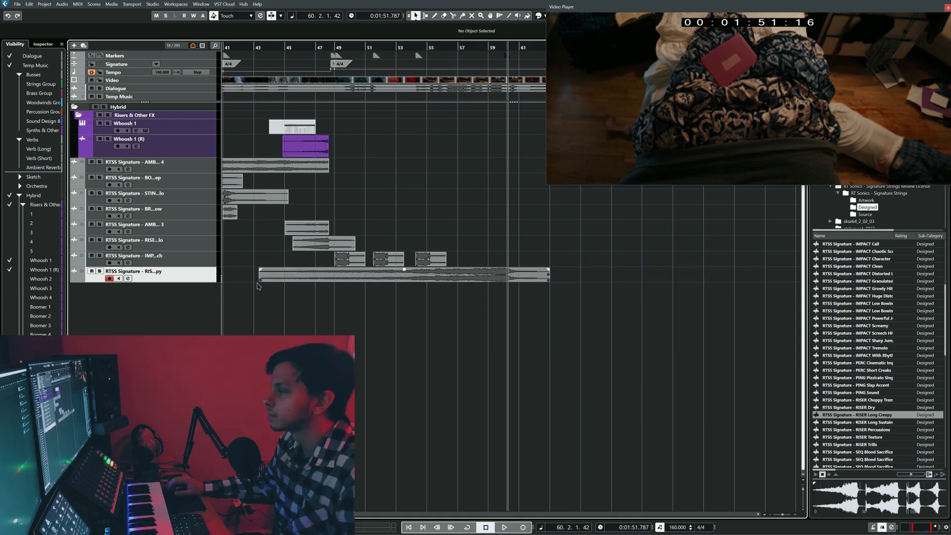
{"action": "left_click_drag", "start_coordinate": [258, 280], "coordinate": [334, 279]}
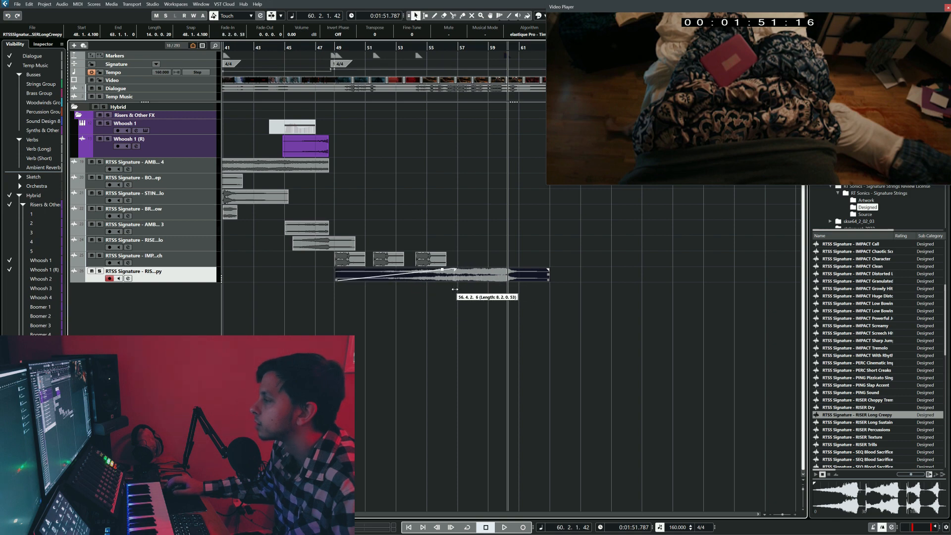
Play back from just before bar 48 to bar 61 to check the trimmed riser with the impacts and the picture.
{"action": "left_click", "coordinate": [324, 214]}
{"action": "key", "text": "space"}
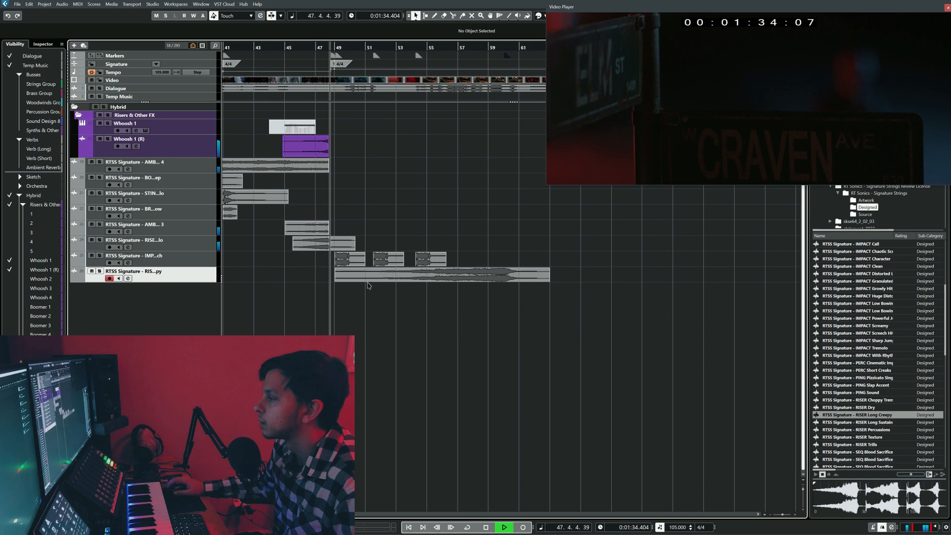
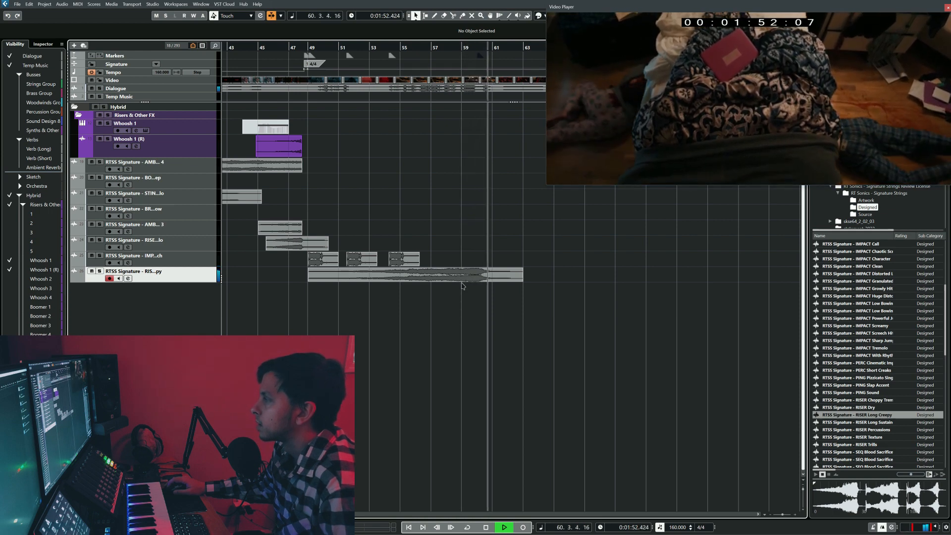
{"action": "key", "text": "space"}
{"action": "key", "text": "h"}
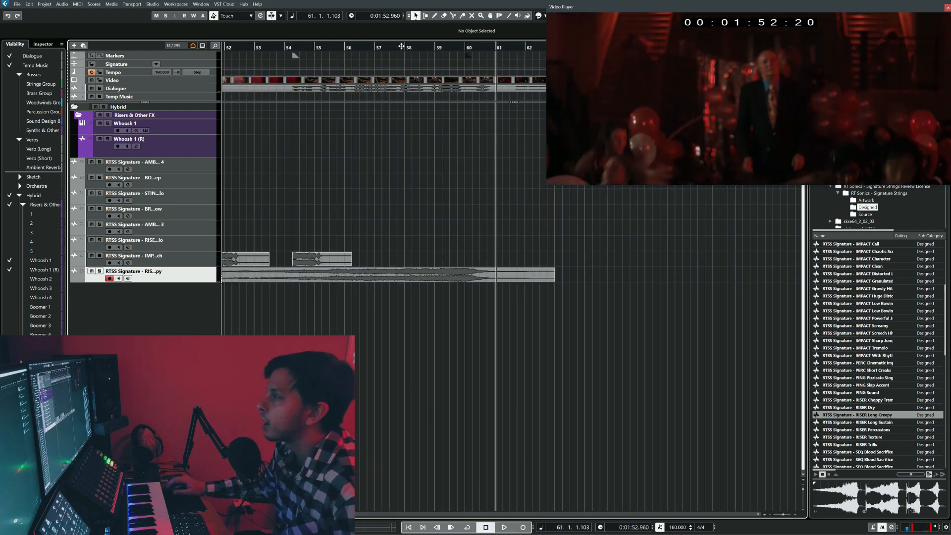
Play back repeatedly from around bar 58 to check the Long Creepy riser's swell and cut-off against the picture.
{"action": "left_click", "coordinate": [404, 47]}
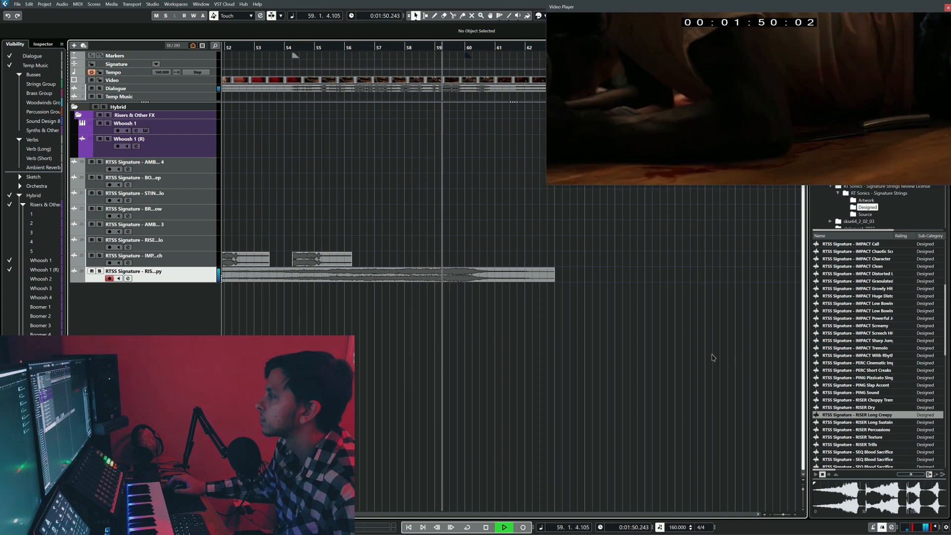
{"action": "key", "text": "space"}
{"action": "left_click", "coordinate": [430, 48]}
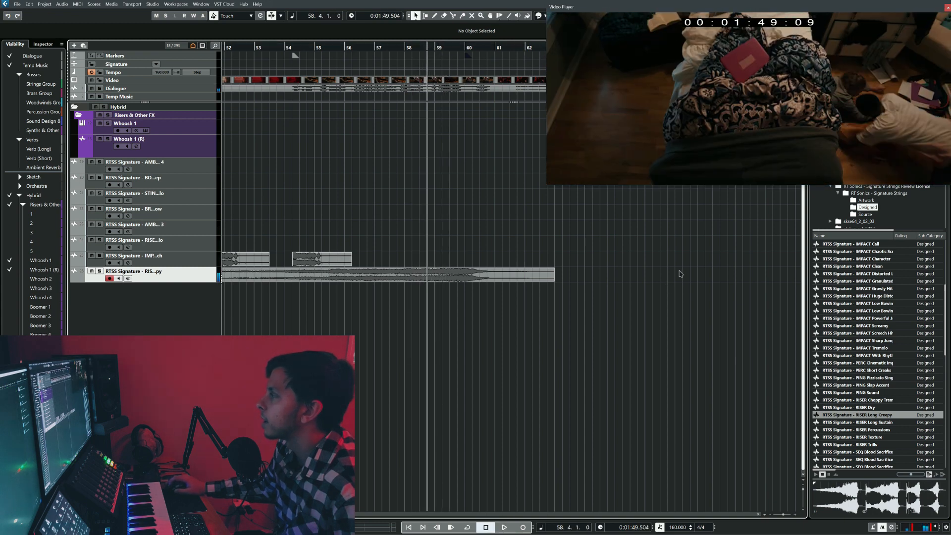
{"action": "key", "text": "space"}
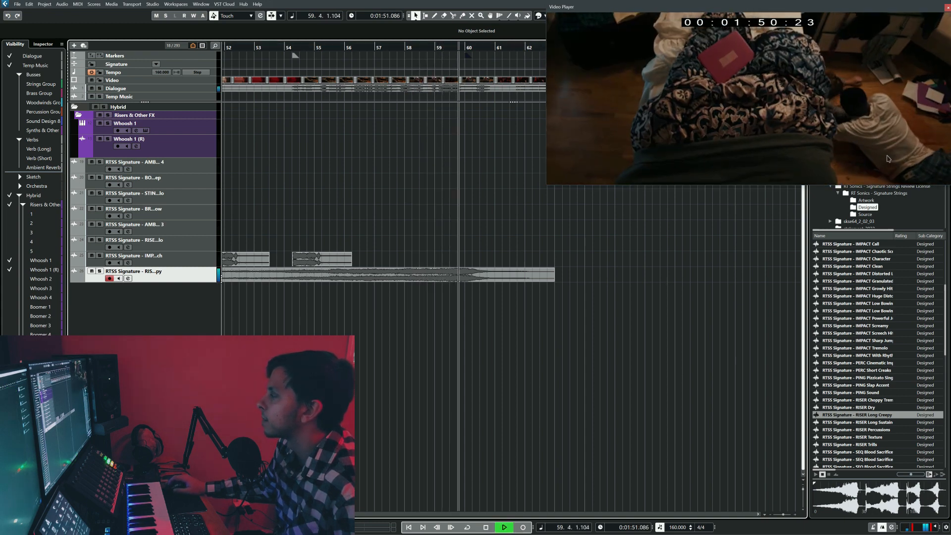
{"action": "key", "text": "space"}
{"action": "left_click", "coordinate": [430, 48]}
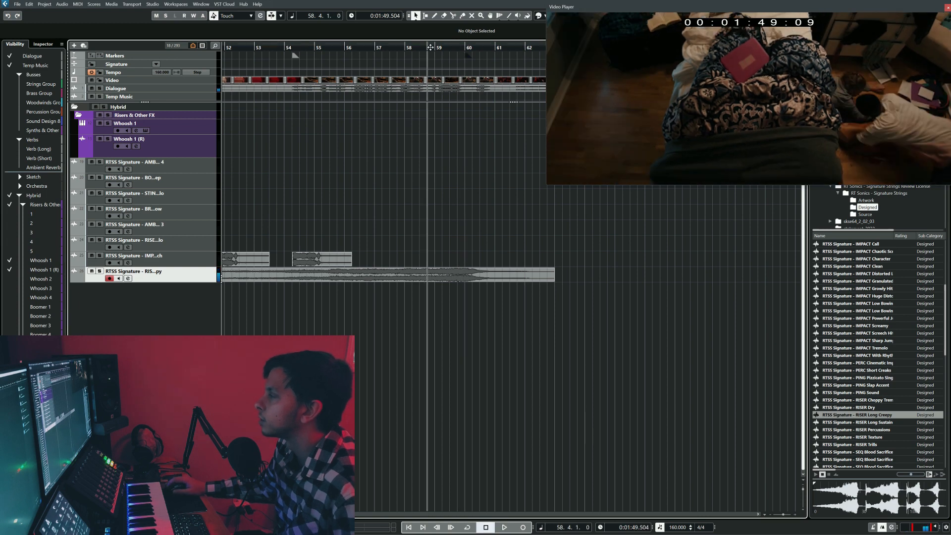
{"action": "left_click", "coordinate": [421, 47]}
Split the Long Creepy riser between bars 59 and 60 into short stuttering fragments with gaps between them, and play back the result.
{"action": "key", "text": "3"}
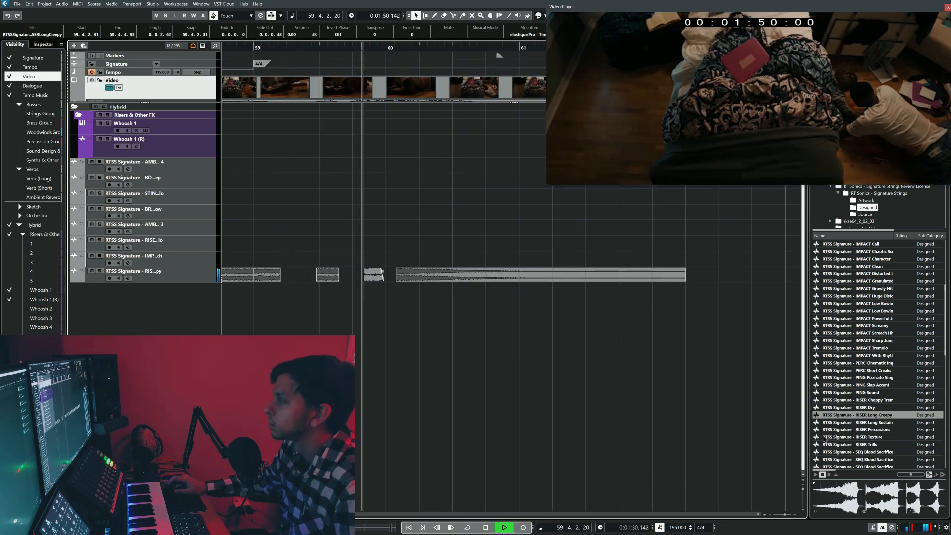
{"action": "scroll", "coordinate": [621, 347], "scroll_direction": "left", "scroll_amount": 6}
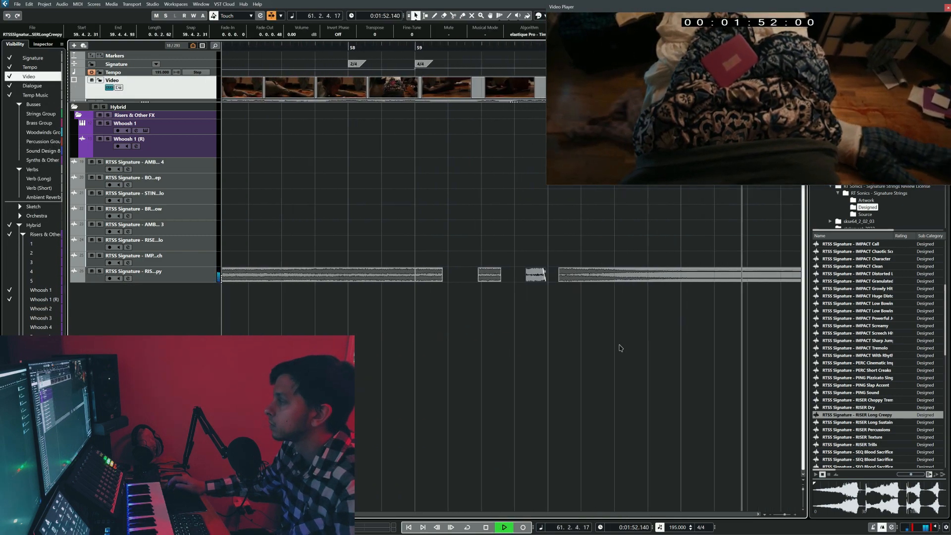
{"action": "key", "text": "space"}
{"action": "scroll", "coordinate": [634, 334], "scroll_direction": "right", "scroll_amount": 2}
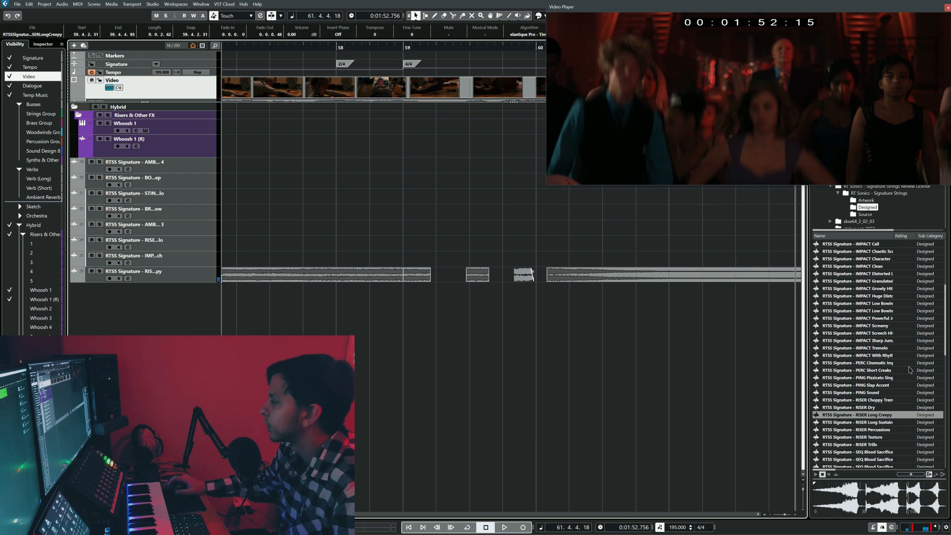
Audition the Designed impact samples, including Screamy, Low Bowing, Granulated, Growly, Character and Chaotic, plus the BRAAM Distorted sample.
{"action": "scroll", "coordinate": [897, 350], "scroll_direction": "right", "scroll_amount": 1}
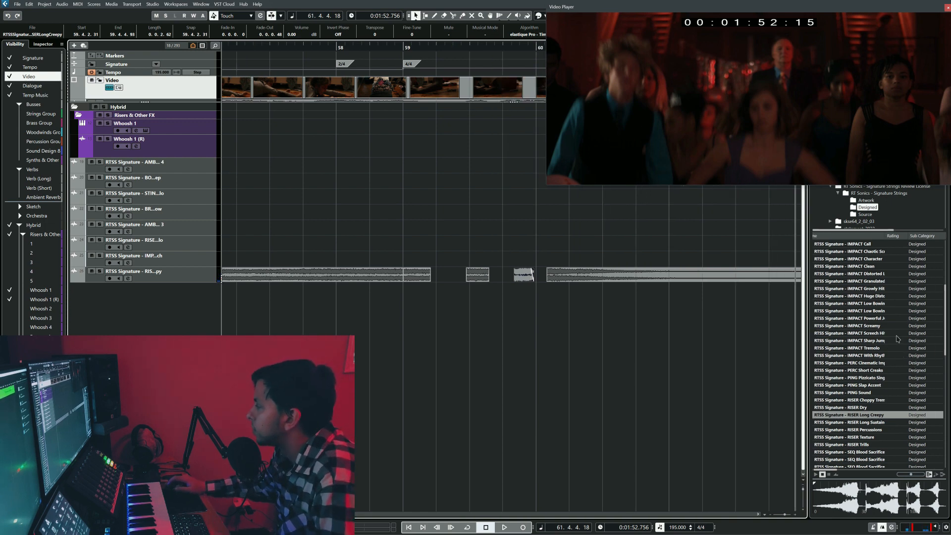
{"action": "scroll", "coordinate": [897, 340], "scroll_direction": "left", "scroll_amount": 1}
{"action": "left_click", "coordinate": [883, 327]}
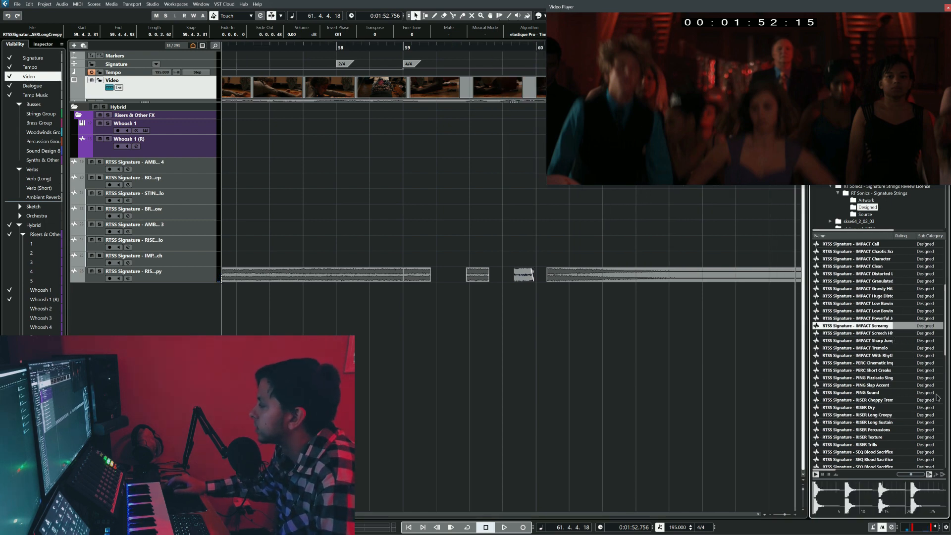
{"action": "left_click", "coordinate": [884, 304]}
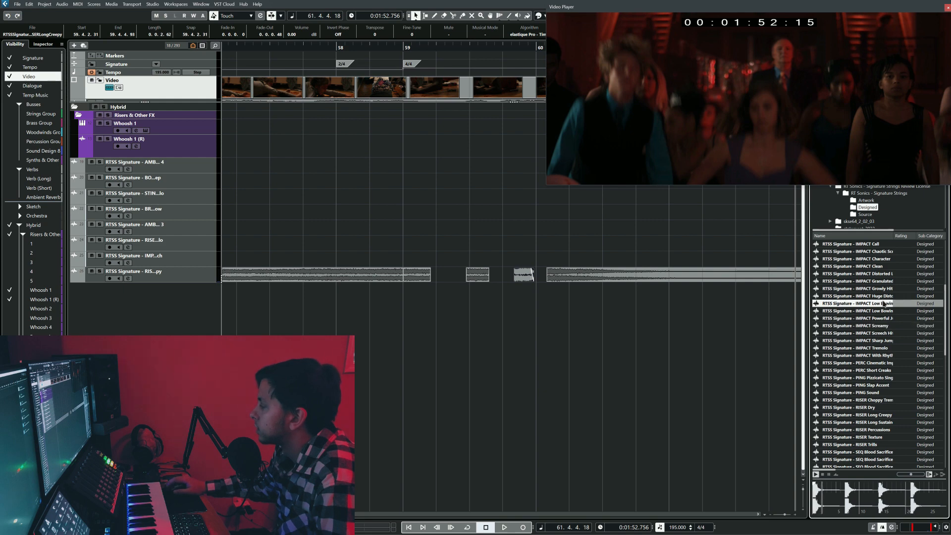
{"action": "left_click", "coordinate": [891, 283]}
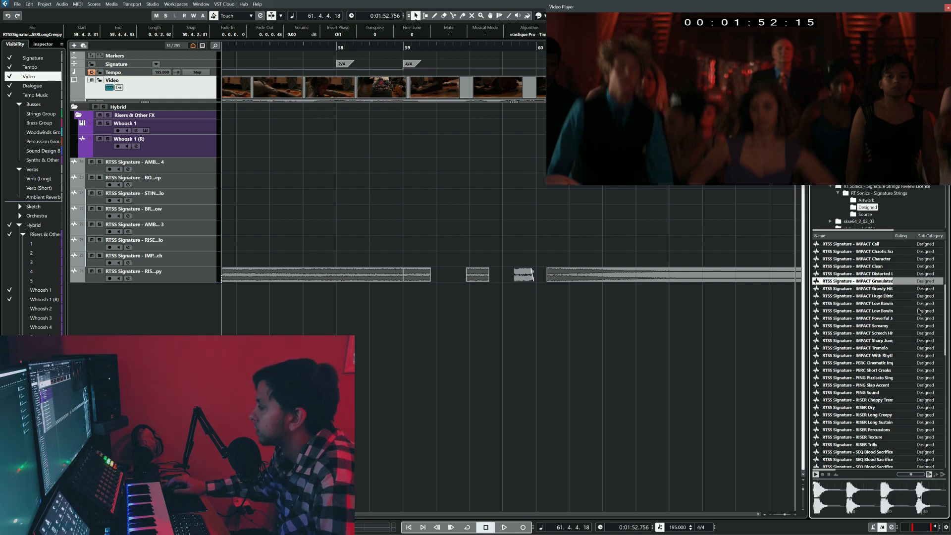
{"action": "left_click", "coordinate": [894, 289]}
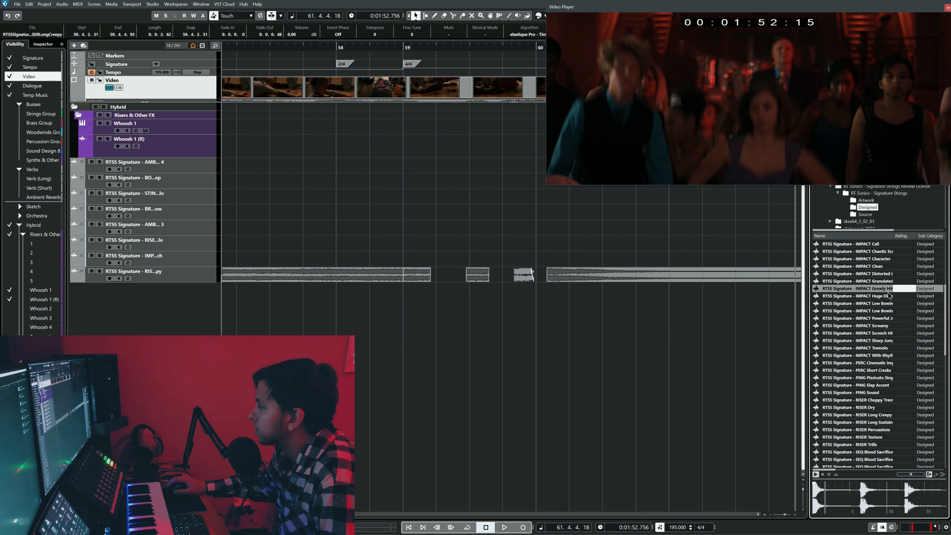
{"action": "left_click", "coordinate": [891, 311]}
{"action": "left_click", "coordinate": [889, 259]}
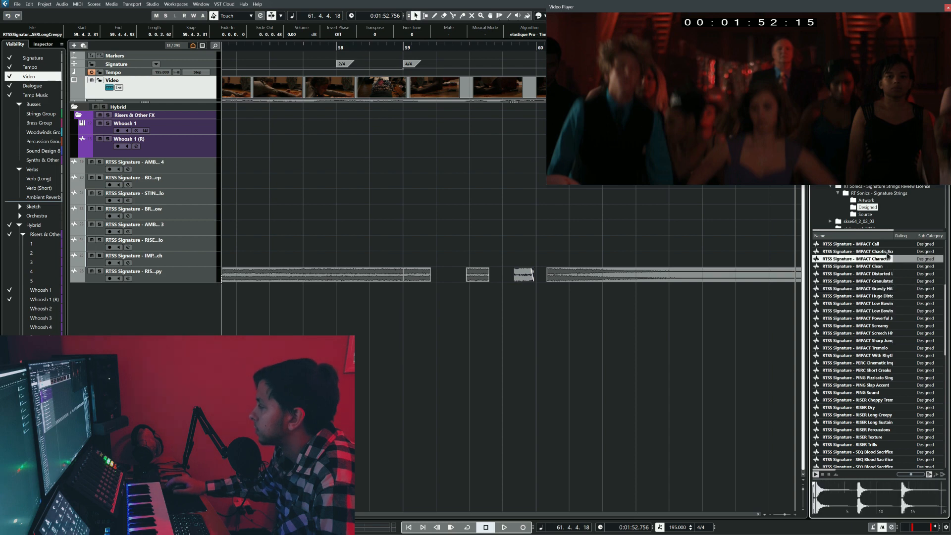
{"action": "left_click", "coordinate": [888, 251]}
{"action": "scroll", "coordinate": [912, 297], "scroll_direction": "up", "scroll_amount": 2}
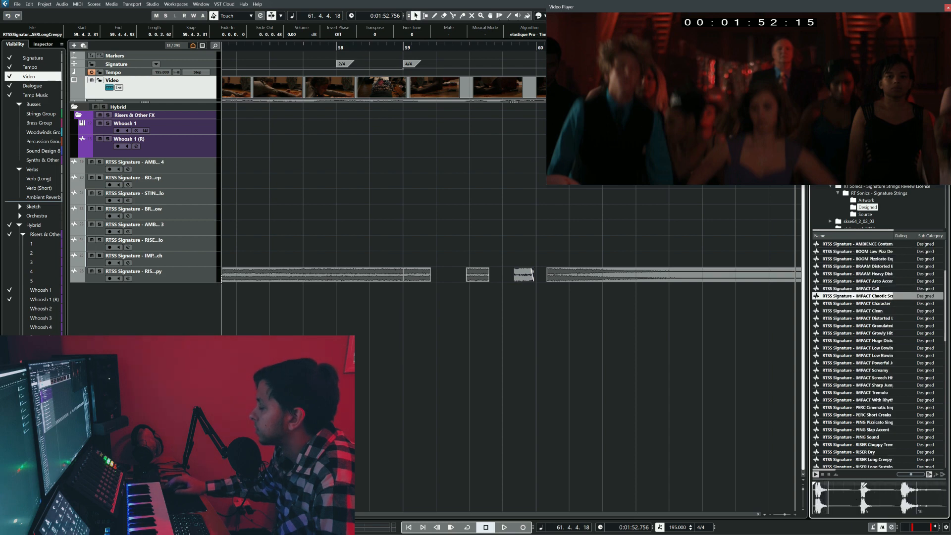
{"action": "left_click", "coordinate": [886, 266]}
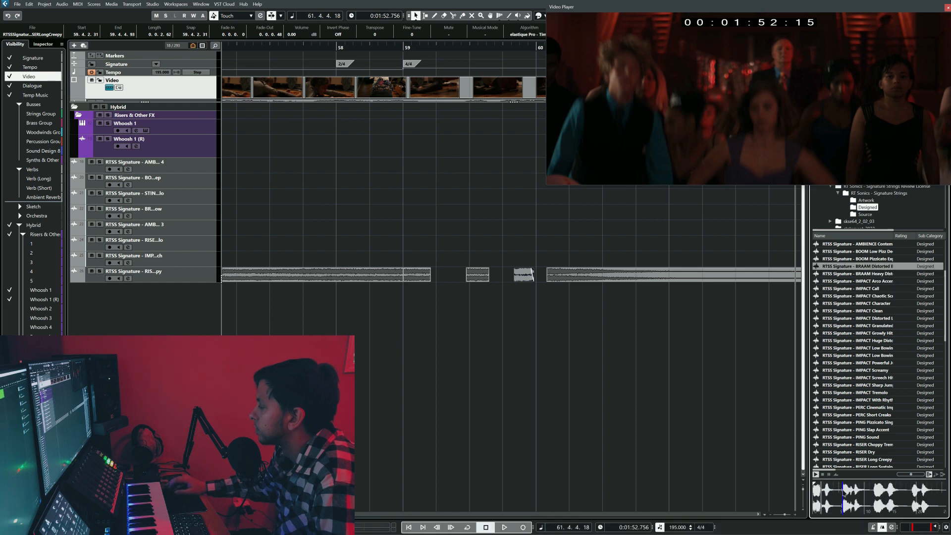
Import BRAAM Heavy Distorted onto a new track at bar 60, converted to the project sample rate, and nudge its start to 60.1.1.118.
{"action": "left_click", "coordinate": [886, 274]}
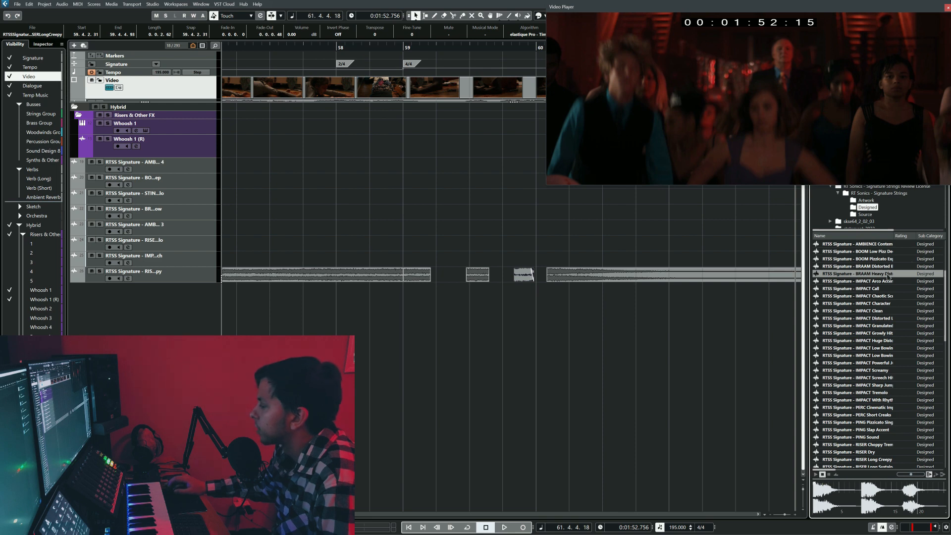
{"action": "left_click_drag", "start_coordinate": [646, 369], "coordinate": [556, 291]}
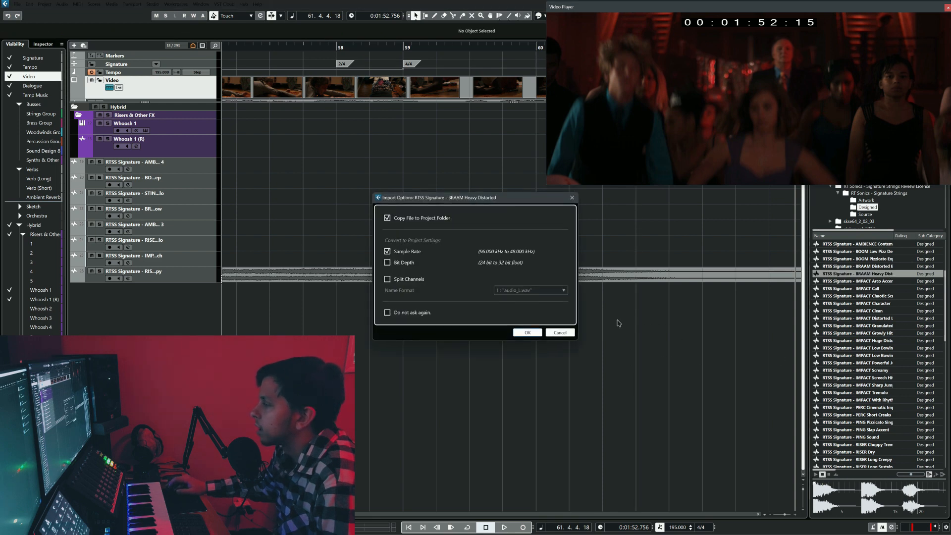
{"action": "key", "text": "Return"}
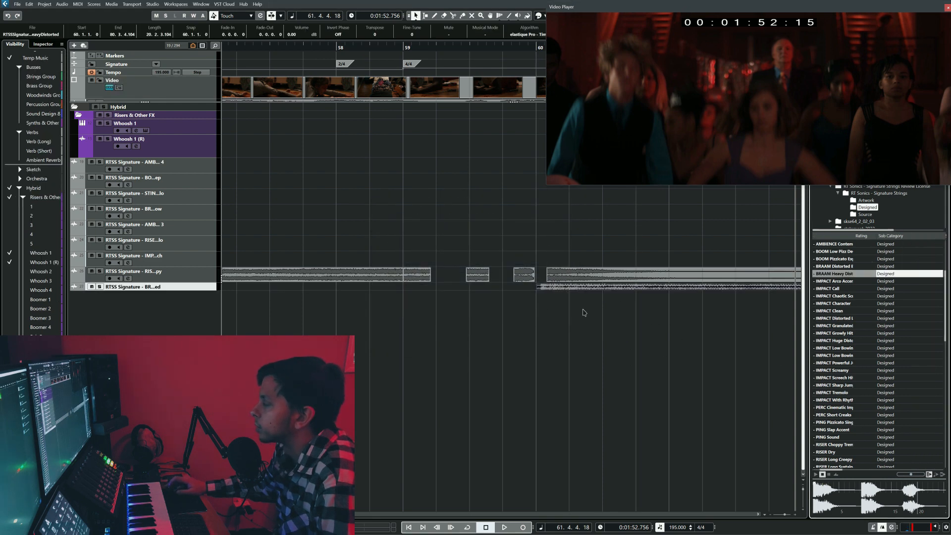
{"action": "left_click_drag", "start_coordinate": [569, 290], "coordinate": [572, 289]}
Play back across bar 60 to check the new Heavy Distorted braam against the riser and picture.
{"action": "left_click", "coordinate": [293, 184]}
{"action": "key", "text": "space"}
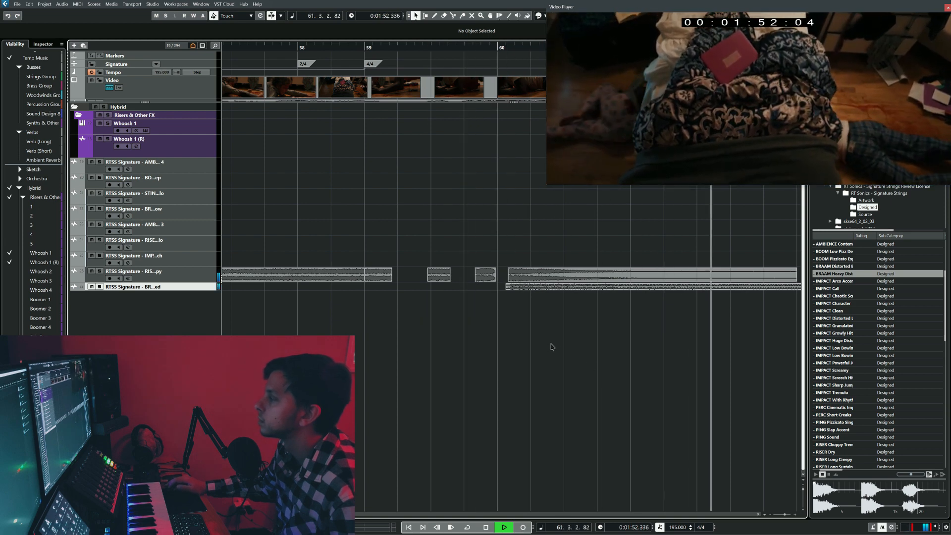
{"action": "key", "text": "g"}
{"action": "key", "text": "space"}
Add a long fade-out to the Long Creepy riser's last segment, ending just after bar 62.
{"action": "mouse_move", "coordinate": [625, 275]}
{"action": "left_mouse_down"}
{"action": "mouse_move", "coordinate": [563, 276]}
{"action": "mouse_move", "coordinate": [627, 272]}
{"action": "left_mouse_up"}
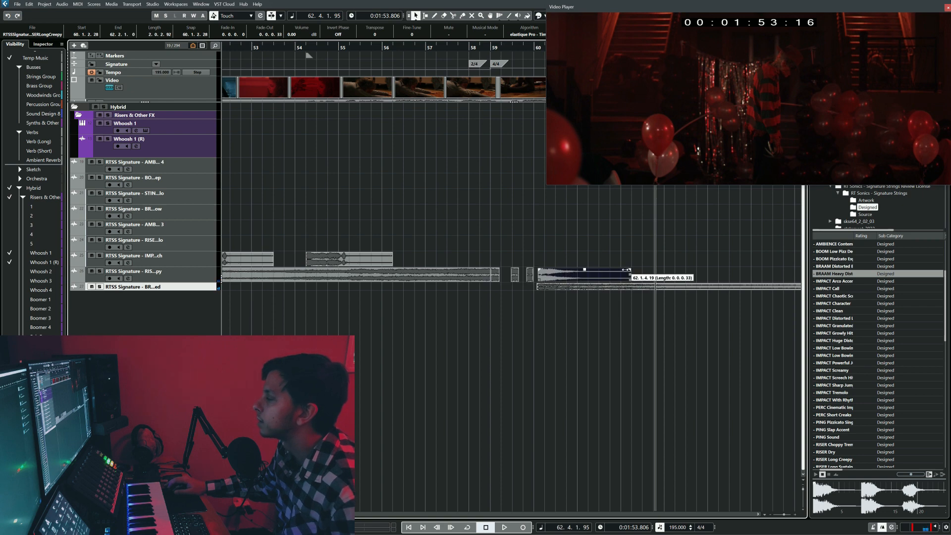
{"action": "scroll", "coordinate": [618, 281], "scroll_direction": "down", "scroll_amount": 3}
{"action": "scroll", "coordinate": [618, 281], "scroll_direction": "right", "scroll_amount": 1}
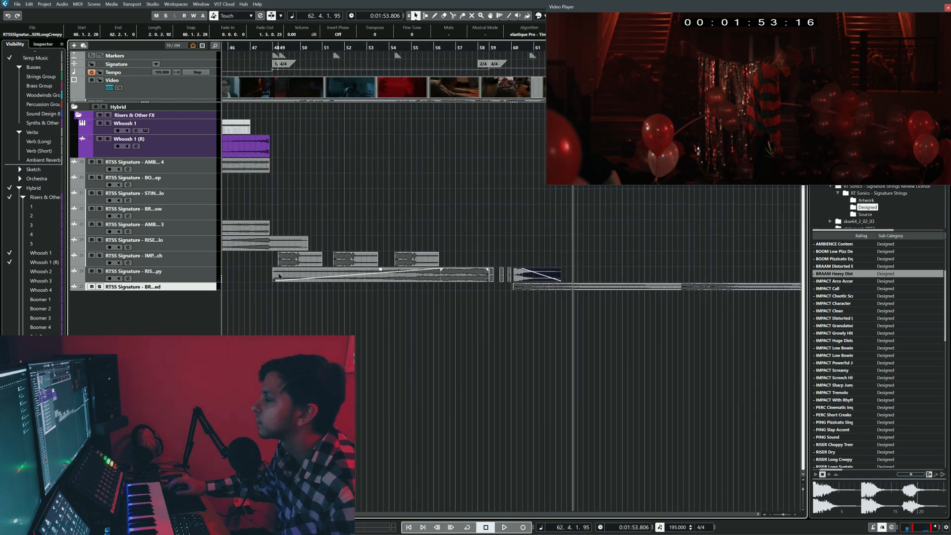
Enlarge the Heavy Distorted braam track, lower the braam's volume to about -8.44 dB, and play back the balance.
{"action": "left_click_drag", "start_coordinate": [210, 292], "coordinate": [210, 298]}
{"action": "scroll", "coordinate": [730, 297], "scroll_direction": "right", "scroll_amount": 2}
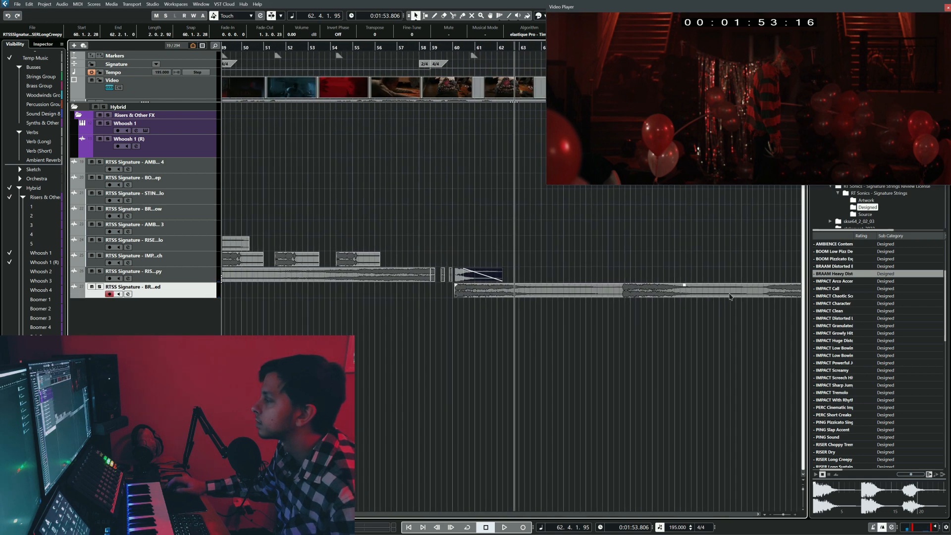
{"action": "left_click_drag", "start_coordinate": [683, 284], "coordinate": [681, 292]}
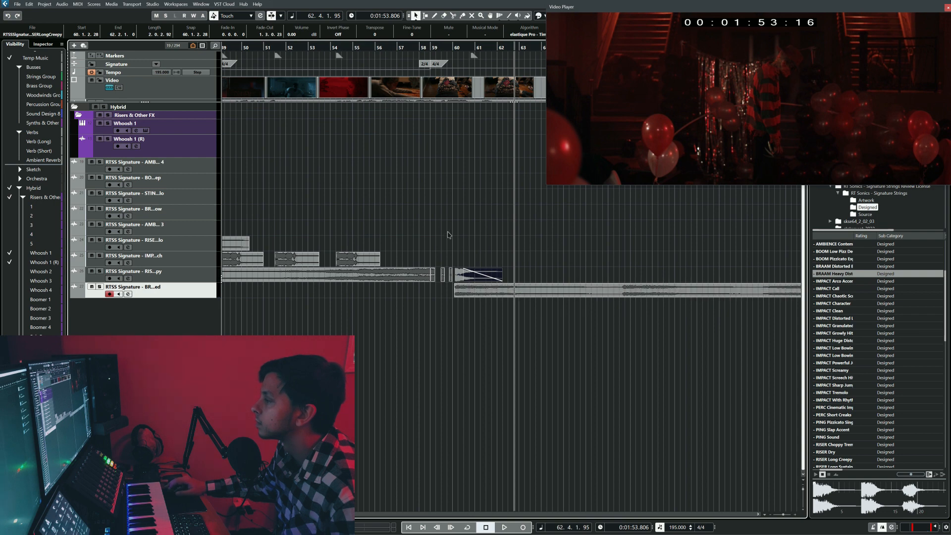
{"action": "left_click", "coordinate": [416, 237]}
{"action": "key", "text": "space"}
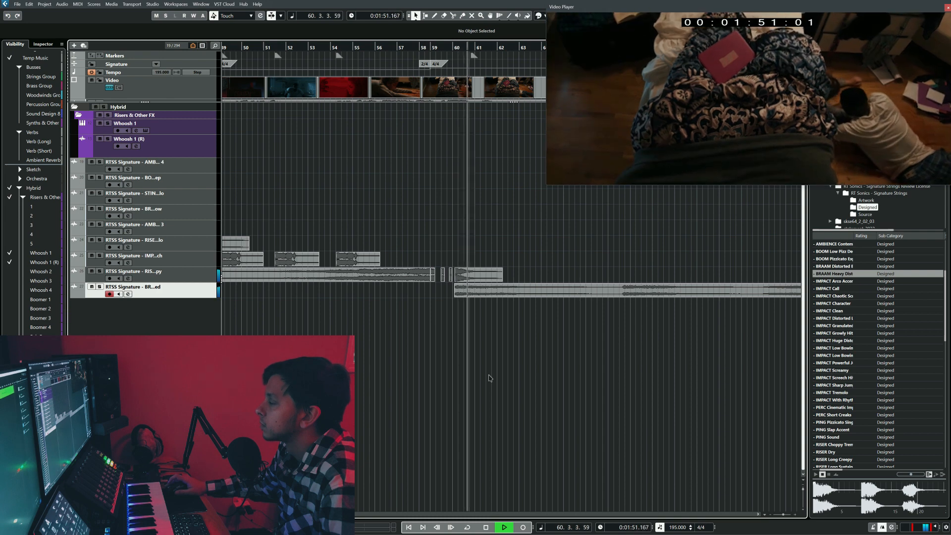
Raise the braam's volume to -0.48 dB, lower the riser's last segment, and play back across bar 60.
{"action": "left_click", "coordinate": [685, 294]}
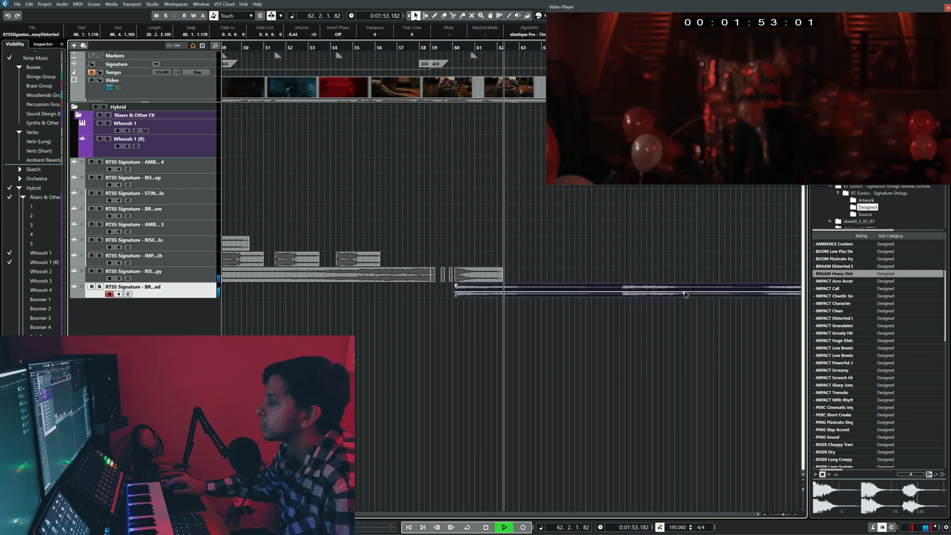
{"action": "left_click_drag", "start_coordinate": [685, 294], "coordinate": [685, 286]}
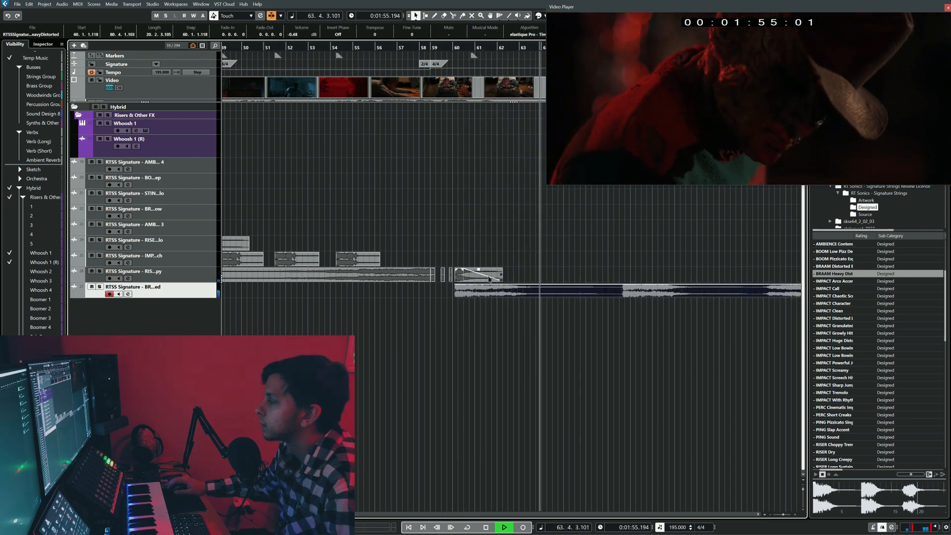
{"action": "left_click", "coordinate": [489, 280]}
{"action": "left_click_drag", "start_coordinate": [478, 270], "coordinate": [479, 277]}
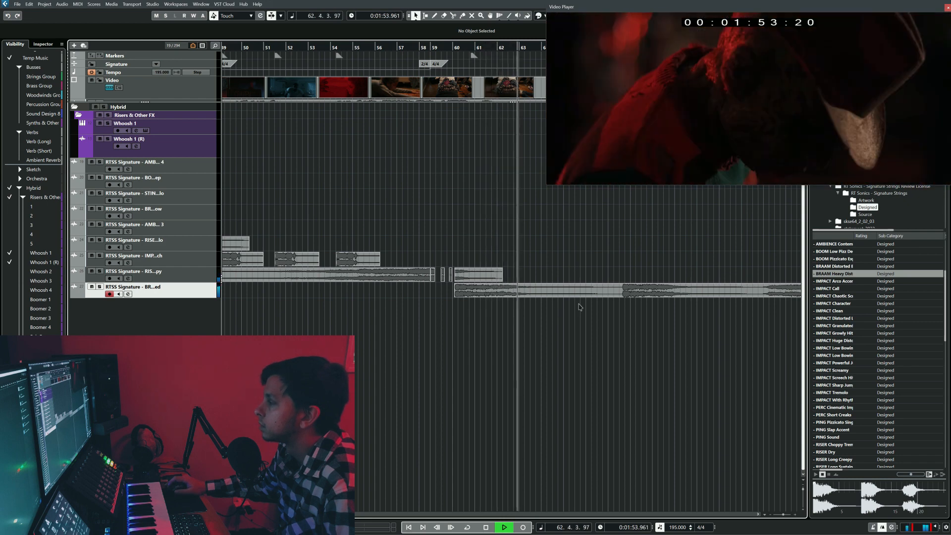
{"action": "key", "text": "space"}
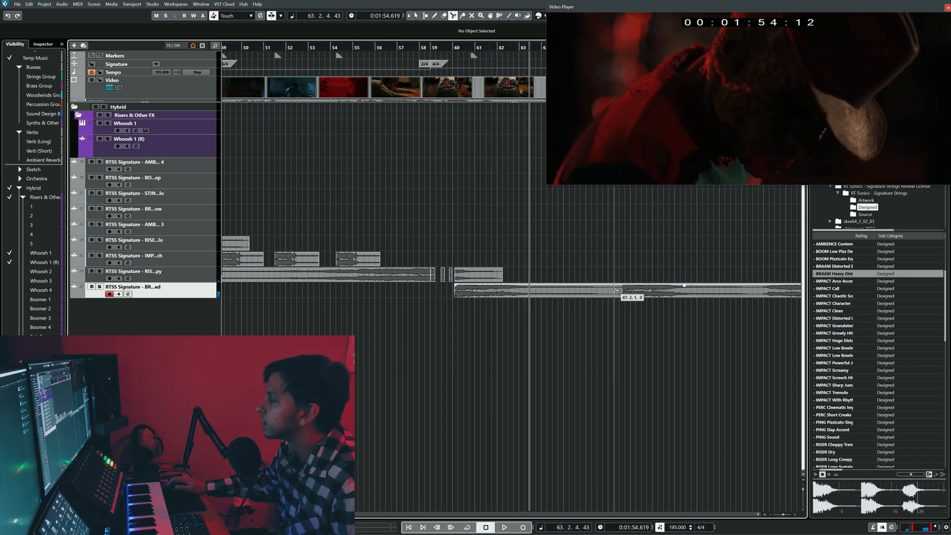
Split the Heavy Distorted braam at bar 67, delete its first part, and move the remainder so its hit lands at bar 60.
{"action": "scroll", "coordinate": [622, 292], "scroll_direction": "left", "scroll_amount": 3}
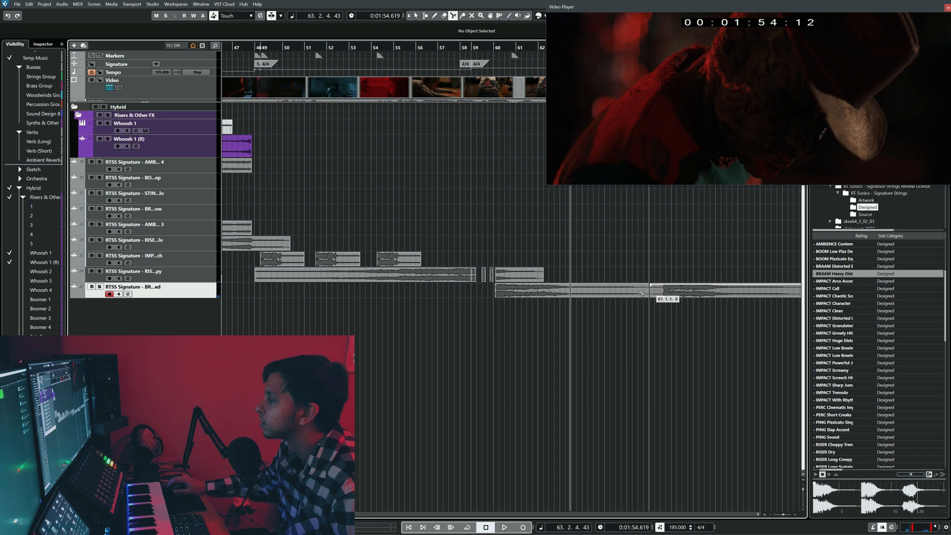
{"action": "key", "text": "1"}
{"action": "left_click", "coordinate": [631, 293]}
{"action": "key", "text": "Delete"}
{"action": "left_click_drag", "start_coordinate": [723, 292], "coordinate": [507, 294]}
Play back from around bar 57 to bar 63 to check the repositioned braam hit against the picture cuts.
{"action": "scroll", "coordinate": [501, 293], "scroll_direction": "up", "scroll_amount": 3}
{"action": "left_click", "coordinate": [436, 241]}
{"action": "left_click", "coordinate": [357, 213]}
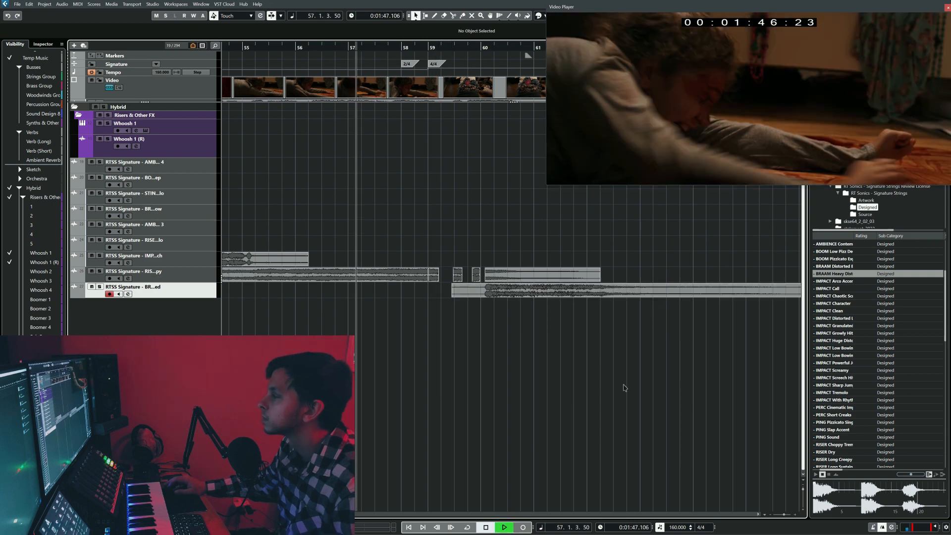
{"action": "key", "text": "space"}
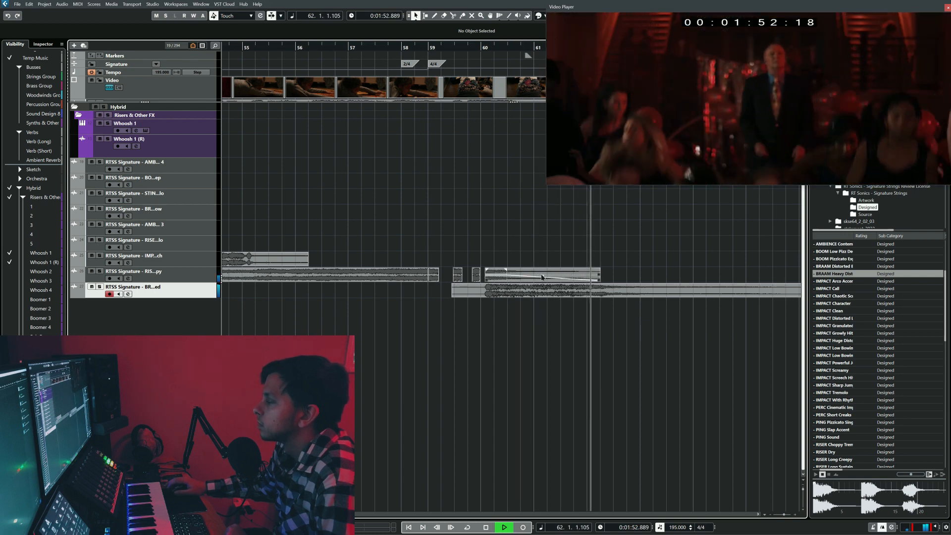
{"action": "scroll", "coordinate": [582, 291], "scroll_direction": "right", "scroll_amount": 3}
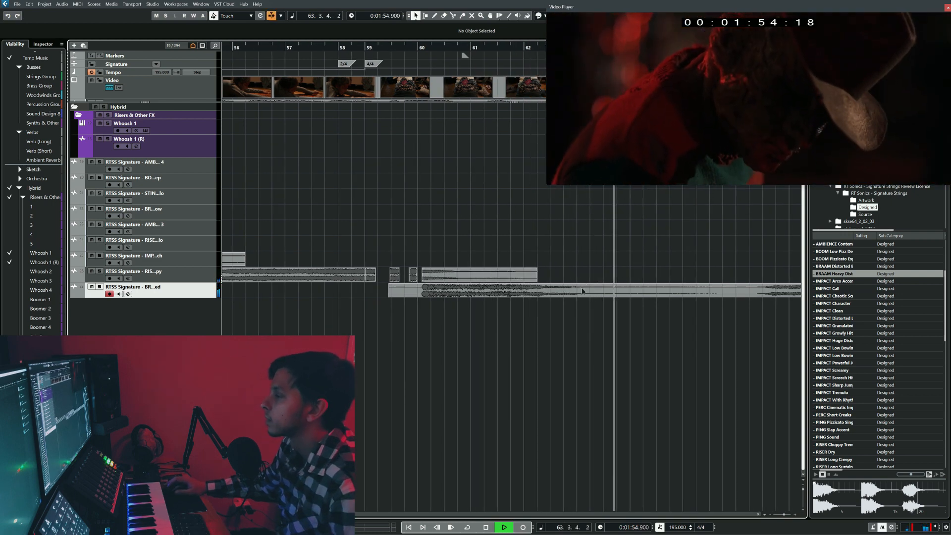
{"action": "key", "text": "space"}
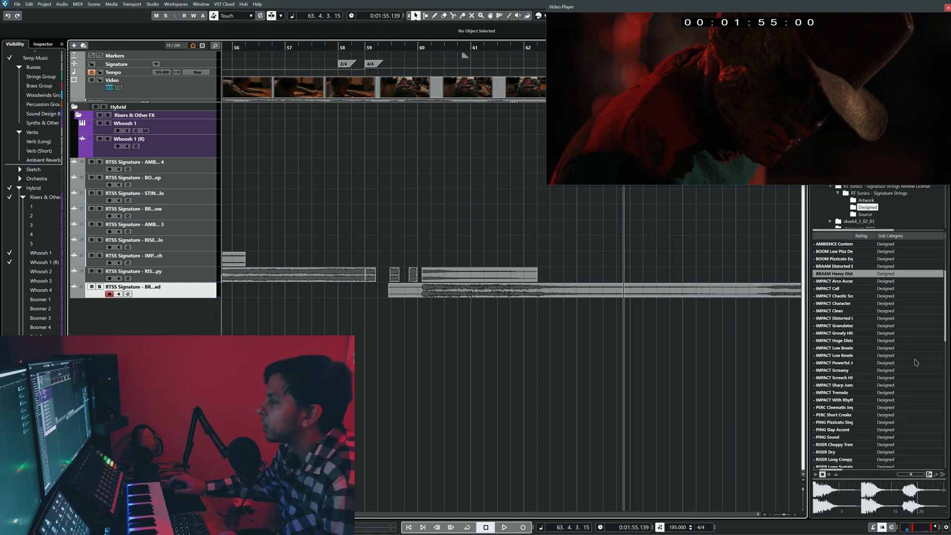
Insert a 3/4 time signature at bar 61 on the signature track.
{"action": "scroll", "coordinate": [886, 407], "scroll_direction": "up", "scroll_amount": 4}
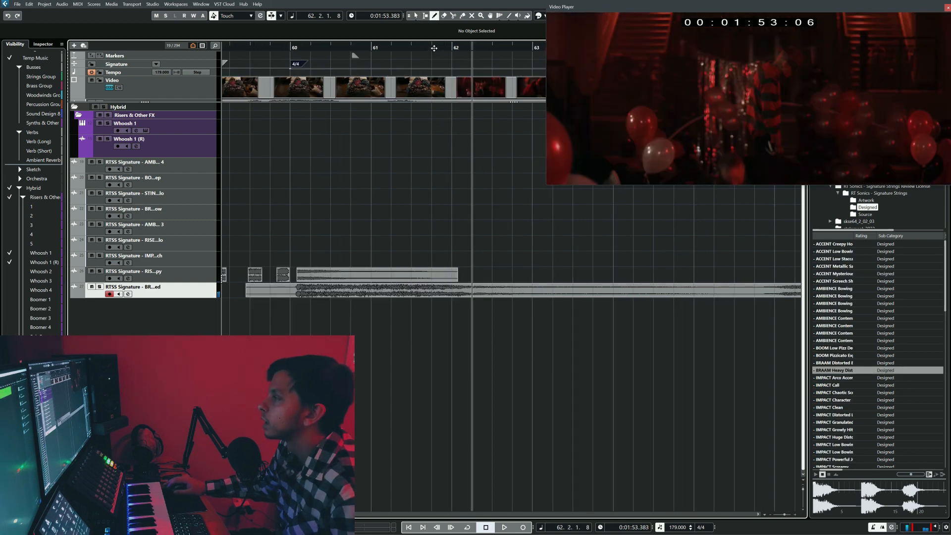
{"action": "left_click", "coordinate": [374, 64]}
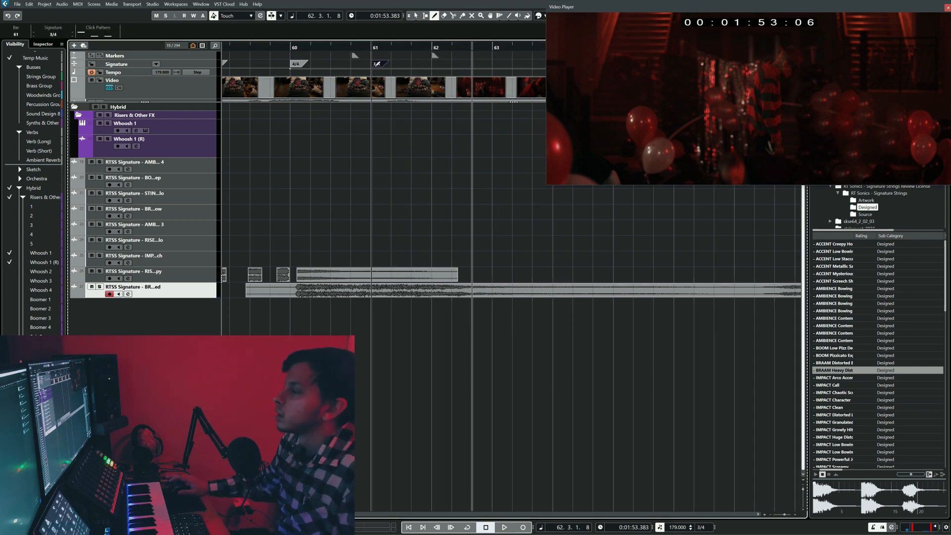
Insert a 4/4 time signature at bar 62 on the signature track.
{"action": "left_click", "coordinate": [437, 63]}
{"action": "key", "text": "1"}
{"action": "left_click", "coordinate": [450, 166]}
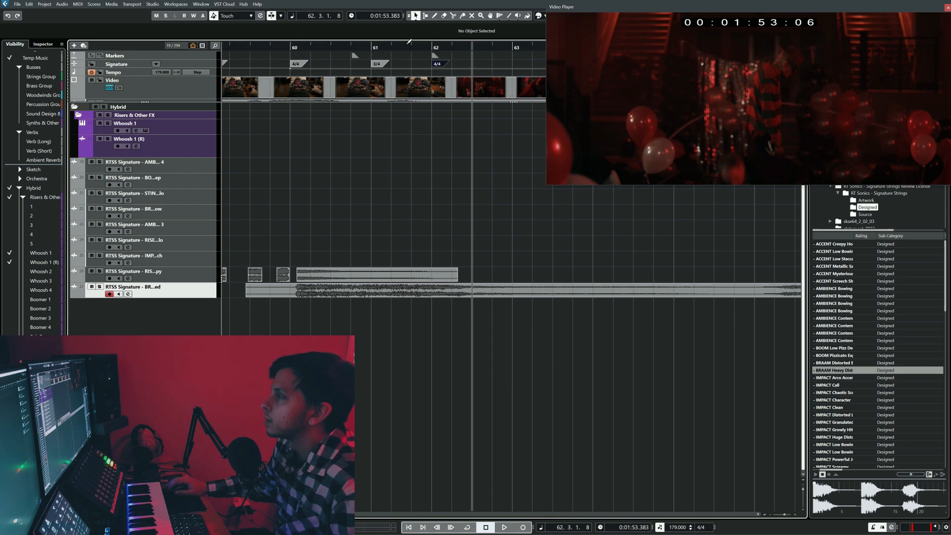
Play back from bar 61 to bar 63 to check the signature changes against the picture cuts.
{"action": "left_click", "coordinate": [373, 47]}
{"action": "key", "text": "space"}
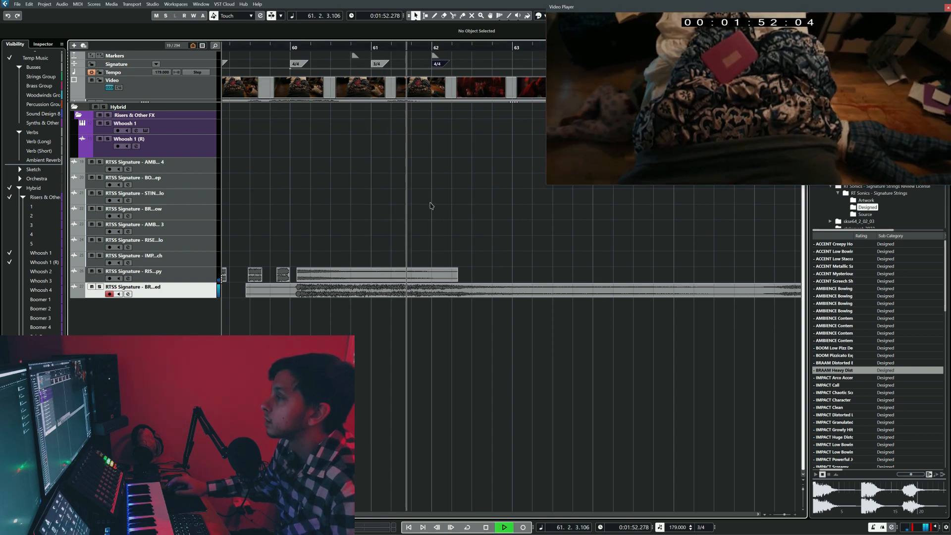
{"action": "key", "text": "space"}
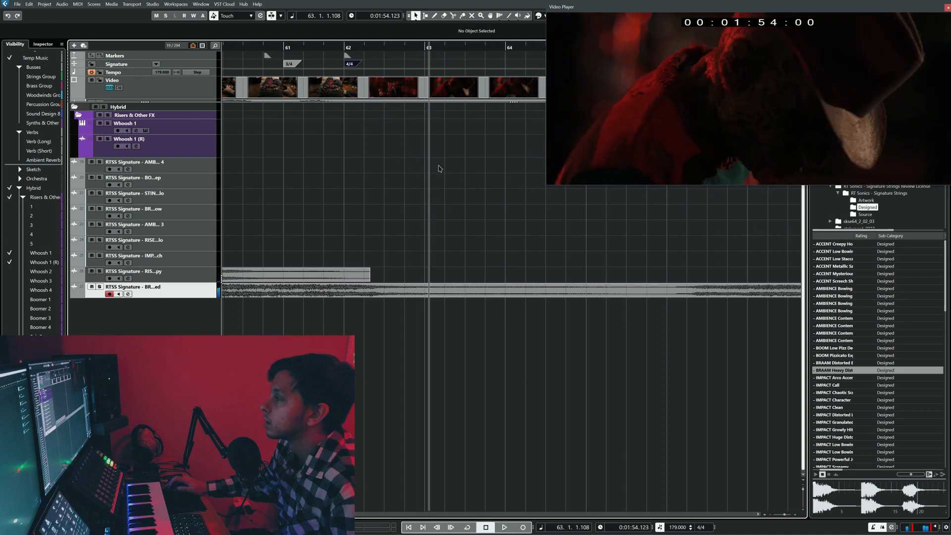
{"action": "key", "text": "g"}
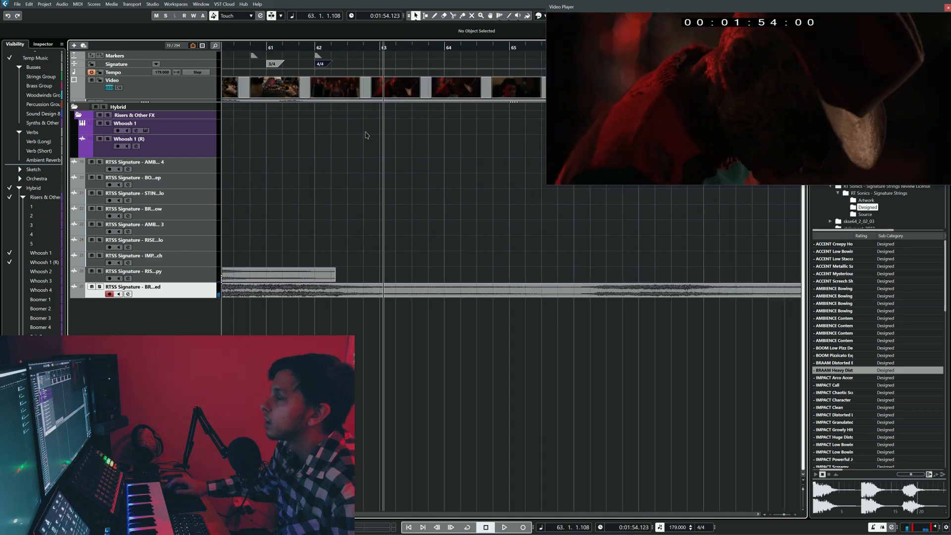
{"action": "key", "text": "g"}
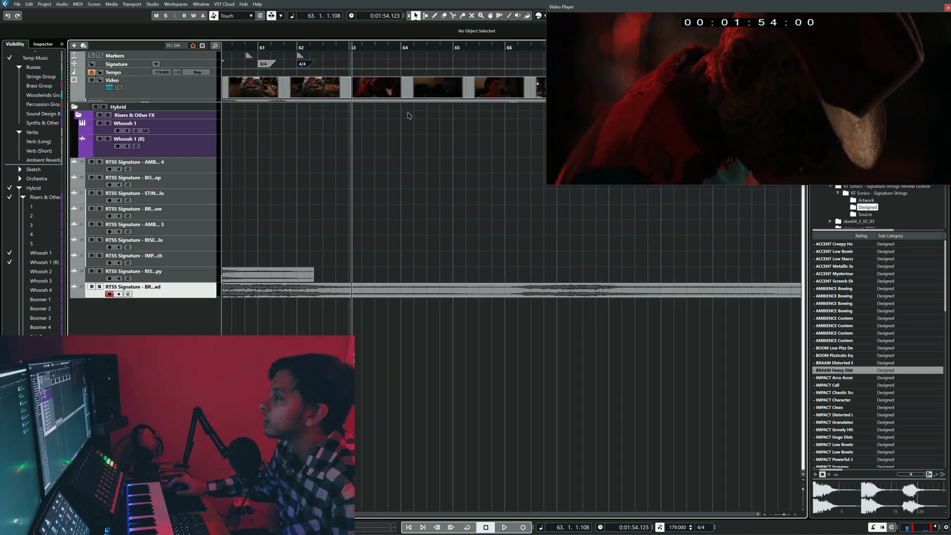
Try a tempo of 176 from bar 62 and play the passage against the picture.
{"action": "left_click", "coordinate": [298, 46]}
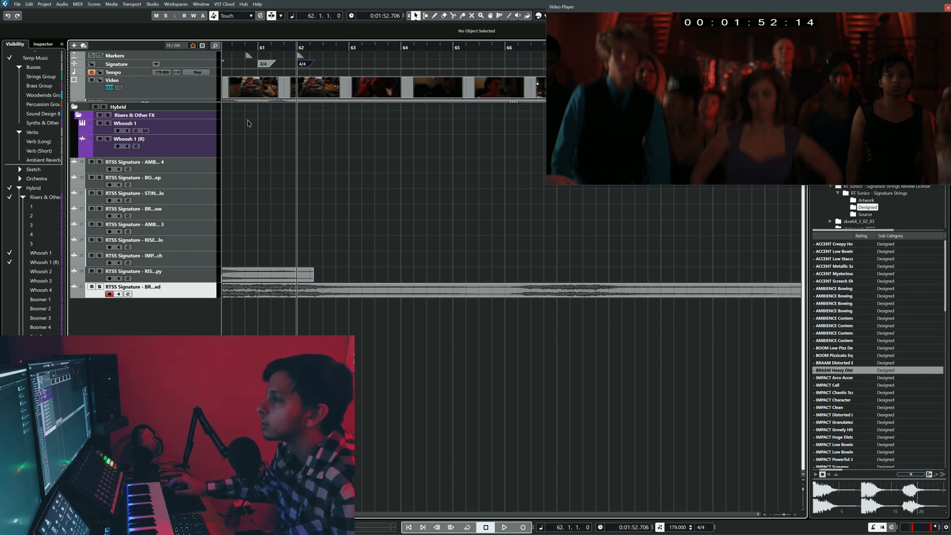
{"action": "scroll", "coordinate": [164, 76], "scroll_direction": "down", "scroll_amount": 3}
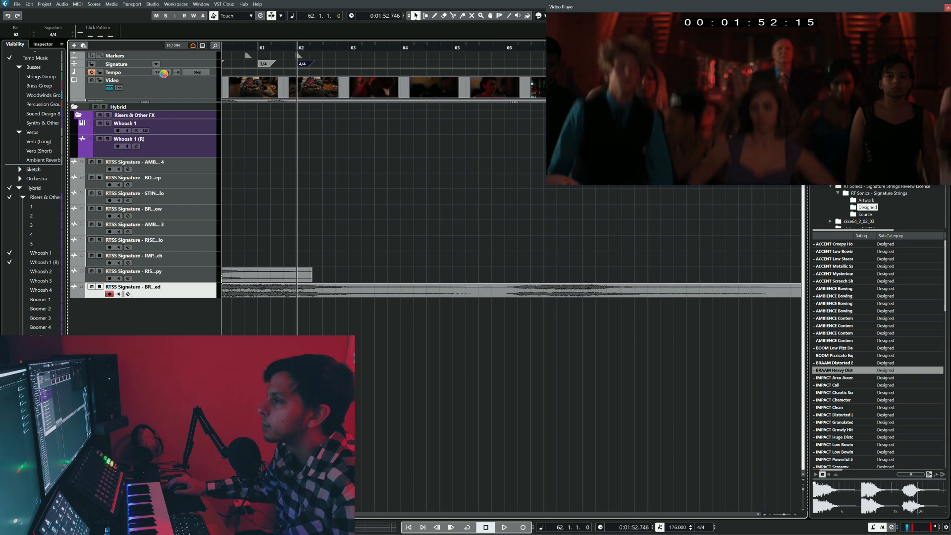
{"action": "key", "text": "space"}
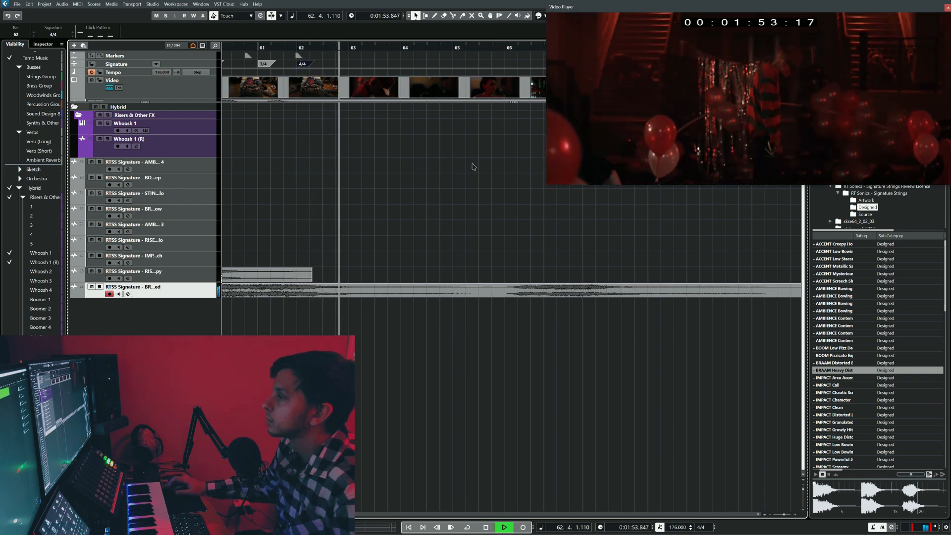
{"action": "key", "text": "space"}
Try a tempo of 180 from bar 62 and play up to the cut near bar 63.
{"action": "left_click", "coordinate": [301, 46]}
{"action": "right_click", "coordinate": [328, 63]}
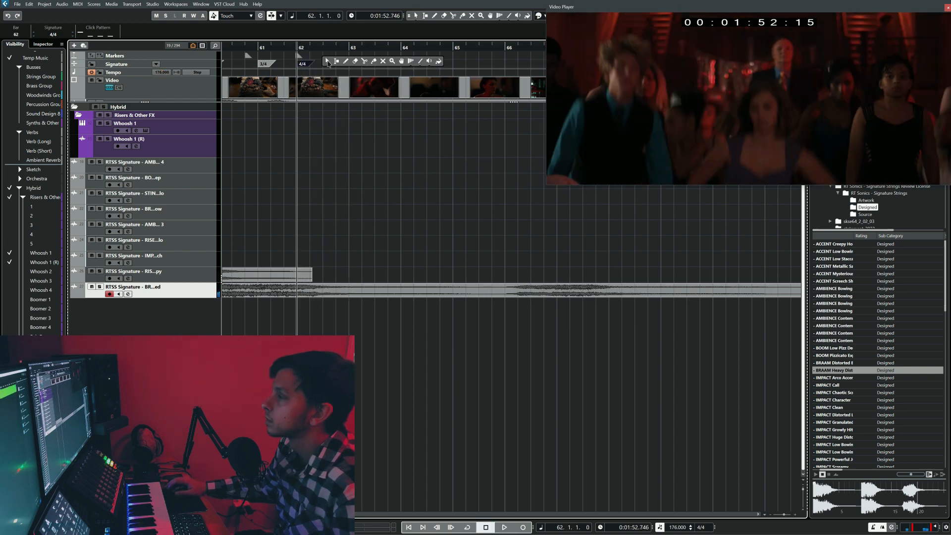
{"action": "left_click", "coordinate": [301, 64]}
{"action": "key", "text": "1"}
{"action": "key", "text": "space"}
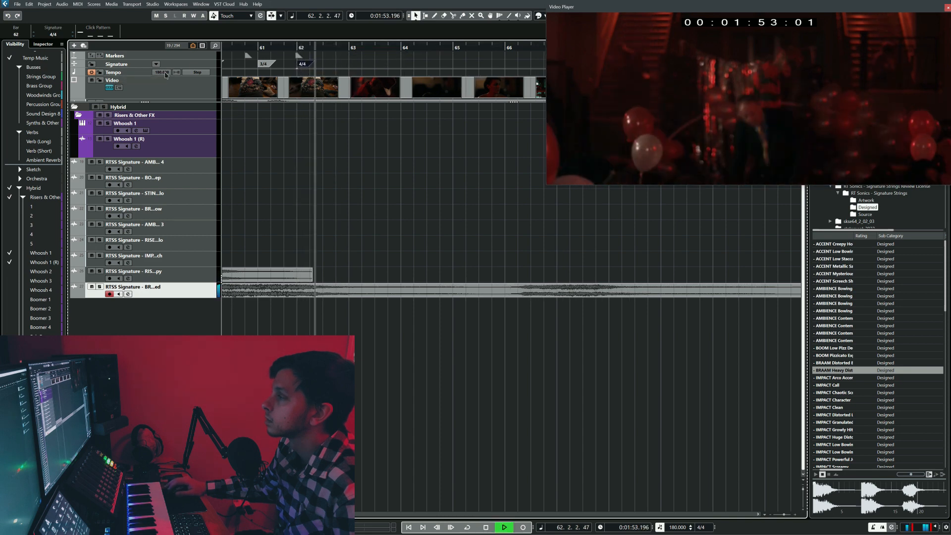
{"action": "key", "text": "space"}
Set the tempo at bar 62 back to 176 and replay the passage to compare the cut timing.
{"action": "scroll", "coordinate": [163, 73], "scroll_direction": "down", "scroll_amount": 3}
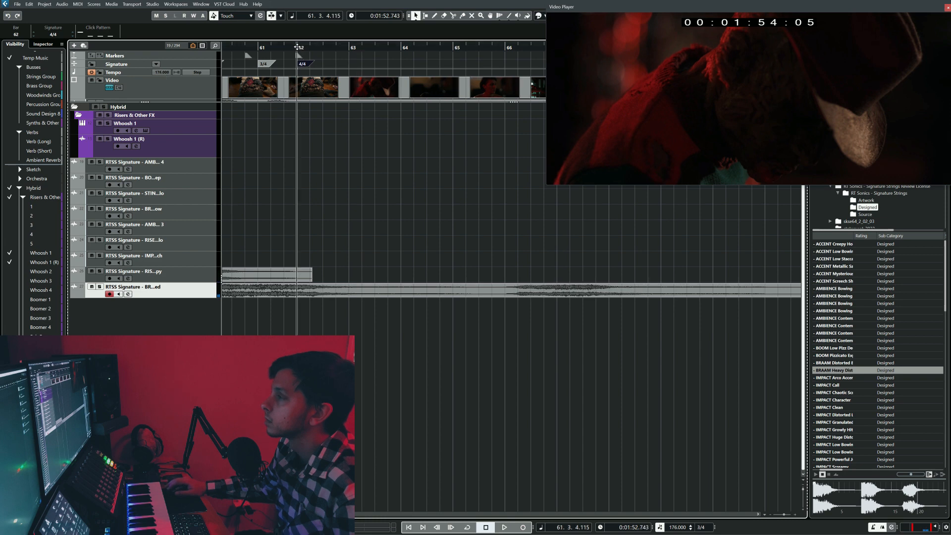
{"action": "key", "text": "space"}
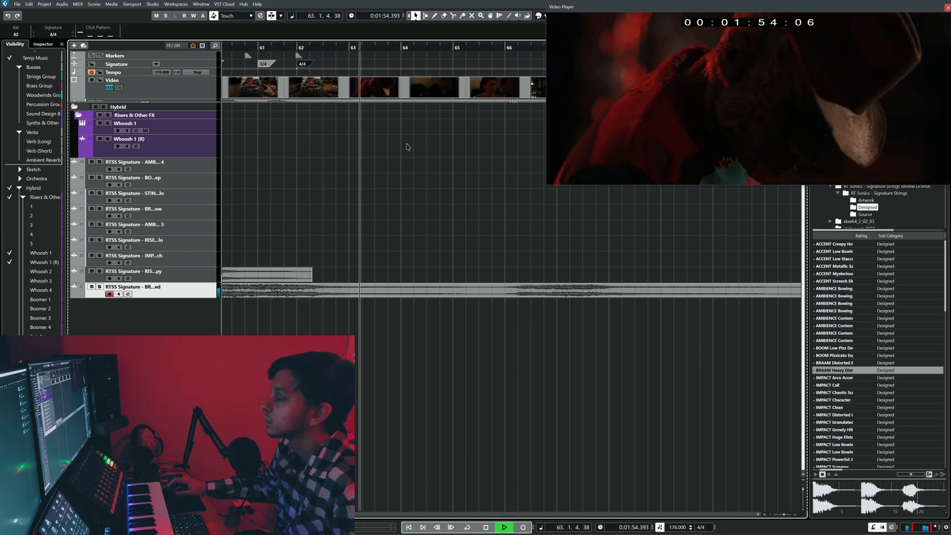
{"action": "key", "text": "space"}
{"action": "left_click", "coordinate": [319, 48]}
{"action": "key", "text": "space"}
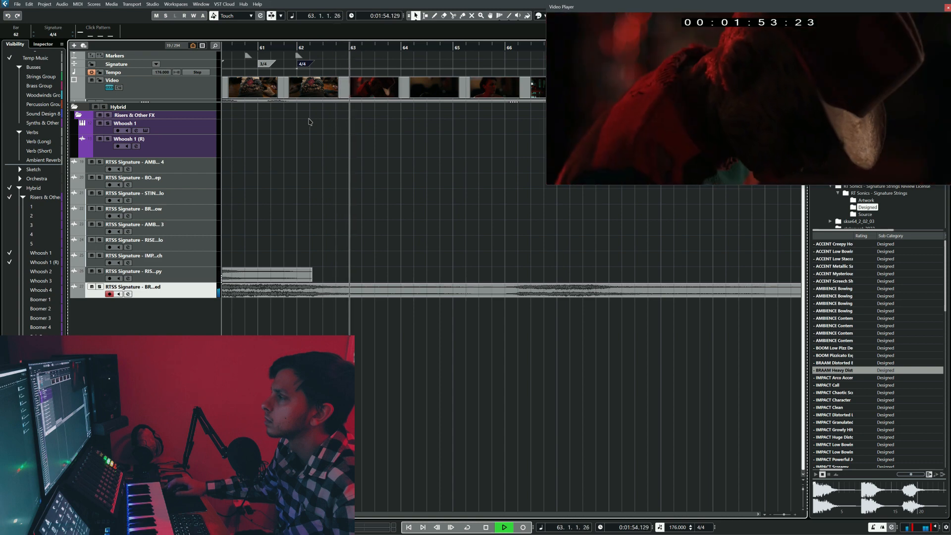
{"action": "key", "text": "space"}
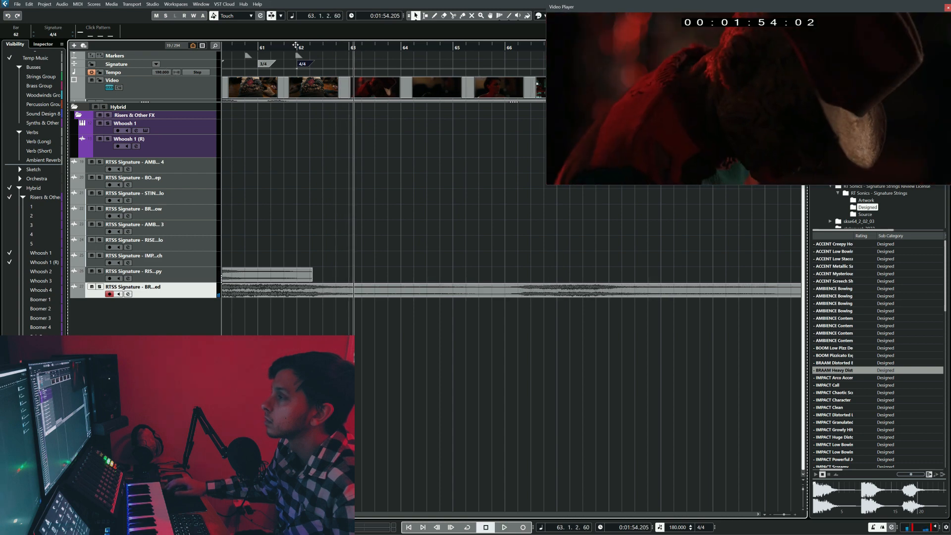
Try a tempo of 180 at bar 62 again and play on past bar 64.
{"action": "key", "text": "space"}
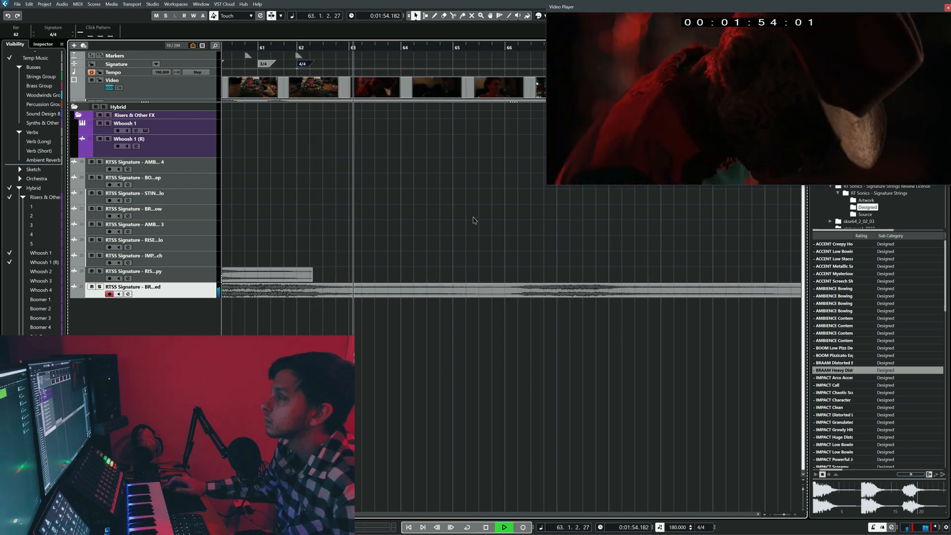
{"action": "key", "text": "f"}
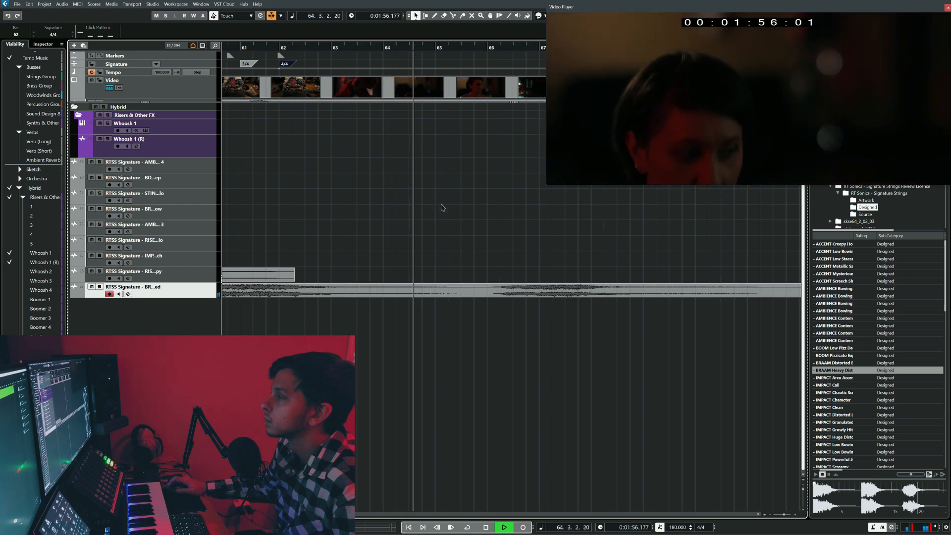
{"action": "key", "text": "space"}
Set the tempo at bar 62 to 185 and play from there to bar 67 against the cuts.
{"action": "left_click_drag", "start_coordinate": [171, 73], "coordinate": [169, 70]}
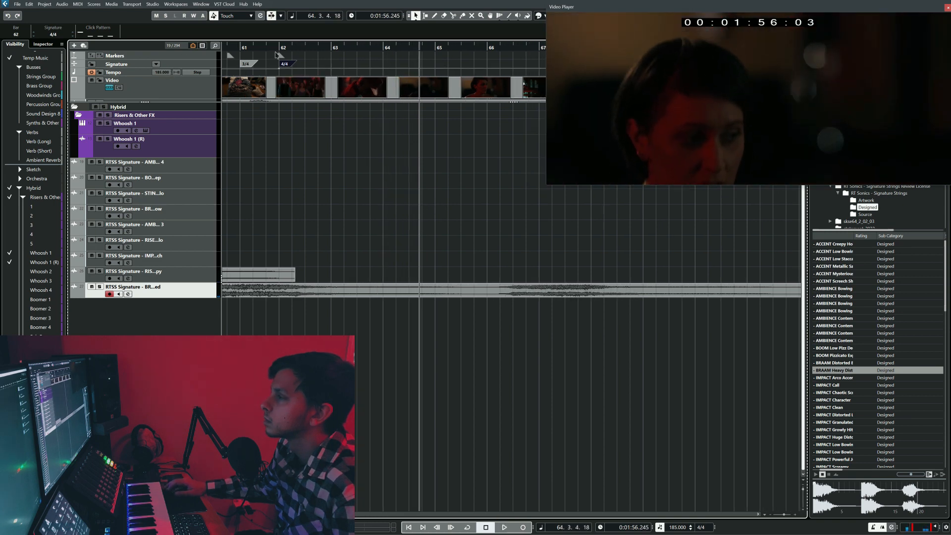
{"action": "left_click", "coordinate": [279, 47]}
{"action": "key", "text": "space"}
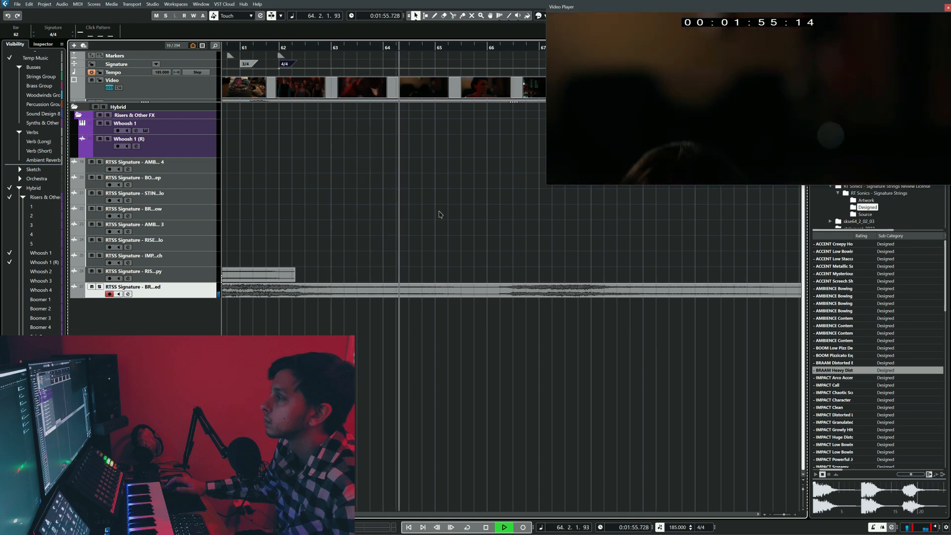
{"action": "key", "text": "f"}
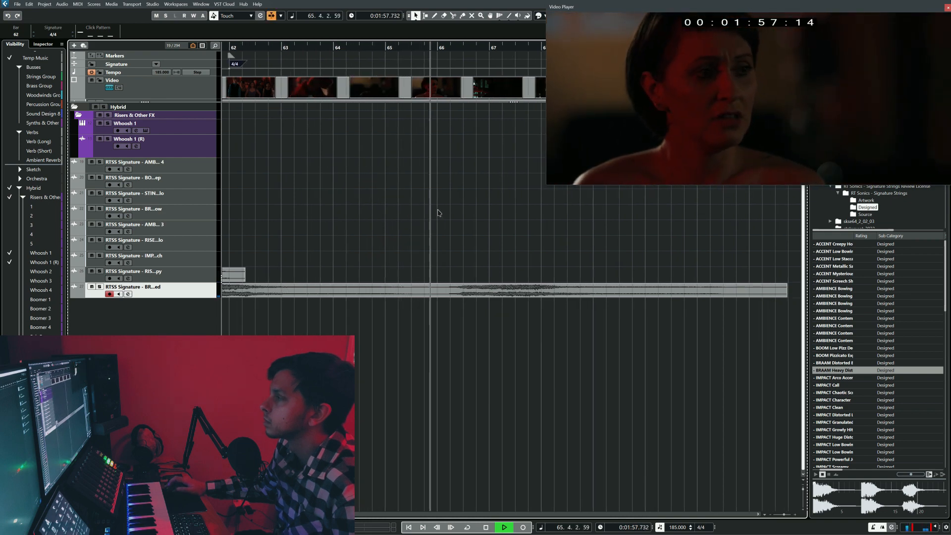
{"action": "scroll", "coordinate": [440, 213], "scroll_direction": "right", "scroll_amount": 1}
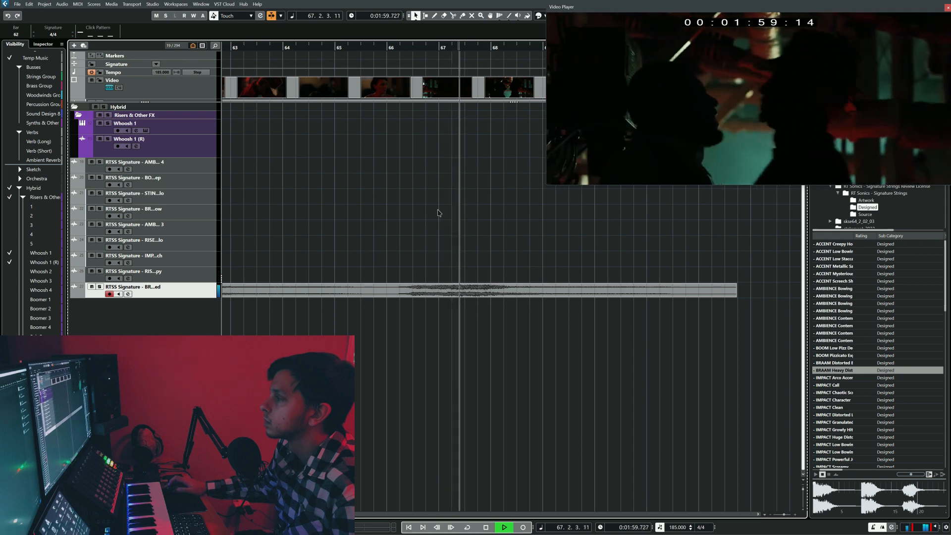
Cut the Heavy Distorted braam at about bar 66 and delete its remaining swell.
{"action": "key", "text": "space"}
{"action": "left_click", "coordinate": [396, 295]}
{"action": "key", "text": "Delete"}
Play back from bar 62 to bar 70 to check the shortened braam against the picture.
{"action": "scroll", "coordinate": [319, 177], "scroll_direction": "left", "scroll_amount": 5}
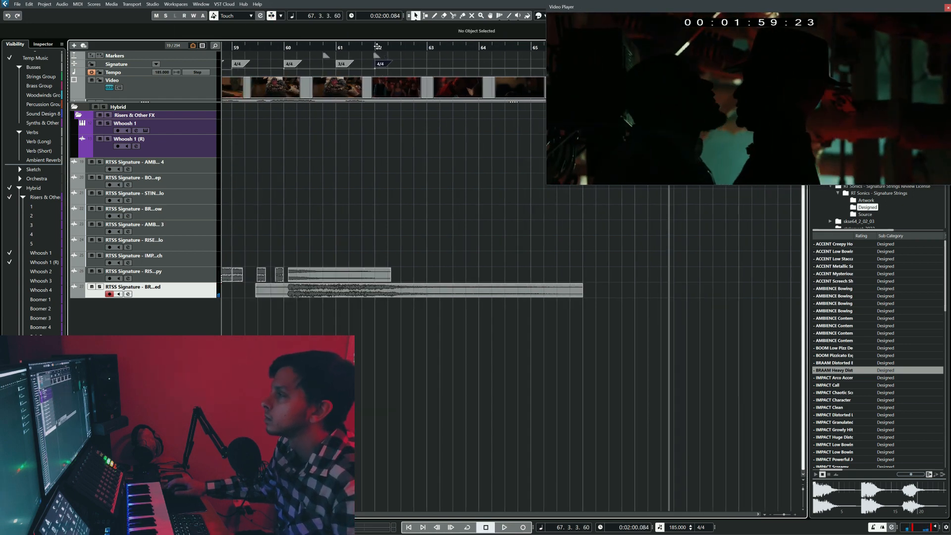
{"action": "left_click", "coordinate": [376, 46]}
{"action": "key", "text": "space"}
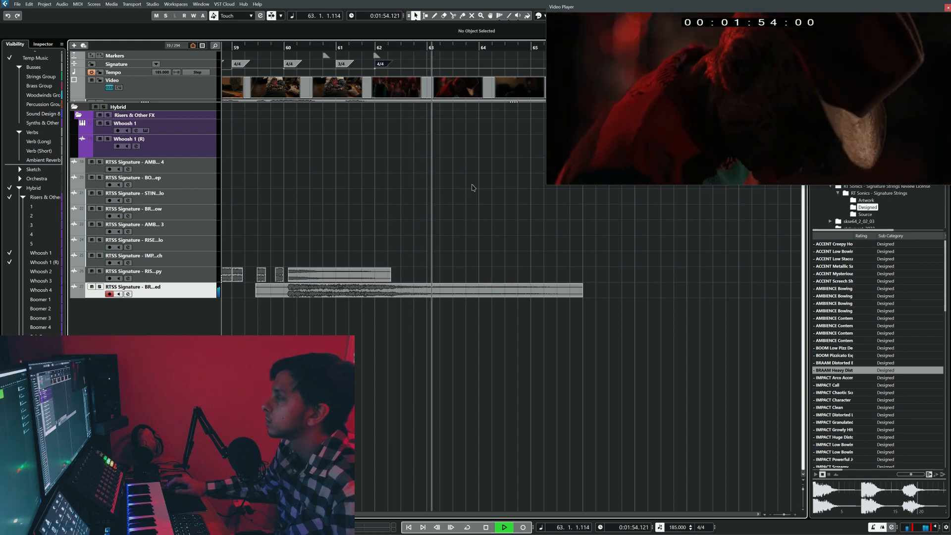
{"action": "key", "text": "f"}
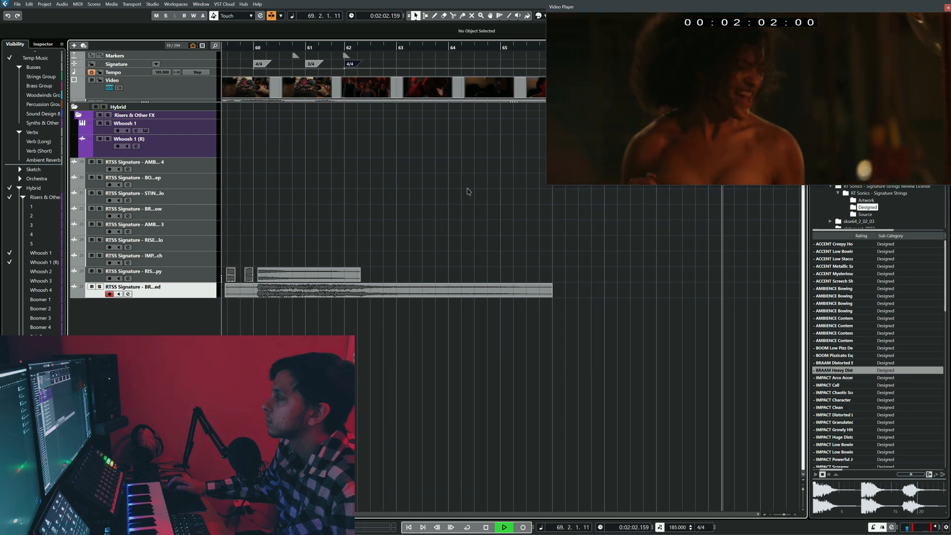
{"action": "key", "text": "space"}
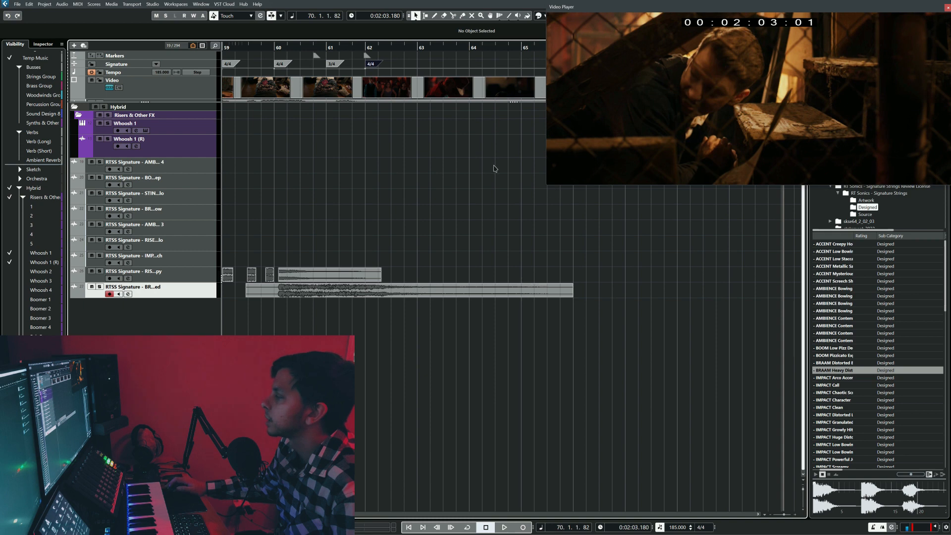
Move the playhead to bar 62 and audition the SEQ Monster Within and SEQ Death Clock 1 to 4 loops.
{"action": "scroll", "coordinate": [436, 190], "scroll_direction": "right", "scroll_amount": 2}
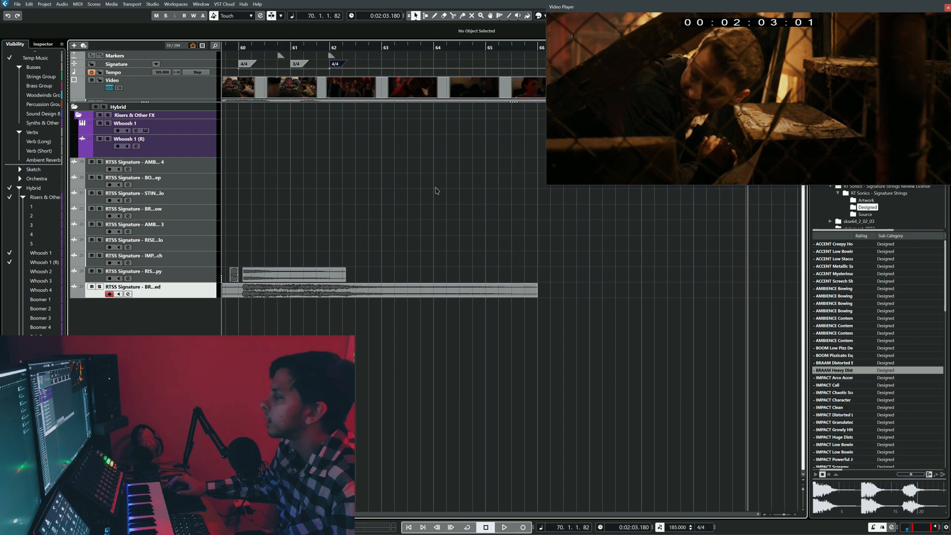
{"action": "left_click", "coordinate": [331, 46]}
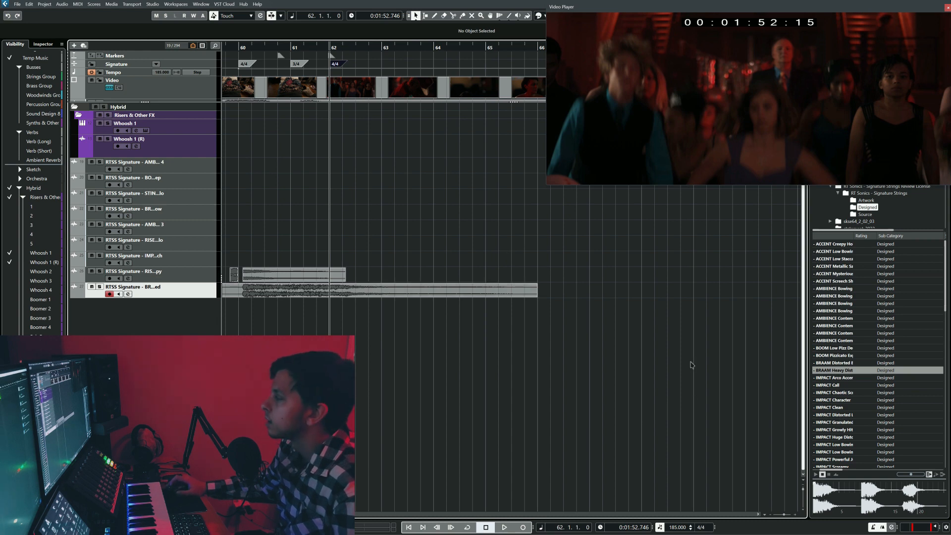
{"action": "scroll", "coordinate": [884, 366], "scroll_direction": "down", "scroll_amount": 2}
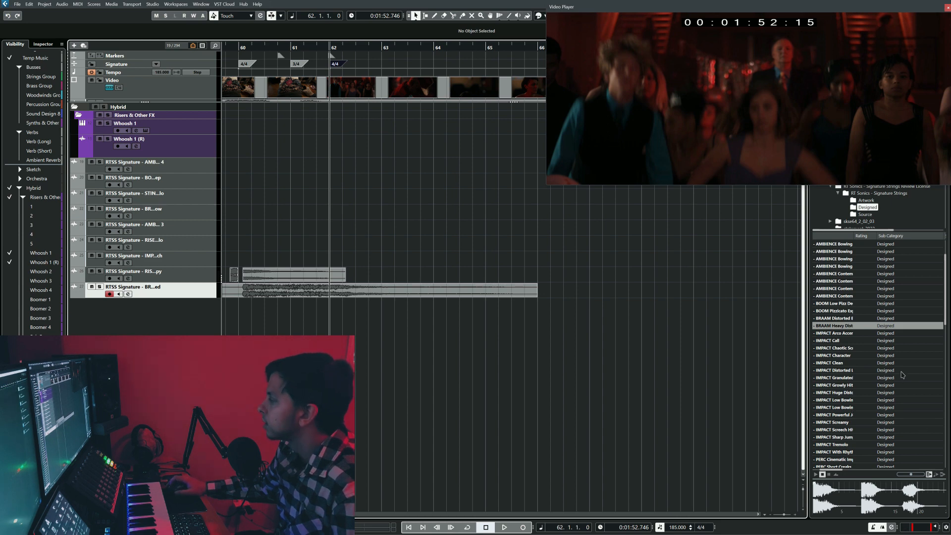
{"action": "scroll", "coordinate": [902, 375], "scroll_direction": "down", "scroll_amount": 12}
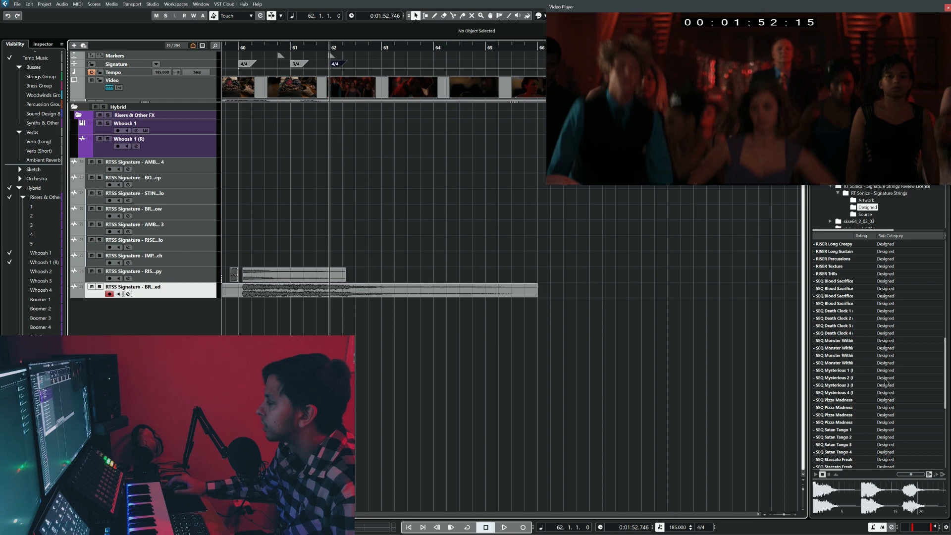
{"action": "left_click", "coordinate": [851, 341]}
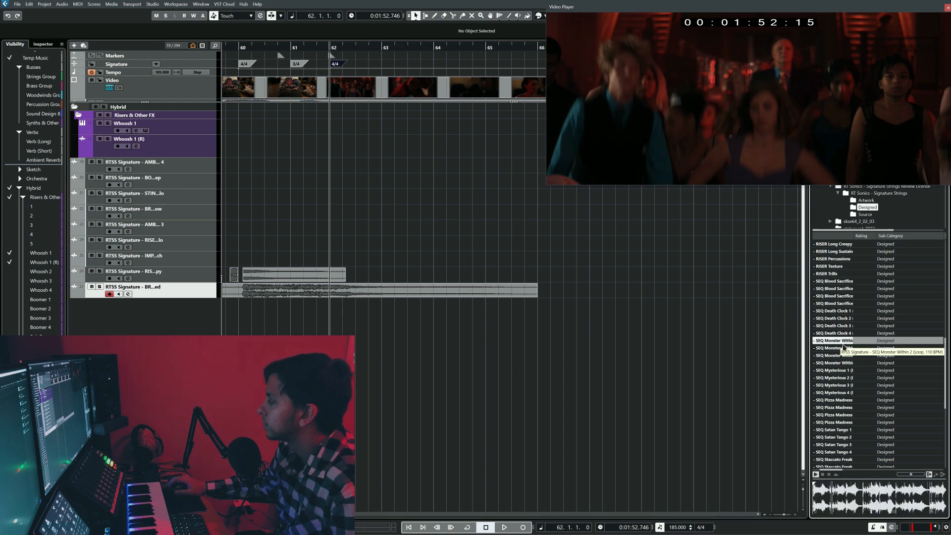
{"action": "left_click", "coordinate": [842, 312]}
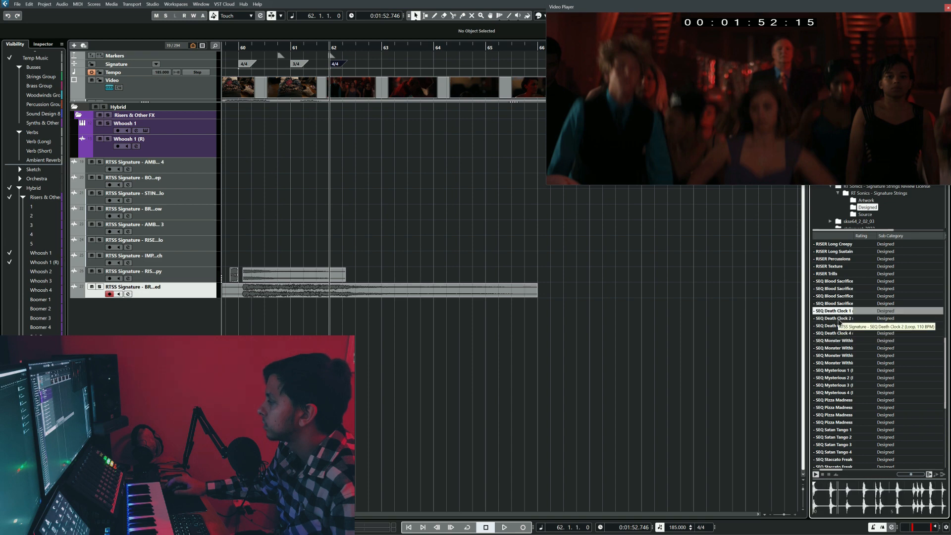
{"action": "left_click", "coordinate": [841, 319]}
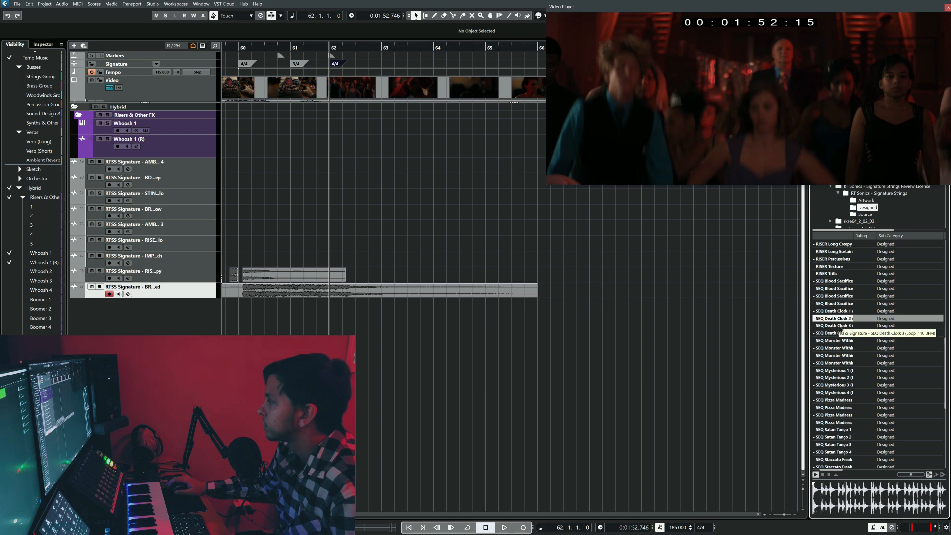
{"action": "left_click", "coordinate": [839, 327]}
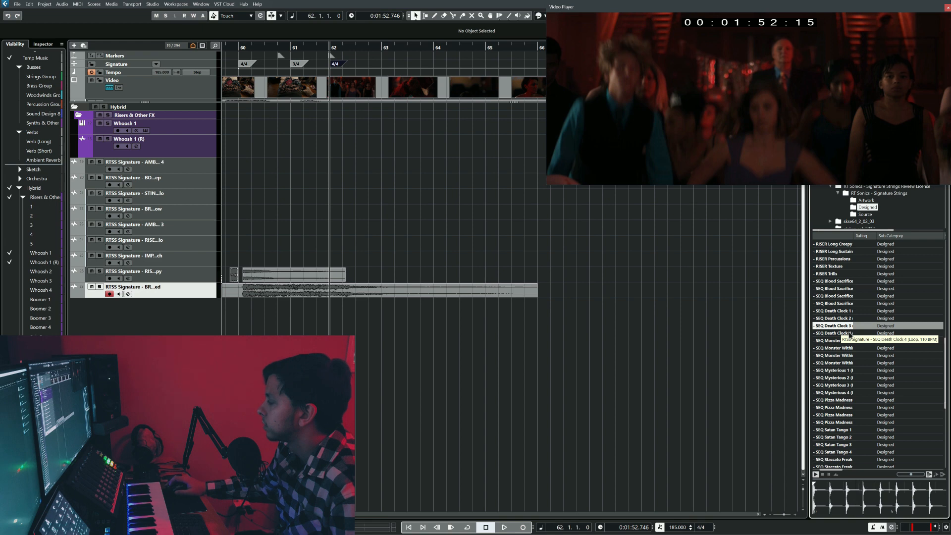
{"action": "left_click", "coordinate": [883, 334]}
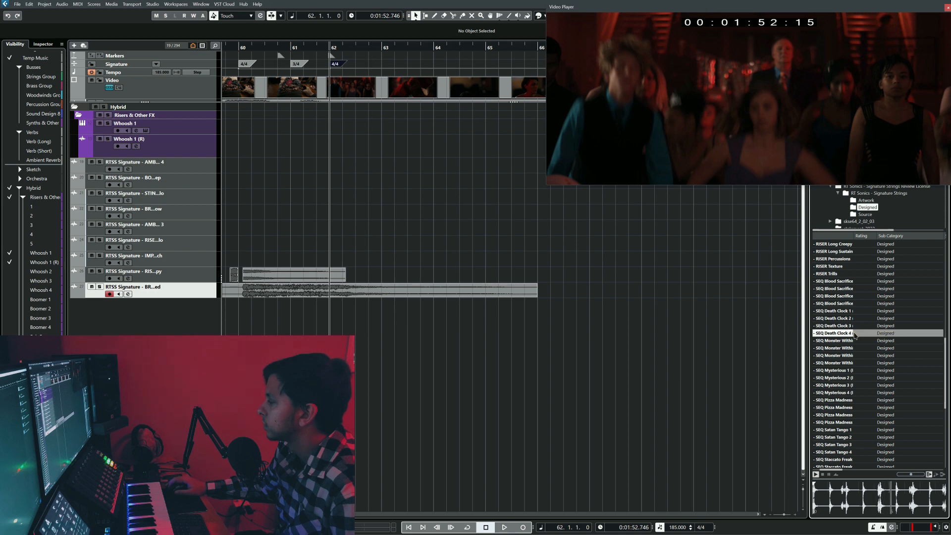
Place the SEQ Death Clock 4 loop on a new track at bar 62, solo the track and play it.
{"action": "left_click_drag", "start_coordinate": [665, 341], "coordinate": [329, 306]}
{"action": "key", "text": "s"}
{"action": "key", "text": "space"}
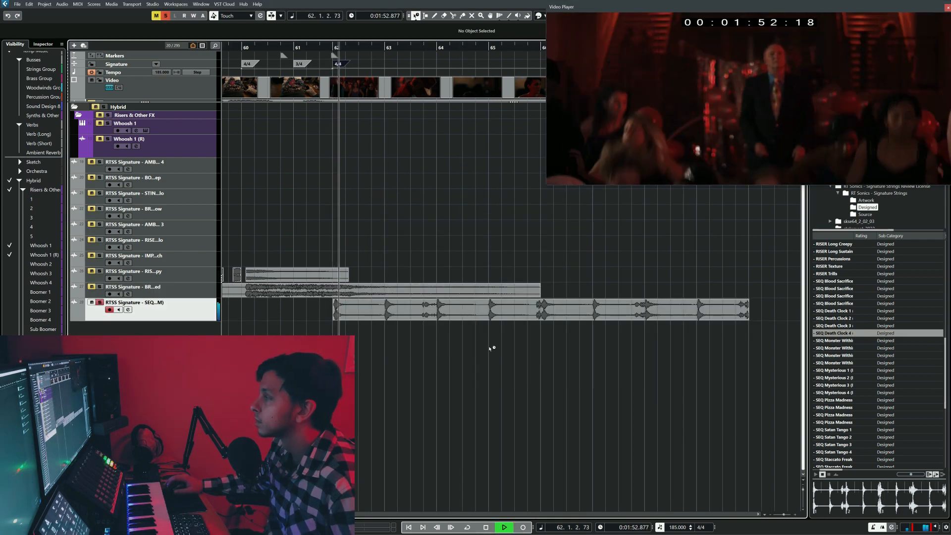
{"action": "right_click", "coordinate": [464, 383]}
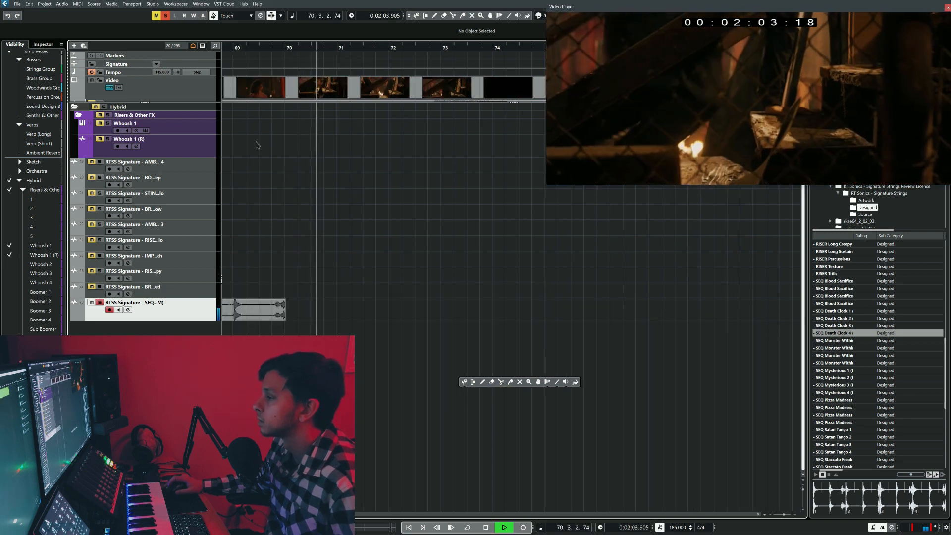
Set the selection tool back to normal sizing, duplicate the SEQ Death Clock 4 loop to continue from bar 70, and play it through.
{"action": "key", "text": "space"}
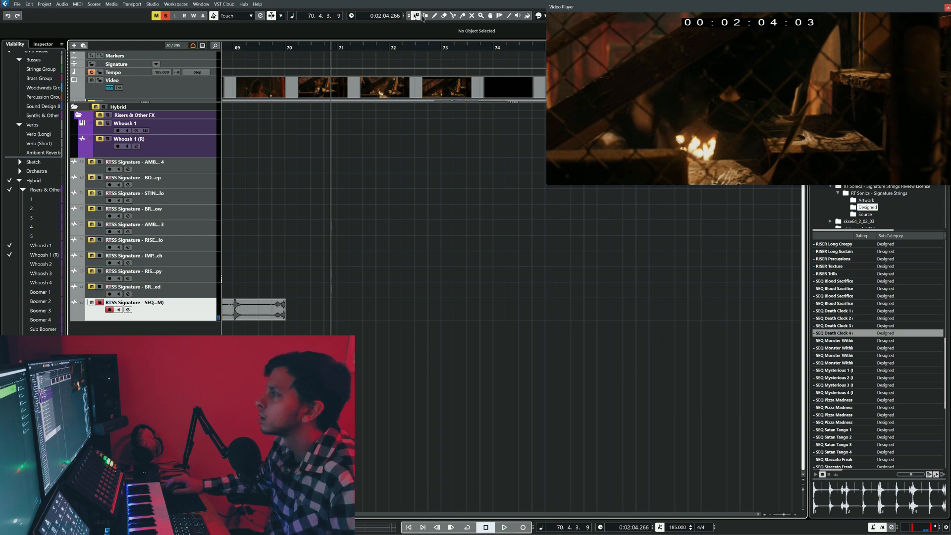
{"action": "left_click", "coordinate": [416, 15]}
{"action": "left_click", "coordinate": [422, 25]}
{"action": "scroll", "coordinate": [417, 135], "scroll_direction": "left", "scroll_amount": 2}
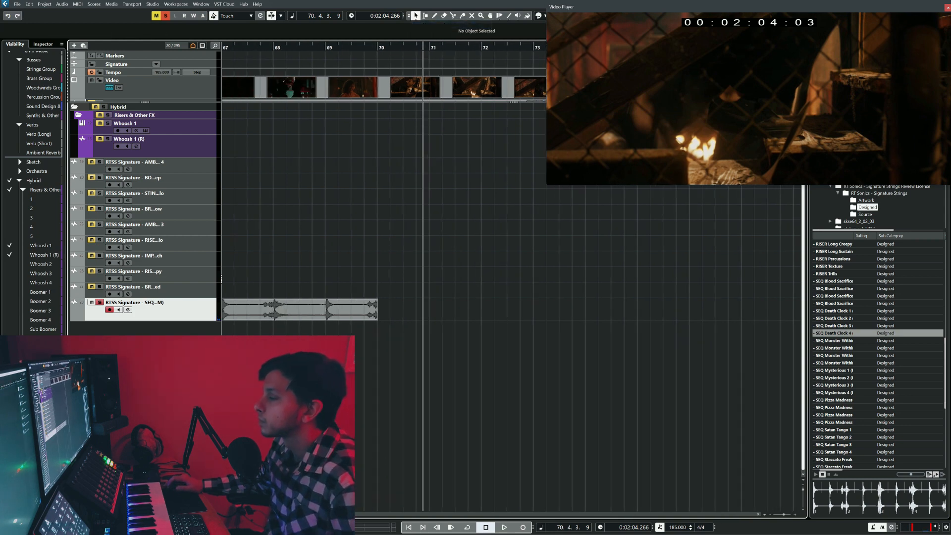
{"action": "left_click", "coordinate": [362, 312]}
{"action": "scroll", "coordinate": [497, 292], "scroll_direction": "left", "scroll_amount": 5}
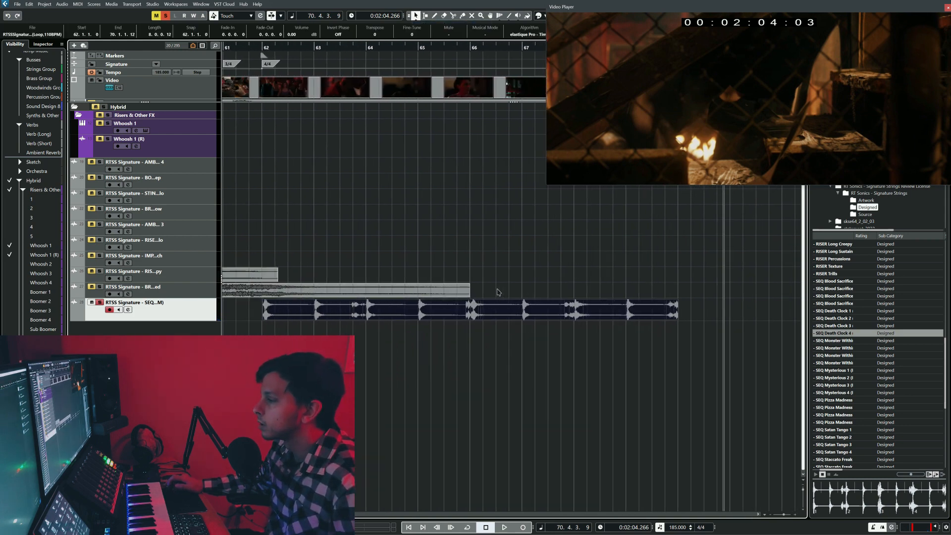
{"action": "key", "text": "ctrl+d"}
{"action": "scroll", "coordinate": [588, 286], "scroll_direction": "right", "scroll_amount": 5}
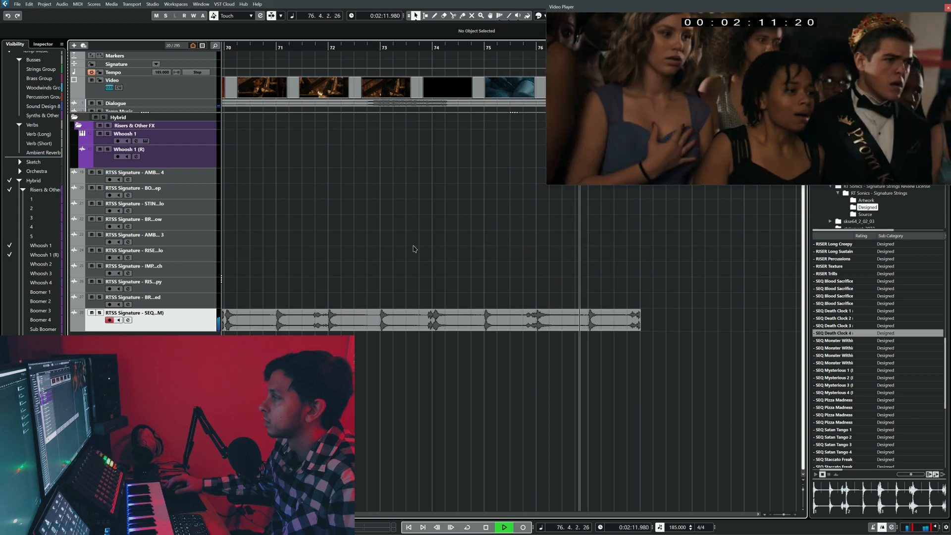
{"action": "key", "text": "space"}
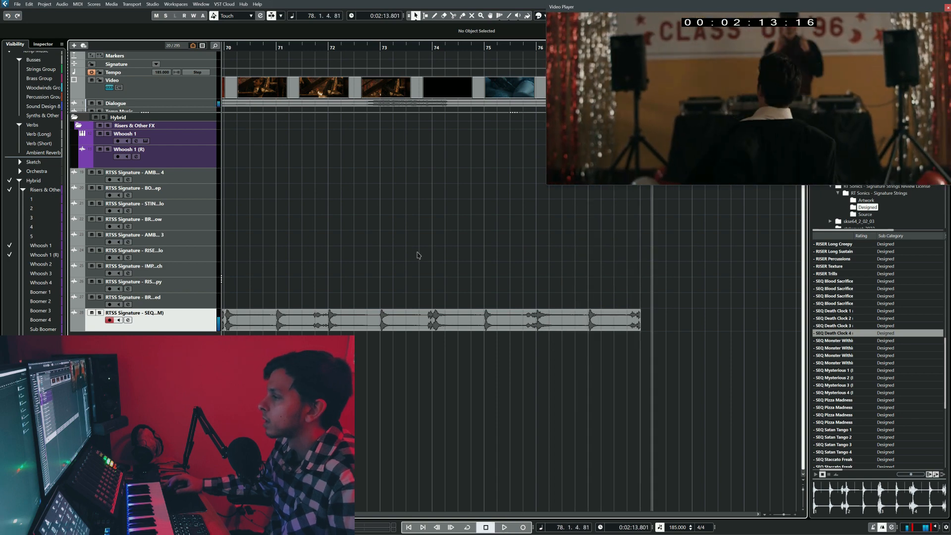
Return the playhead to bar 62 and audition the SEQ Satan Tango 1 to 4 loops.
{"action": "scroll", "coordinate": [352, 158], "scroll_direction": "left", "scroll_amount": 8}
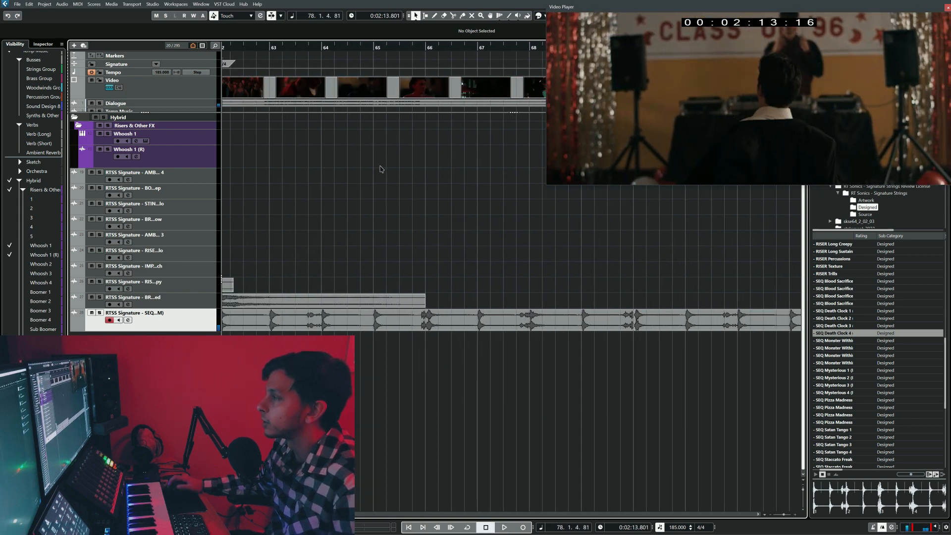
{"action": "scroll", "coordinate": [381, 168], "scroll_direction": "left", "scroll_amount": 2}
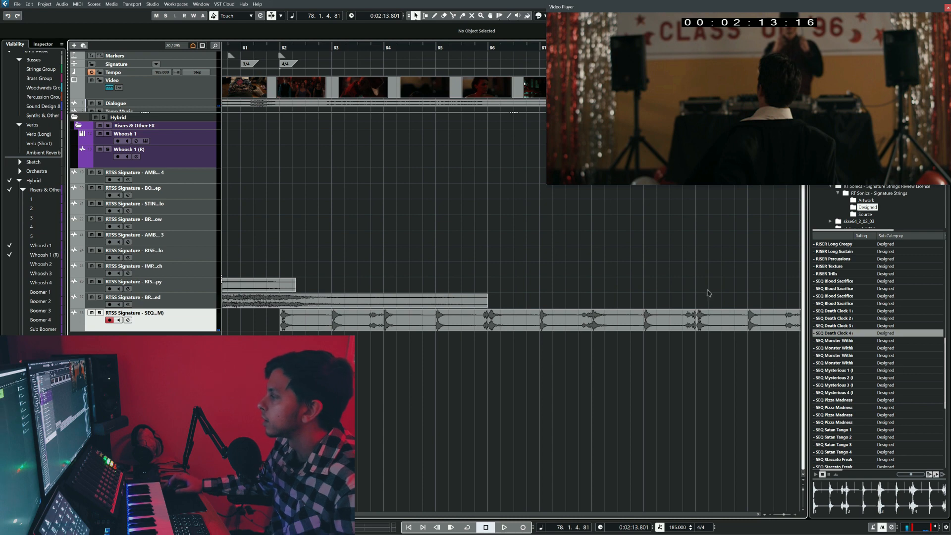
{"action": "left_click", "coordinate": [280, 47]}
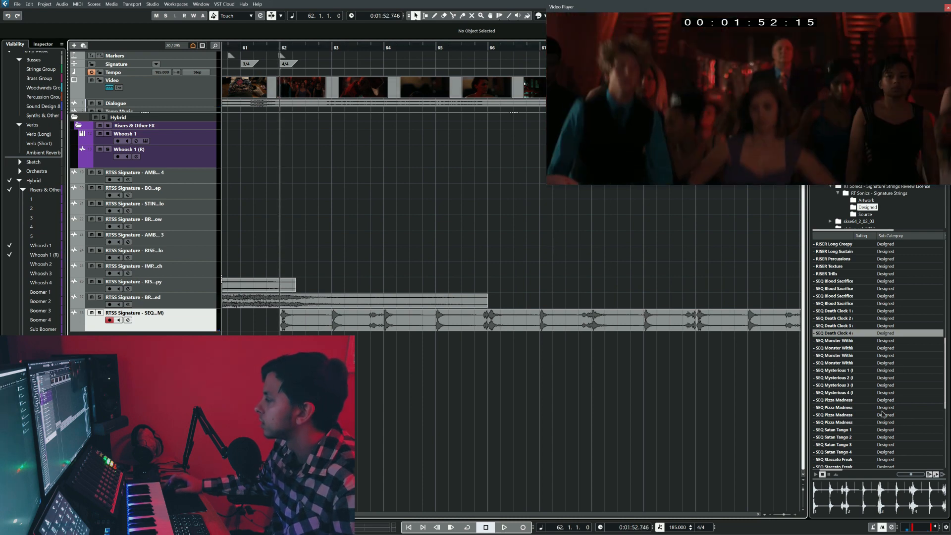
{"action": "left_click", "coordinate": [842, 430]}
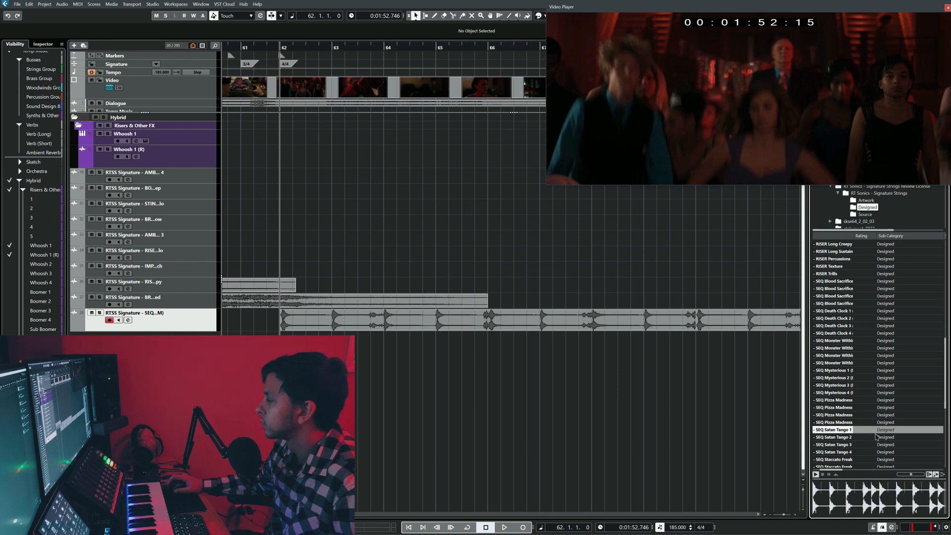
{"action": "left_click", "coordinate": [850, 438]}
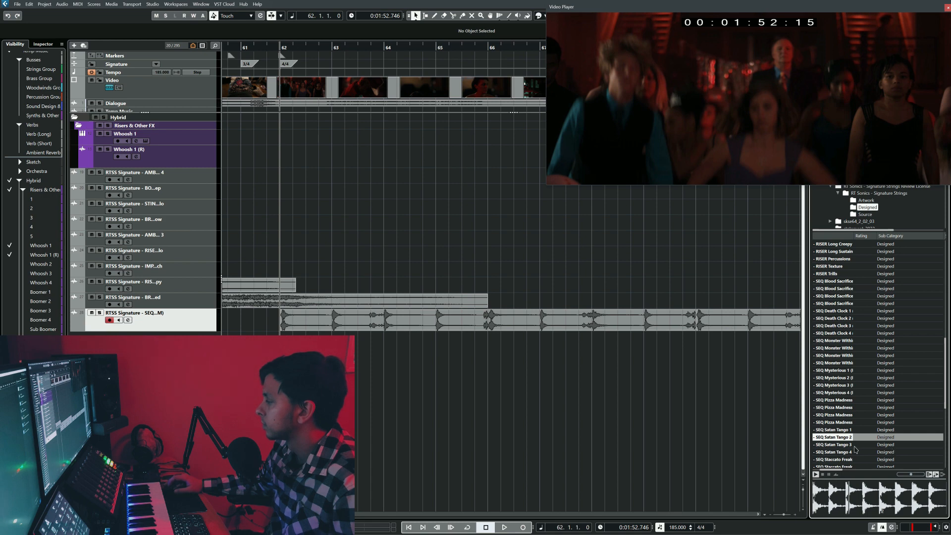
{"action": "left_click", "coordinate": [842, 445]}
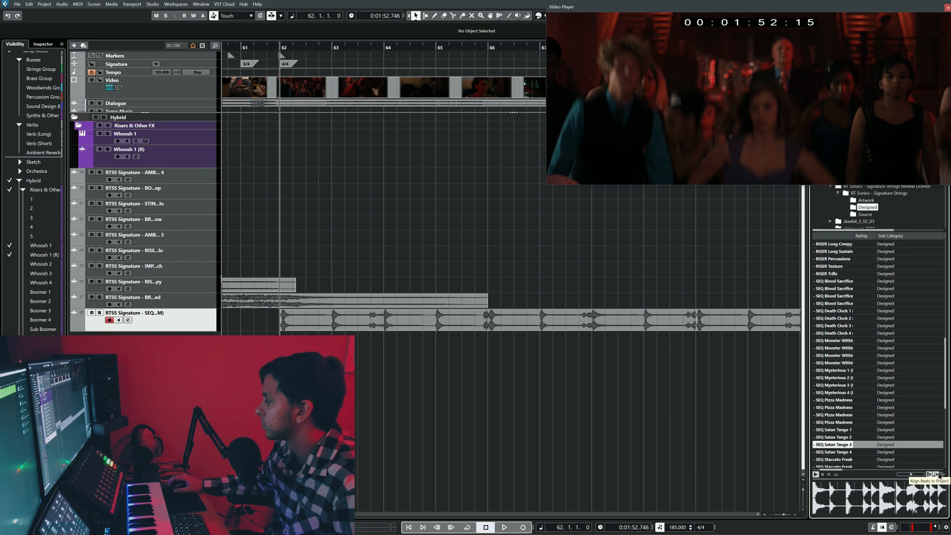
{"action": "left_click", "coordinate": [852, 452]}
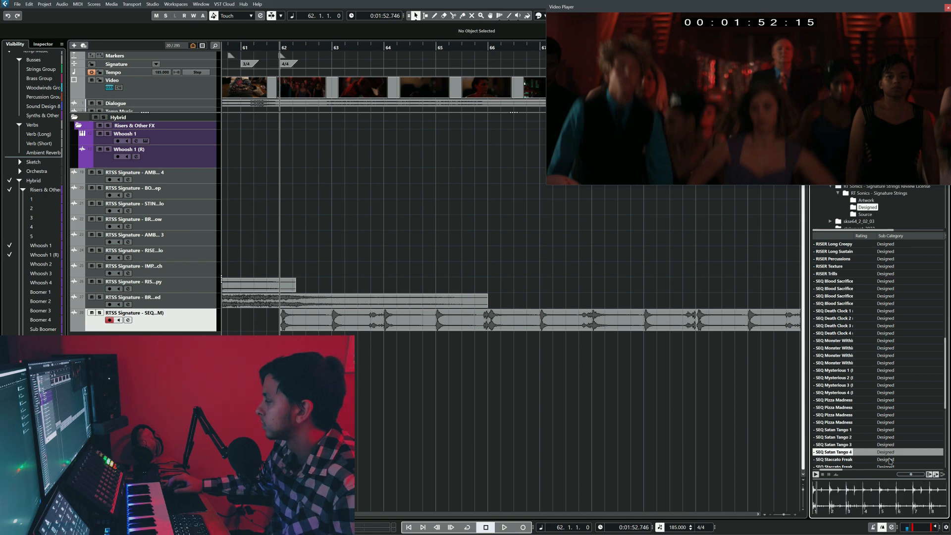
Audition the four SEQ Staccato Freak loops and go back to Staccato Freak 1.
{"action": "scroll", "coordinate": [875, 454], "scroll_direction": "down", "scroll_amount": 4}
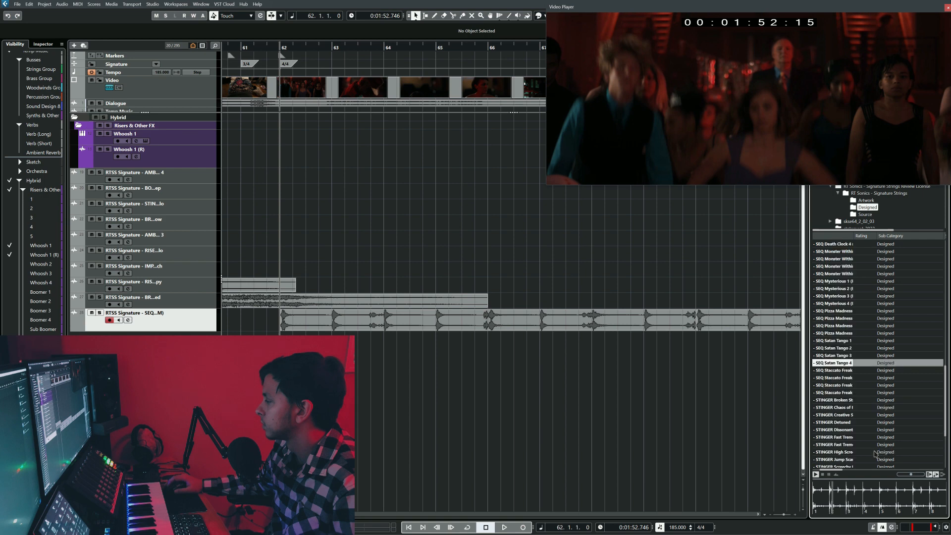
{"action": "key", "text": "Down"}
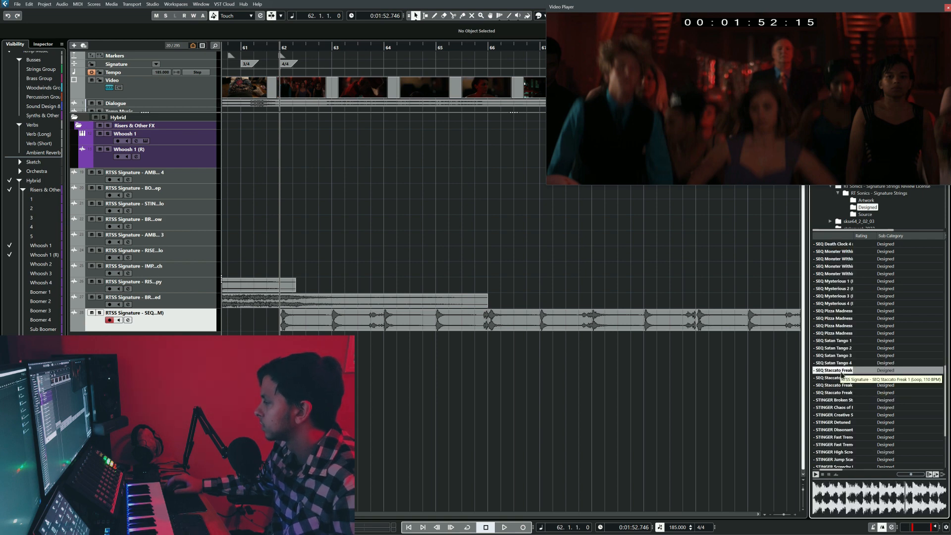
{"action": "left_click", "coordinate": [842, 378]}
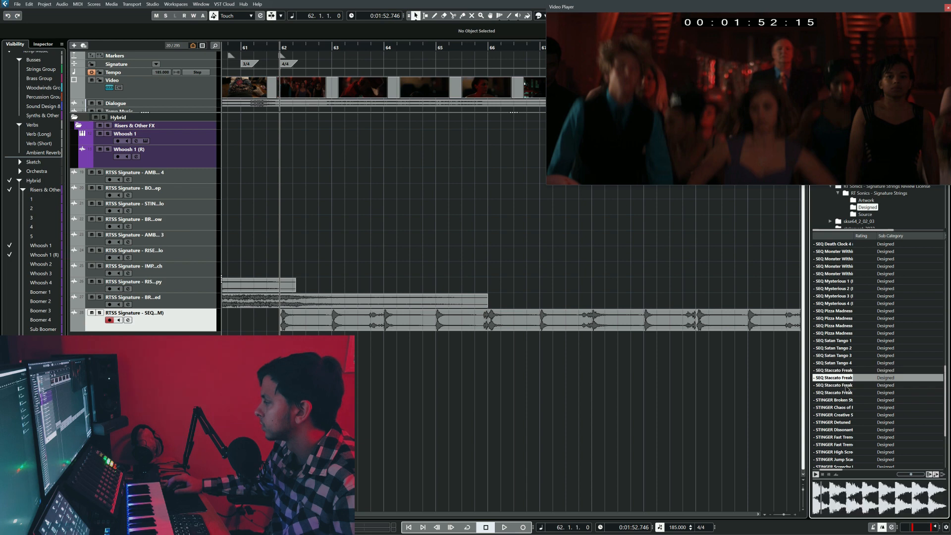
{"action": "left_click", "coordinate": [845, 386]}
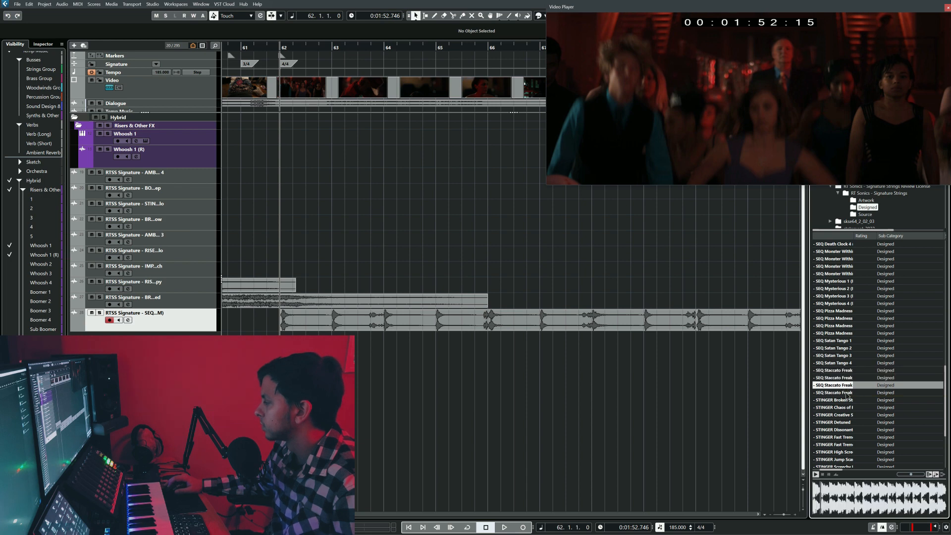
{"action": "left_click", "coordinate": [846, 392]}
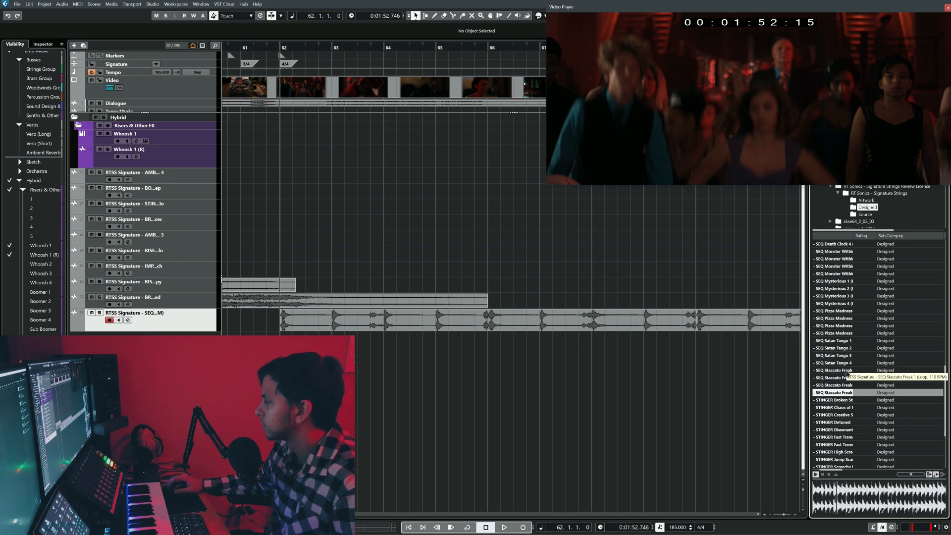
{"action": "left_click", "coordinate": [847, 371]}
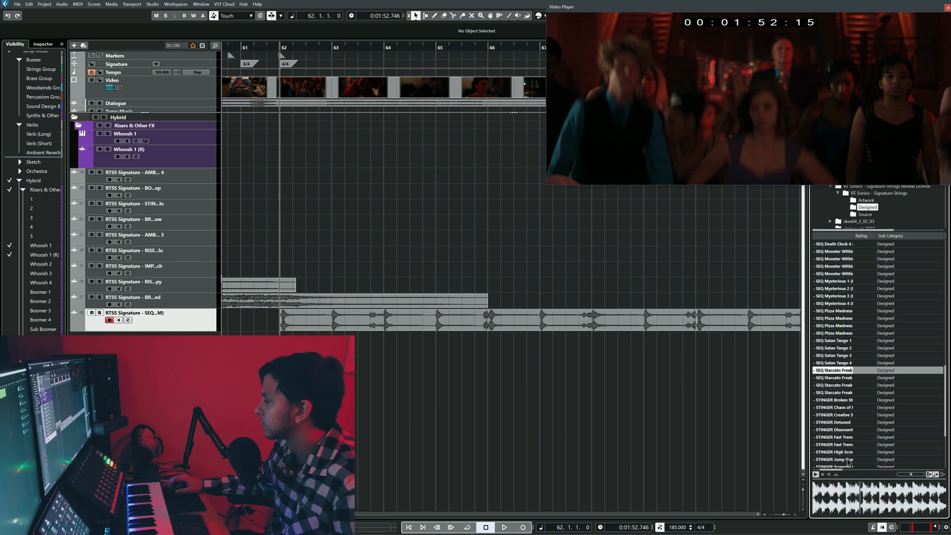
Import the SEQ Staccato Freak 1 loop onto a new track at bar 62 and play it with the Death Clock loop.
{"action": "left_click", "coordinate": [856, 374]}
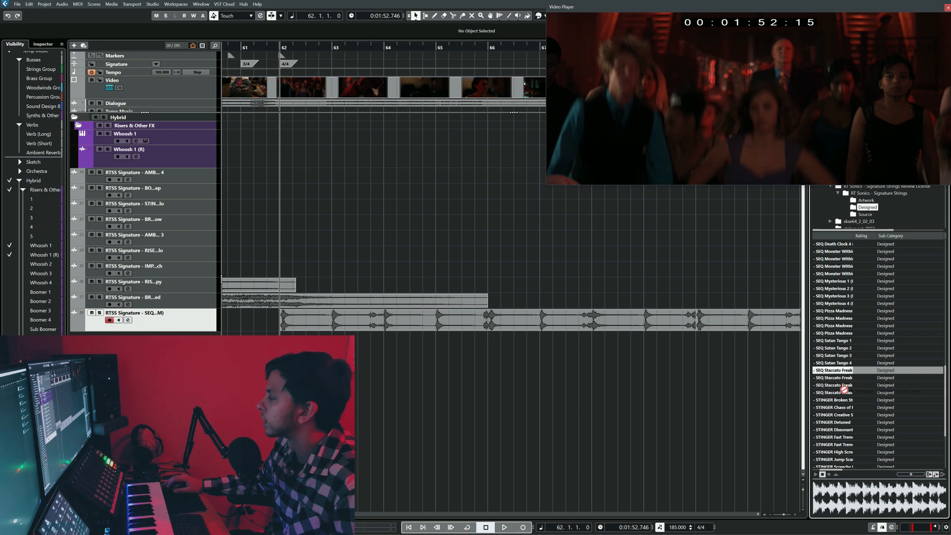
{"action": "left_click_drag", "start_coordinate": [843, 390], "coordinate": [294, 391]}
{"action": "left_click_drag", "start_coordinate": [283, 340], "coordinate": [283, 341]}
{"action": "left_click", "coordinate": [526, 332]}
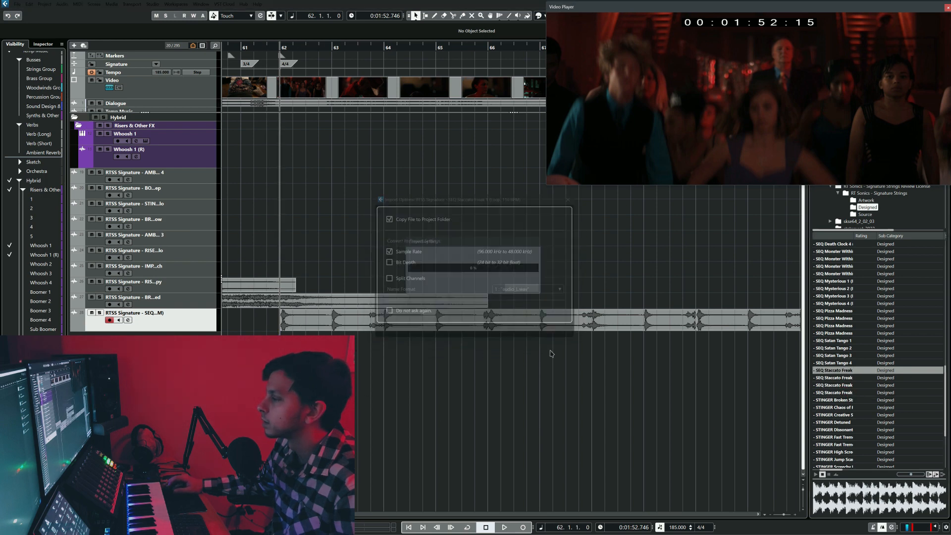
{"action": "key", "text": "space"}
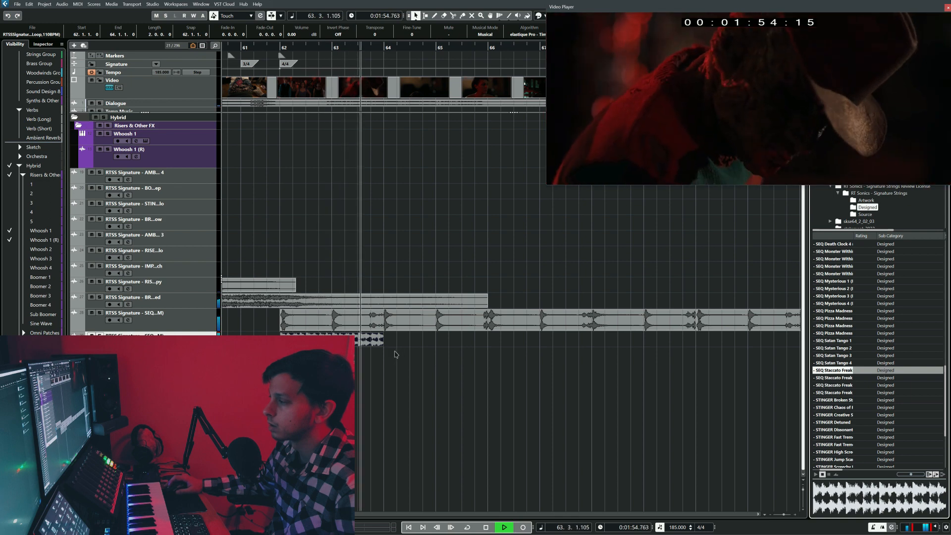
{"action": "key", "text": "space"}
Move the SEQ Staccato Freak 1 loop to start at bar 66 and check its entry in playback.
{"action": "left_click_drag", "start_coordinate": [376, 340], "coordinate": [571, 340]}
{"action": "left_click", "coordinate": [332, 47]}
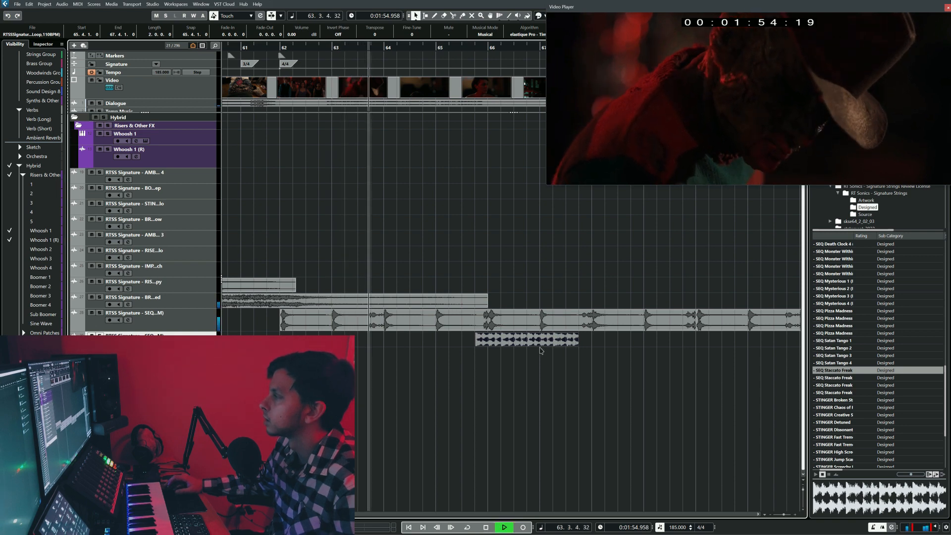
{"action": "key", "text": "j"}
{"action": "left_click_drag", "start_coordinate": [544, 348], "coordinate": [621, 348]}
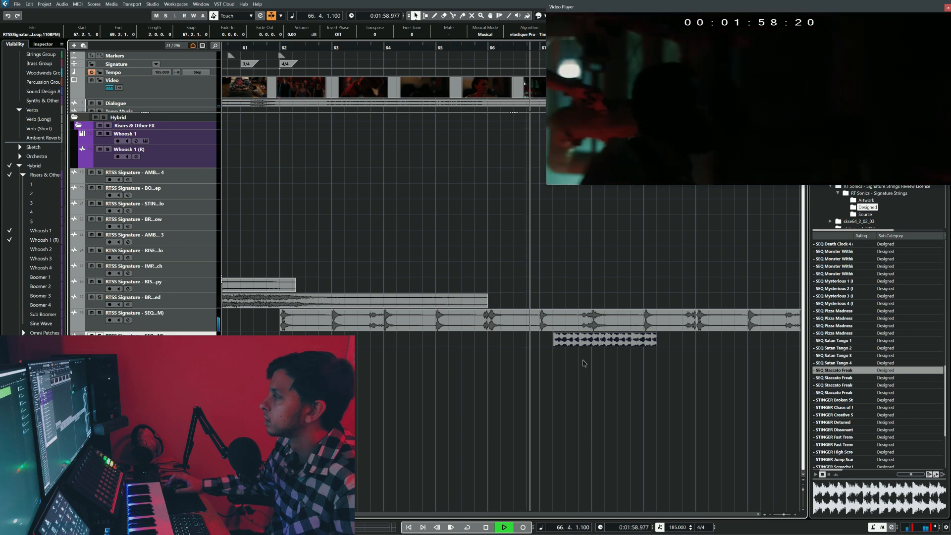
{"action": "key", "text": "j"}
{"action": "key", "text": "space"}
{"action": "left_click", "coordinate": [434, 48]}
{"action": "key", "text": "space"}
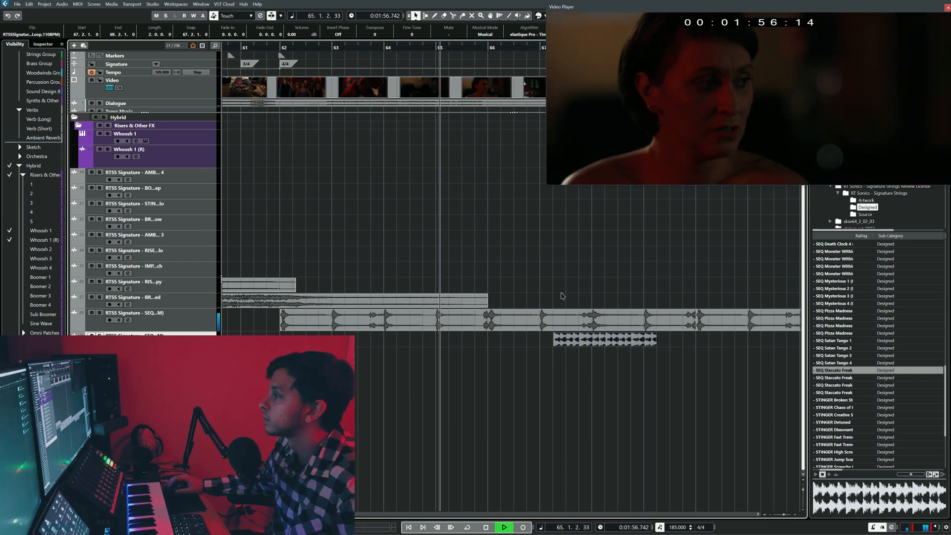
{"action": "key", "text": "space"}
{"action": "left_click_drag", "start_coordinate": [571, 342], "coordinate": [506, 341]}
{"action": "key", "text": "space"}
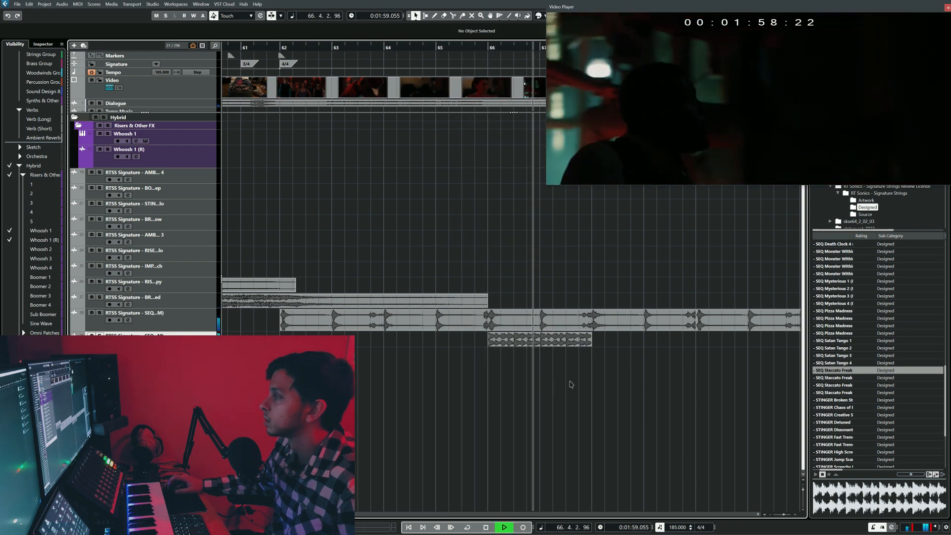
{"action": "key", "text": "space"}
Switch sizing to apply time stretch, stretch the Staccato Freak loop from bar 66 to bar 70, and play its opening.
{"action": "left_click", "coordinate": [572, 342]}
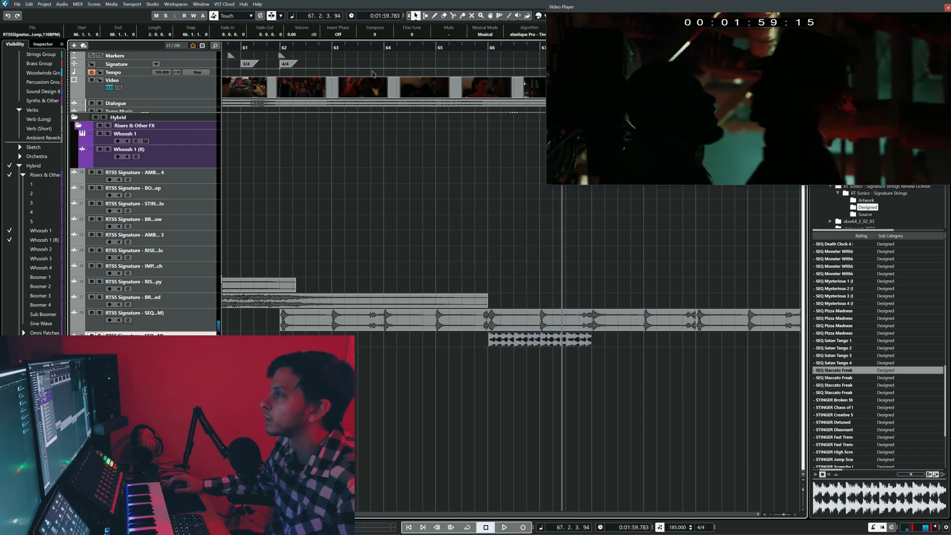
{"action": "left_click", "coordinate": [416, 16]}
{"action": "left_click", "coordinate": [462, 41]}
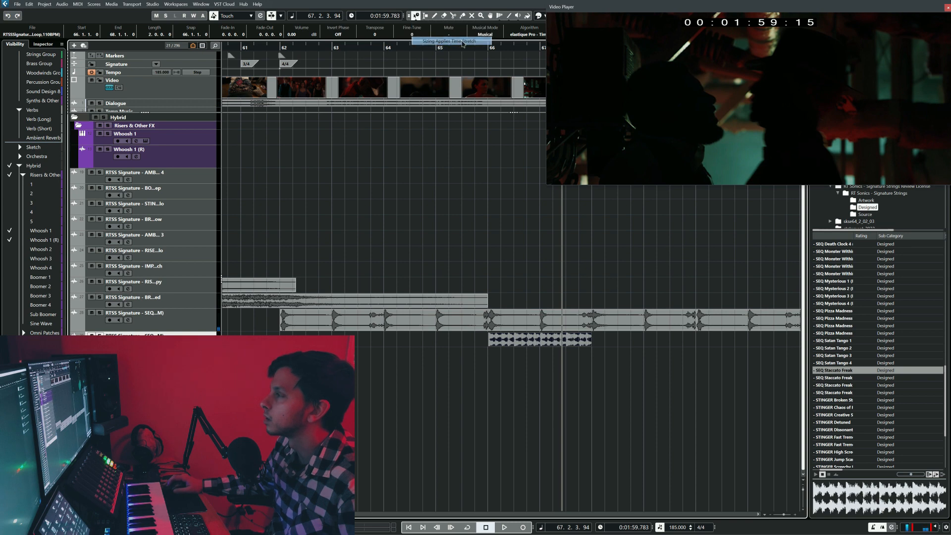
{"action": "left_click_drag", "start_coordinate": [591, 344], "coordinate": [540, 345]}
{"action": "key", "text": "ctrl+z"}
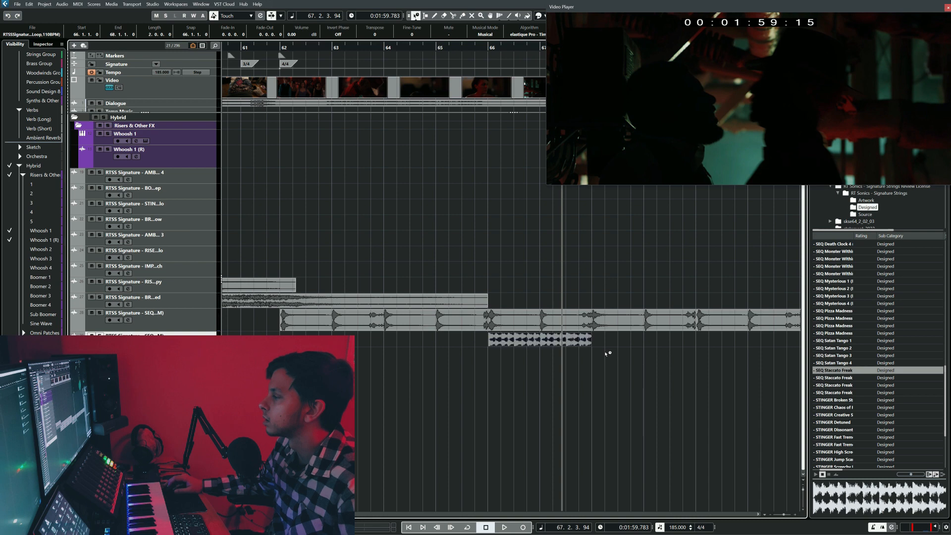
{"action": "left_click_drag", "start_coordinate": [592, 345], "coordinate": [695, 345]}
{"action": "left_click", "coordinate": [483, 252]}
{"action": "key", "text": "space"}
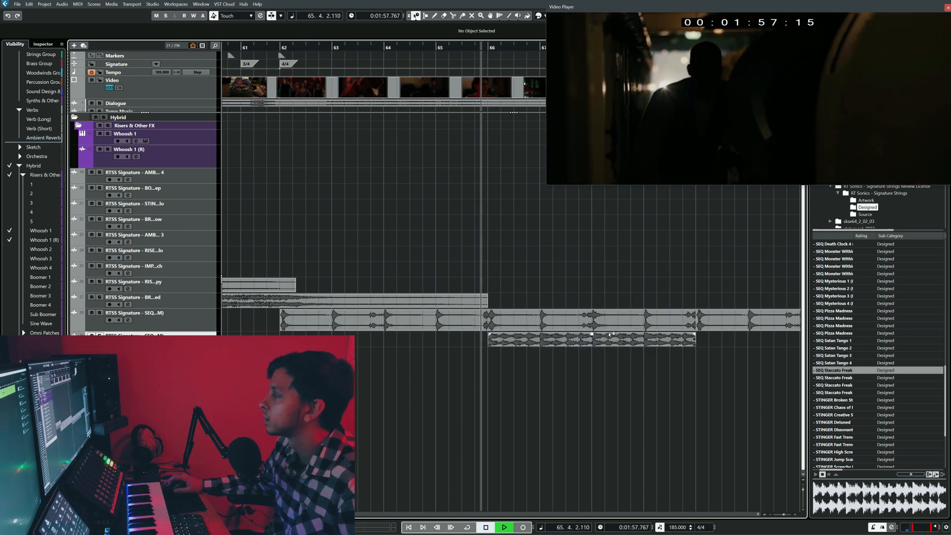
{"action": "key", "text": "space"}
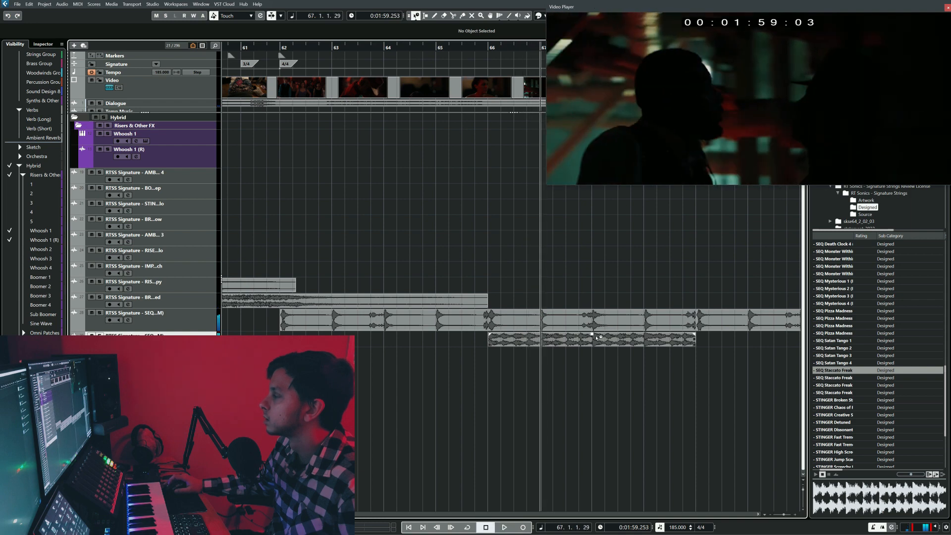
Split the stretched Staccato Freak loop at bar 67 beat 2, delete the remainder, and fade out the kept part from about bar 67.
{"action": "key", "text": "3"}
{"action": "left_click", "coordinate": [553, 341]}
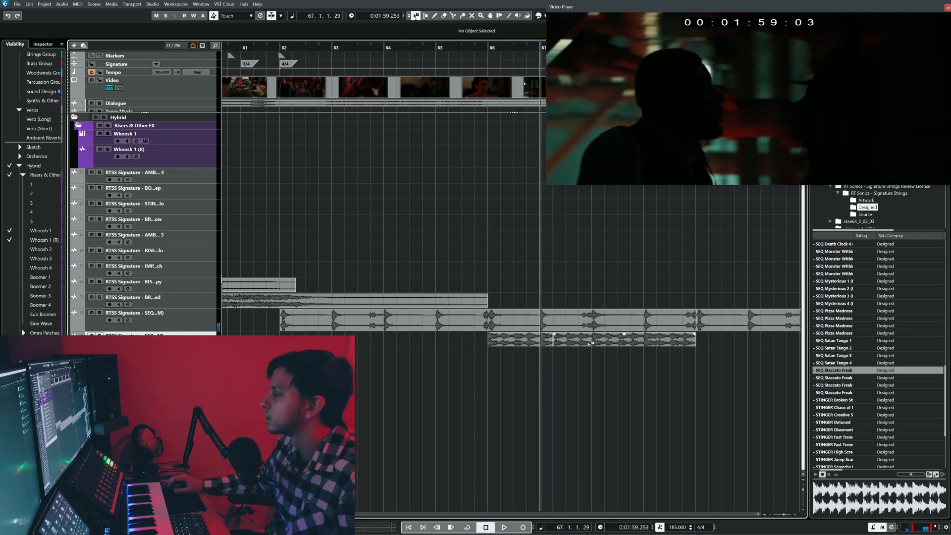
{"action": "key", "text": "1"}
{"action": "left_click", "coordinate": [553, 341]}
{"action": "key", "text": "Delete"}
{"action": "left_click_drag", "start_coordinate": [550, 334], "coordinate": [544, 336]}
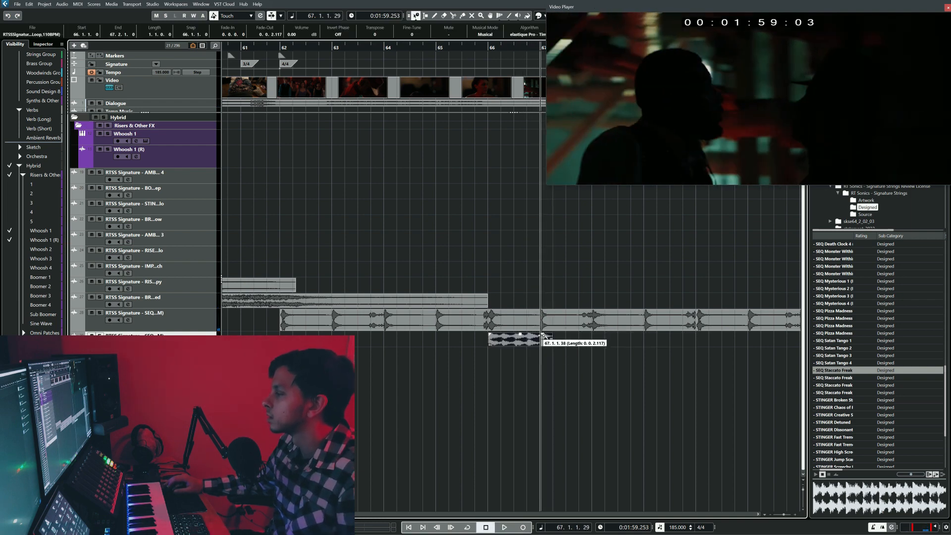
Play back from bar 62 to past bar 68 to check the shortened Staccato Freak hit against the picture.
{"action": "left_click", "coordinate": [288, 187]}
{"action": "key", "text": "space"}
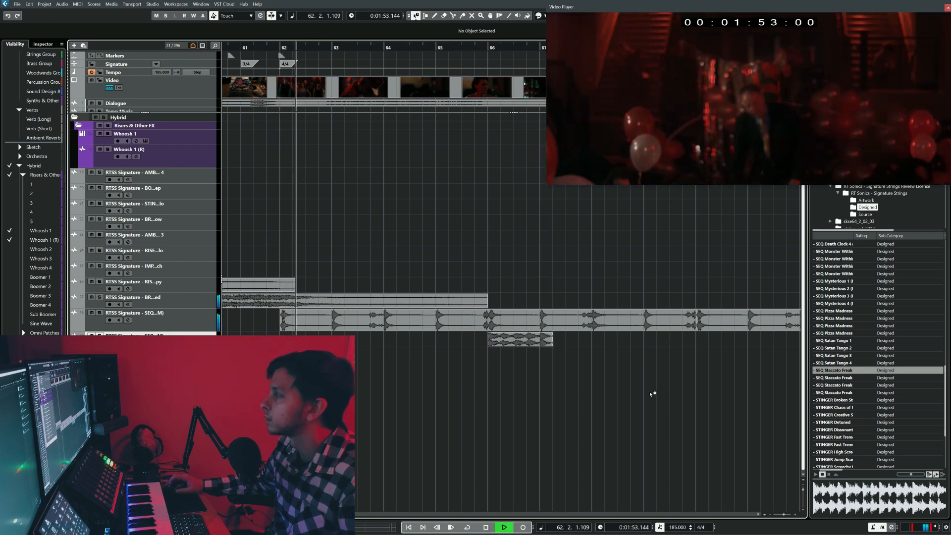
{"action": "right_click", "coordinate": [612, 388]}
{"action": "left_click", "coordinate": [612, 388]}
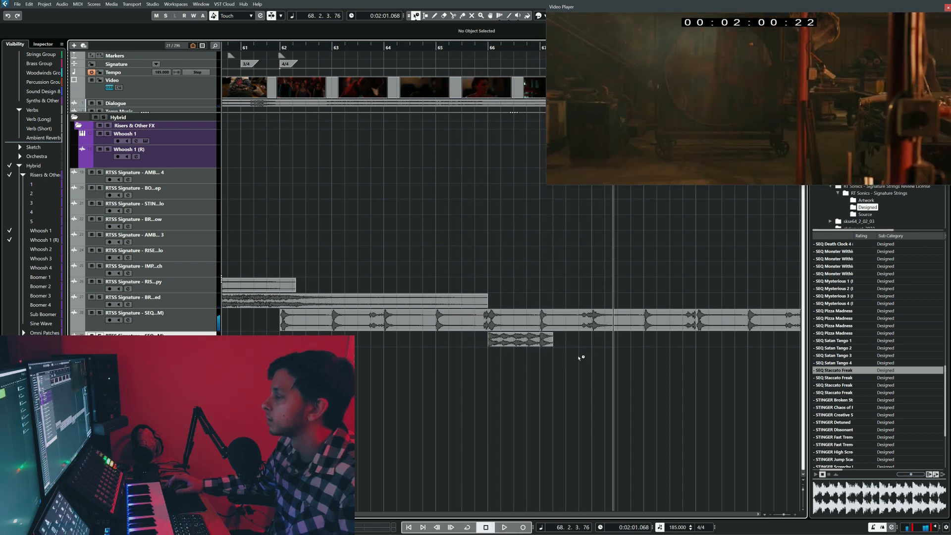
{"action": "key", "text": "space"}
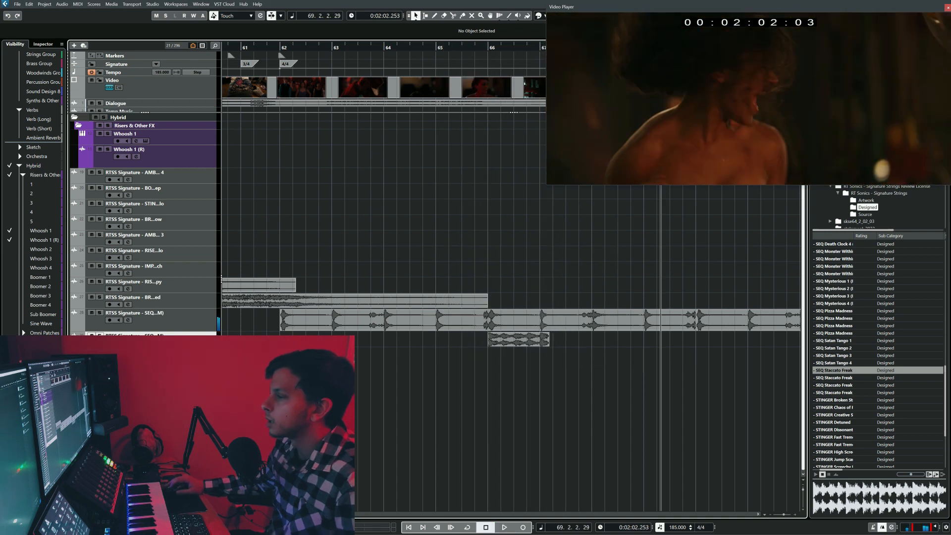
Place the playback position at bar 66, open the MixConsole and move the Video Player clear of the channel racks.
{"action": "left_click", "coordinate": [489, 270]}
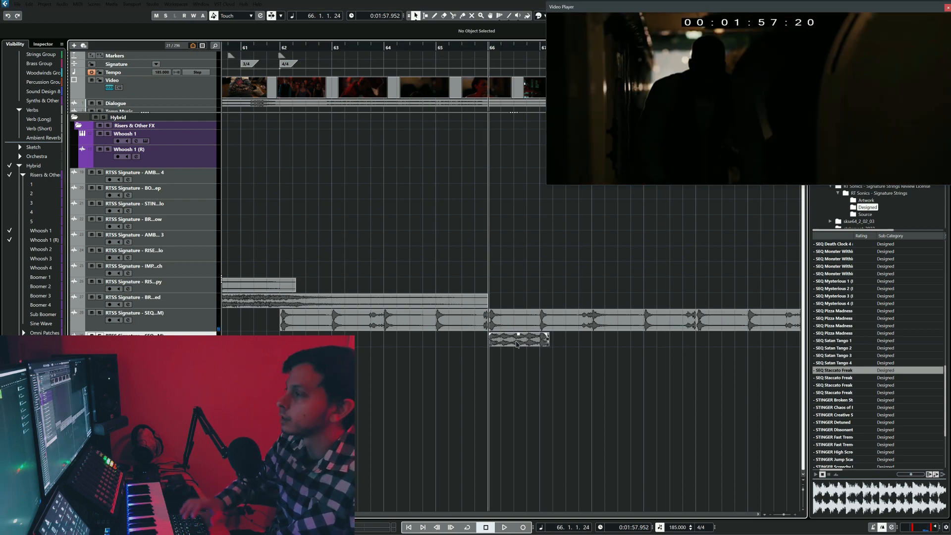
{"action": "key", "text": "F3"}
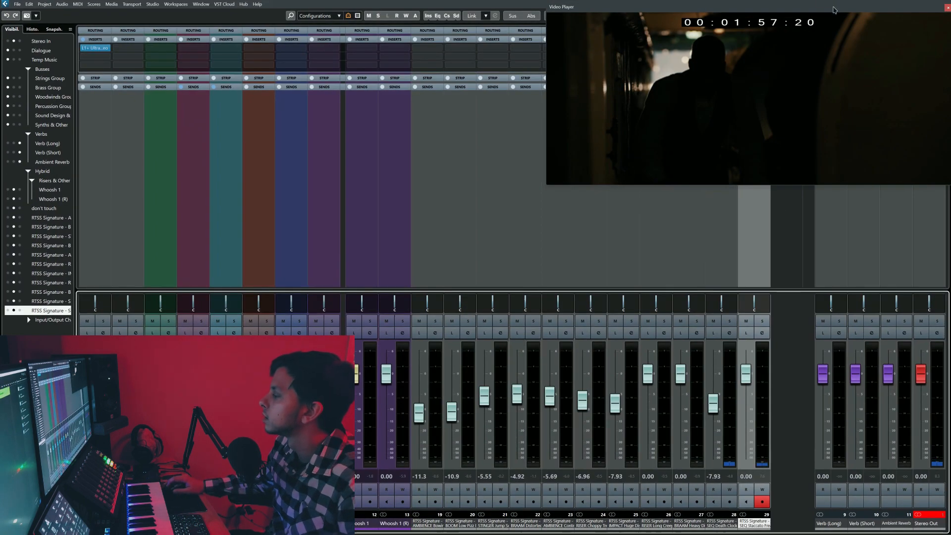
{"action": "left_click_drag", "start_coordinate": [833, 10], "coordinate": [887, 147]}
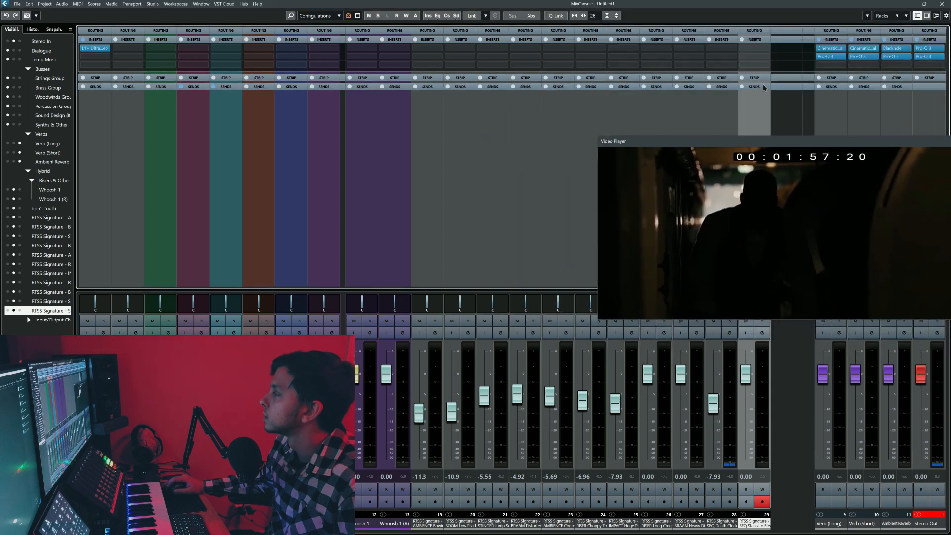
Add a Verb (Short) send to the SEQ Staccato Freak channel with its level at -5.22 dB.
{"action": "left_click", "coordinate": [763, 86]}
{"action": "left_click", "coordinate": [760, 66]}
{"action": "left_click", "coordinate": [767, 99]}
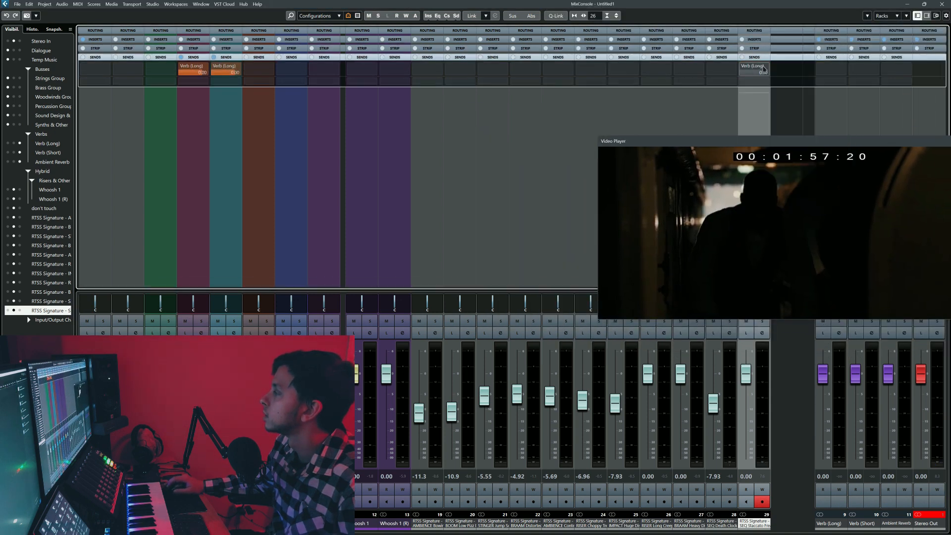
{"action": "left_click", "coordinate": [764, 69]}
{"action": "left_click", "coordinate": [776, 106]}
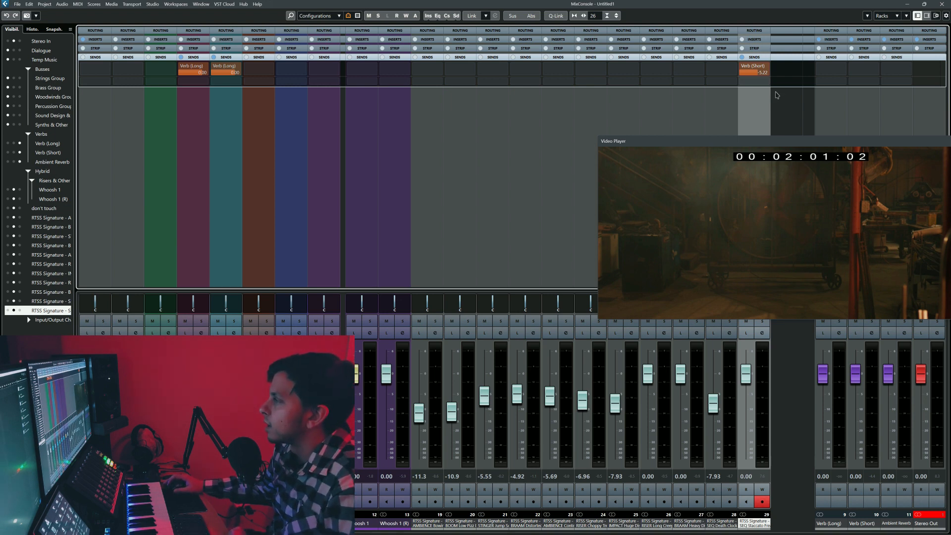
Deactivate the Verb (Short) send on the Staccato Freak channel and show its "Enable" automation track in the project.
{"action": "right_click", "coordinate": [743, 68]}
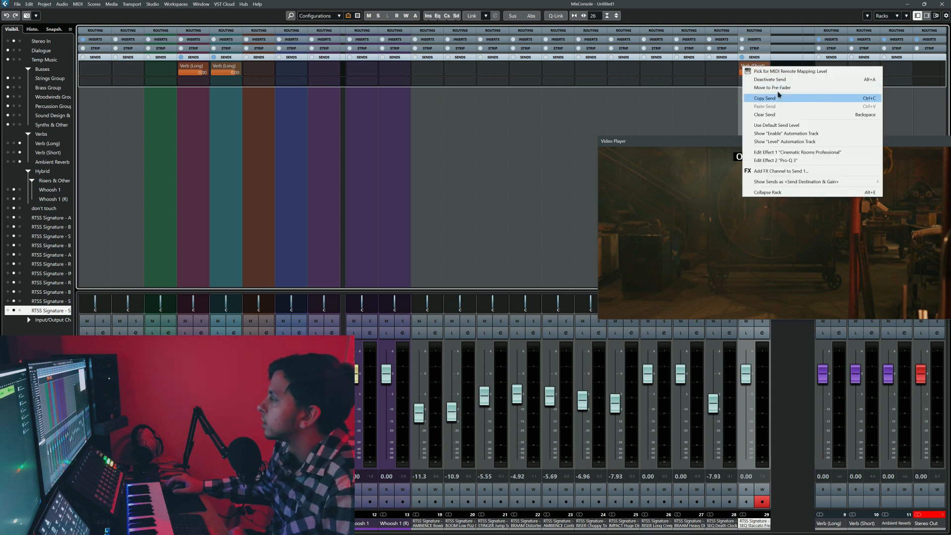
{"action": "left_click", "coordinate": [742, 67]}
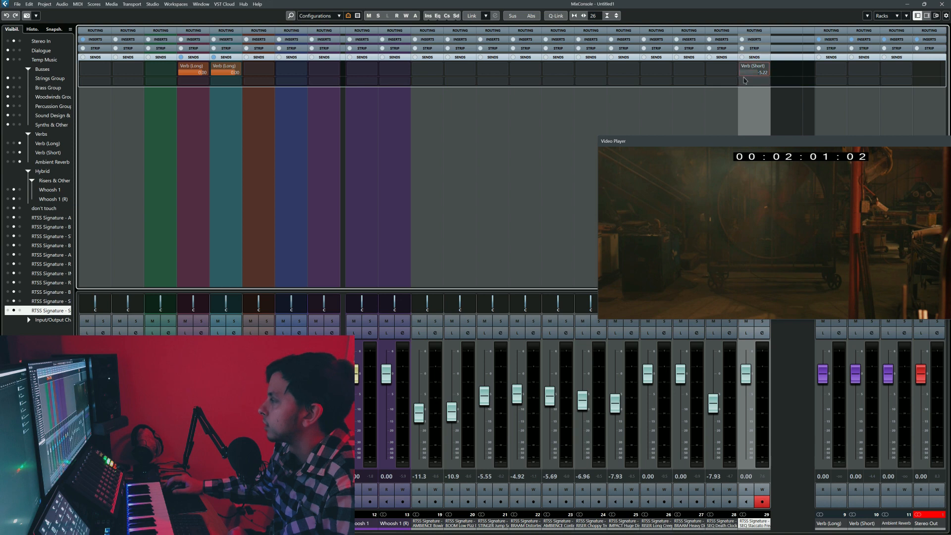
{"action": "right_click", "coordinate": [742, 67]}
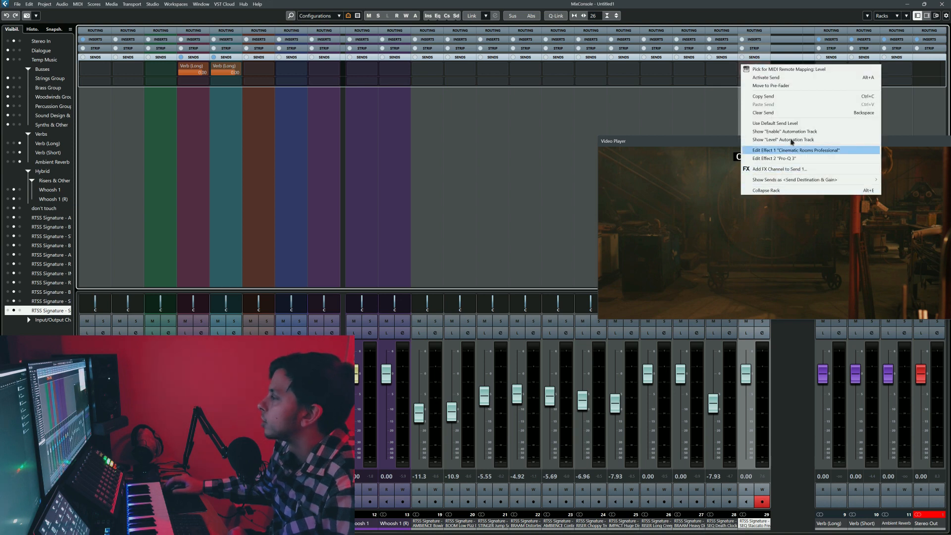
{"action": "left_click", "coordinate": [824, 137]}
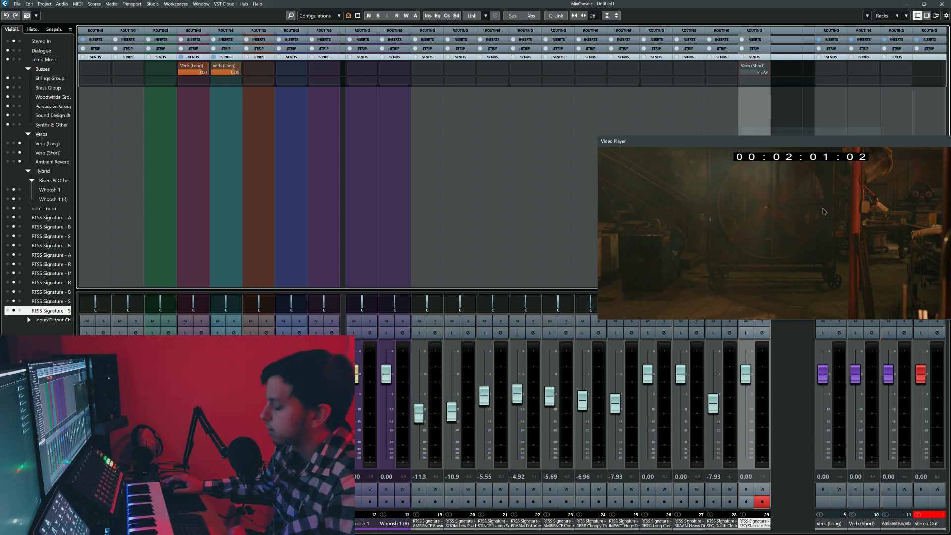
{"action": "key", "text": "F3"}
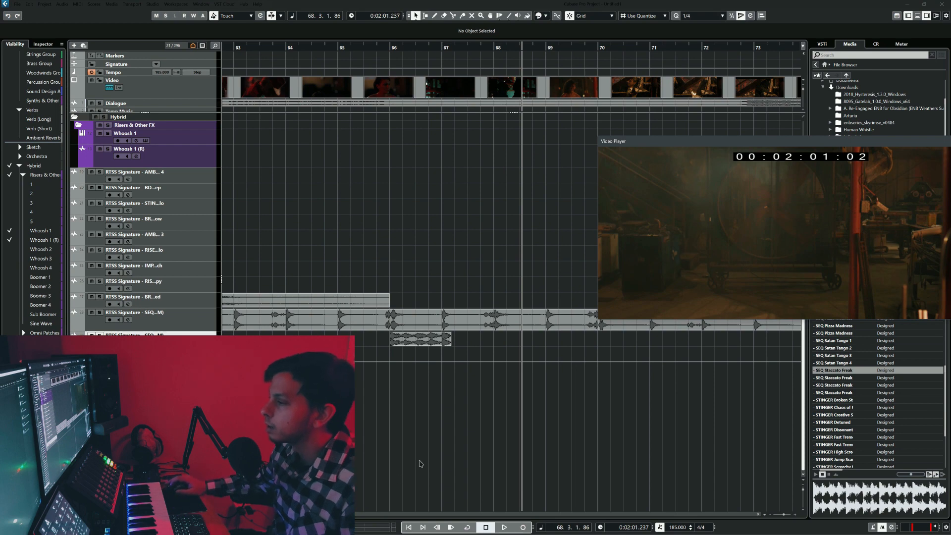
Bring up the tool selection in the arrangement for editing the Staccato Freak send automation.
{"action": "scroll", "coordinate": [395, 384], "scroll_direction": "right", "scroll_amount": 1}
{"action": "right_click", "coordinate": [426, 395]}
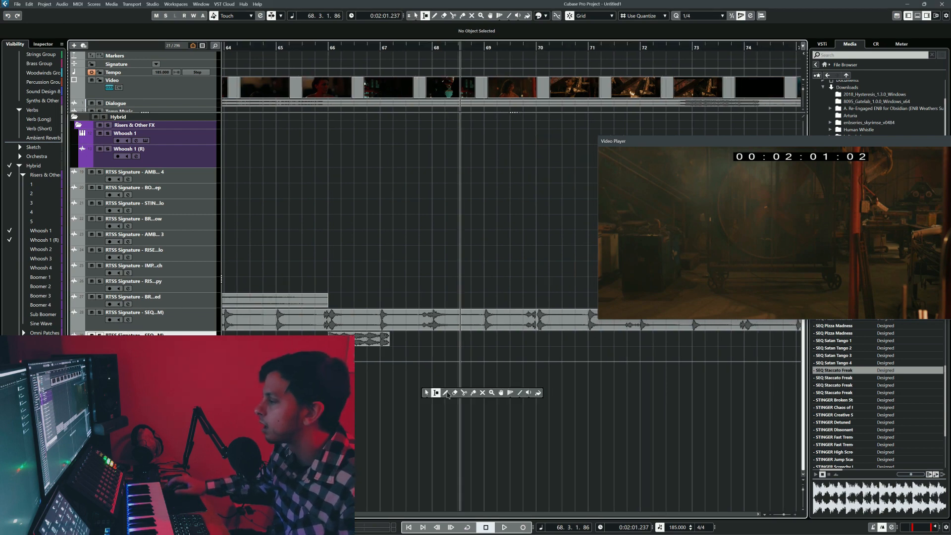
Draw an automation point set to On at bar 67 in the lane beneath the short SEQ clip, and return to the selection tool.
{"action": "left_click", "coordinate": [446, 393]}
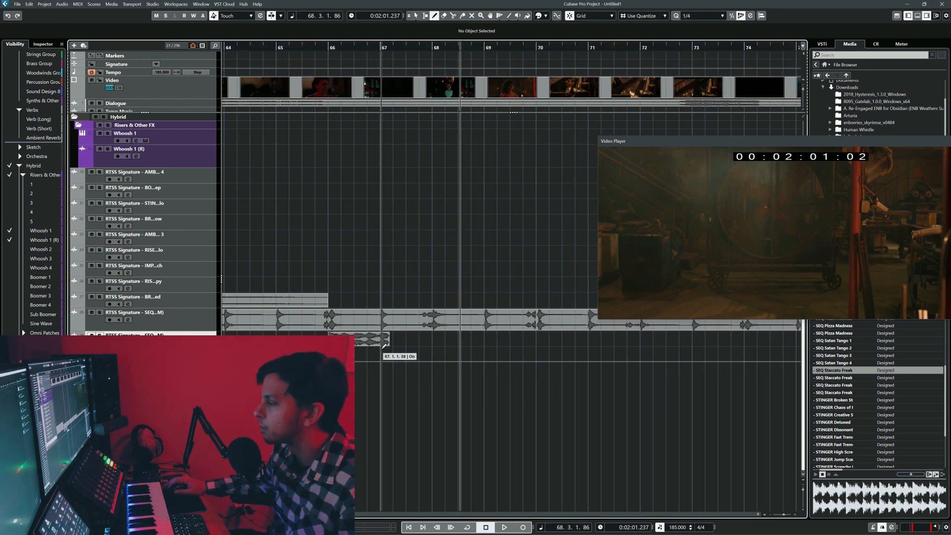
{"action": "left_click", "coordinate": [383, 348]}
{"action": "right_click", "coordinate": [419, 394]}
{"action": "left_click", "coordinate": [420, 395]}
{"action": "left_click", "coordinate": [382, 351]}
Play the passage from about bar 65 and give the short SEQ clip a short fade-out.
{"action": "left_click", "coordinate": [311, 258]}
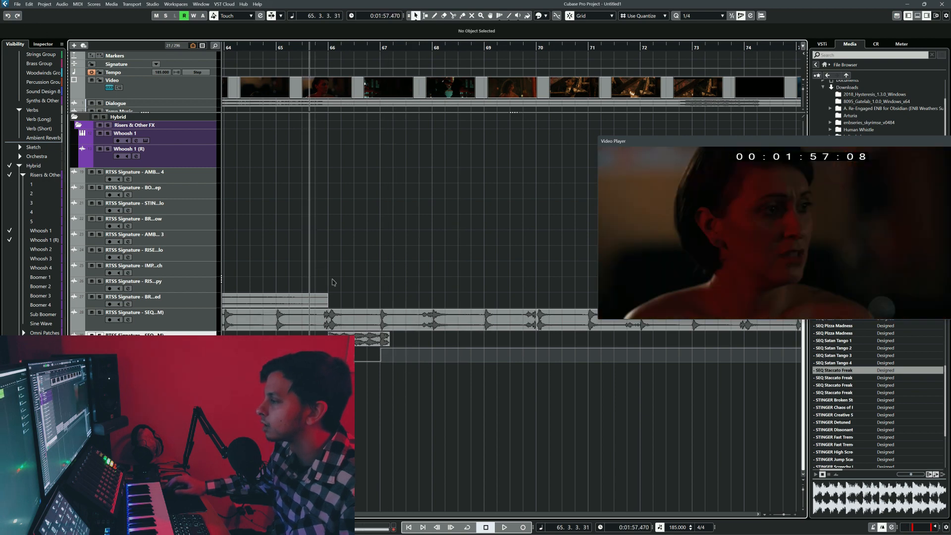
{"action": "key", "text": "space"}
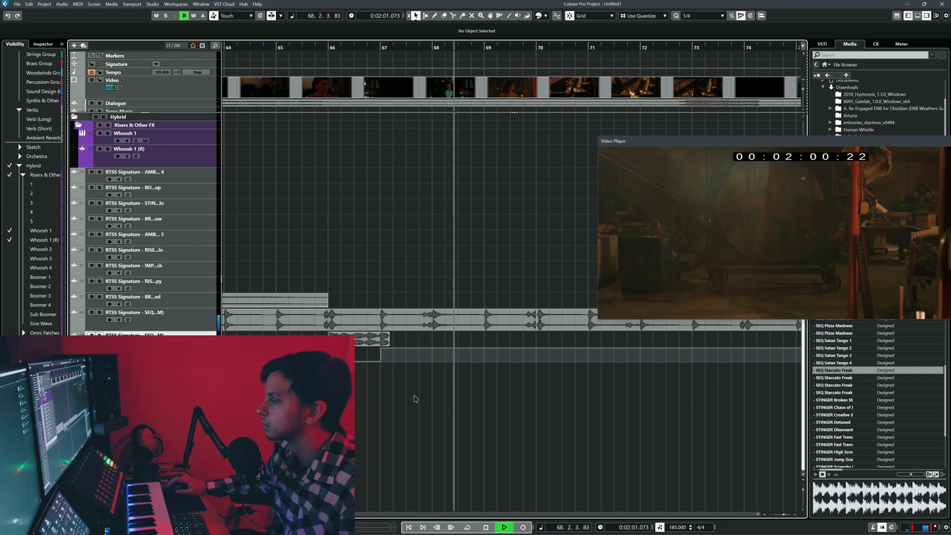
{"action": "key", "text": "space"}
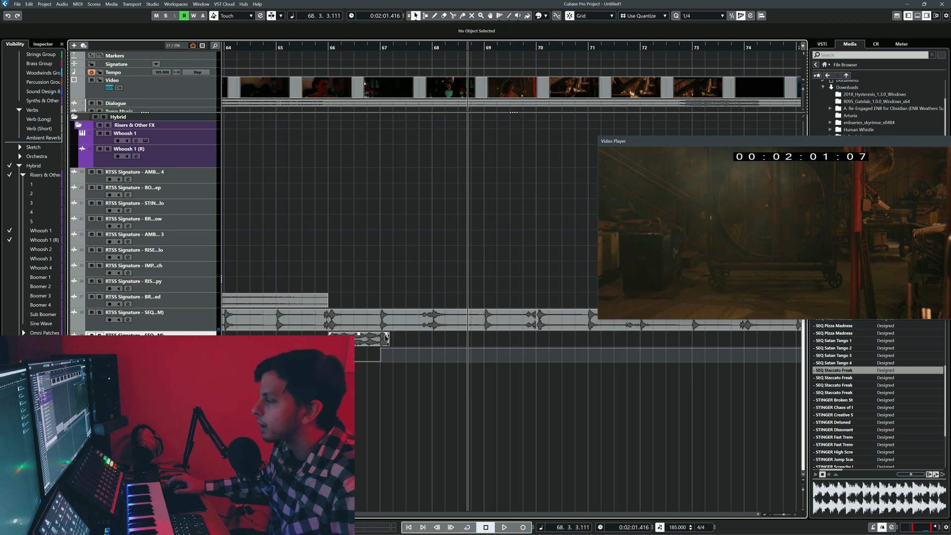
{"action": "left_click_drag", "start_coordinate": [388, 335], "coordinate": [385, 335]}
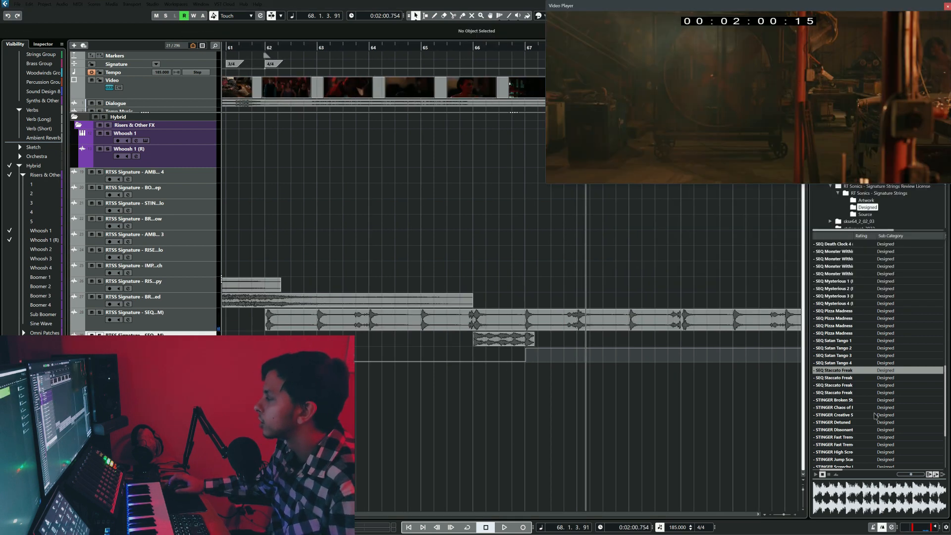
Browse the Designed samples of the Signature Strings library and audition several AMBIENCE and ACCENT sounds.
{"action": "scroll", "coordinate": [876, 363], "scroll_direction": "up", "scroll_amount": 10}
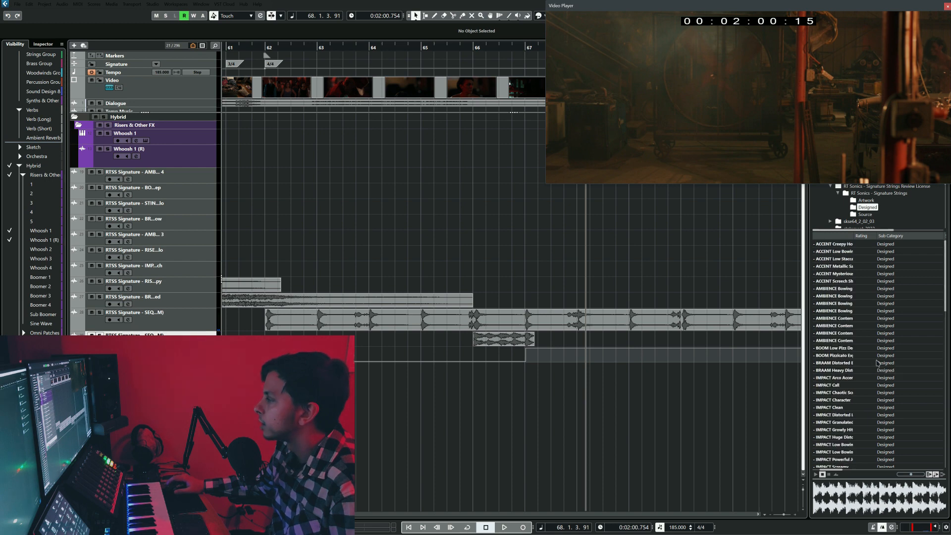
{"action": "scroll", "coordinate": [915, 362], "scroll_direction": "down", "scroll_amount": 10}
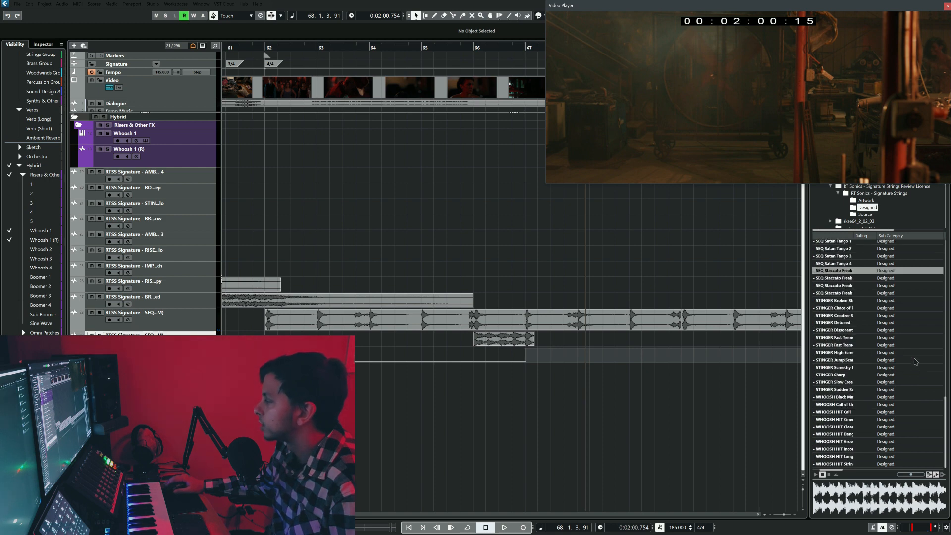
{"action": "scroll", "coordinate": [915, 361], "scroll_direction": "up", "scroll_amount": 6}
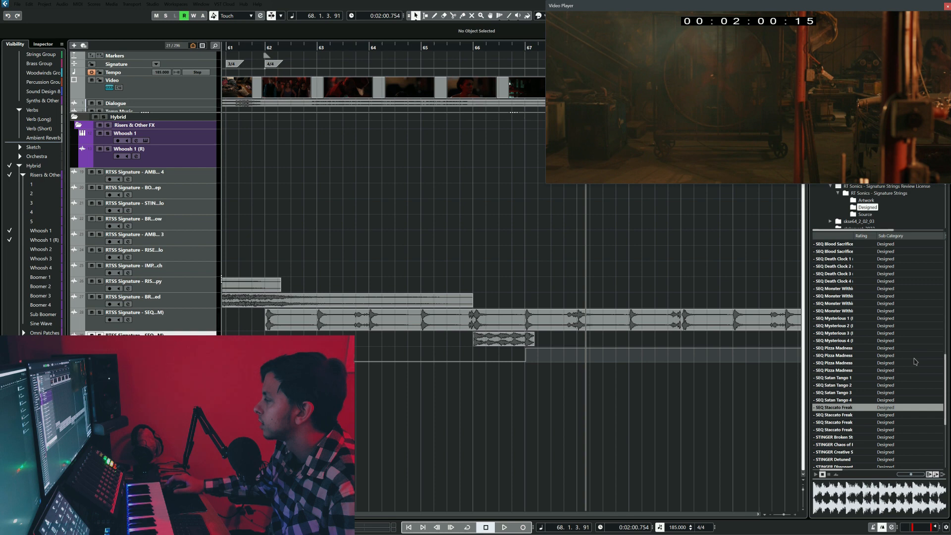
{"action": "scroll", "coordinate": [915, 361], "scroll_direction": "up", "scroll_amount": 10}
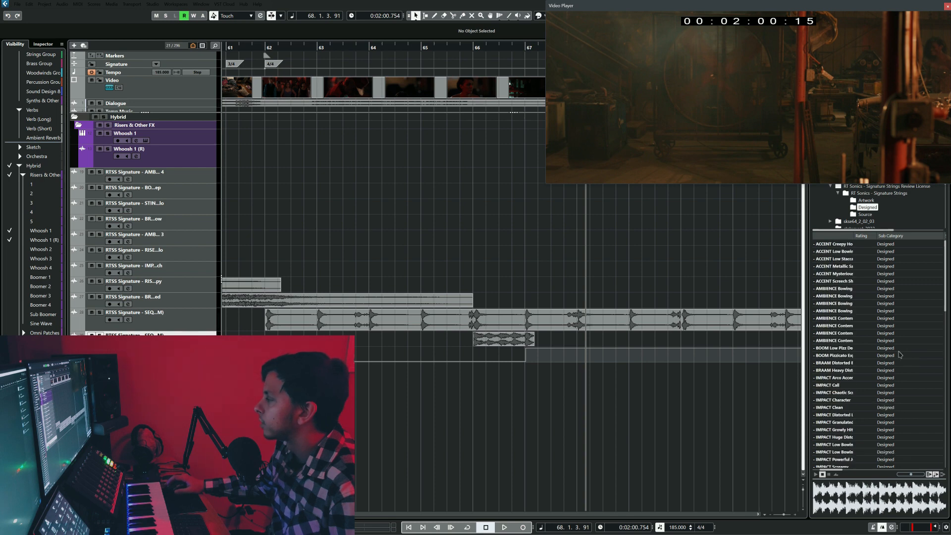
{"action": "scroll", "coordinate": [652, 343], "scroll_direction": "left", "scroll_amount": 2}
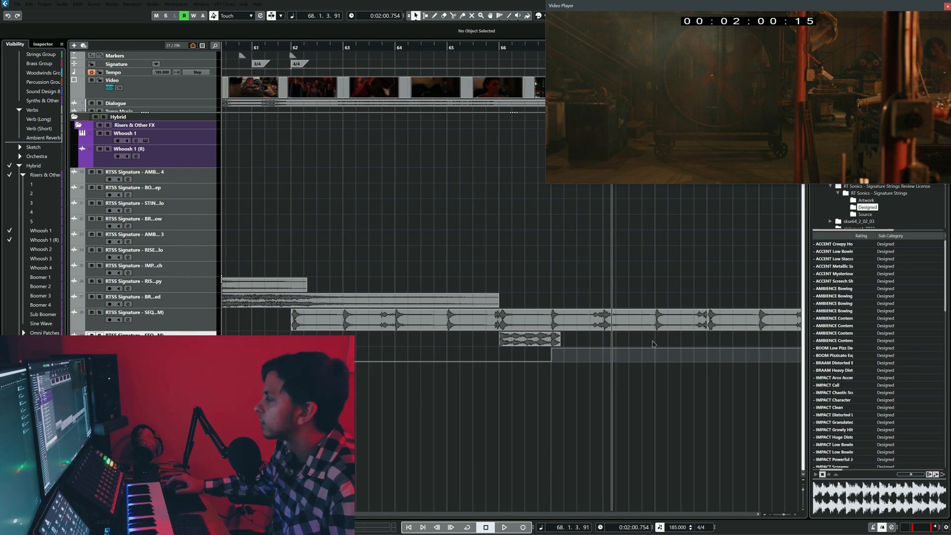
{"action": "left_click", "coordinate": [845, 319]}
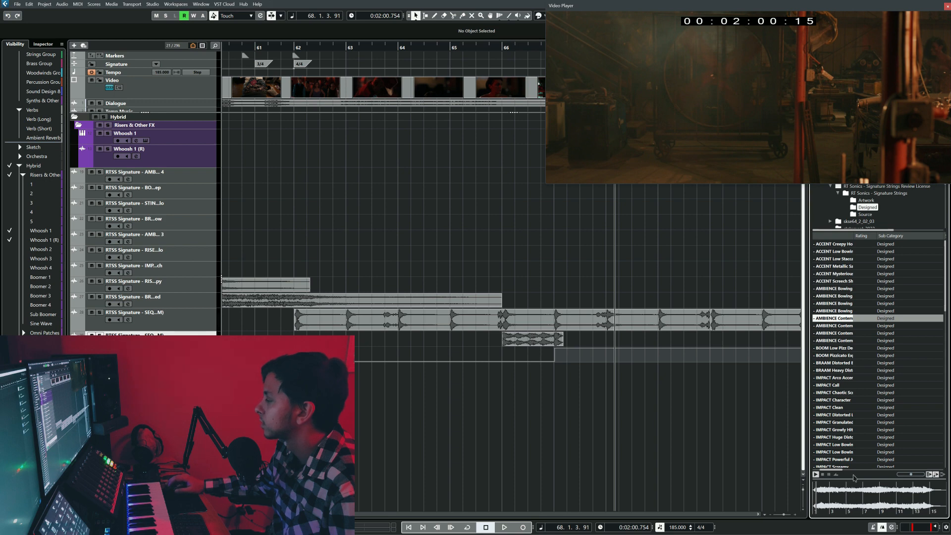
{"action": "left_click", "coordinate": [853, 325]}
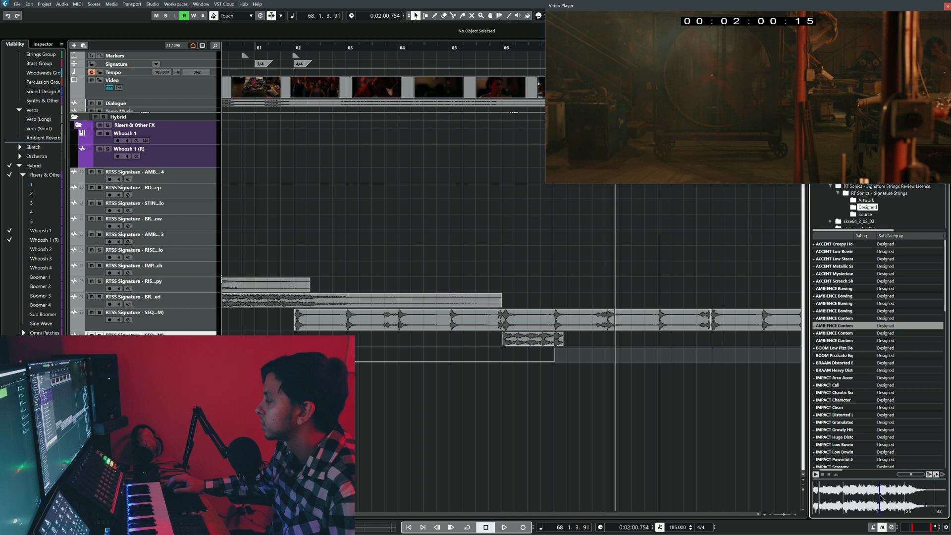
{"action": "left_click", "coordinate": [843, 333]}
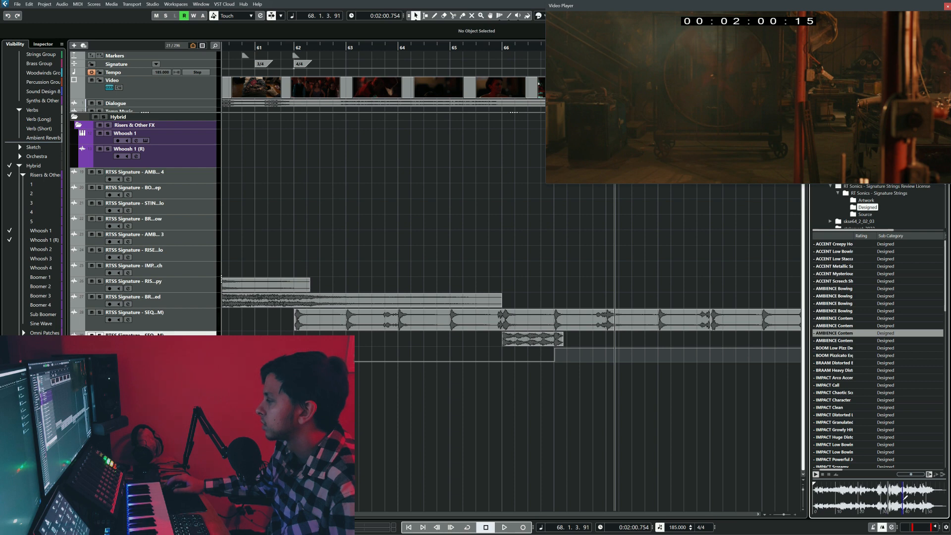
{"action": "left_click", "coordinate": [850, 282]}
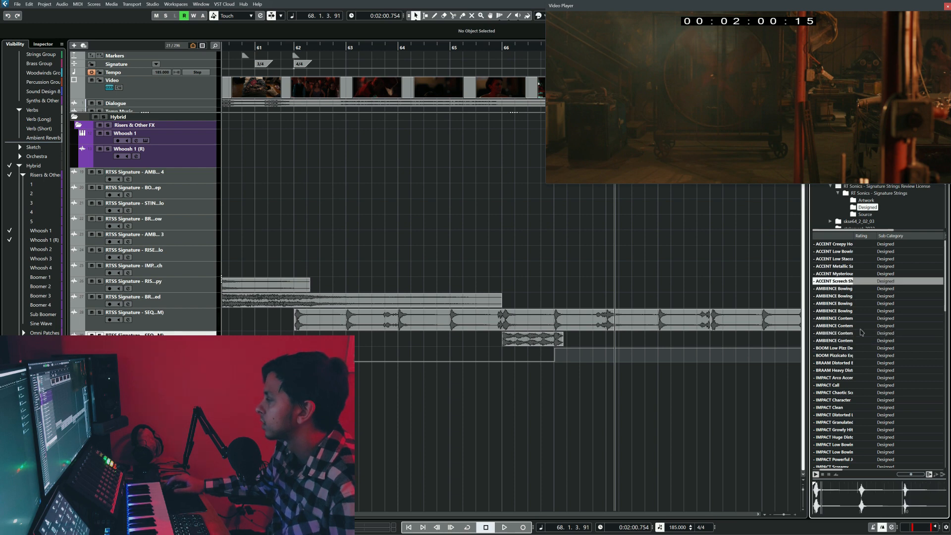
{"action": "left_click", "coordinate": [848, 273]}
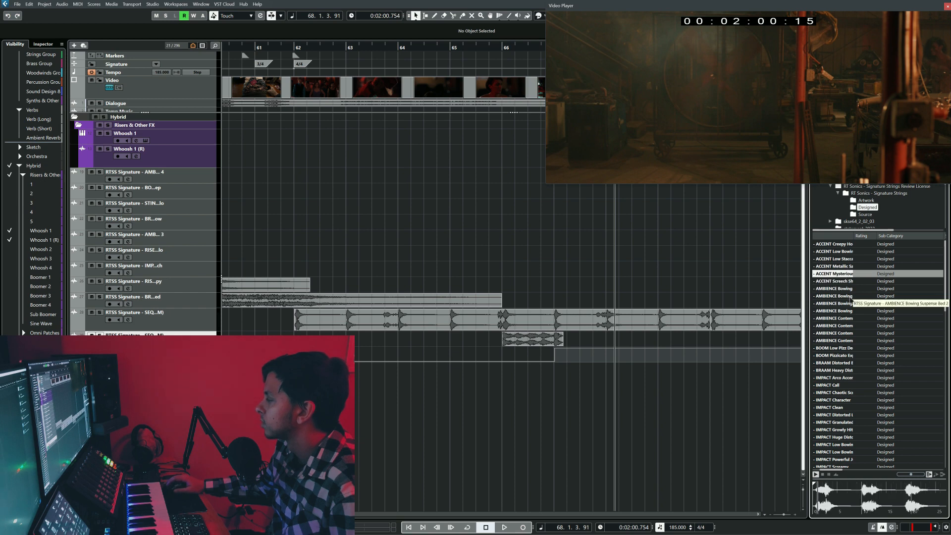
Import the ACCENT Creepy Hollow Plucks sample onto a new track at bar 62 with conversion, and play it against the video.
{"action": "left_click", "coordinate": [839, 244]}
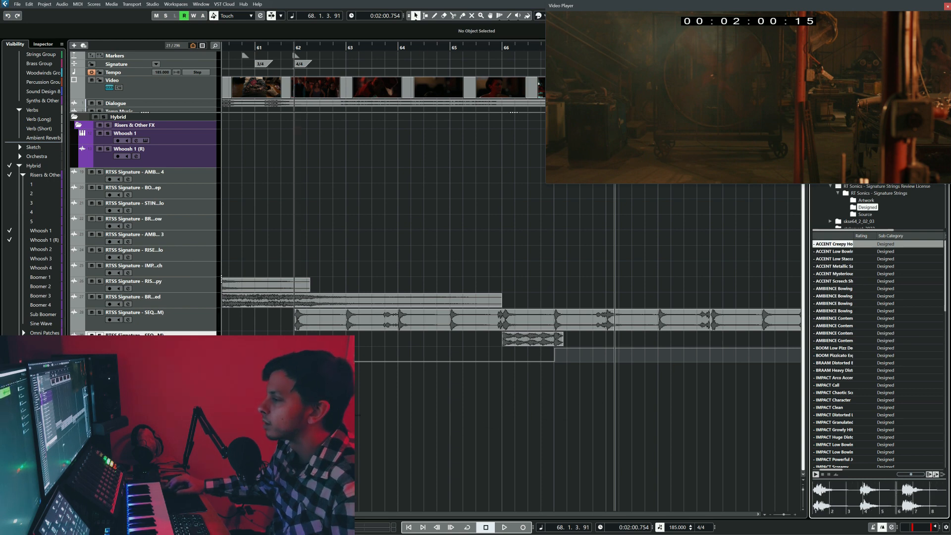
{"action": "left_click_drag", "start_coordinate": [297, 369], "coordinate": [297, 370]}
{"action": "left_click", "coordinate": [527, 331]}
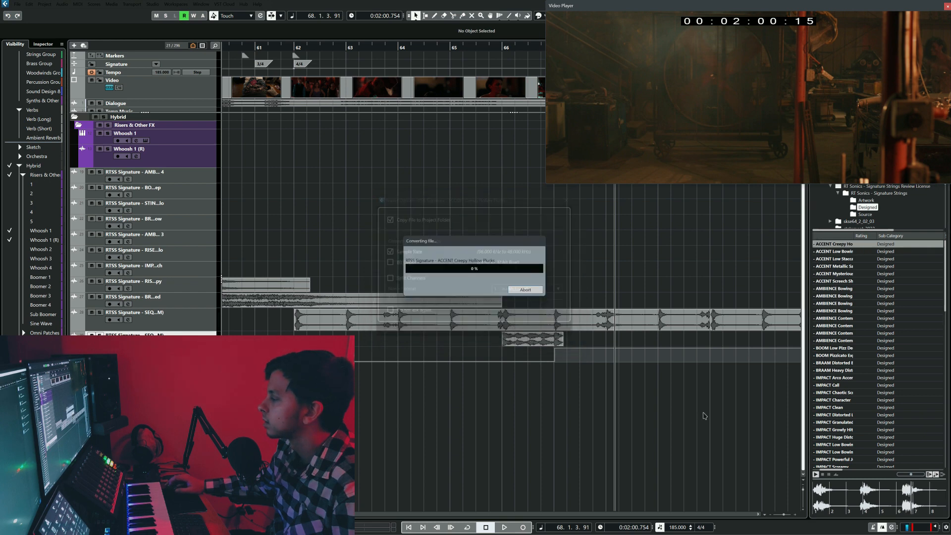
{"action": "left_click", "coordinate": [287, 428]}
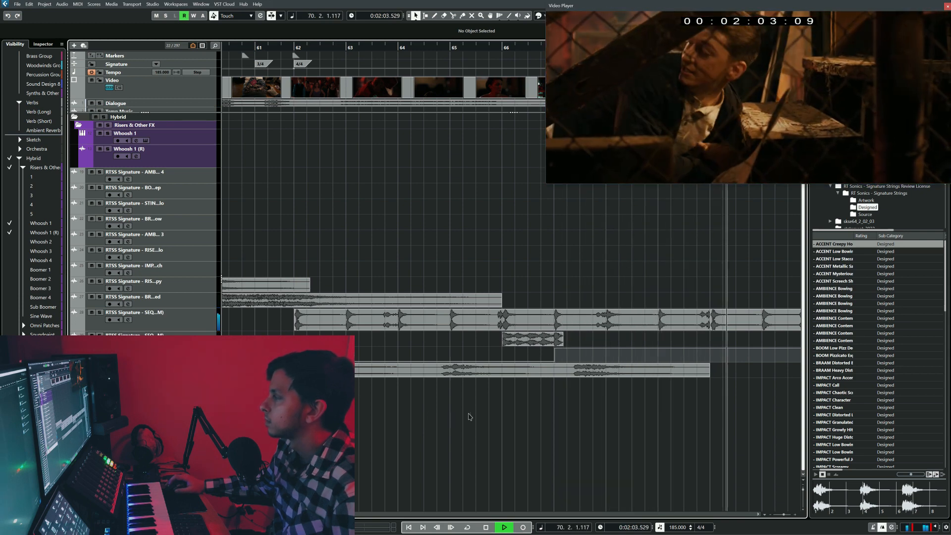
{"action": "key", "text": "space"}
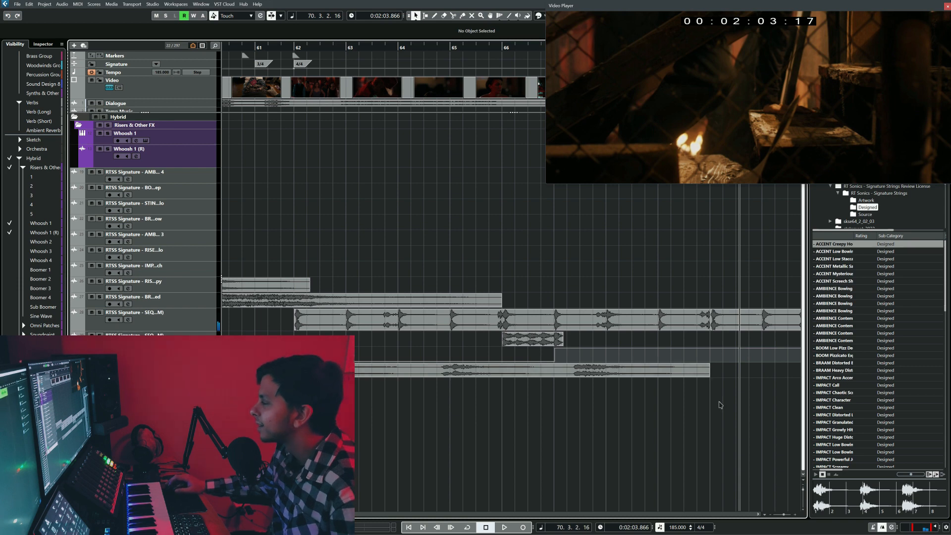
Time-stretch the end of the Creepy Hollow Plucks clip to about beat 3 of bar 70, and restore Normal Sizing.
{"action": "left_click", "coordinate": [416, 16]}
{"action": "left_click", "coordinate": [474, 42]}
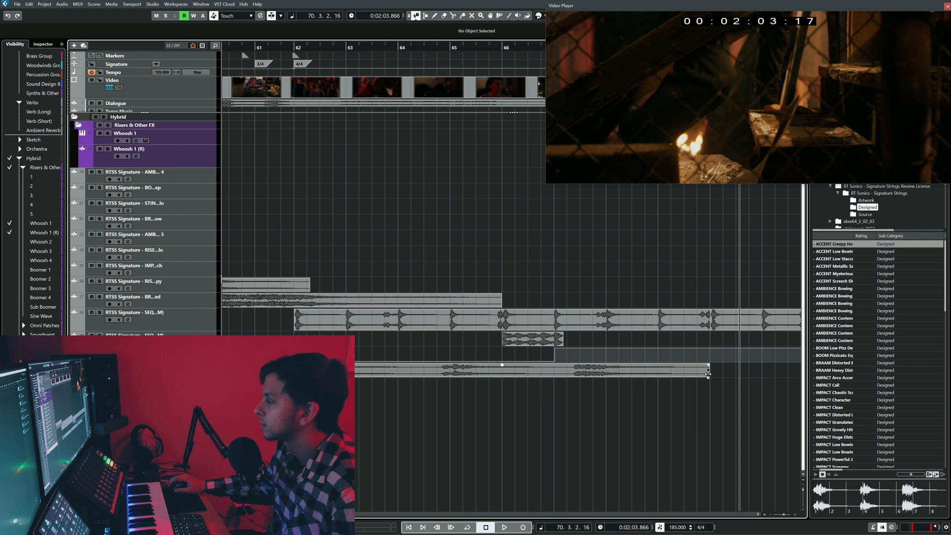
{"action": "left_click_drag", "start_coordinate": [708, 375], "coordinate": [744, 376]}
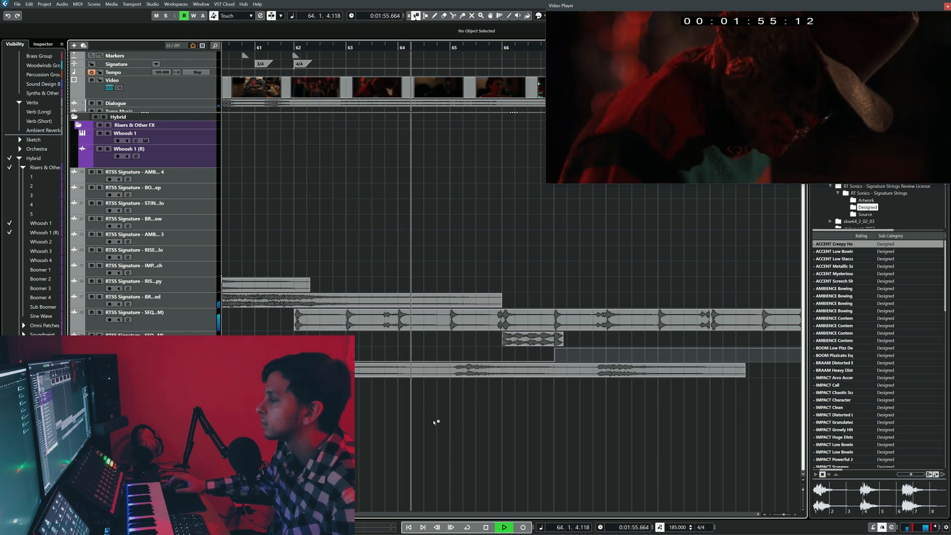
{"action": "left_click", "coordinate": [417, 17]}
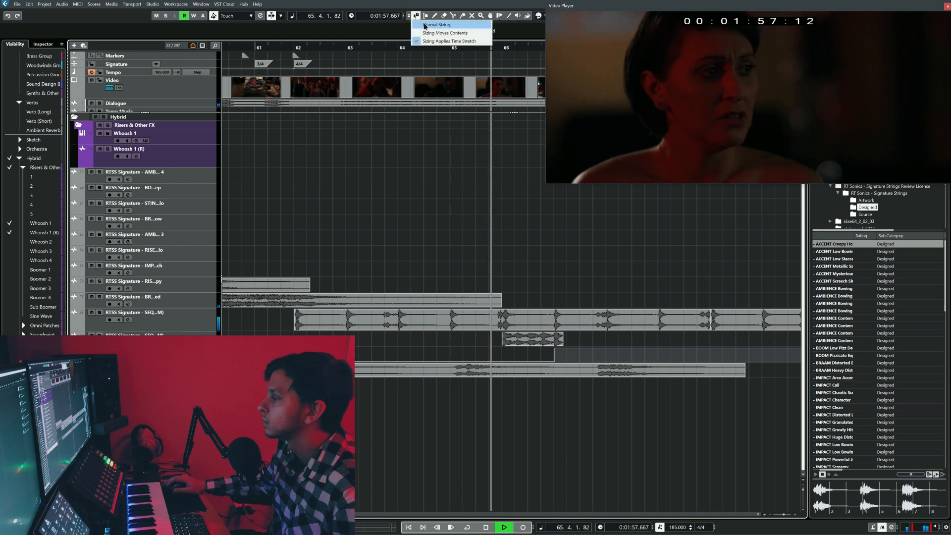
{"action": "left_click", "coordinate": [426, 25]}
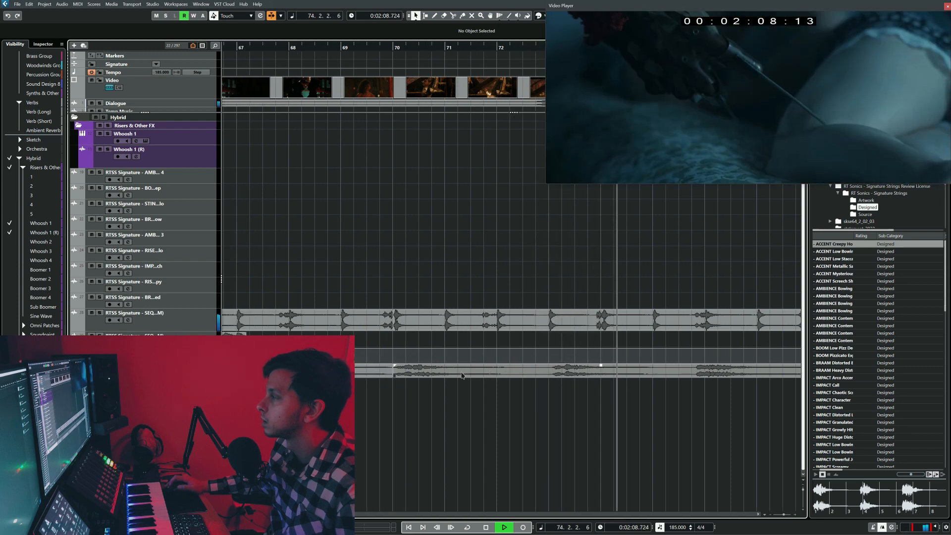
Play the passage from bar 70 against the video and place the playback position at bar 72.
{"action": "key", "text": "space"}
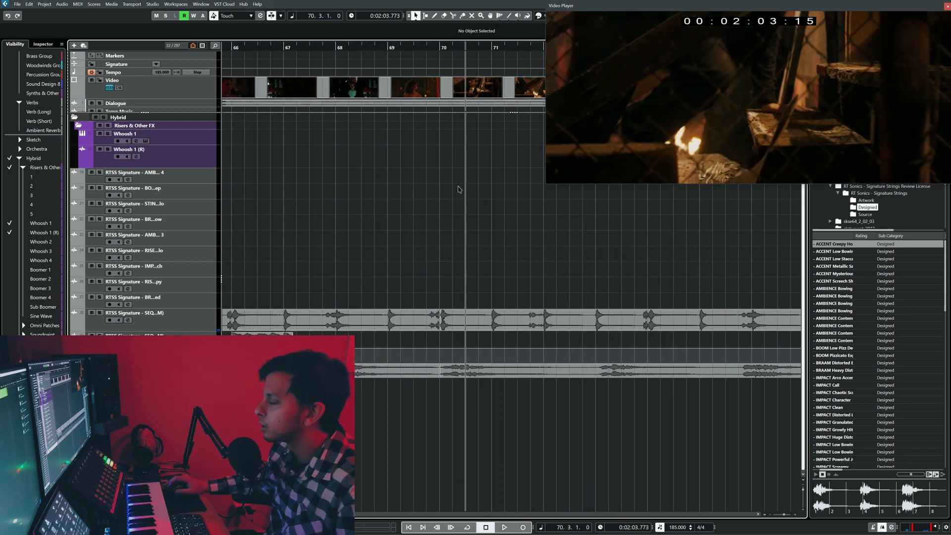
{"action": "left_click", "coordinate": [442, 48]}
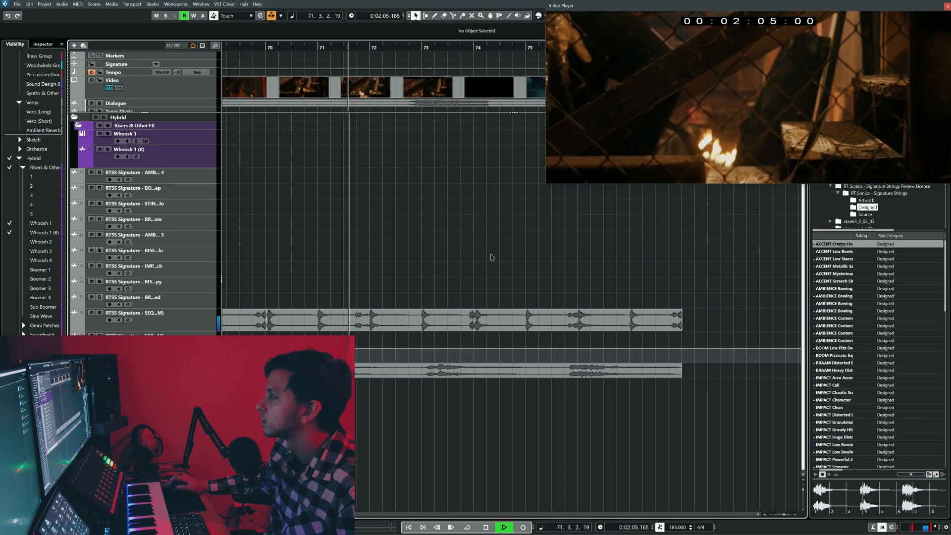
{"action": "key", "text": "space"}
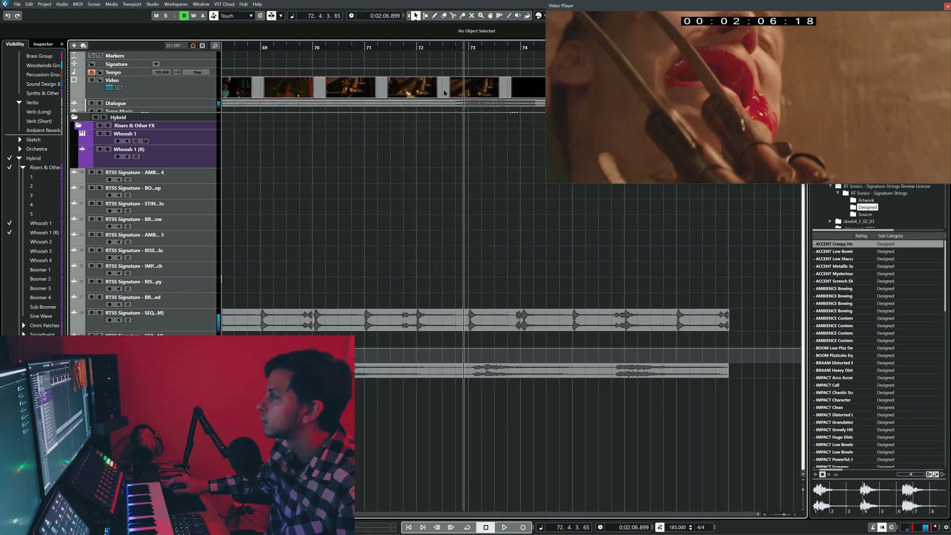
{"action": "left_click", "coordinate": [419, 47]}
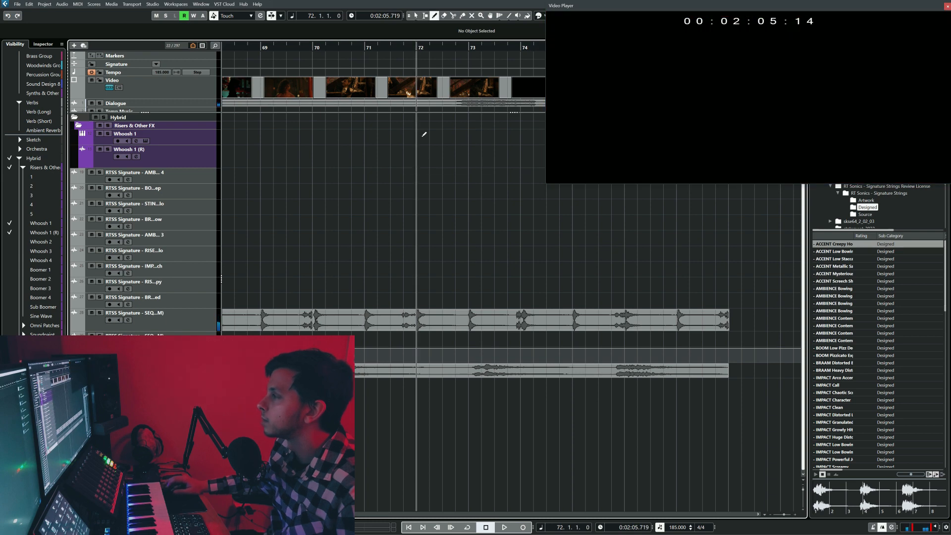
Copy the short SEQ clip from bar 66 to bar 72 on the same track.
{"action": "right_click", "coordinate": [441, 184]}
{"action": "left_click", "coordinate": [446, 191]}
{"action": "scroll", "coordinate": [411, 206], "scroll_direction": "left", "scroll_amount": 3}
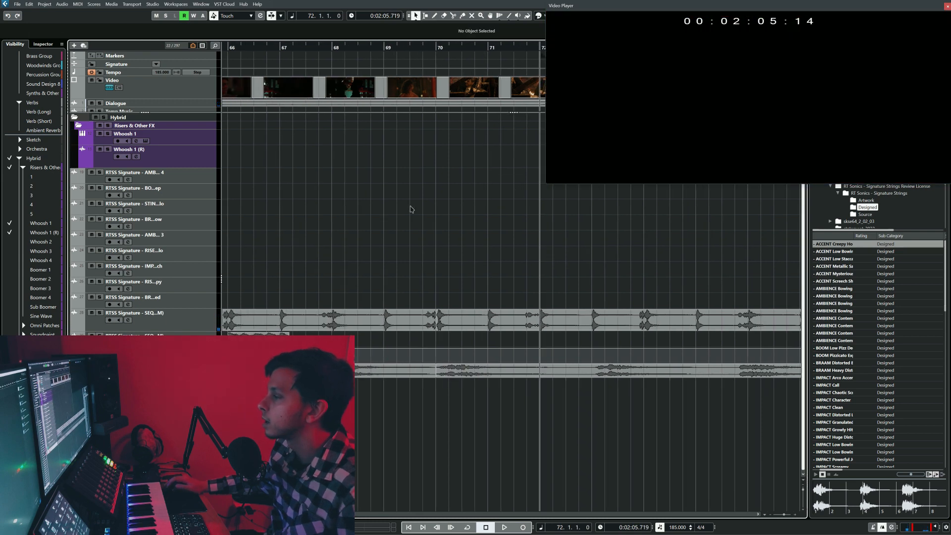
{"action": "scroll", "coordinate": [410, 206], "scroll_direction": "down", "scroll_amount": 2}
{"action": "left_click_drag", "start_coordinate": [366, 339], "coordinate": [548, 339]}
{"action": "scroll", "coordinate": [512, 220], "scroll_direction": "up", "scroll_amount": 2}
{"action": "scroll", "coordinate": [496, 230], "scroll_direction": "right", "scroll_amount": 4}
Play back the copied SEQ clip with the video, replaying the passage from about bar 69.
{"action": "key", "text": "space"}
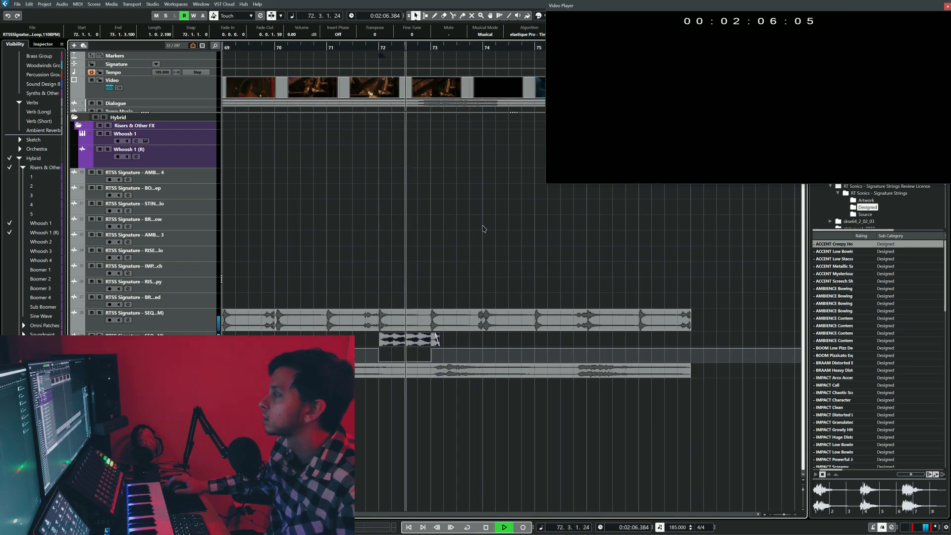
{"action": "key", "text": "f"}
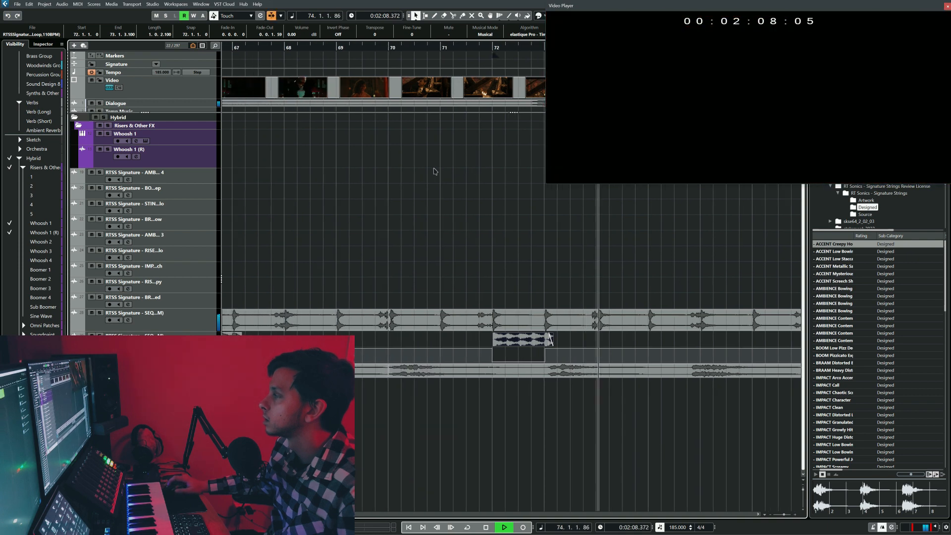
{"action": "left_click", "coordinate": [333, 47]}
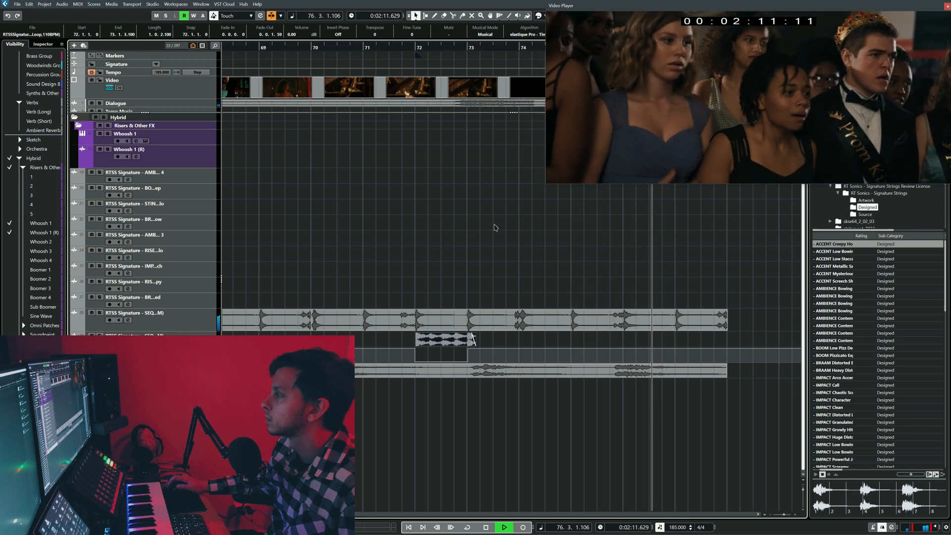
{"action": "key", "text": "space"}
Play the end of the layered clips against the video from bar 76.
{"action": "scroll", "coordinate": [481, 214], "scroll_direction": "right", "scroll_amount": 4}
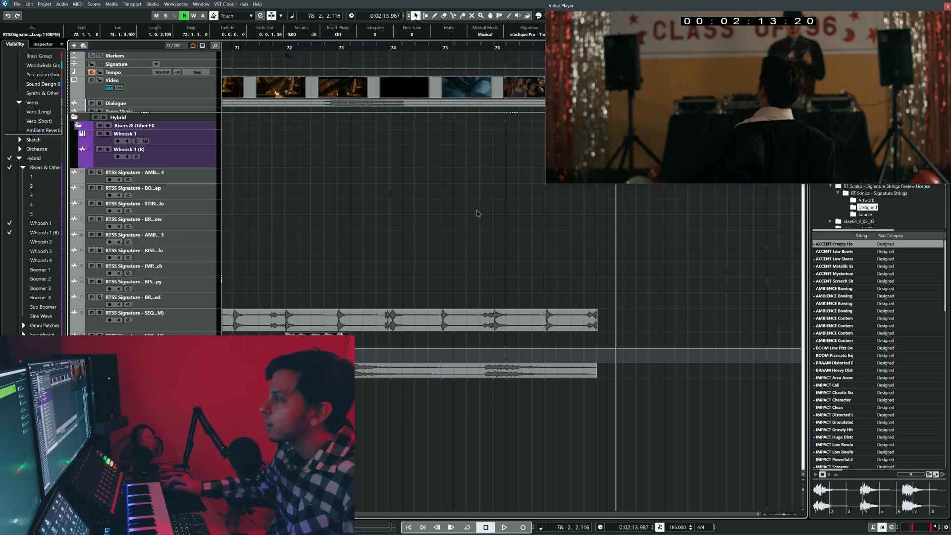
{"action": "scroll", "coordinate": [478, 208], "scroll_direction": "right", "scroll_amount": 2}
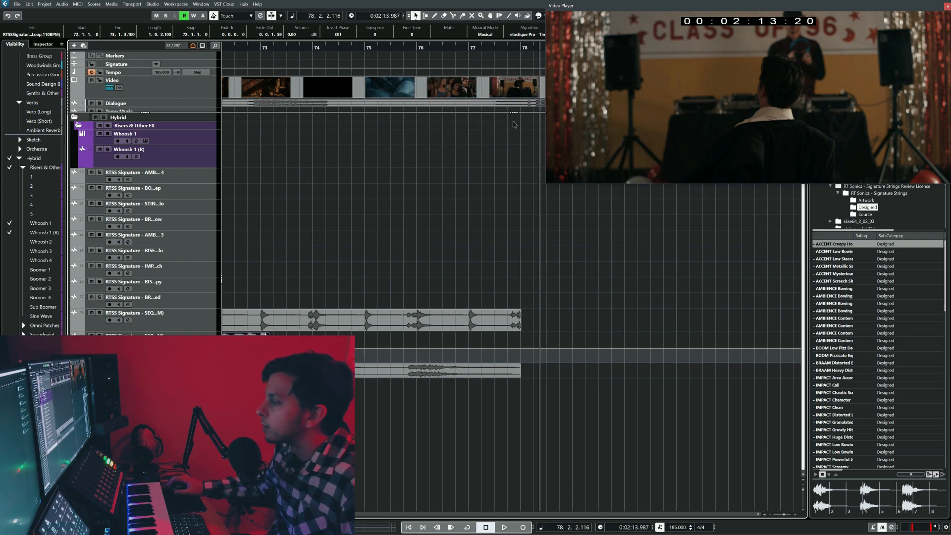
{"action": "left_click", "coordinate": [416, 48]}
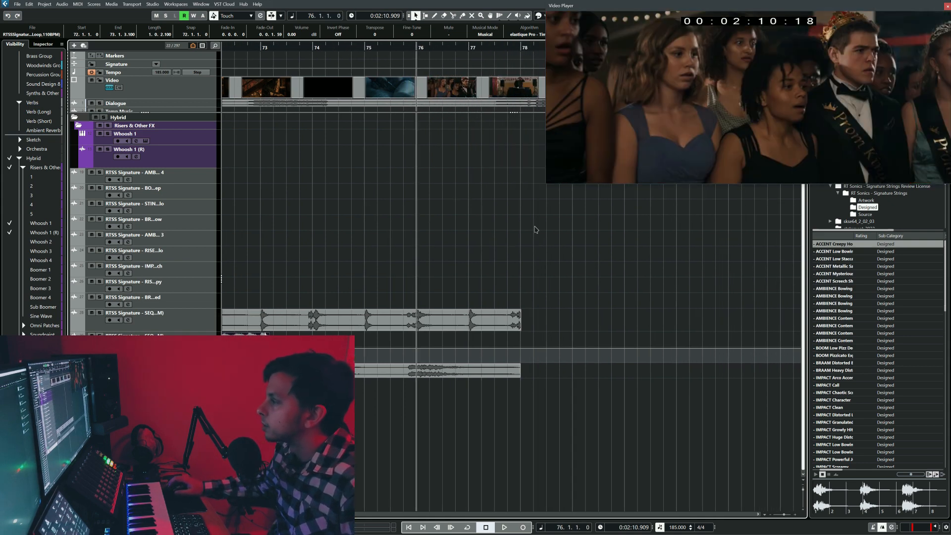
{"action": "key", "text": "space"}
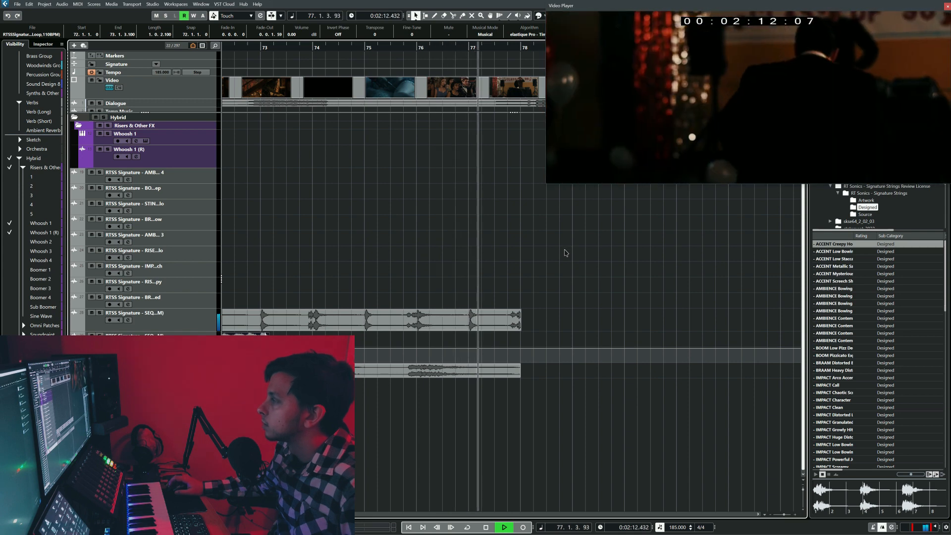
Copy the short SEQ clip from bar 72 to the second half of bar 76 on the same track.
{"action": "key", "text": "space"}
{"action": "scroll", "coordinate": [467, 206], "scroll_direction": "left", "scroll_amount": 6}
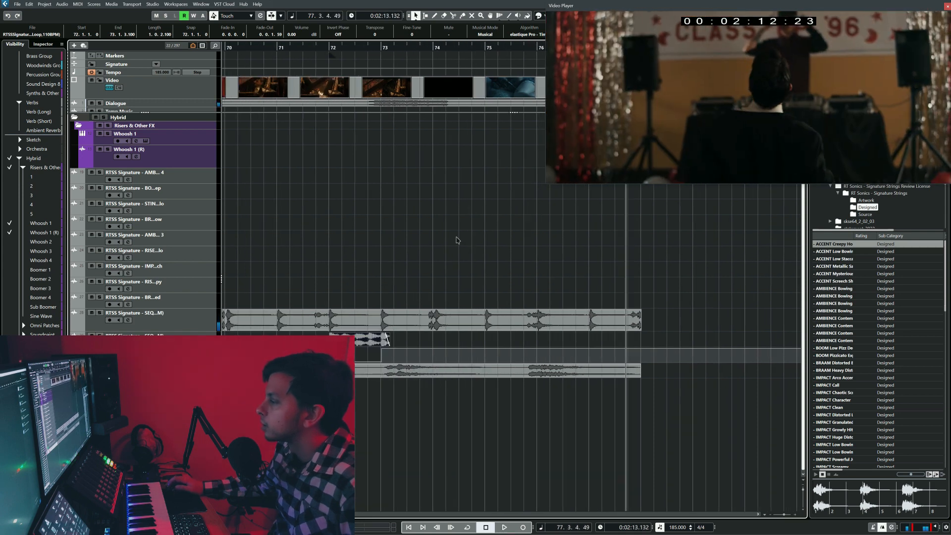
{"action": "scroll", "coordinate": [458, 240], "scroll_direction": "right", "scroll_amount": 1}
{"action": "left_click_drag", "start_coordinate": [369, 340], "coordinate": [575, 339]}
{"action": "scroll", "coordinate": [539, 241], "scroll_direction": "right", "scroll_amount": 2}
{"action": "left_click_drag", "start_coordinate": [488, 47], "coordinate": [527, 48]}
{"action": "mouse_move", "coordinate": [531, 342]}
{"action": "left_mouse_down"}
{"action": "mouse_move", "coordinate": [546, 342]}
{"action": "mouse_move", "coordinate": [537, 339]}
{"action": "left_mouse_up"}
Play the newly copied SEQ clip against the video up to about bar 78.
{"action": "left_click", "coordinate": [441, 201]}
{"action": "key", "text": "space"}
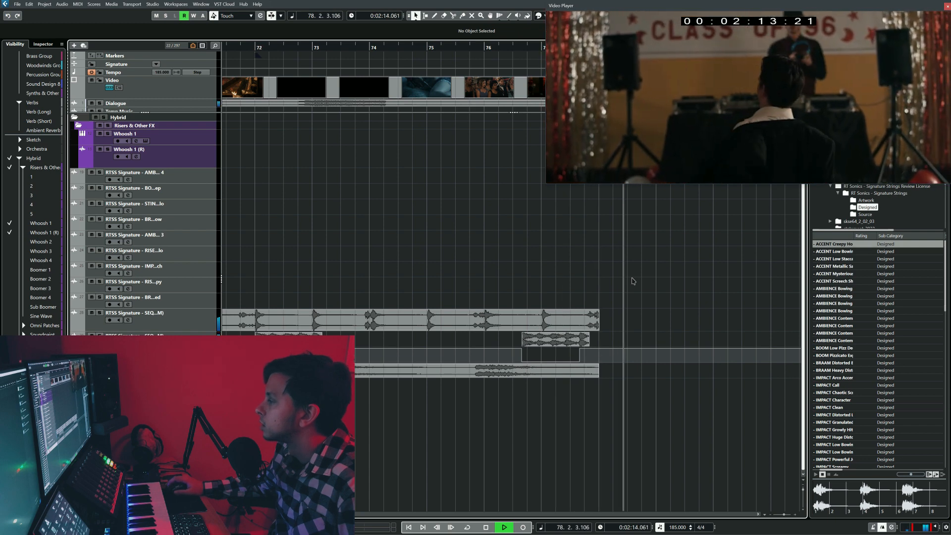
{"action": "key", "text": "space"}
Split the long SEQ loop at bar 76.4, delete the part after it, and add a short fade-out to its end.
{"action": "left_click", "coordinate": [549, 327]}
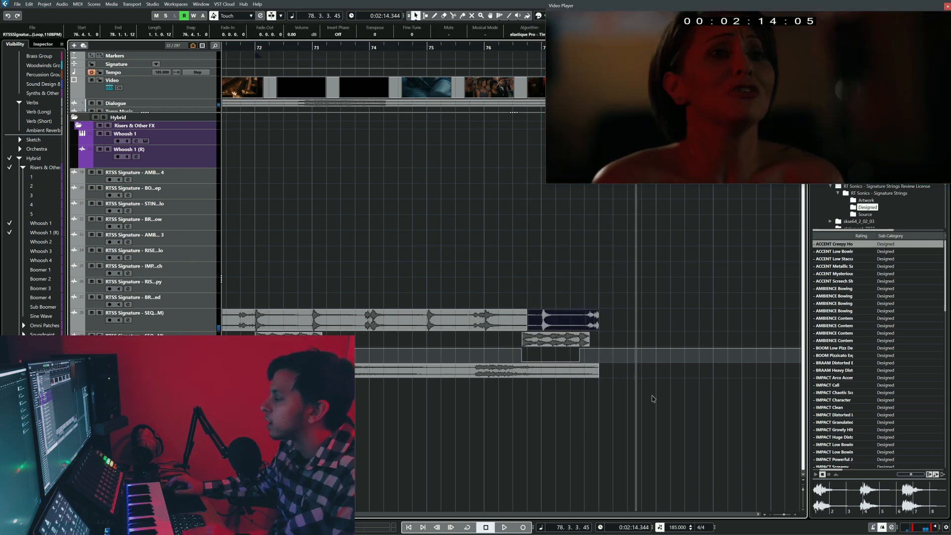
{"action": "key", "text": "Delete"}
{"action": "left_click_drag", "start_coordinate": [526, 312], "coordinate": [515, 328]}
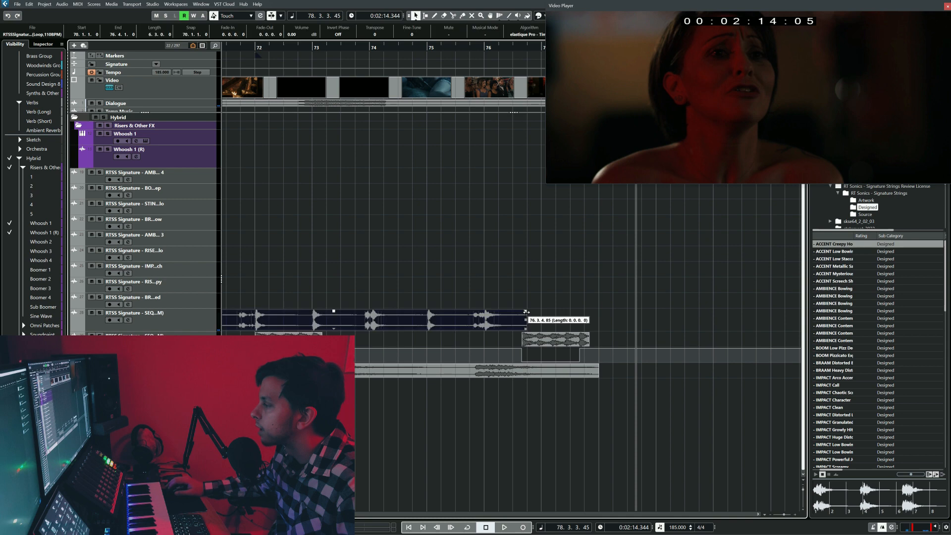
Play the trimmed end of the SEQ loop against the video, replaying it from closer to the cut.
{"action": "left_click", "coordinate": [451, 48]}
{"action": "key", "text": "space"}
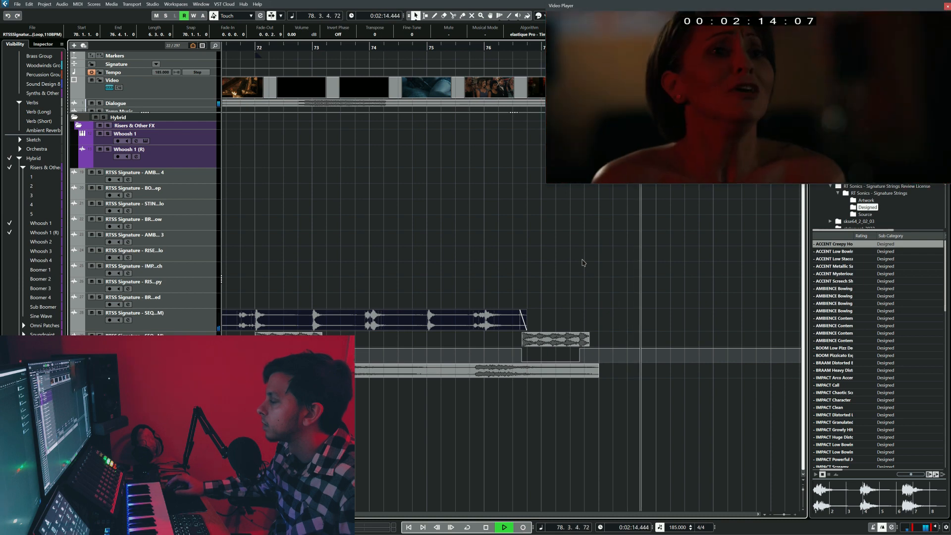
{"action": "key", "text": "space"}
{"action": "scroll", "coordinate": [576, 255], "scroll_direction": "right", "scroll_amount": 1}
{"action": "scroll", "coordinate": [472, 233], "scroll_direction": "right", "scroll_amount": 1}
{"action": "left_click", "coordinate": [469, 45]}
{"action": "key", "text": "space"}
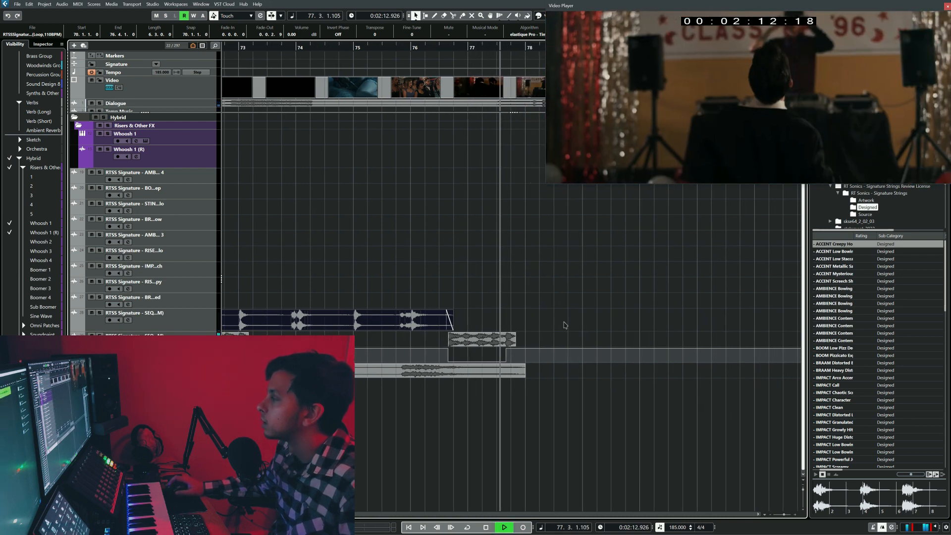
{"action": "key", "text": "space"}
{"action": "right_click", "coordinate": [467, 179]}
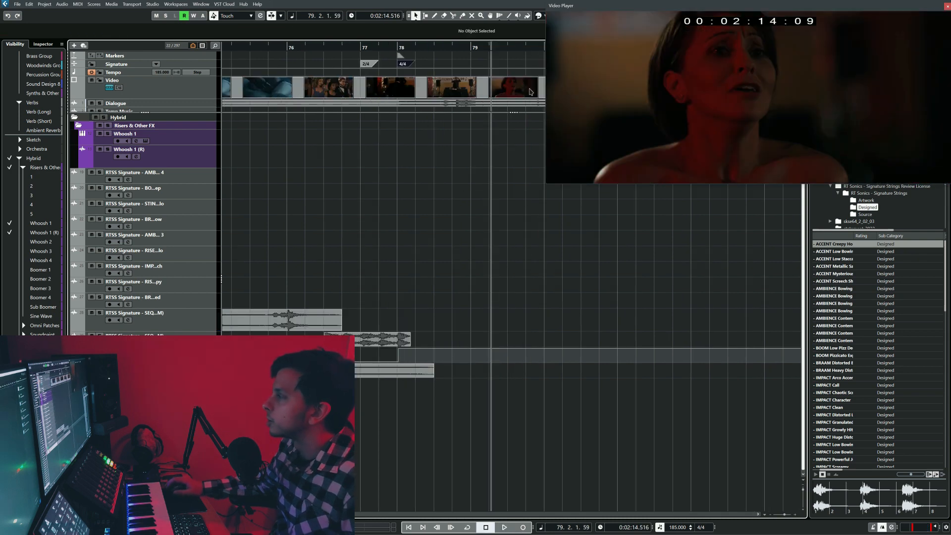
Audition several AMBIENCE samples and import AMBIENCE Contemporary Bowing 1 onto a new track at bar 62, converting its sample rate to 48 kHz.
{"action": "scroll", "coordinate": [402, 195], "scroll_direction": "left", "scroll_amount": 15}
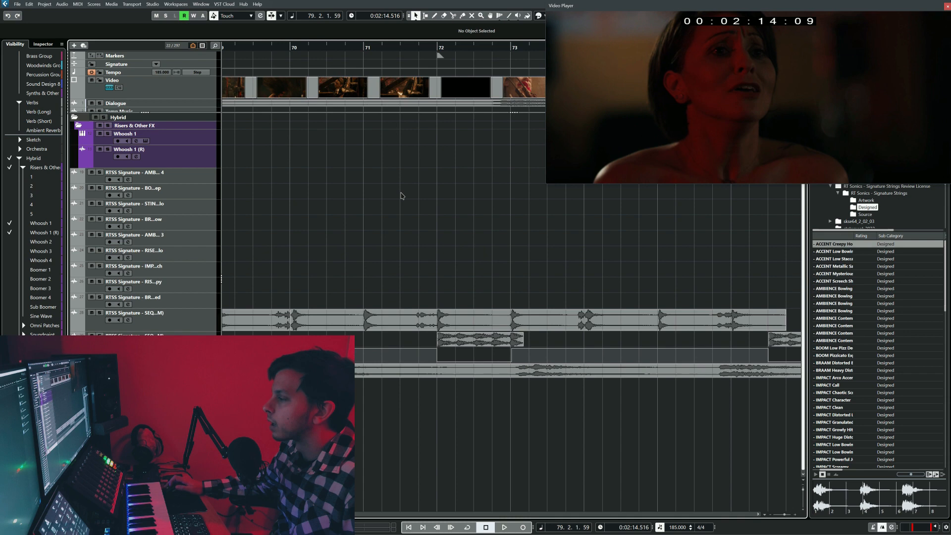
{"action": "scroll", "coordinate": [400, 201], "scroll_direction": "left", "scroll_amount": 1}
{"action": "scroll", "coordinate": [399, 201], "scroll_direction": "down", "scroll_amount": 3}
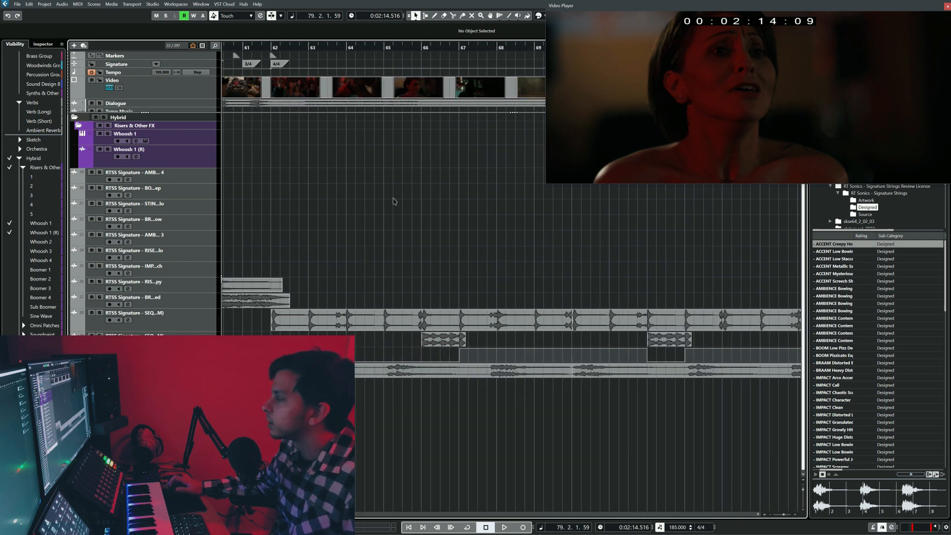
{"action": "scroll", "coordinate": [395, 202], "scroll_direction": "left", "scroll_amount": 2}
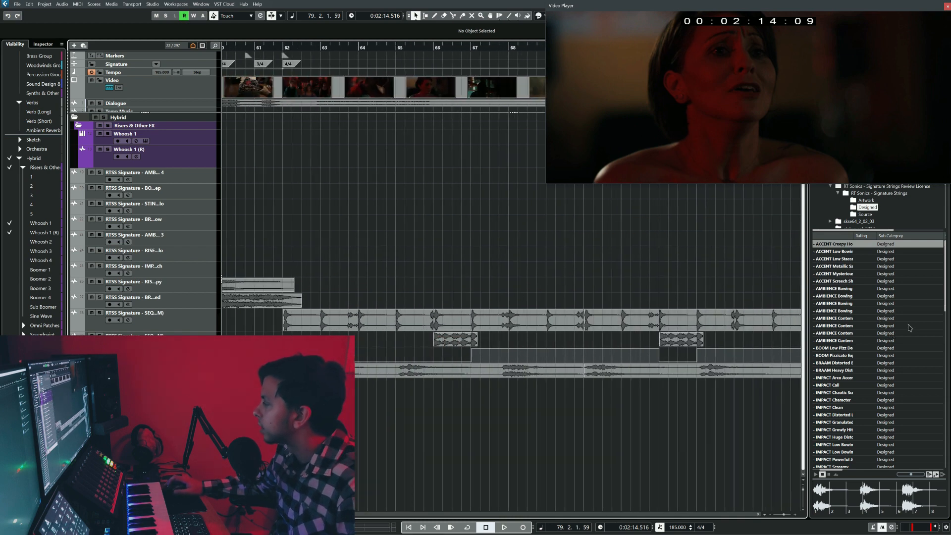
{"action": "left_click", "coordinate": [843, 304]}
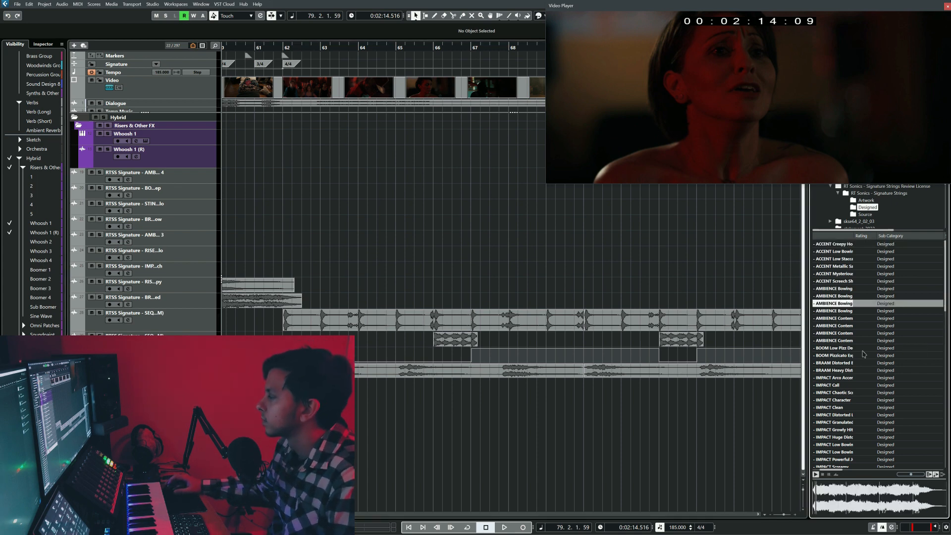
{"action": "left_click", "coordinate": [851, 312]}
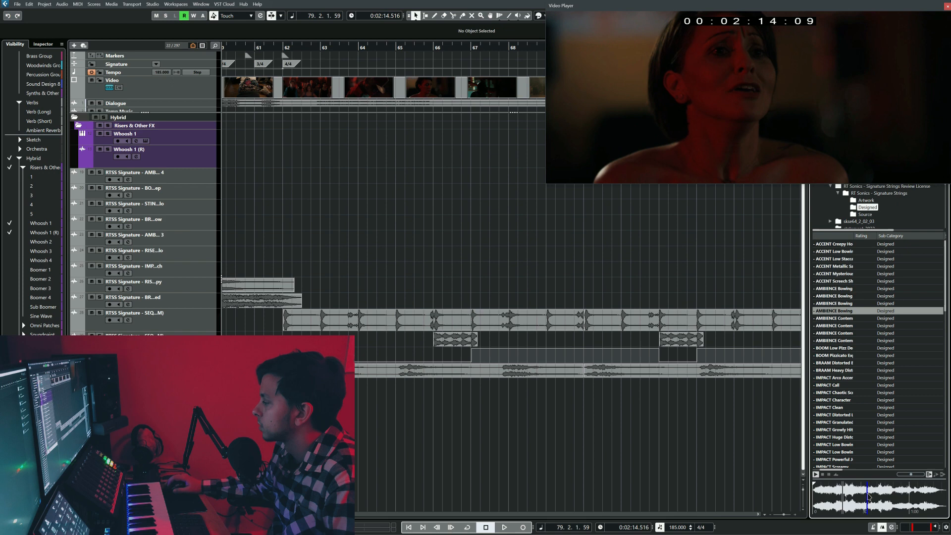
{"action": "left_click", "coordinate": [846, 319]}
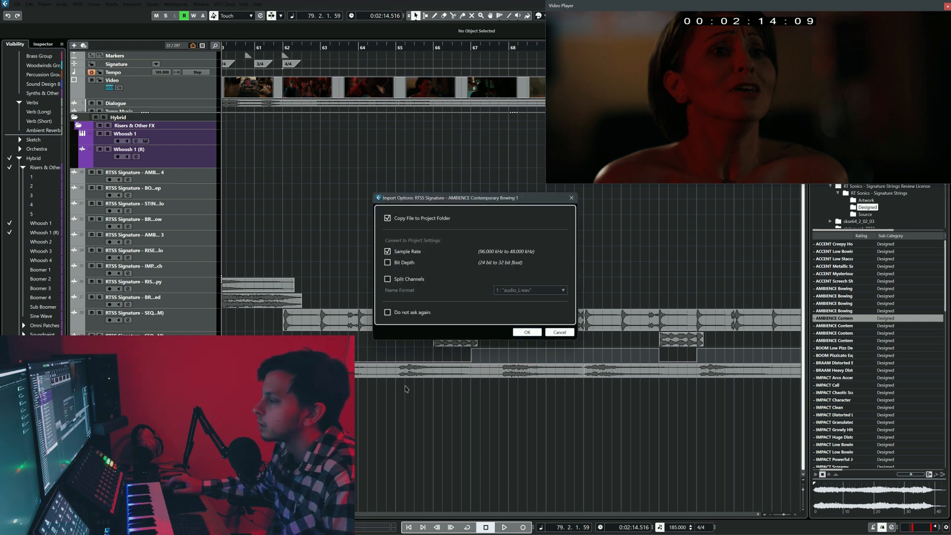
{"action": "left_click", "coordinate": [530, 333]}
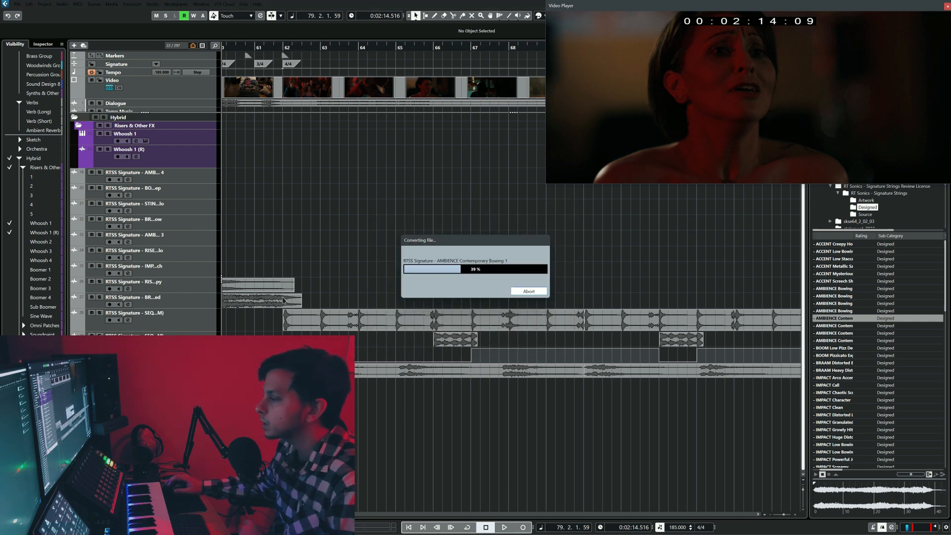
Play the scene from bar 62 with the new ambience clip and lower the clip's volume to -4.52 dB.
{"action": "left_click", "coordinate": [284, 225]}
{"action": "key", "text": "space"}
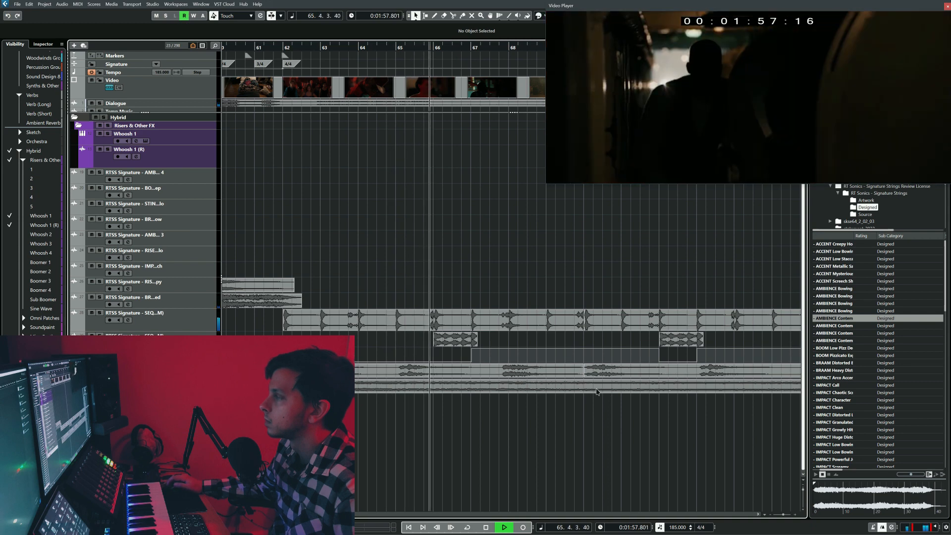
{"action": "scroll", "coordinate": [586, 393], "scroll_direction": "down", "scroll_amount": 8}
{"action": "scroll", "coordinate": [545, 389], "scroll_direction": "up", "scroll_amount": 1}
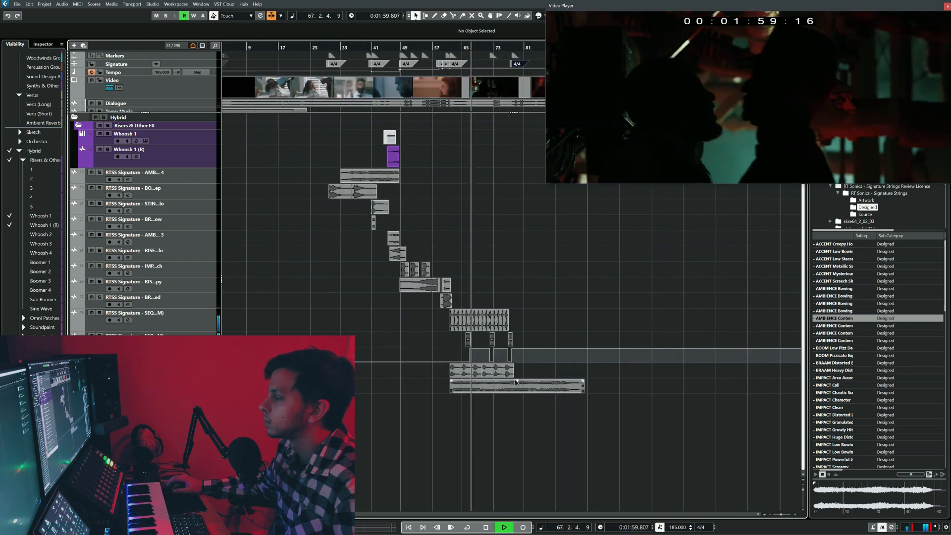
{"action": "left_click_drag", "start_coordinate": [518, 381], "coordinate": [517, 390]}
{"action": "scroll", "coordinate": [515, 392], "scroll_direction": "up", "scroll_amount": 3}
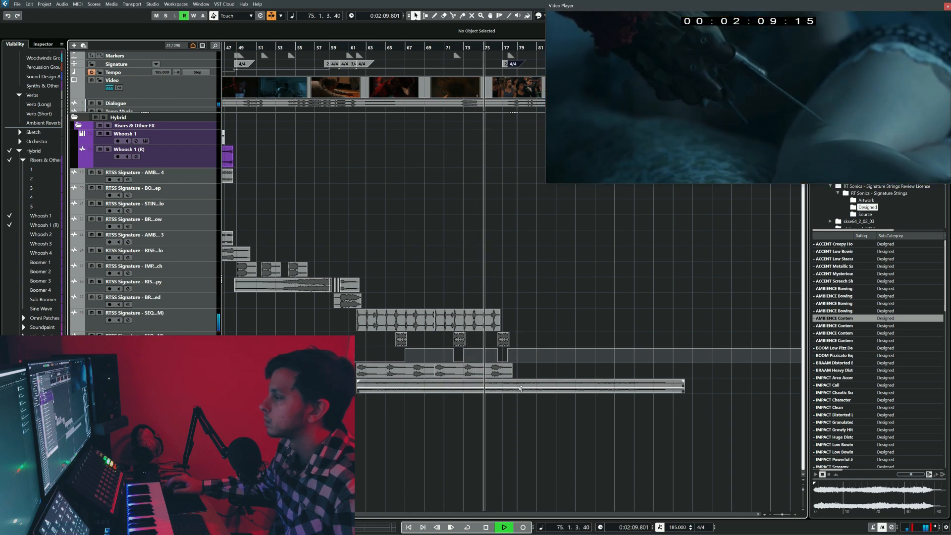
{"action": "left_click_drag", "start_coordinate": [521, 388], "coordinate": [521, 384]}
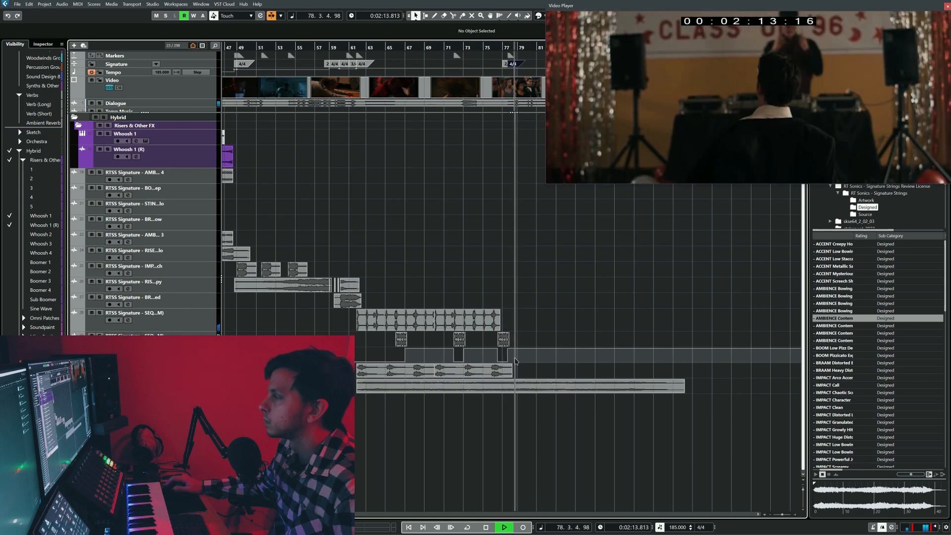
{"action": "key", "text": "space"}
Split the ambience clip at bar 78, delete the part after it, and add a fade-in of about 15 bars.
{"action": "scroll", "coordinate": [516, 347], "scroll_direction": "up", "scroll_amount": 5}
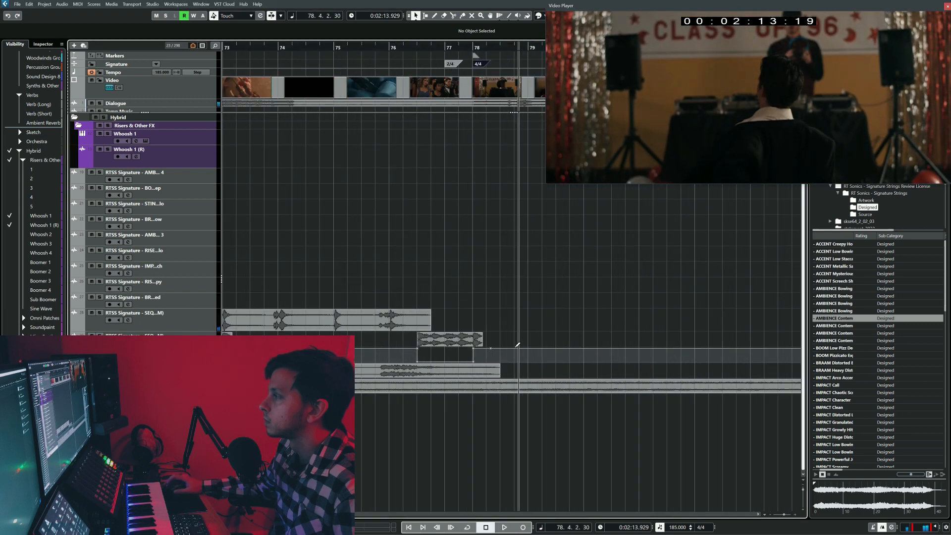
{"action": "left_click", "coordinate": [476, 44]}
{"action": "left_click", "coordinate": [474, 383], "text": "alt"}
{"action": "key", "text": "Delete"}
{"action": "scroll", "coordinate": [356, 411], "scroll_direction": "left", "scroll_amount": 2}
{"action": "scroll", "coordinate": [356, 412], "scroll_direction": "down", "scroll_amount": 3}
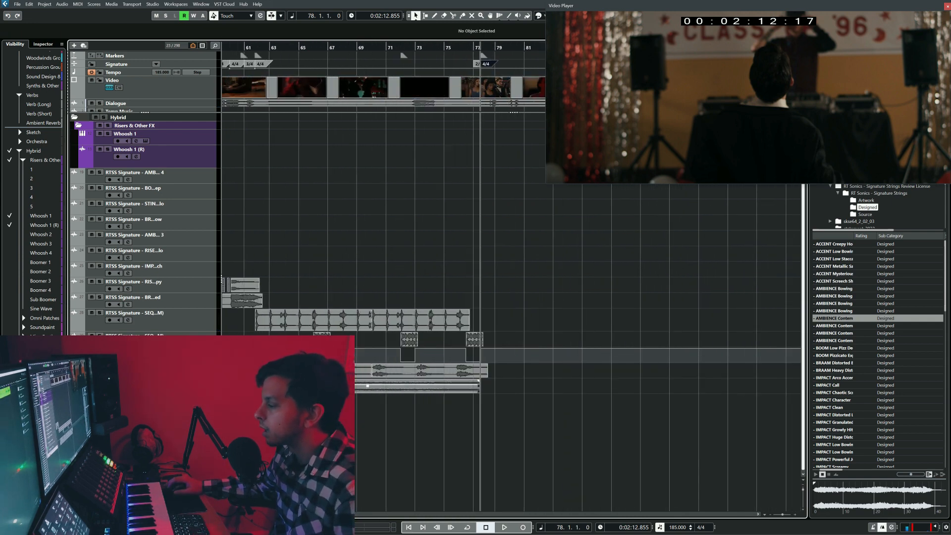
{"action": "left_click_drag", "start_coordinate": [260, 380], "coordinate": [434, 396]}
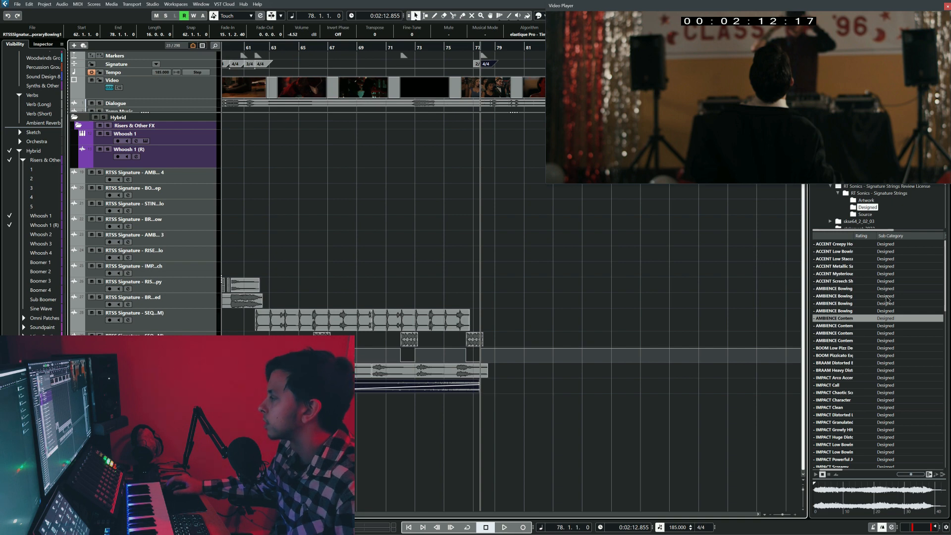
Audition more AMBIENCE samples, RISER Dry and RISER Long Sustained Hollow from the Designed folder.
{"action": "left_click", "coordinate": [854, 326]}
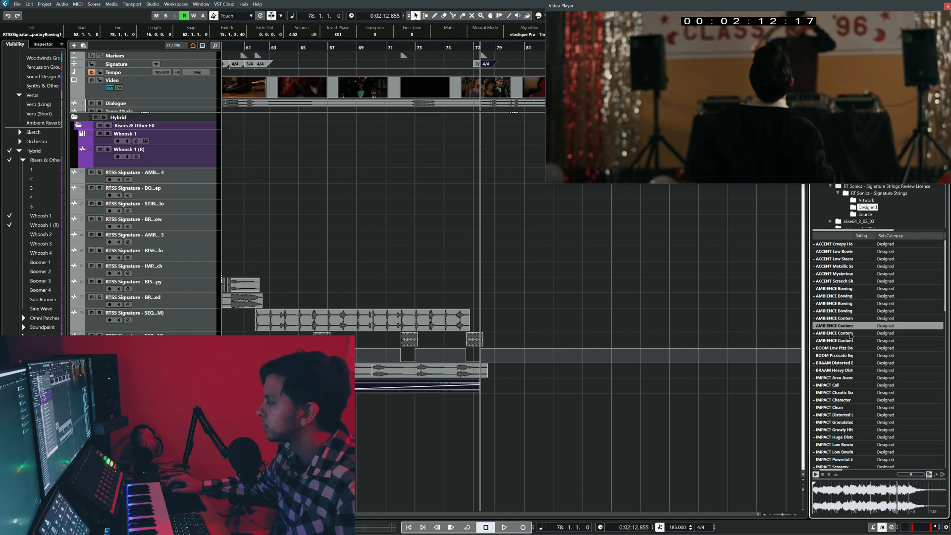
{"action": "left_click", "coordinate": [850, 335]}
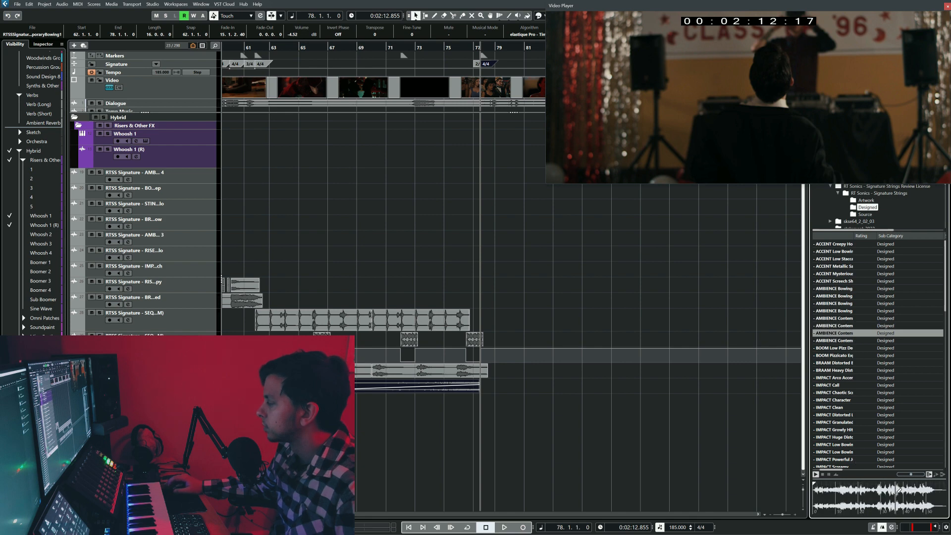
{"action": "left_click", "coordinate": [849, 288]}
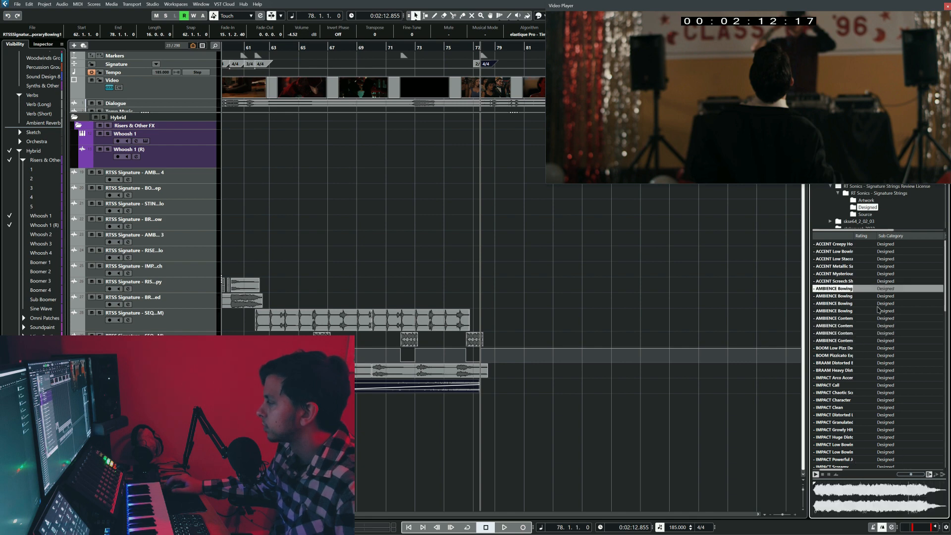
{"action": "scroll", "coordinate": [869, 331], "scroll_direction": "down", "scroll_amount": 10}
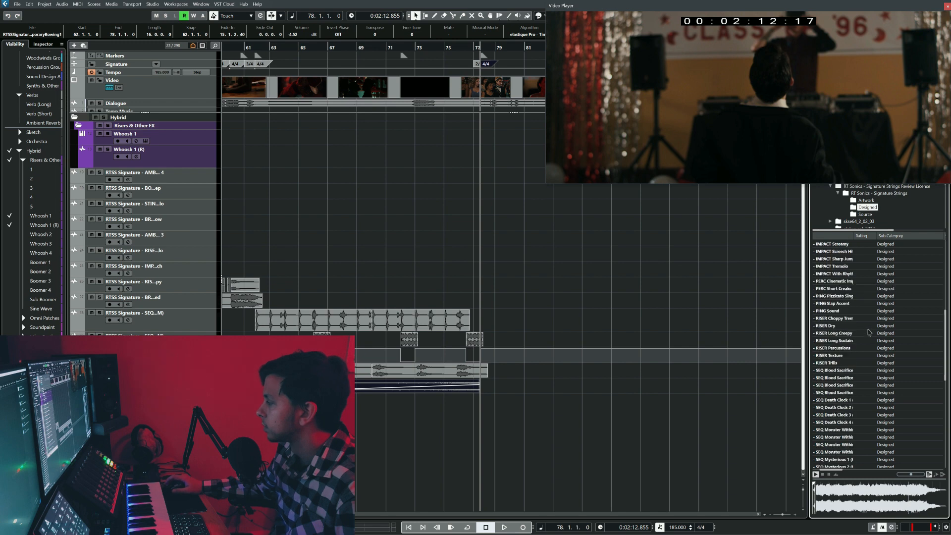
{"action": "left_click", "coordinate": [849, 327]}
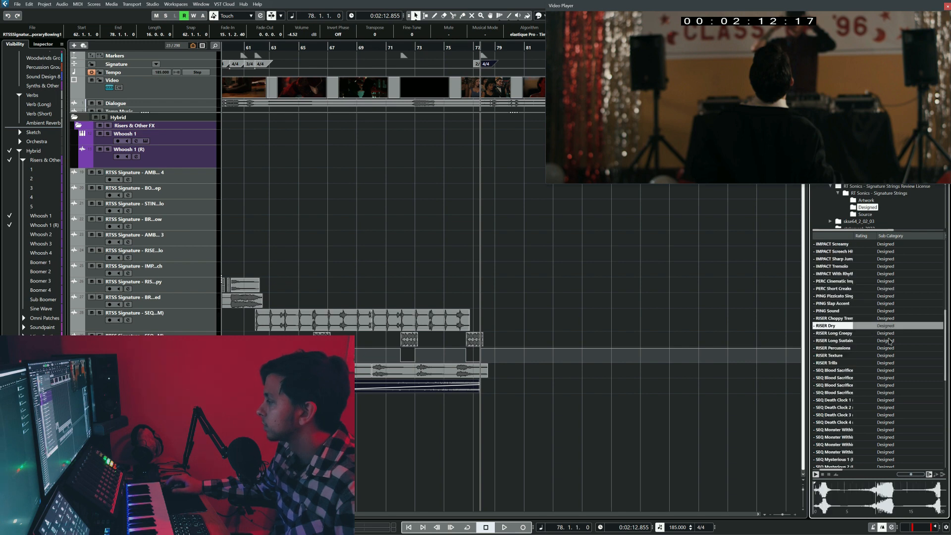
{"action": "left_click", "coordinate": [842, 341]}
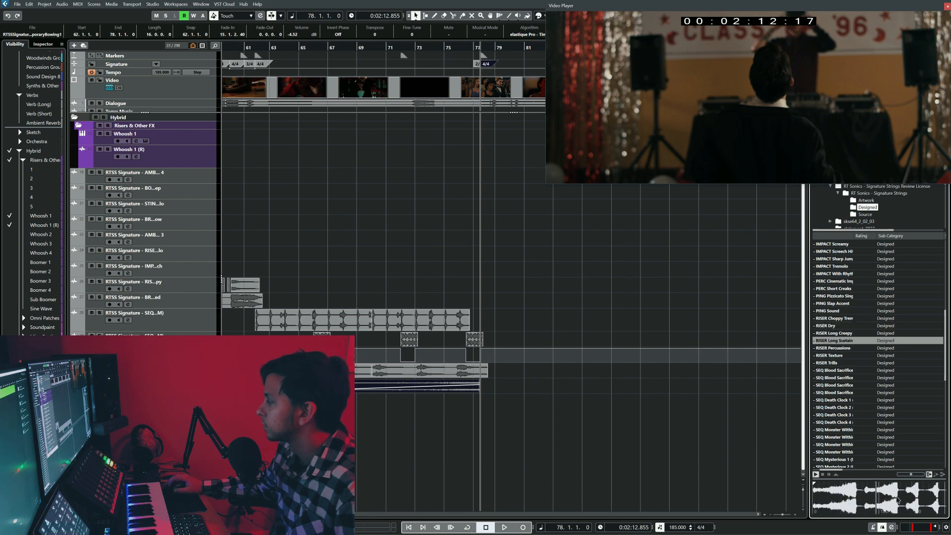
Import RISER Long Sustained Hollow onto a new track at bar 62, copying it to the project folder and converting it to 48 kHz.
{"action": "scroll", "coordinate": [761, 405], "scroll_direction": "left", "scroll_amount": 1}
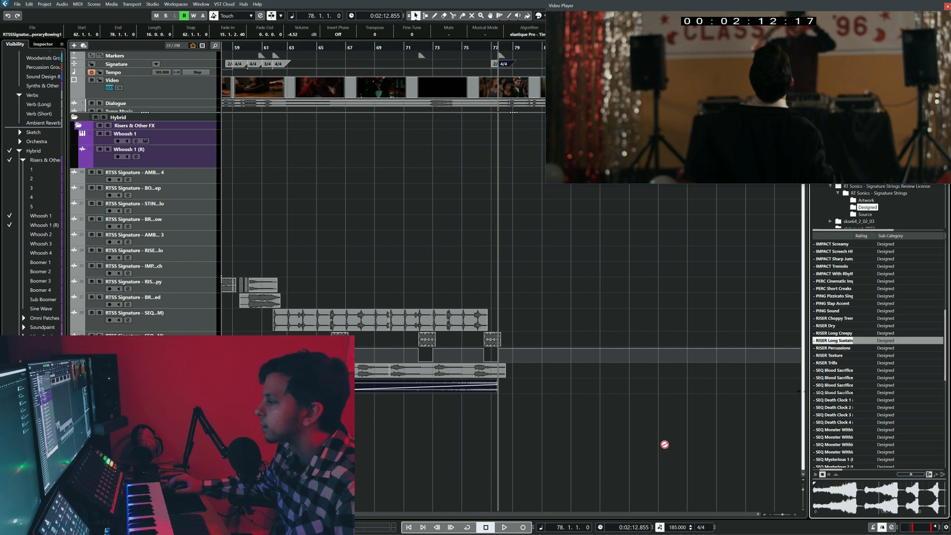
{"action": "left_click_drag", "start_coordinate": [834, 341], "coordinate": [273, 402]}
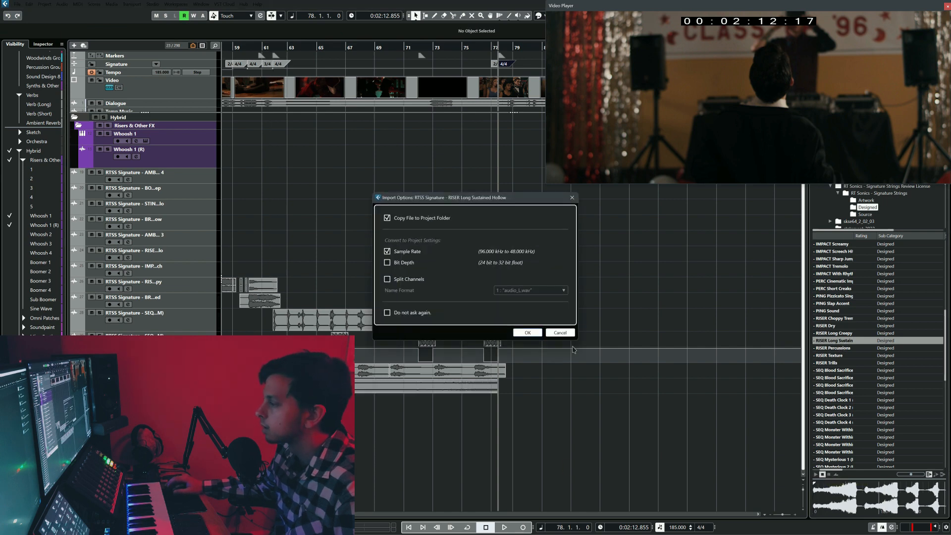
{"action": "left_click", "coordinate": [528, 333]}
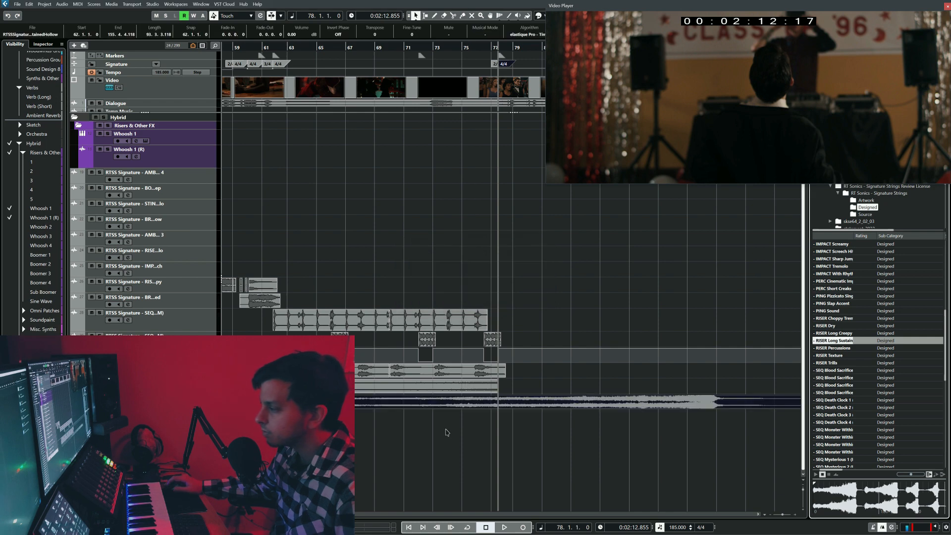
Split the riser clip at bar 98, delete the part before it, and split the remainder 30 bars further on.
{"action": "scroll", "coordinate": [432, 400], "scroll_direction": "down", "scroll_amount": 6}
{"action": "scroll", "coordinate": [446, 402], "scroll_direction": "right", "scroll_amount": 2}
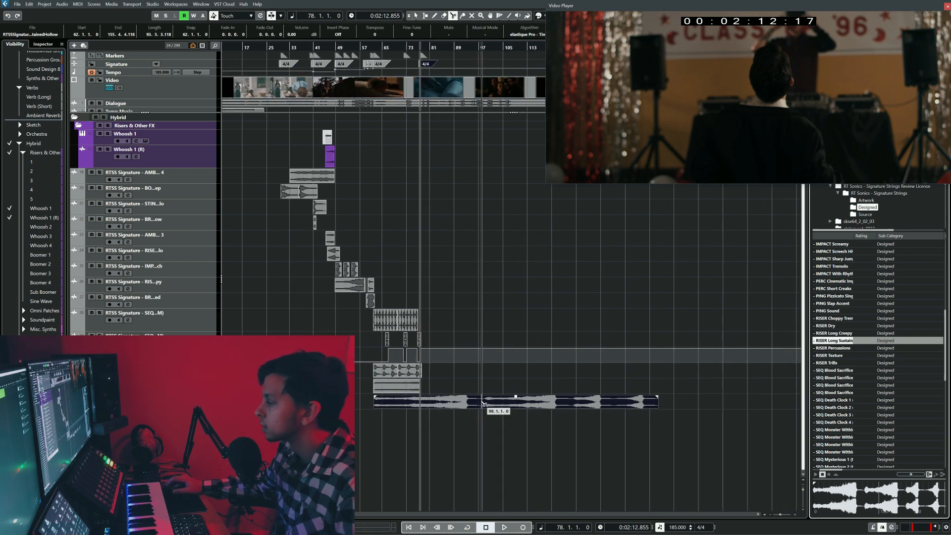
{"action": "left_click", "coordinate": [482, 403], "text": "alt"}
{"action": "left_click", "coordinate": [457, 409]}
{"action": "key", "text": "Delete"}
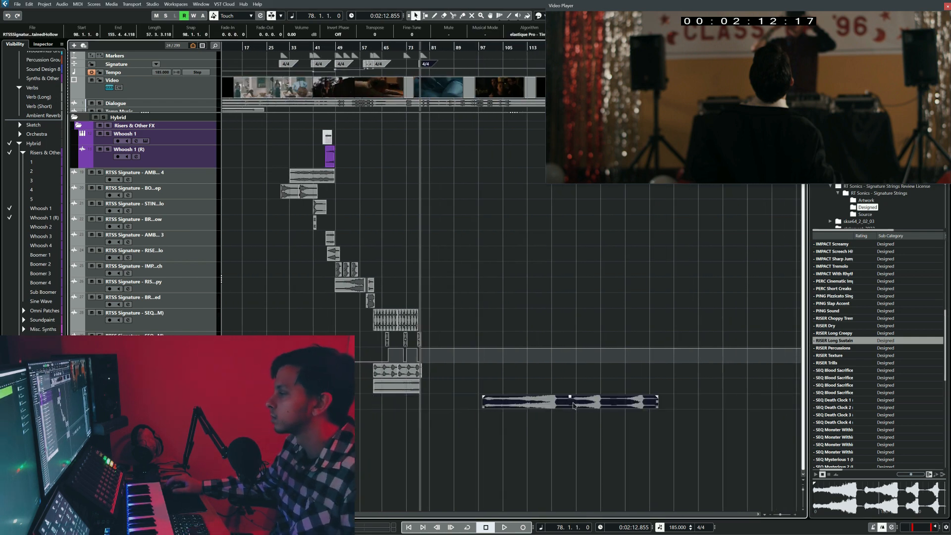
{"action": "left_click", "coordinate": [575, 404], "text": "alt"}
Move the 30-bar riser section earlier so that its swell peaks and cuts off at bar 78.
{"action": "left_click_drag", "start_coordinate": [533, 411], "coordinate": [396, 404]}
{"action": "scroll", "coordinate": [420, 404], "scroll_direction": "right", "scroll_amount": 3}
{"action": "key", "text": "super"}
{"action": "key", "text": "super"}
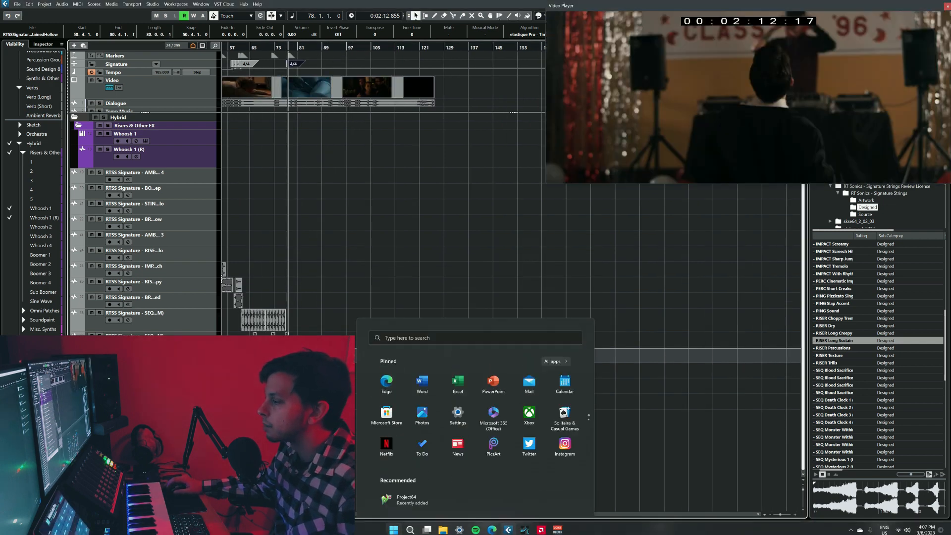
{"action": "scroll", "coordinate": [284, 404], "scroll_direction": "up", "scroll_amount": 3}
{"action": "scroll", "coordinate": [375, 404], "scroll_direction": "up", "scroll_amount": 4}
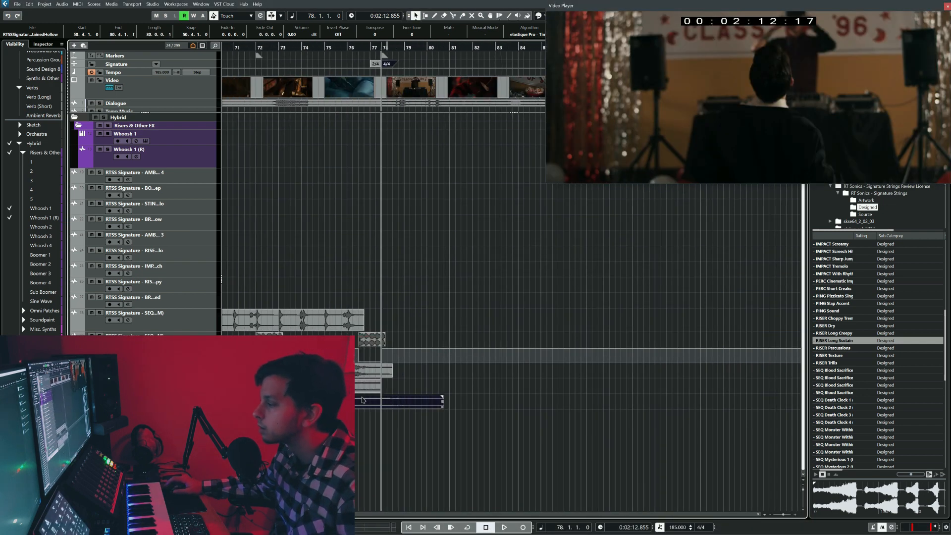
{"action": "left_click_drag", "start_coordinate": [375, 403], "coordinate": [438, 401]}
{"action": "scroll", "coordinate": [438, 401], "scroll_direction": "down", "scroll_amount": 5}
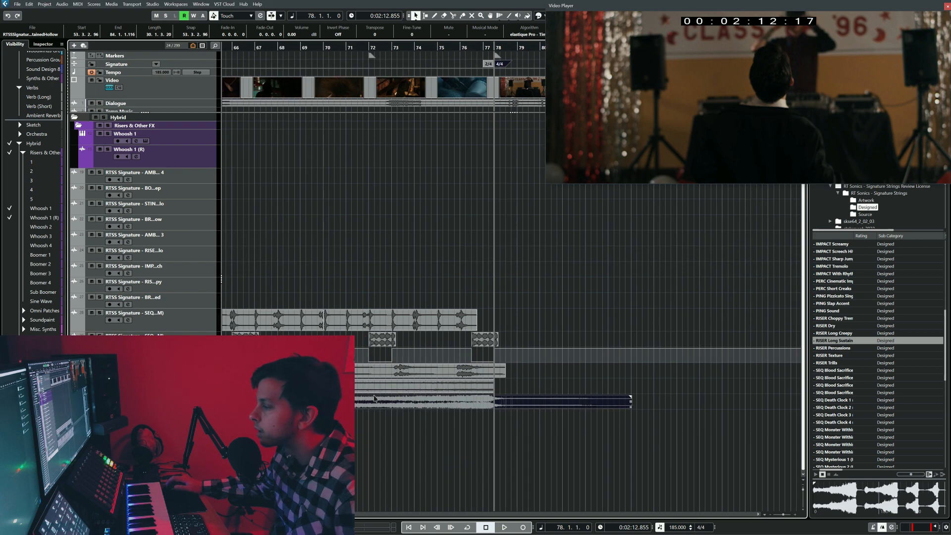
Trim the start of the RISER Long Sustained Hollow clip to bar 62 and fade it in up to about bar 73.
{"action": "left_click_drag", "start_coordinate": [298, 402], "coordinate": [352, 402]}
{"action": "scroll", "coordinate": [355, 403], "scroll_direction": "up", "scroll_amount": 5}
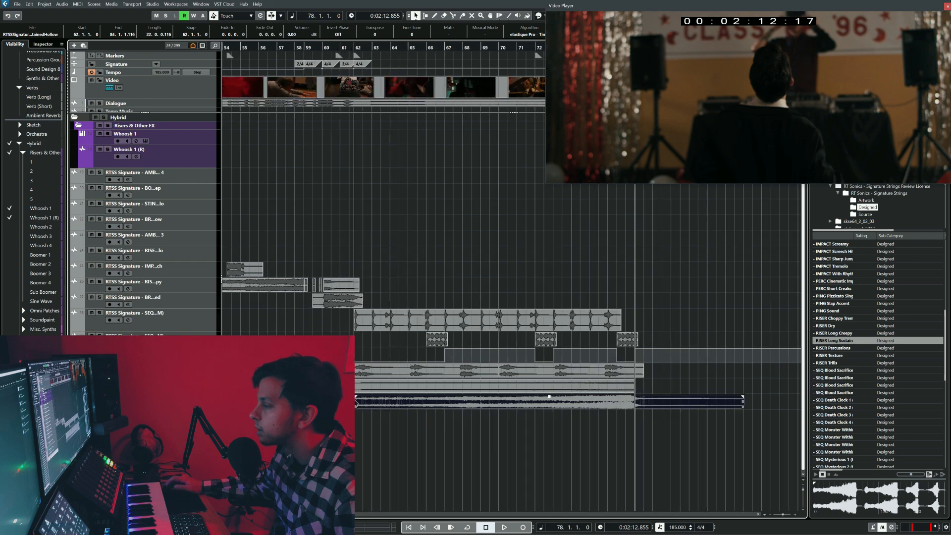
{"action": "left_click_drag", "start_coordinate": [587, 396], "coordinate": [610, 408]}
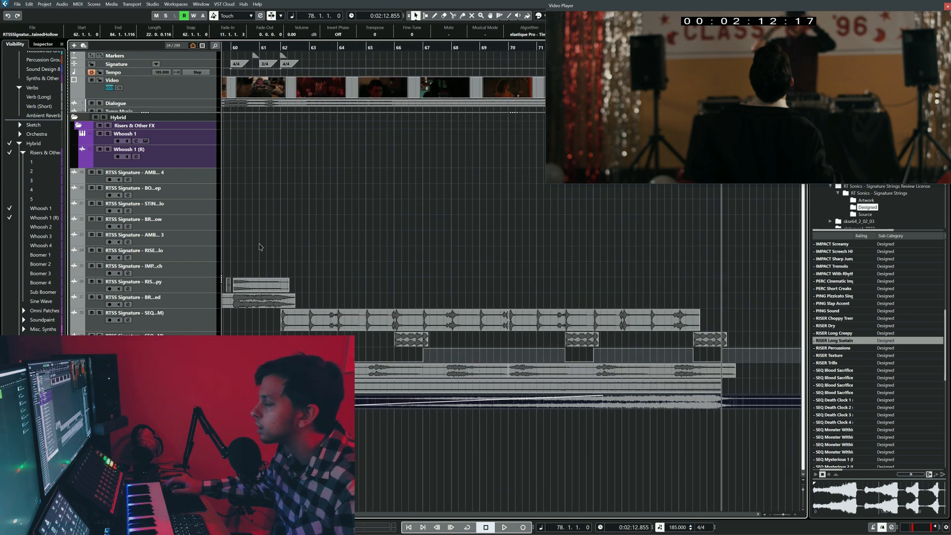
Play the scene from about bar 60 and lower the riser clip's volume to -3.41 dB.
{"action": "left_click", "coordinate": [296, 307]}
{"action": "scroll", "coordinate": [250, 255], "scroll_direction": "left", "scroll_amount": 2}
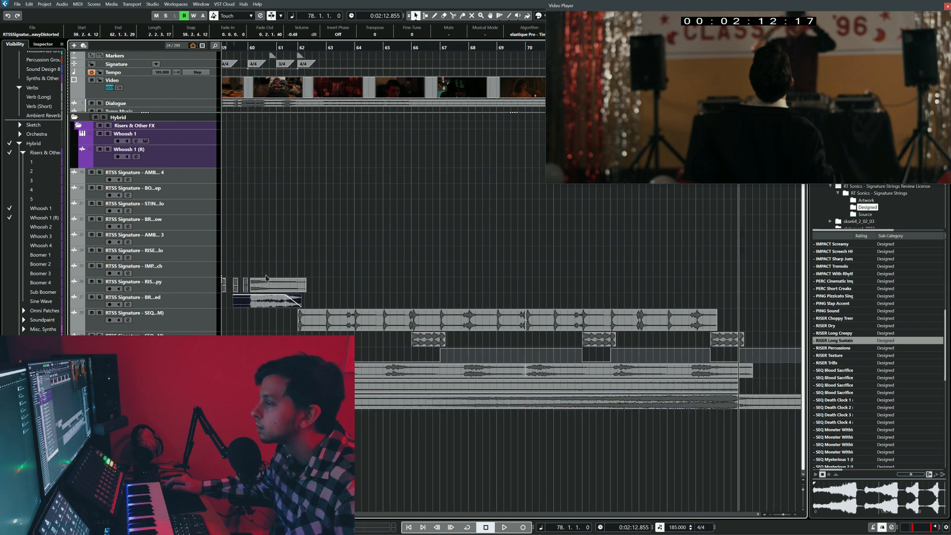
{"action": "left_click", "coordinate": [250, 255]}
{"action": "key", "text": "space"}
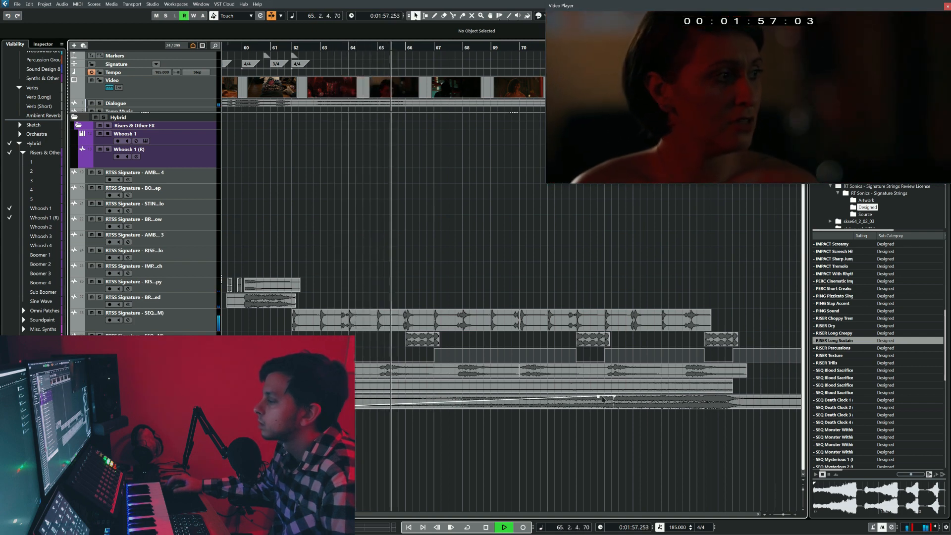
{"action": "left_click_drag", "start_coordinate": [598, 396], "coordinate": [598, 400]}
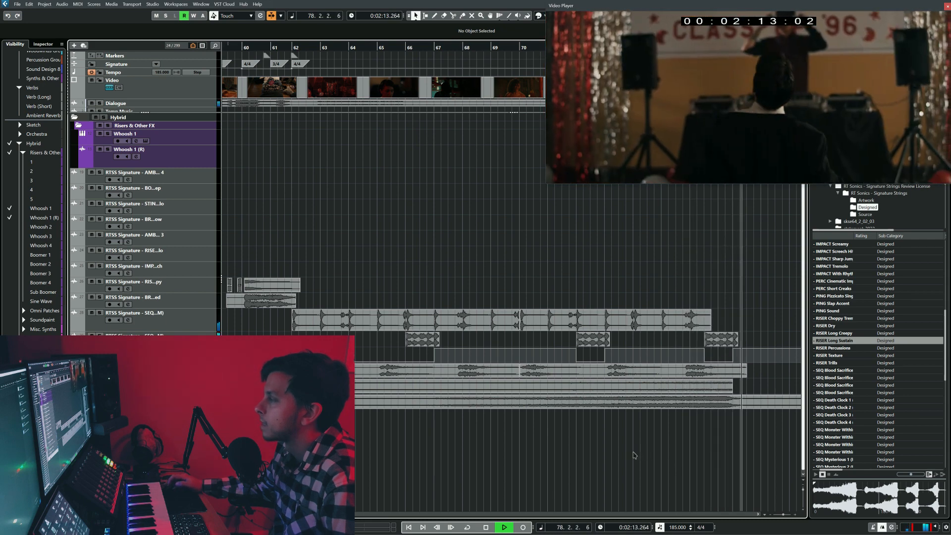
{"action": "key", "text": "space"}
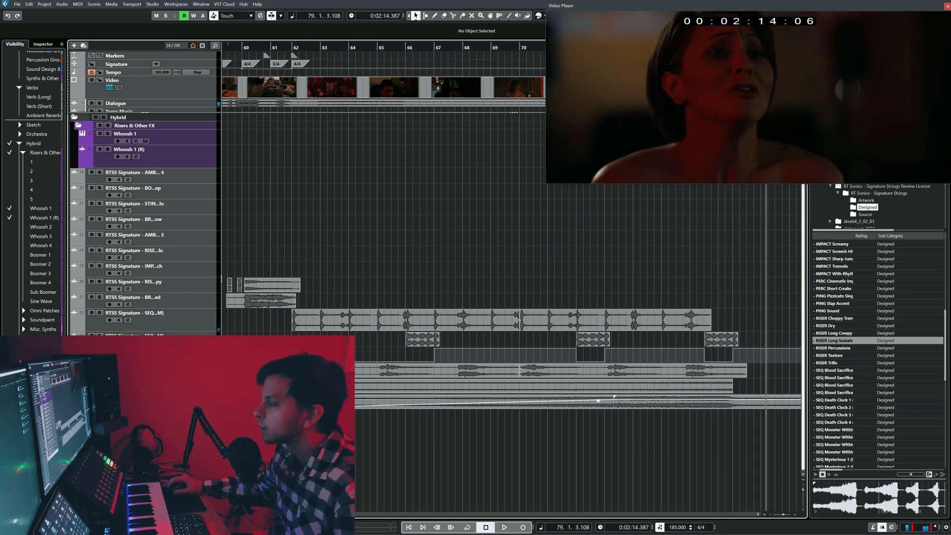
Trim the riser's start to about bar 70 with a fade-in of about 7 bars, and delete its tail after bar 79.
{"action": "left_click_drag", "start_coordinate": [295, 401], "coordinate": [522, 399]}
{"action": "scroll", "coordinate": [532, 421], "scroll_direction": "right", "scroll_amount": 4}
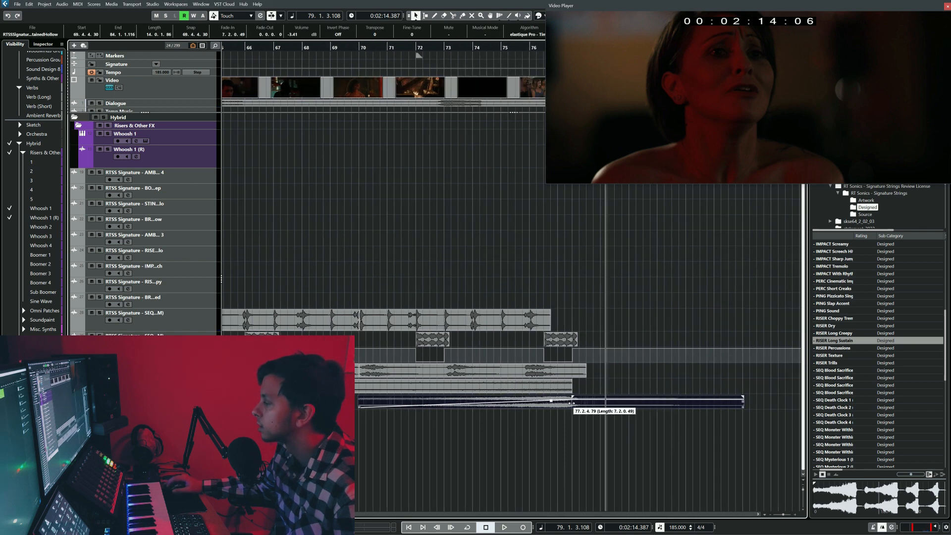
{"action": "left_click", "coordinate": [605, 403]}
{"action": "key", "text": "1"}
{"action": "key", "text": "Delete"}
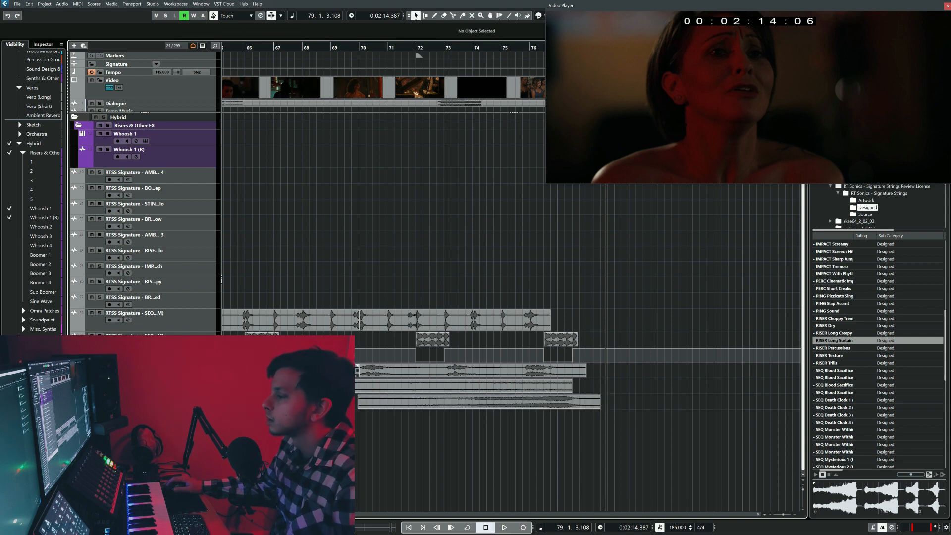
Play back the passage through bar 80 to check the shortened riser against the video.
{"action": "scroll", "coordinate": [497, 420], "scroll_direction": "left", "scroll_amount": 2}
{"action": "scroll", "coordinate": [292, 252], "scroll_direction": "left", "scroll_amount": 1}
{"action": "left_click", "coordinate": [263, 239]}
{"action": "key", "text": "space"}
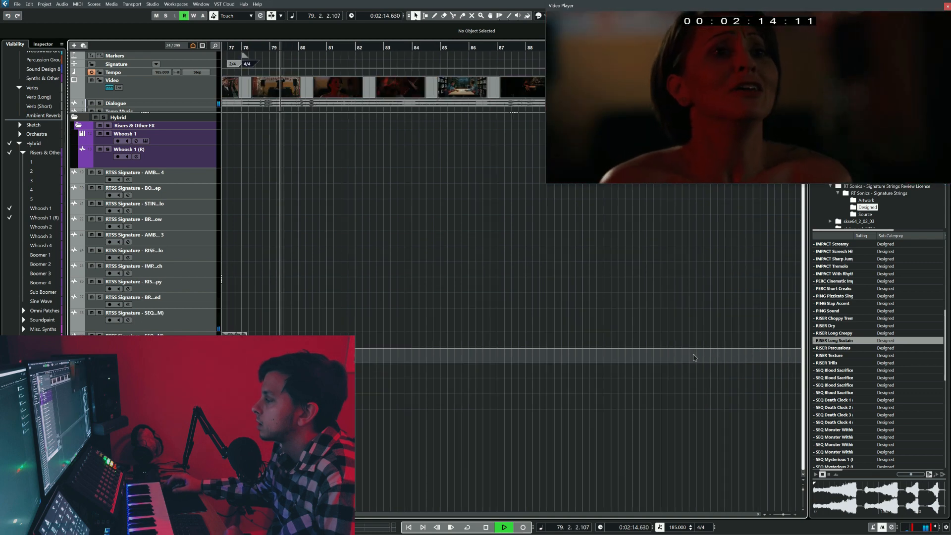
{"action": "scroll", "coordinate": [560, 302], "scroll_direction": "left", "scroll_amount": 8}
{"action": "key", "text": "space"}
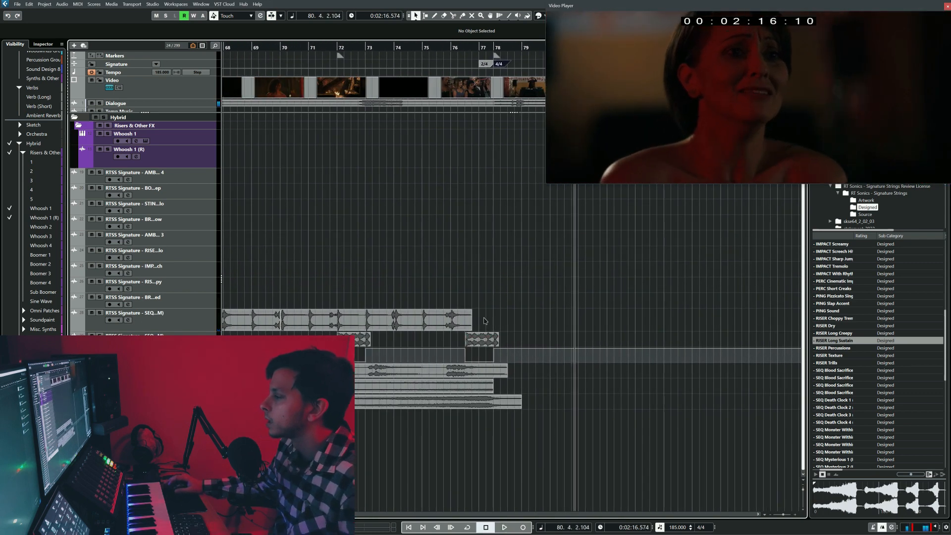
Try to delete the short 110 BPM loop clip that starts at 76.3.
{"action": "left_click", "coordinate": [493, 339]}
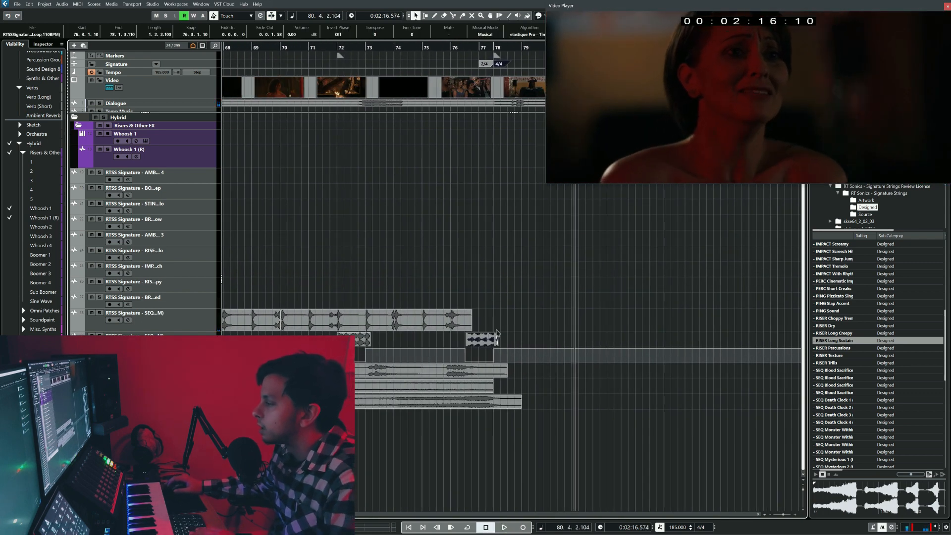
{"action": "key", "text": "Delete"}
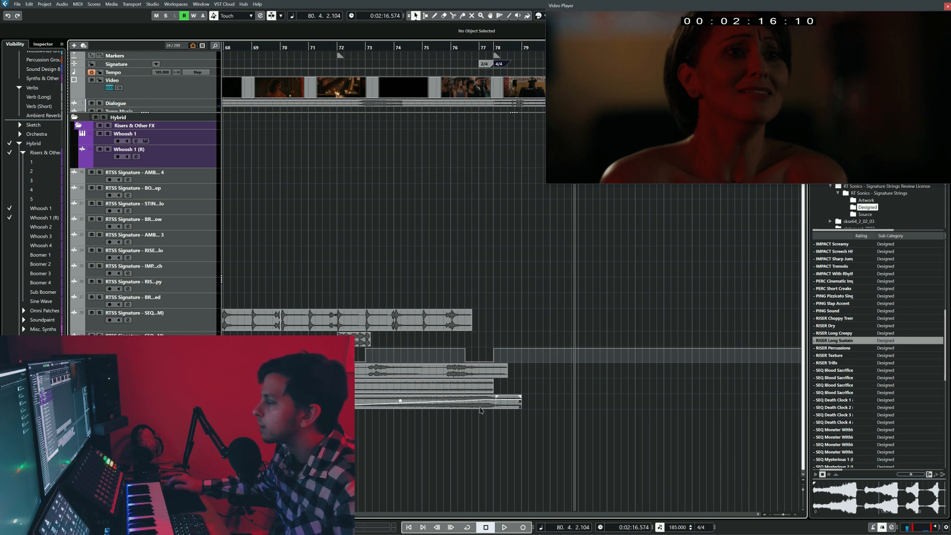
Split the clips on the lower tracks, including Hollow Plucks and the riser, at every beat from 76.3 to 78.
{"action": "scroll", "coordinate": [480, 410], "scroll_direction": "up", "scroll_amount": 3}
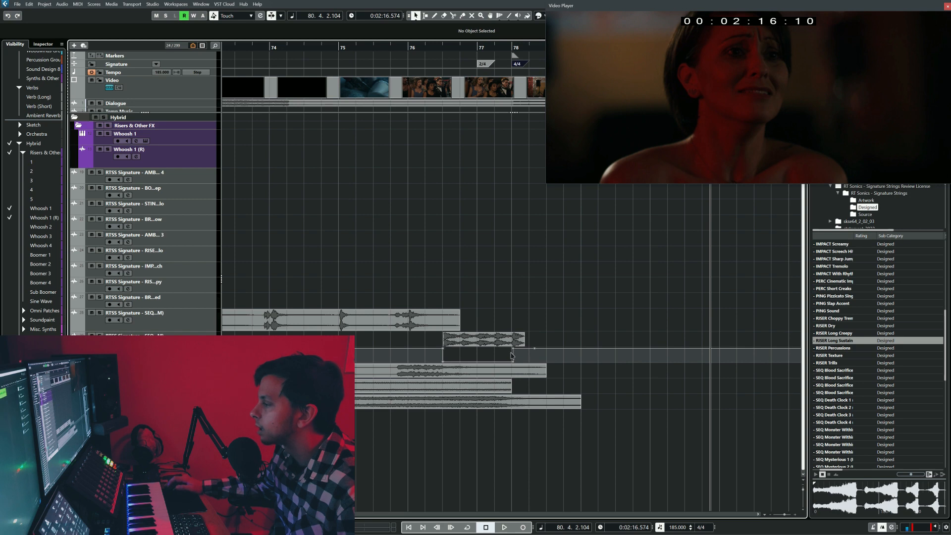
{"action": "scroll", "coordinate": [512, 355], "scroll_direction": "up", "scroll_amount": 2}
{"action": "left_click_drag", "start_coordinate": [379, 433], "coordinate": [379, 368]}
{"action": "key", "text": "3"}
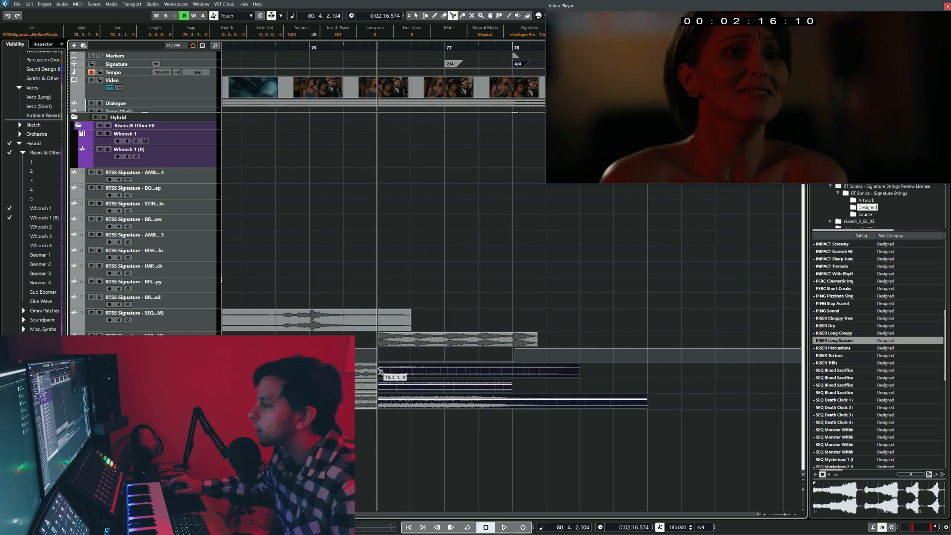
{"action": "left_click", "coordinate": [414, 370]}
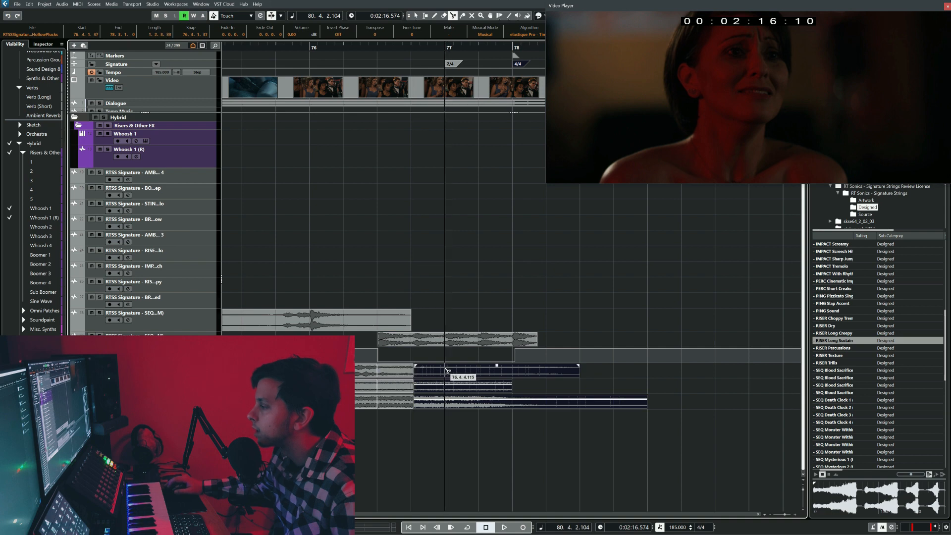
{"action": "left_click", "coordinate": [478, 370]}
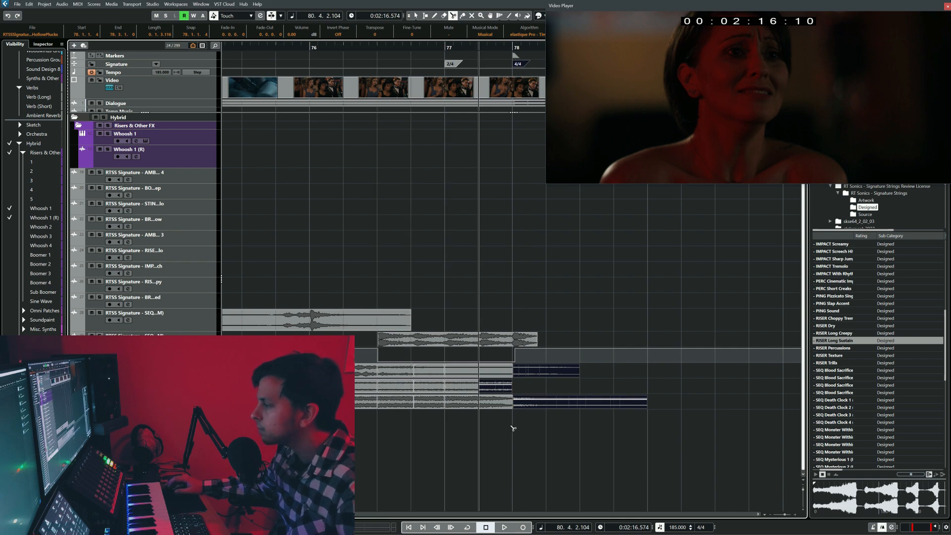
Split each of the four beat-long slices between 76.3 and 78 roughly in half across the lower tracks.
{"action": "left_click_drag", "start_coordinate": [399, 390], "coordinate": [399, 375]}
{"action": "left_click_drag", "start_coordinate": [391, 423], "coordinate": [567, 370]}
{"action": "key", "text": "3"}
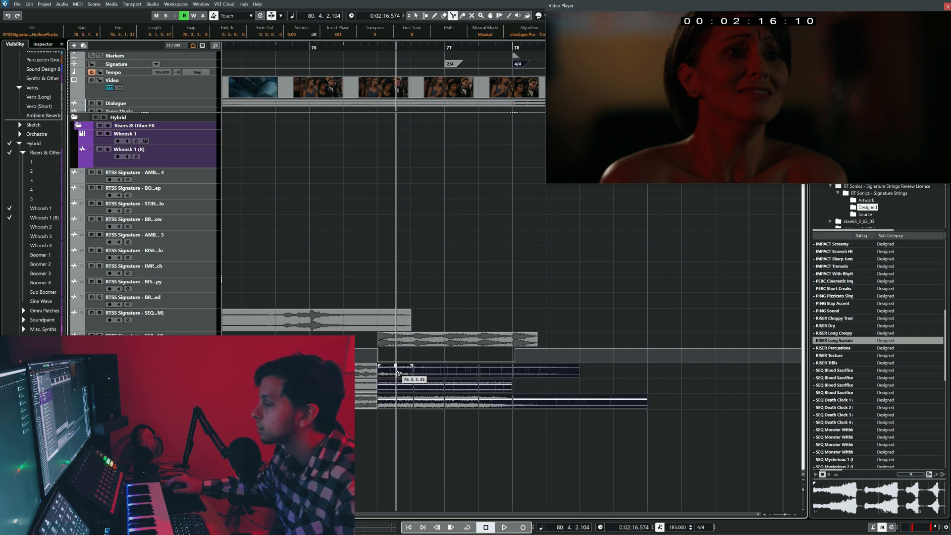
{"action": "left_click", "coordinate": [397, 371]}
{"action": "left_click", "coordinate": [431, 373]}
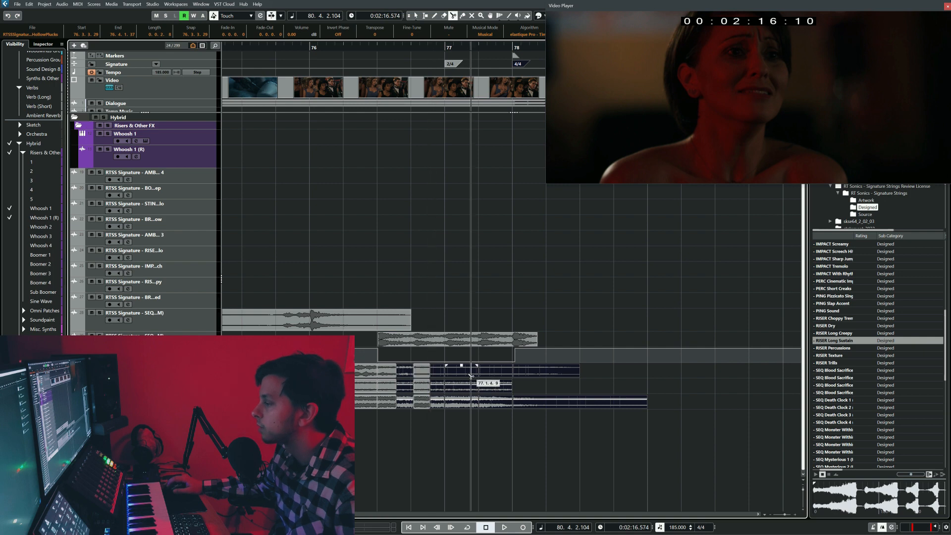
{"action": "left_click", "coordinate": [462, 372]}
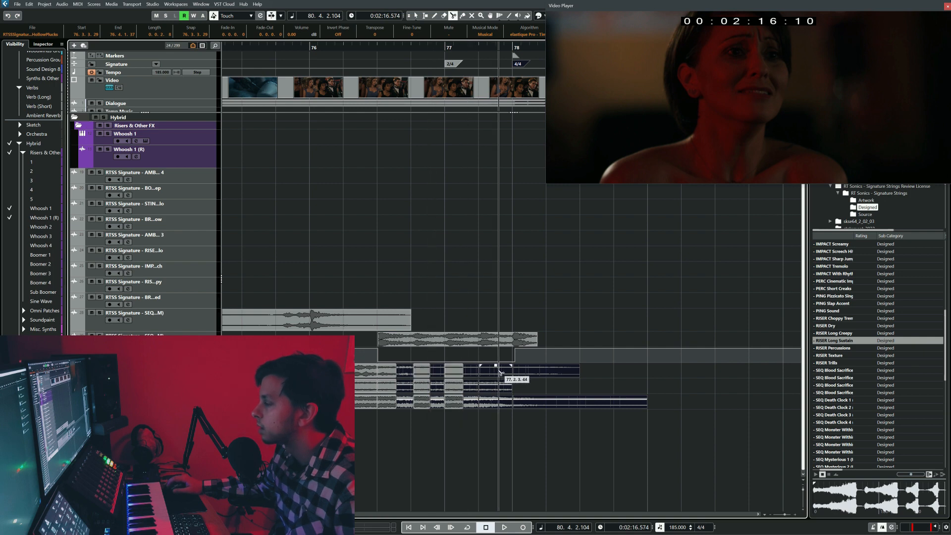
{"action": "left_click", "coordinate": [499, 373]}
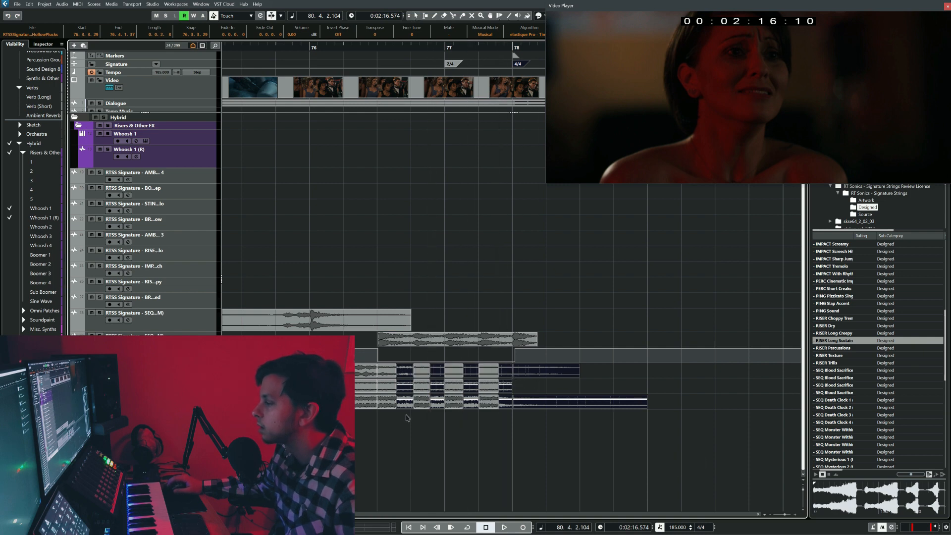
Delete the second half of each beat slice between 76.3 and 78 on the lower tracks, leaving a stuttering pattern.
{"action": "key", "text": "1"}
{"action": "key", "text": "1"}
{"action": "left_click_drag", "start_coordinate": [407, 415], "coordinate": [408, 360]}
{"action": "key", "text": "Delete"}
{"action": "left_click", "coordinate": [430, 417]}
{"action": "left_click", "coordinate": [436, 368]}
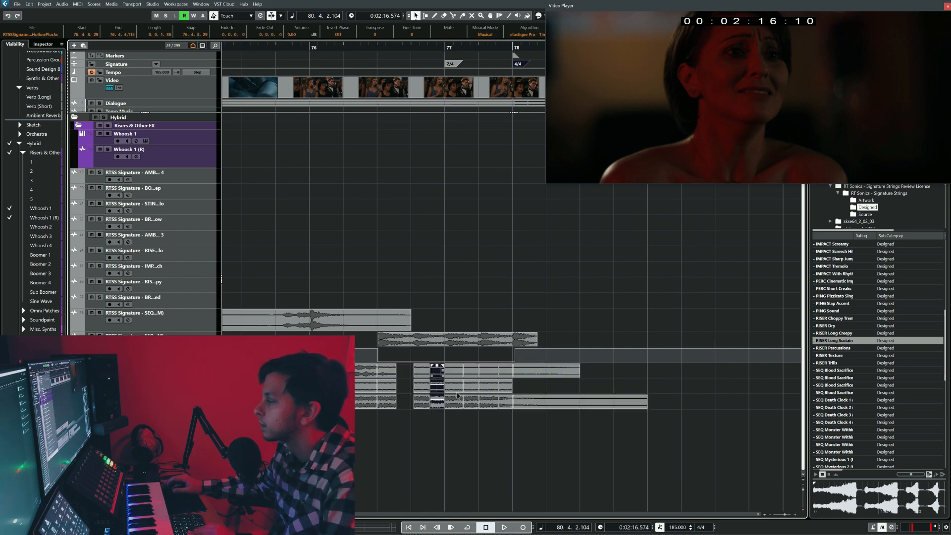
{"action": "key", "text": "Delete"}
{"action": "left_click", "coordinate": [471, 371]}
{"action": "key", "text": "Delete"}
{"action": "left_click_drag", "start_coordinate": [510, 416], "coordinate": [504, 367]}
{"action": "key", "text": "Delete"}
Delete the short loop clip above the stutter slices and play the edited passage through bar 78.
{"action": "left_click", "coordinate": [454, 335]}
{"action": "key", "text": "Delete"}
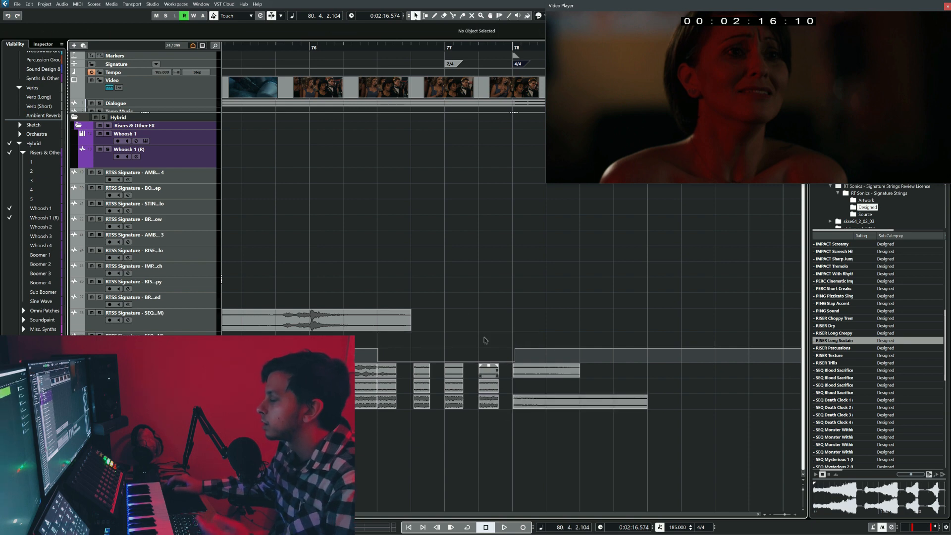
{"action": "scroll", "coordinate": [476, 327], "scroll_direction": "down", "scroll_amount": 2}
{"action": "scroll", "coordinate": [408, 290], "scroll_direction": "down", "scroll_amount": 2}
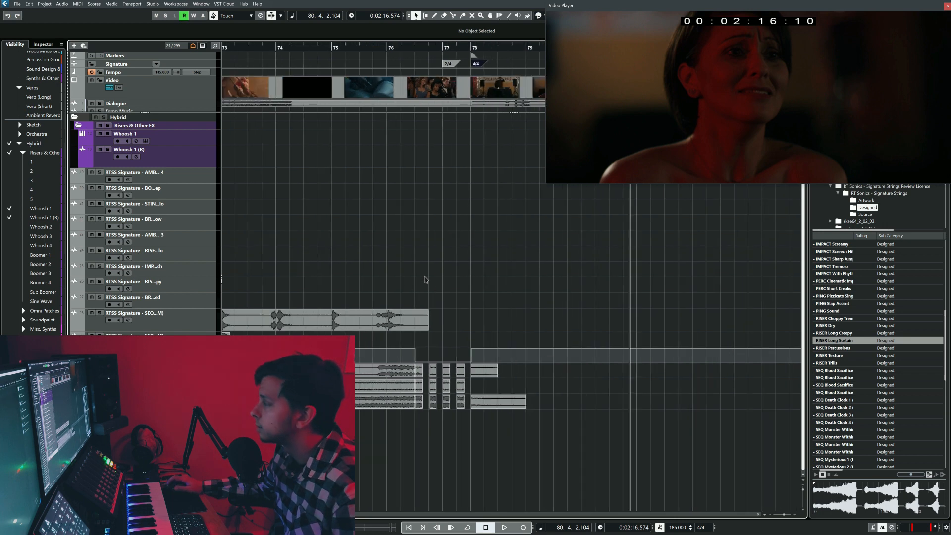
{"action": "left_click", "coordinate": [341, 216]}
{"action": "left_click", "coordinate": [327, 216]}
{"action": "key", "text": "space"}
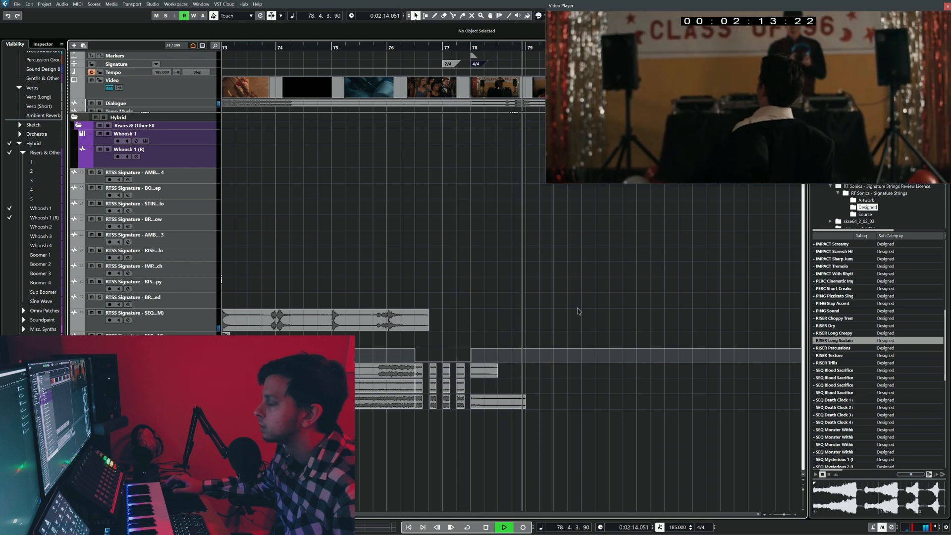
{"action": "key", "text": "space"}
Raise the volume of the riser's last piece after bar 78 and replay the passage from about 75.3.
{"action": "left_click_drag", "start_coordinate": [498, 400], "coordinate": [498, 394]}
{"action": "left_click", "coordinate": [366, 225]}
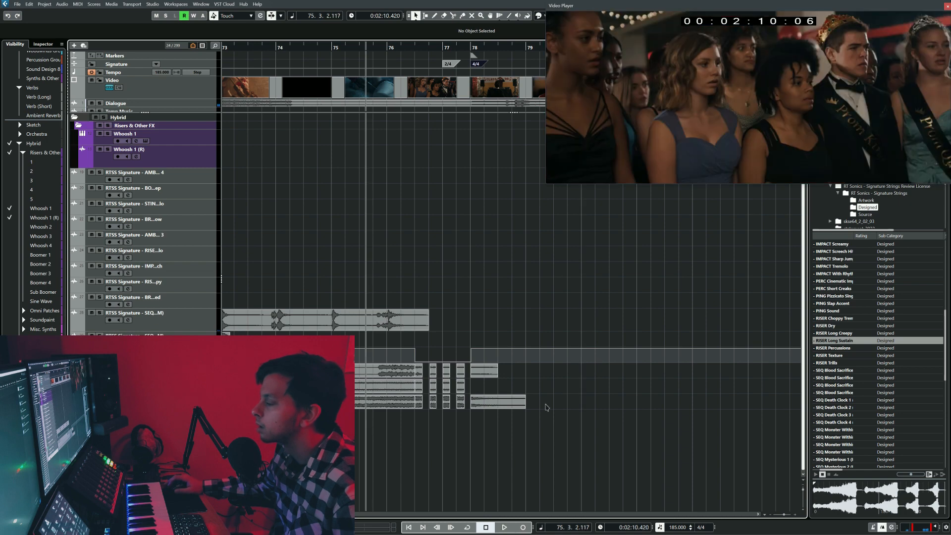
{"action": "key", "text": "space"}
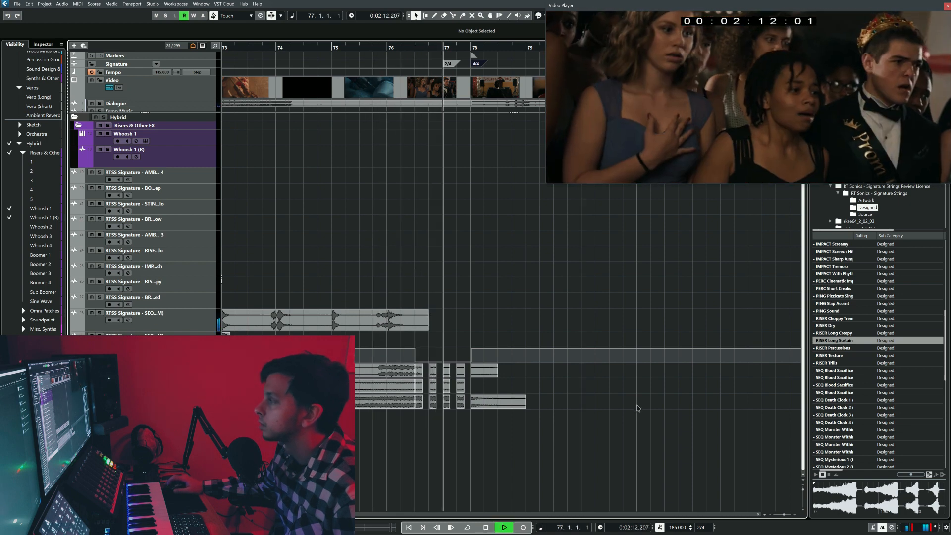
{"action": "key", "text": "space"}
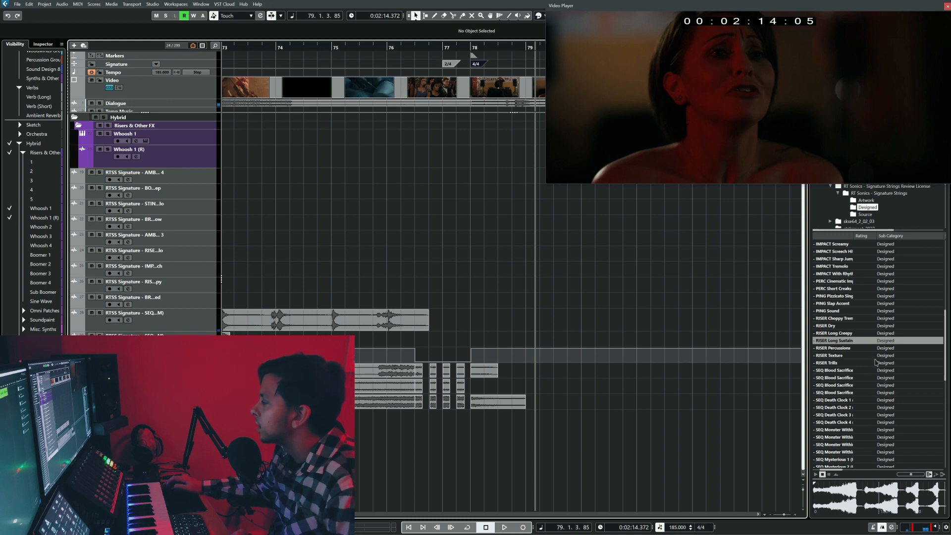
Audition the PING Slap Accent, PING Pizzicato, PERC Short Creaks and IMPACT Tremolo samples in the Designed folder.
{"action": "scroll", "coordinate": [870, 398], "scroll_direction": "down", "scroll_amount": 2}
{"action": "scroll", "coordinate": [870, 398], "scroll_direction": "left", "scroll_amount": 1}
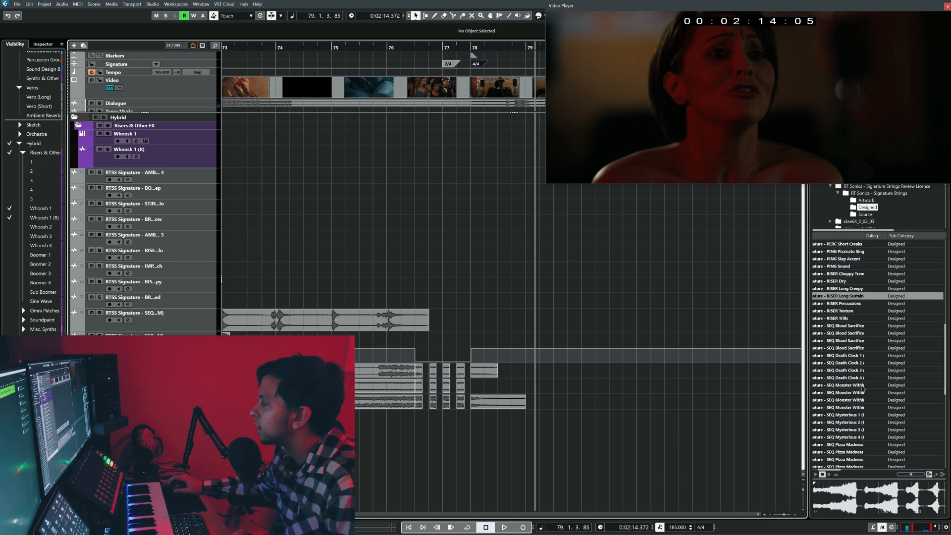
{"action": "scroll", "coordinate": [886, 381], "scroll_direction": "up", "scroll_amount": 6}
{"action": "left_click", "coordinate": [858, 393]}
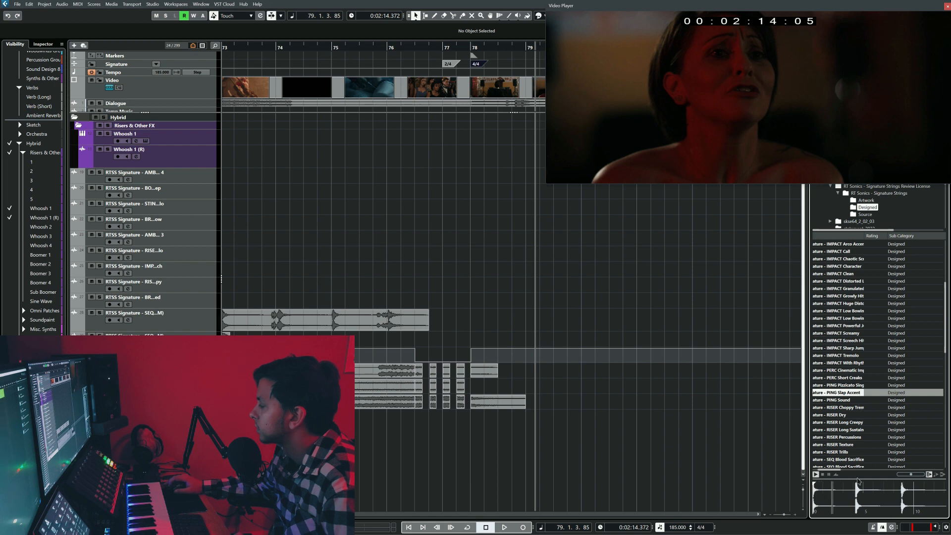
{"action": "left_click", "coordinate": [857, 489]}
{"action": "left_click", "coordinate": [866, 384]}
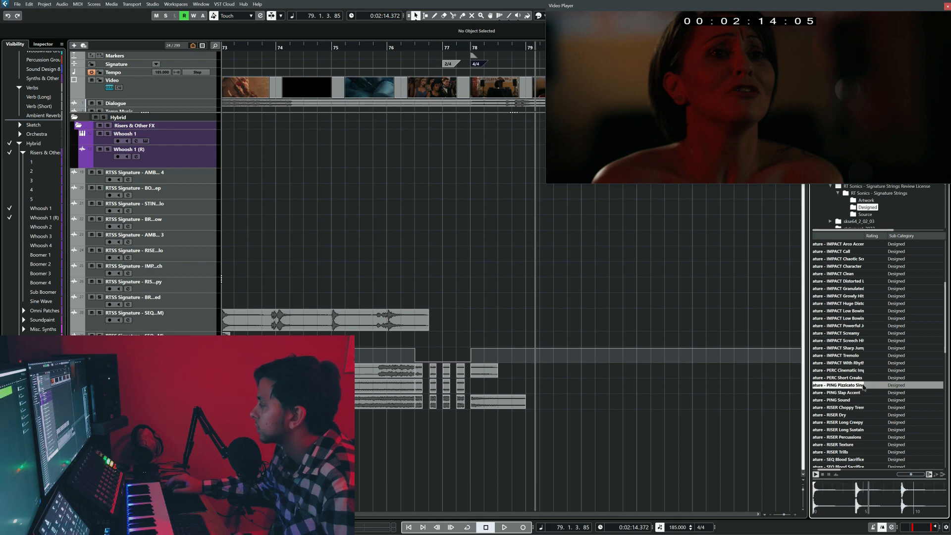
{"action": "left_click", "coordinate": [860, 379]}
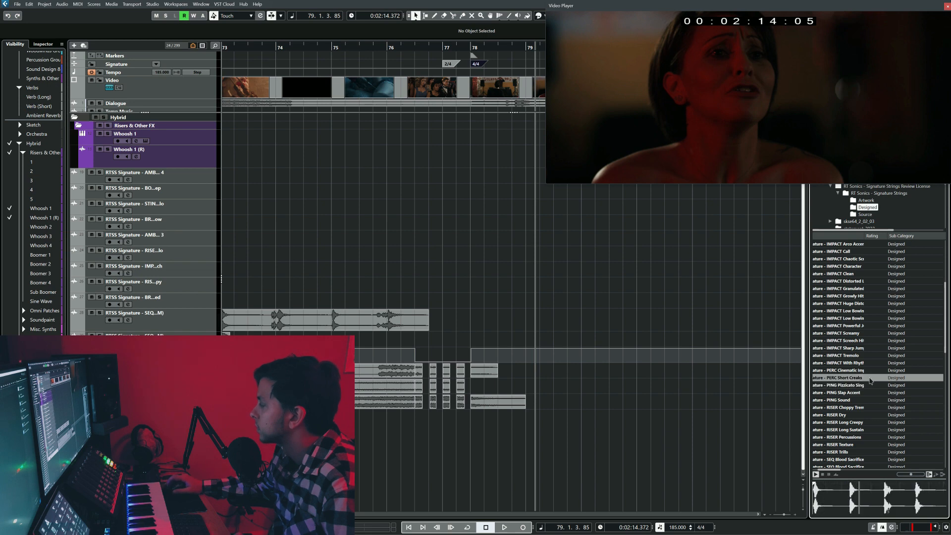
{"action": "left_click", "coordinate": [863, 356]}
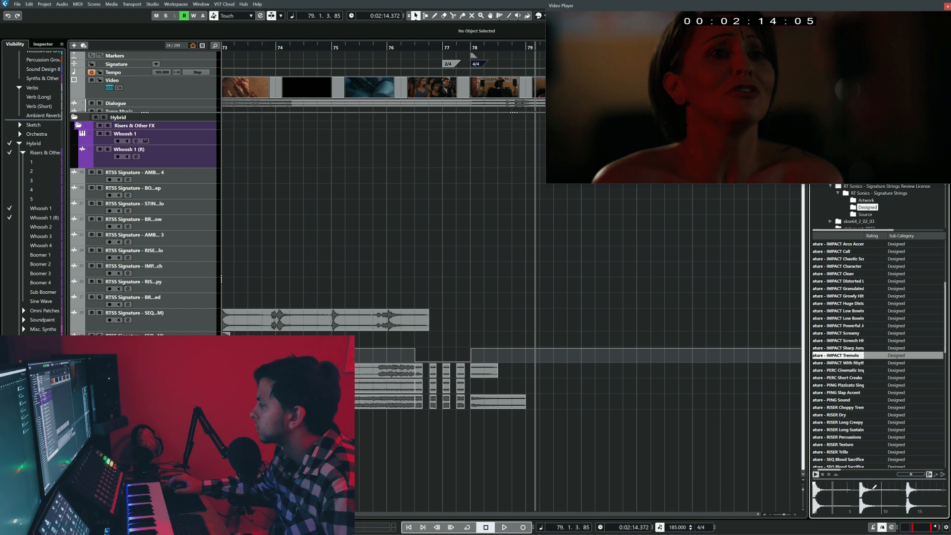
{"action": "left_click", "coordinate": [859, 488]}
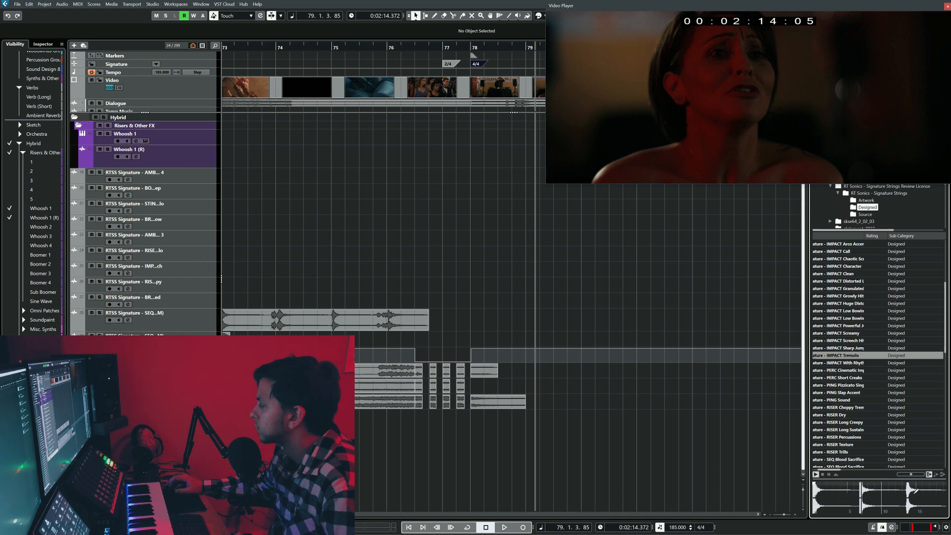
{"action": "left_click", "coordinate": [908, 488]}
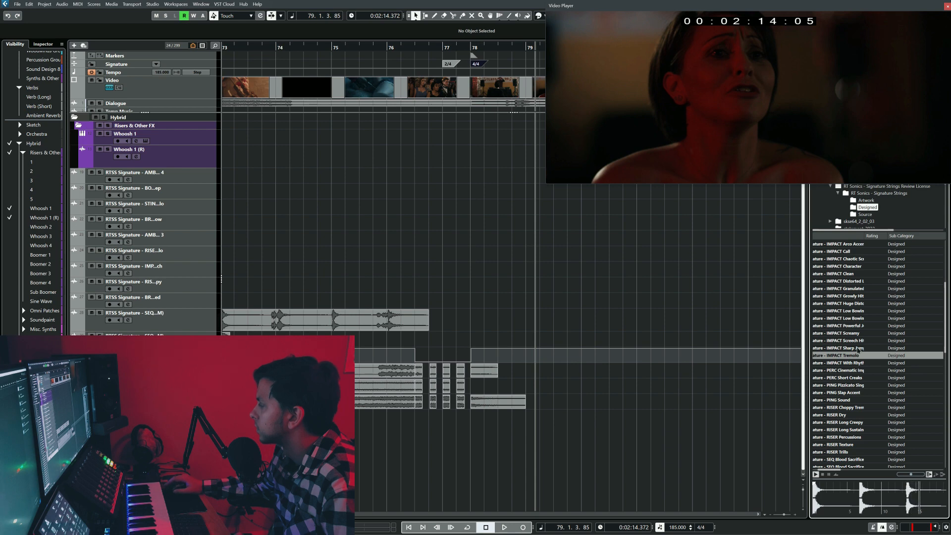
Audition the heavy and distorted BRAAM samples and the IMPACT Arco sample between them.
{"action": "scroll", "coordinate": [858, 349], "scroll_direction": "up", "scroll_amount": 6}
{"action": "scroll", "coordinate": [875, 355], "scroll_direction": "down", "scroll_amount": 4}
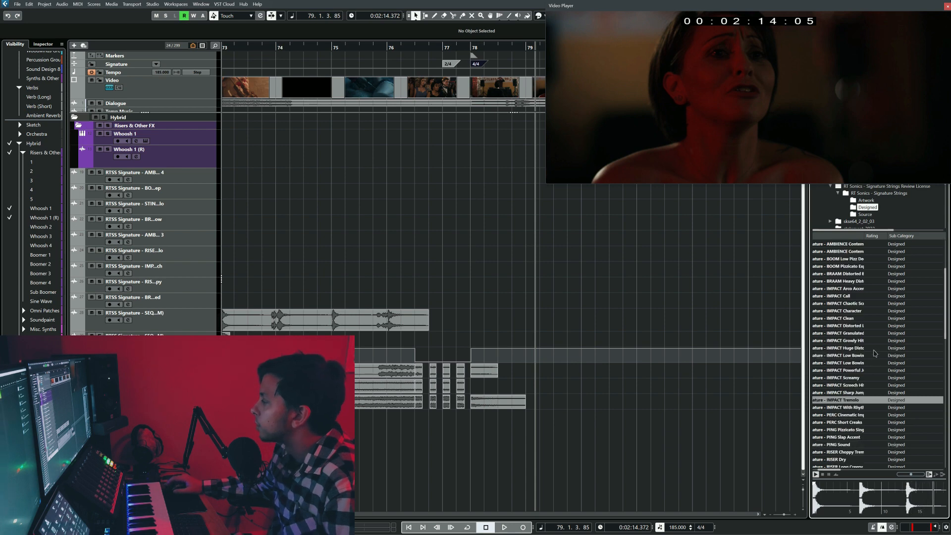
{"action": "scroll", "coordinate": [875, 355], "scroll_direction": "up", "scroll_amount": 2}
{"action": "left_click", "coordinate": [853, 325]}
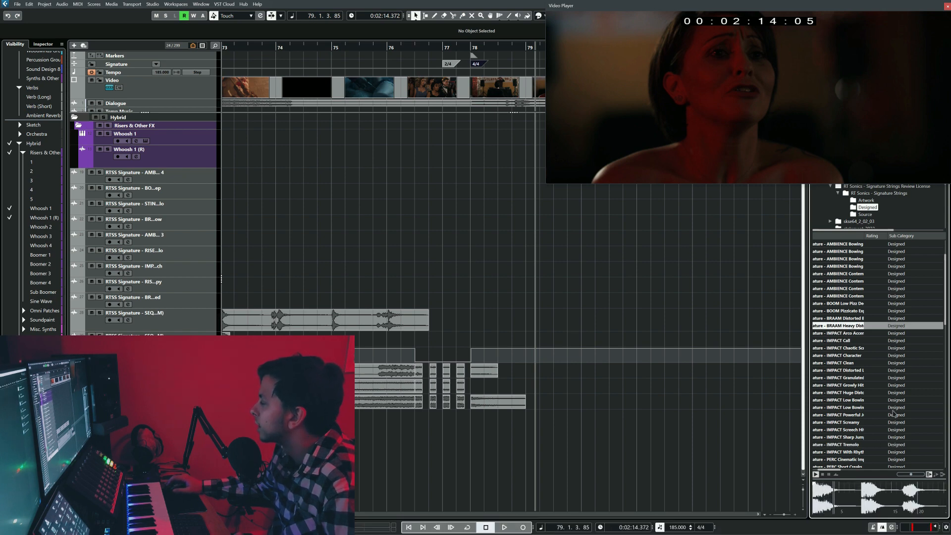
{"action": "key", "text": "Down"}
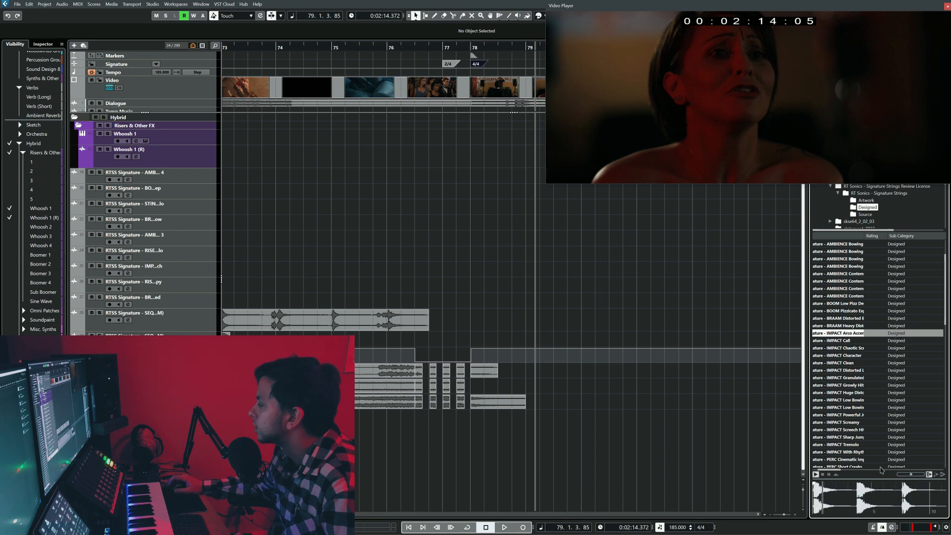
{"action": "left_click", "coordinate": [854, 318]}
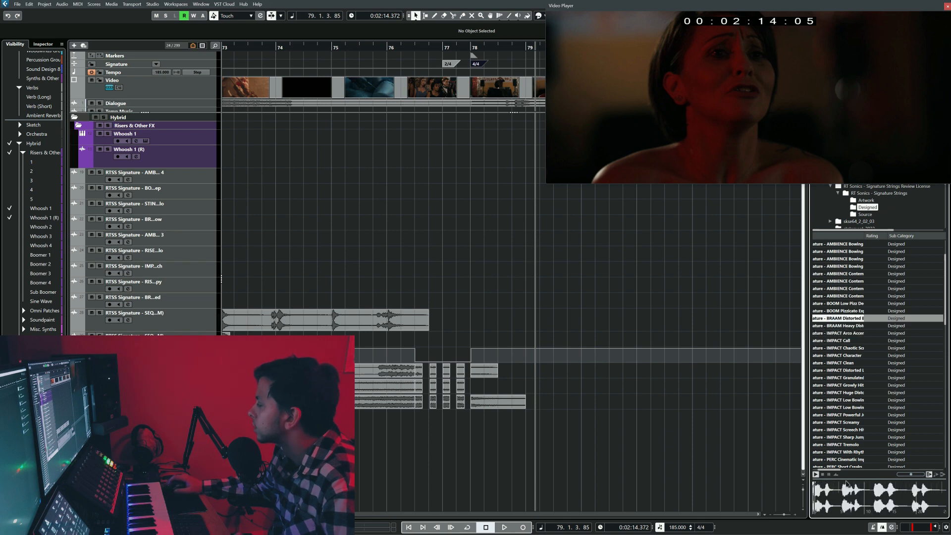
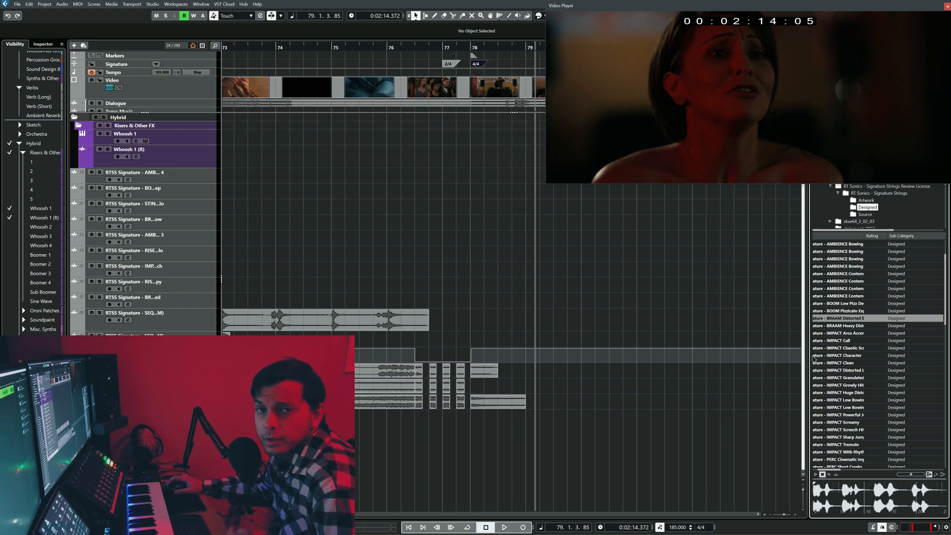
Audition the growly, huge and low bowing IMPACT samples, skipping ahead to further hits in the previews.
{"action": "left_click", "coordinate": [846, 385]}
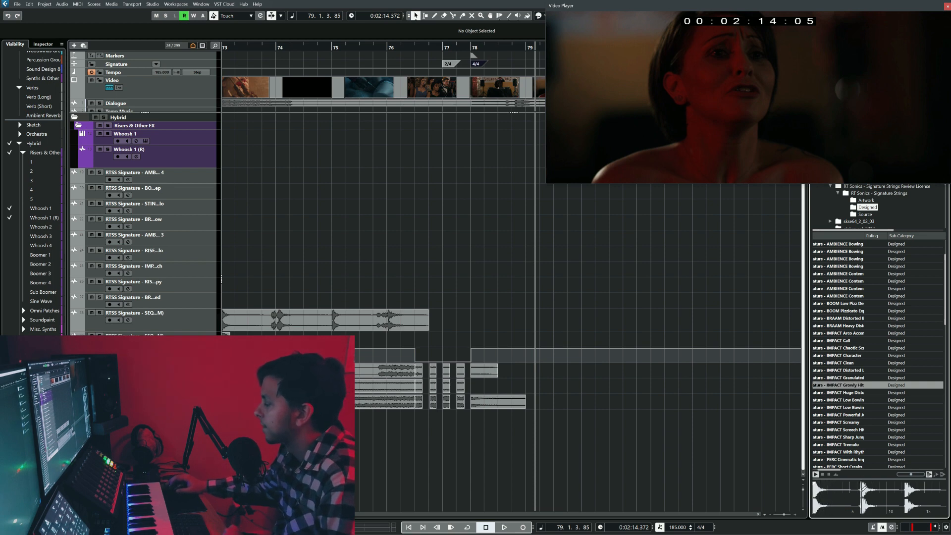
{"action": "left_click", "coordinate": [860, 399]}
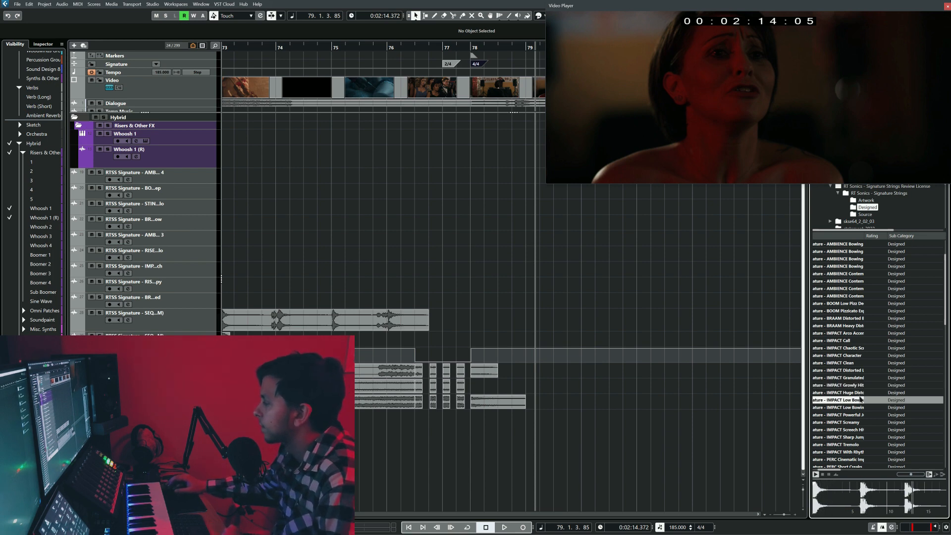
{"action": "key", "text": "Up"}
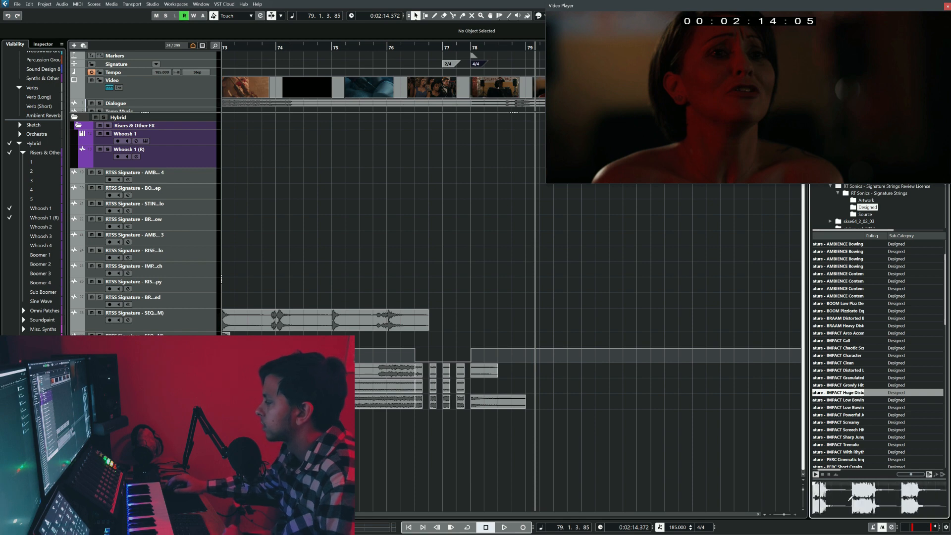
{"action": "left_click", "coordinate": [850, 497]}
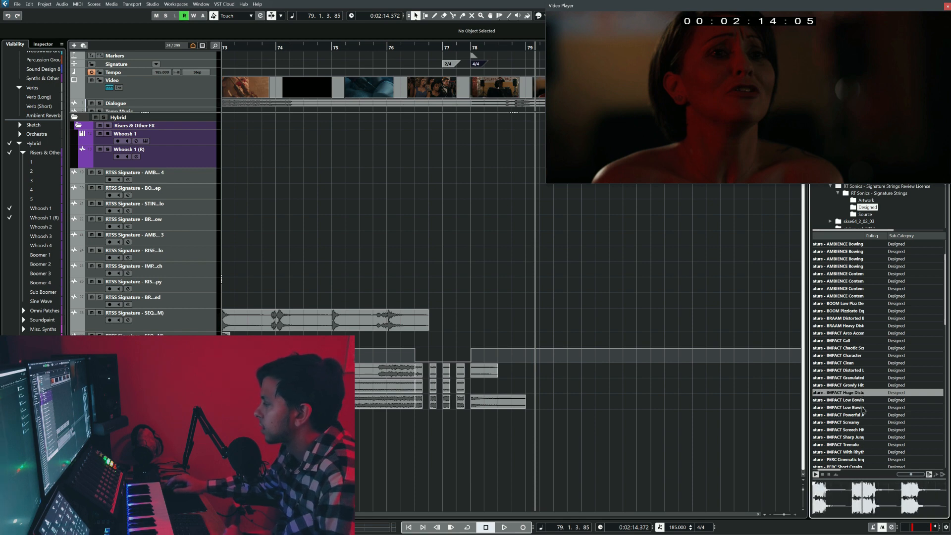
{"action": "left_click", "coordinate": [856, 400]}
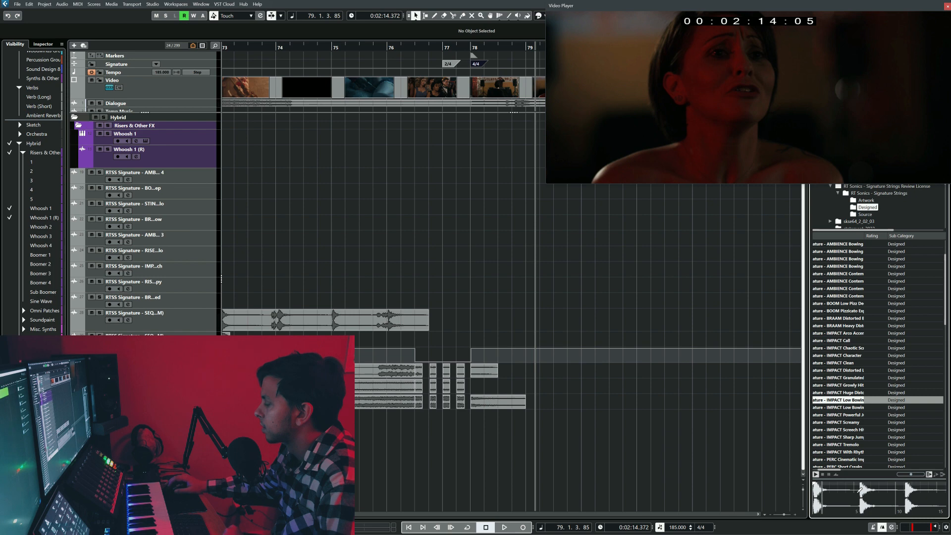
{"action": "left_click", "coordinate": [837, 489]}
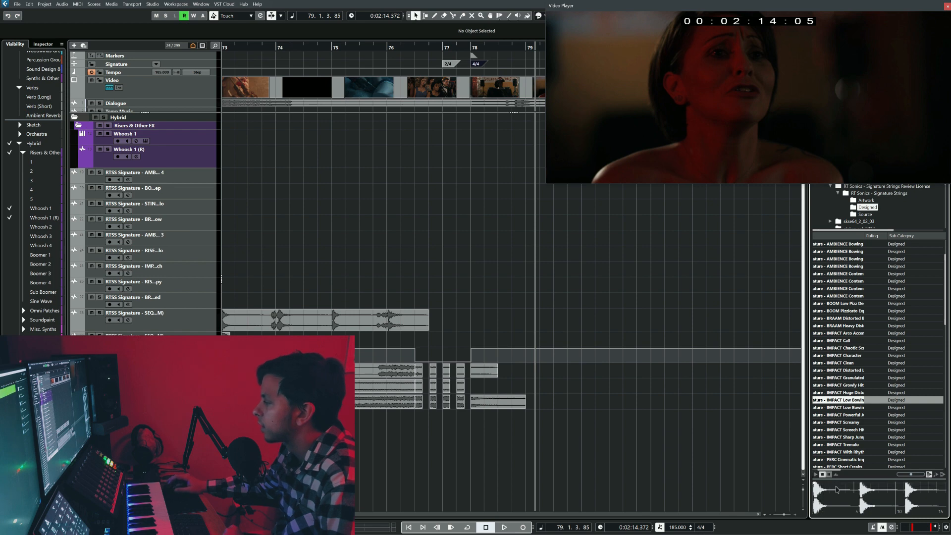
Place the IMPACT Low Bowing Dissonant sample on a new track below the stutter slices, aligning its hit with bar 78.
{"action": "mouse_move", "coordinate": [849, 401]}
{"action": "left_mouse_down"}
{"action": "mouse_move", "coordinate": [718, 406]}
{"action": "mouse_move", "coordinate": [473, 448]}
{"action": "mouse_move", "coordinate": [471, 418]}
{"action": "left_mouse_up"}
{"action": "left_click", "coordinate": [526, 330]}
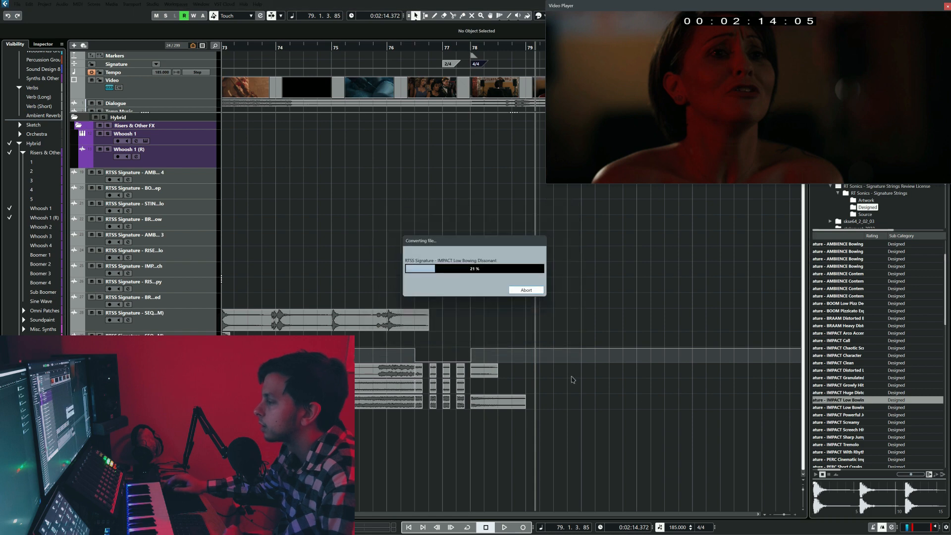
{"action": "left_click_drag", "start_coordinate": [528, 416], "coordinate": [522, 416]}
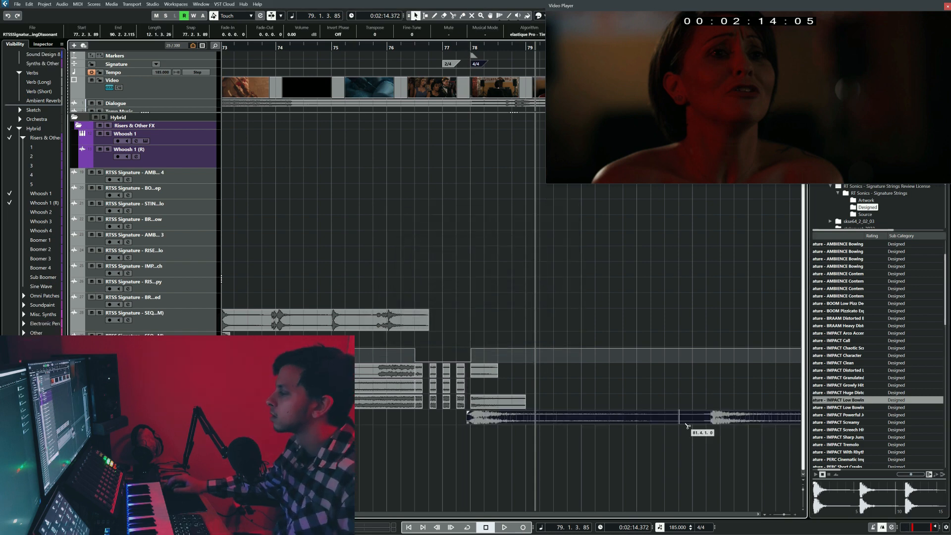
Split the new impact at 81.4.1, delete the remainder and play the passage from about 75.3.
{"action": "left_click", "coordinate": [679, 416], "text": "alt"}
{"action": "key", "text": "Delete"}
{"action": "left_click", "coordinate": [378, 286]}
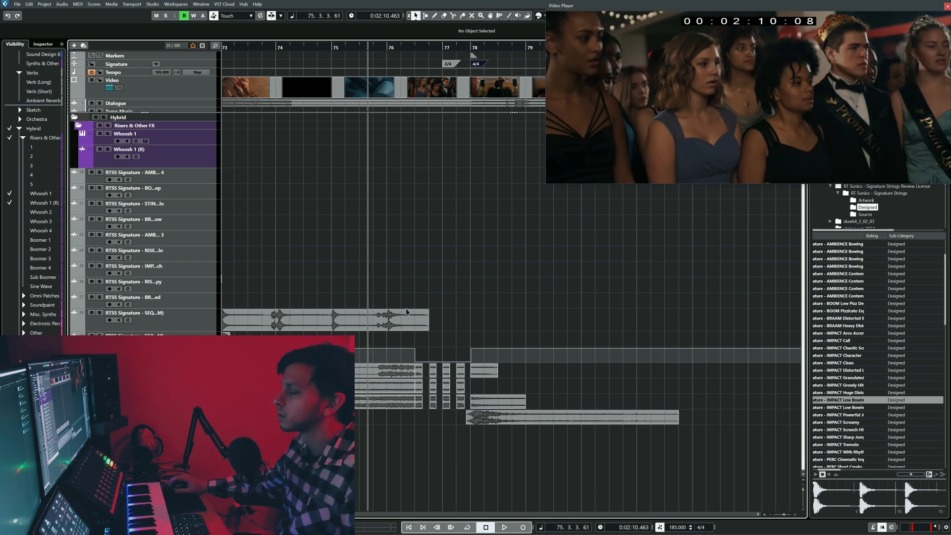
{"action": "key", "text": "space"}
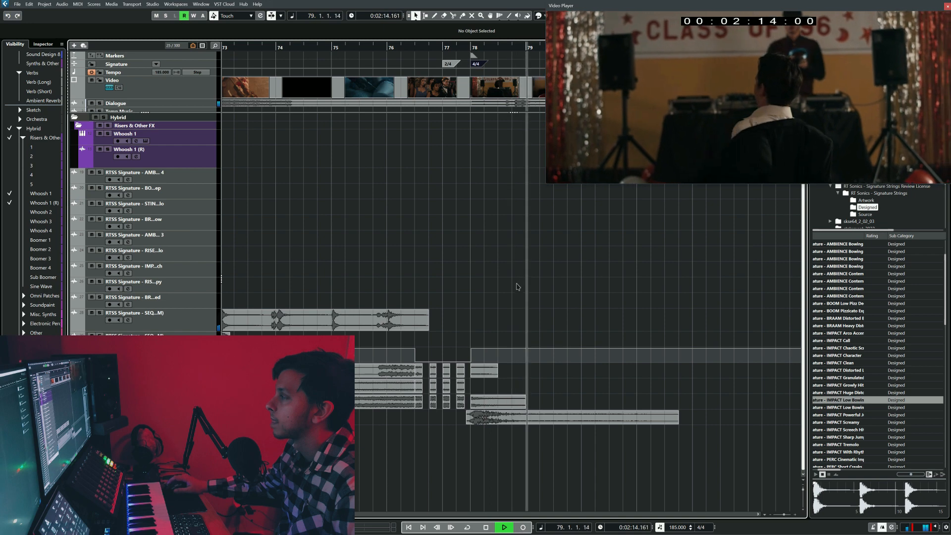
{"action": "key", "text": "space"}
Nudge the low bowing impact slightly earlier against bar 78 and replay the stutter leading into it.
{"action": "scroll", "coordinate": [490, 396], "scroll_direction": "up", "scroll_amount": 2}
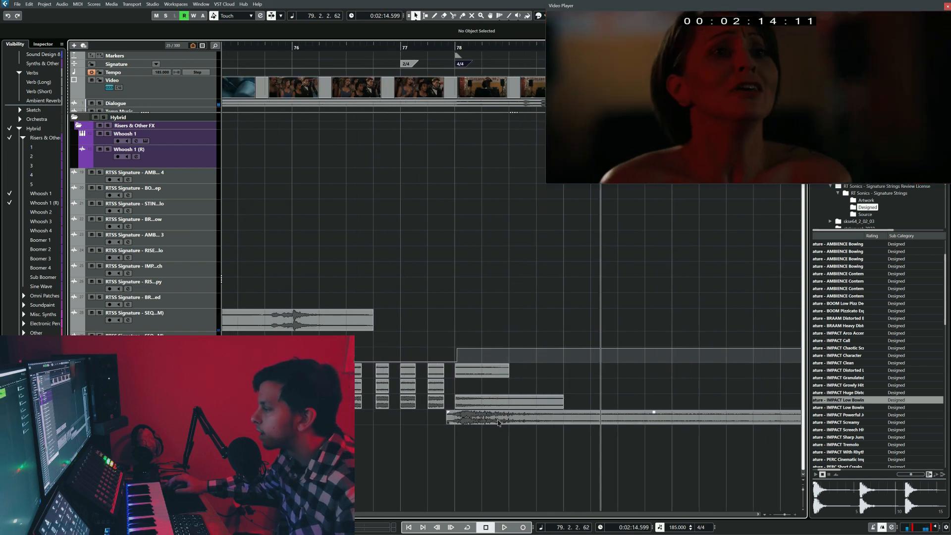
{"action": "left_click", "coordinate": [494, 421]}
{"action": "key", "text": "Delete"}
{"action": "left_click_drag", "start_coordinate": [492, 420], "coordinate": [488, 420]}
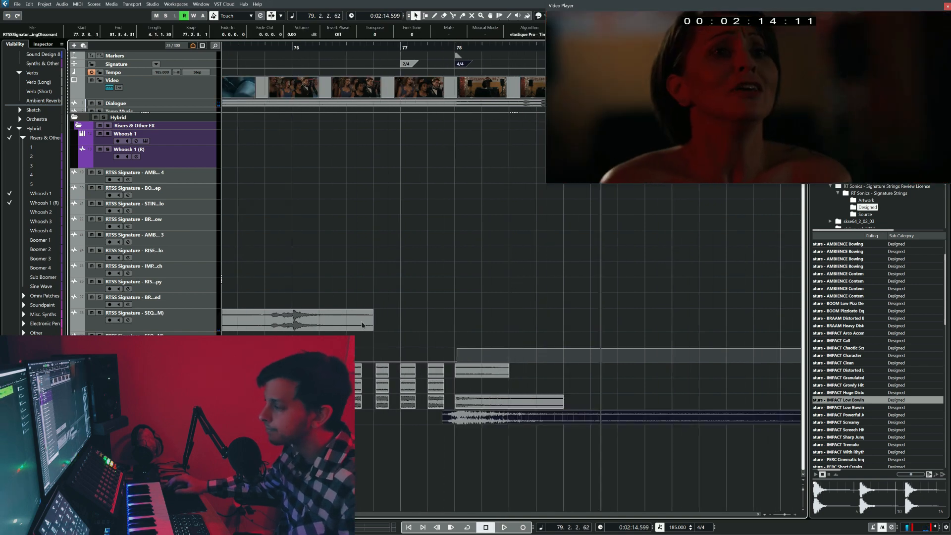
{"action": "left_click", "coordinate": [263, 227]}
{"action": "key", "text": "space"}
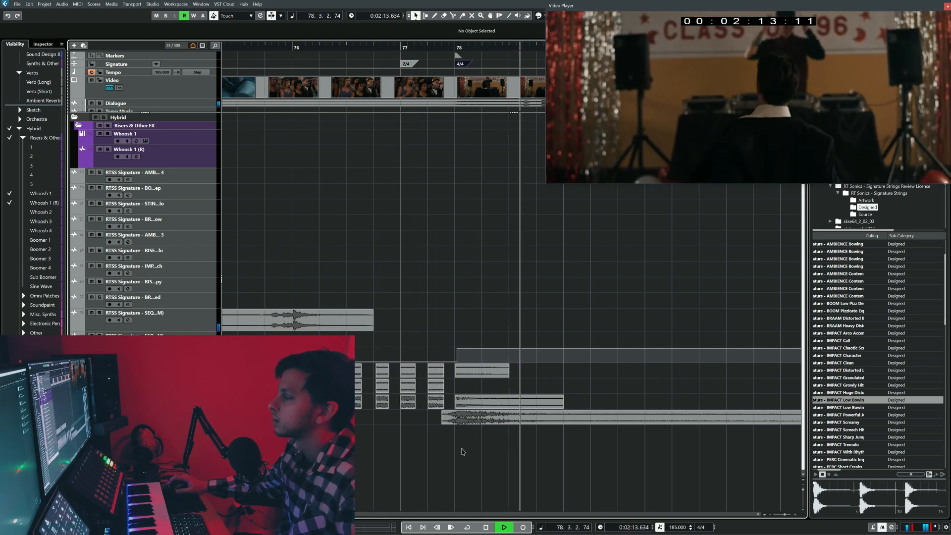
{"action": "key", "text": "space"}
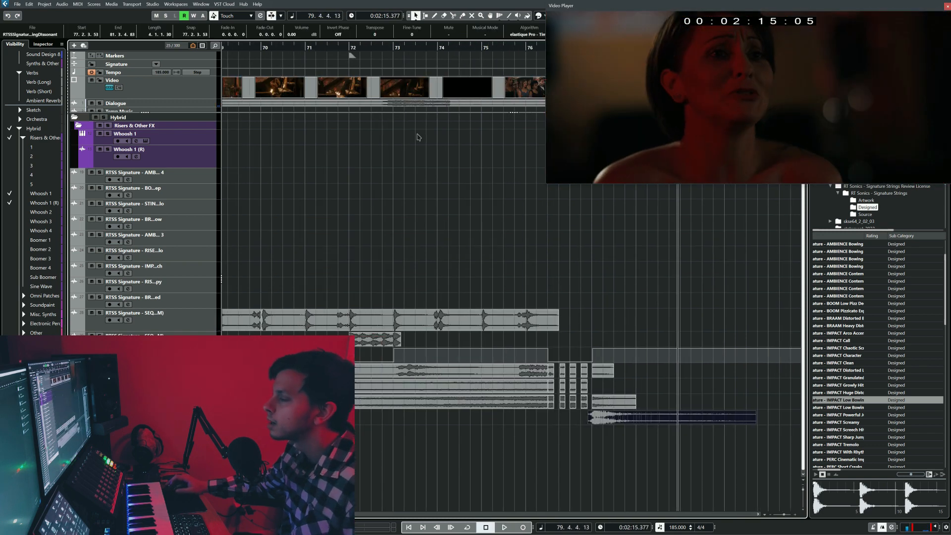
Play the scene from bar 78 through the cut to the library near bar 84 and examine the timing there.
{"action": "scroll", "coordinate": [395, 234], "scroll_direction": "down", "scroll_amount": 4}
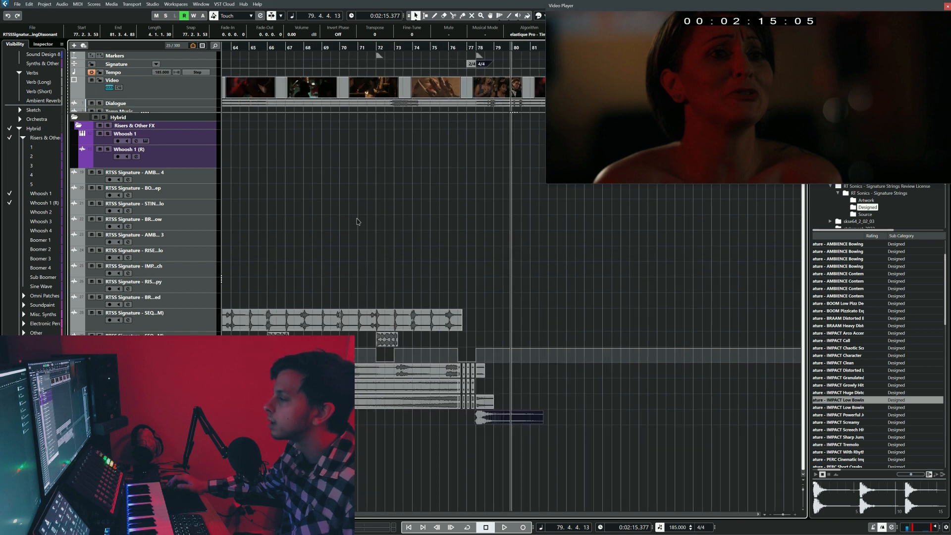
{"action": "scroll", "coordinate": [358, 220], "scroll_direction": "left", "scroll_amount": 5}
{"action": "scroll", "coordinate": [425, 215], "scroll_direction": "up", "scroll_amount": 1}
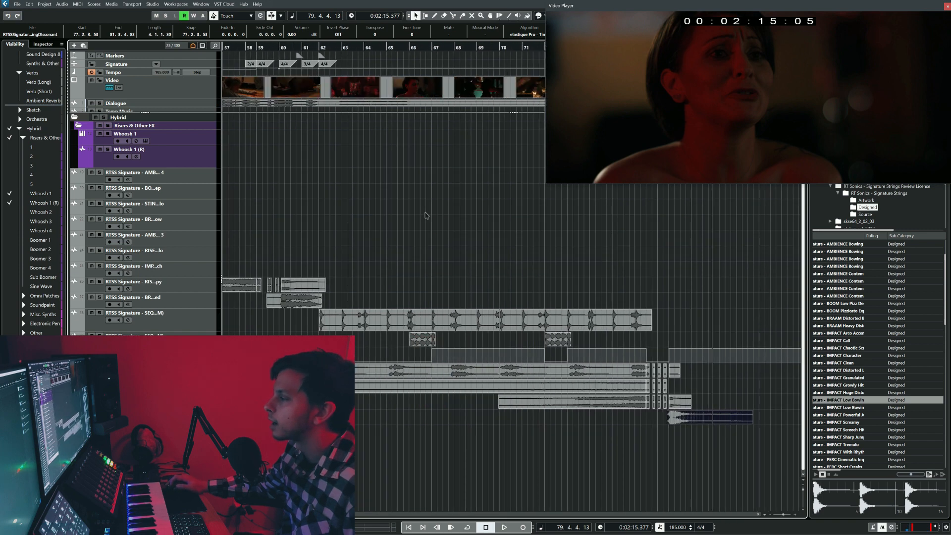
{"action": "scroll", "coordinate": [426, 215], "scroll_direction": "up", "scroll_amount": 1}
{"action": "scroll", "coordinate": [424, 213], "scroll_direction": "right", "scroll_amount": 6}
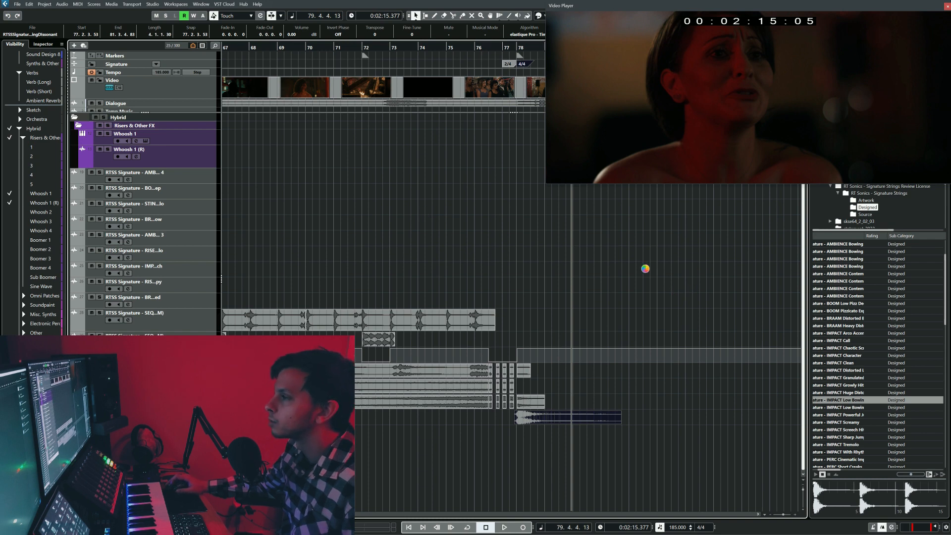
{"action": "scroll", "coordinate": [646, 266], "scroll_direction": "up", "scroll_amount": 2}
{"action": "scroll", "coordinate": [646, 266], "scroll_direction": "right", "scroll_amount": 3}
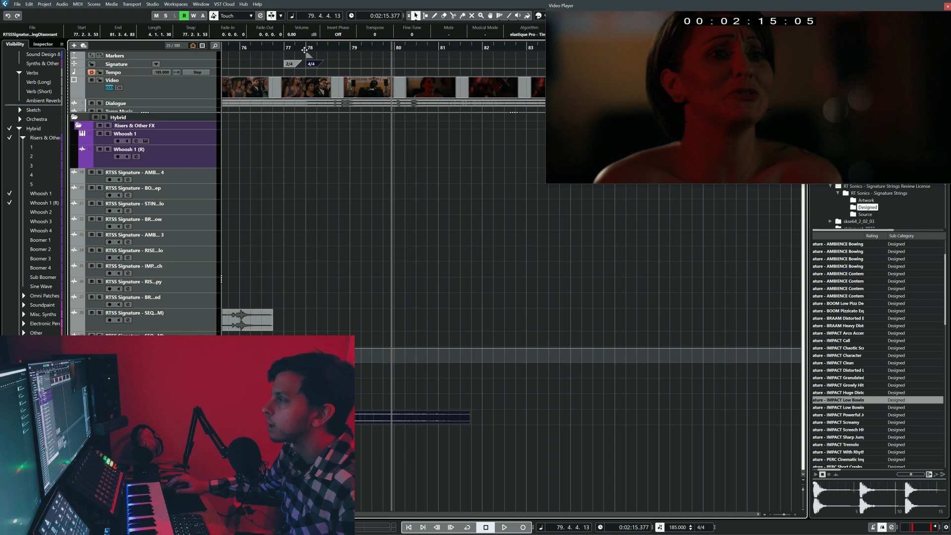
{"action": "left_click", "coordinate": [304, 50]}
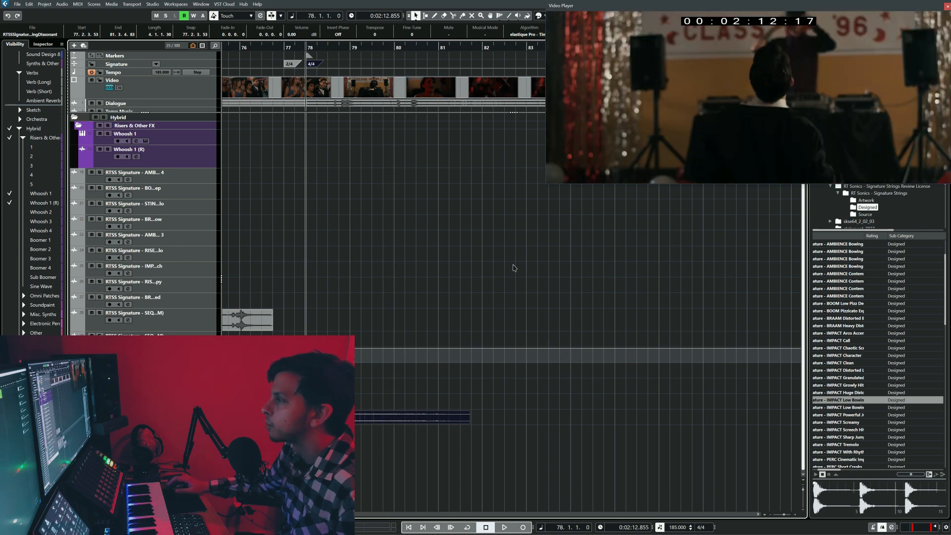
{"action": "key", "text": "space"}
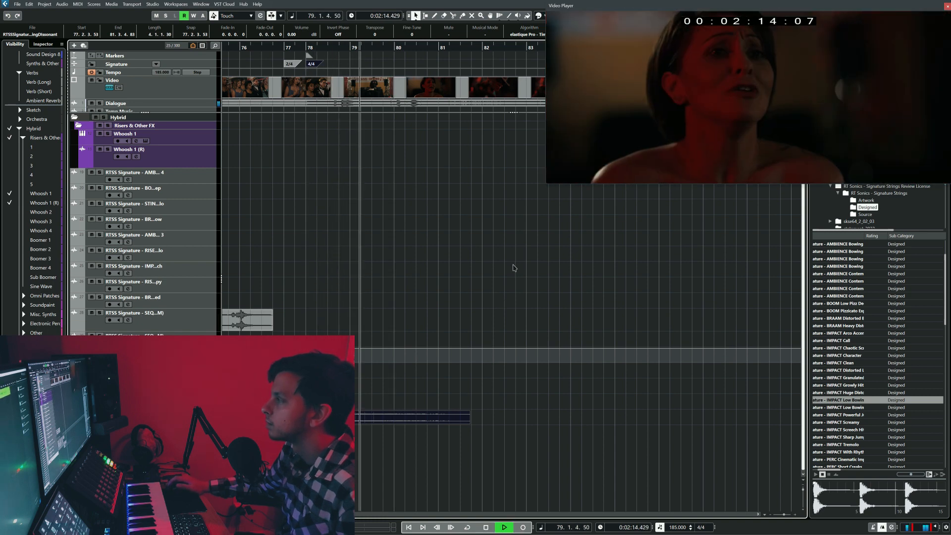
{"action": "key", "text": "f"}
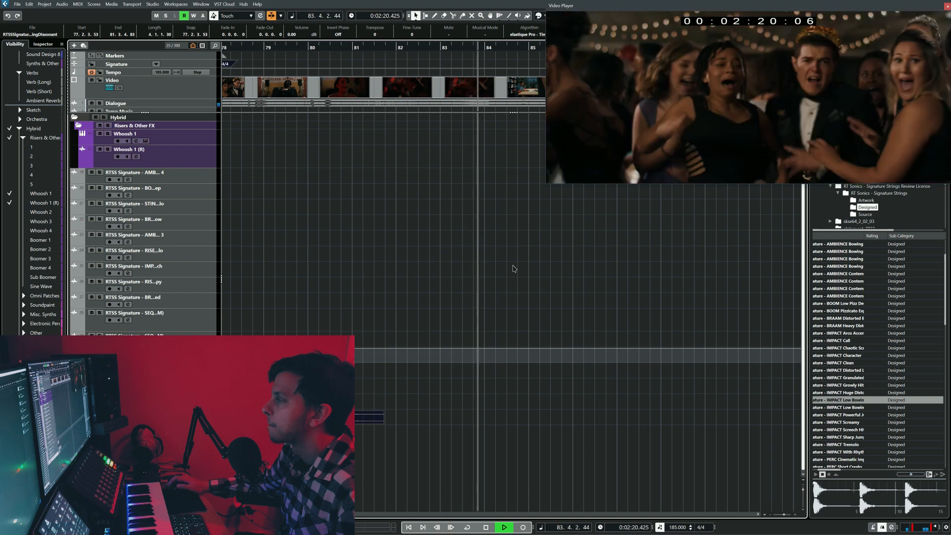
{"action": "key", "text": "space"}
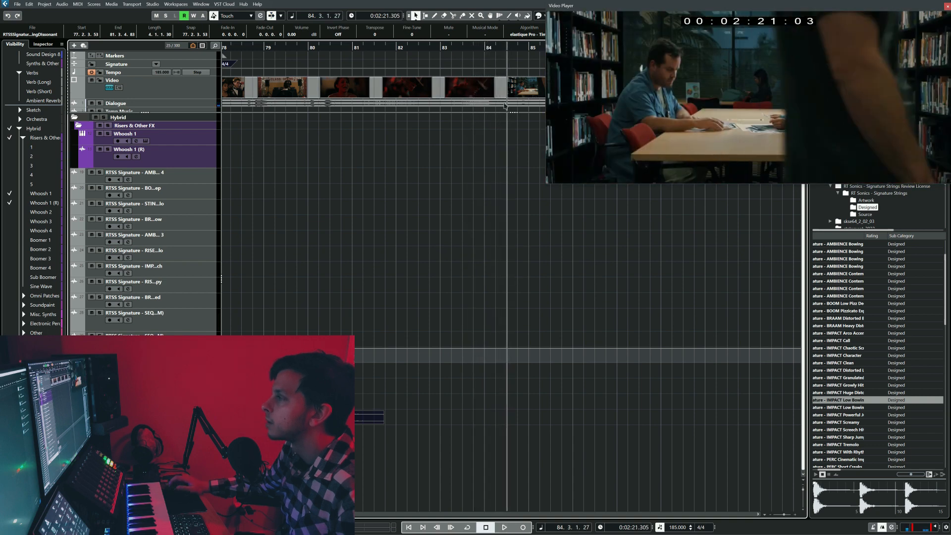
{"action": "key", "text": "h"}
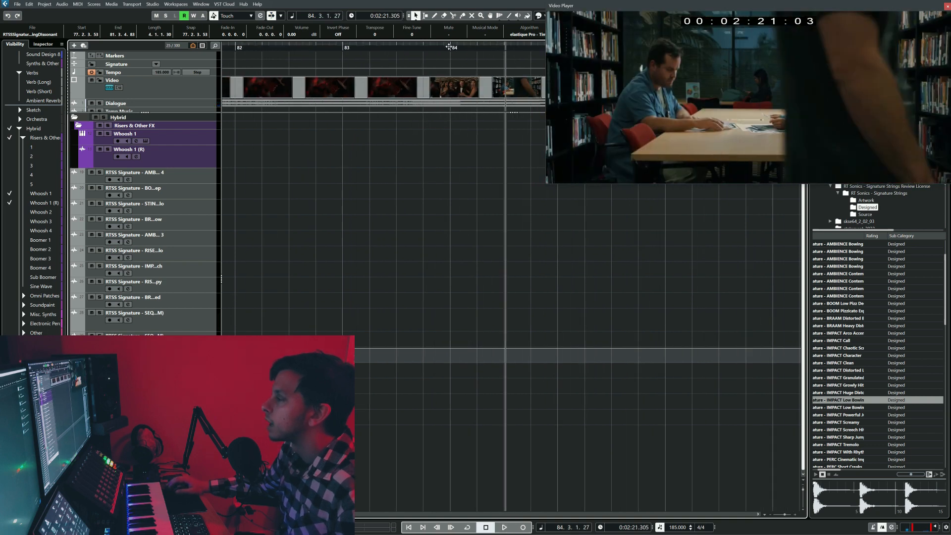
Play across the cut to the library and add a marker at 84.1.1.0.
{"action": "left_click", "coordinate": [448, 46]}
{"action": "key", "text": "space"}
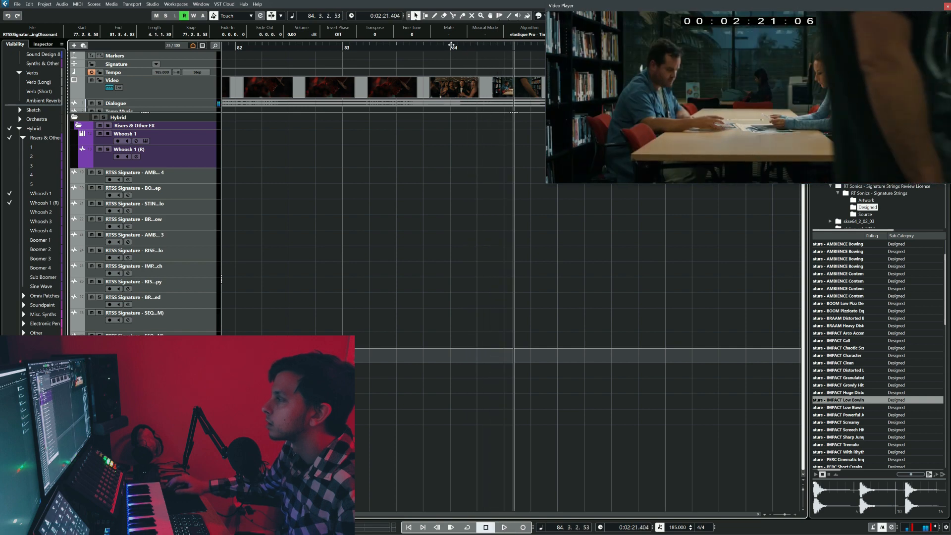
{"action": "key", "text": "space"}
{"action": "right_click", "coordinate": [454, 229]}
{"action": "left_click", "coordinate": [474, 230]}
{"action": "left_click", "coordinate": [478, 53]}
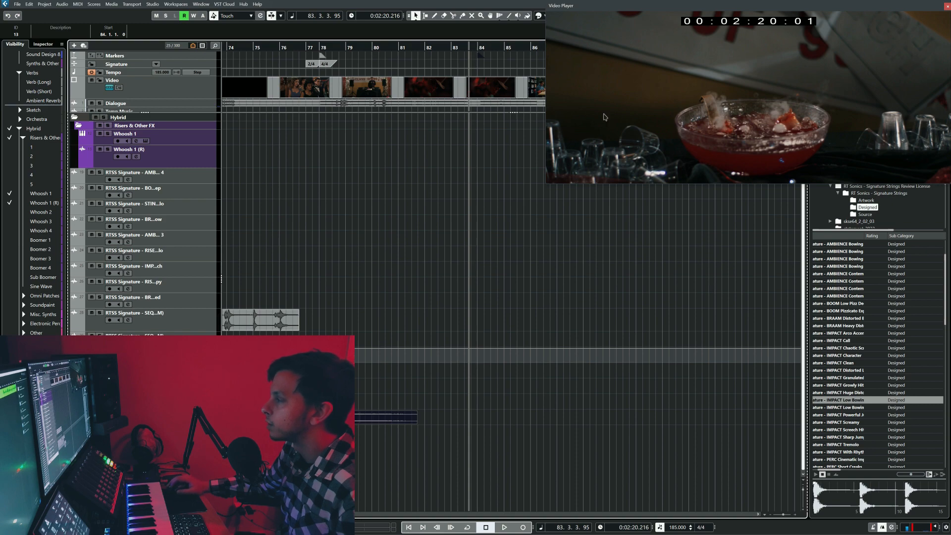
{"action": "left_click_drag", "start_coordinate": [468, 47], "coordinate": [478, 48]}
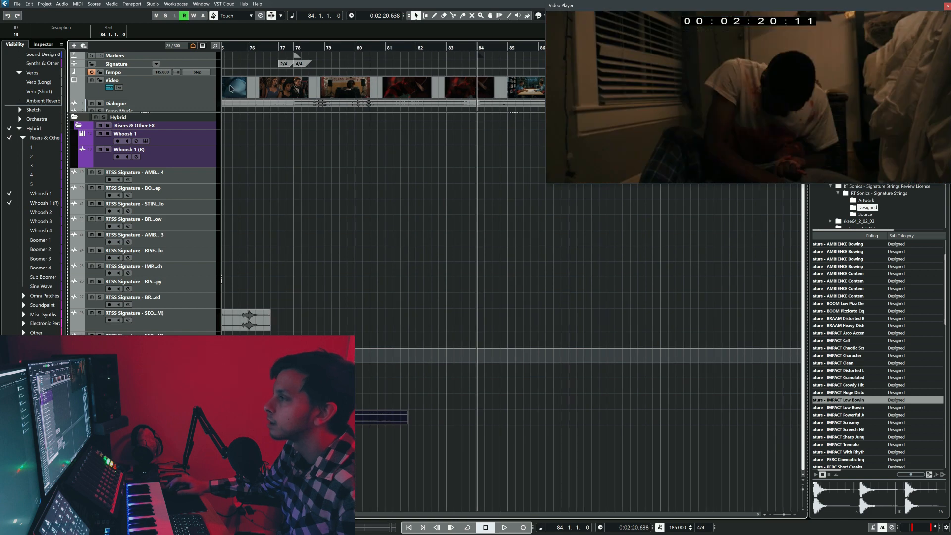
Audition the AMBIENCE samples in the Designed folder and look through the rest of its list for a layer to add.
{"action": "scroll", "coordinate": [395, 188], "scroll_direction": "up", "scroll_amount": 2}
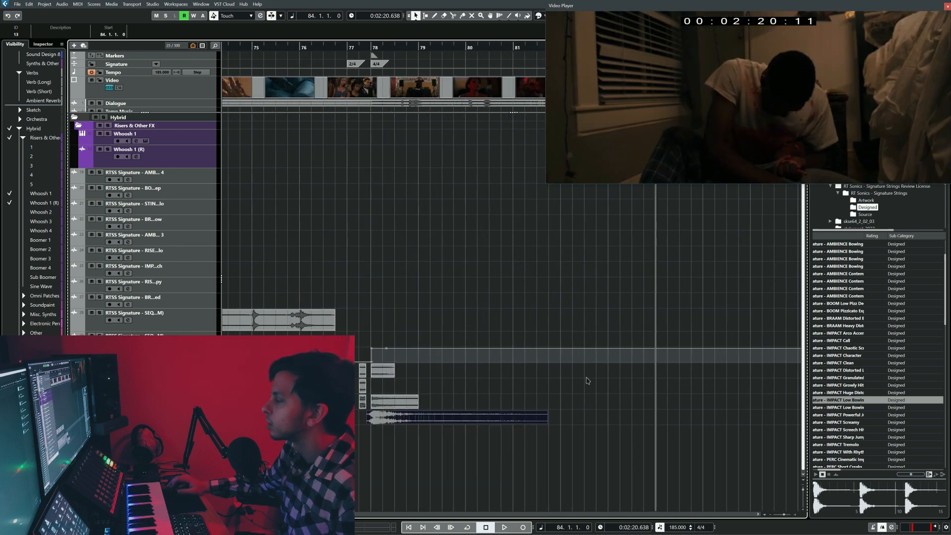
{"action": "scroll", "coordinate": [927, 351], "scroll_direction": "up", "scroll_amount": 2}
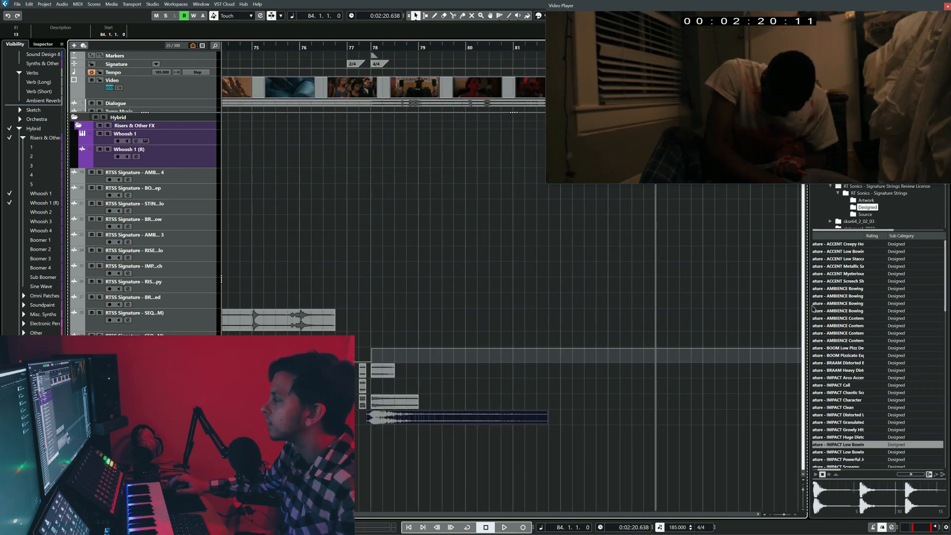
{"action": "left_click", "coordinate": [852, 291]}
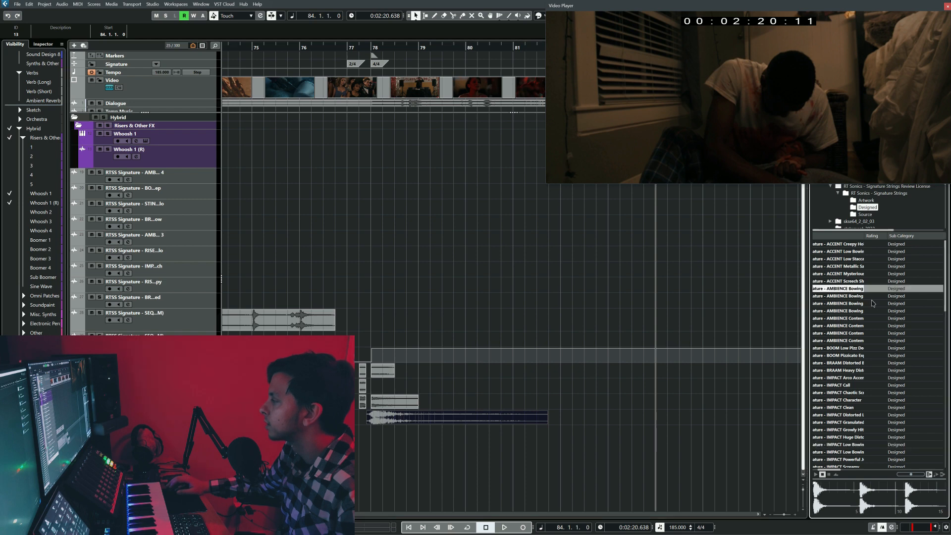
{"action": "left_click", "coordinate": [872, 326]}
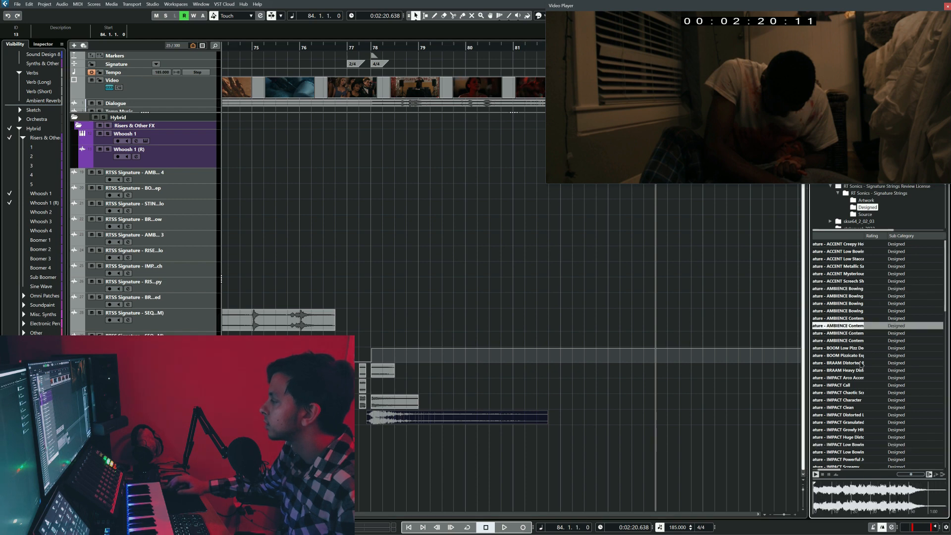
{"action": "left_click", "coordinate": [874, 490]}
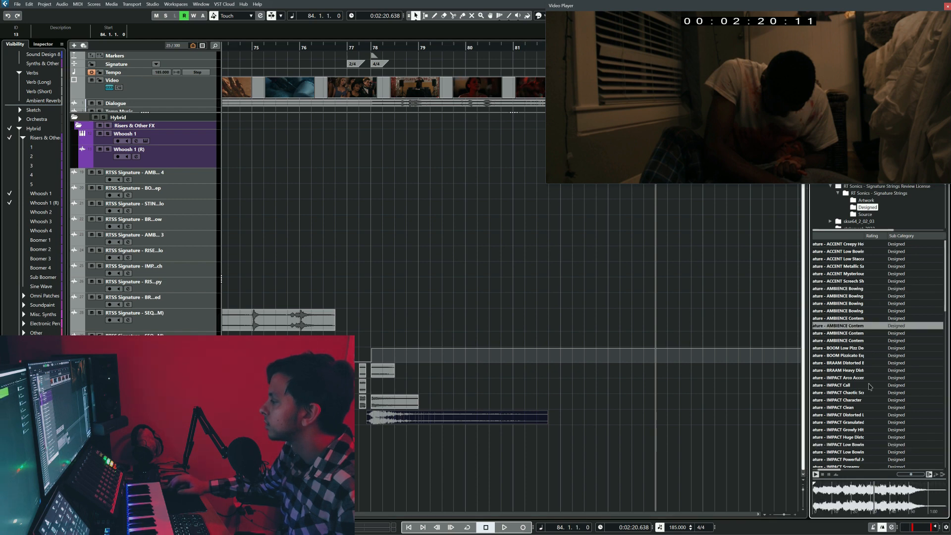
{"action": "key", "text": "Down"}
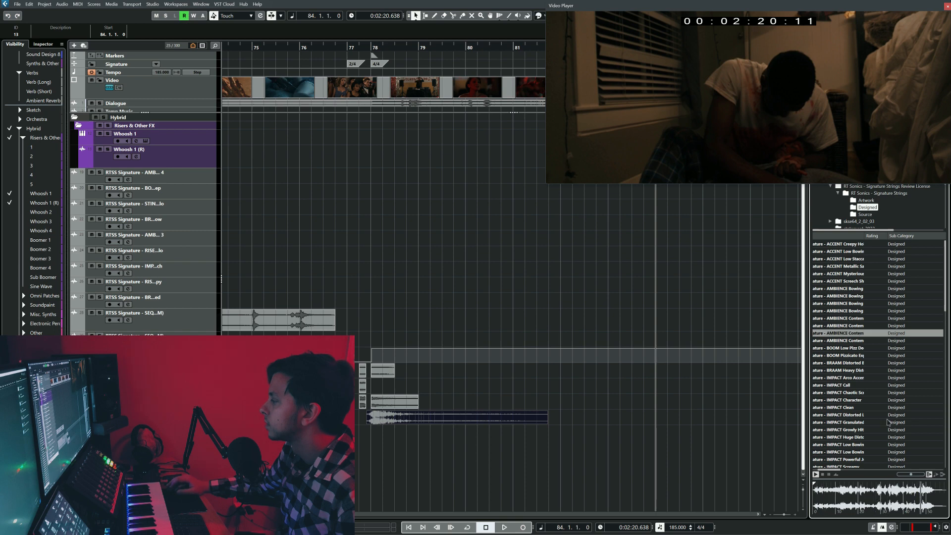
{"action": "left_click", "coordinate": [851, 342]}
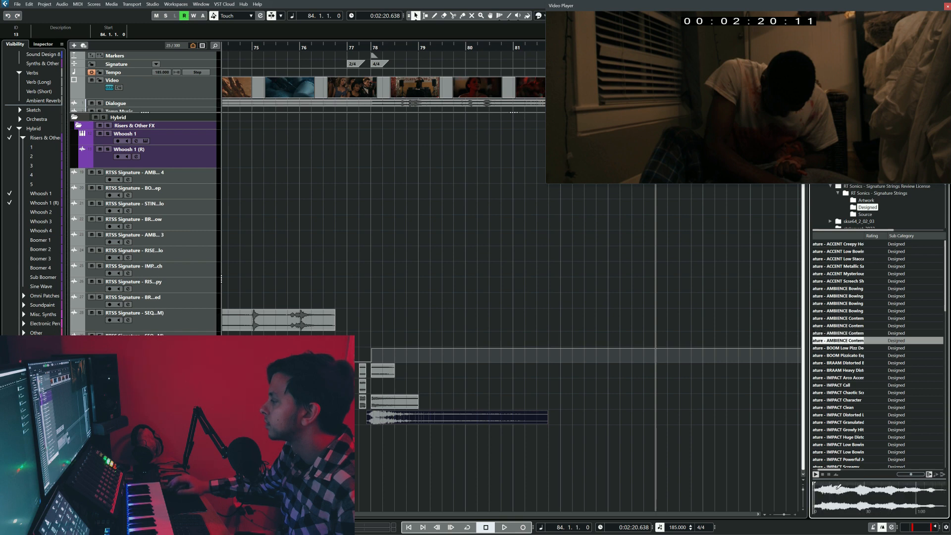
{"action": "left_click", "coordinate": [841, 493]}
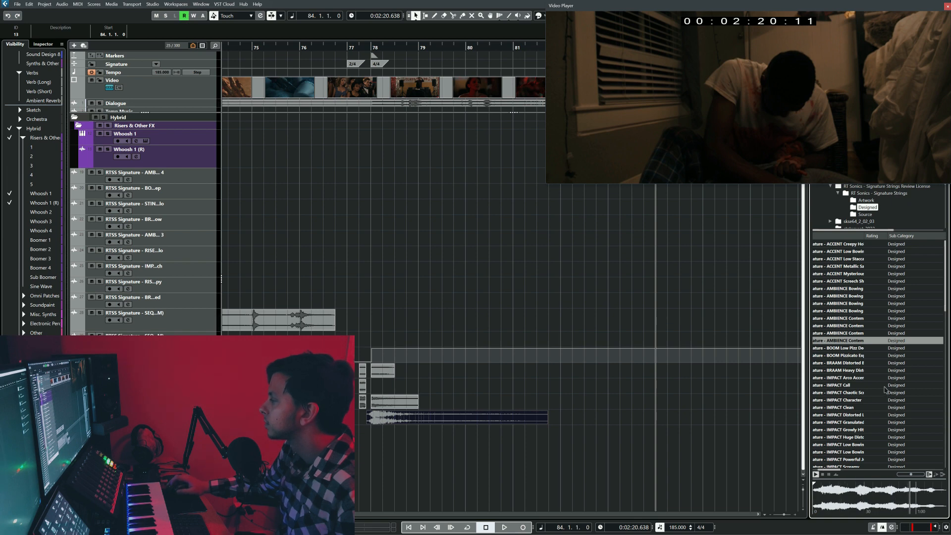
{"action": "scroll", "coordinate": [885, 389], "scroll_direction": "down", "scroll_amount": 10}
{"action": "scroll", "coordinate": [909, 384], "scroll_direction": "down", "scroll_amount": 12}
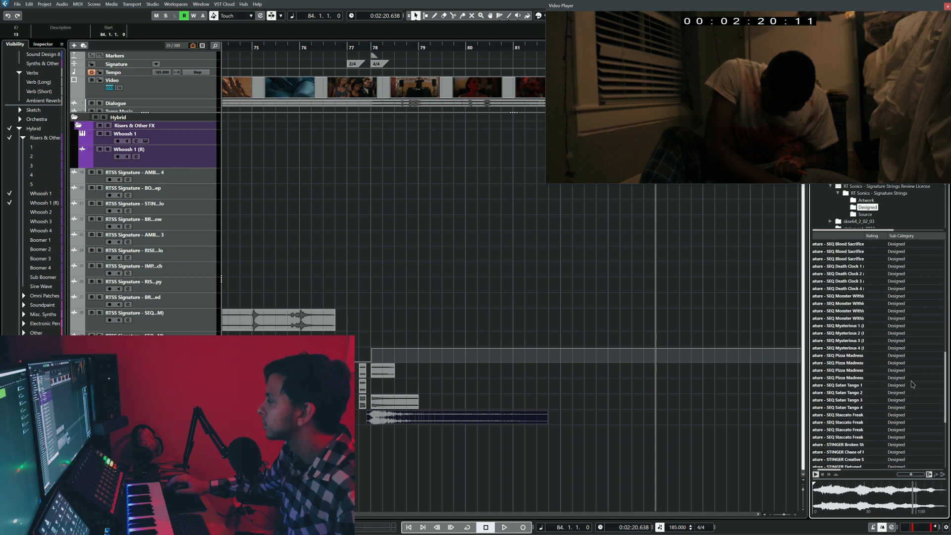
{"action": "scroll", "coordinate": [911, 382], "scroll_direction": "up", "scroll_amount": 20}
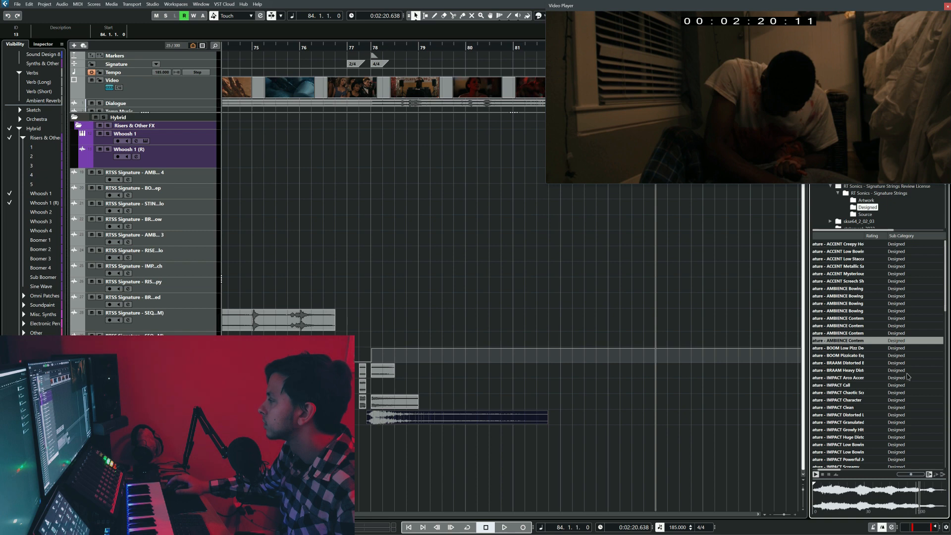
Audition the Medium, Arco and Medium, Friction samples in the Source folder.
{"action": "left_click", "coordinate": [865, 215]}
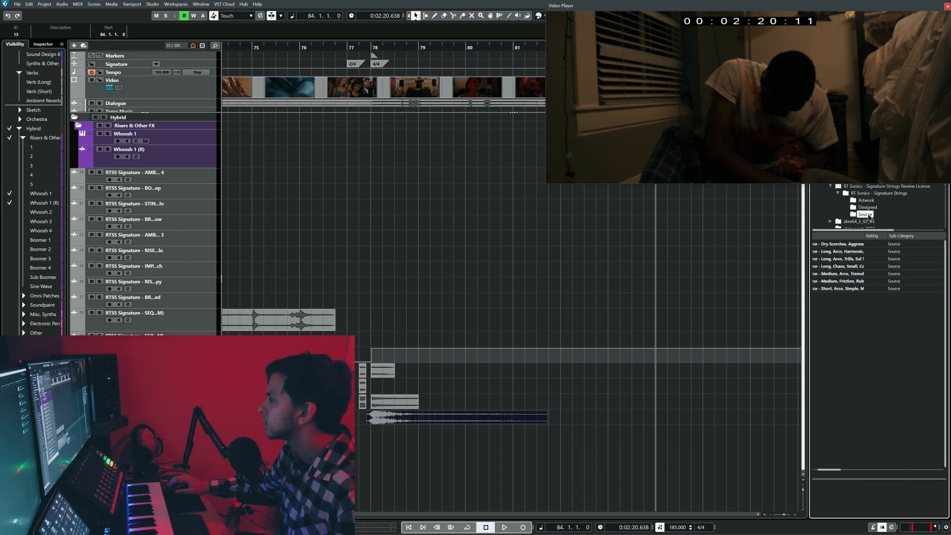
{"action": "left_click", "coordinate": [863, 273]}
{"action": "left_click", "coordinate": [851, 493]}
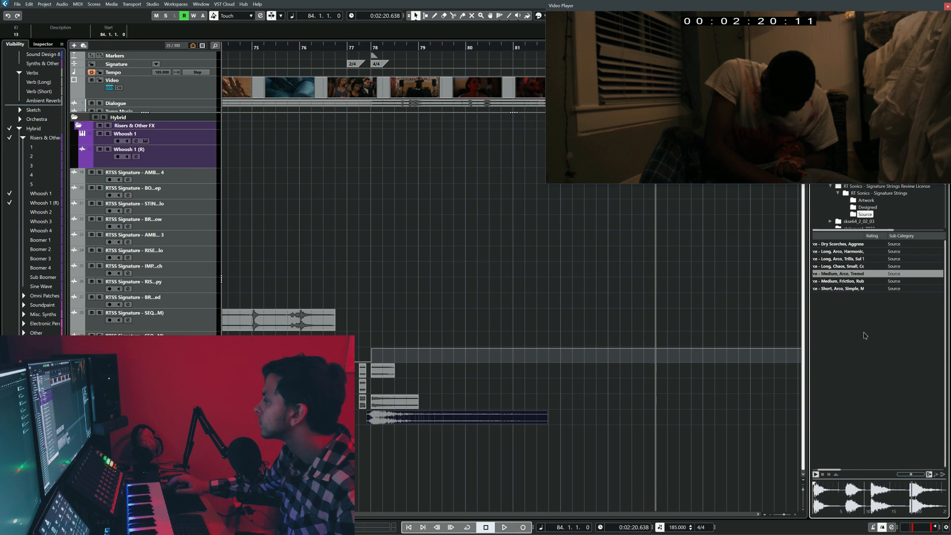
{"action": "key", "text": "Down"}
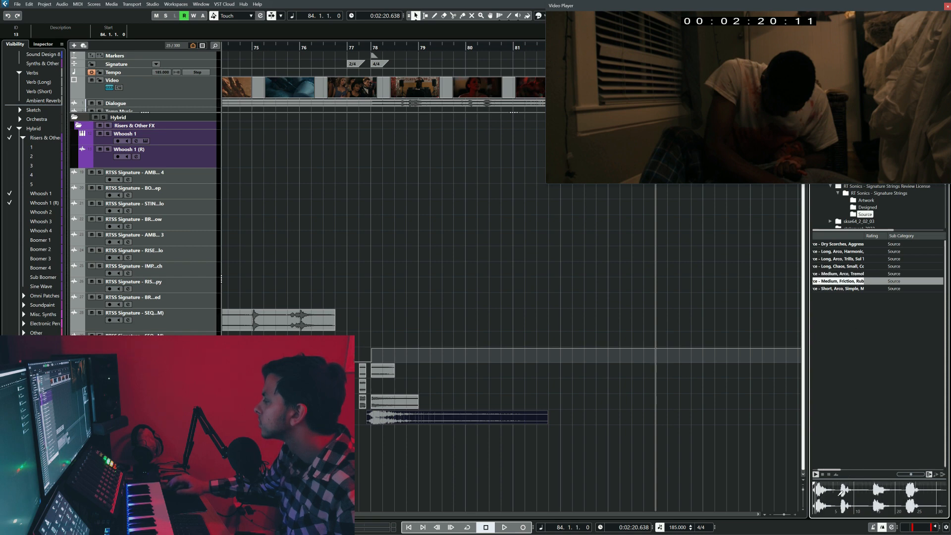
{"action": "left_click", "coordinate": [843, 492]}
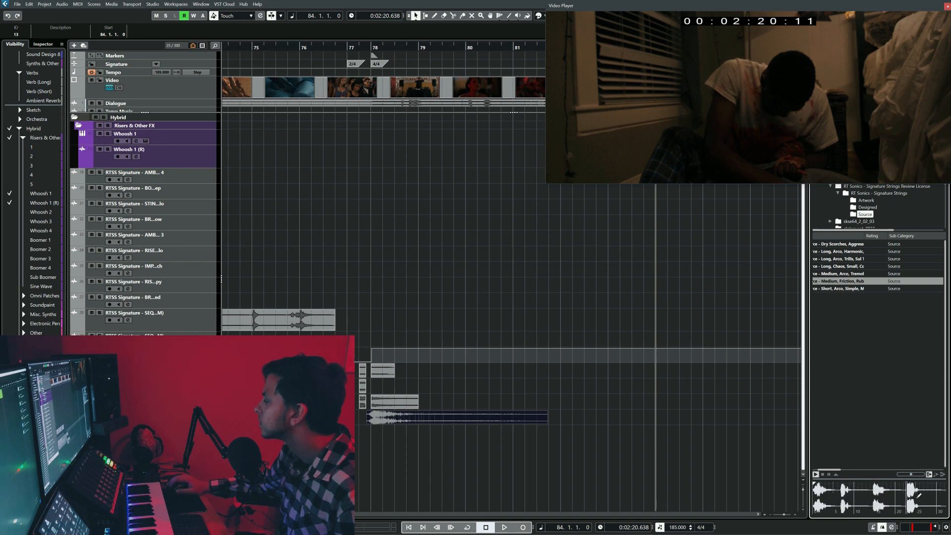
{"action": "scroll", "coordinate": [863, 378], "scroll_direction": "left", "scroll_amount": 2}
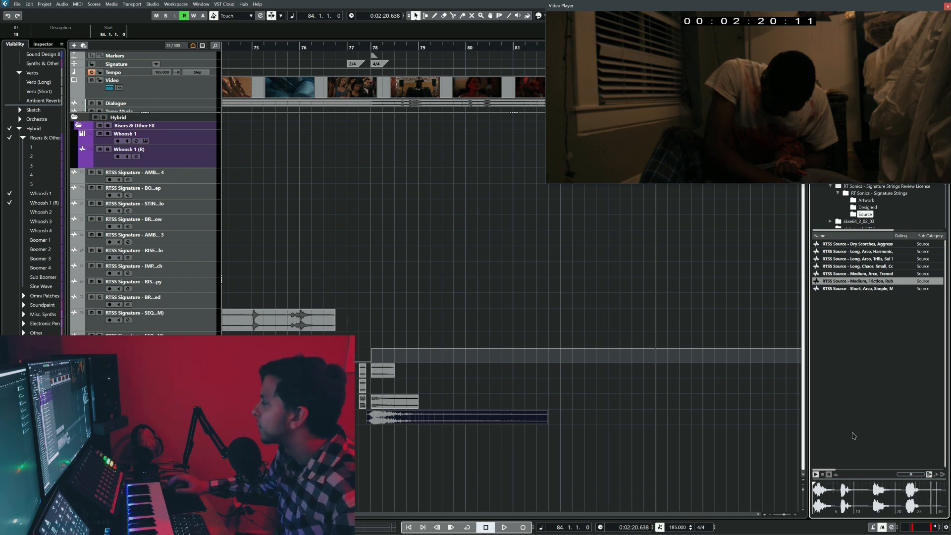
Place the Medium, Friction source sample on a new track below the low bowing impact at bar 78 and play from about bar 77.
{"action": "left_click_drag", "start_coordinate": [880, 283], "coordinate": [379, 434]}
{"action": "left_click", "coordinate": [529, 332]}
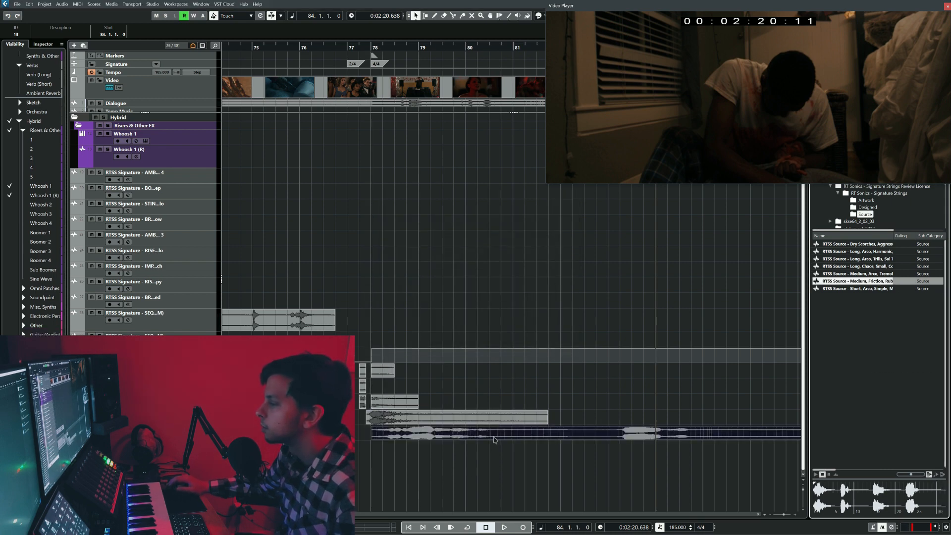
{"action": "scroll", "coordinate": [494, 440], "scroll_direction": "down", "scroll_amount": 1}
{"action": "scroll", "coordinate": [495, 438], "scroll_direction": "right", "scroll_amount": 2}
{"action": "left_click", "coordinate": [299, 287]}
{"action": "key", "text": "space"}
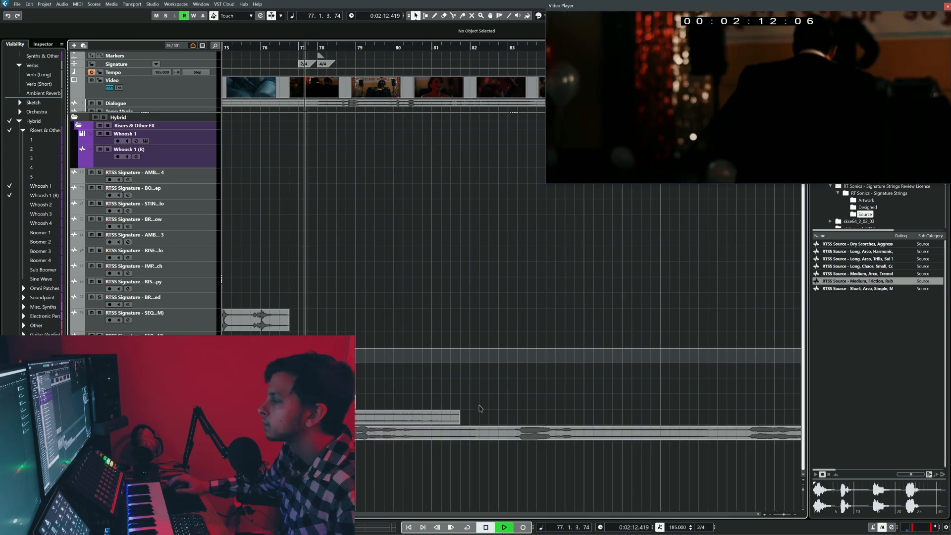
Shorten the friction event to end at about 82.1.2 by deleting the remainder, and stop playback.
{"action": "scroll", "coordinate": [509, 409], "scroll_direction": "down", "scroll_amount": 3}
{"action": "scroll", "coordinate": [511, 409], "scroll_direction": "right", "scroll_amount": 2}
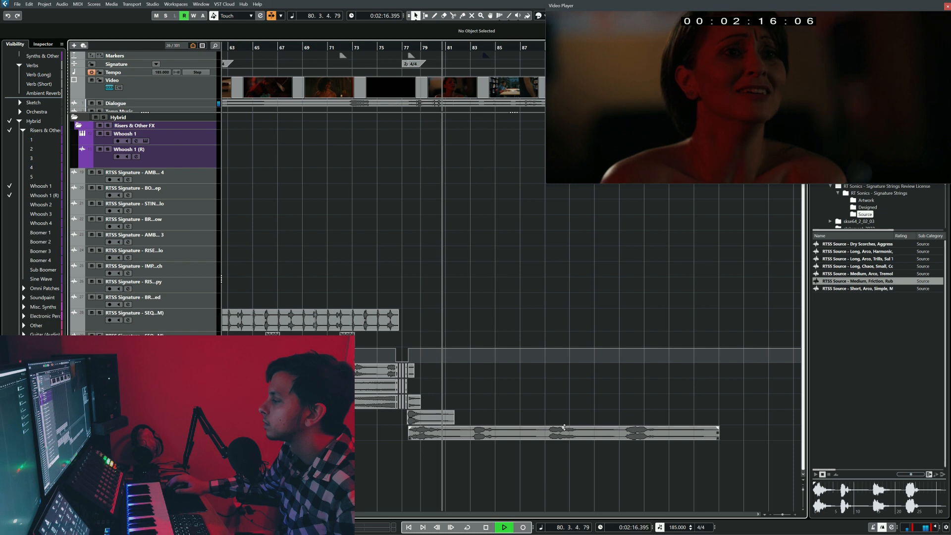
{"action": "scroll", "coordinate": [586, 406], "scroll_direction": "up", "scroll_amount": 2}
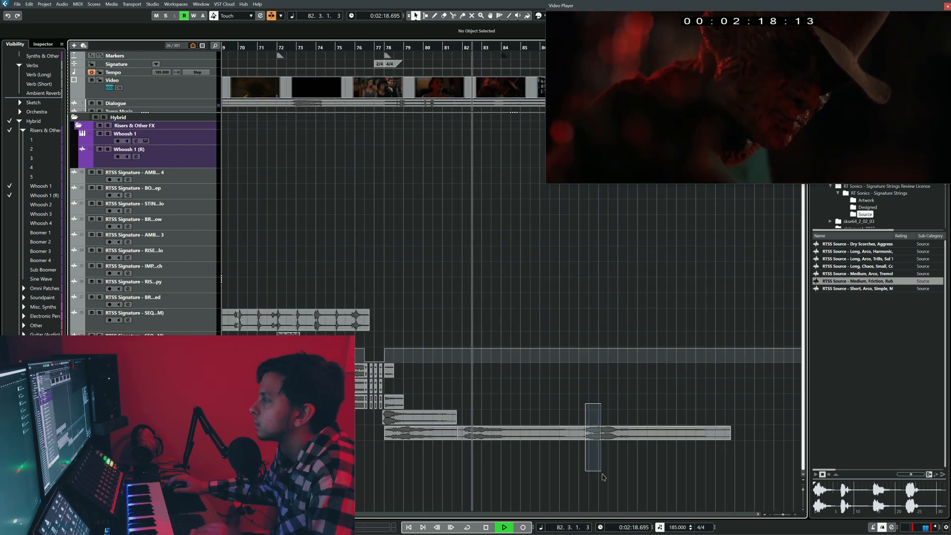
{"action": "left_click", "coordinate": [592, 432]}
{"action": "key", "text": "Delete"}
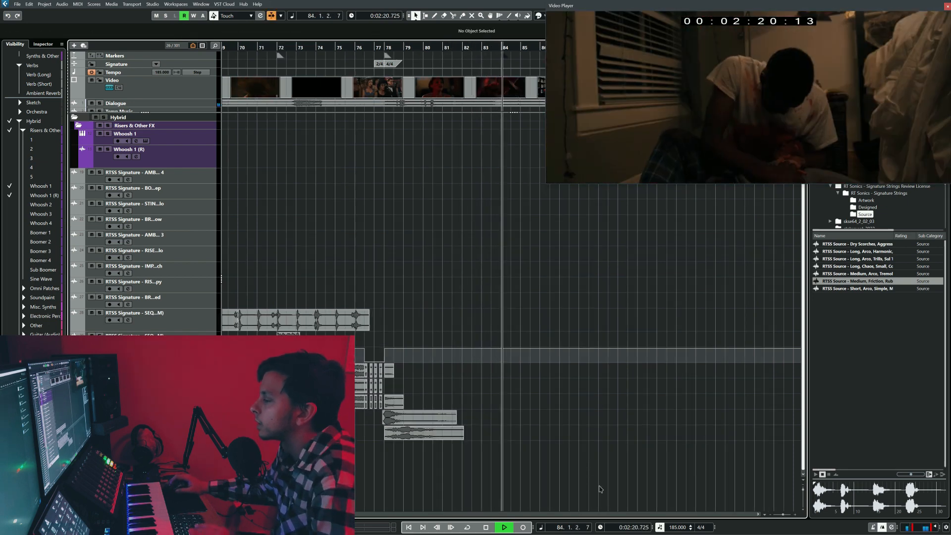
{"action": "key", "text": "space"}
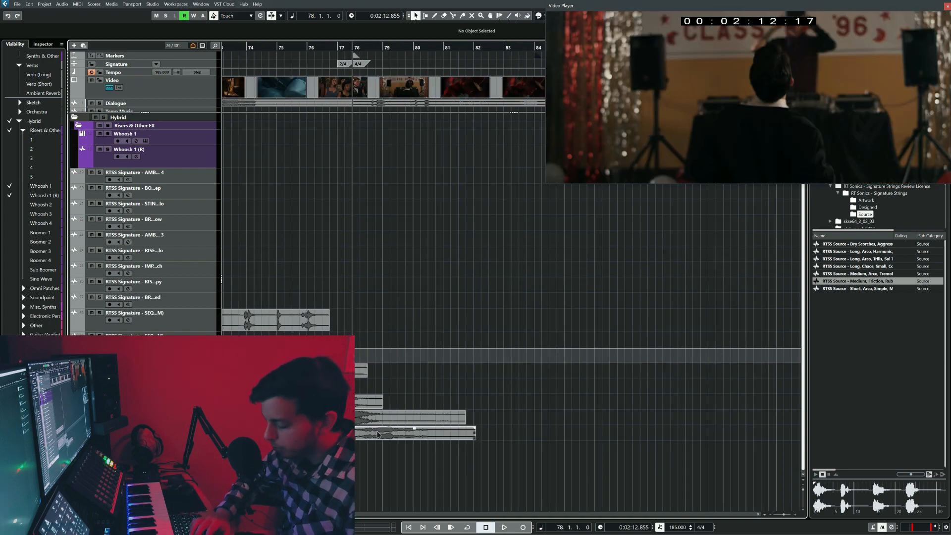
Add an Ambient Reverb send to the friction track and play the passage from bar 78.
{"action": "left_click", "coordinate": [379, 435]}
{"action": "key", "text": "F3"}
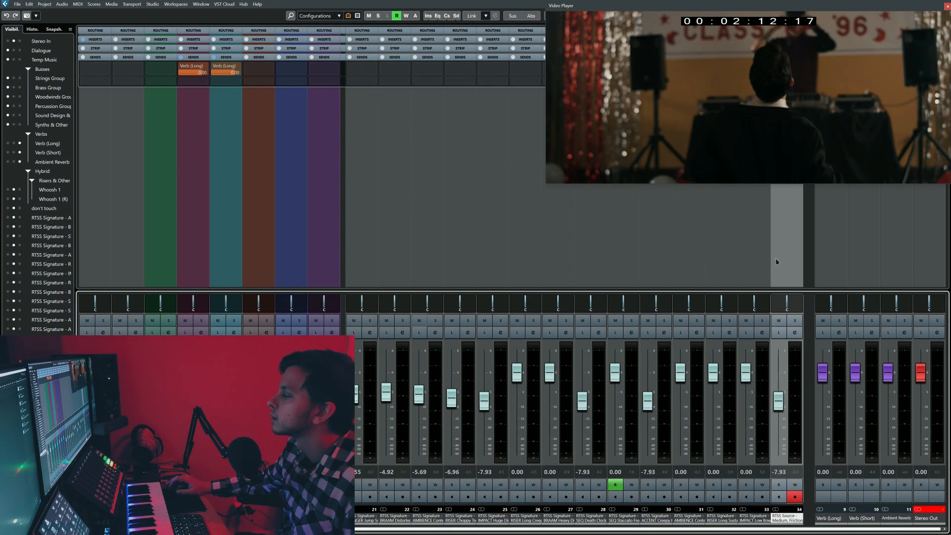
{"action": "left_click_drag", "start_coordinate": [844, 3], "coordinate": [844, 108]}
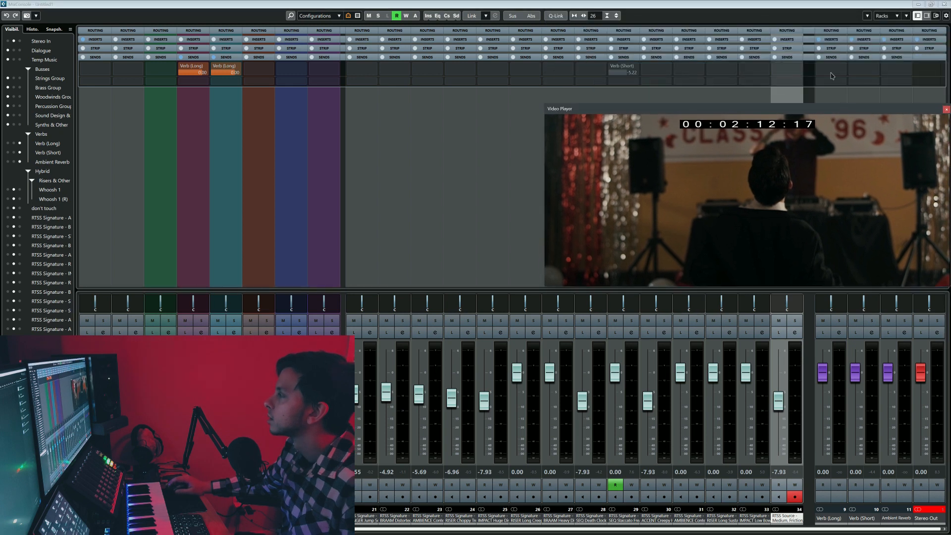
{"action": "left_click", "coordinate": [790, 64]}
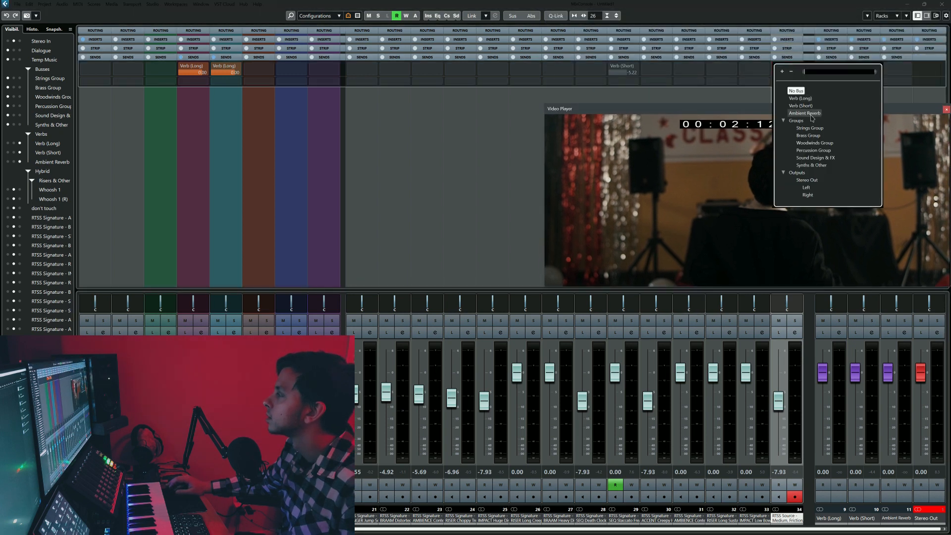
{"action": "left_click", "coordinate": [811, 114]}
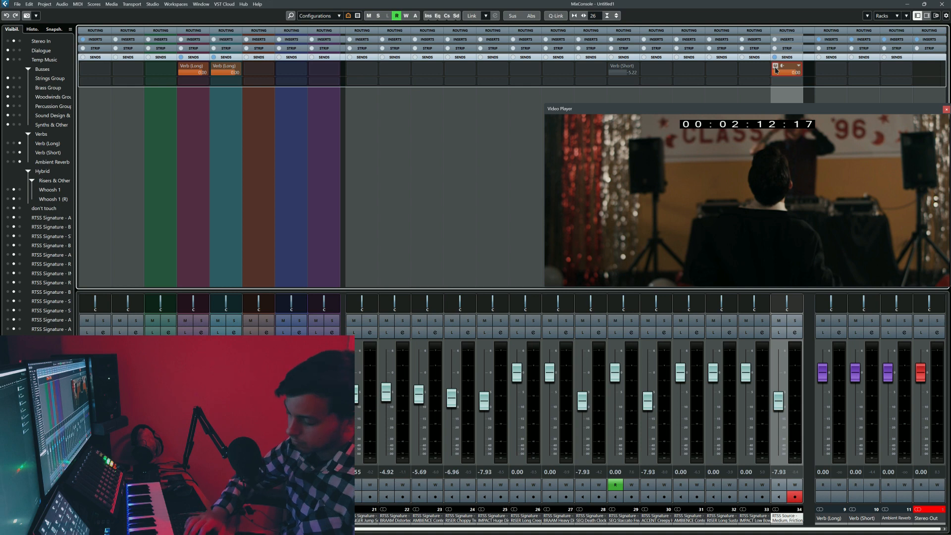
{"action": "key", "text": "F3"}
{"action": "key", "text": "space"}
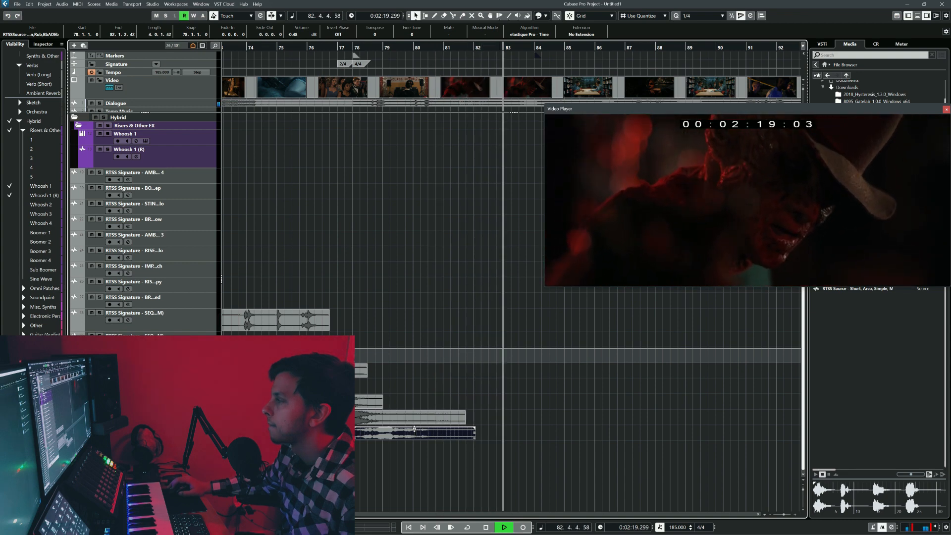
{"action": "key", "text": "space"}
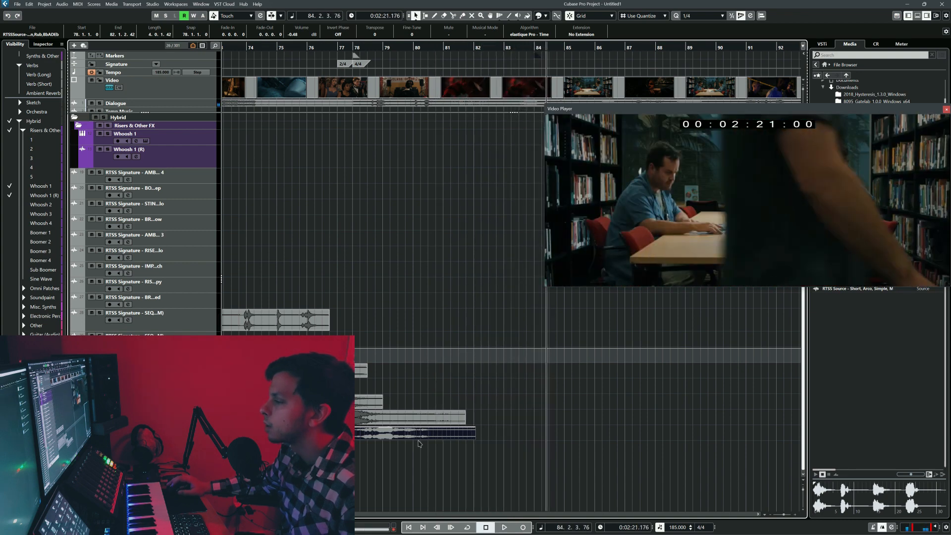
Lower the friction event's volume, replay the passage through bar 84 and move the video window clear of the sample browser.
{"action": "left_click_drag", "start_coordinate": [413, 427], "coordinate": [414, 434]}
{"action": "left_click", "coordinate": [277, 242]}
{"action": "key", "text": "space"}
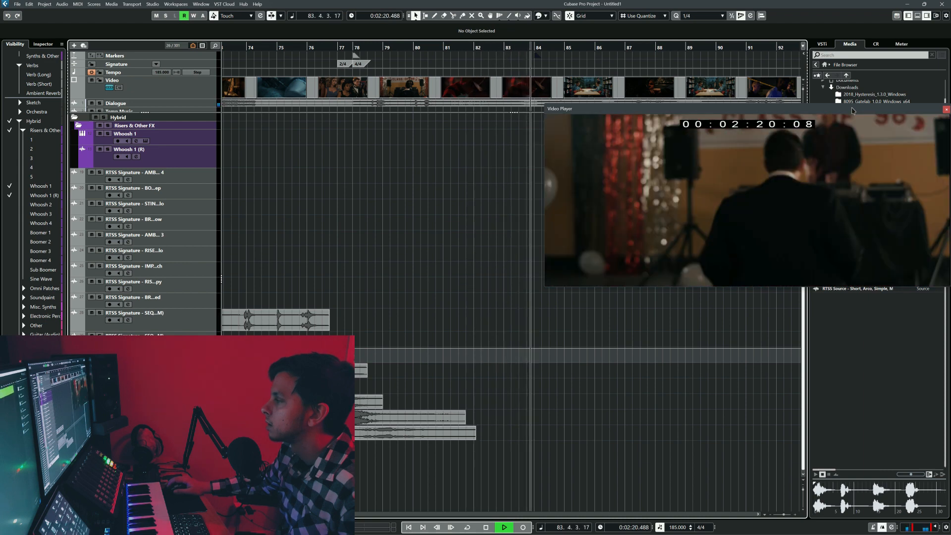
{"action": "key", "text": "space"}
{"action": "left_click_drag", "start_coordinate": [852, 110], "coordinate": [850, 0]}
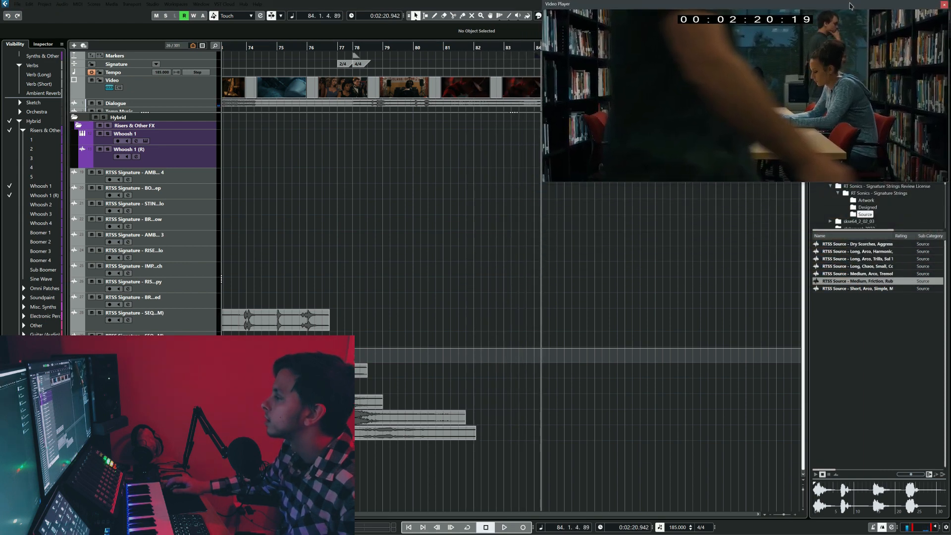
Audition the Dry, Long Creepy and Long Sustained risers from the Designed folder.
{"action": "left_click", "coordinate": [507, 384]}
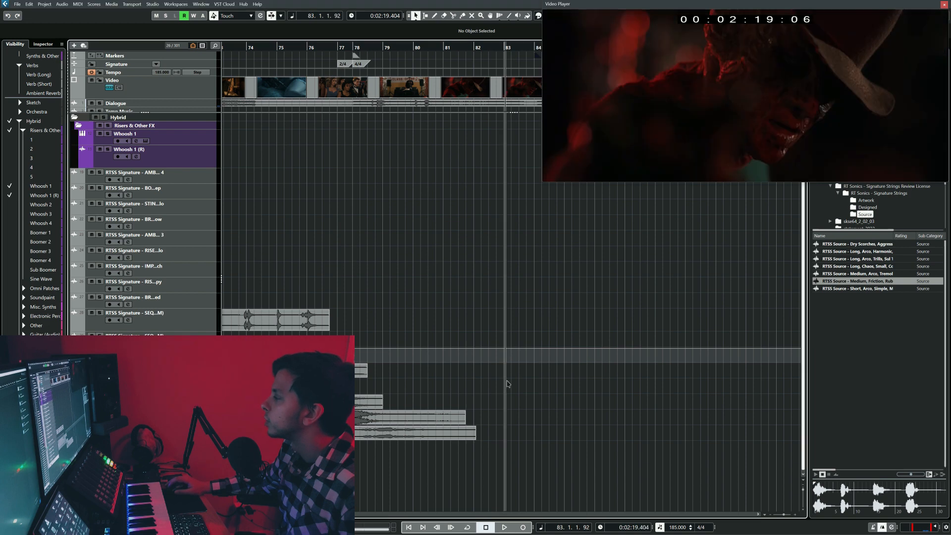
{"action": "left_click", "coordinate": [874, 208]}
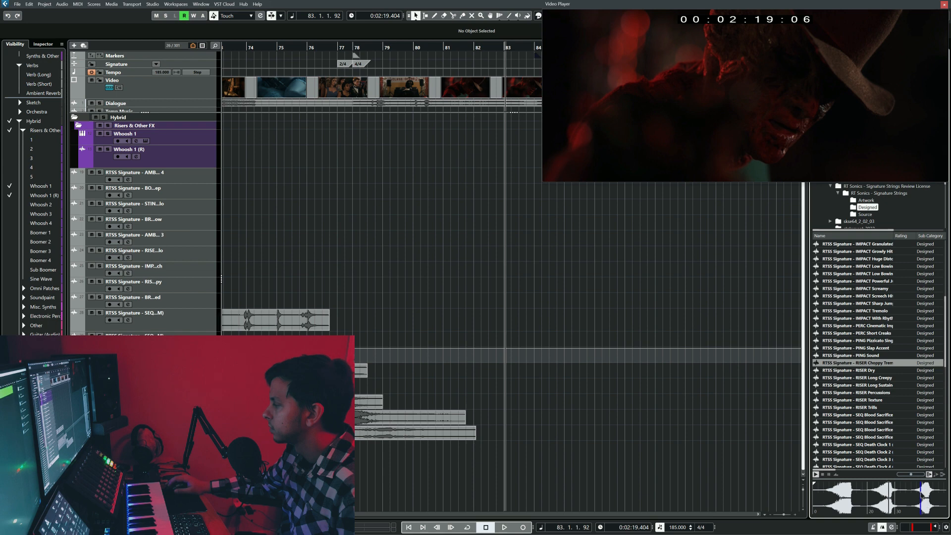
{"action": "left_click", "coordinate": [866, 370]}
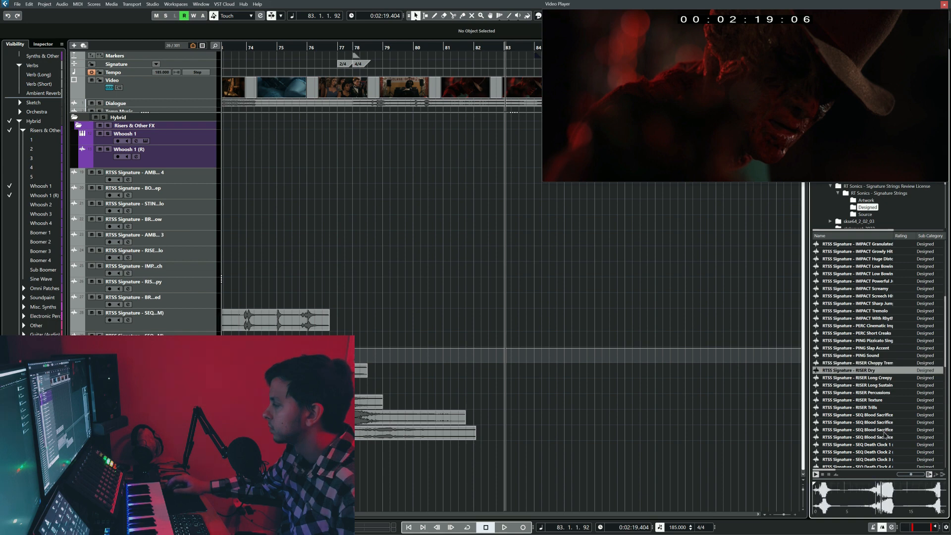
{"action": "left_click", "coordinate": [886, 377]}
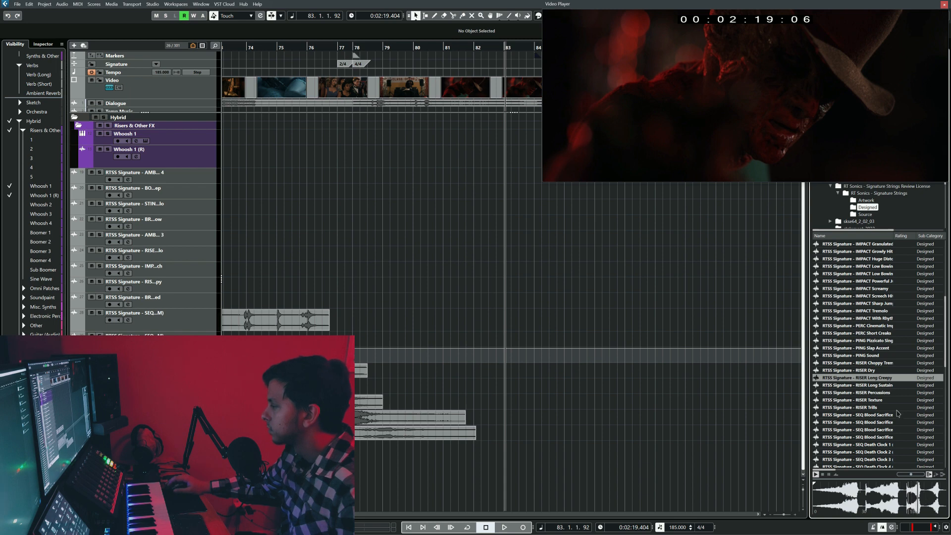
{"action": "left_click", "coordinate": [889, 385]}
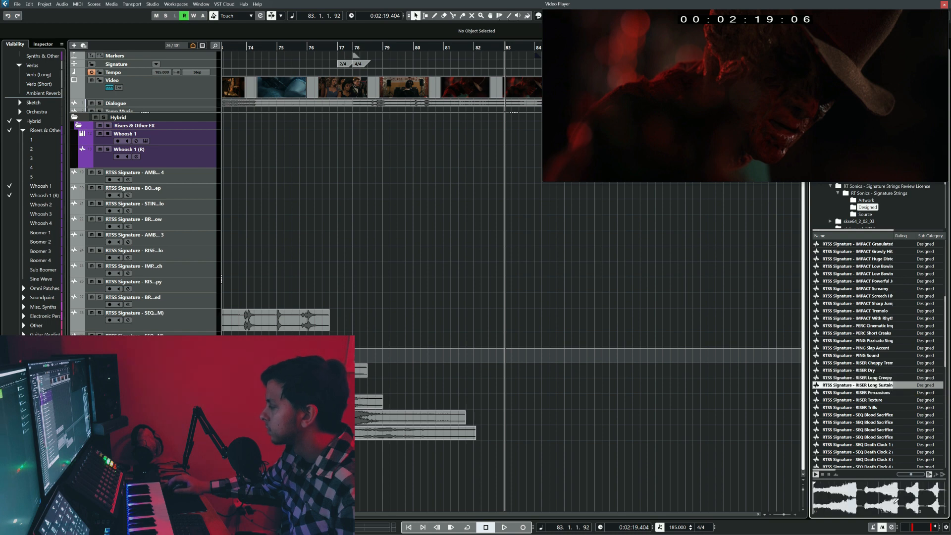
{"action": "left_click", "coordinate": [845, 489]}
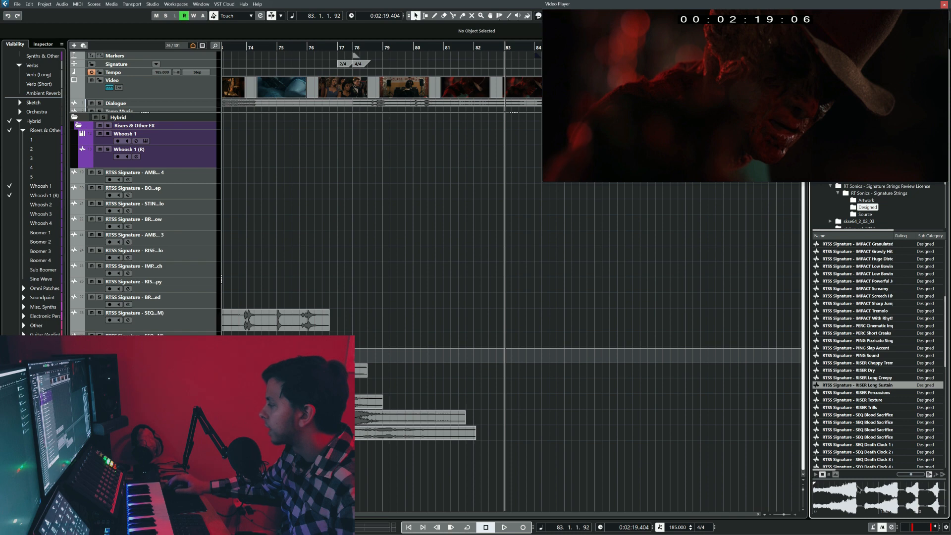
Place the Long Sustained riser on a new track below the friction event, shifted so its peak falls around bar 84.
{"action": "left_click_drag", "start_coordinate": [876, 389], "coordinate": [385, 453]}
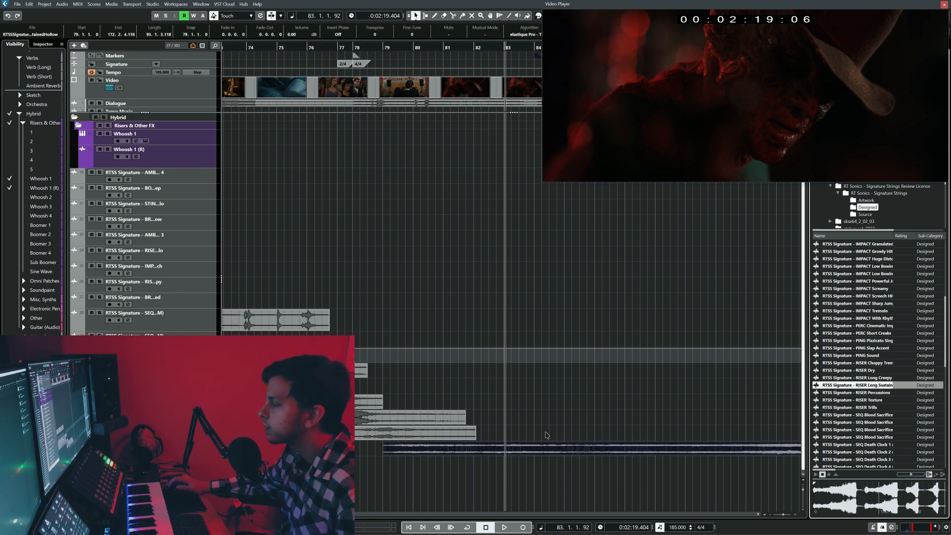
{"action": "scroll", "coordinate": [545, 434], "scroll_direction": "down", "scroll_amount": 5}
{"action": "left_click_drag", "start_coordinate": [499, 445], "coordinate": [494, 443]}
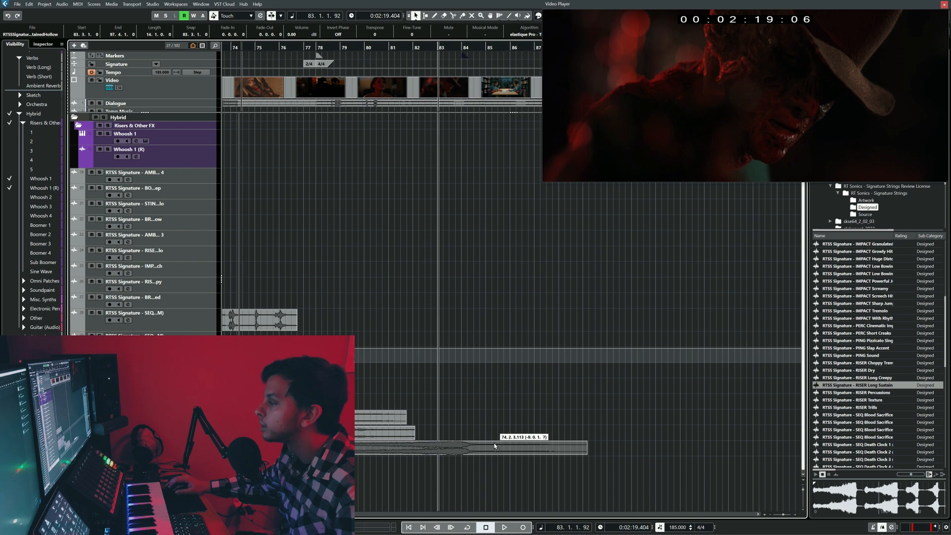
{"action": "scroll", "coordinate": [495, 443], "scroll_direction": "left", "scroll_amount": 1}
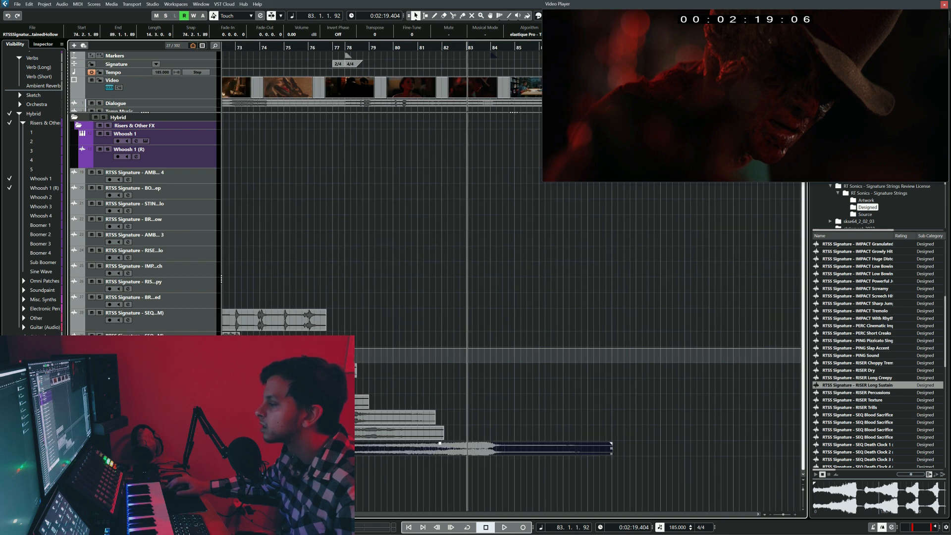
Trim the riser's start to about 80.2.4, fade it in toward bar 84 and play the passage through bar 84.
{"action": "left_click_drag", "start_coordinate": [268, 454], "coordinate": [488, 451]}
{"action": "left_click", "coordinate": [404, 443]}
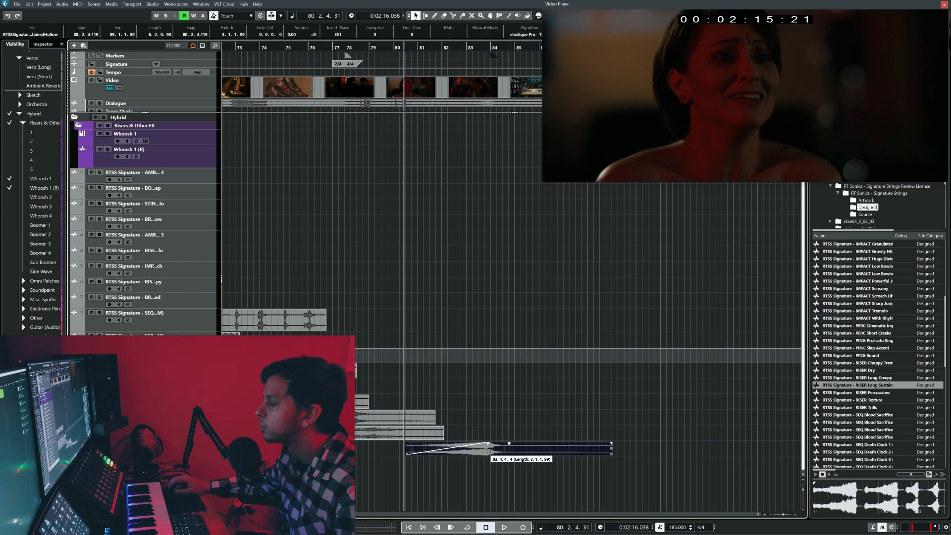
{"action": "left_click", "coordinate": [322, 331]}
{"action": "key", "text": "space"}
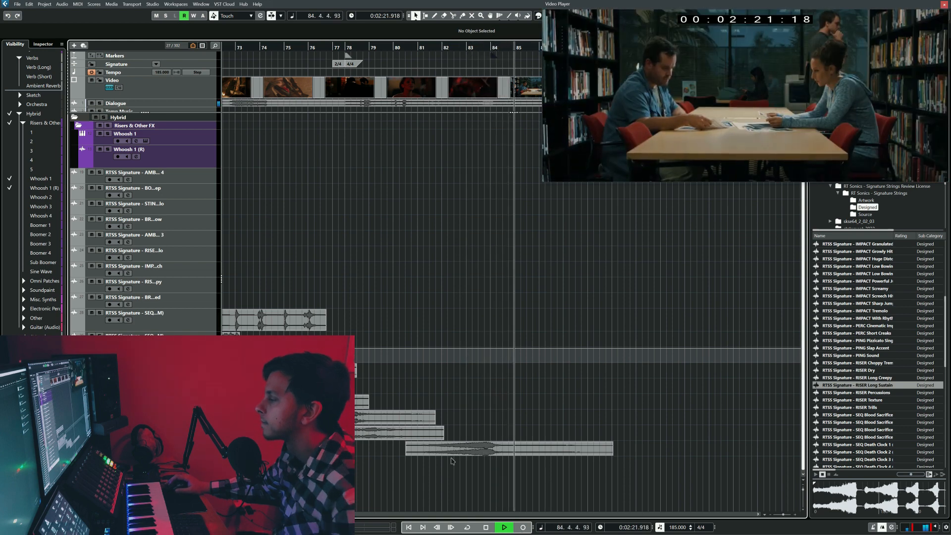
{"action": "key", "text": "space"}
Activate the Split tool and play up to 83.4.1 to locate the cut point before bar 84.
{"action": "key", "text": "h"}
{"action": "left_click", "coordinate": [380, 47]}
{"action": "right_click", "coordinate": [393, 191]}
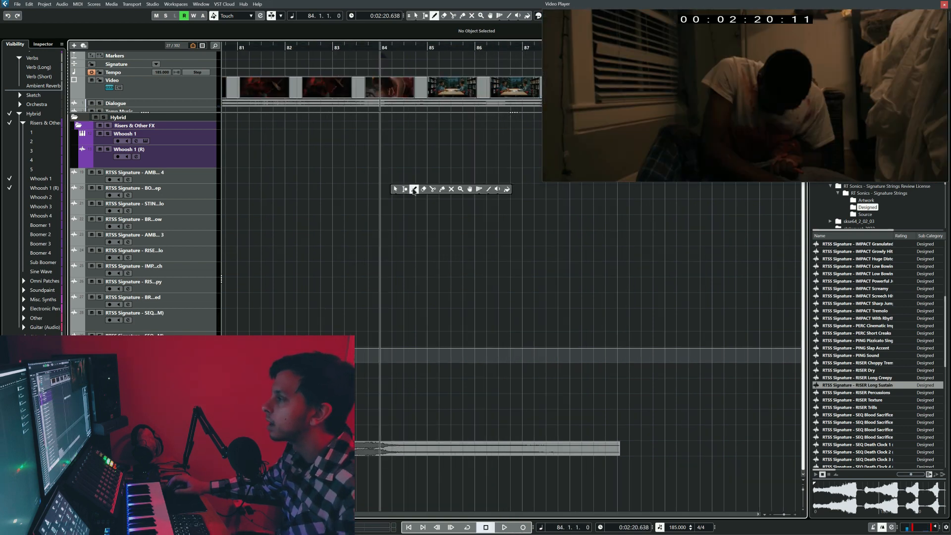
{"action": "left_click", "coordinate": [433, 191]}
{"action": "key", "text": "space"}
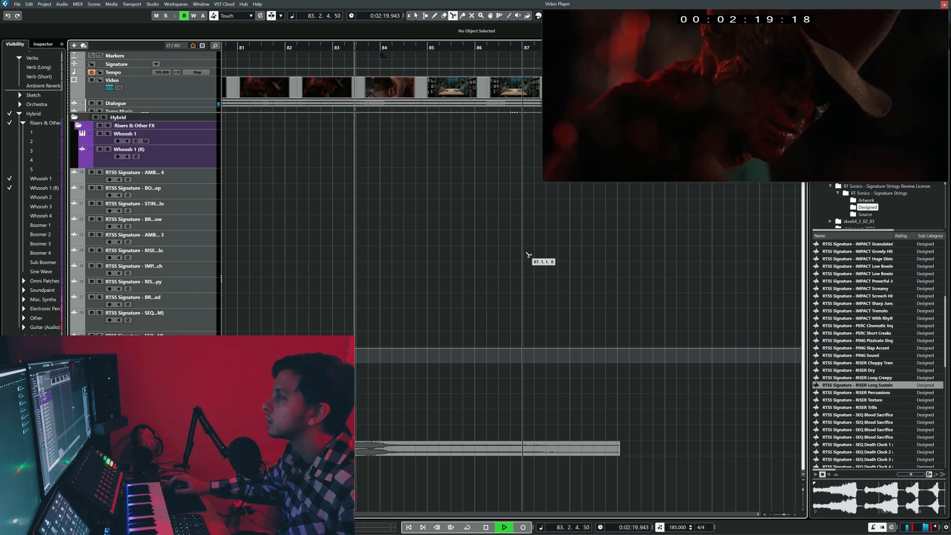
{"action": "key", "text": "space"}
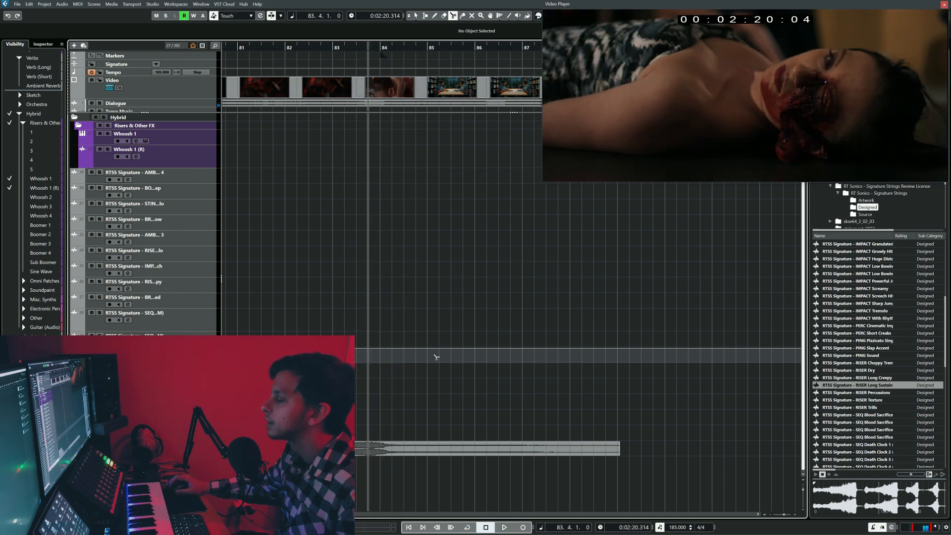
Move the video window clear of the toolbar and set the quantize grid to 1/32.
{"action": "scroll", "coordinate": [400, 339], "scroll_direction": "up", "scroll_amount": 3}
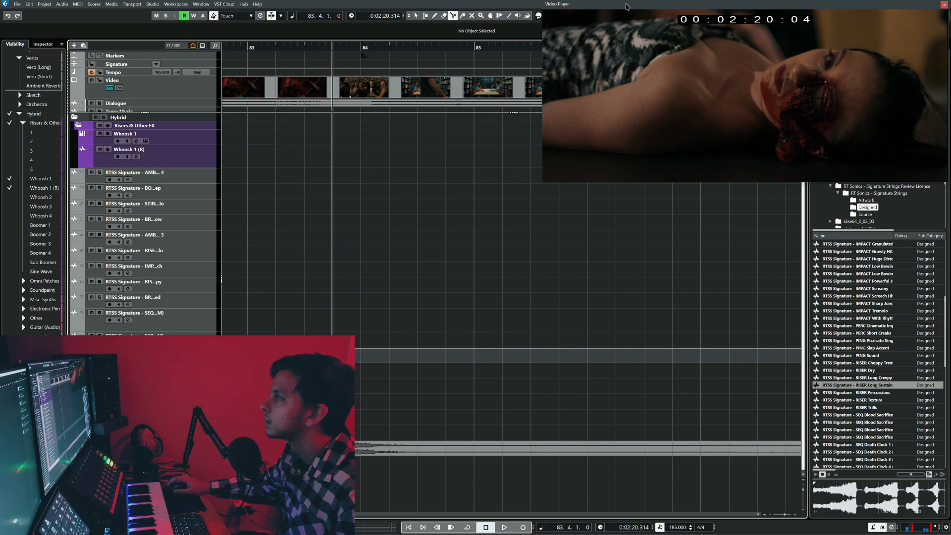
{"action": "left_click_drag", "start_coordinate": [644, 7], "coordinate": [642, 51]}
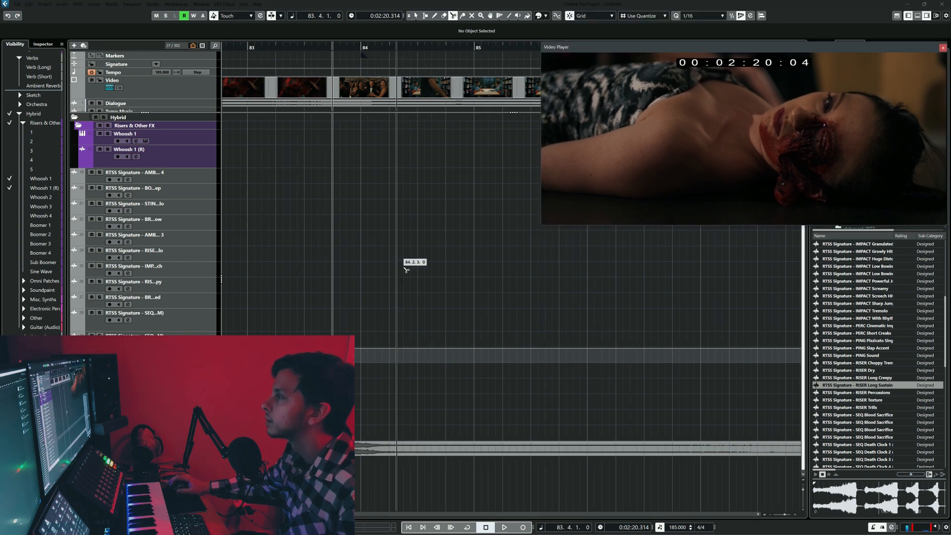
{"action": "left_click", "coordinate": [420, 161]}
{"action": "scroll", "coordinate": [419, 156], "scroll_direction": "left", "scroll_amount": 1}
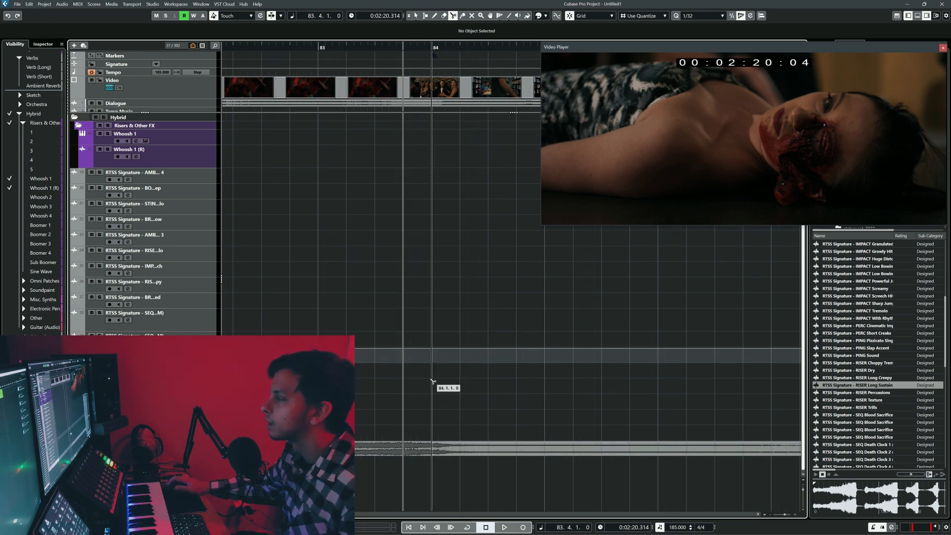
{"action": "scroll", "coordinate": [432, 381], "scroll_direction": "up", "scroll_amount": 2}
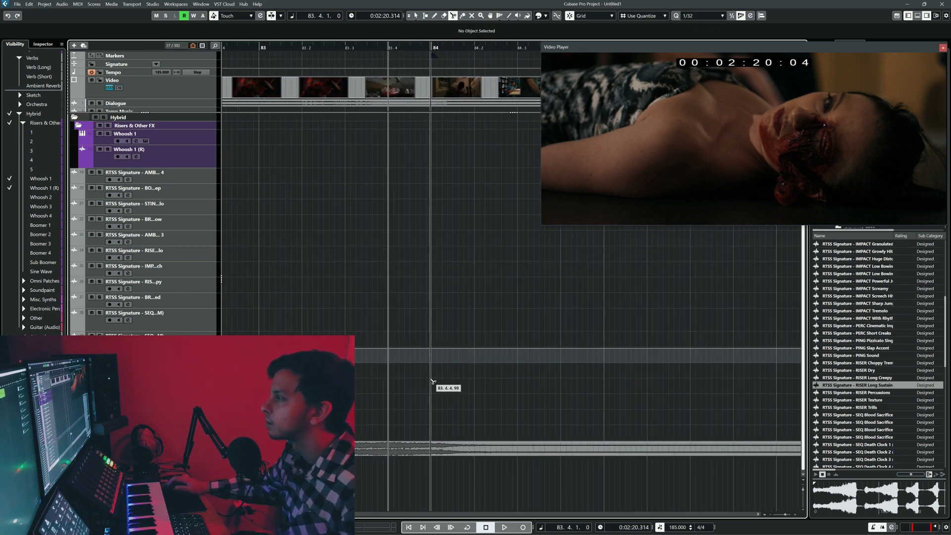
Split the riser into consecutive 1/32 slices between about 83.4.1 and bar 84.
{"action": "left_click", "coordinate": [395, 451]}
{"action": "left_click", "coordinate": [401, 452]}
{"action": "left_click", "coordinate": [406, 451]}
{"action": "left_click", "coordinate": [411, 451]}
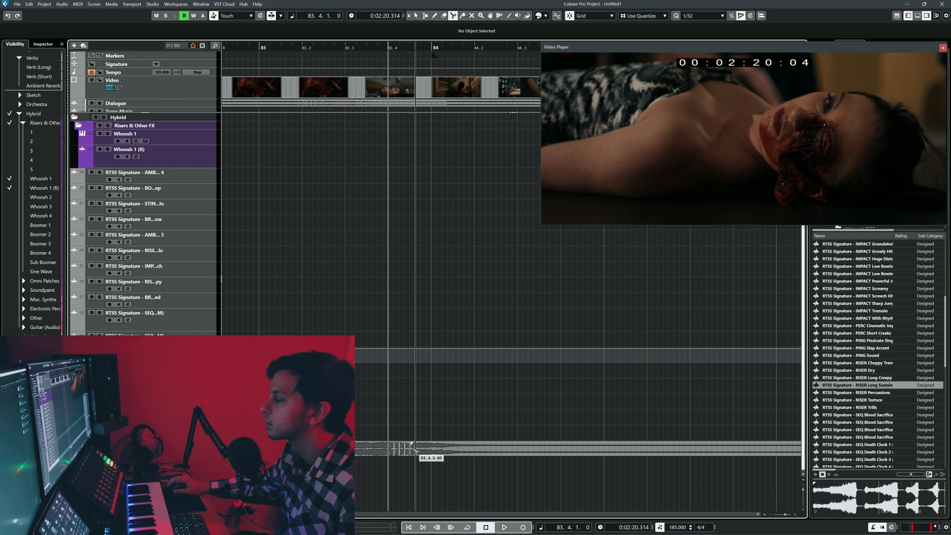
{"action": "left_click", "coordinate": [421, 450]}
{"action": "left_click", "coordinate": [429, 451]}
Delete every second riser slice leading up to bar 84 and play the stuttered ending into bar 85.
{"action": "key", "text": "1"}
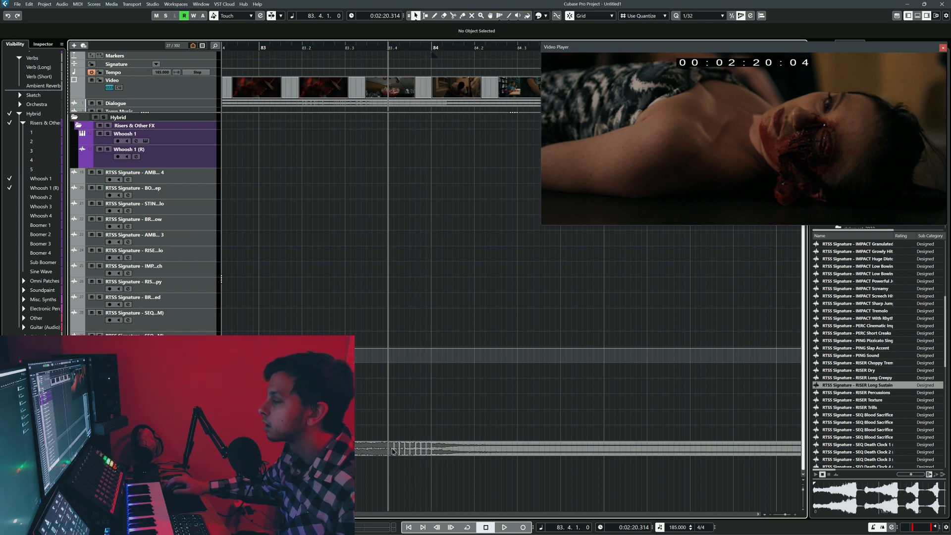
{"action": "left_click", "coordinate": [407, 451]}
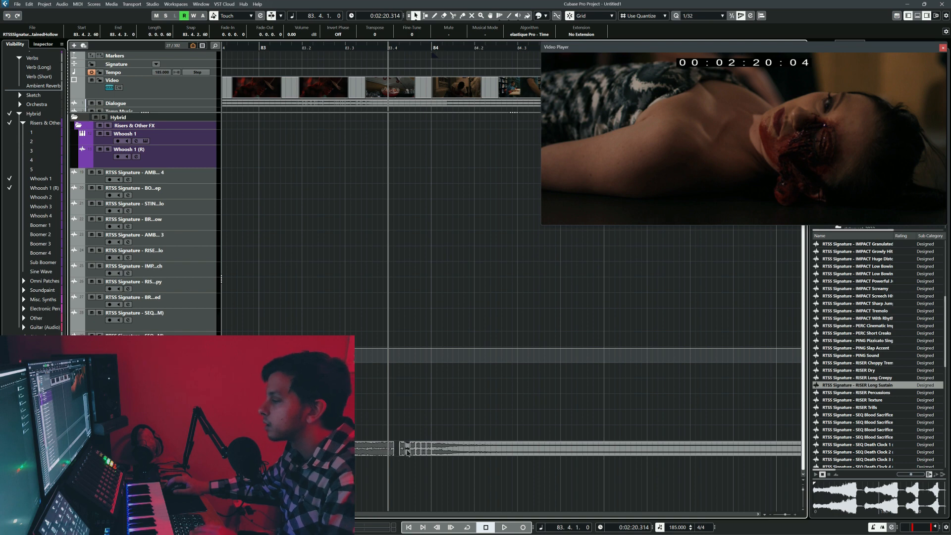
{"action": "left_click", "coordinate": [431, 450]}
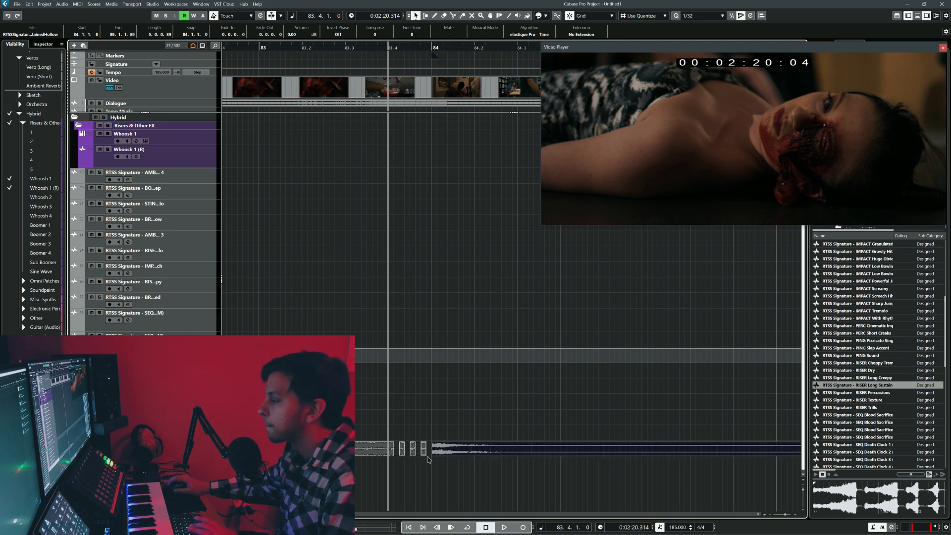
{"action": "left_click", "coordinate": [241, 204]}
{"action": "key", "text": "space"}
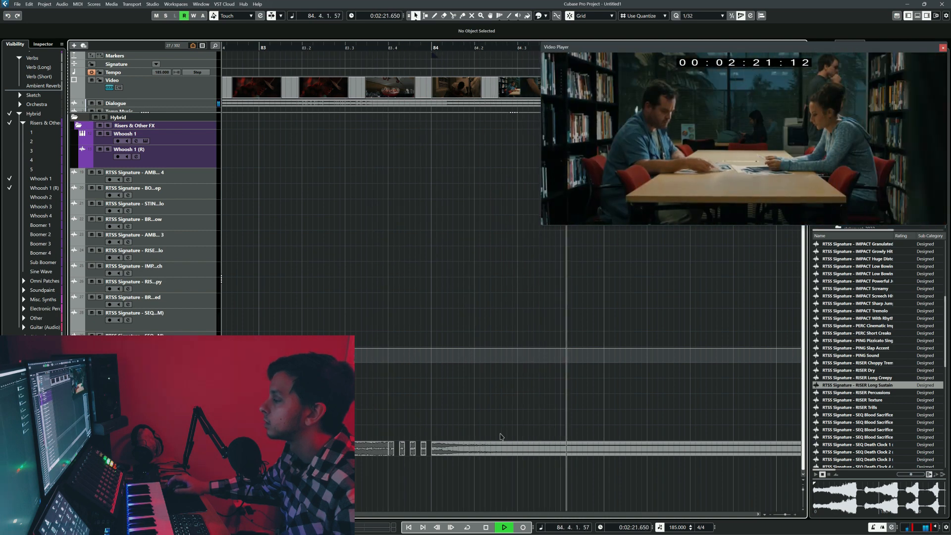
{"action": "key", "text": "space"}
Replay the stuttered riser from before the slices through bar 85.
{"action": "scroll", "coordinate": [435, 308], "scroll_direction": "left", "scroll_amount": 2}
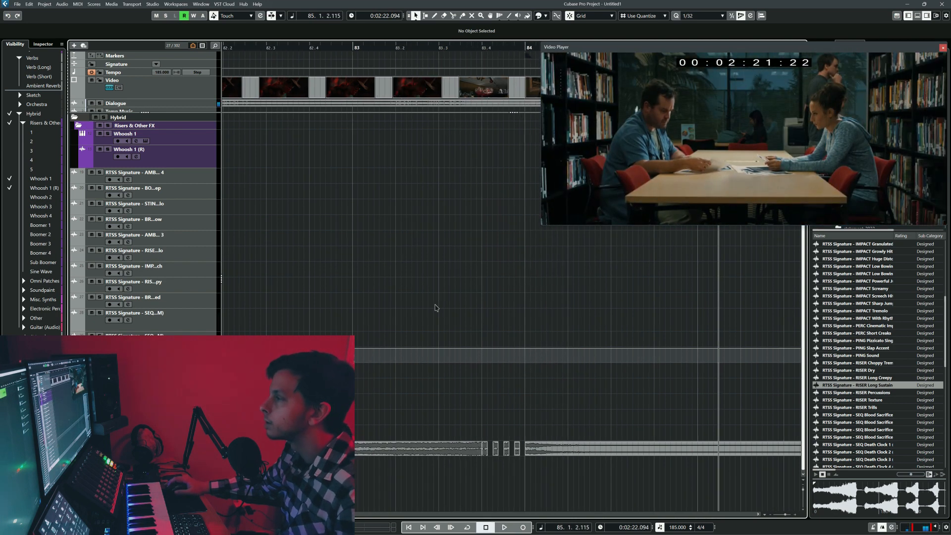
{"action": "left_click", "coordinate": [297, 187]}
{"action": "key", "text": "space"}
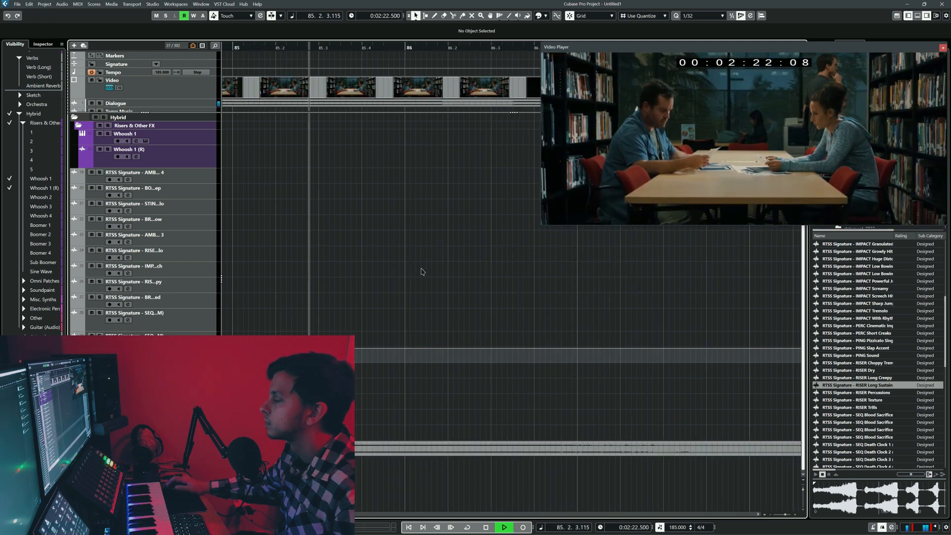
{"action": "key", "text": "space"}
{"action": "key", "text": "g"}
{"action": "scroll", "coordinate": [882, 386], "scroll_direction": "right", "scroll_amount": 1}
{"action": "scroll", "coordinate": [882, 386], "scroll_direction": "left", "scroll_amount": 1}
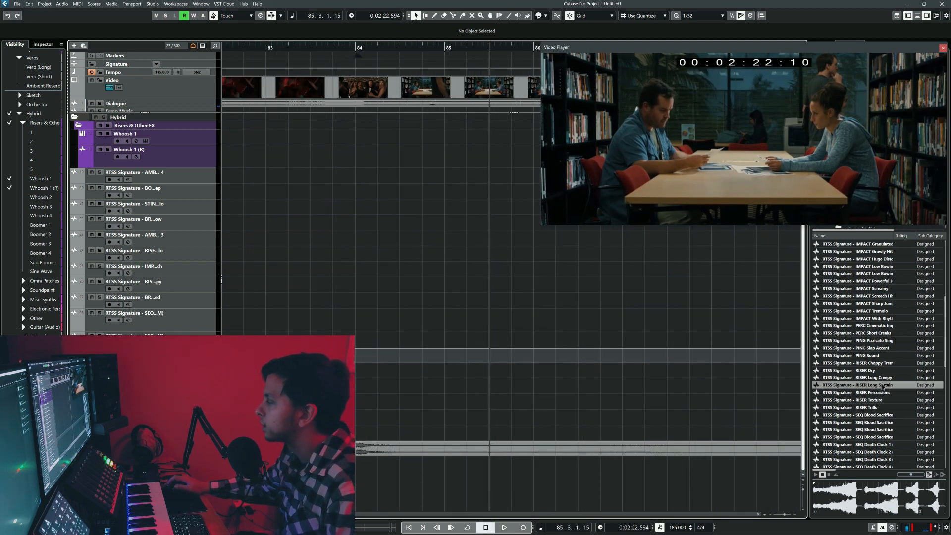
Audition and place the Powerful Jump impact on a new track below the riser at about 83.4.1, remove the riser's tail past bar 84 and play the transition.
{"action": "left_click", "coordinate": [889, 436]}
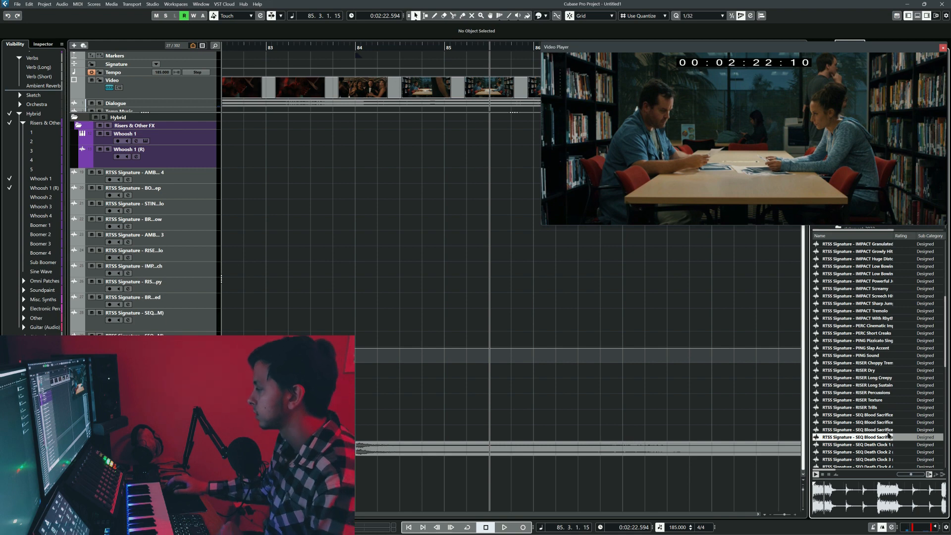
{"action": "scroll", "coordinate": [887, 431], "scroll_direction": "up", "scroll_amount": 4}
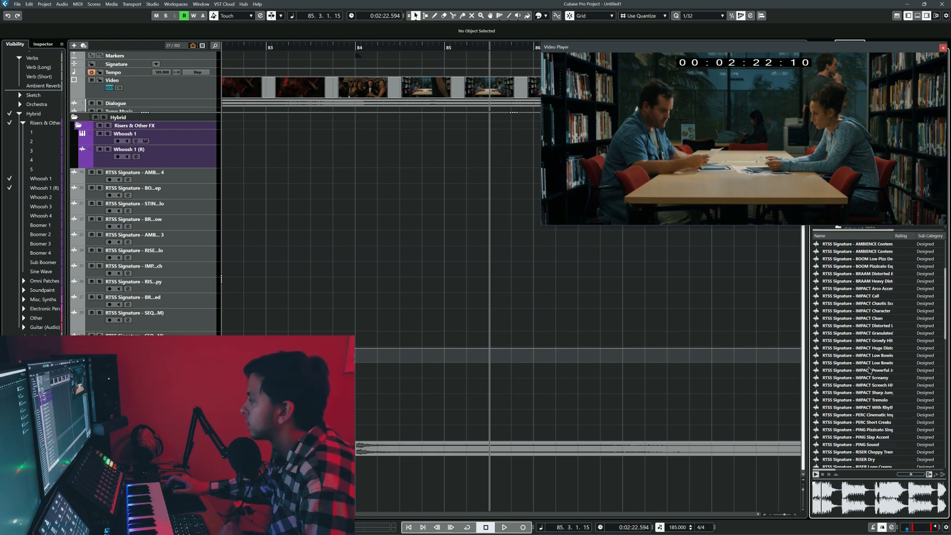
{"action": "left_click", "coordinate": [896, 371]}
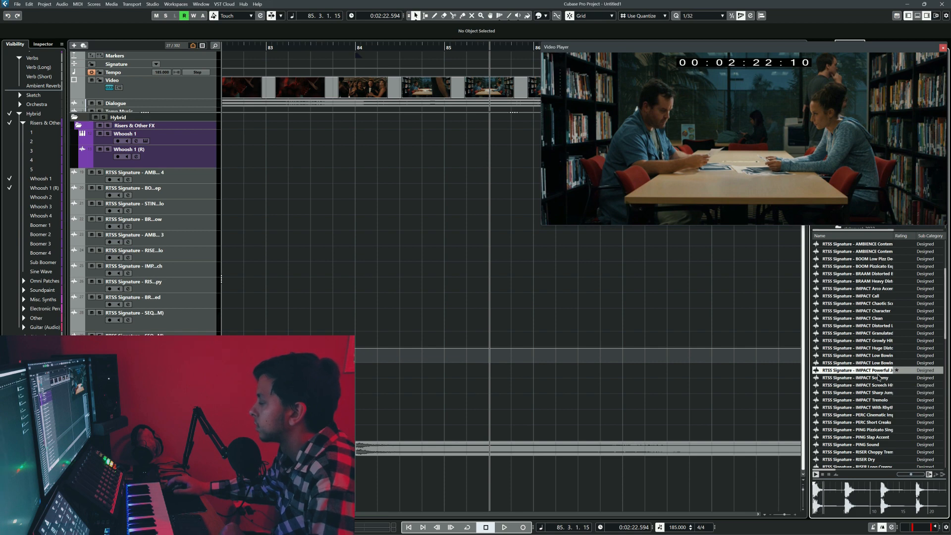
{"action": "left_click", "coordinate": [845, 494]}
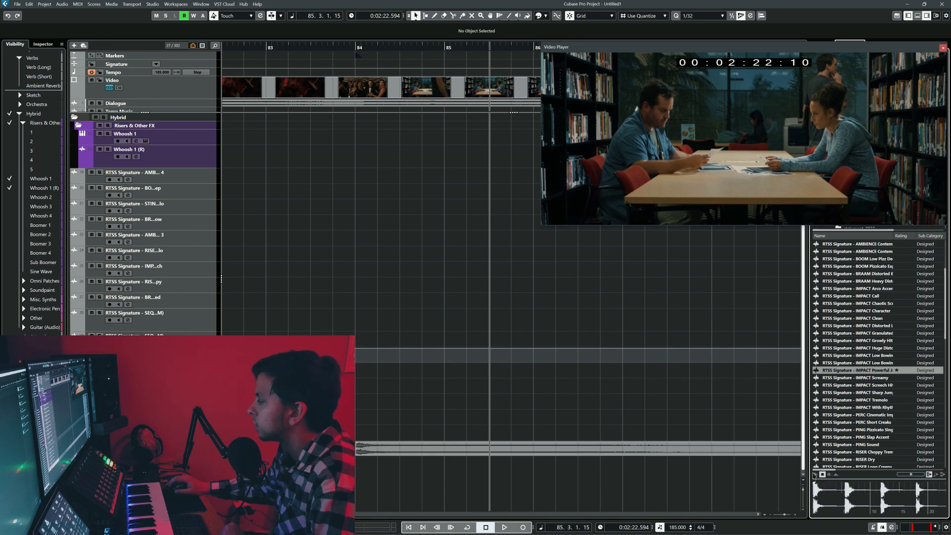
{"action": "left_click_drag", "start_coordinate": [884, 371], "coordinate": [337, 462]}
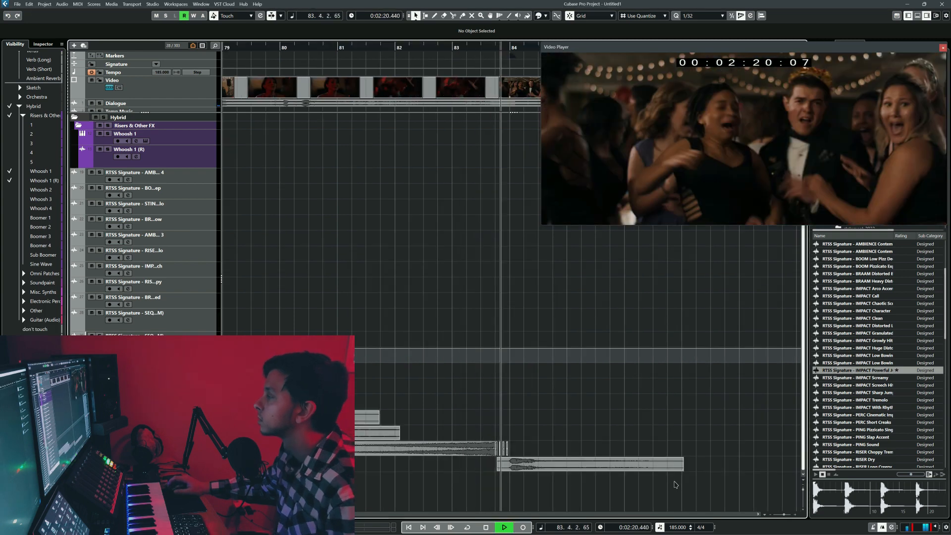
{"action": "key", "text": "space"}
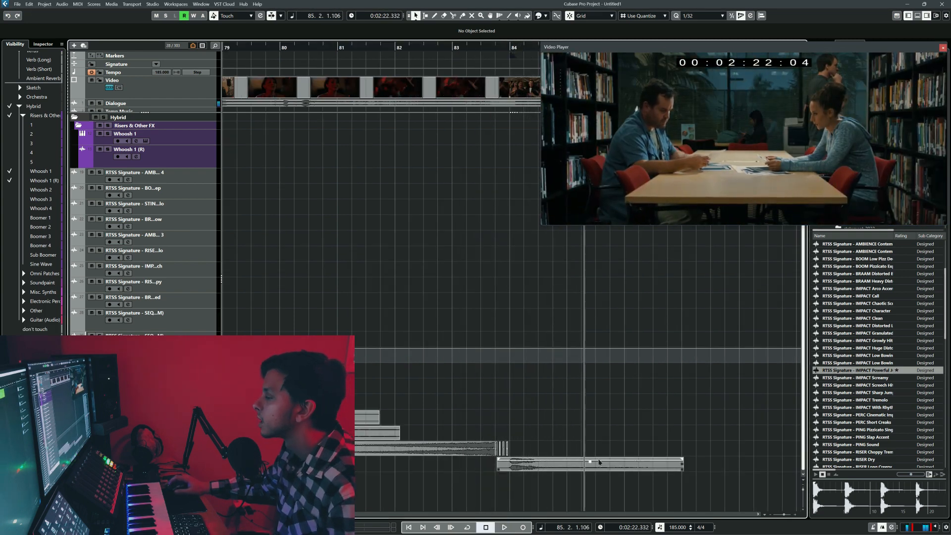
Set the impact event's volume to -2.12 dB and transpose to -4, and replay from 83.2.1 through bar 85.
{"action": "left_click", "coordinate": [584, 470]}
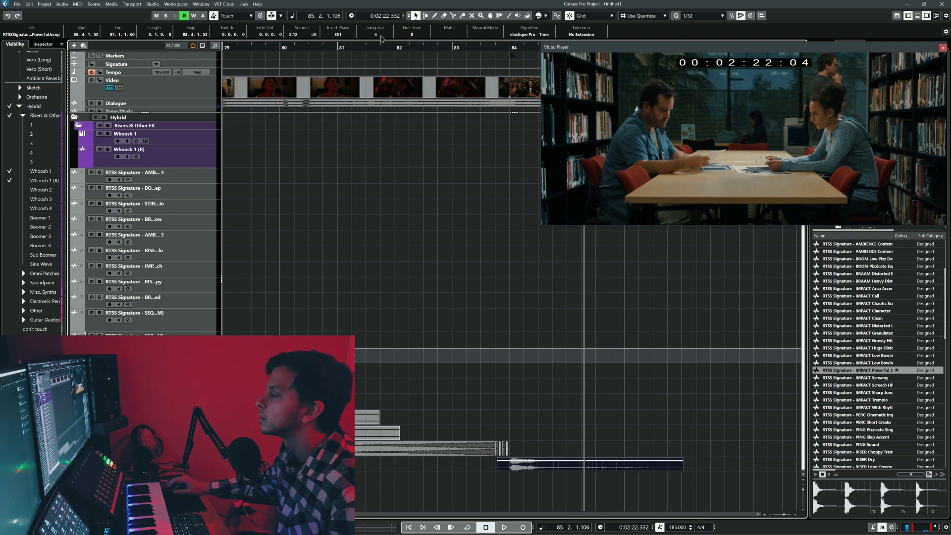
{"action": "left_click", "coordinate": [465, 47]}
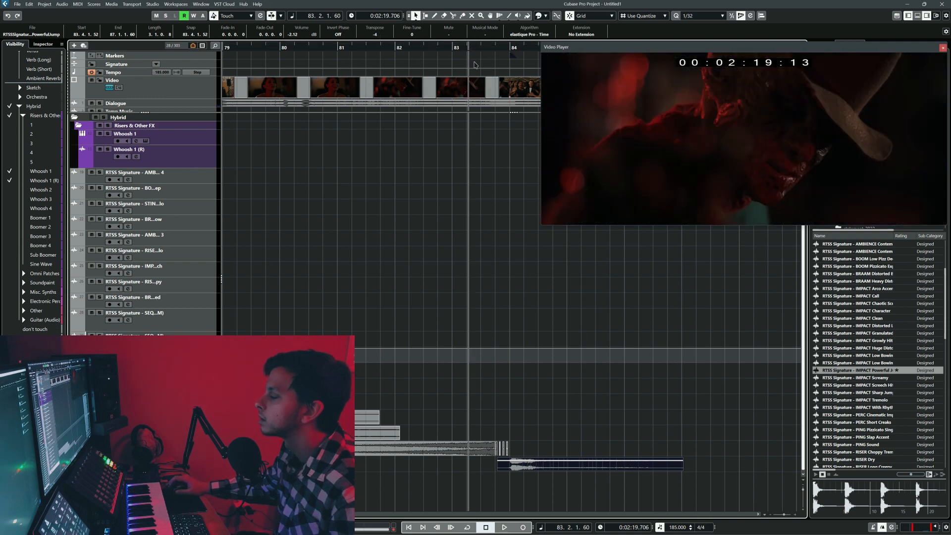
{"action": "key", "text": "space"}
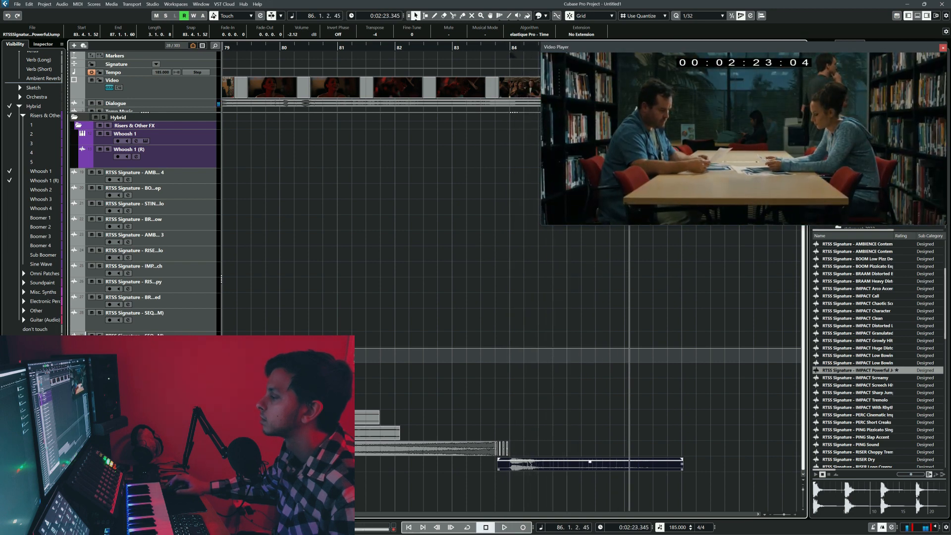
Play the scene from bar 84 through about bar 108, following the video into the dark storage room.
{"action": "scroll", "coordinate": [444, 216], "scroll_direction": "down", "scroll_amount": 1}
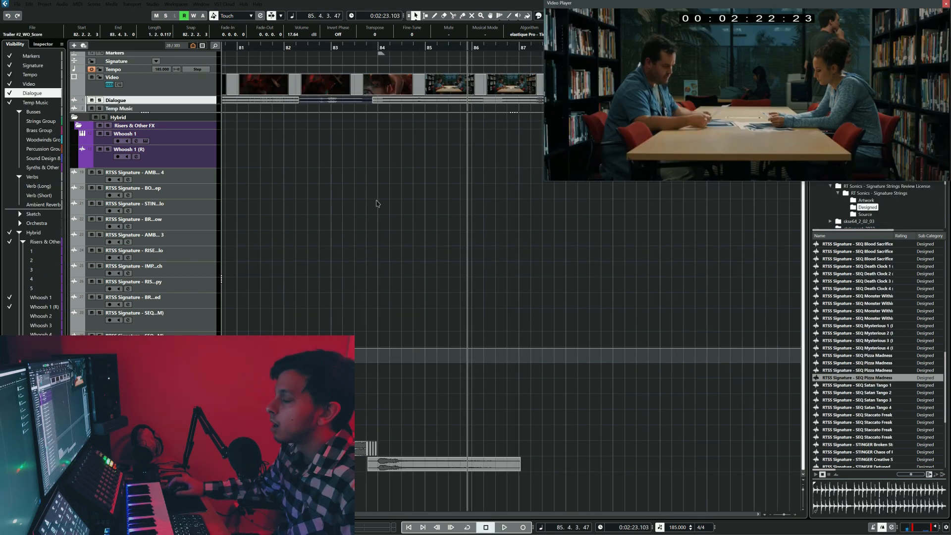
{"action": "scroll", "coordinate": [451, 231], "scroll_direction": "right", "scroll_amount": 1}
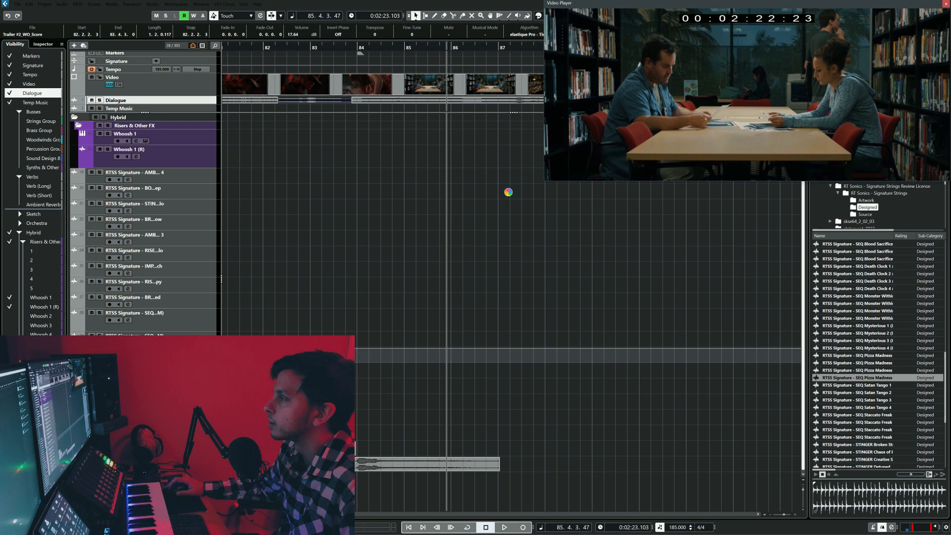
{"action": "left_click", "coordinate": [357, 119]}
{"action": "key", "text": "space"}
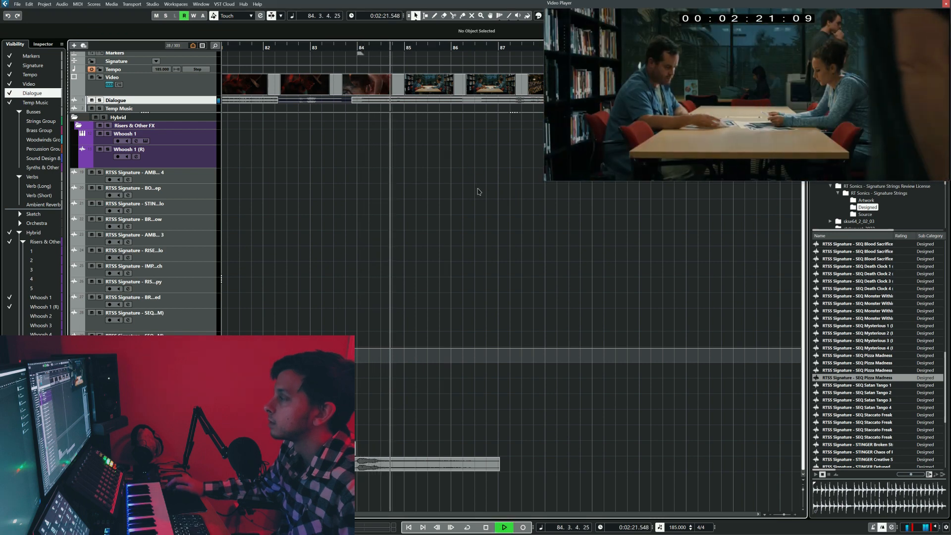
{"action": "scroll", "coordinate": [477, 190], "scroll_direction": "right", "scroll_amount": 4}
{"action": "scroll", "coordinate": [544, 198], "scroll_direction": "down", "scroll_amount": 3}
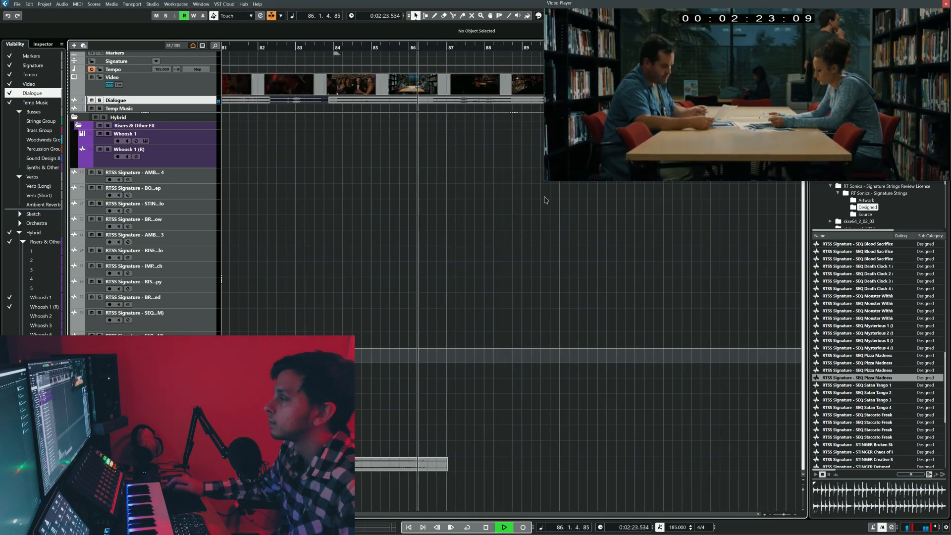
{"action": "scroll", "coordinate": [540, 198], "scroll_direction": "right", "scroll_amount": 3}
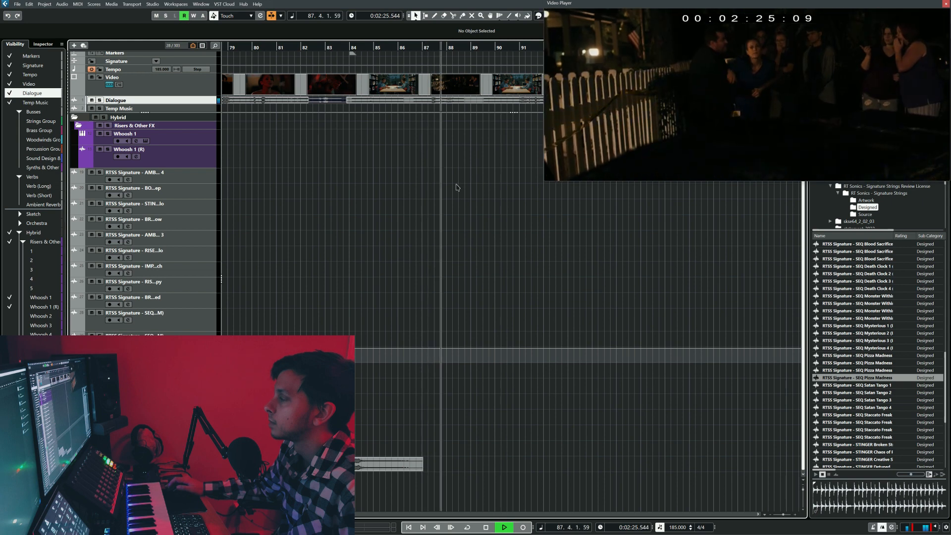
{"action": "scroll", "coordinate": [456, 187], "scroll_direction": "right", "scroll_amount": 1}
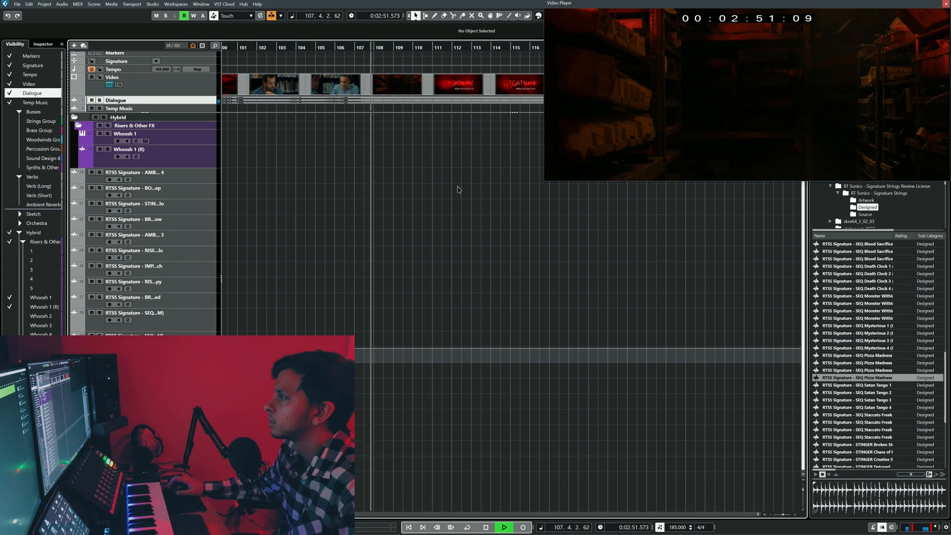
{"action": "key", "text": "space"}
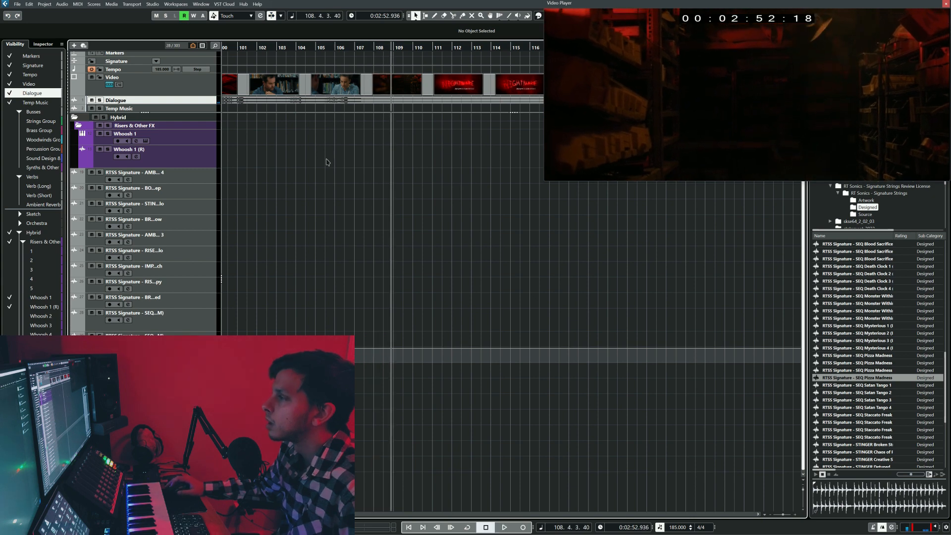
Locate the cut to the dark storage room at about 107.3.1 and add a marker there.
{"action": "left_click", "coordinate": [349, 155]}
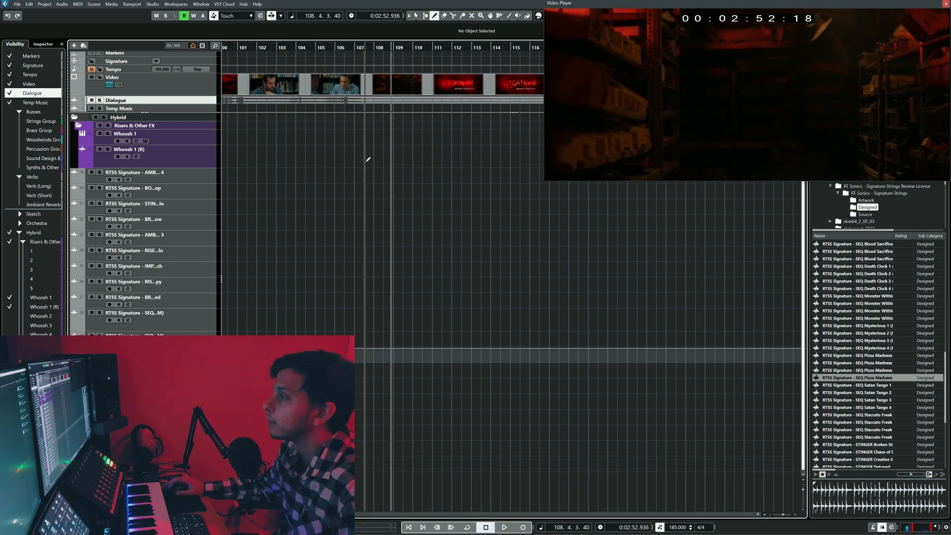
{"action": "key", "text": "h"}
{"action": "key", "text": "h"}
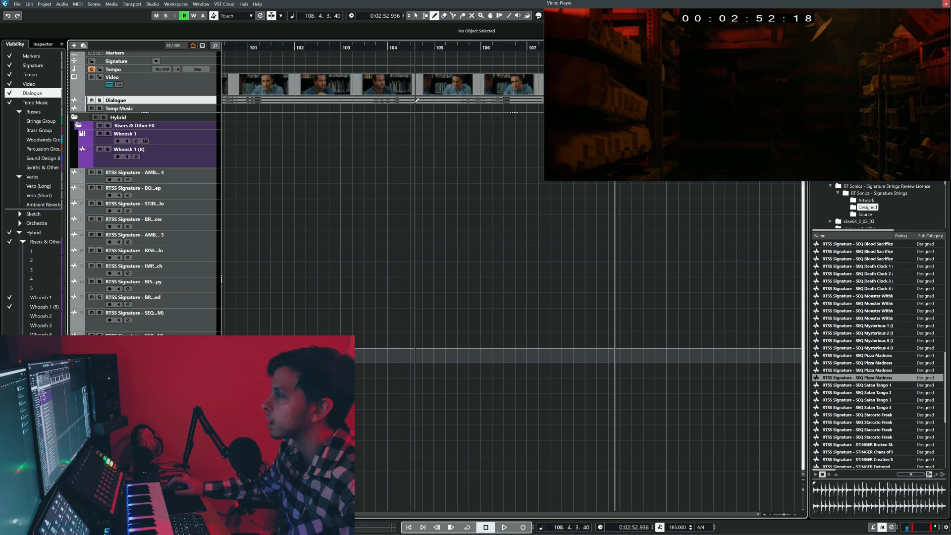
{"action": "scroll", "coordinate": [452, 93], "scroll_direction": "right", "scroll_amount": 3}
{"action": "scroll", "coordinate": [452, 92], "scroll_direction": "right", "scroll_amount": 1}
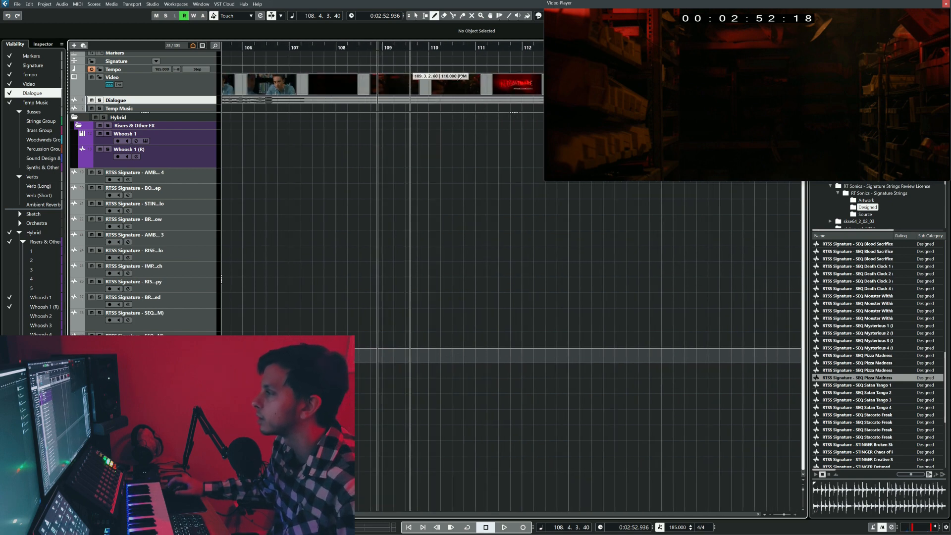
{"action": "left_click", "coordinate": [313, 48]}
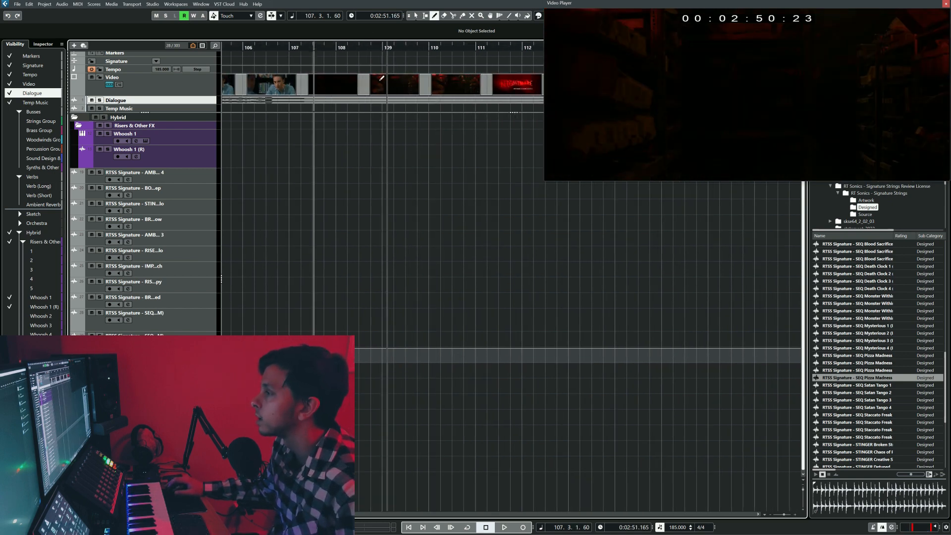
{"action": "left_click", "coordinate": [300, 48]}
{"action": "left_click", "coordinate": [312, 47]}
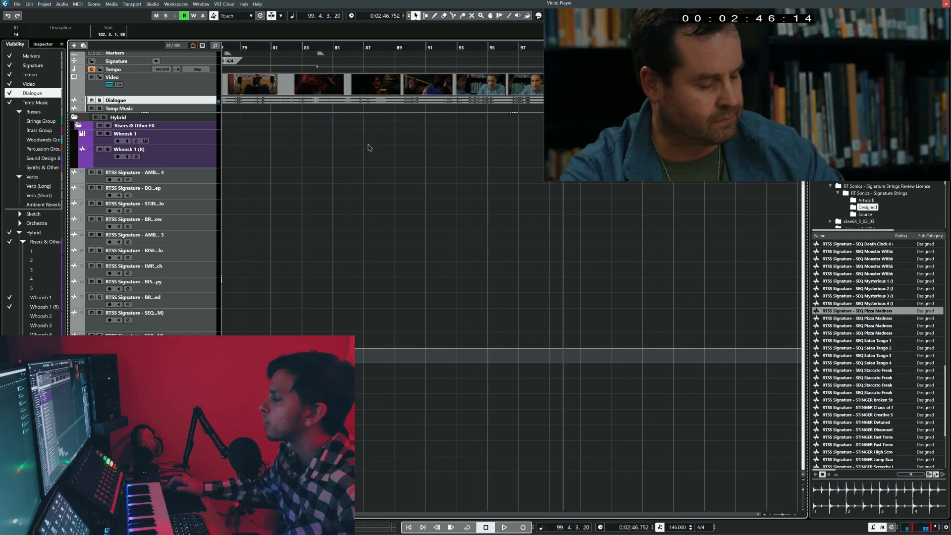
Play the scene at the 146 BPM tempo from bar 84 to about bar 93.
{"action": "scroll", "coordinate": [368, 148], "scroll_direction": "up", "scroll_amount": 2}
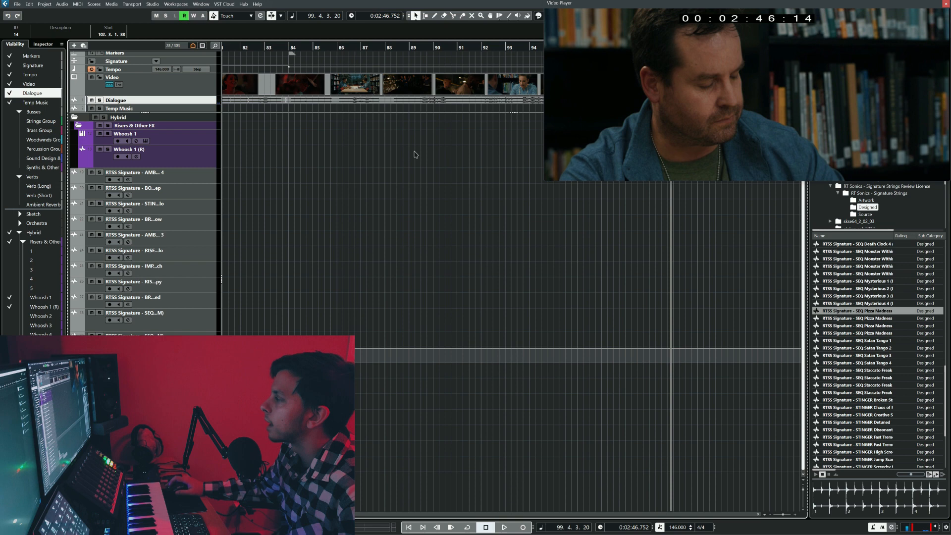
{"action": "scroll", "coordinate": [415, 155], "scroll_direction": "left", "scroll_amount": 3}
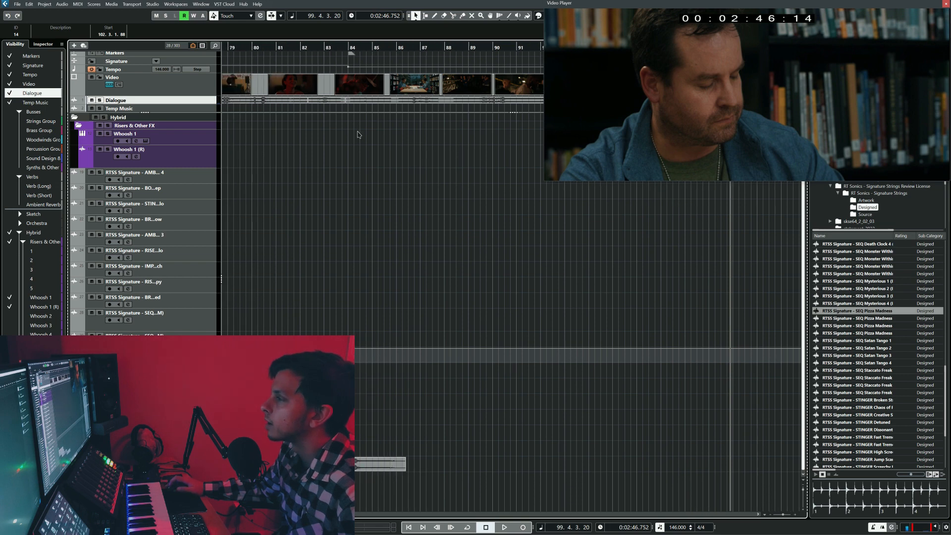
{"action": "scroll", "coordinate": [359, 134], "scroll_direction": "up", "scroll_amount": 2}
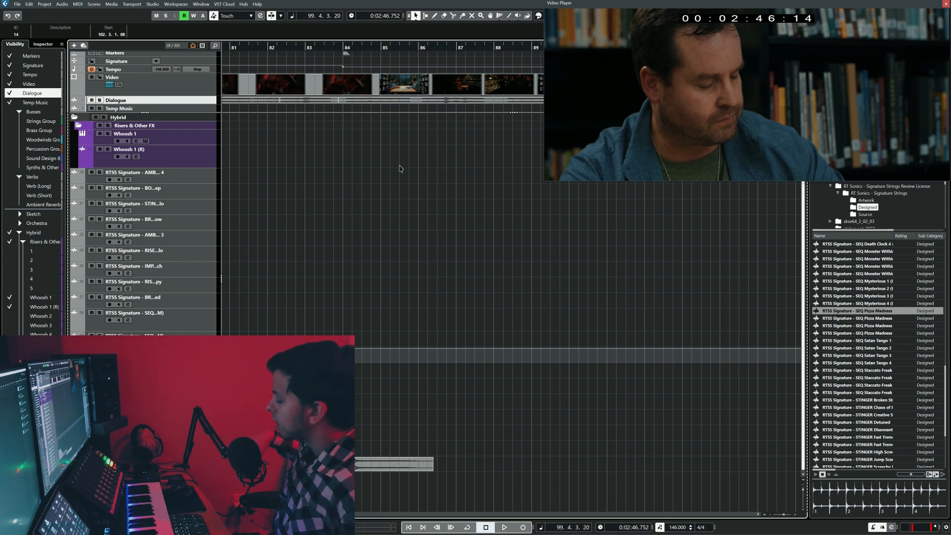
{"action": "scroll", "coordinate": [390, 158], "scroll_direction": "right", "scroll_amount": 1}
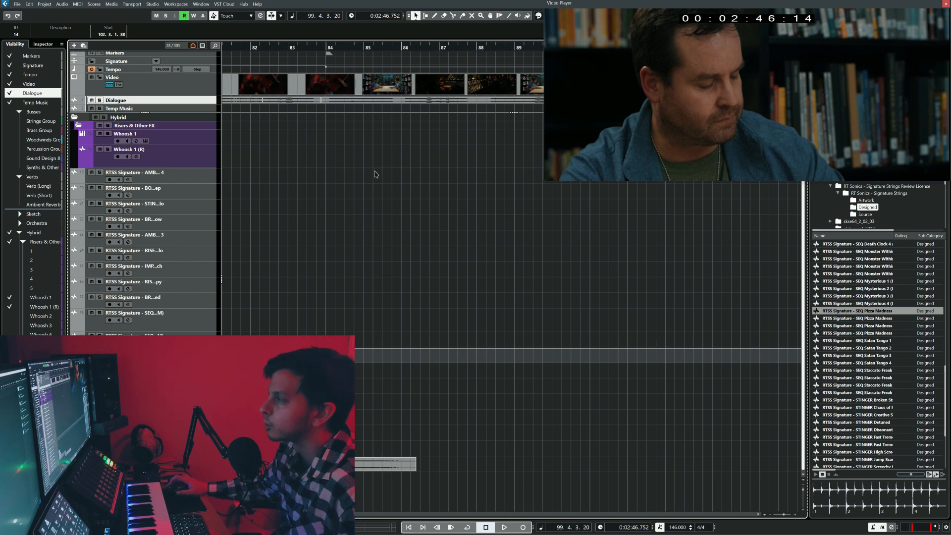
{"action": "left_click", "coordinate": [333, 53]}
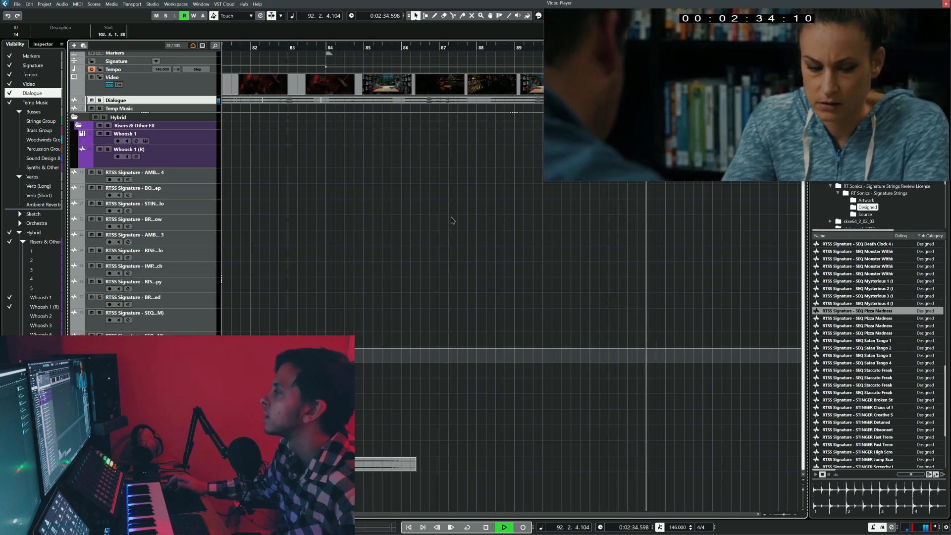
{"action": "key", "text": "space"}
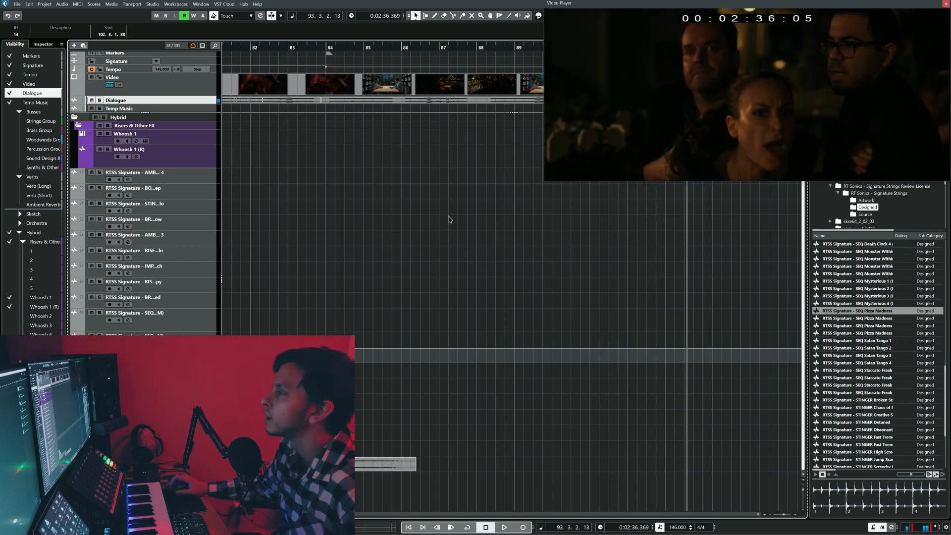
Return the playhead to bar 84 and audition the SEQ Death Clock 1, 2 and 3 loops.
{"action": "scroll", "coordinate": [448, 144], "scroll_direction": "right", "scroll_amount": 2}
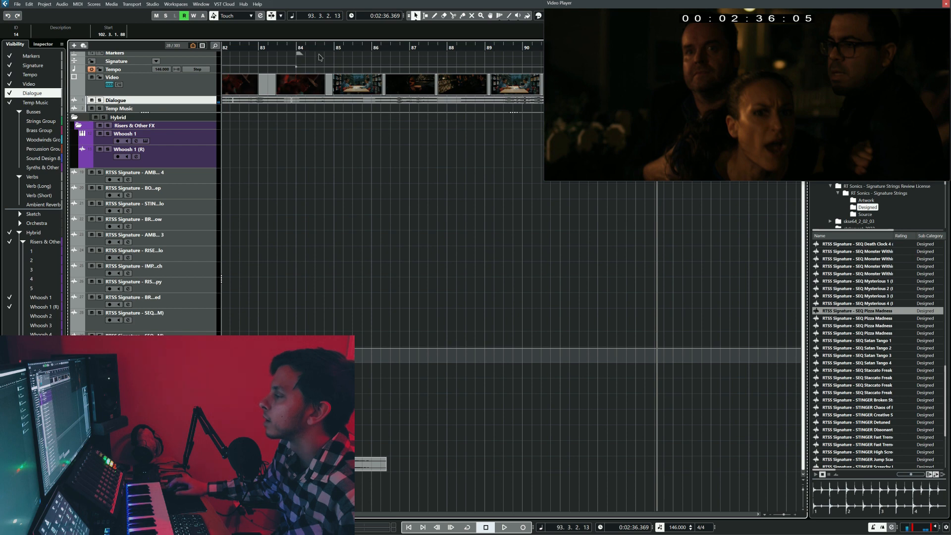
{"action": "left_click", "coordinate": [298, 47]}
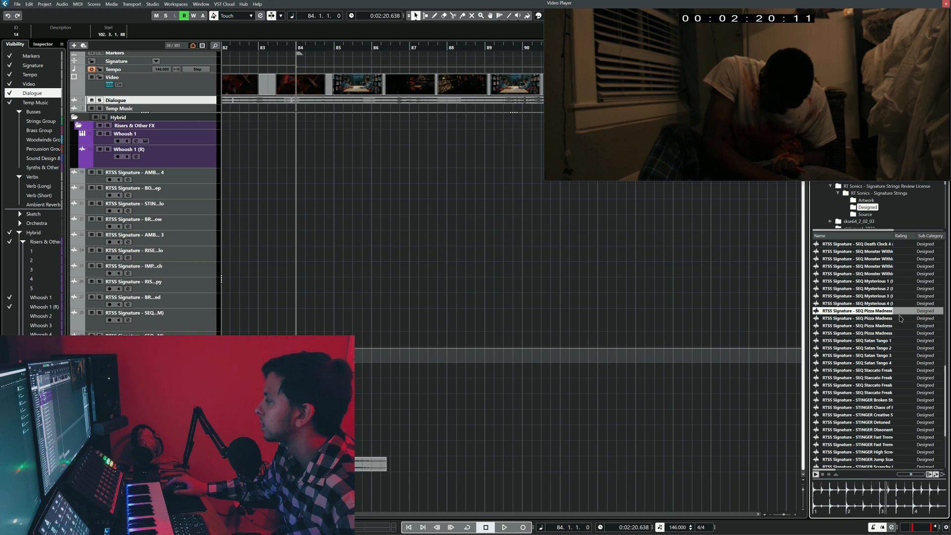
{"action": "scroll", "coordinate": [900, 317], "scroll_direction": "up", "scroll_amount": 6}
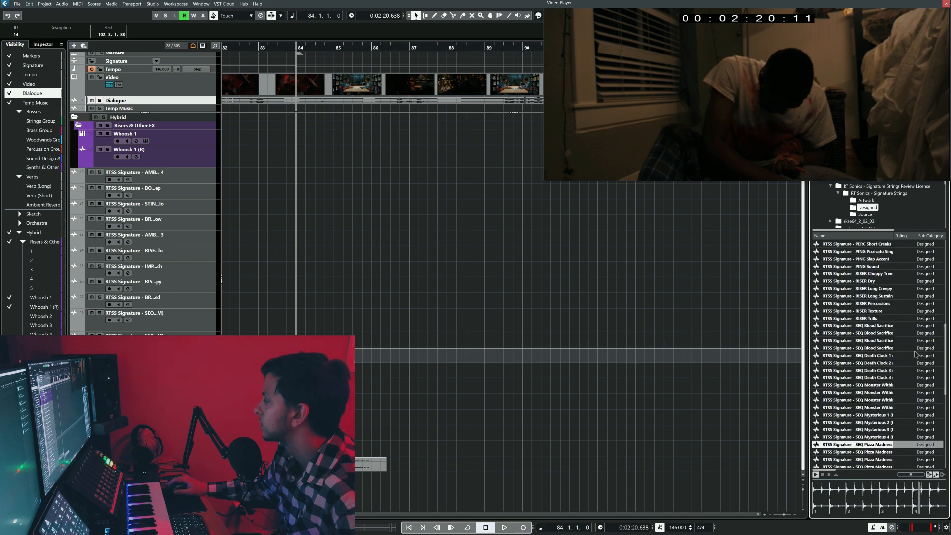
{"action": "left_click", "coordinate": [884, 356]}
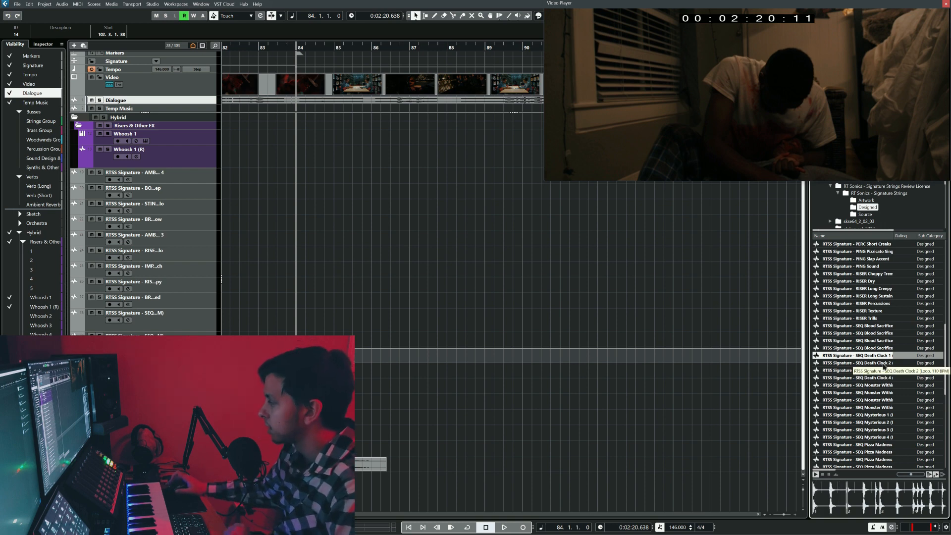
{"action": "left_click", "coordinate": [885, 364]}
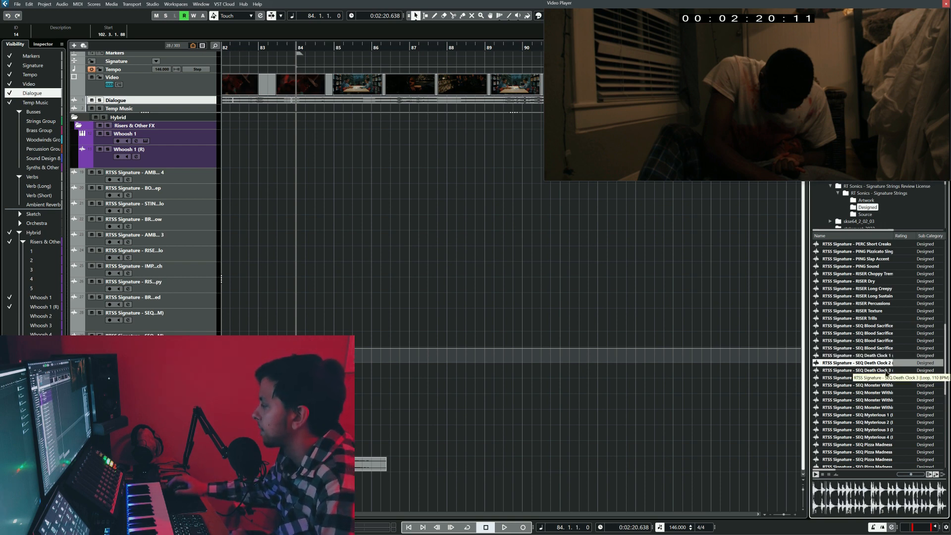
{"action": "left_click", "coordinate": [886, 371]}
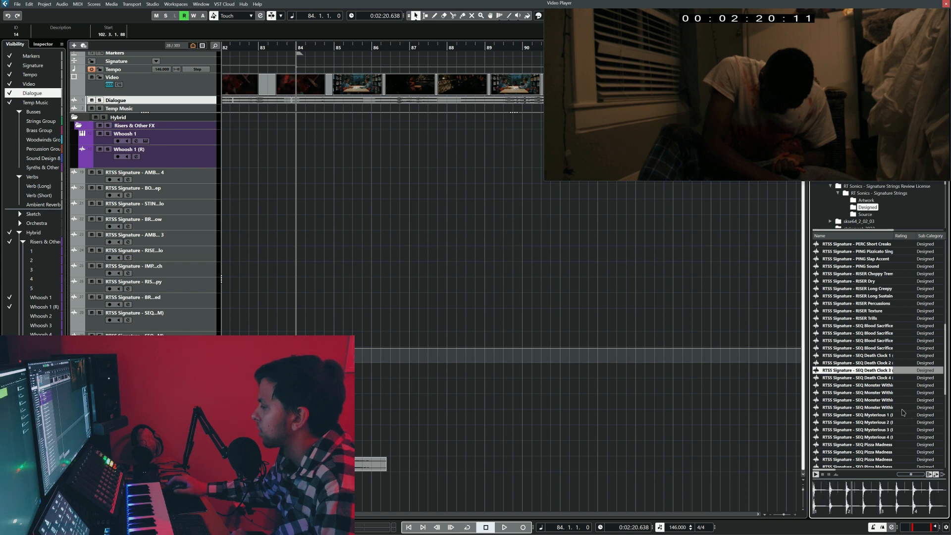
{"action": "scroll", "coordinate": [721, 390], "scroll_direction": "left", "scroll_amount": 1}
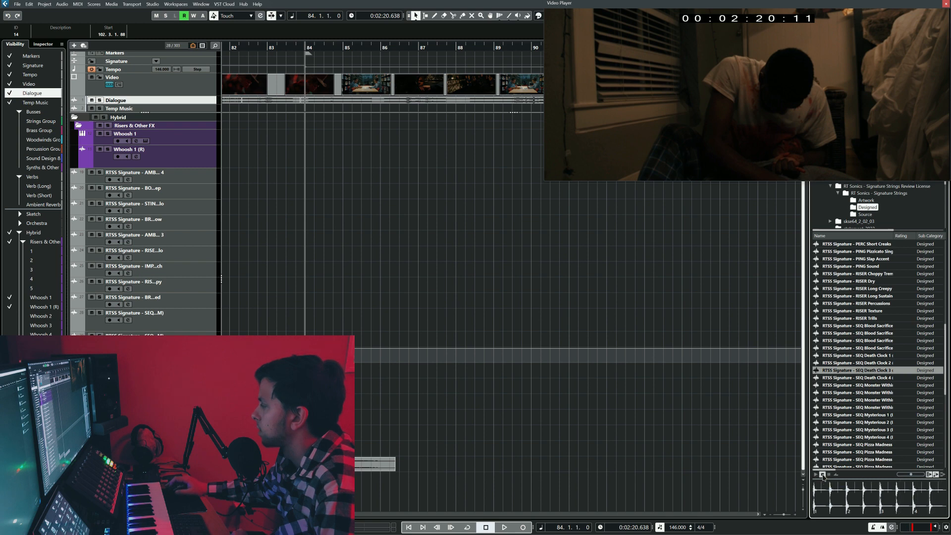
Audition the first SEQ Pizza Madness loop, place it on a new track below the impact at 84.1.1 and play it through bar 88.
{"action": "scroll", "coordinate": [892, 407], "scroll_direction": "down", "scroll_amount": 2}
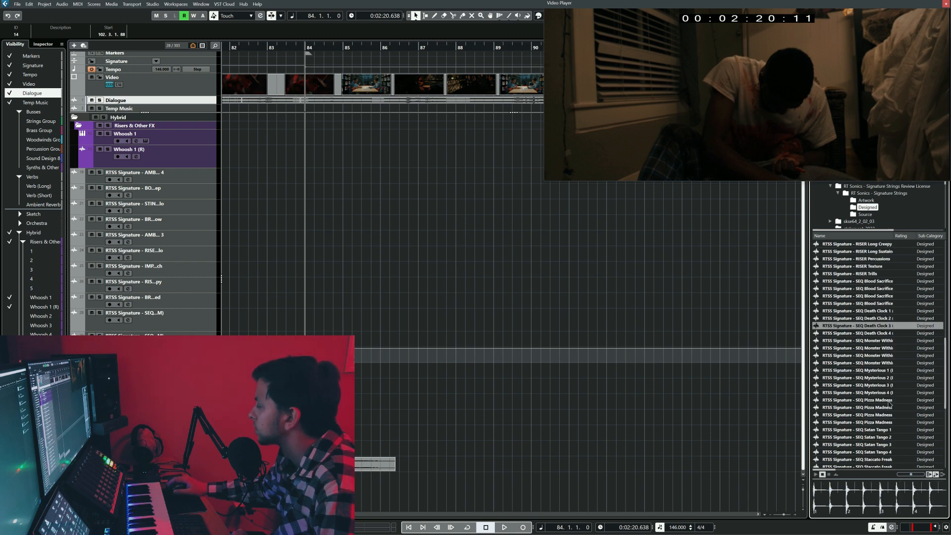
{"action": "left_click", "coordinate": [890, 401]}
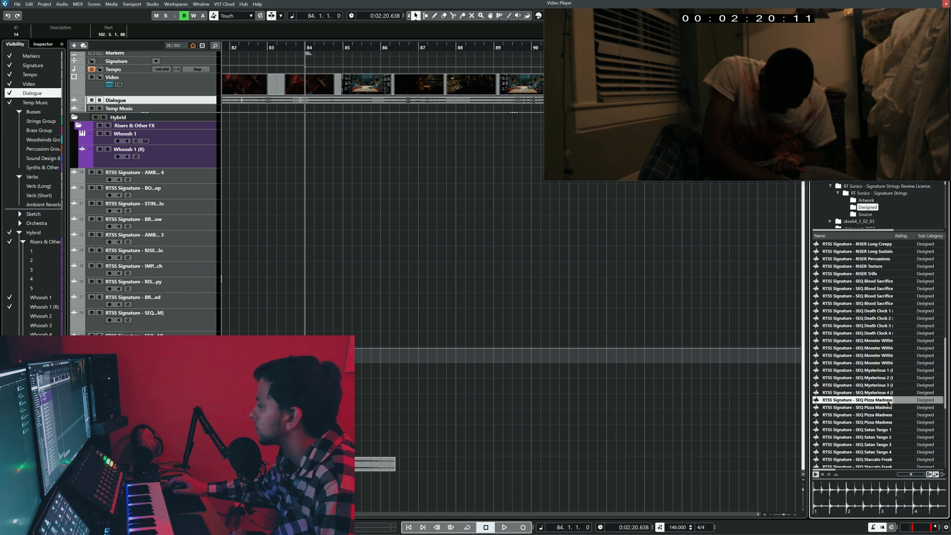
{"action": "left_click", "coordinate": [822, 474]}
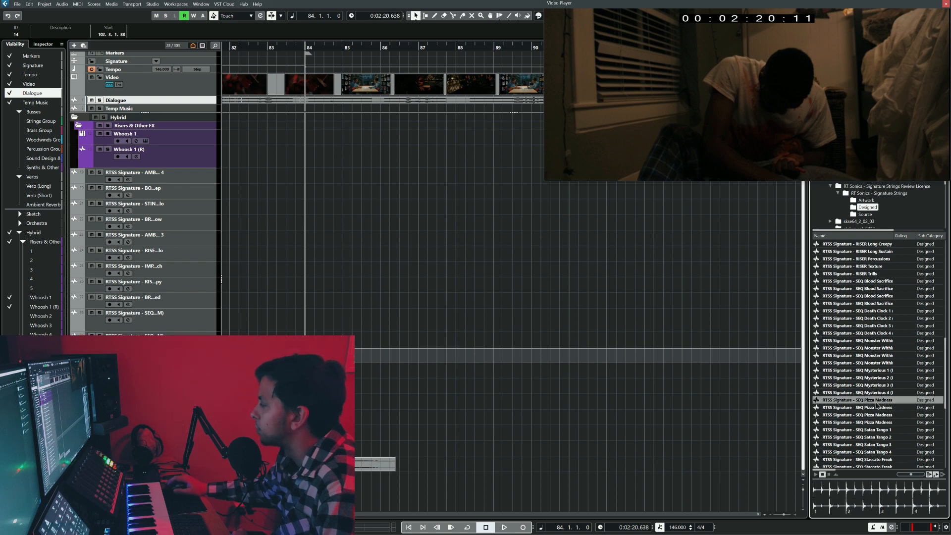
{"action": "left_click_drag", "start_coordinate": [845, 420], "coordinate": [401, 486]}
{"action": "left_click_drag", "start_coordinate": [301, 483], "coordinate": [305, 482]}
{"action": "key", "text": "space"}
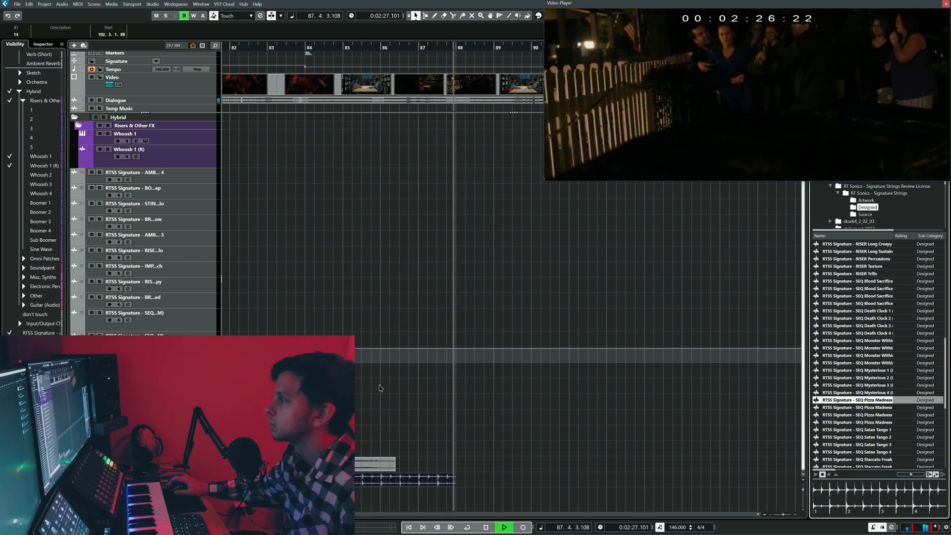
{"action": "key", "text": "space"}
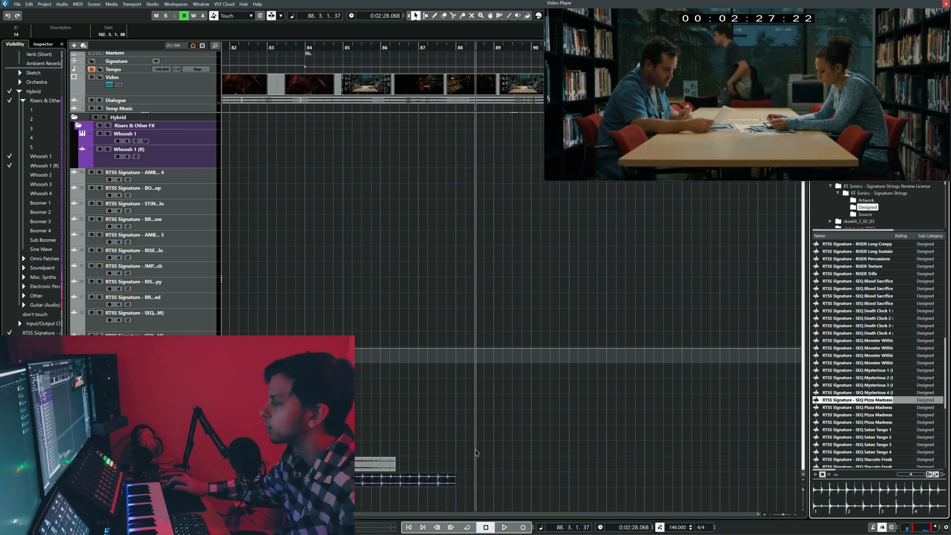
Time-stretch the Pizza Madness loop to eight bars, ending at 92.1.1, and play it through to about bar 92.
{"action": "scroll", "coordinate": [476, 453], "scroll_direction": "down", "scroll_amount": 2}
{"action": "scroll", "coordinate": [476, 452], "scroll_direction": "right", "scroll_amount": 2}
{"action": "key", "text": "1"}
{"action": "key", "text": "1"}
{"action": "left_click_drag", "start_coordinate": [374, 485], "coordinate": [452, 484]}
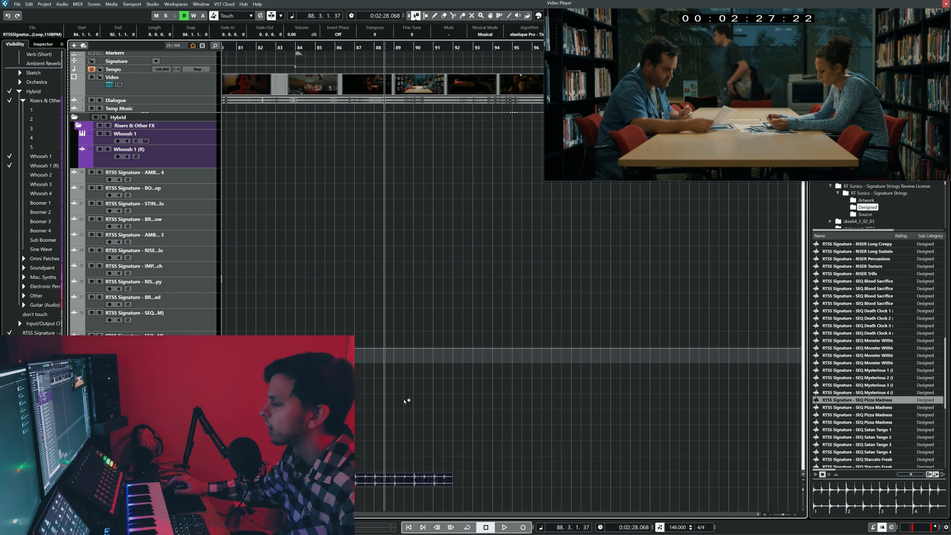
{"action": "left_click", "coordinate": [416, 19]}
{"action": "left_click", "coordinate": [427, 24]}
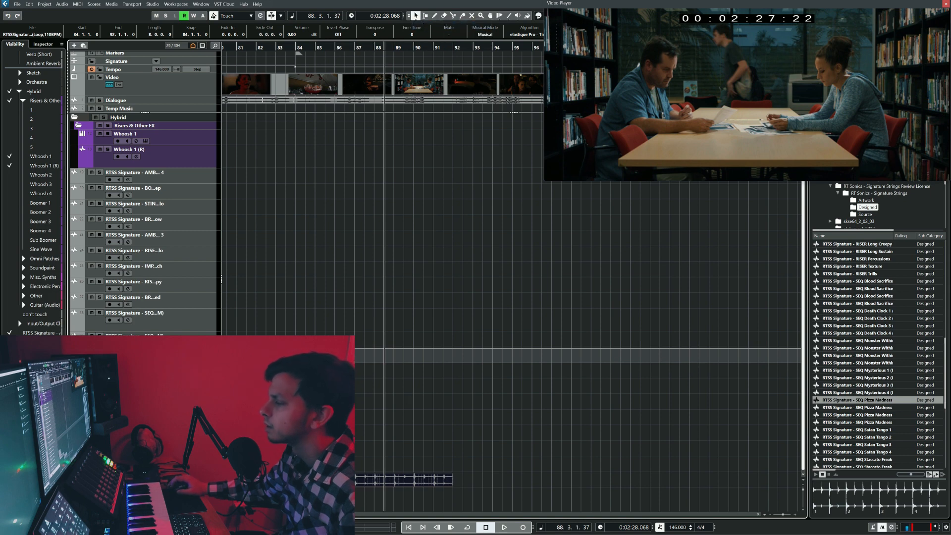
{"action": "left_click", "coordinate": [291, 421]}
{"action": "key", "text": "space"}
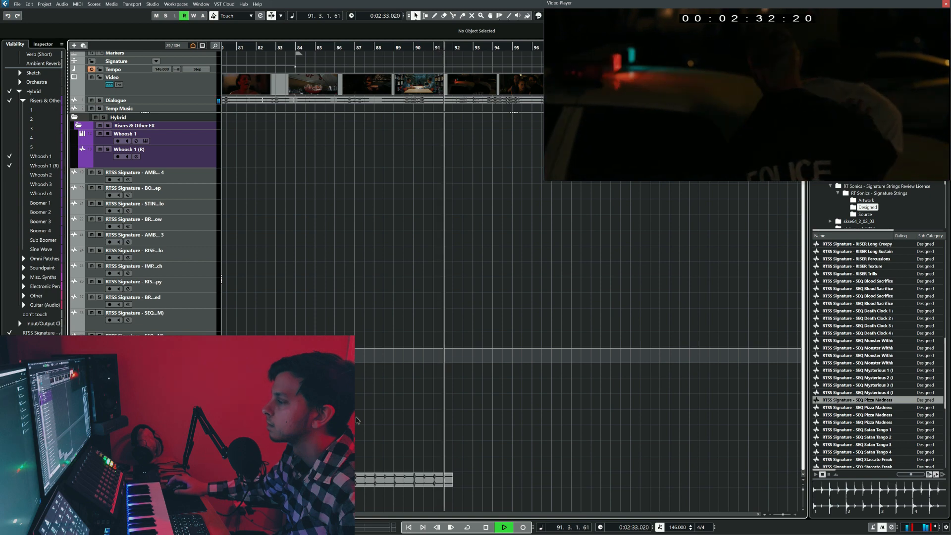
{"action": "key", "text": "space"}
Duplicate the eight-bar Pizza Madness loop directly after itself from bar 92.
{"action": "left_click", "coordinate": [360, 487]}
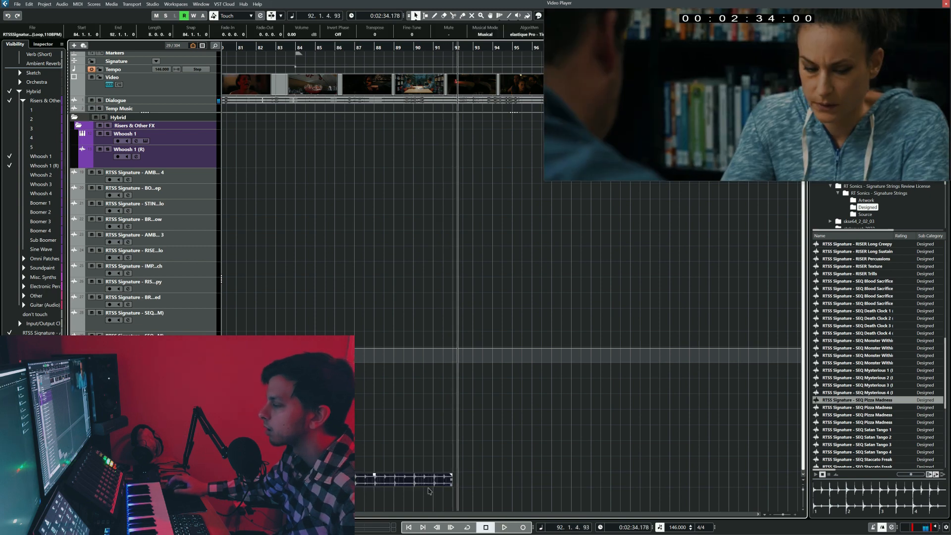
{"action": "key", "text": "ctrl+d"}
{"action": "scroll", "coordinate": [498, 388], "scroll_direction": "down", "scroll_amount": 3}
{"action": "scroll", "coordinate": [478, 387], "scroll_direction": "right", "scroll_amount": 5}
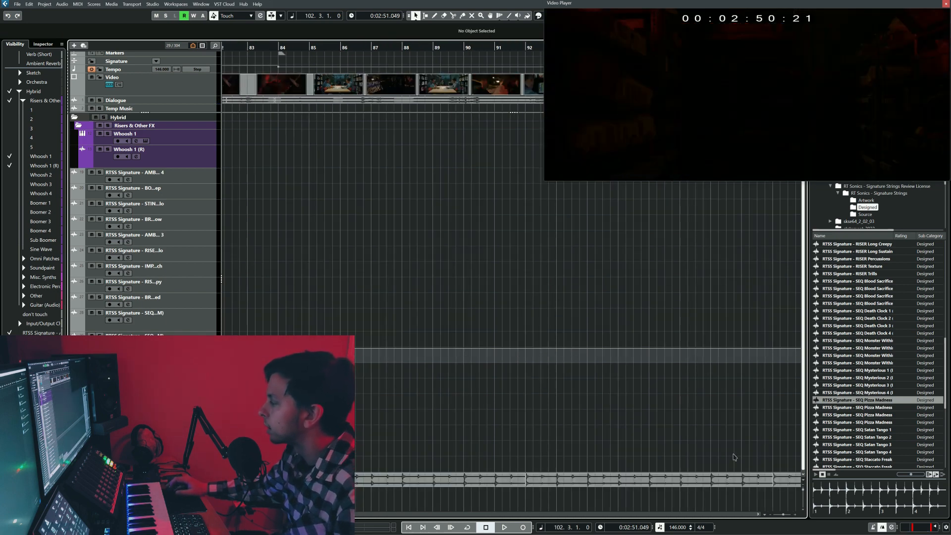
Layer the second SEQ Pizza Madness loop on a new track stretched across bars 92 to 100, play it and restore normal sizing.
{"action": "key", "text": "Down"}
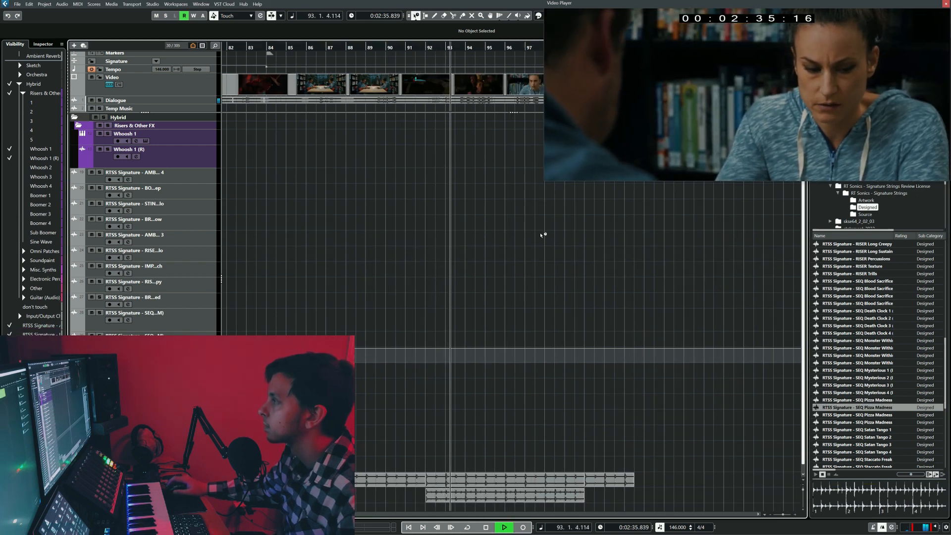
{"action": "left_click", "coordinate": [416, 15]}
{"action": "left_click", "coordinate": [419, 24]}
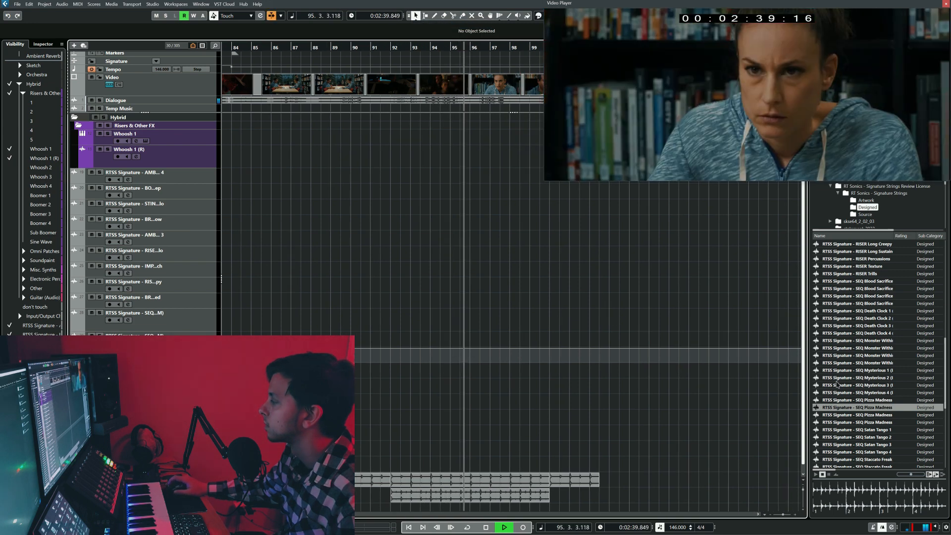
{"action": "key", "text": "space"}
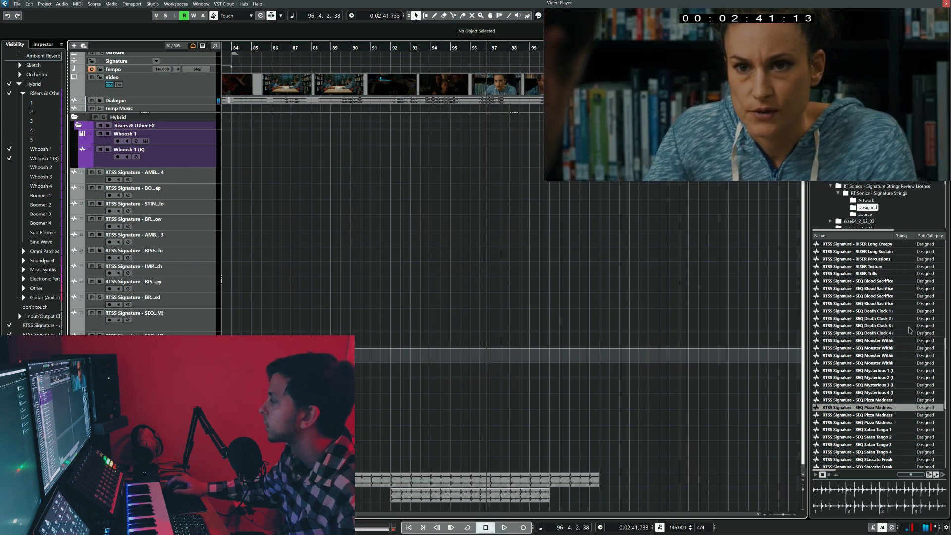
Audition the SEQ Death Clock 2 and 3 loops and import Death Clock 3 onto a new track below the Pizza Madness loops at bar 84.
{"action": "left_click", "coordinate": [883, 320]}
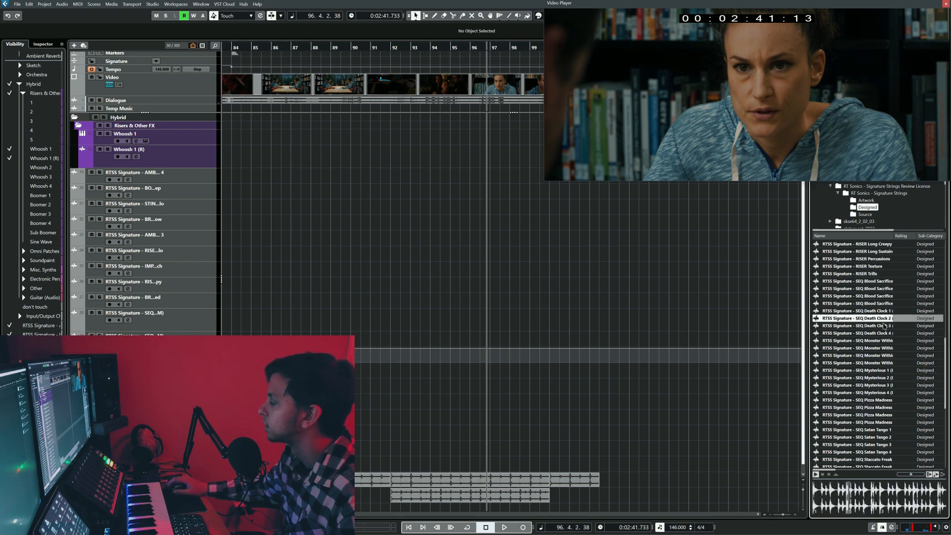
{"action": "left_click", "coordinate": [885, 326]}
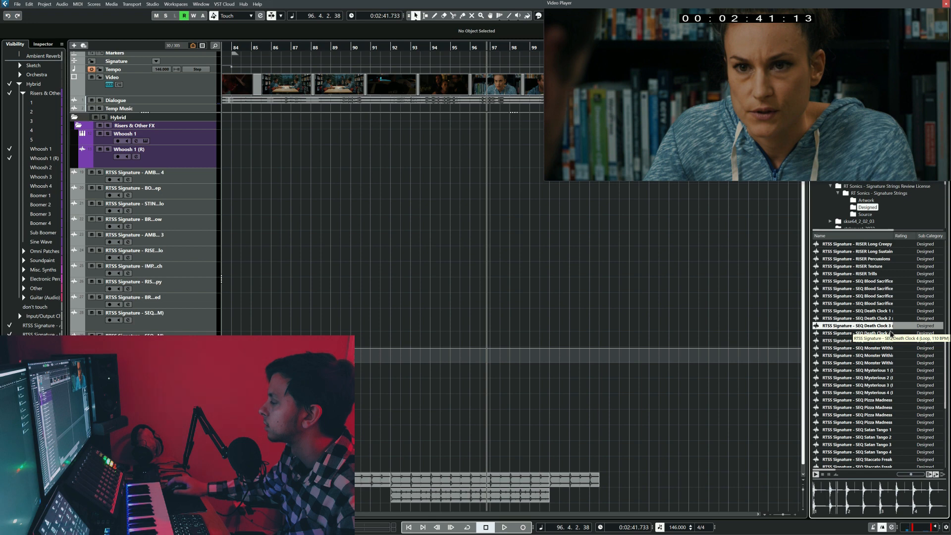
{"action": "scroll", "coordinate": [746, 387], "scroll_direction": "down", "scroll_amount": 1}
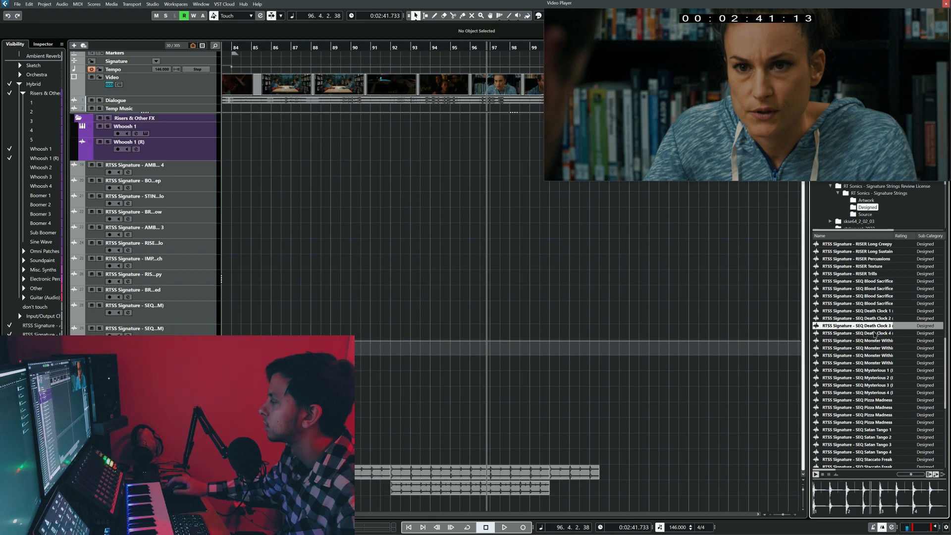
{"action": "left_click_drag", "start_coordinate": [774, 431], "coordinate": [394, 494]}
{"action": "left_click", "coordinate": [527, 332]}
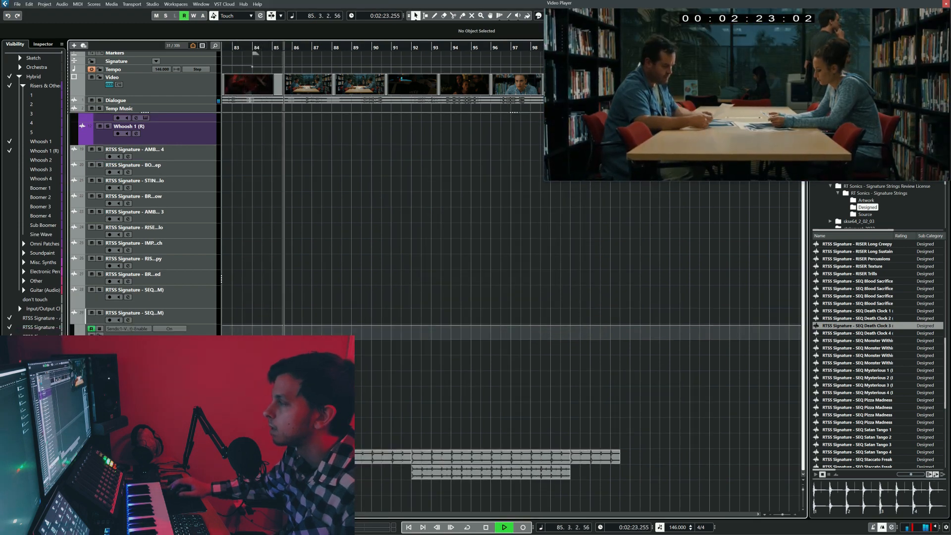
Duplicate the four-bar Death Clock 3 loop four times in a row so the copies run to 104.1.1.
{"action": "left_click", "coordinate": [297, 488]}
{"action": "key", "text": "ctrl+d"}
{"action": "key", "text": "ctrl+d"}
{"action": "key", "text": "ctrl+d"}
{"action": "key", "text": "ctrl+d"}
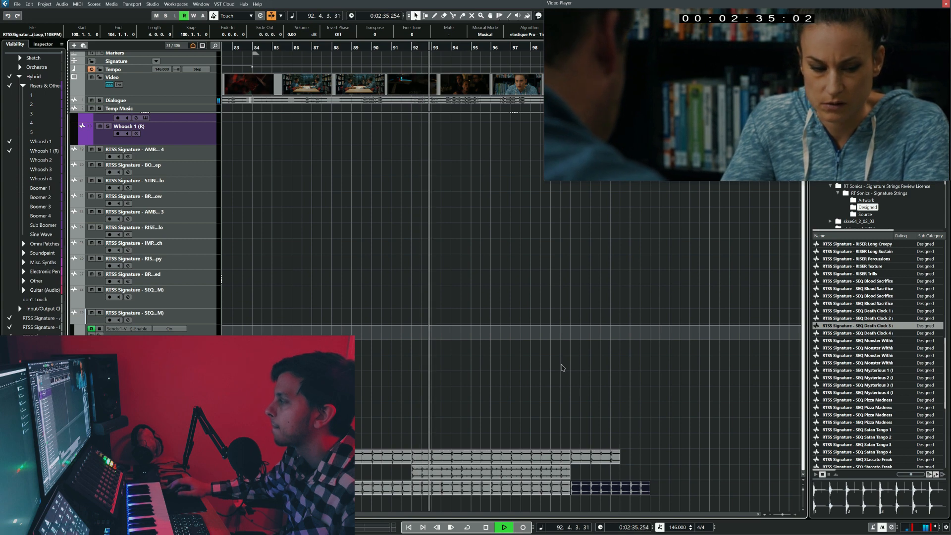
Stop playback and audition the SEQ Satan Tango 1, 2, 3 and 4 loops, returning to Satan Tango 3.
{"action": "scroll", "coordinate": [871, 396], "scroll_direction": "down", "scroll_amount": 2}
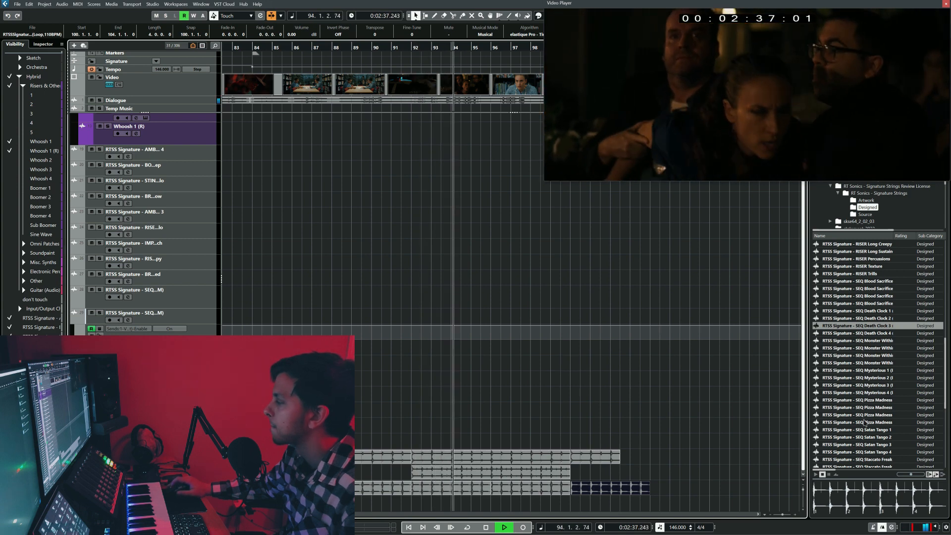
{"action": "key", "text": "space"}
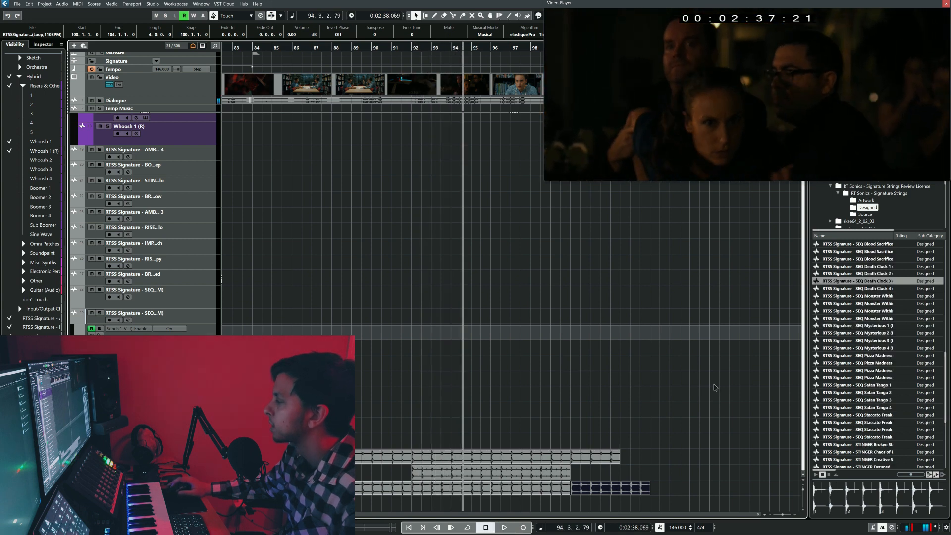
{"action": "left_click", "coordinate": [885, 386]}
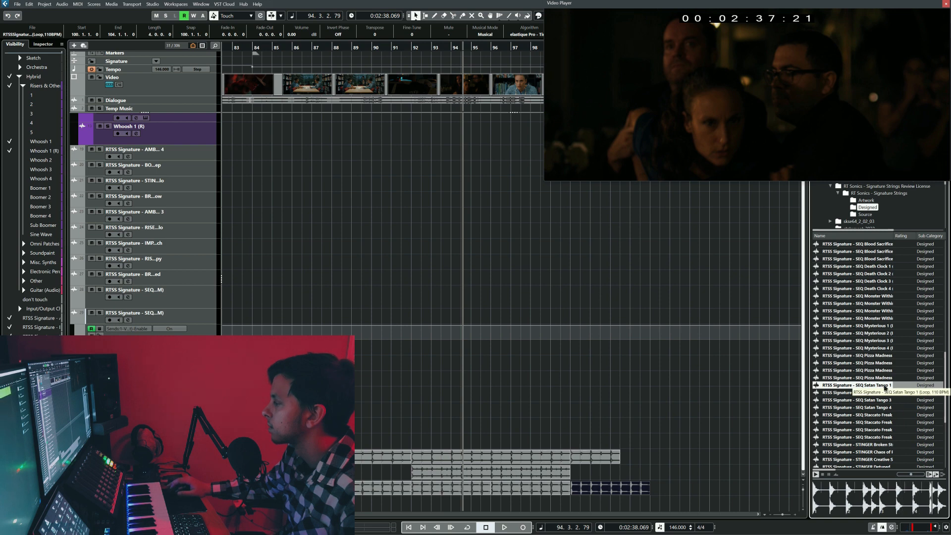
{"action": "left_click", "coordinate": [885, 393]}
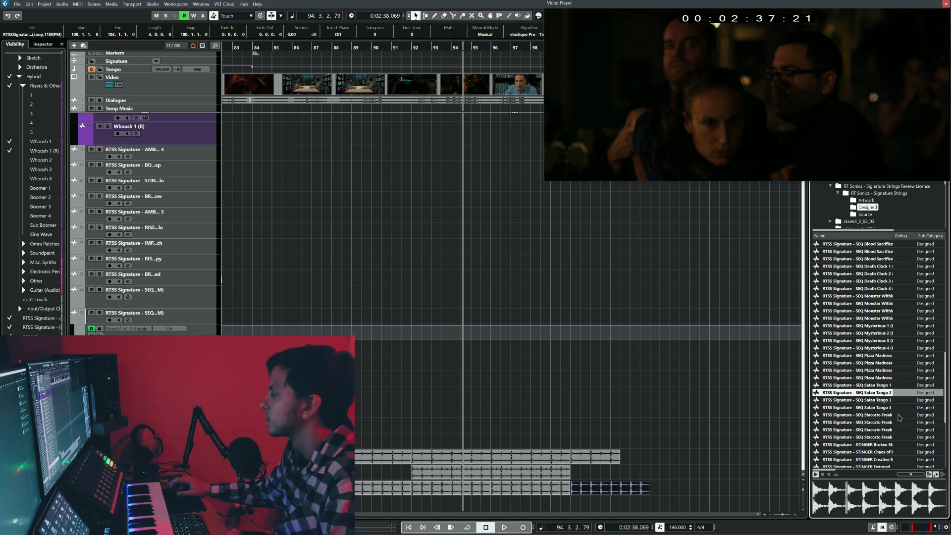
{"action": "key", "text": "Down"}
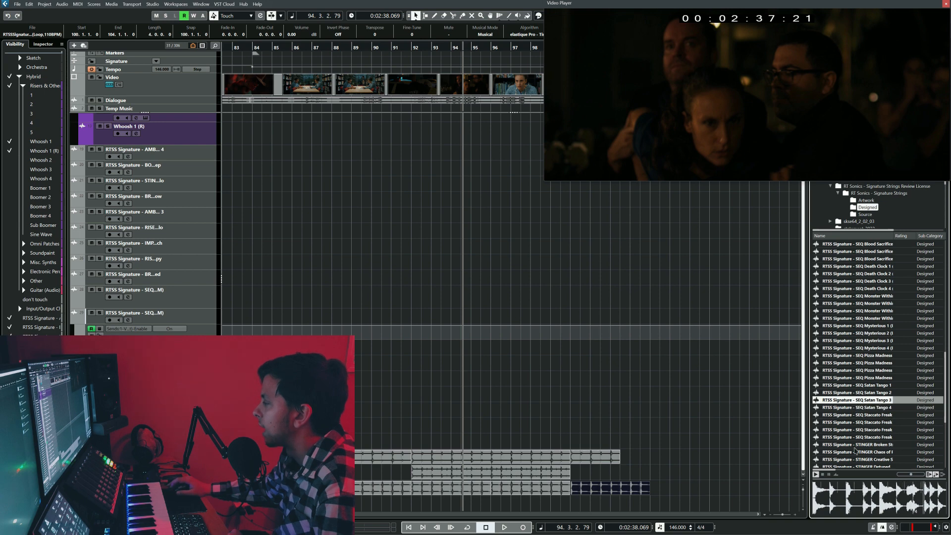
{"action": "left_click", "coordinate": [879, 408]}
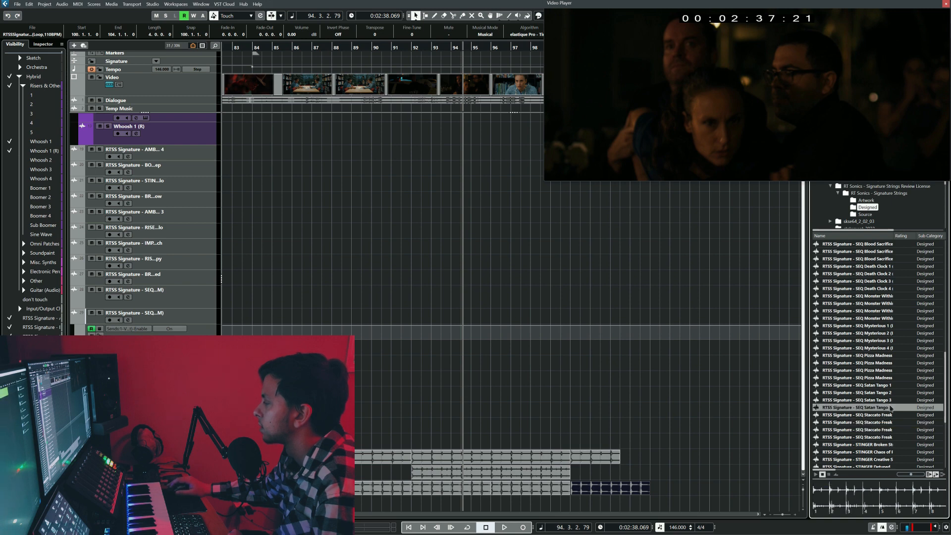
{"action": "left_click", "coordinate": [886, 400]}
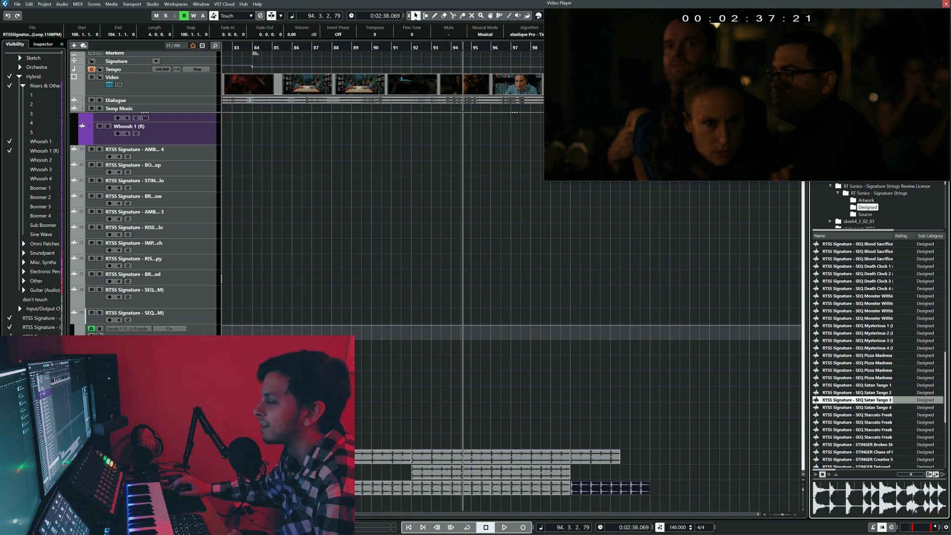
Import the SEQ Satan Tango 3 loop onto a new track at 84.1.1 and briefly play it with the other loops.
{"action": "left_click_drag", "start_coordinate": [886, 400], "coordinate": [253, 502]}
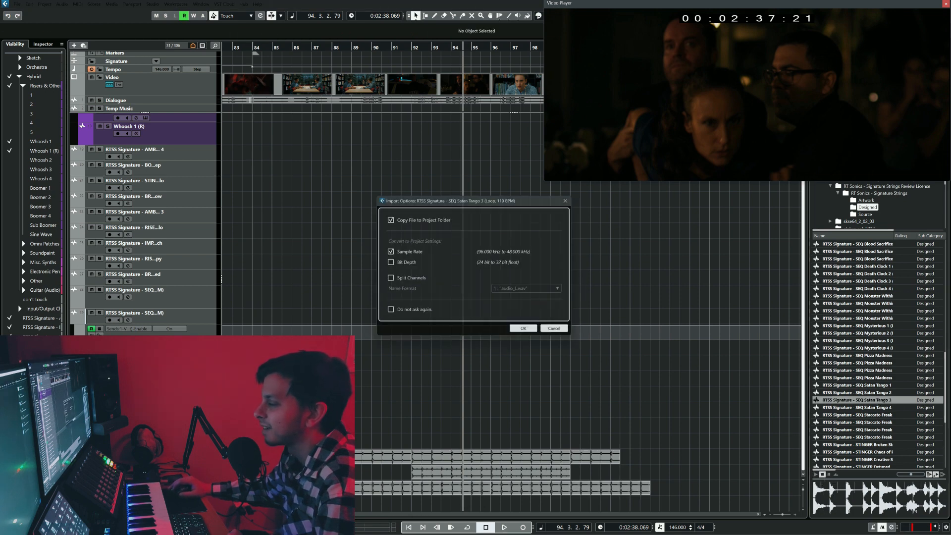
{"action": "left_click", "coordinate": [530, 332]}
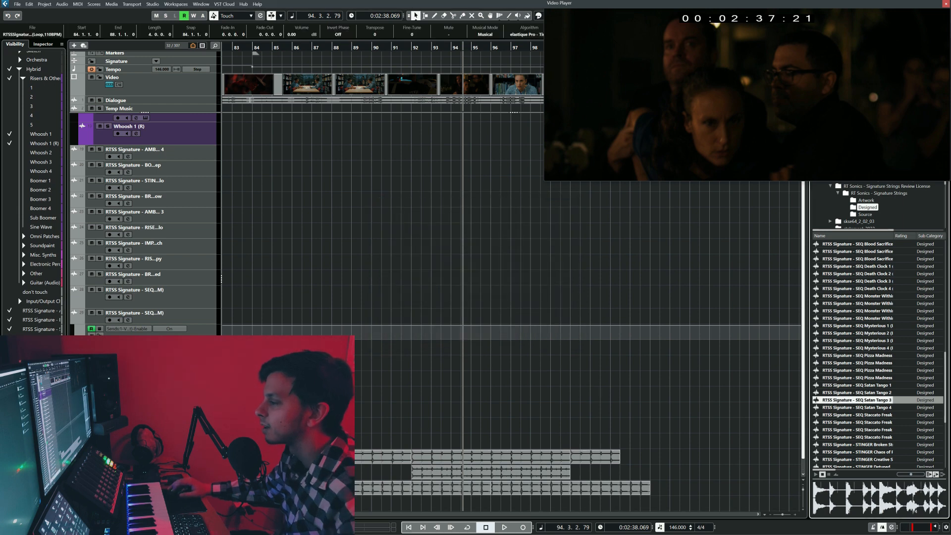
{"action": "left_click", "coordinate": [253, 431]}
{"action": "key", "text": "space"}
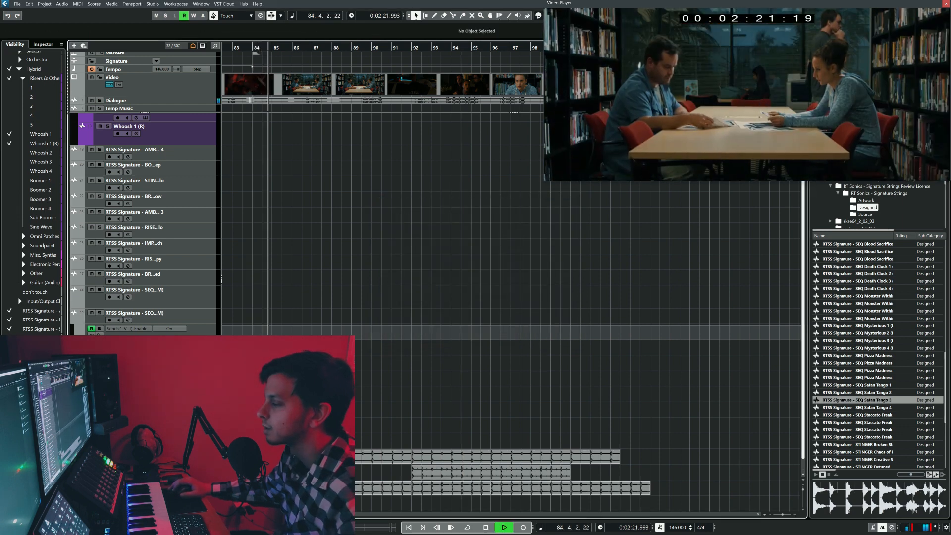
{"action": "key", "text": "space"}
Time-stretch the Satan Tango 3 loop to eight bars, ending at 92.1.1, and restore normal sizing.
{"action": "left_click", "coordinate": [307, 503]}
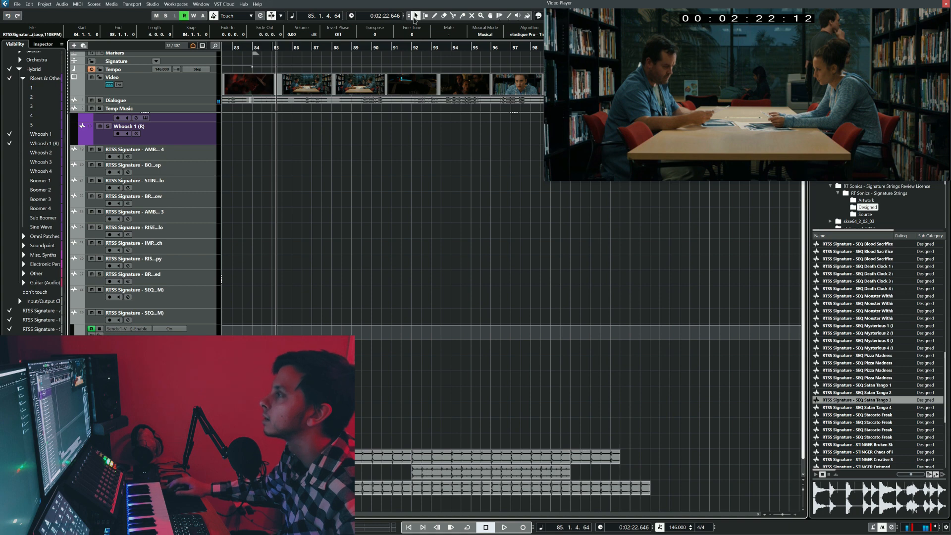
{"action": "left_click", "coordinate": [415, 17]}
{"action": "left_click", "coordinate": [459, 42]}
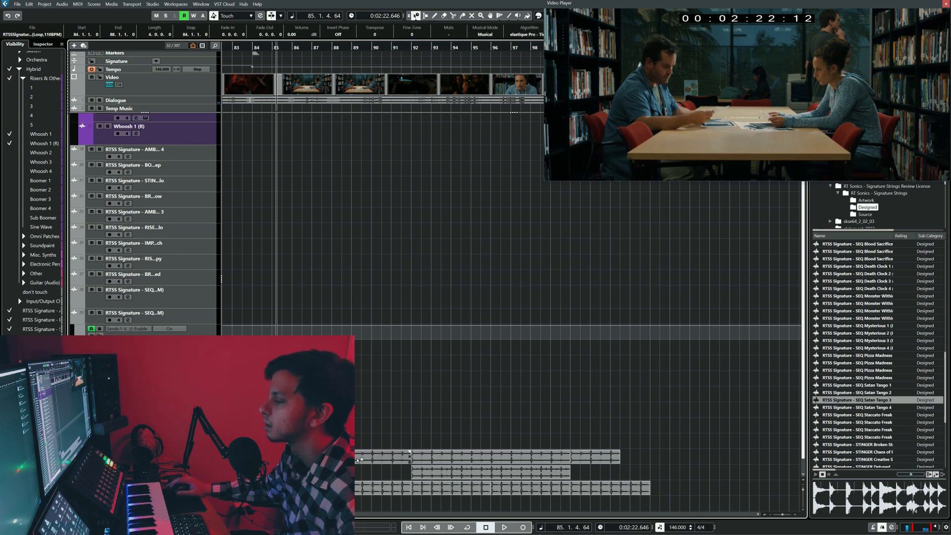
{"action": "left_click_drag", "start_coordinate": [336, 506], "coordinate": [413, 507]}
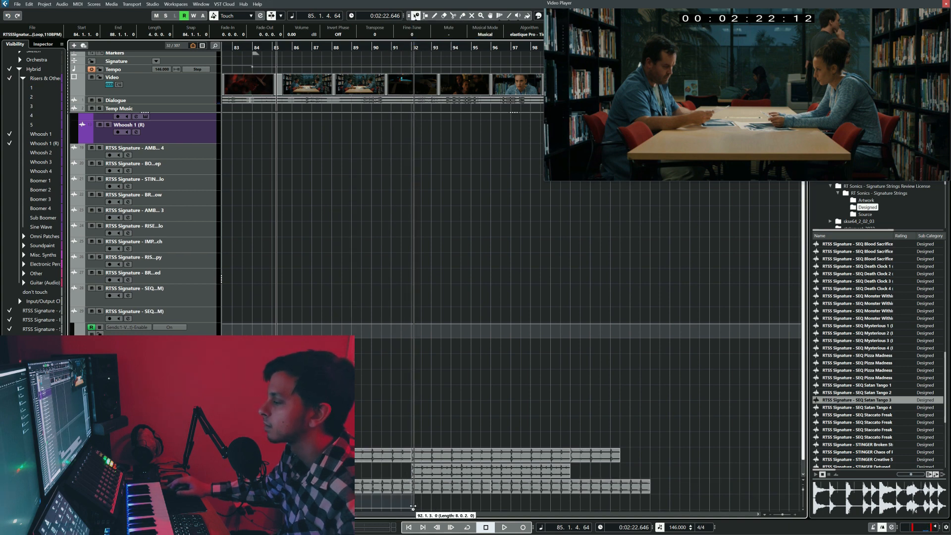
{"action": "left_click", "coordinate": [415, 16]}
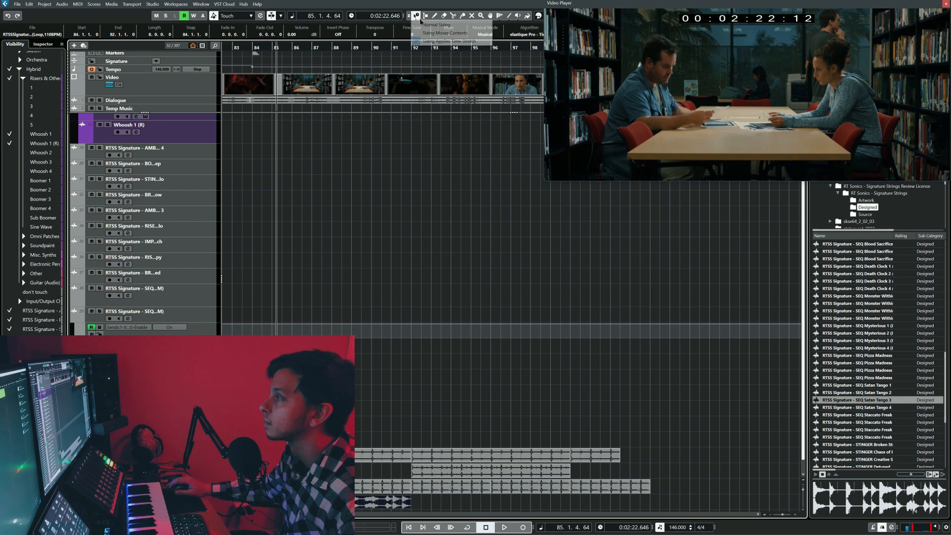
{"action": "left_click", "coordinate": [422, 24]}
Play the layered loops from bar 84 and lower the Satan Tango 3 event's volume to -4.52 dB.
{"action": "left_click", "coordinate": [252, 45]}
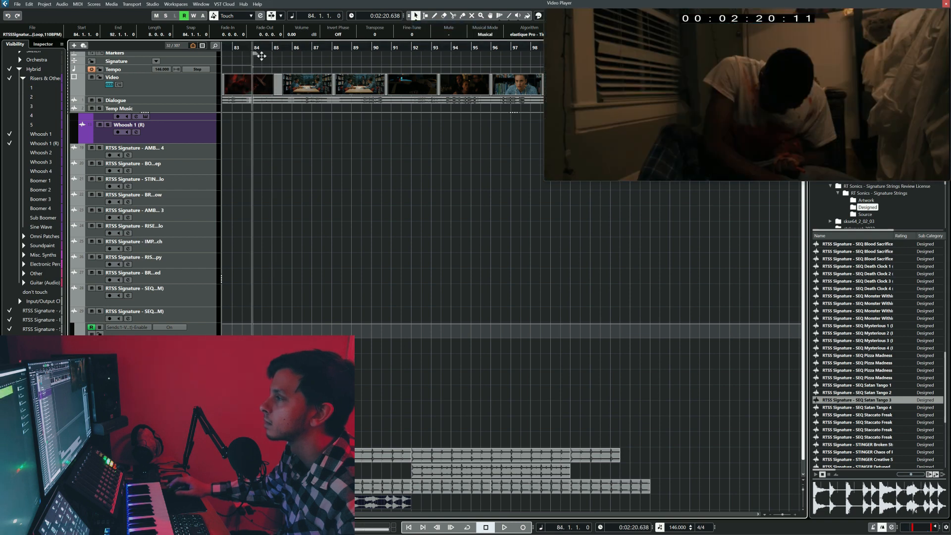
{"action": "key", "text": "space"}
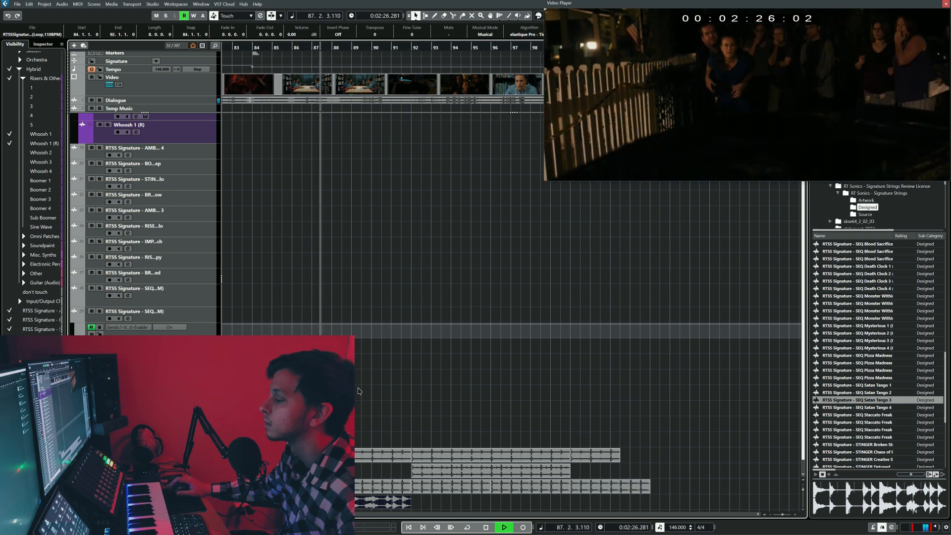
{"action": "left_click_drag", "start_coordinate": [332, 497], "coordinate": [332, 500]}
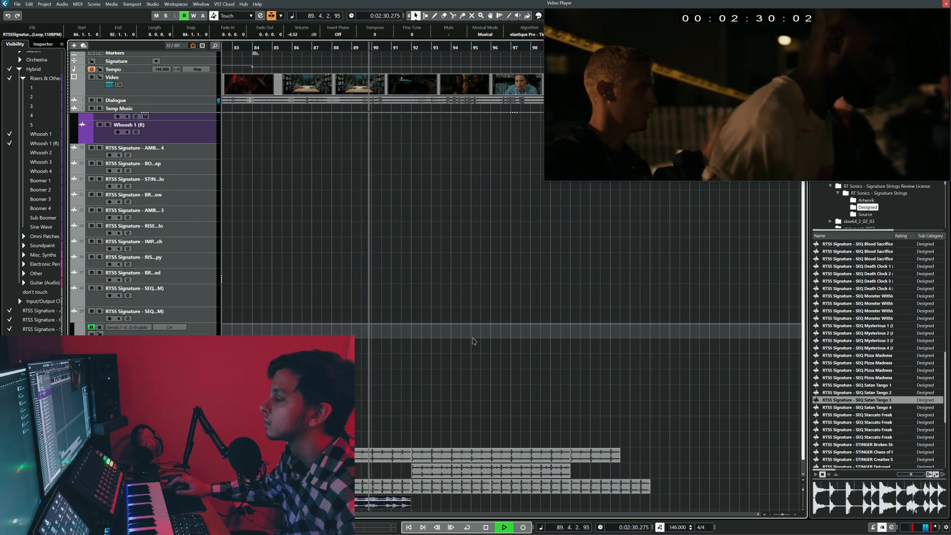
Duplicate the eight-bar Satan Tango 3 loop twice in succession to fill bars 92 to 108.
{"action": "key", "text": "ctrl+d"}
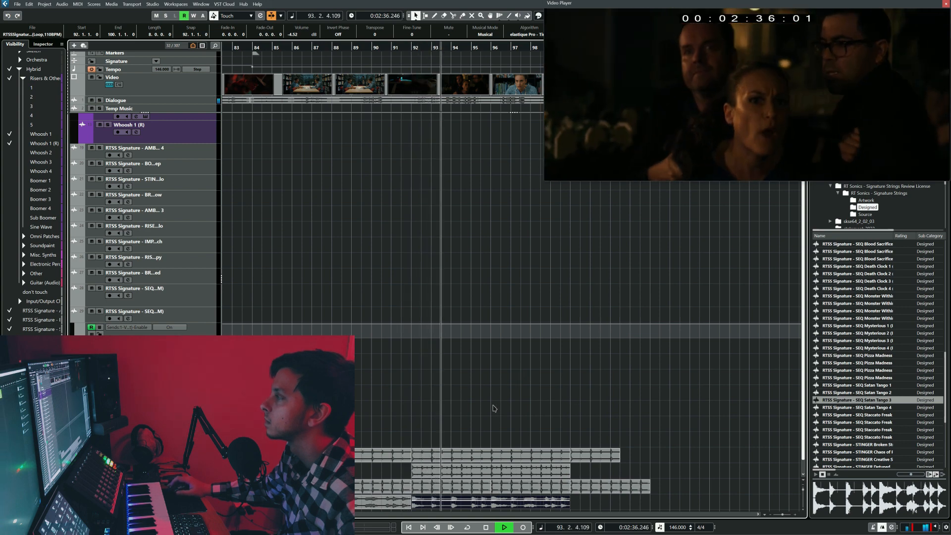
{"action": "scroll", "coordinate": [495, 406], "scroll_direction": "down", "scroll_amount": 1}
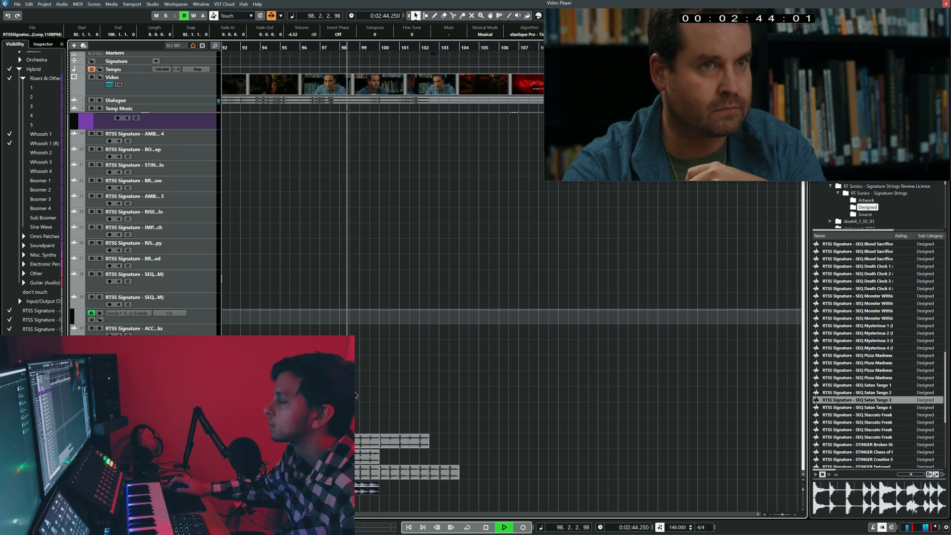
{"action": "key", "text": "ctrl+d"}
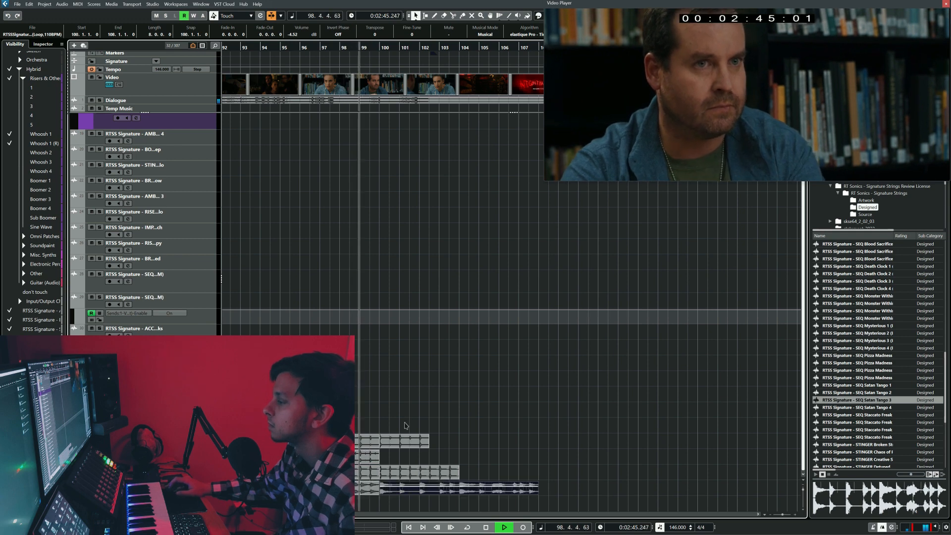
Duplicate the second Pizza Madness loop from bar 100, split the copy at 104.1.1 and delete the part after the split.
{"action": "left_click", "coordinate": [369, 457]}
{"action": "key", "text": "ctrl+d"}
{"action": "left_click", "coordinate": [460, 458], "text": "alt"}
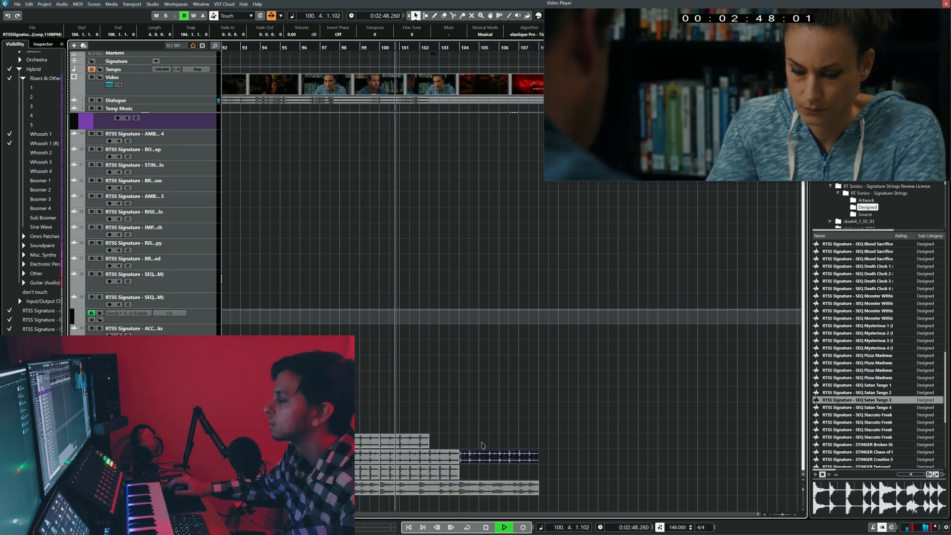
{"action": "key", "text": "Delete"}
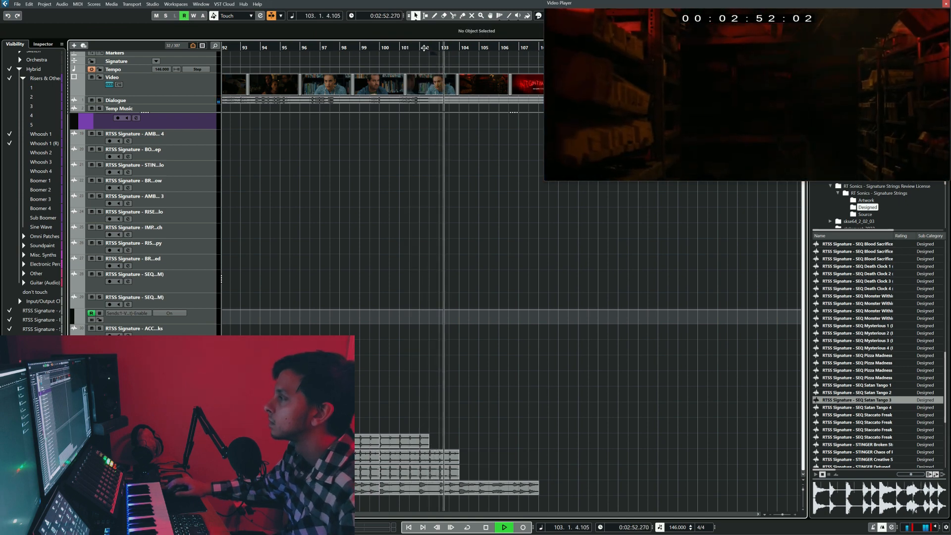
Stop playback, split all the layered sequence loops at 102.2.1 and delete everything after the cut.
{"action": "key", "text": "space"}
{"action": "scroll", "coordinate": [441, 274], "scroll_direction": "up", "scroll_amount": 3}
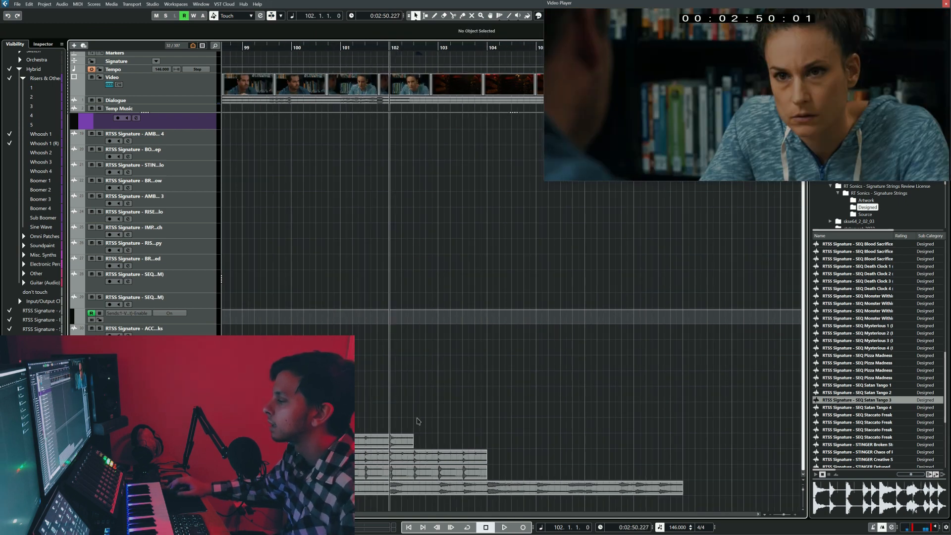
{"action": "left_click_drag", "start_coordinate": [398, 417], "coordinate": [503, 487]}
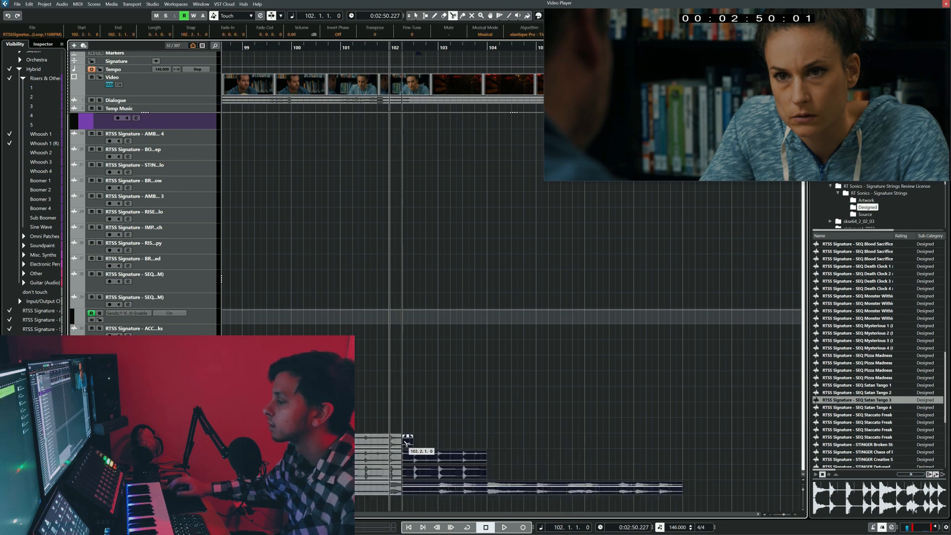
{"action": "key", "text": "Delete"}
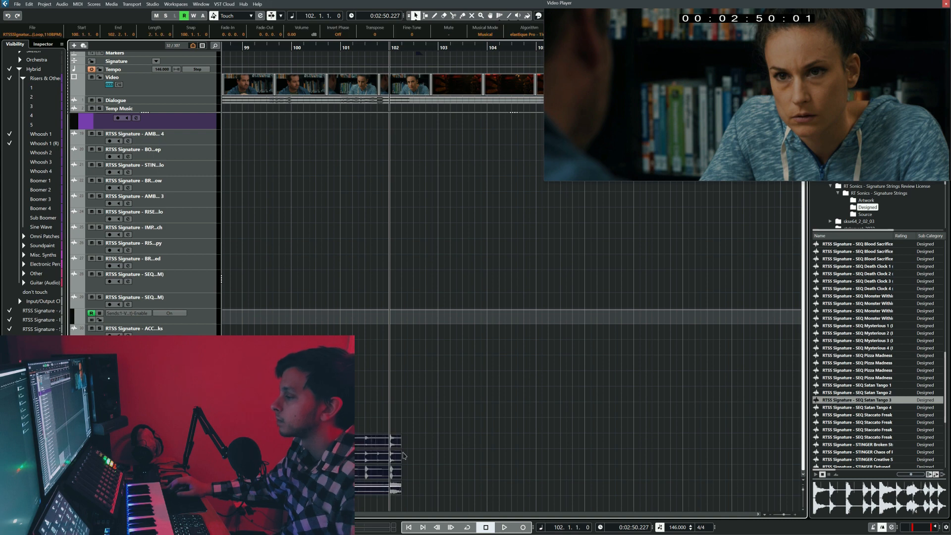
Play the trimmed ending of the sequence loops from bar 102 to about bar 103.
{"action": "left_click", "coordinate": [518, 410]}
{"action": "key", "text": "space"}
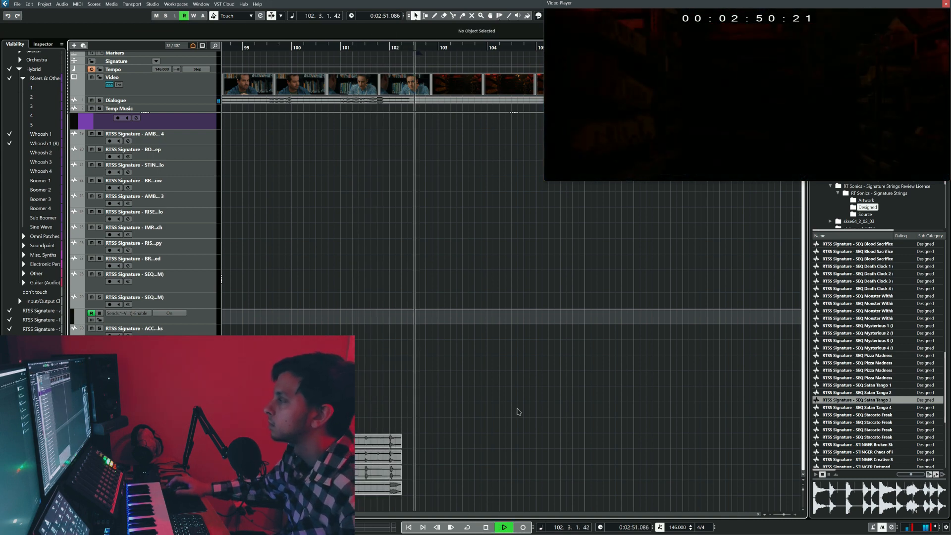
{"action": "scroll", "coordinate": [474, 346], "scroll_direction": "left", "scroll_amount": 3}
{"action": "key", "text": "space"}
{"action": "scroll", "coordinate": [474, 346], "scroll_direction": "left", "scroll_amount": 8}
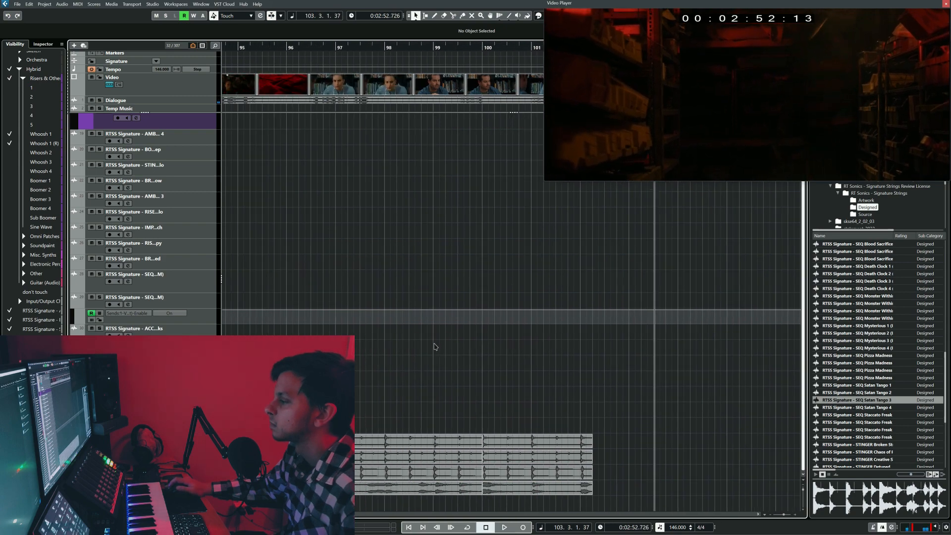
Audition the four SEQ Staccato Freak loops in the Designed sample folder.
{"action": "scroll", "coordinate": [886, 415], "scroll_direction": "down", "scroll_amount": 4}
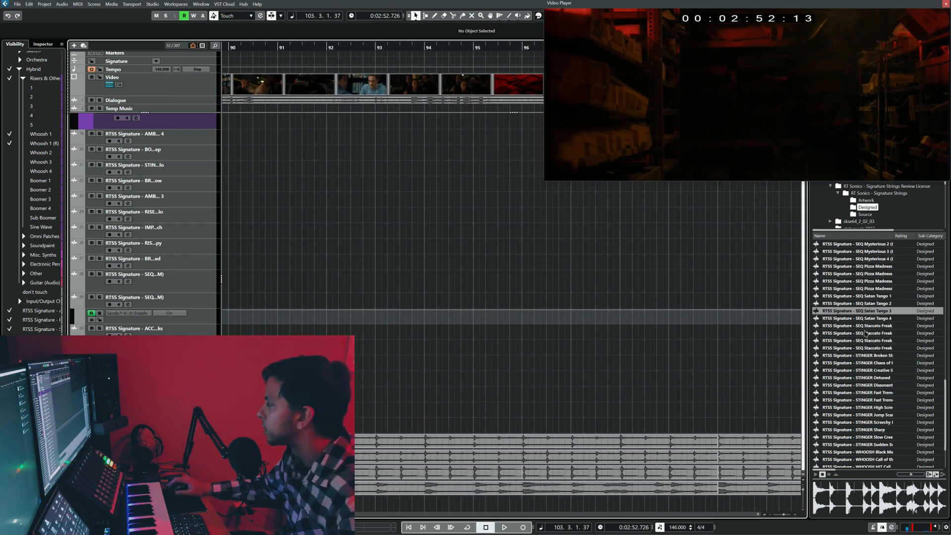
{"action": "left_click", "coordinate": [886, 326]}
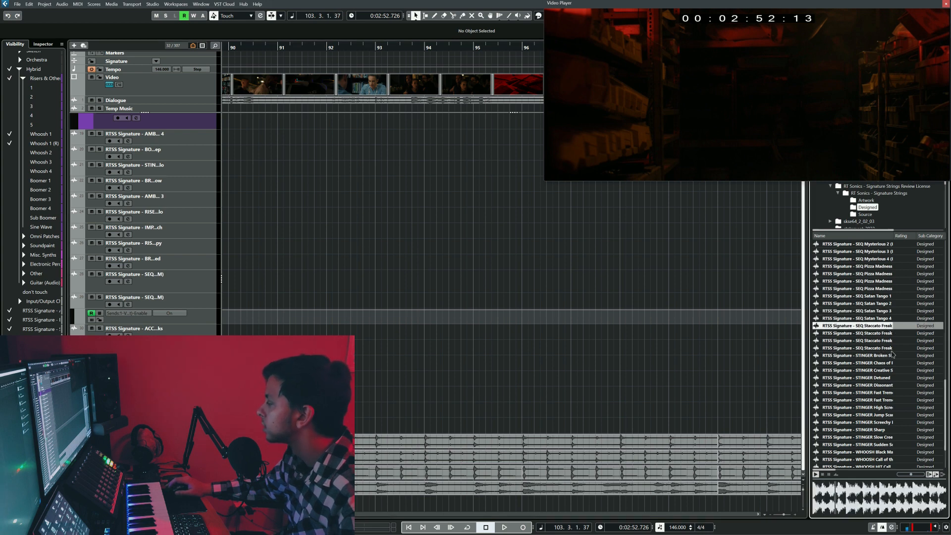
{"action": "left_click", "coordinate": [889, 333]}
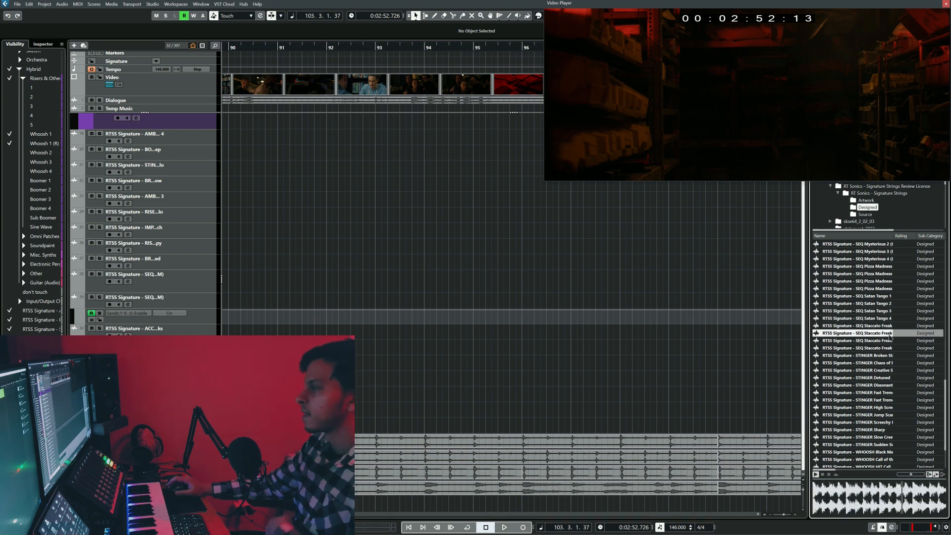
{"action": "left_click", "coordinate": [889, 341]}
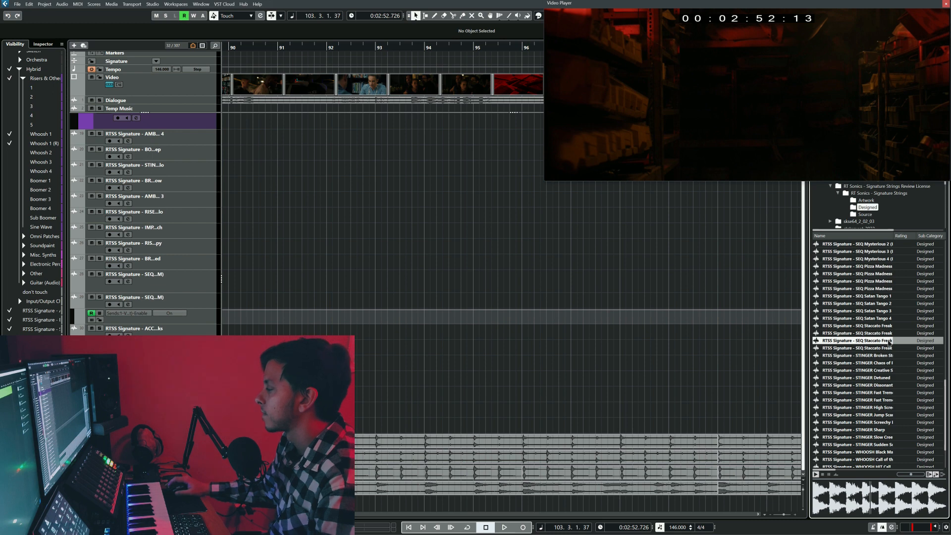
{"action": "left_click", "coordinate": [886, 348]}
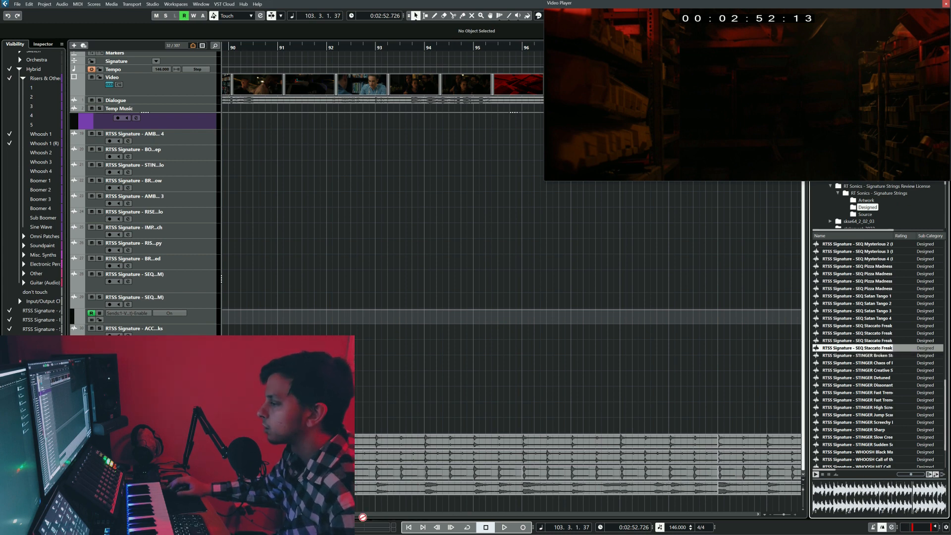
Import the SEQ Staccato Freak 4 loop onto a new track at bar 92 and play it with the other layers.
{"action": "left_click_drag", "start_coordinate": [886, 348], "coordinate": [587, 426]}
{"action": "left_click", "coordinate": [537, 335]}
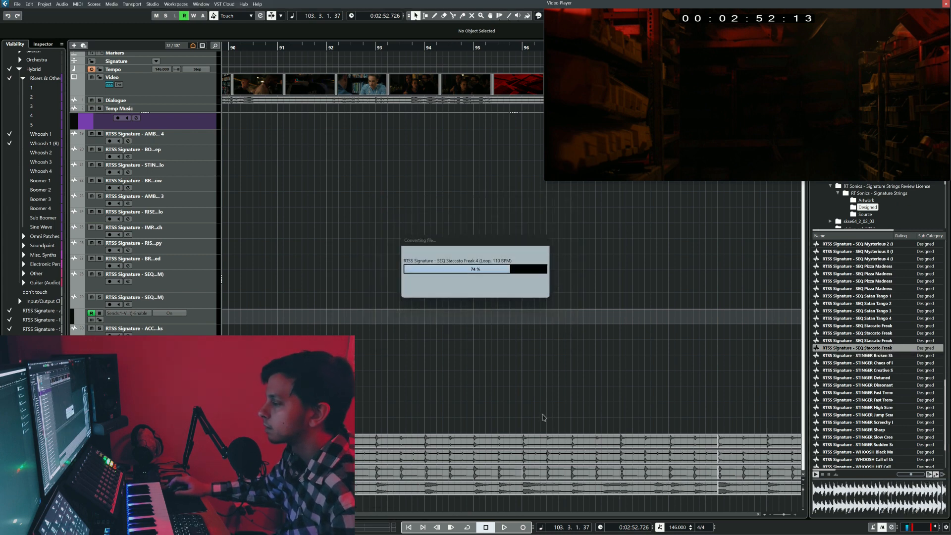
{"action": "left_click", "coordinate": [326, 322]}
{"action": "key", "text": "space"}
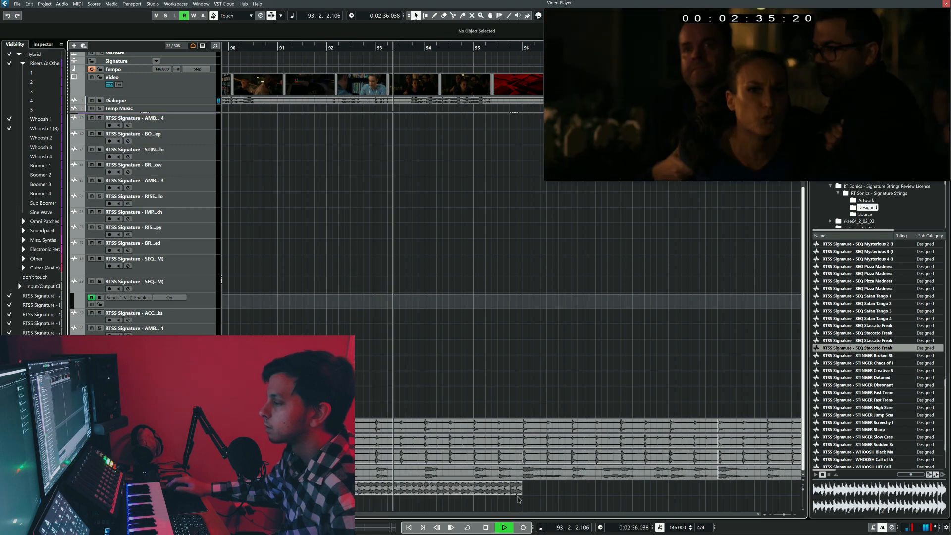
Duplicate the four-bar Staccato Freak 4 loop twice in succession to fill bars 96 to 104.
{"action": "scroll", "coordinate": [518, 500], "scroll_direction": "down", "scroll_amount": 3}
{"action": "scroll", "coordinate": [518, 499], "scroll_direction": "right", "scroll_amount": 2}
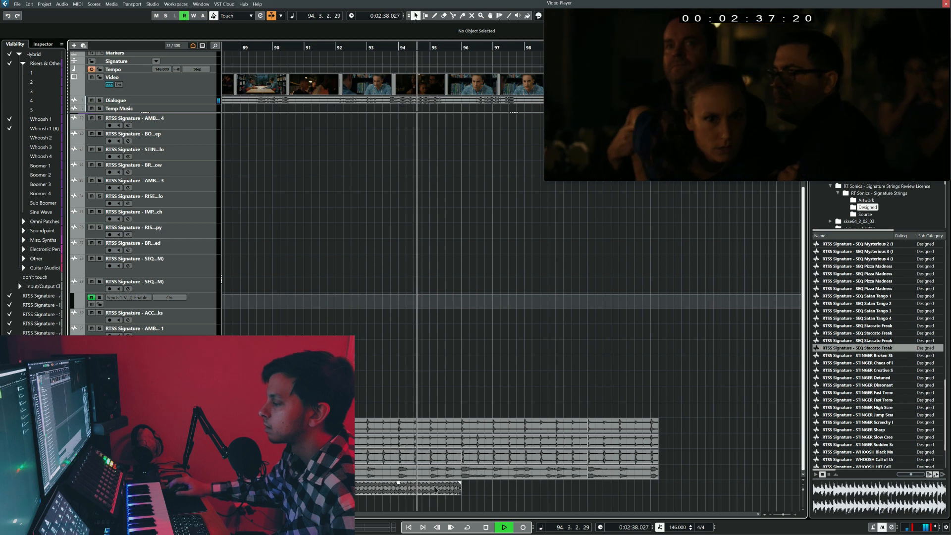
{"action": "left_click", "coordinate": [398, 485]}
{"action": "key", "text": "ctrl+d"}
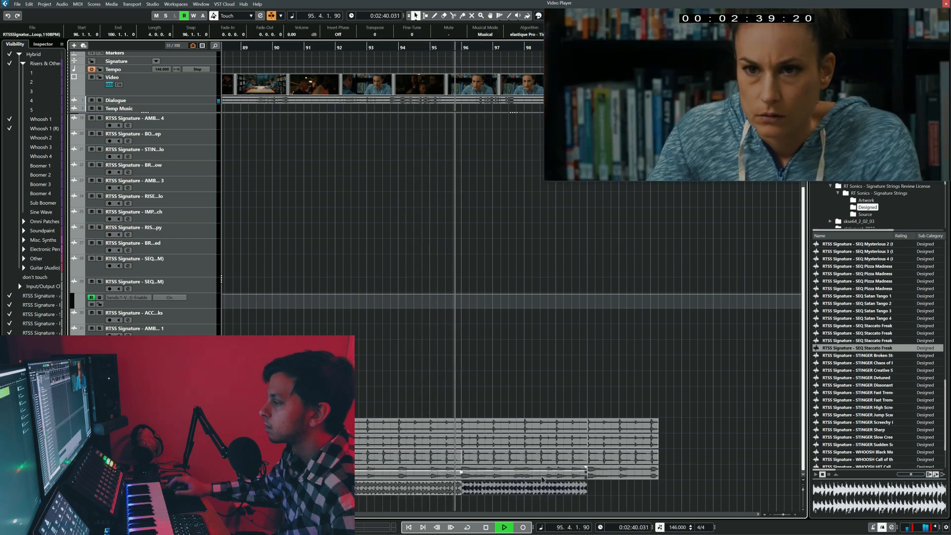
{"action": "key", "text": "ctrl+d"}
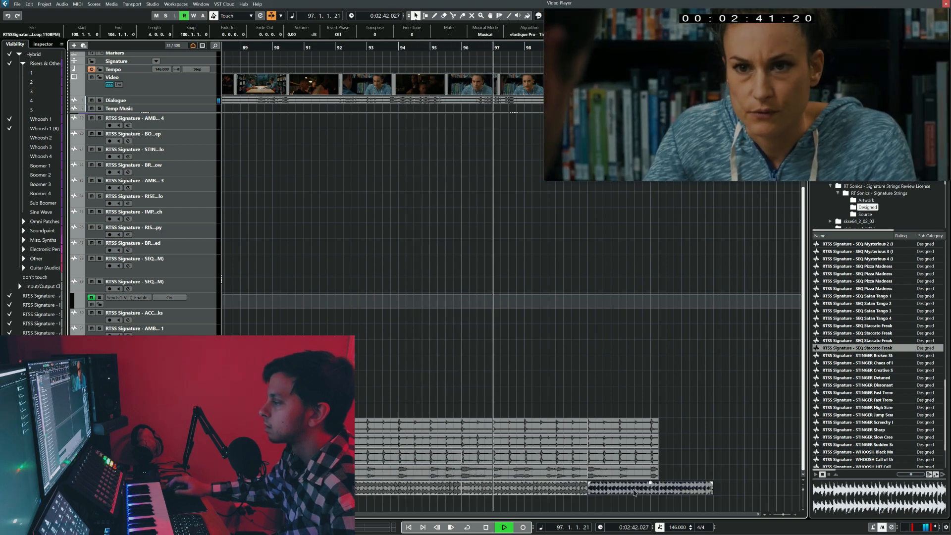
Split the last Staccato Freak 4 copy at 102.2.1 and delete the part after the split.
{"action": "key", "text": "3"}
{"action": "left_click", "coordinate": [660, 490]}
{"action": "key", "text": "1"}
{"action": "left_click", "coordinate": [679, 489]}
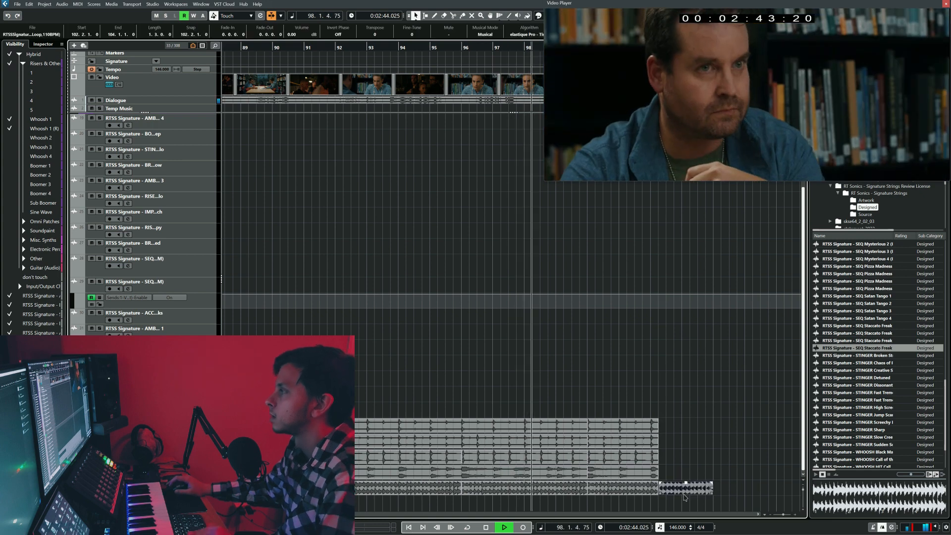
{"action": "key", "text": "Delete"}
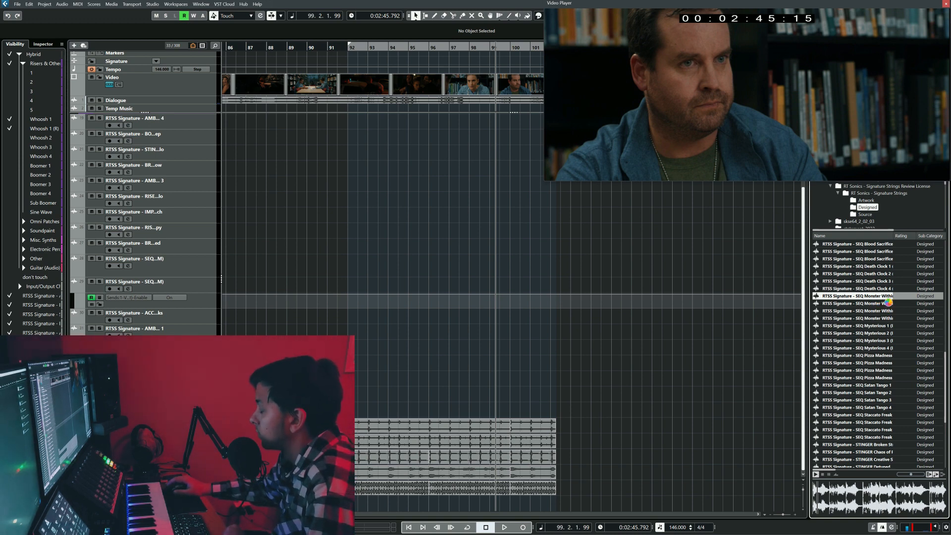
Audition the SEQ Monster Within and SEQ Blood Sacrifice loops in the Designed sample folder.
{"action": "left_click", "coordinate": [889, 304]}
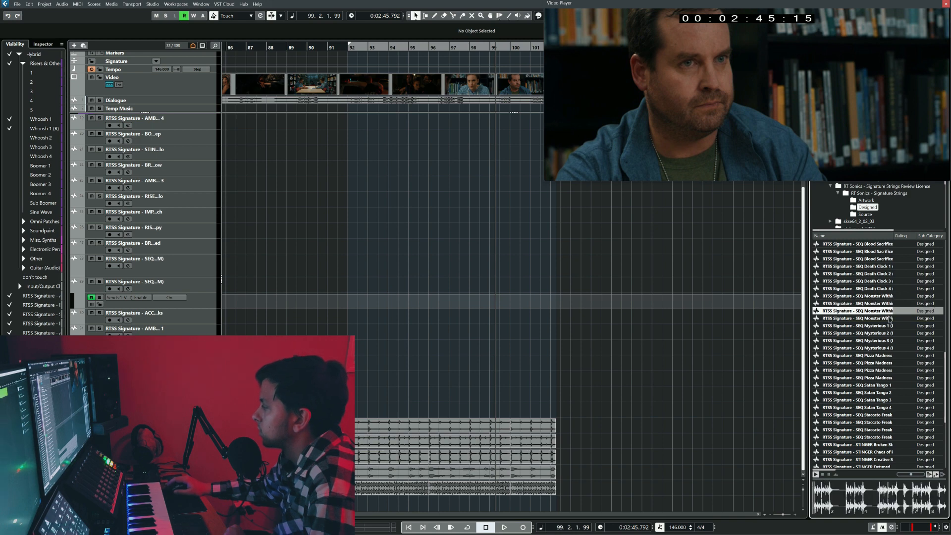
{"action": "scroll", "coordinate": [888, 318], "scroll_direction": "up", "scroll_amount": 6}
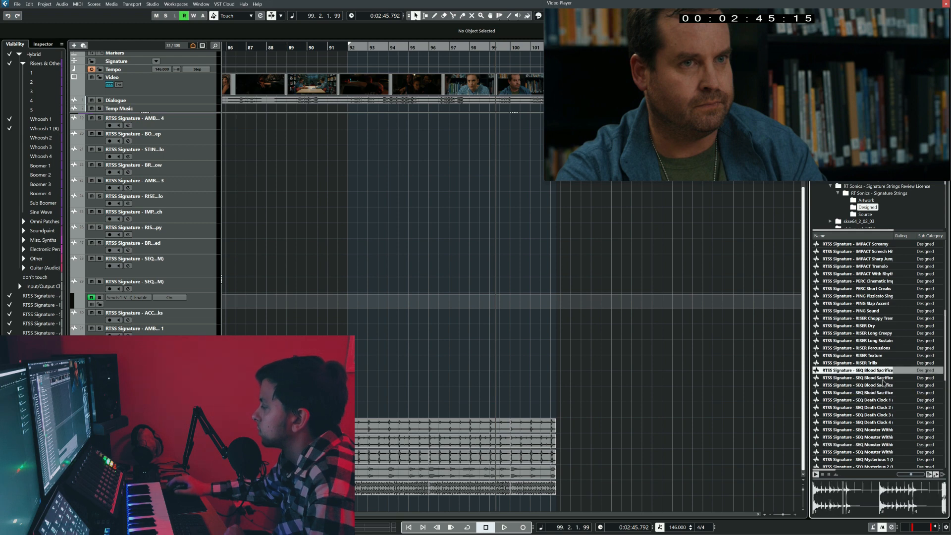
{"action": "left_click", "coordinate": [884, 379]}
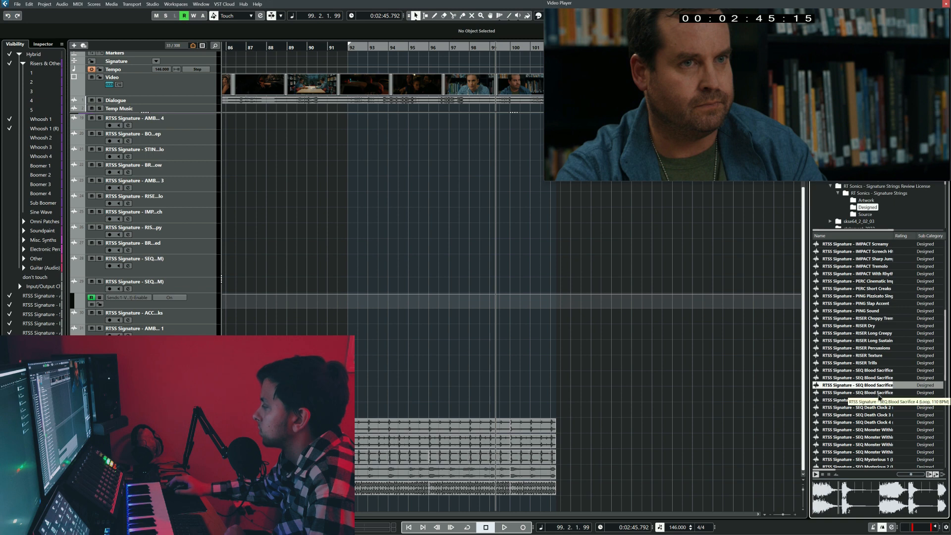
{"action": "left_click", "coordinate": [879, 393]}
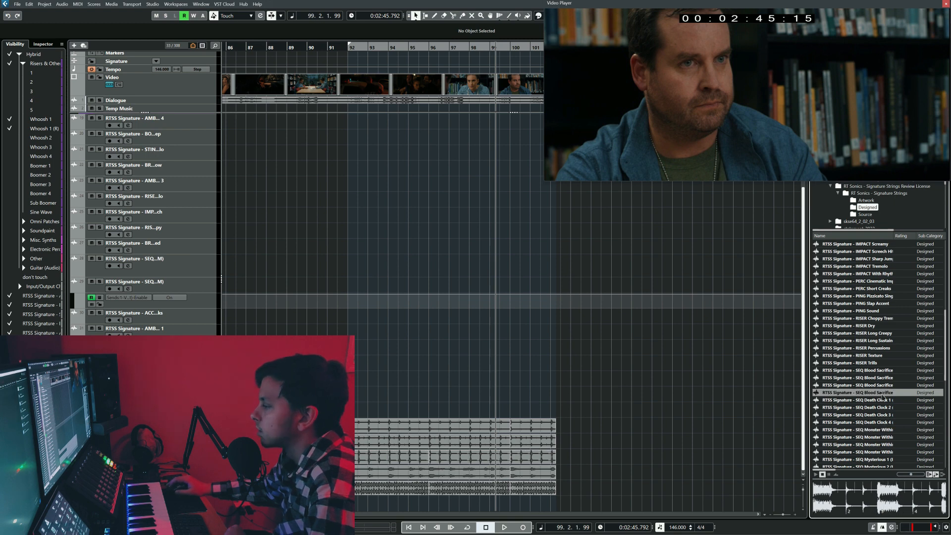
Import the SEQ Blood Sacrifice 4 loop at bar 92, converting its sample rate to 48 kHz, and listen to it soloed.
{"action": "left_click_drag", "start_coordinate": [352, 501], "coordinate": [353, 501]}
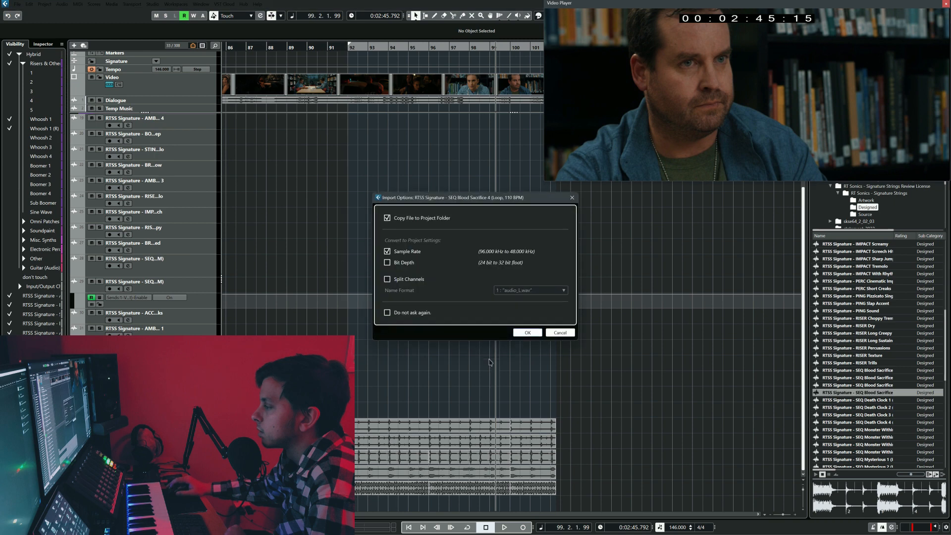
{"action": "left_click", "coordinate": [526, 332]}
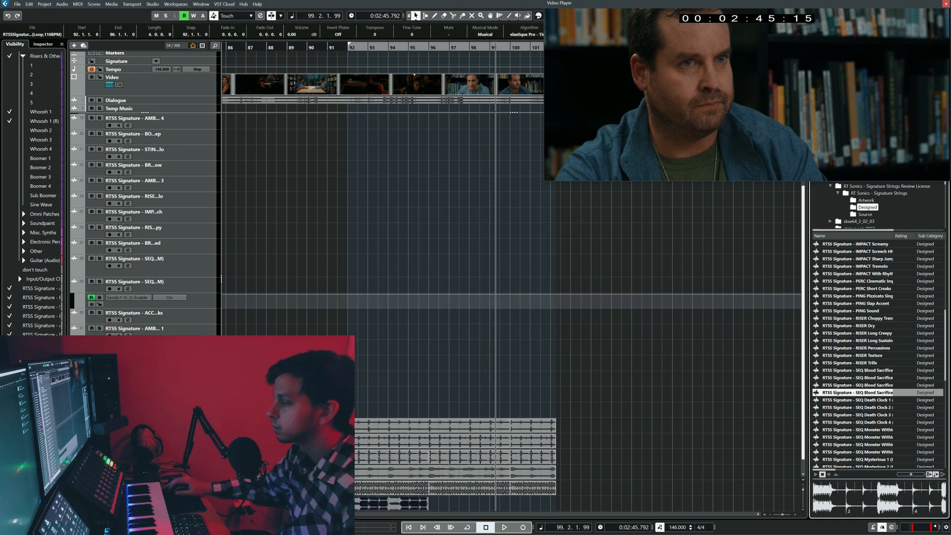
{"action": "key", "text": "space"}
{"action": "key", "text": "s"}
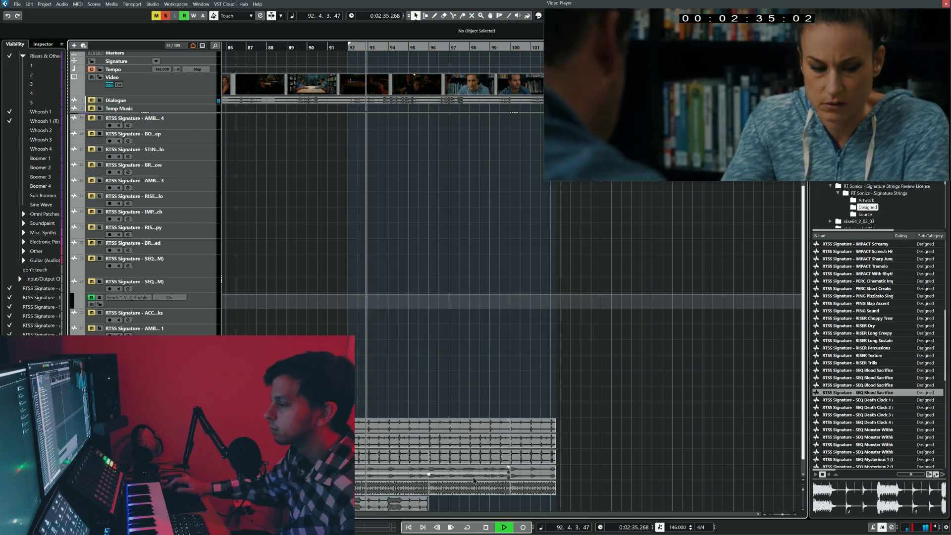
{"action": "scroll", "coordinate": [450, 483], "scroll_direction": "up", "scroll_amount": 1}
{"action": "key", "text": "space"}
Time-stretch the Blood Sacrifice 4 loop to eight bars, ending at bar 100, and play it unsoloed with the other layers.
{"action": "scroll", "coordinate": [414, 493], "scroll_direction": "down", "scroll_amount": 1}
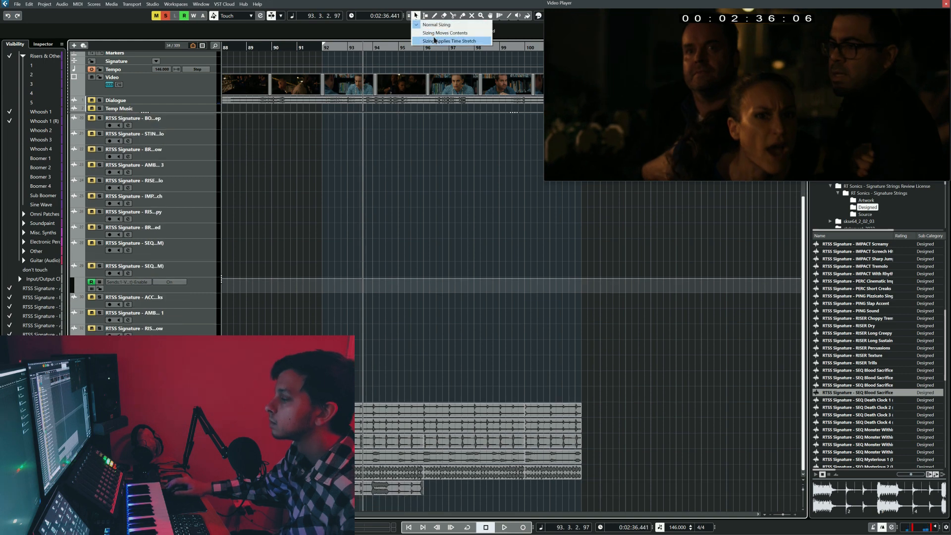
{"action": "left_click", "coordinate": [434, 40]}
{"action": "left_click_drag", "start_coordinate": [422, 492], "coordinate": [525, 494]}
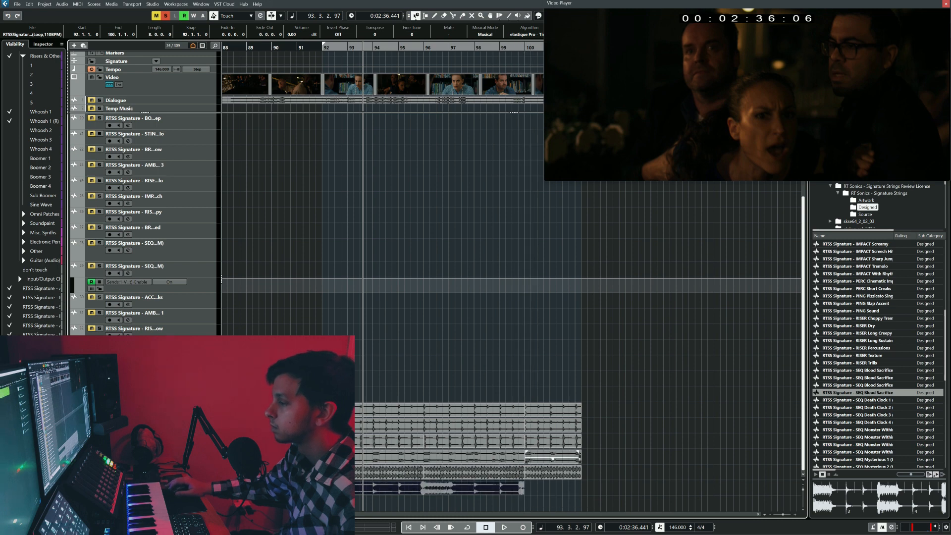
{"action": "left_click", "coordinate": [320, 488]}
{"action": "key", "text": "space"}
{"action": "left_click", "coordinate": [99, 485]}
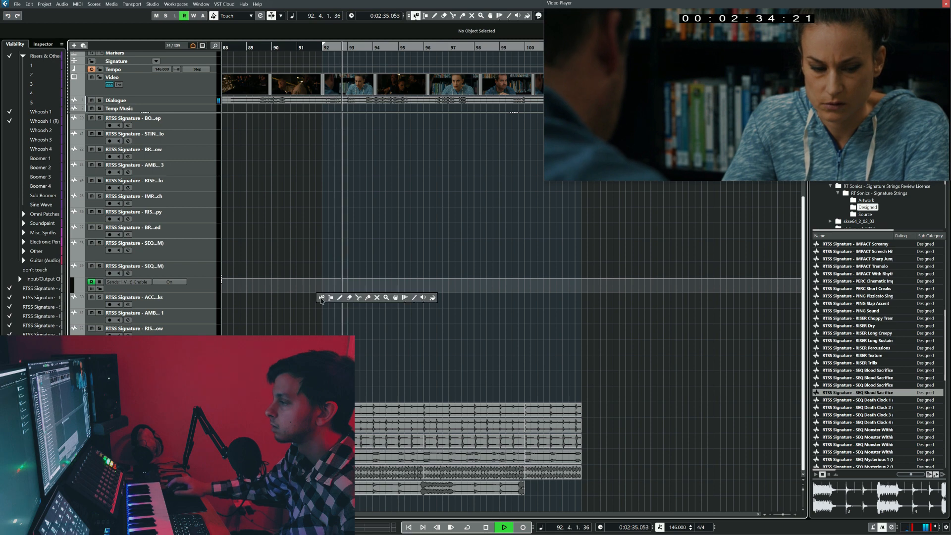
Restore normal sizing for the selection tool and lower the Blood Sacrifice 4 loop's volume to about -3.41 dB.
{"action": "left_click", "coordinate": [416, 16]}
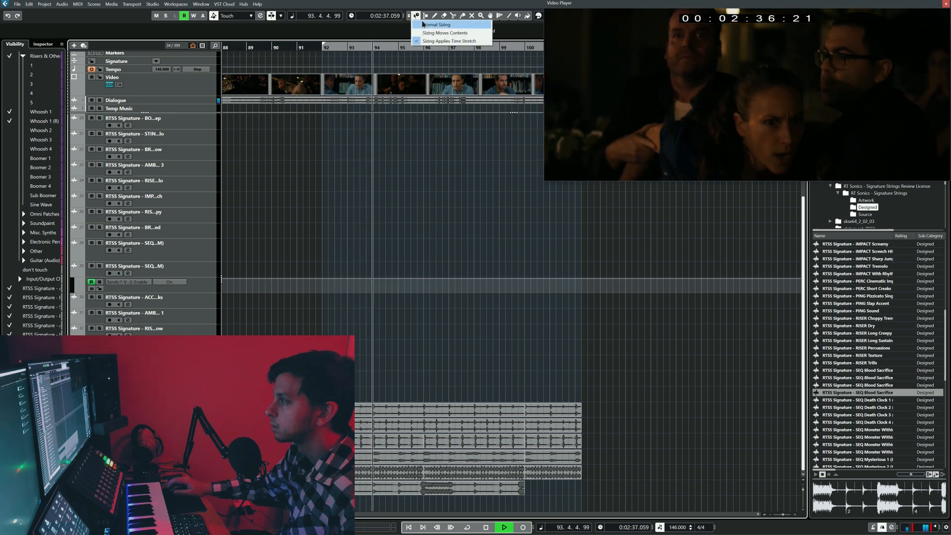
{"action": "left_click", "coordinate": [435, 24]}
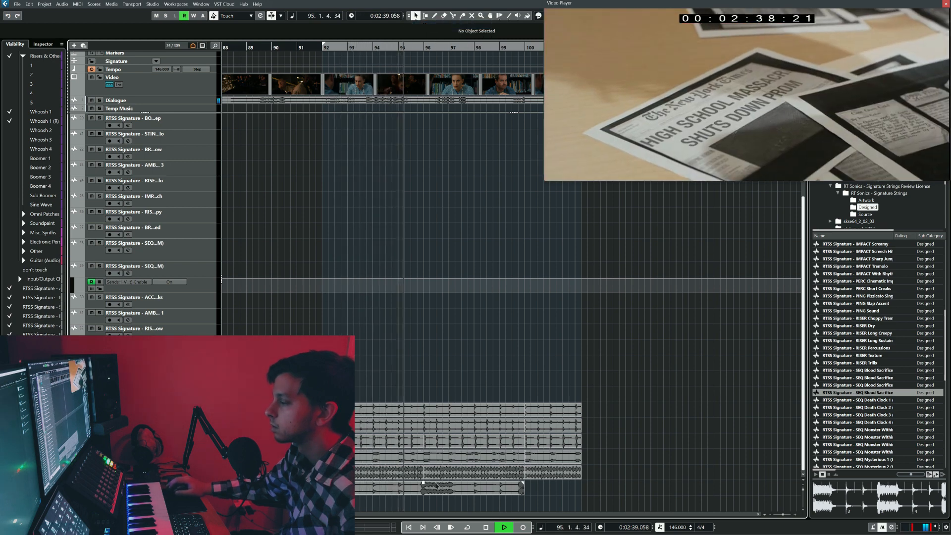
{"action": "left_click_drag", "start_coordinate": [423, 484], "coordinate": [424, 488]}
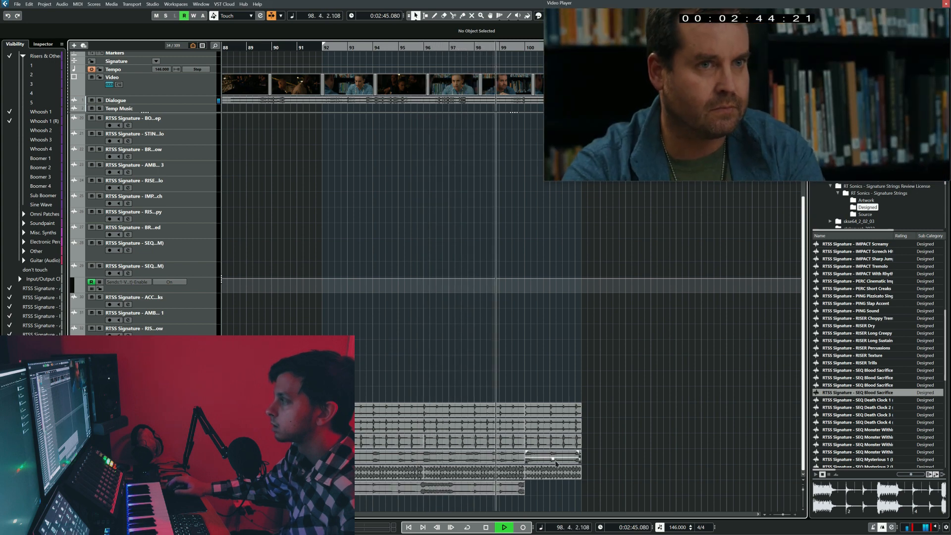
Duplicate the Blood Sacrifice 4 loop to bar 100, delete the copy's part beyond the other loops' ends, and stop playback.
{"action": "left_click", "coordinate": [485, 491]}
{"action": "key", "text": "ctrl+d"}
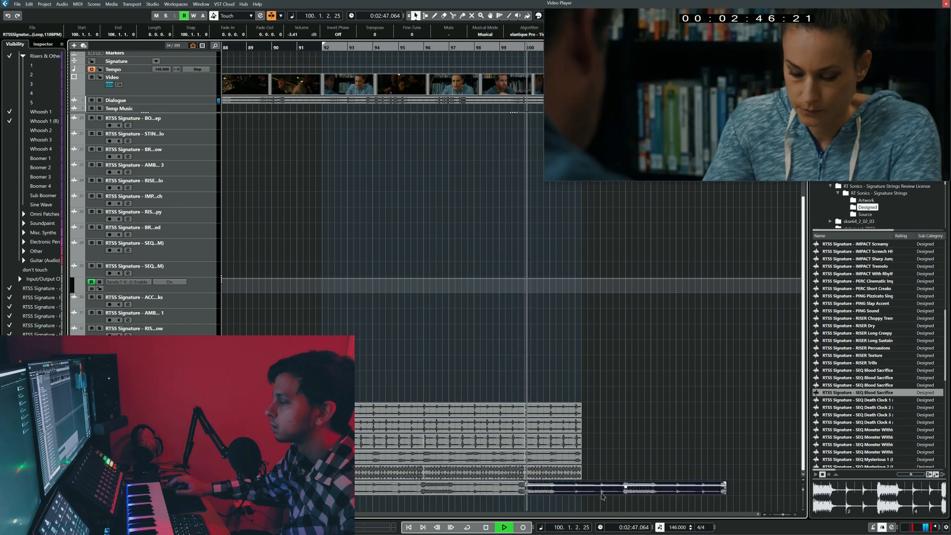
{"action": "left_click_drag", "start_coordinate": [615, 461], "coordinate": [621, 497]}
{"action": "key", "text": "Delete"}
{"action": "key", "text": "space"}
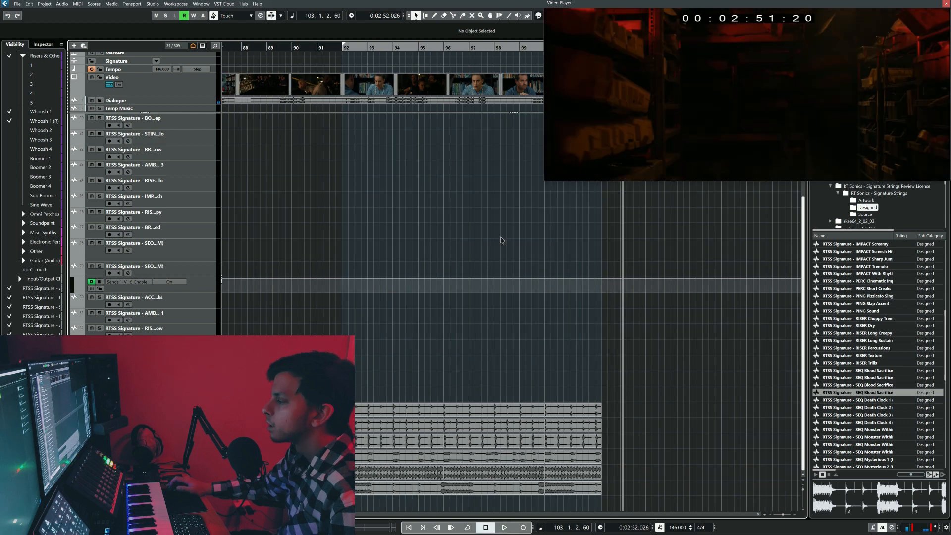
Select the short loop segments from bar 100 to 102.2.1 on all sequence tracks and delete them.
{"action": "scroll", "coordinate": [502, 240], "scroll_direction": "right", "scroll_amount": 1}
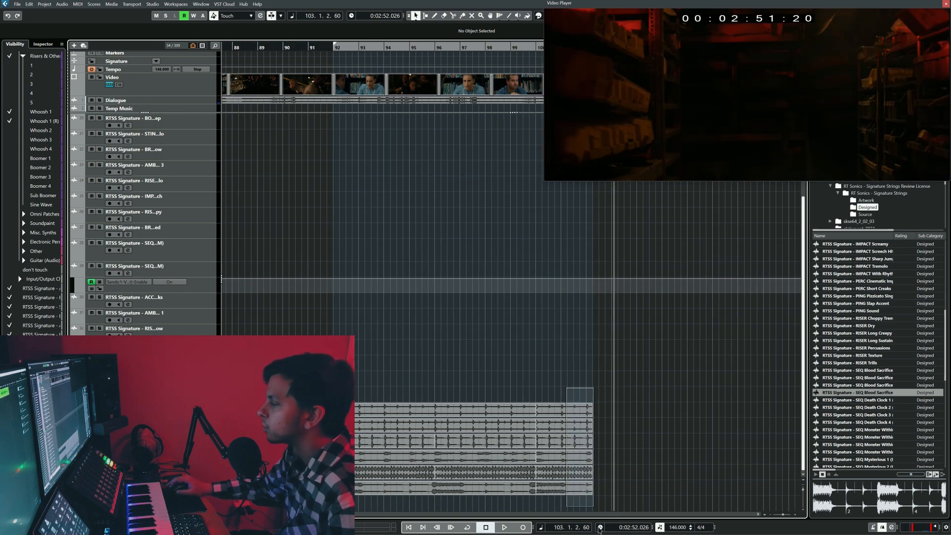
{"action": "left_click_drag", "start_coordinate": [593, 496], "coordinate": [594, 497]}
{"action": "scroll", "coordinate": [630, 421], "scroll_direction": "right", "scroll_amount": 8}
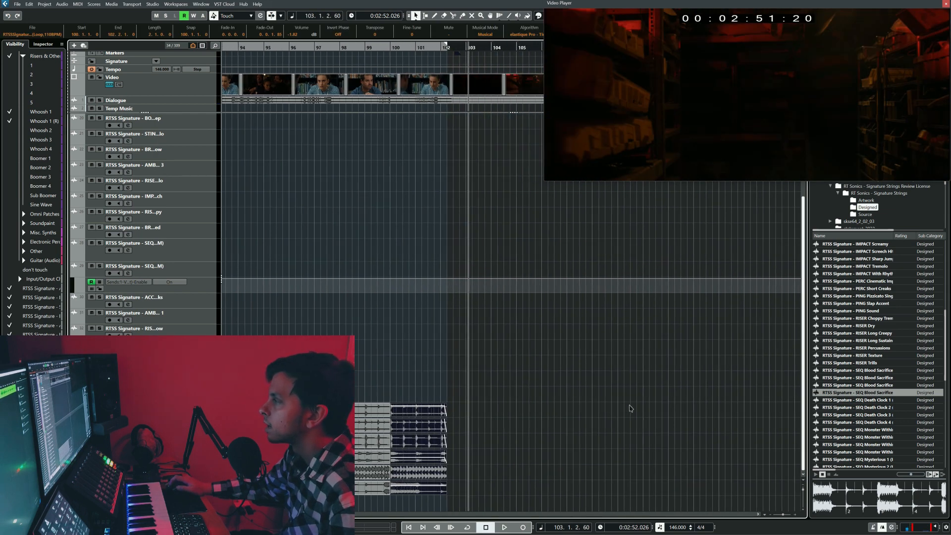
{"action": "scroll", "coordinate": [630, 408], "scroll_direction": "left", "scroll_amount": 2}
{"action": "key", "text": "Delete"}
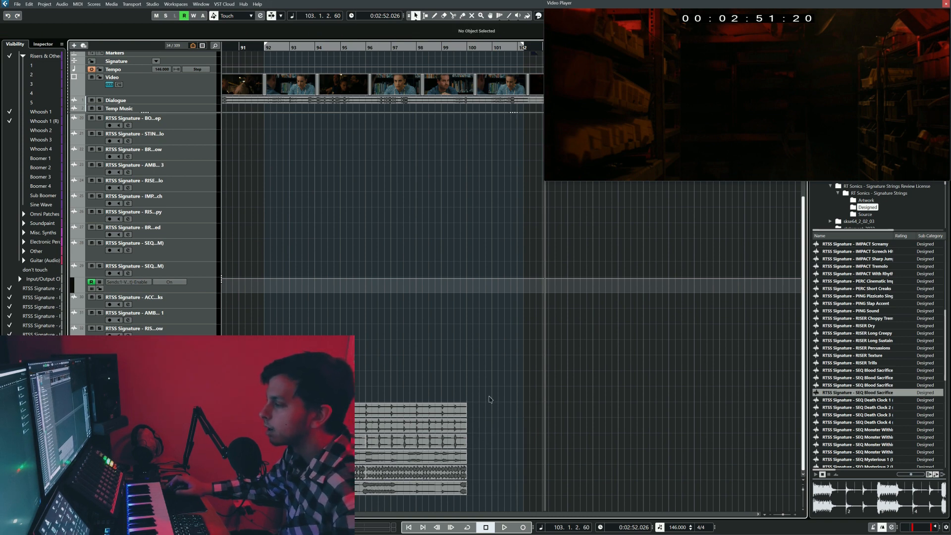
Split the layered sequence loops at bar 96 and duplicate the bar 96 to 100 section twice, filling up to bar 108.
{"action": "scroll", "coordinate": [527, 371], "scroll_direction": "left", "scroll_amount": 2}
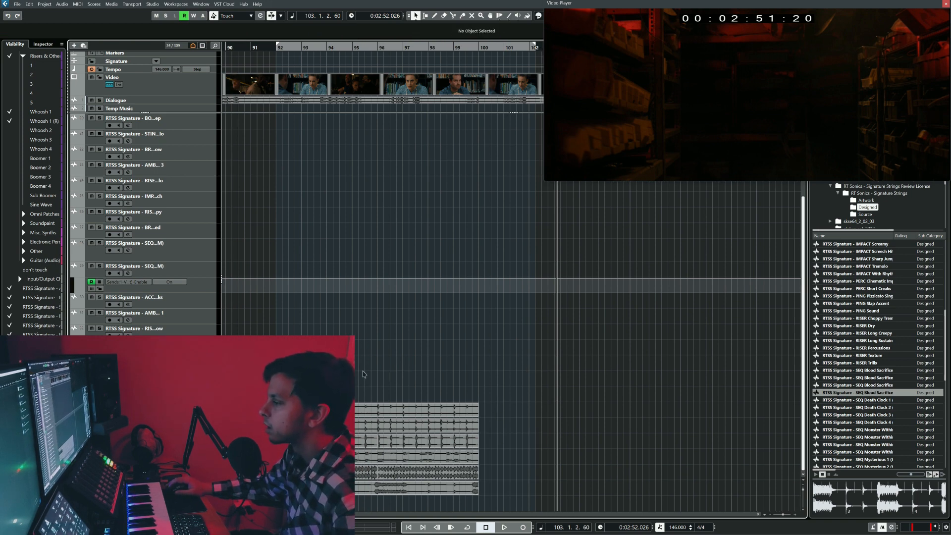
{"action": "left_click_drag", "start_coordinate": [442, 498], "coordinate": [378, 428]}
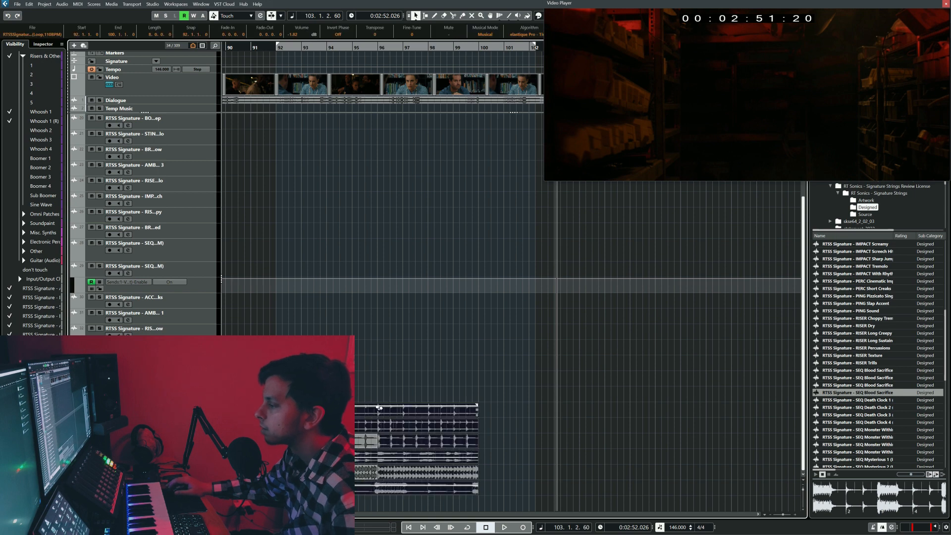
{"action": "left_click", "coordinate": [378, 411]}
{"action": "key", "text": "1"}
{"action": "key", "text": "ctrl+d"}
{"action": "key", "text": "ctrl+d"}
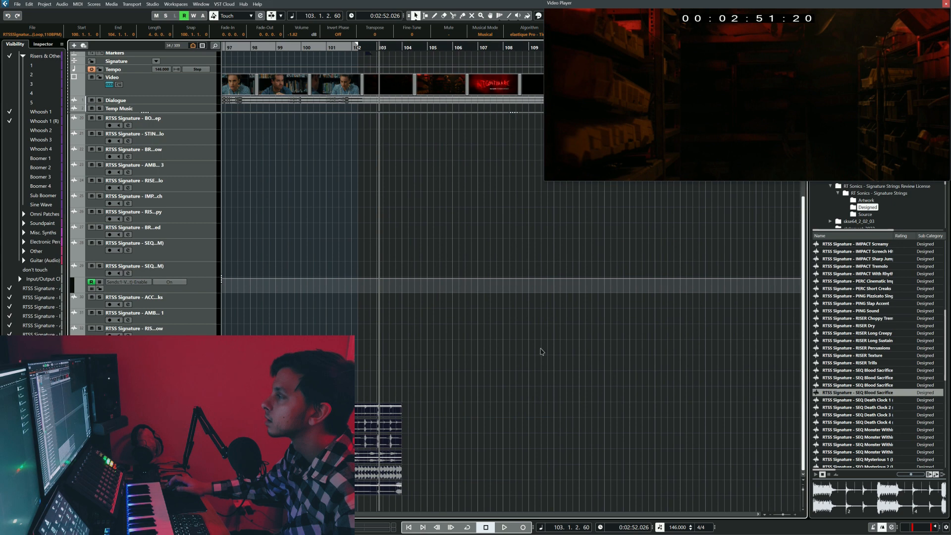
Play the extended sequence loops through bar 102 and into the film's title card.
{"action": "scroll", "coordinate": [491, 345], "scroll_direction": "left", "scroll_amount": 5}
{"action": "left_click", "coordinate": [576, 358]}
{"action": "key", "text": "space"}
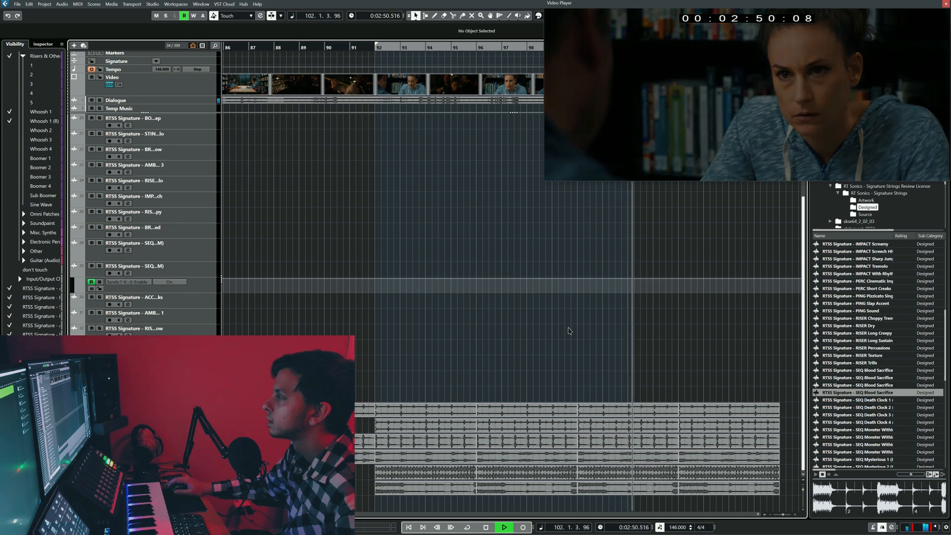
{"action": "scroll", "coordinate": [568, 328], "scroll_direction": "right", "scroll_amount": 2}
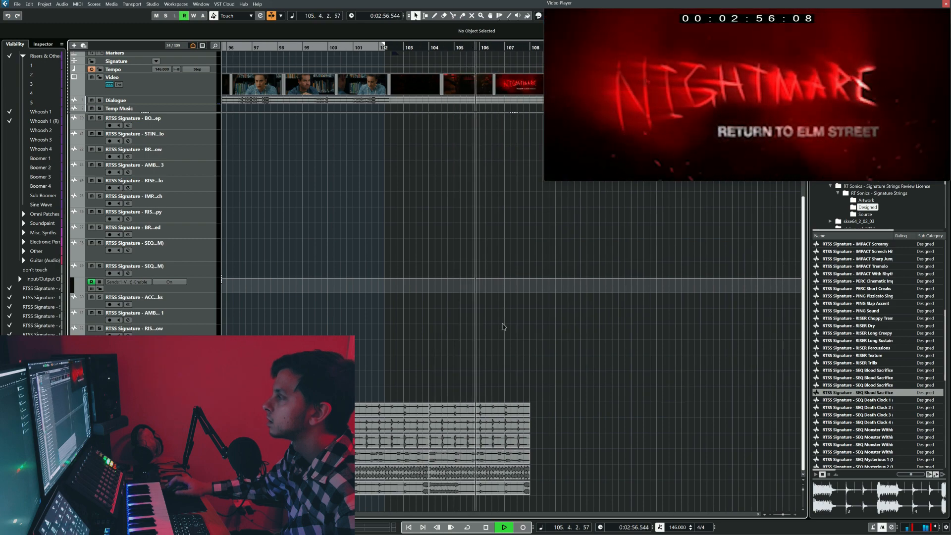
Split all the sequence loops at 105.2.1 on the title card and delete everything after the cut.
{"action": "key", "text": "space"}
{"action": "left_click_drag", "start_coordinate": [440, 48], "coordinate": [376, 49]}
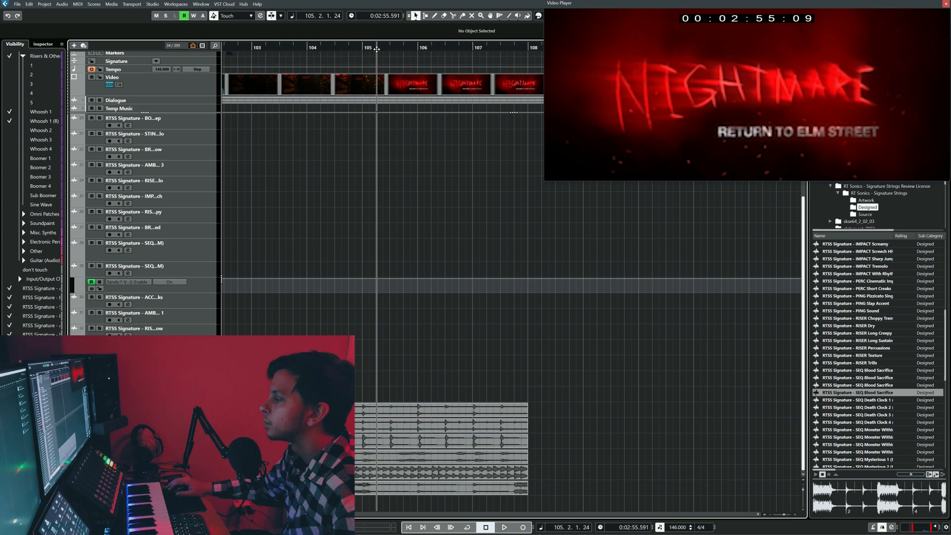
{"action": "left_click_drag", "start_coordinate": [462, 518], "coordinate": [460, 511]}
{"action": "key", "text": "3"}
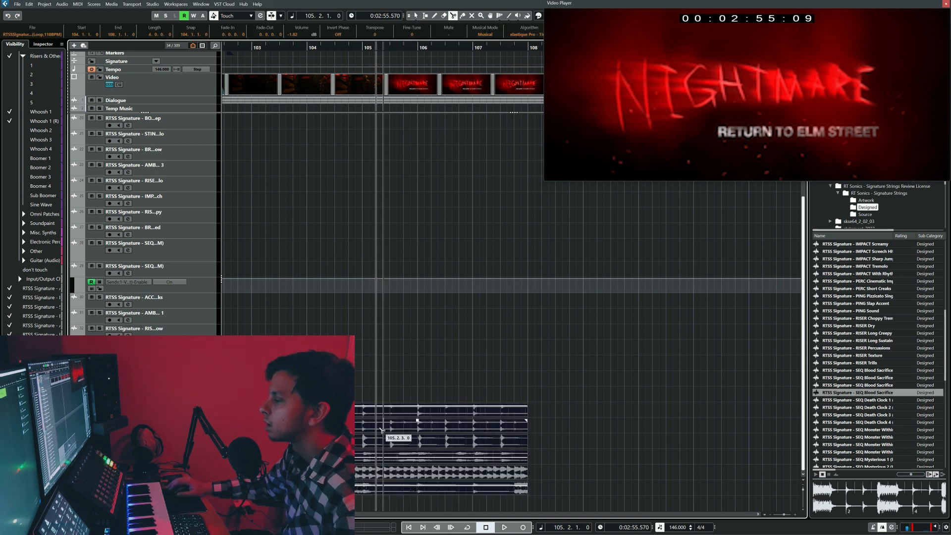
{"action": "key", "text": "1"}
{"action": "left_click_drag", "start_coordinate": [428, 382], "coordinate": [462, 512]}
{"action": "key", "text": "Delete"}
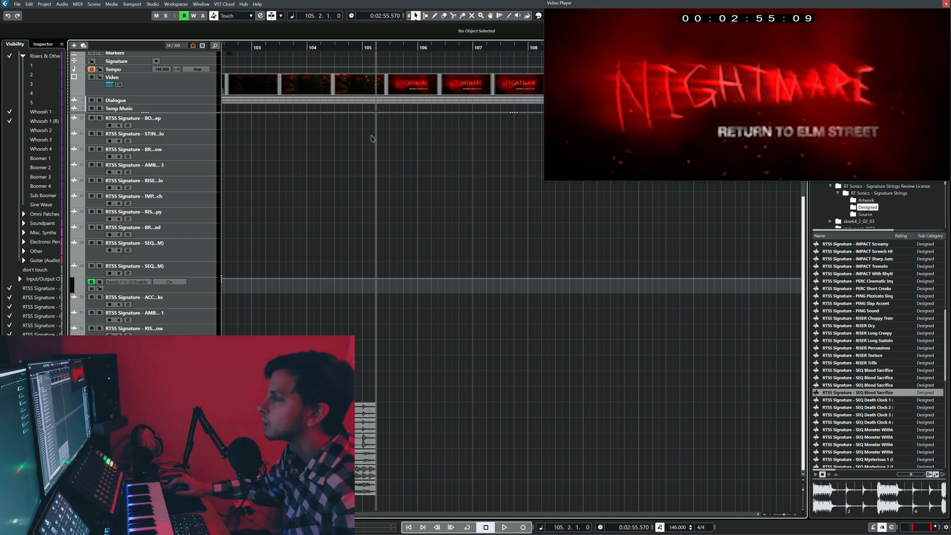
Stagger the sequence loops' ends between about 105.2 and 105.3, with the two lowest loops ending first, and play the ending.
{"action": "scroll", "coordinate": [420, 360], "scroll_direction": "left", "scroll_amount": 3}
{"action": "left_click", "coordinate": [323, 48]}
{"action": "key", "text": "space"}
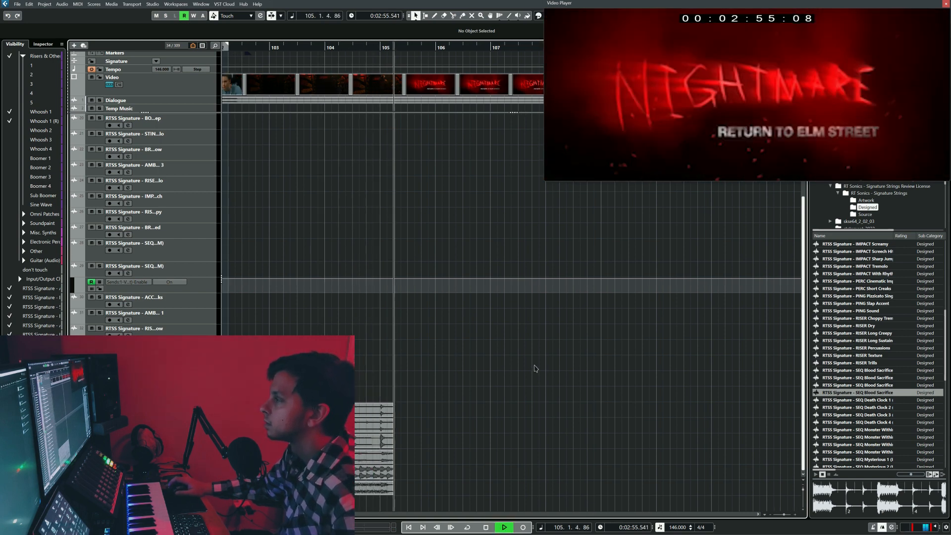
{"action": "key", "text": "1"}
{"action": "left_click", "coordinate": [386, 489]}
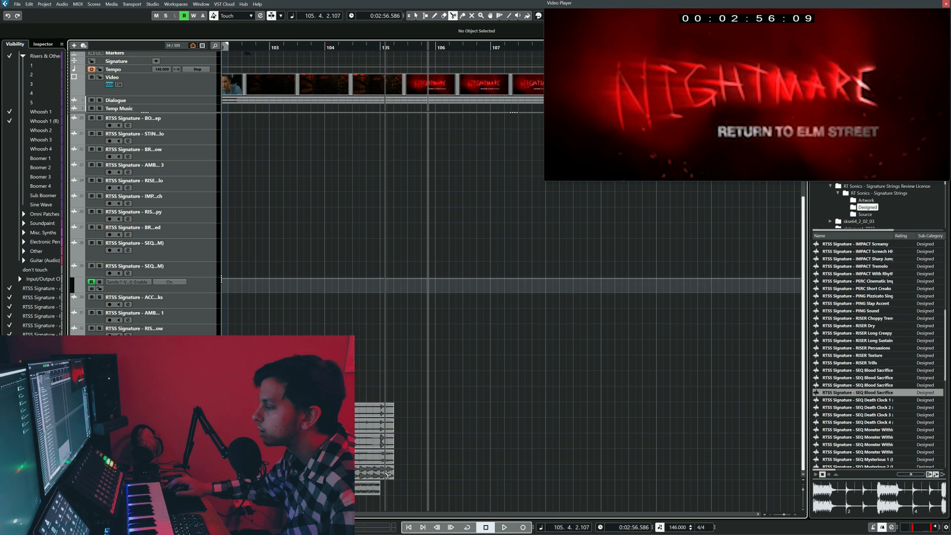
{"action": "key", "text": "space"}
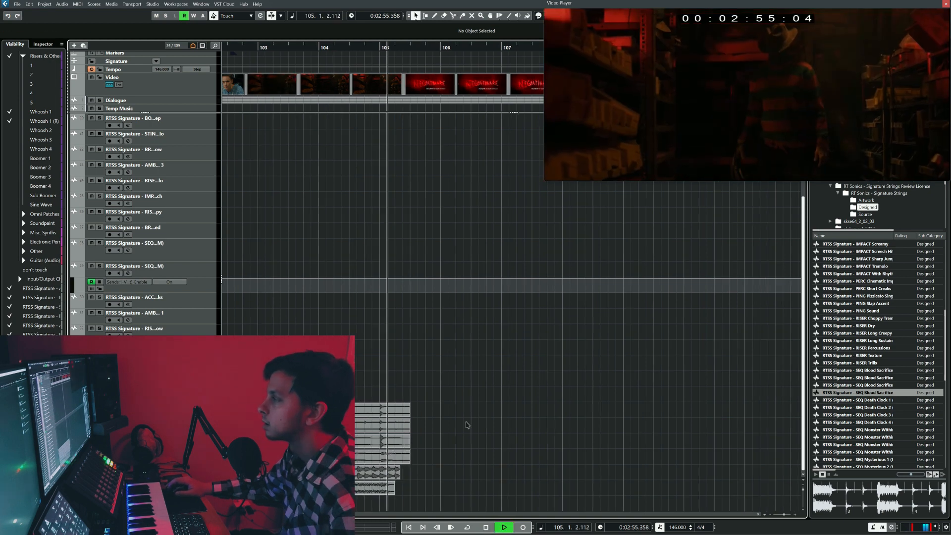
{"action": "key", "text": "space"}
{"action": "key", "text": "space"}
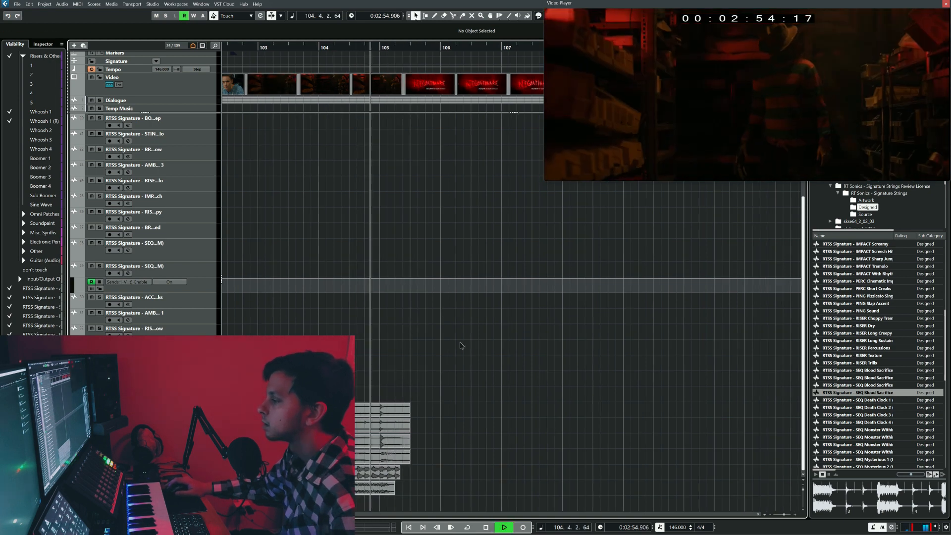
{"action": "key", "text": "space"}
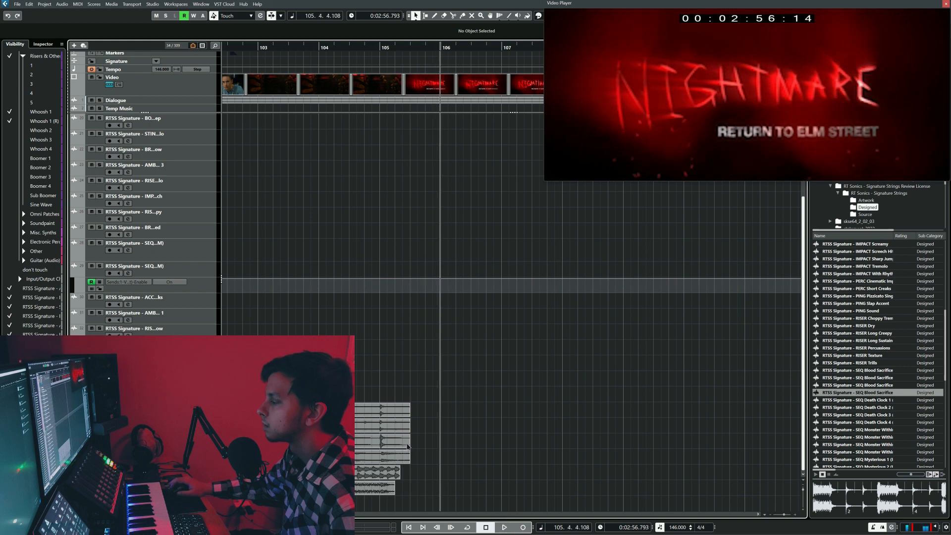
{"action": "key", "text": "KP_0"}
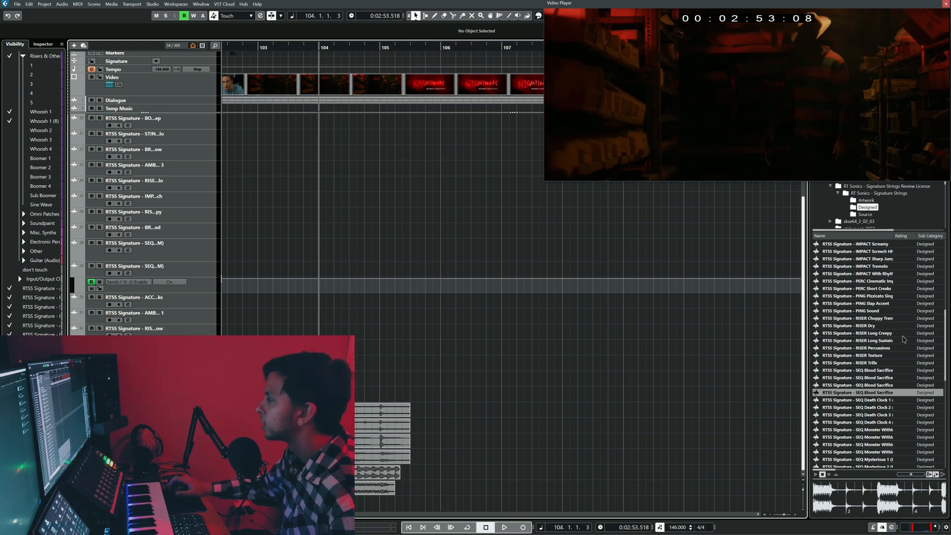
Copy the half-bar segment at bar 104 of the third-lowest sequence loop and place the copy at bar 105.
{"action": "scroll", "coordinate": [915, 349], "scroll_direction": "down", "scroll_amount": 4}
{"action": "left_click_drag", "start_coordinate": [508, 460], "coordinate": [593, 459]}
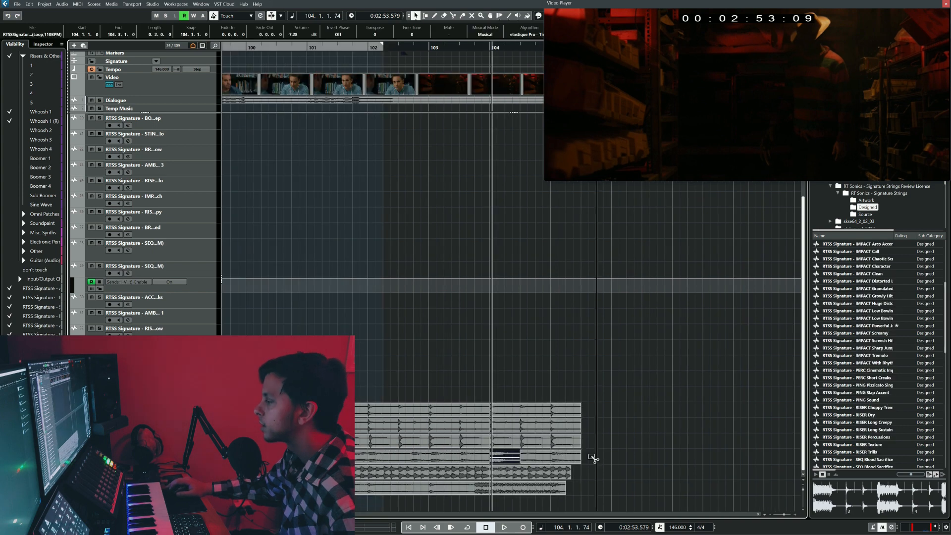
{"action": "key", "text": "space"}
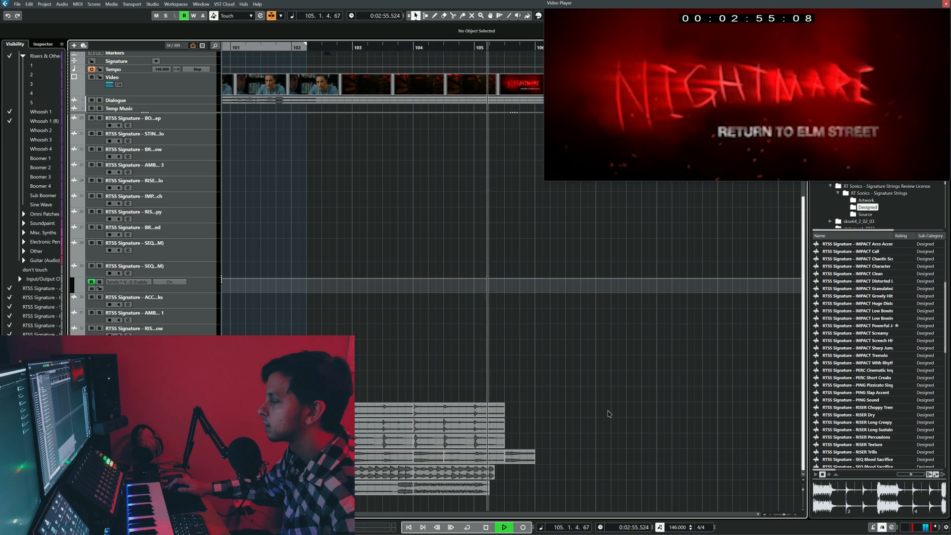
{"action": "left_click", "coordinate": [477, 460]}
{"action": "key", "text": "1"}
{"action": "left_click_drag", "start_coordinate": [511, 463], "coordinate": [481, 457]}
{"action": "left_click", "coordinate": [403, 367]}
Extend the third-lowest loop's segment at bar 105 to about bar 106 with a fade-out, and play the ending.
{"action": "key", "text": "space"}
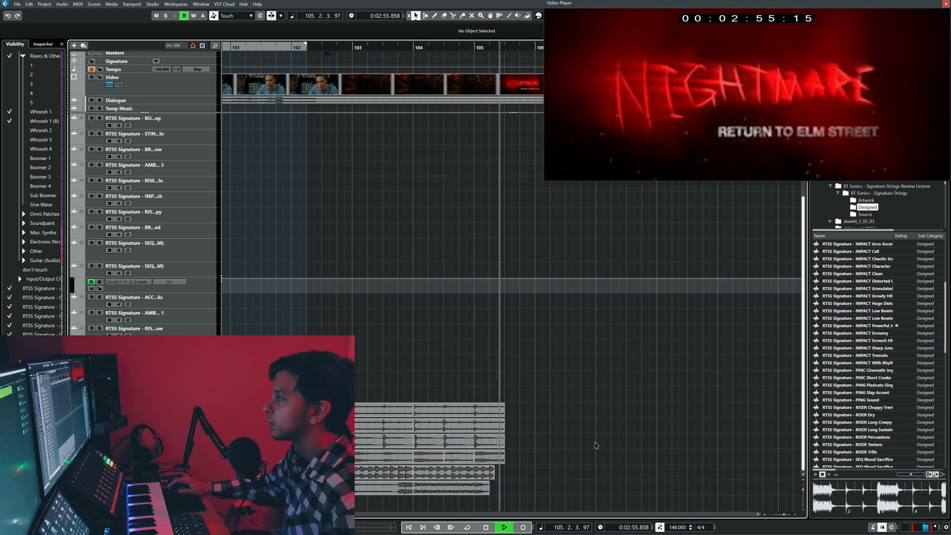
{"action": "left_click_drag", "start_coordinate": [505, 460], "coordinate": [536, 464]}
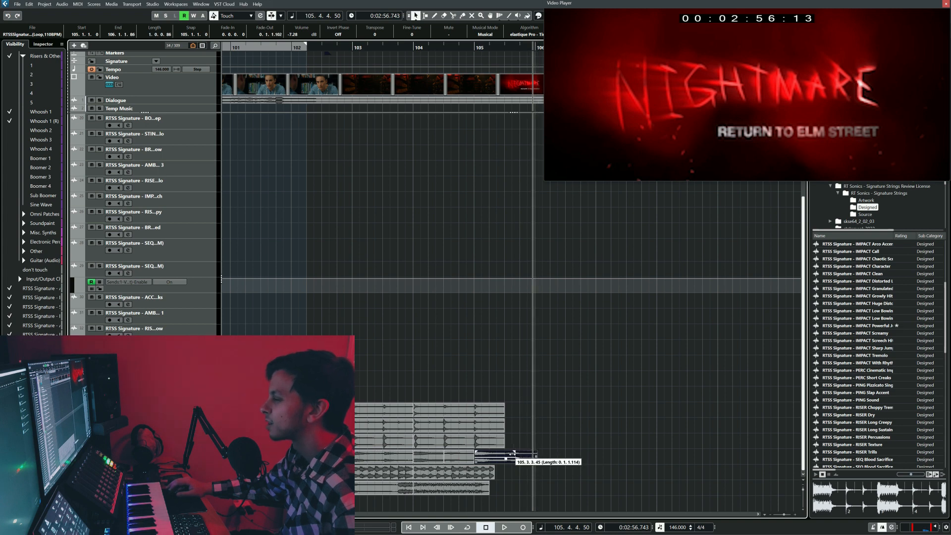
{"action": "left_click", "coordinate": [421, 369]}
{"action": "key", "text": "space"}
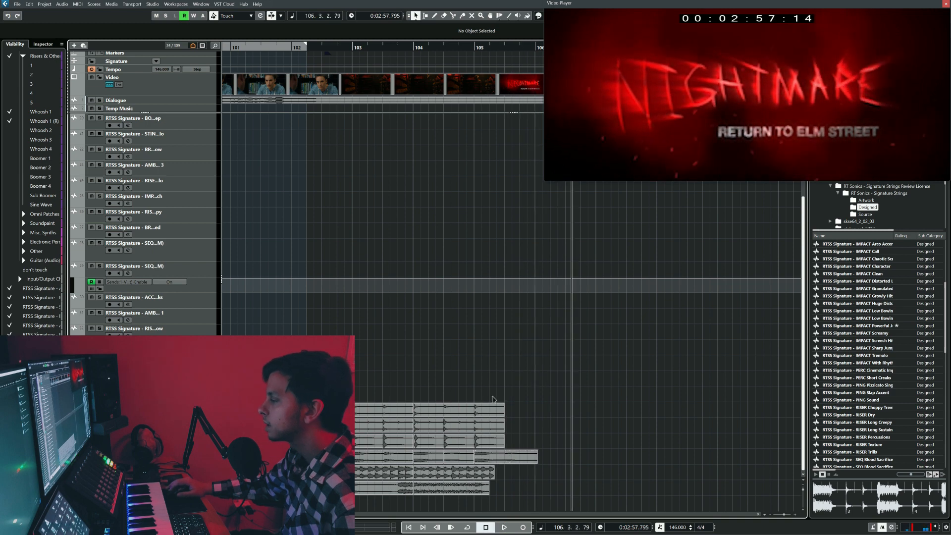
Split the second-lowest sequence loop just after bar 105, delete its leftover tail, and play the ending.
{"action": "left_click_drag", "start_coordinate": [523, 441], "coordinate": [523, 441]}
{"action": "left_click_drag", "start_coordinate": [490, 501], "coordinate": [490, 468]}
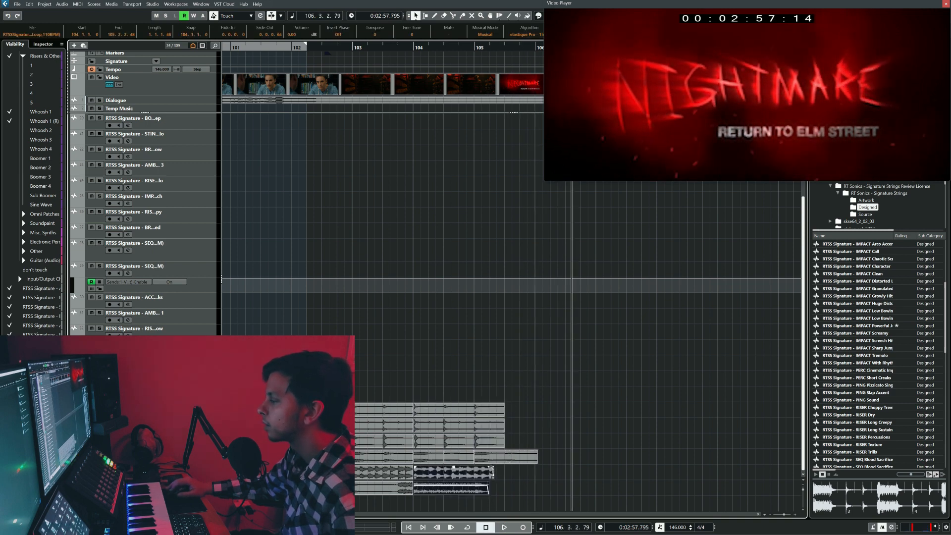
{"action": "left_click", "coordinate": [407, 386]}
{"action": "key", "text": "space"}
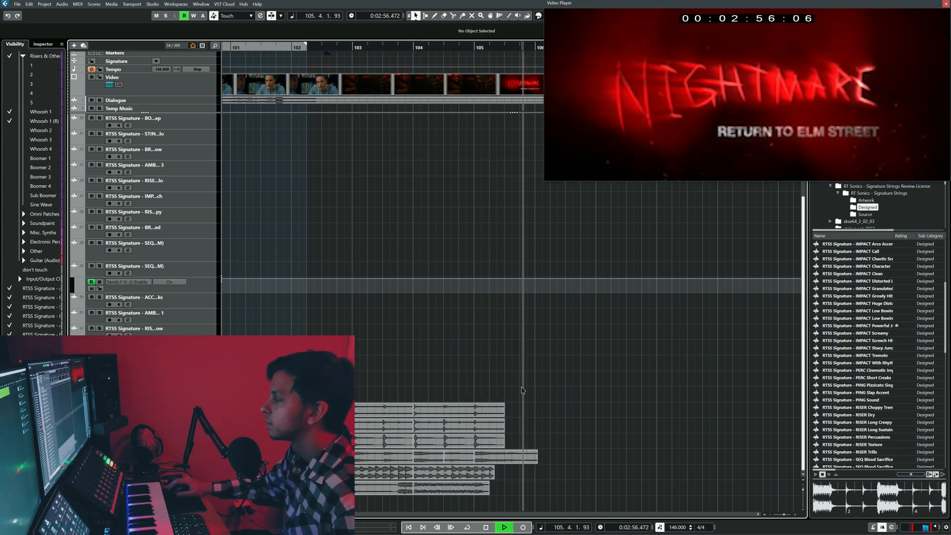
{"action": "key", "text": "space"}
{"action": "left_click", "coordinate": [459, 446]}
{"action": "left_click", "coordinate": [469, 474]}
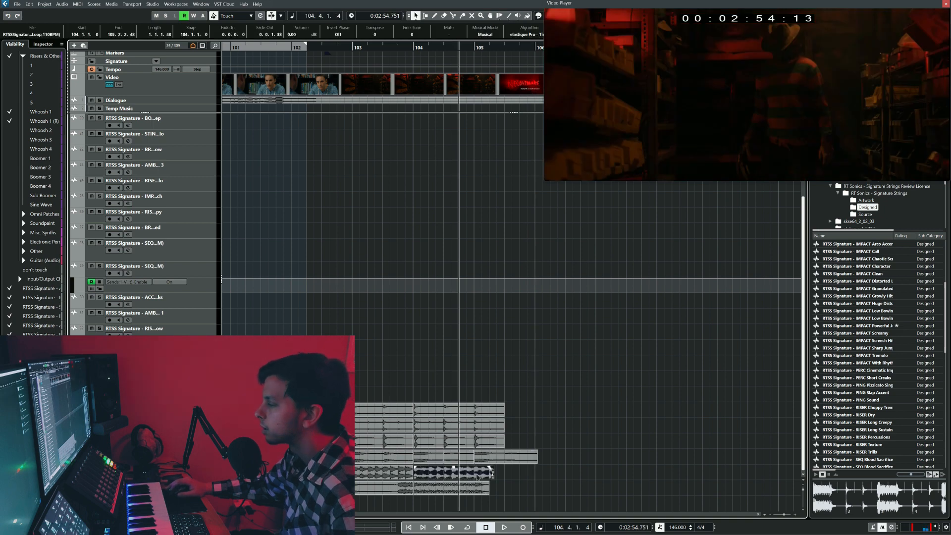
{"action": "key", "text": "3"}
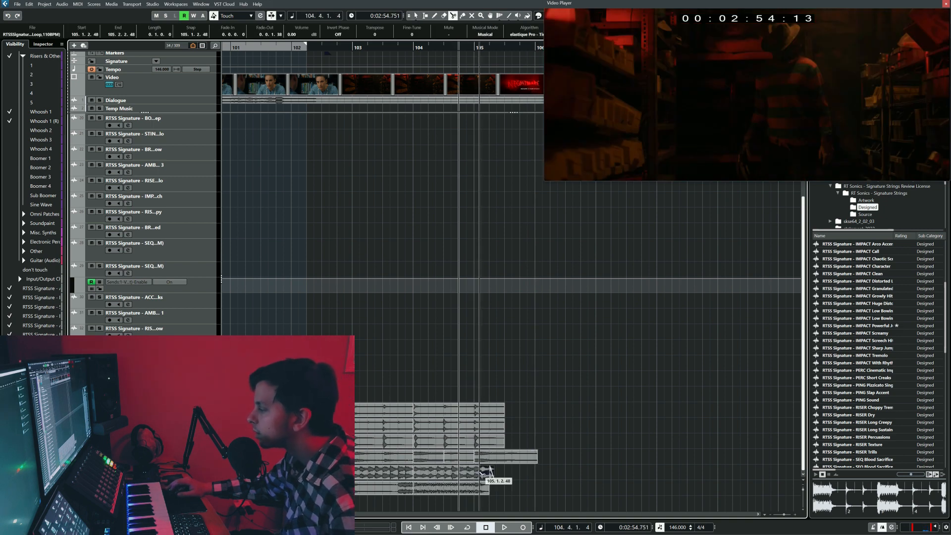
{"action": "key", "text": "1"}
{"action": "key", "text": "Delete"}
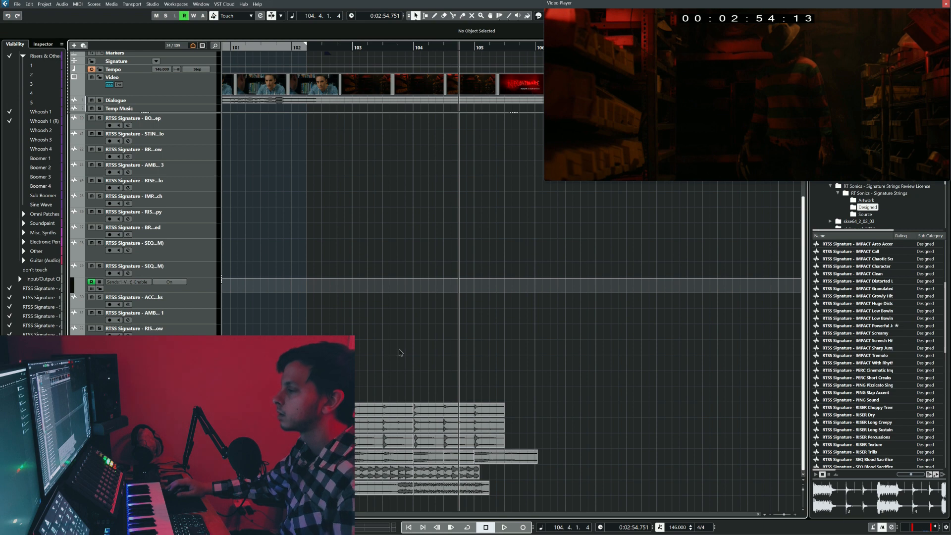
{"action": "key", "text": "space"}
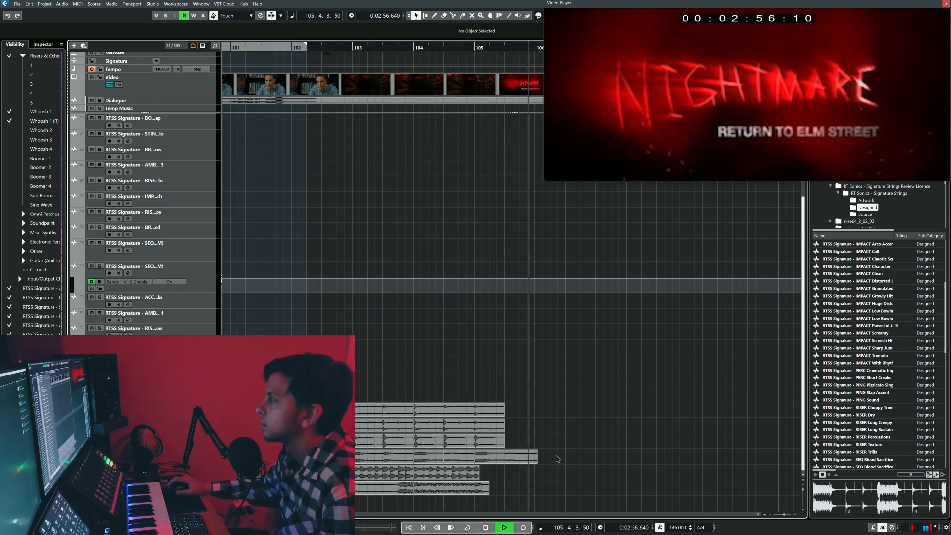
{"action": "key", "text": "space"}
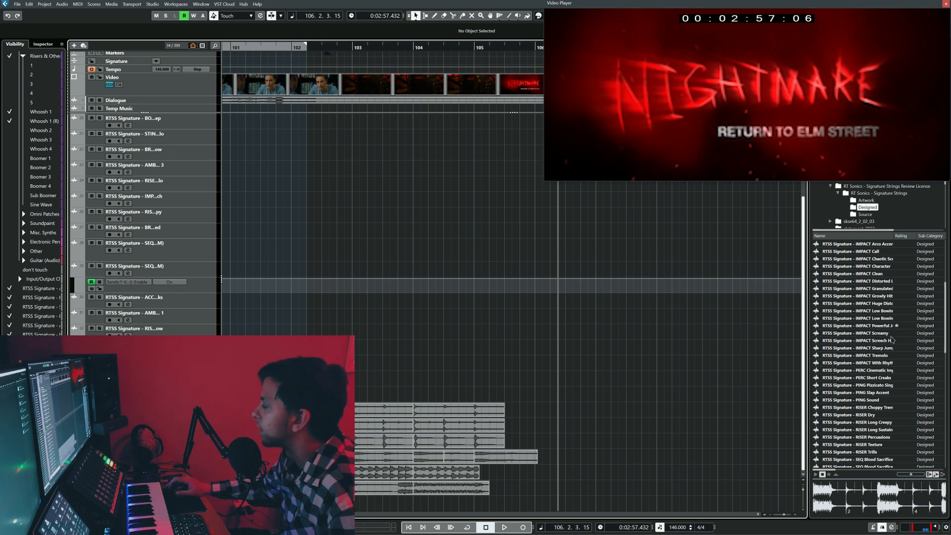
Import PERC Cinematic Impact onto a new track around bar 105, copying it to the project folder with sample rate conversion, and play it.
{"action": "left_click", "coordinate": [888, 371]}
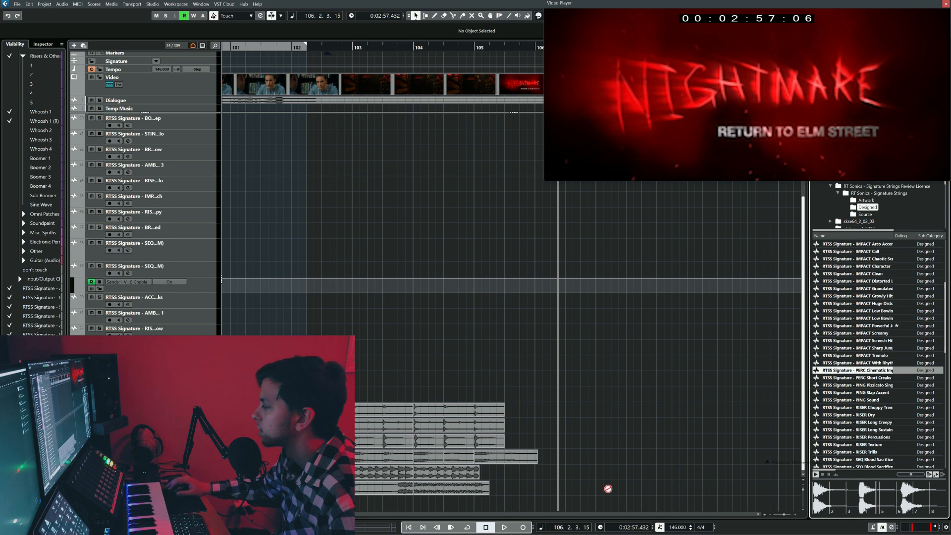
{"action": "left_click_drag", "start_coordinate": [609, 489], "coordinate": [476, 502]}
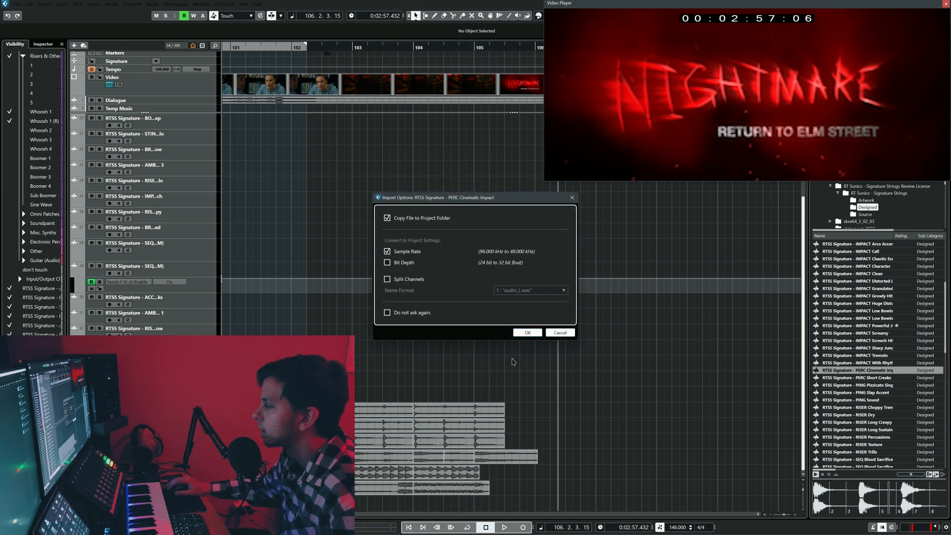
{"action": "left_click", "coordinate": [527, 332]}
{"action": "key", "text": "space"}
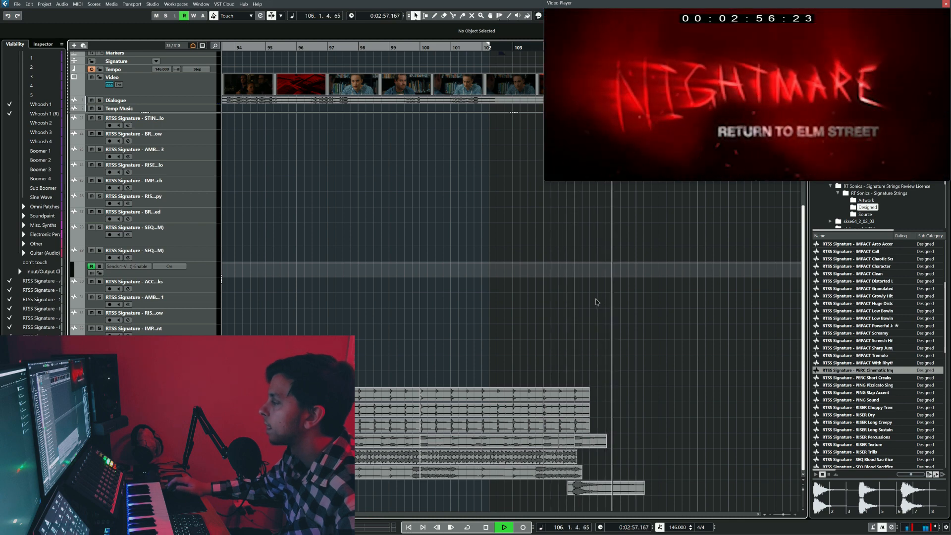
{"action": "scroll", "coordinate": [640, 403], "scroll_direction": "up", "scroll_amount": 4}
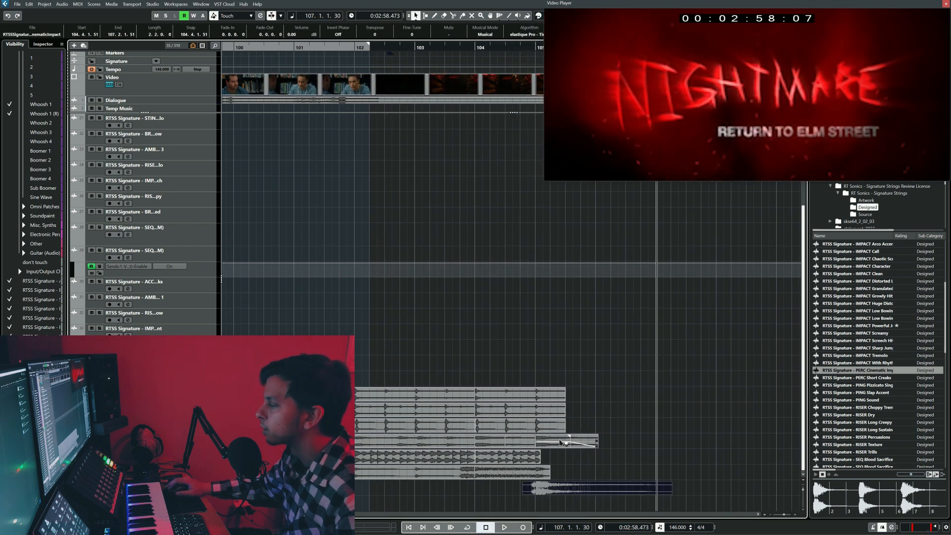
Add a Verb (Long) send to the SEQ Satan Tango channel and show the send's automation lane in the project.
{"action": "left_click", "coordinate": [560, 441]}
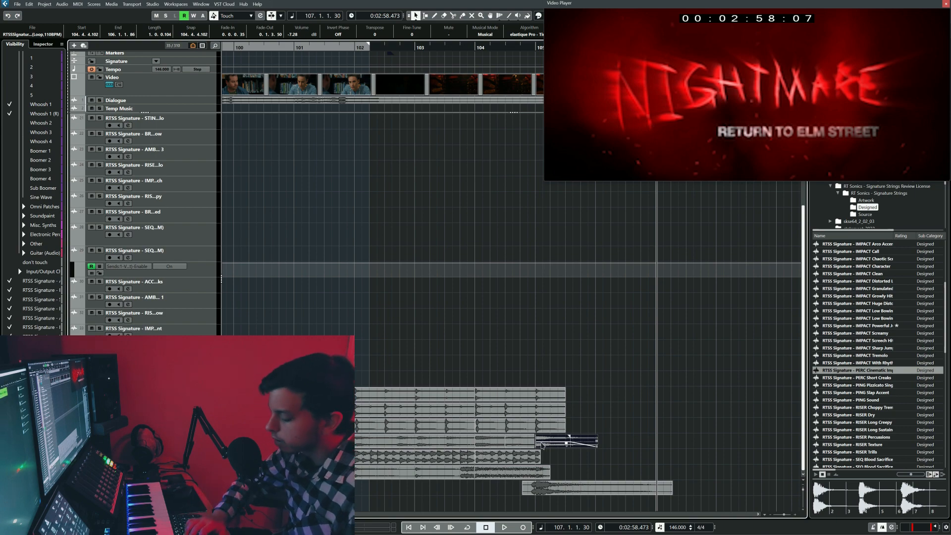
{"action": "key", "text": "F3"}
{"action": "left_click", "coordinate": [834, 3]}
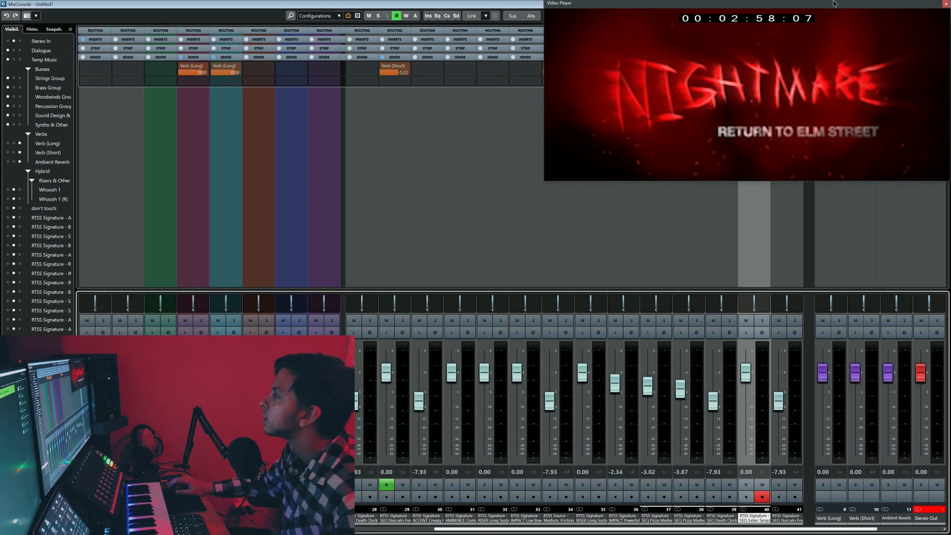
{"action": "left_click_drag", "start_coordinate": [838, 6], "coordinate": [492, 177]}
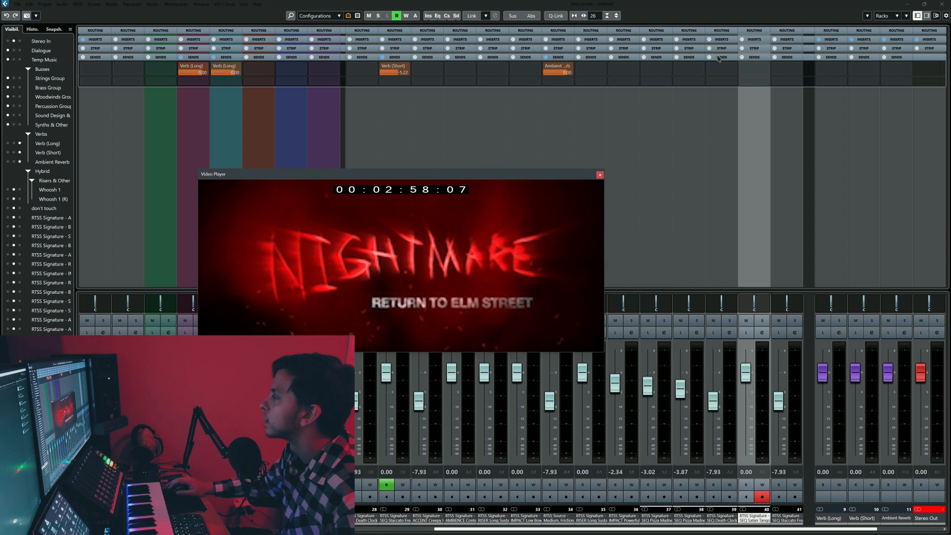
{"action": "left_click", "coordinate": [759, 68]}
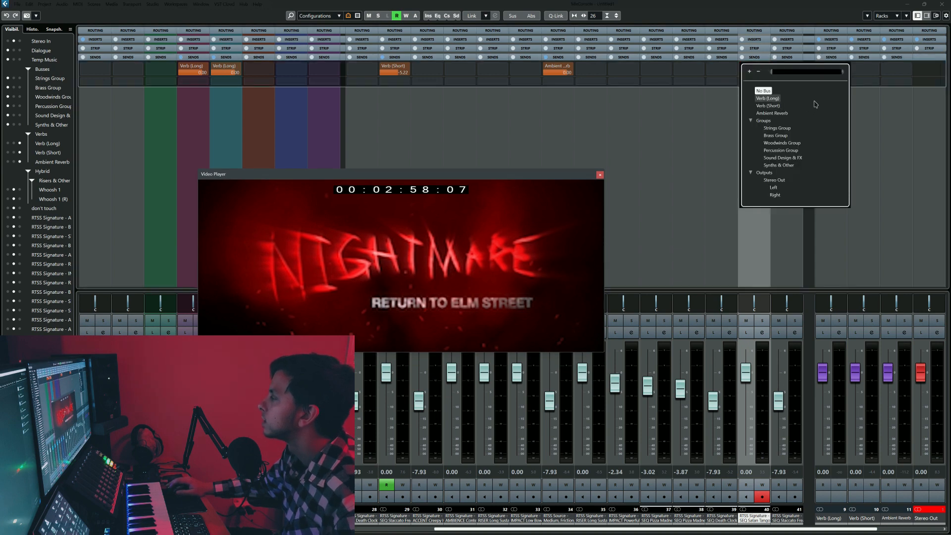
{"action": "left_click", "coordinate": [797, 104]}
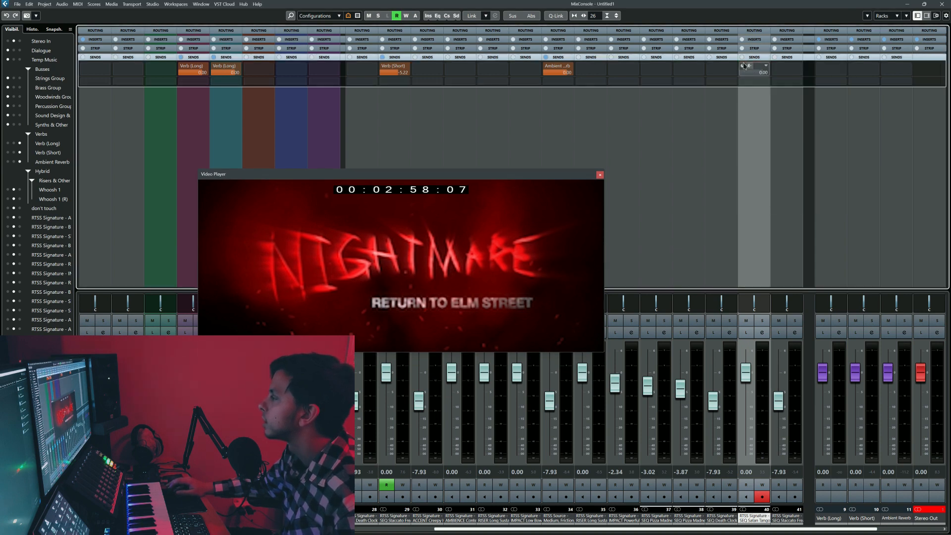
{"action": "right_click", "coordinate": [744, 66]}
{"action": "left_click", "coordinate": [800, 130]}
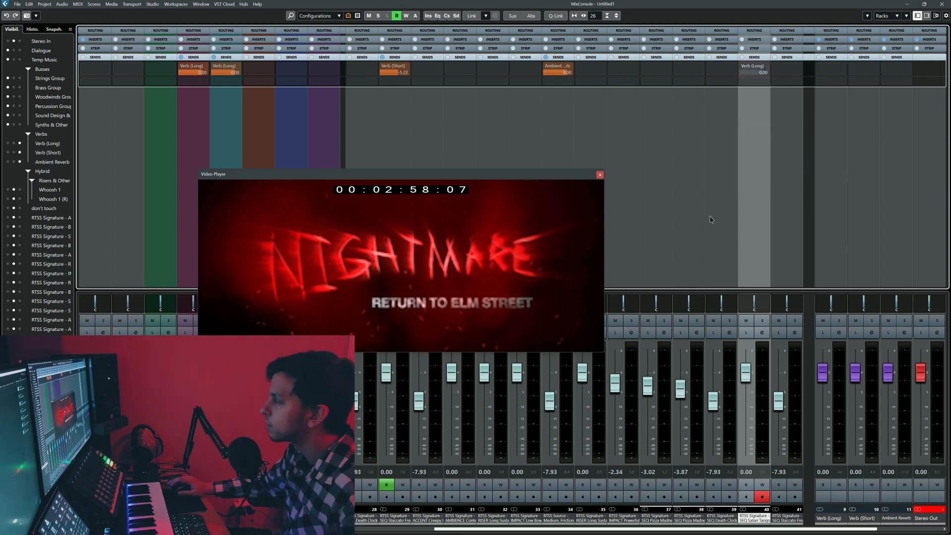
{"action": "key", "text": "F3"}
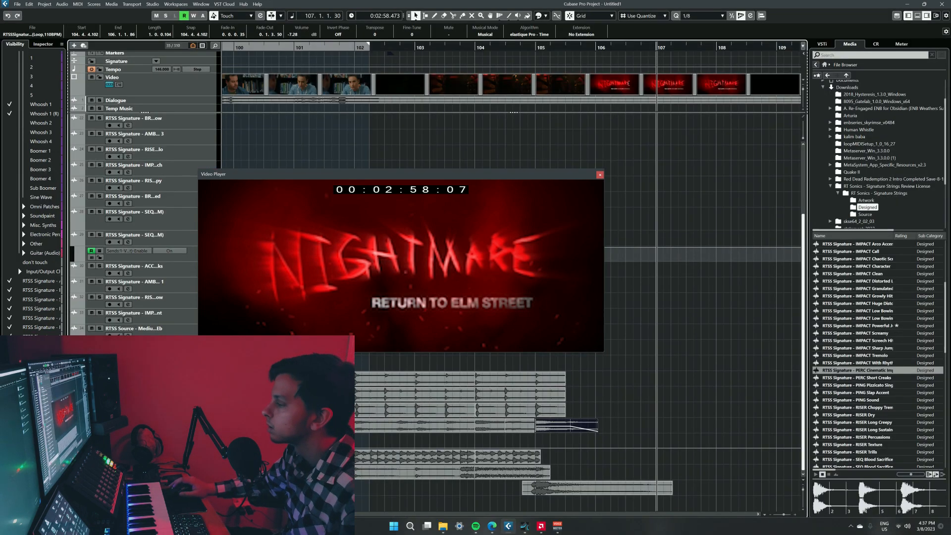
Draw automation turning the Satan Tango track's Verb (Long) send on at about bar 105, and play the ending.
{"action": "right_click", "coordinate": [699, 399]}
{"action": "left_click", "coordinate": [717, 399]}
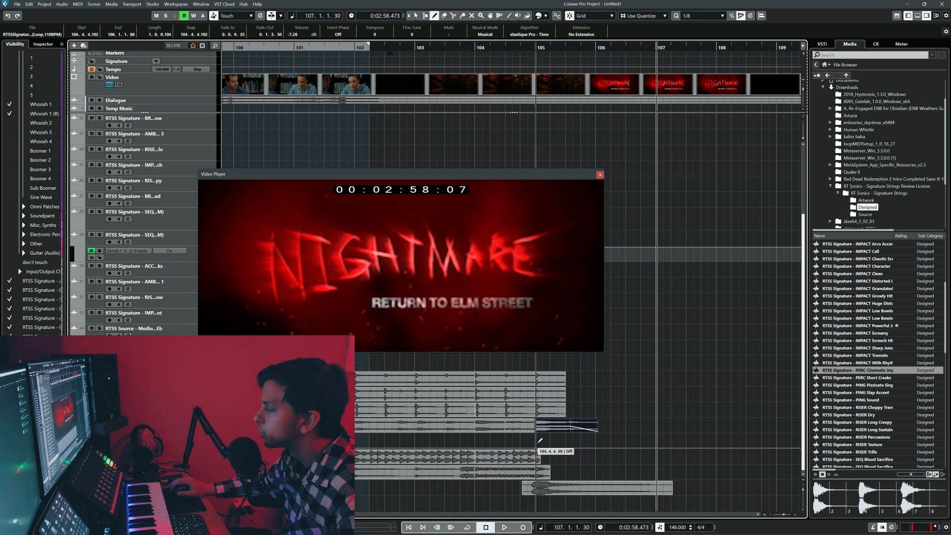
{"action": "right_click", "coordinate": [643, 358]}
{"action": "left_click", "coordinate": [648, 364]}
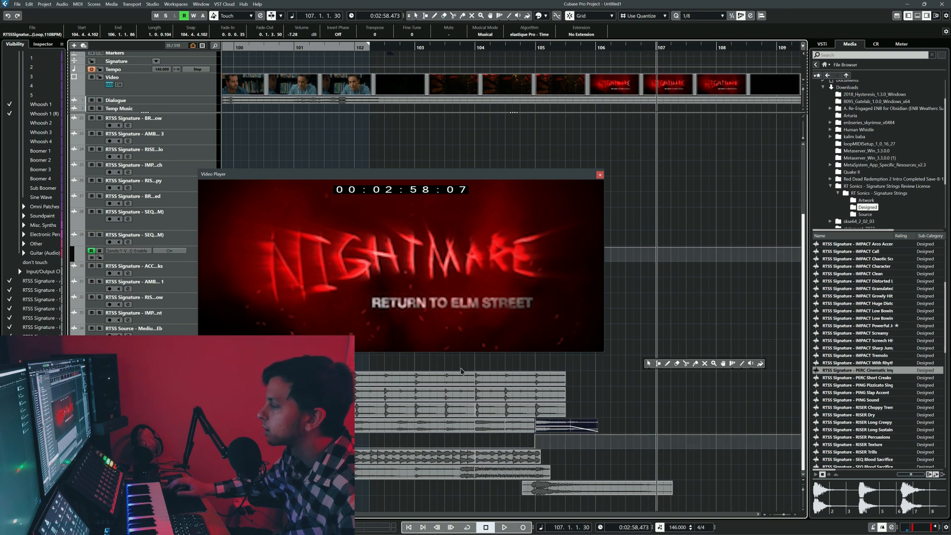
{"action": "left_click", "coordinate": [447, 360]}
{"action": "key", "text": "space"}
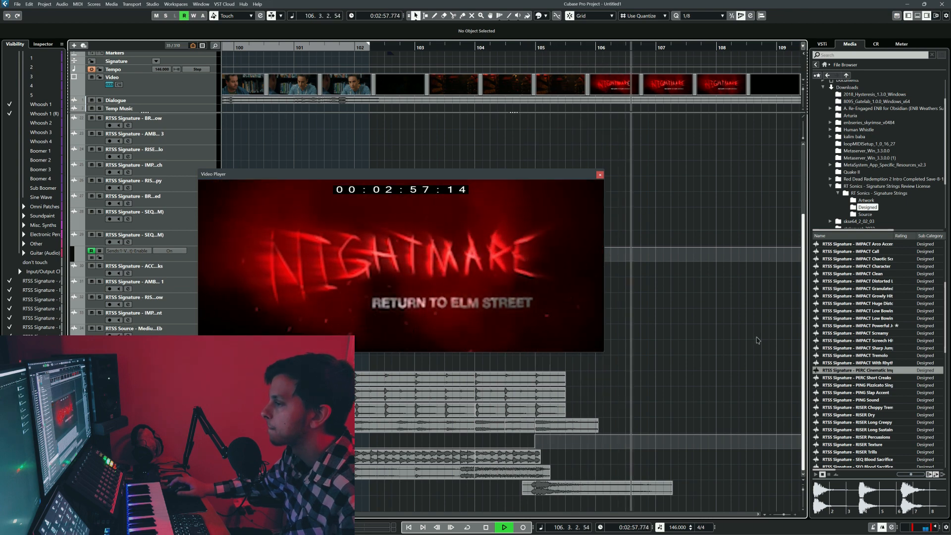
{"action": "key", "text": "space"}
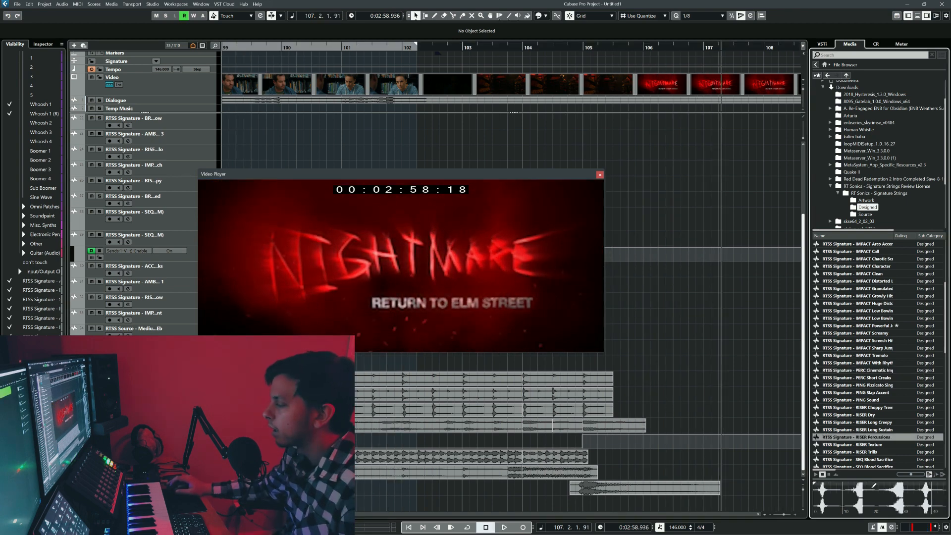
{"action": "left_click_drag", "start_coordinate": [879, 438], "coordinate": [739, 488]}
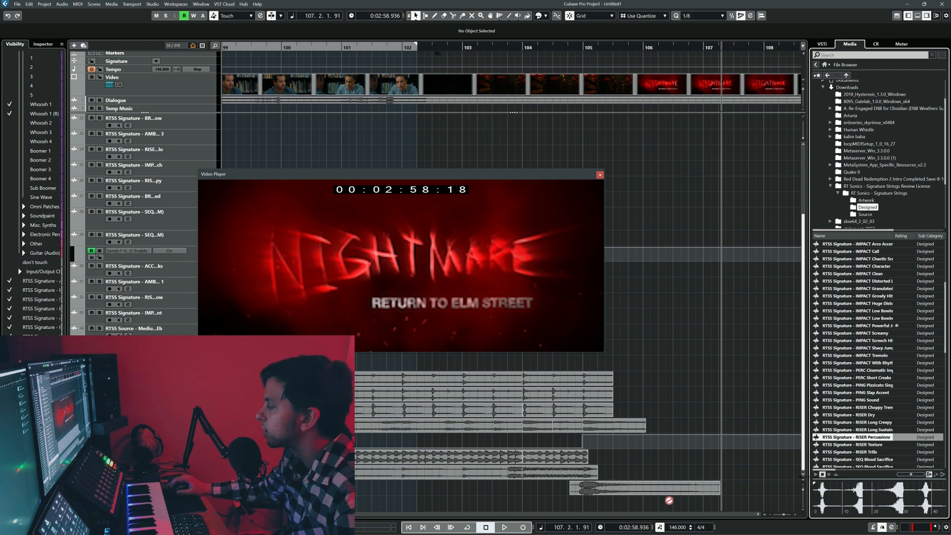
{"action": "left_click_drag", "start_coordinate": [590, 511], "coordinate": [878, 440]}
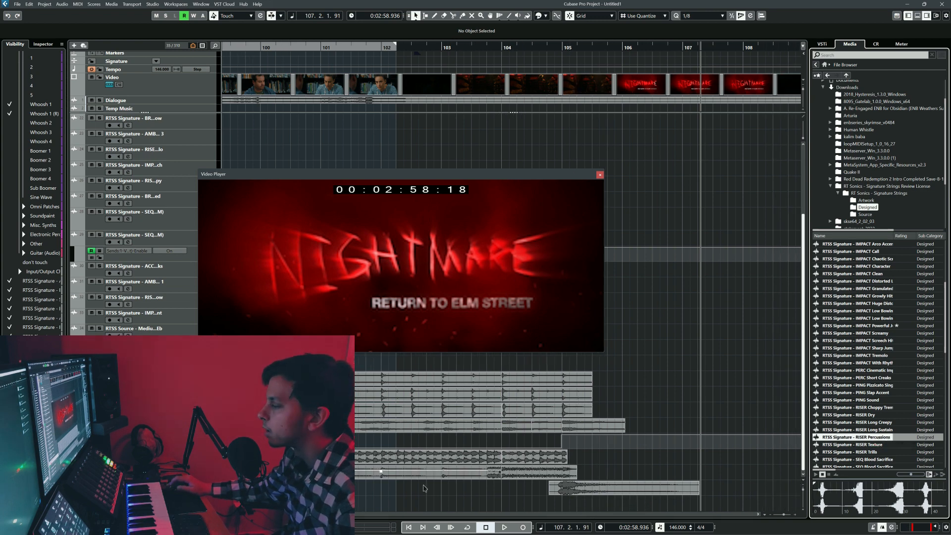
Import the RISER Long Sustained Hollow sample onto a new track starting at bar 92 and play the passage.
{"action": "scroll", "coordinate": [422, 488], "scroll_direction": "left", "scroll_amount": 5}
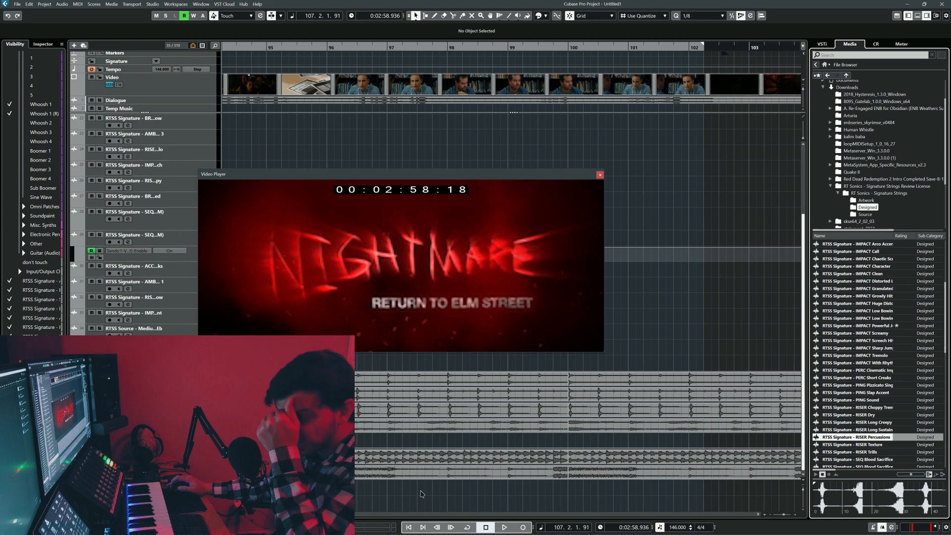
{"action": "scroll", "coordinate": [568, 424], "scroll_direction": "right", "scroll_amount": 1}
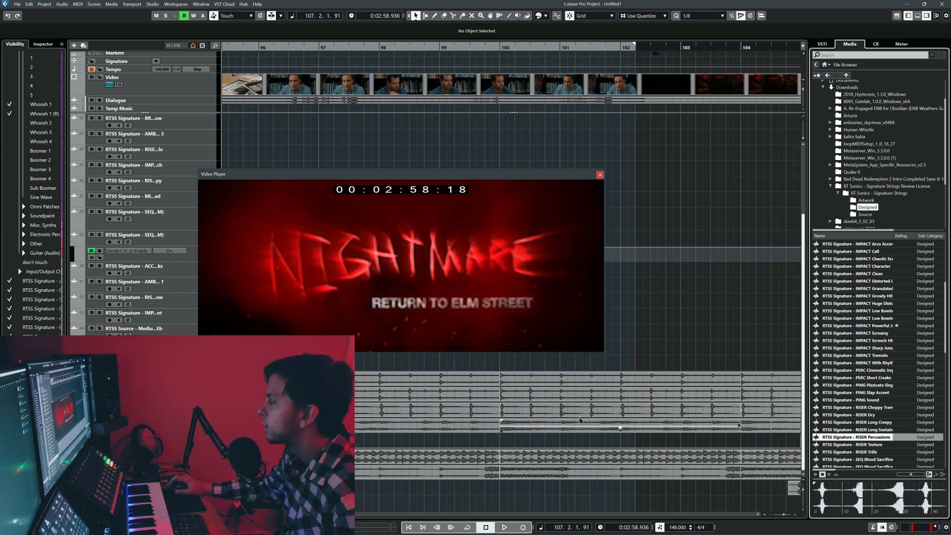
{"action": "scroll", "coordinate": [619, 389], "scroll_direction": "down", "scroll_amount": 2}
{"action": "scroll", "coordinate": [523, 389], "scroll_direction": "left", "scroll_amount": 3}
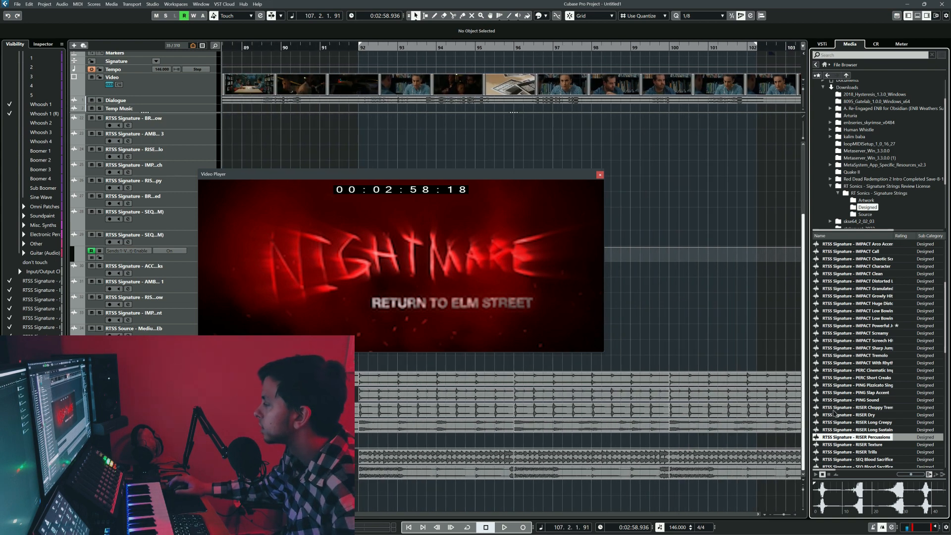
{"action": "left_click", "coordinate": [896, 429]}
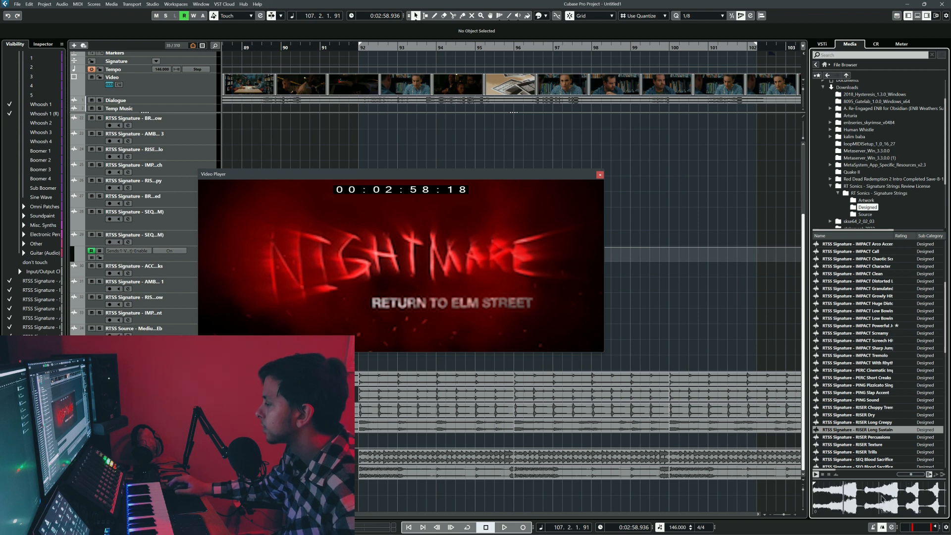
{"action": "left_click", "coordinate": [823, 474]}
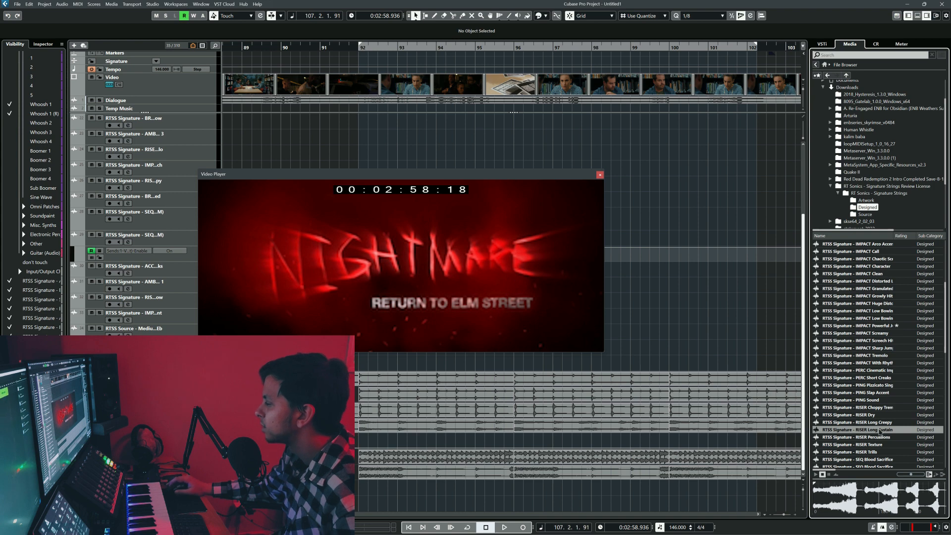
{"action": "left_click_drag", "start_coordinate": [881, 432], "coordinate": [358, 501]}
{"action": "scroll", "coordinate": [429, 431], "scroll_direction": "down", "scroll_amount": 2}
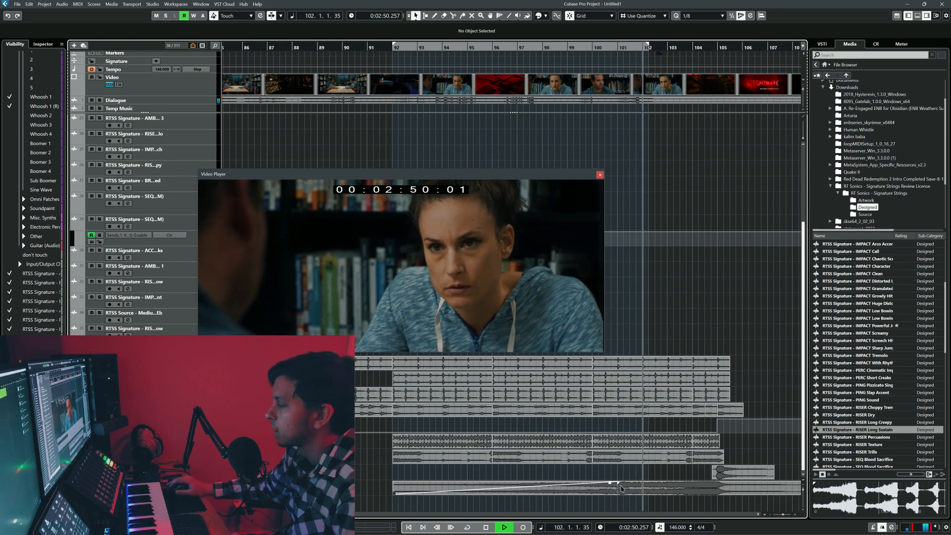
Set the sustained riser event's volume to -3.41 dB, play it with the ending, and preview its source file.
{"action": "left_click_drag", "start_coordinate": [610, 482], "coordinate": [610, 487]}
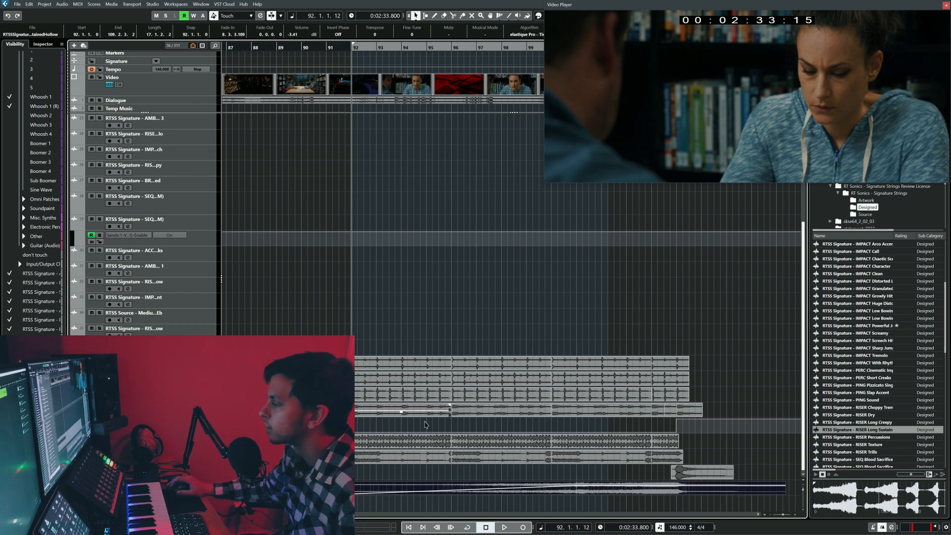
{"action": "key", "text": "space"}
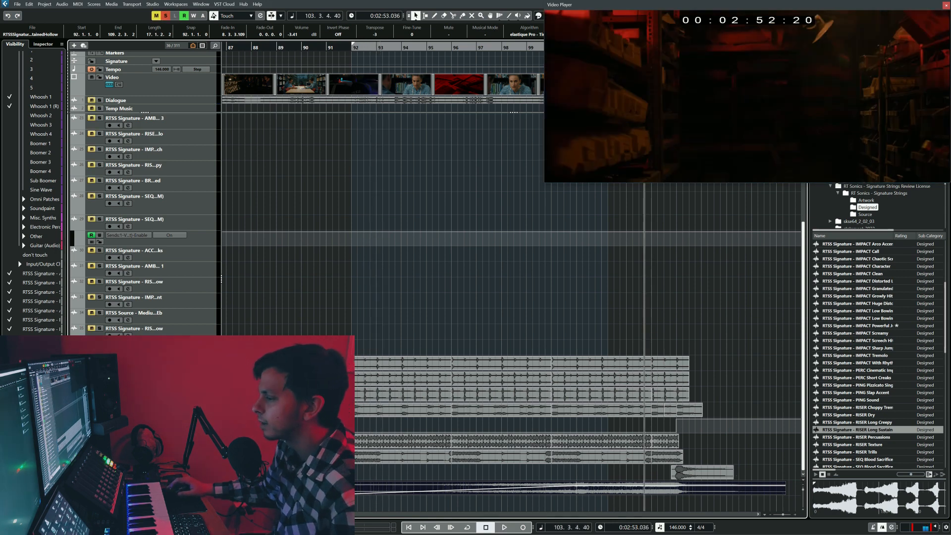
{"action": "left_click", "coordinate": [839, 494]}
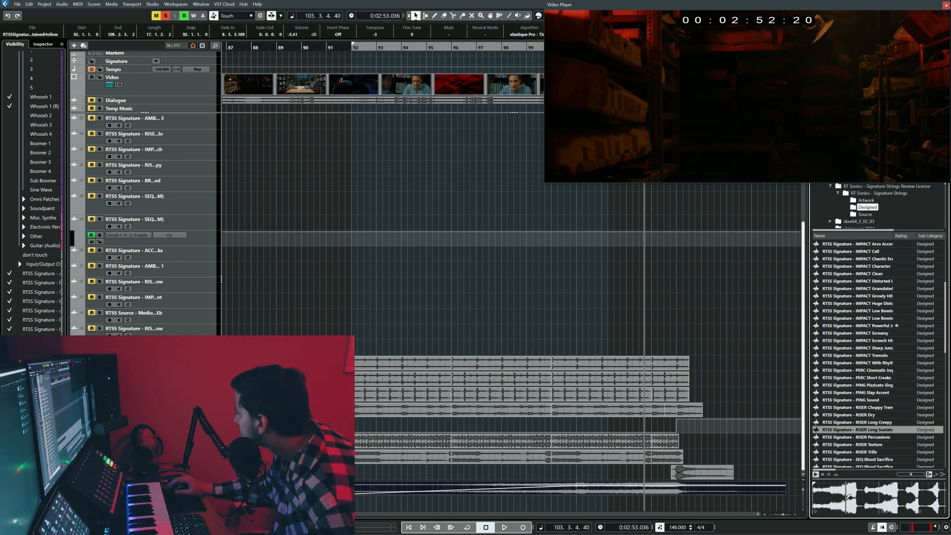
{"action": "left_click", "coordinate": [822, 475]}
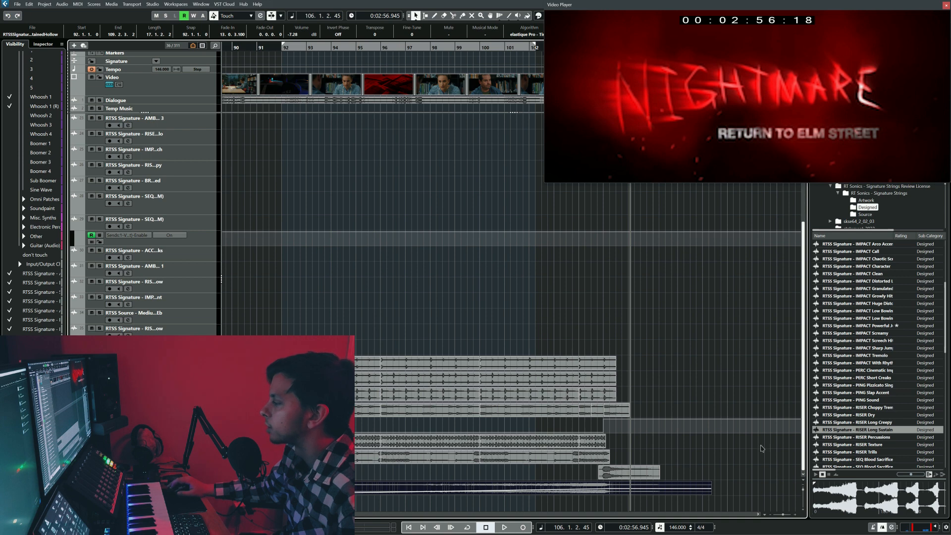
Audition the choppy riser and several WHOOSH HIT samples, including Danger Ahead and Growl Synth.
{"action": "left_click", "coordinate": [880, 408]}
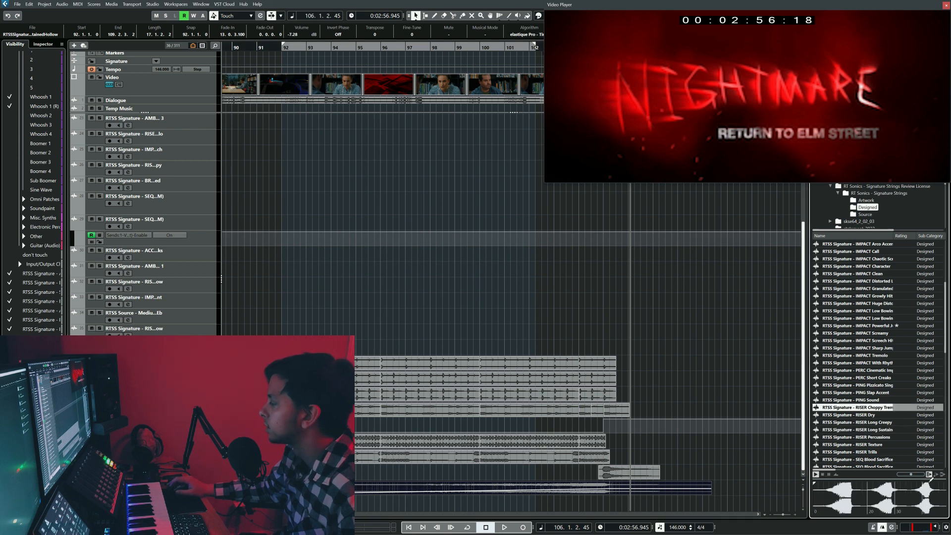
{"action": "left_click", "coordinate": [881, 496]}
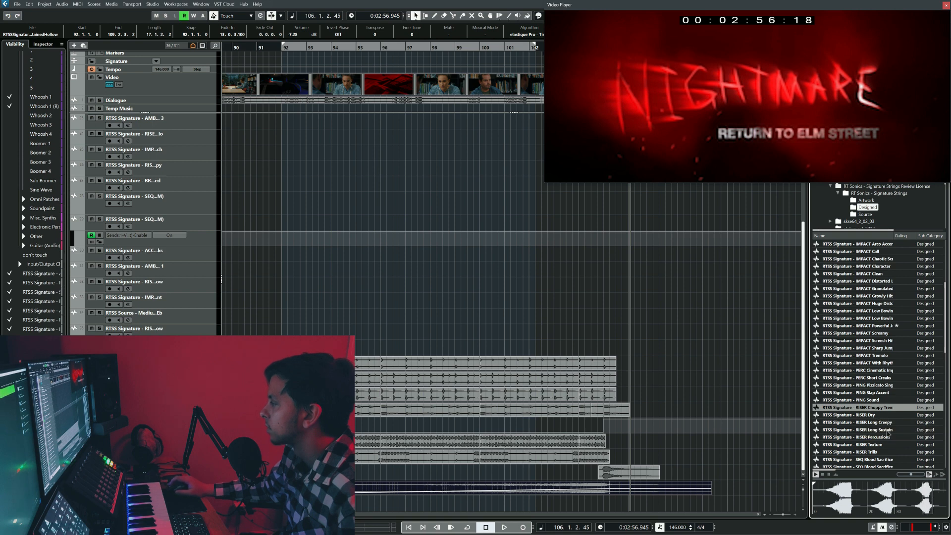
{"action": "scroll", "coordinate": [886, 387], "scroll_direction": "down", "scroll_amount": 8}
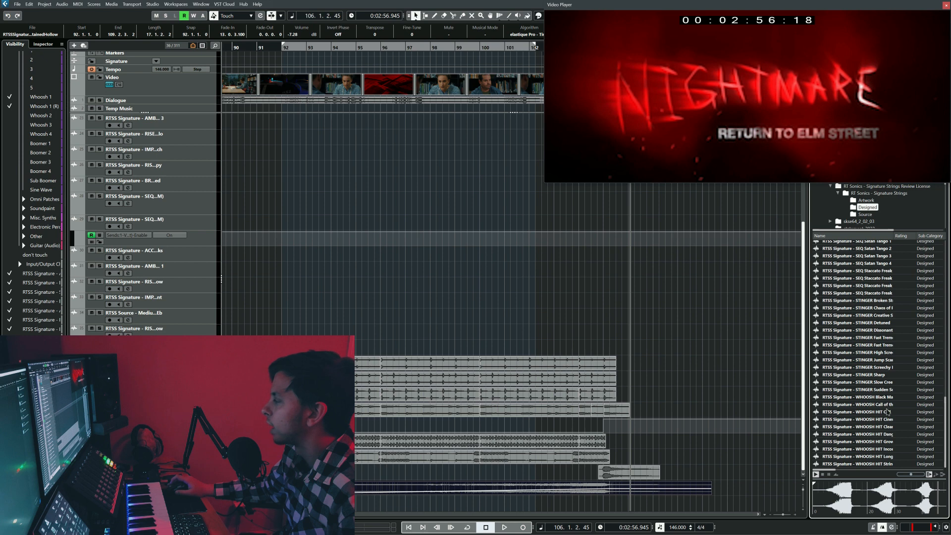
{"action": "left_click", "coordinate": [887, 421]}
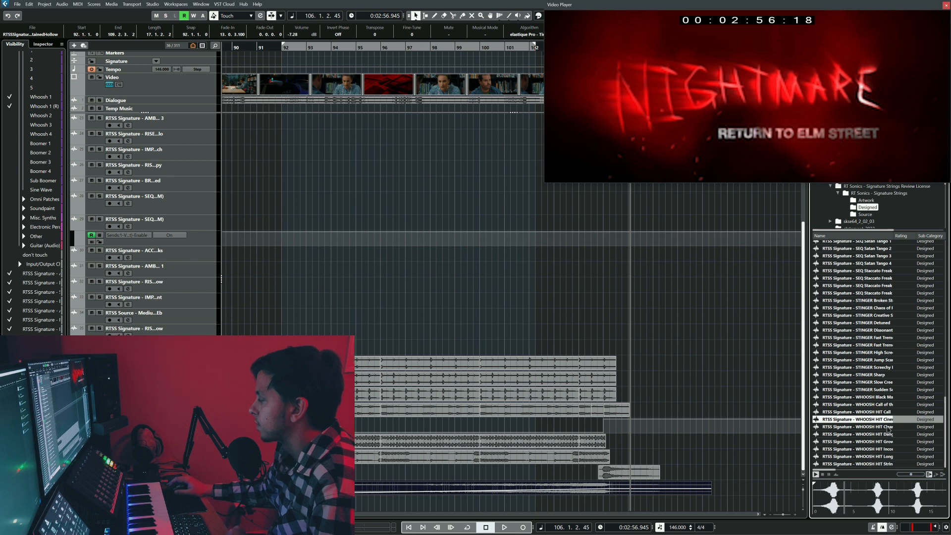
{"action": "left_click", "coordinate": [879, 427]}
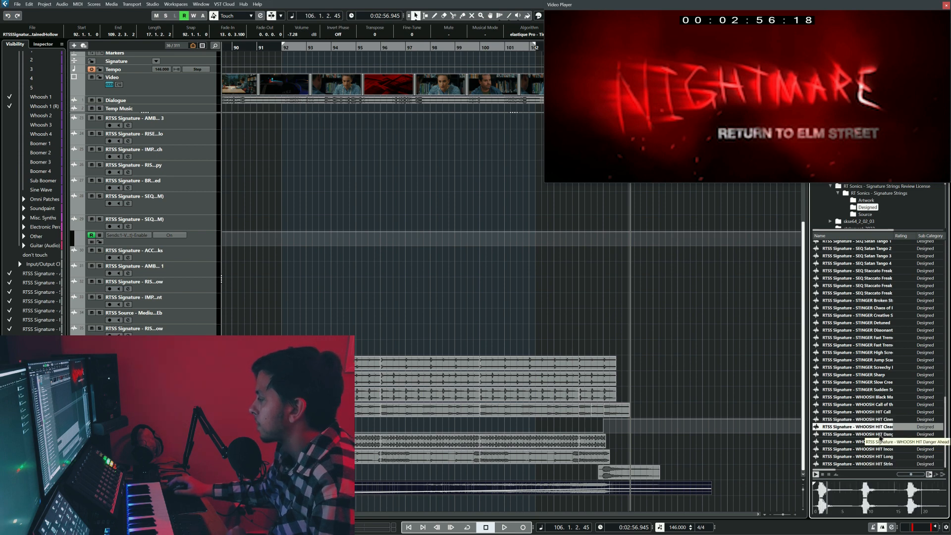
{"action": "left_click", "coordinate": [880, 434]}
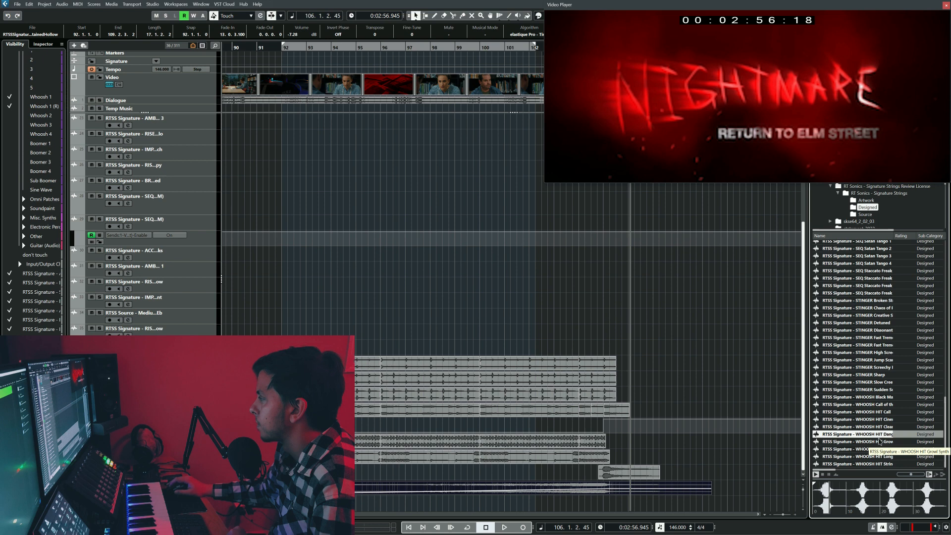
{"action": "left_click", "coordinate": [879, 441]}
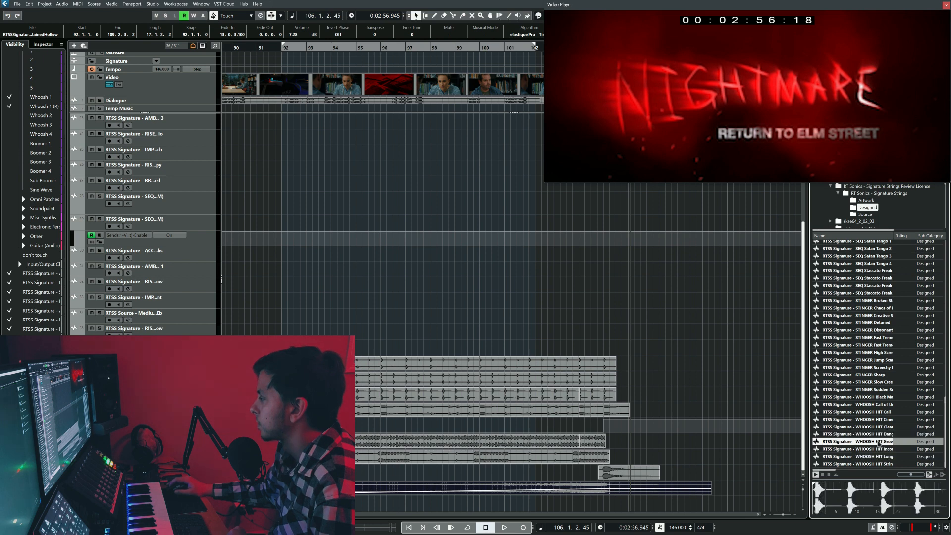
Import WHOOSH HIT Growl Synth onto a new track near bar 104, copying it to the project folder with sample rate conversion.
{"action": "left_click_drag", "start_coordinate": [879, 441], "coordinate": [603, 509]}
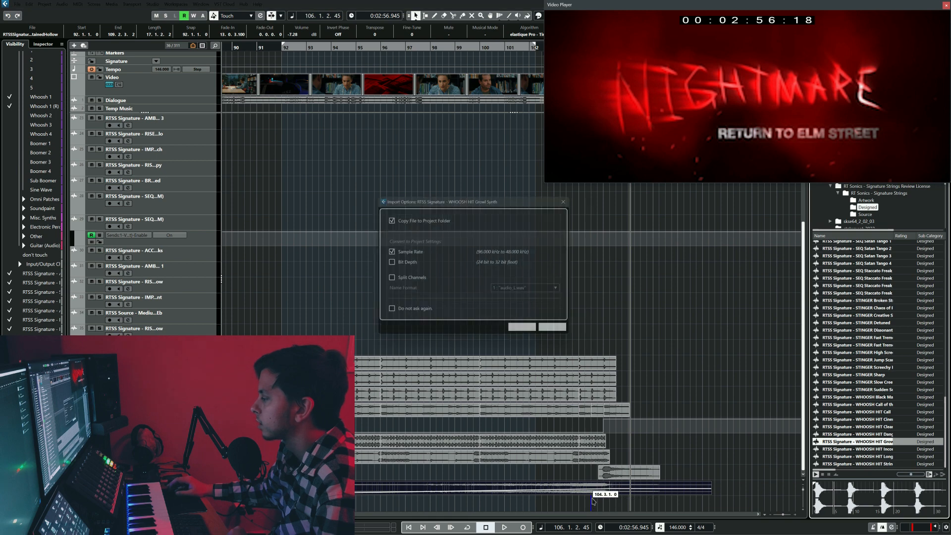
{"action": "left_click", "coordinate": [618, 468]}
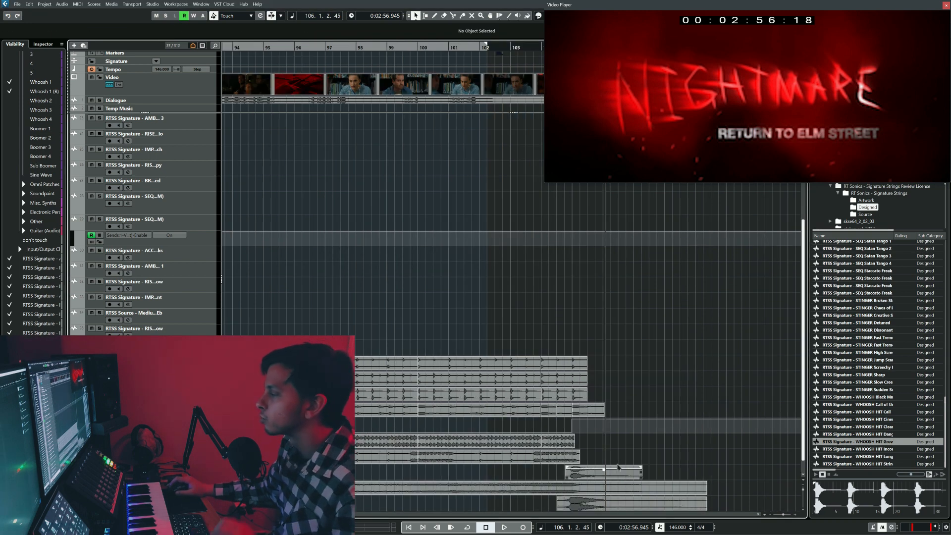
{"action": "left_click", "coordinate": [577, 493]}
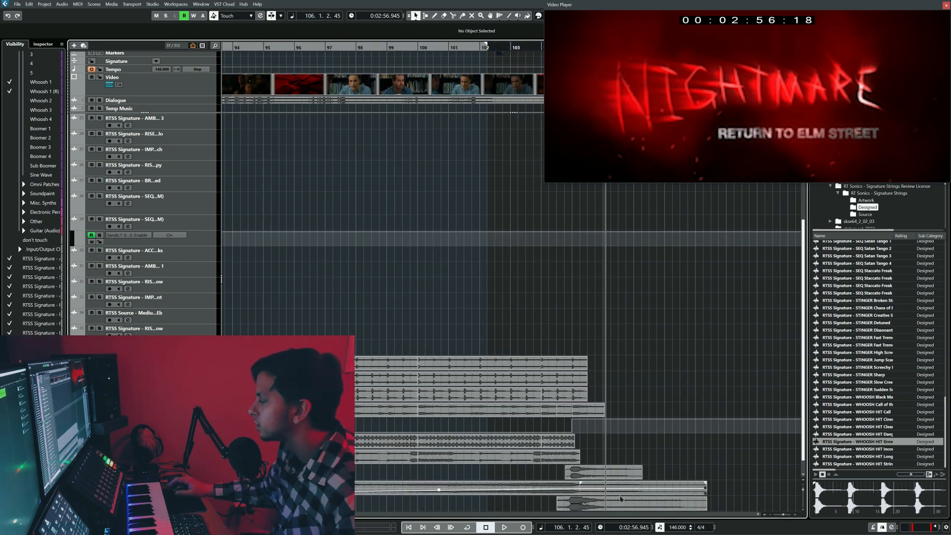
{"action": "scroll", "coordinate": [577, 493], "scroll_direction": "up", "scroll_amount": 3}
{"action": "scroll", "coordinate": [577, 493], "scroll_direction": "right", "scroll_amount": 1}
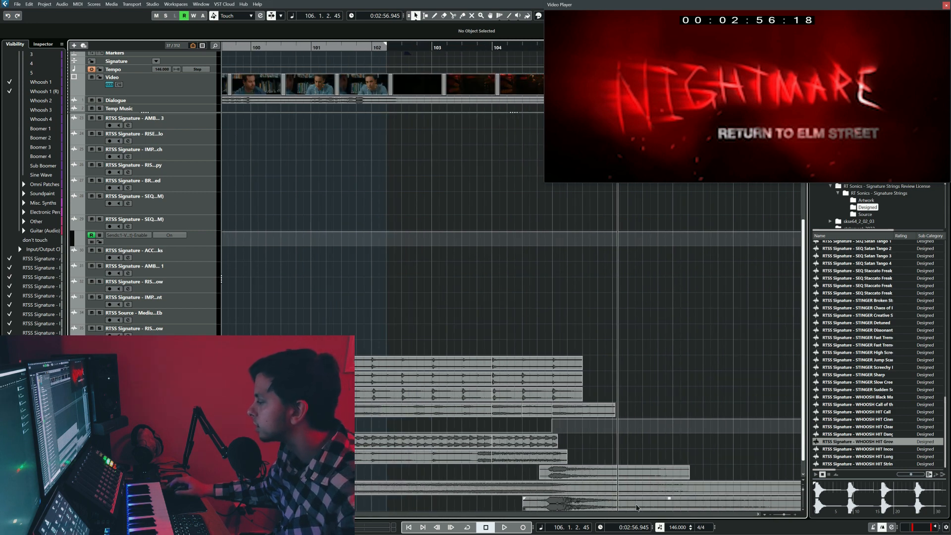
Nudge the Growl Synth whoosh event slightly later near bar 104 and play the ending.
{"action": "scroll", "coordinate": [635, 506], "scroll_direction": "down", "scroll_amount": 1}
{"action": "left_click_drag", "start_coordinate": [634, 491], "coordinate": [641, 493]}
{"action": "left_click", "coordinate": [478, 307]}
{"action": "key", "text": "space"}
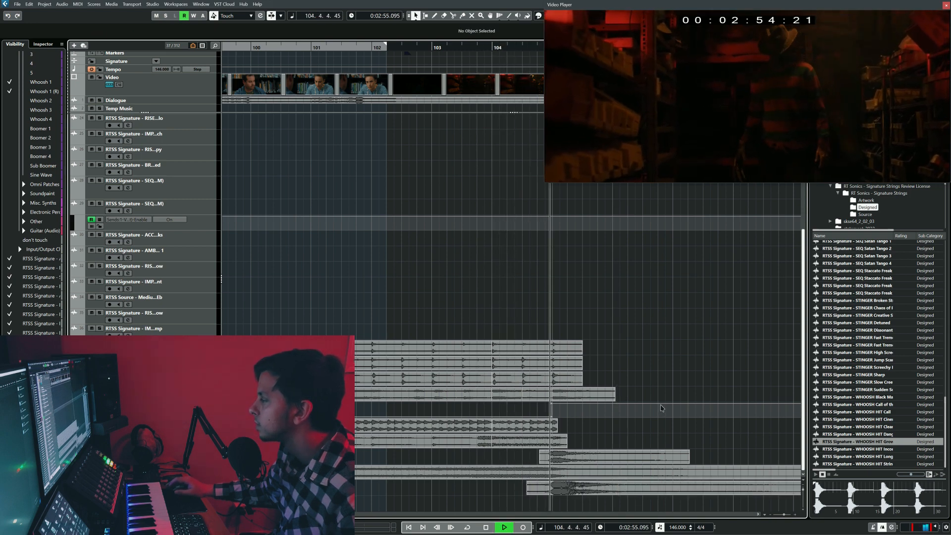
{"action": "key", "text": "space"}
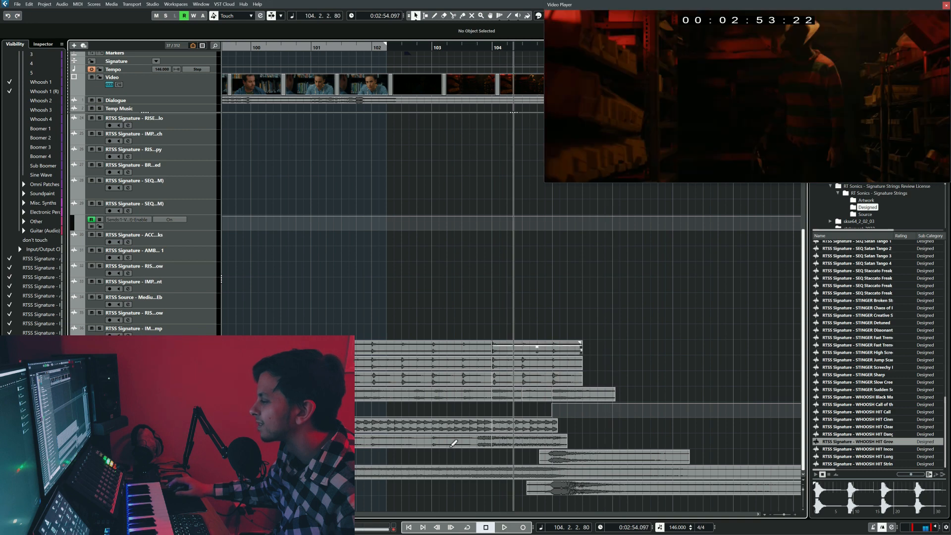
Move the Growl Synth whoosh slightly earlier so its peak falls at about bar 105, and replay the title card.
{"action": "left_click_drag", "start_coordinate": [578, 488], "coordinate": [565, 490]}
{"action": "left_click", "coordinate": [480, 275]}
{"action": "key", "text": "space"}
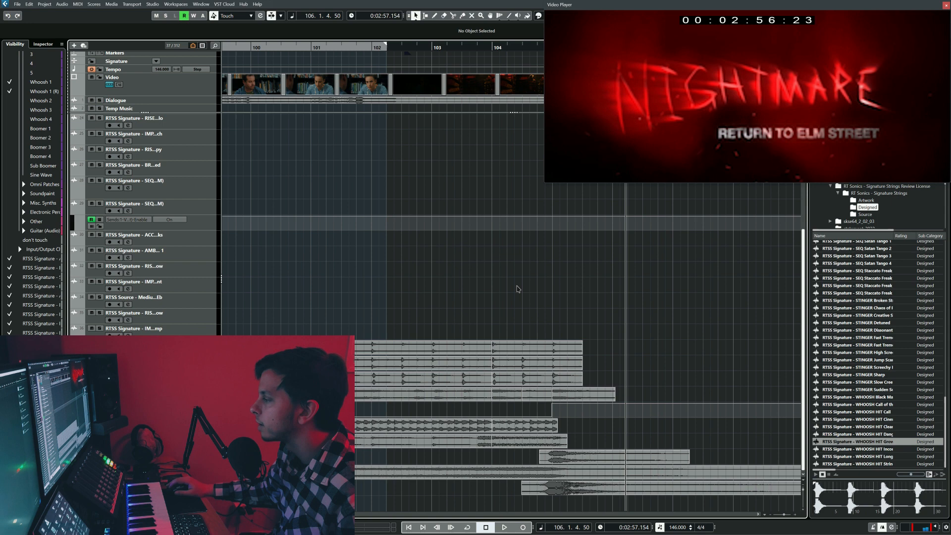
{"action": "key", "text": "space"}
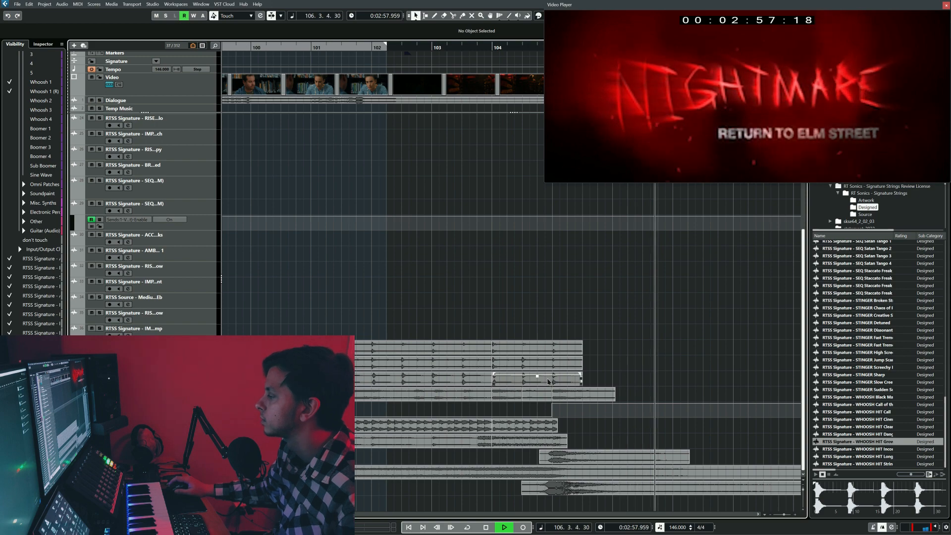
{"action": "key", "text": "space"}
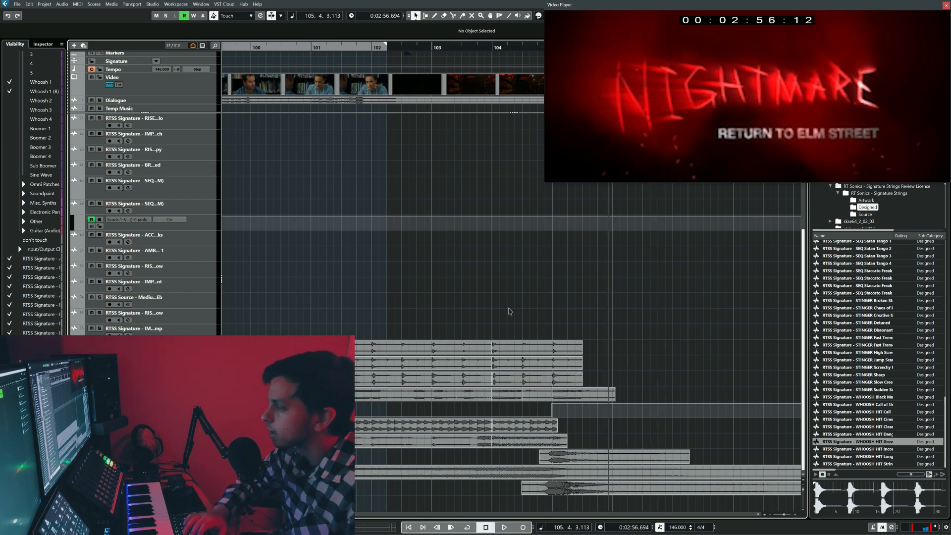
Show the mixer, move the video player off the right-hand channels, and play the section to check levels.
{"action": "key", "text": "F3"}
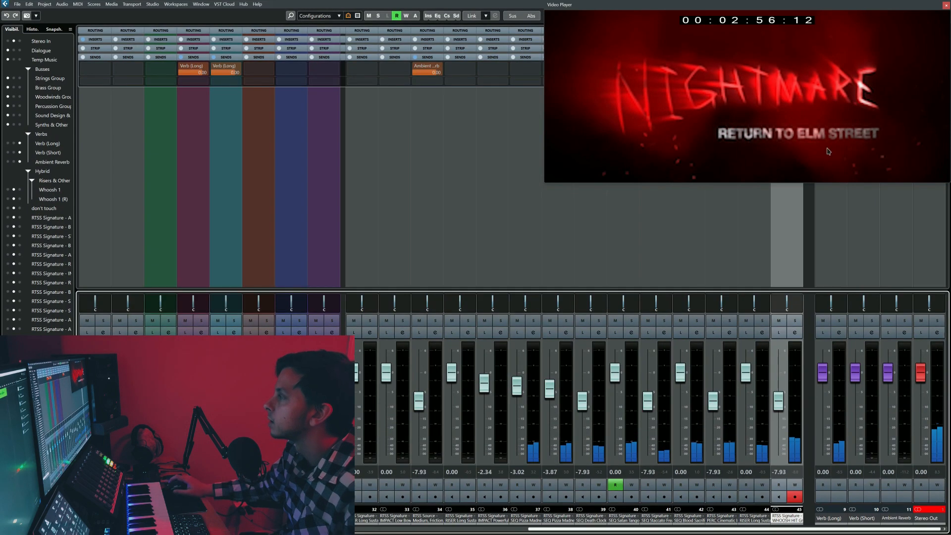
{"action": "left_click_drag", "start_coordinate": [867, 3], "coordinate": [434, 99]}
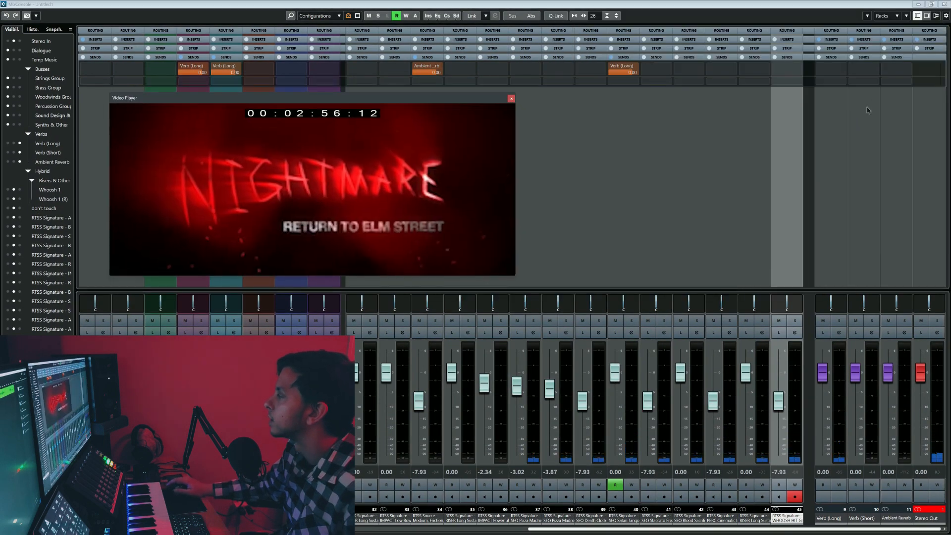
{"action": "left_click", "coordinate": [749, 153]}
{"action": "key", "text": "space"}
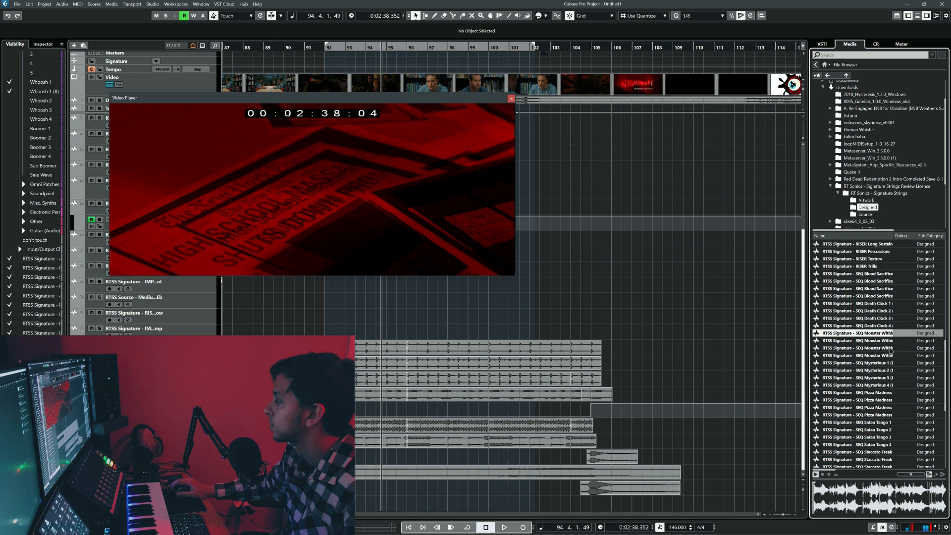
Audition the AMBIENCE Bowing samples in the Designed folder and import AMBIENCE Bowing Suspense Bed 4 onto a new track at bar 92.
{"action": "scroll", "coordinate": [875, 377], "scroll_direction": "up", "scroll_amount": 10}
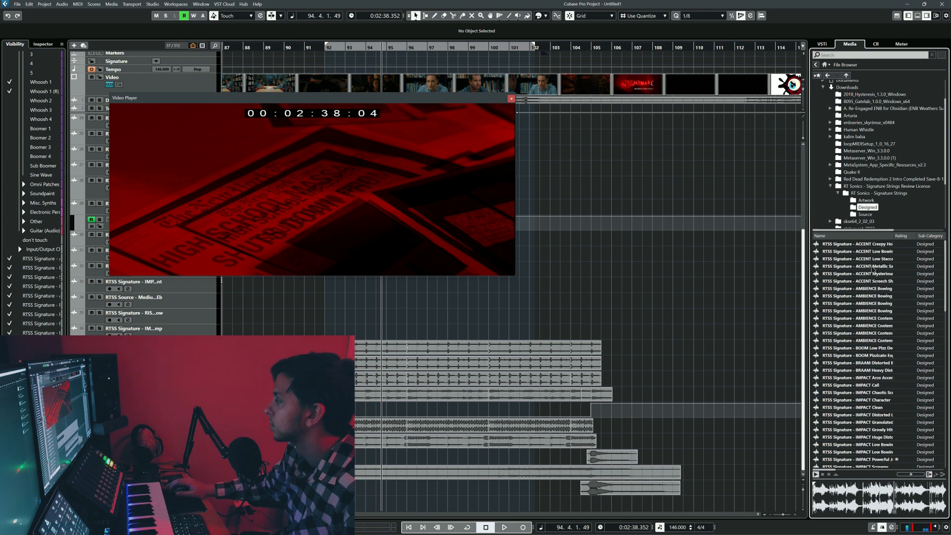
{"action": "left_click", "coordinate": [891, 297]}
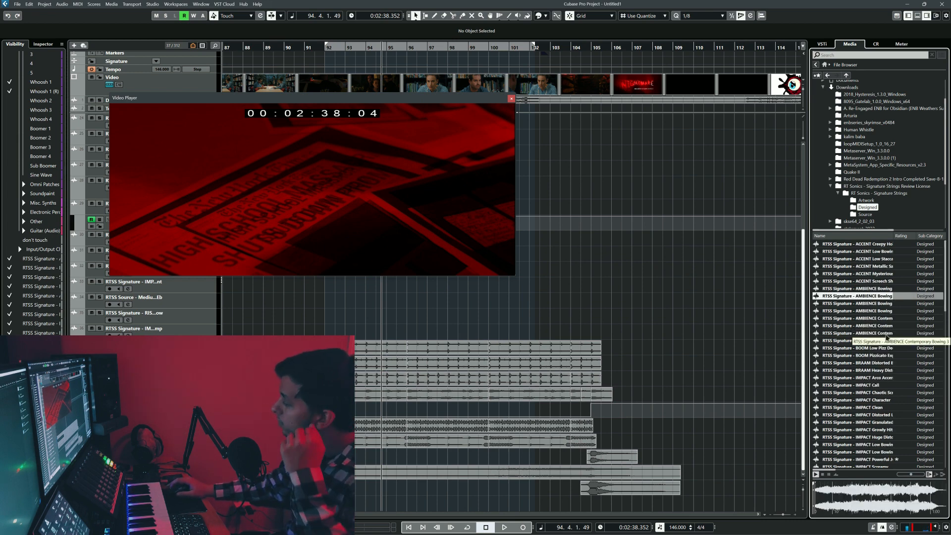
{"action": "left_click", "coordinate": [878, 488]}
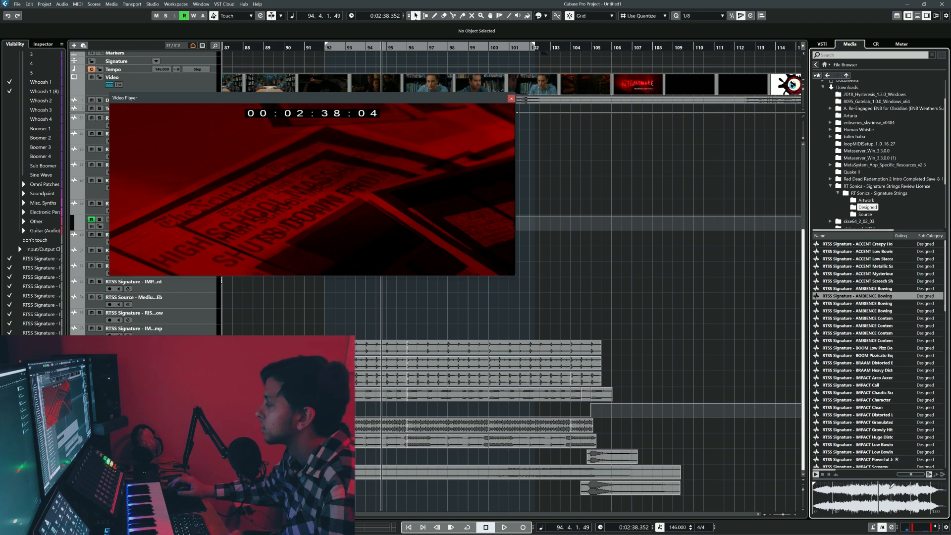
{"action": "left_click", "coordinate": [895, 303]}
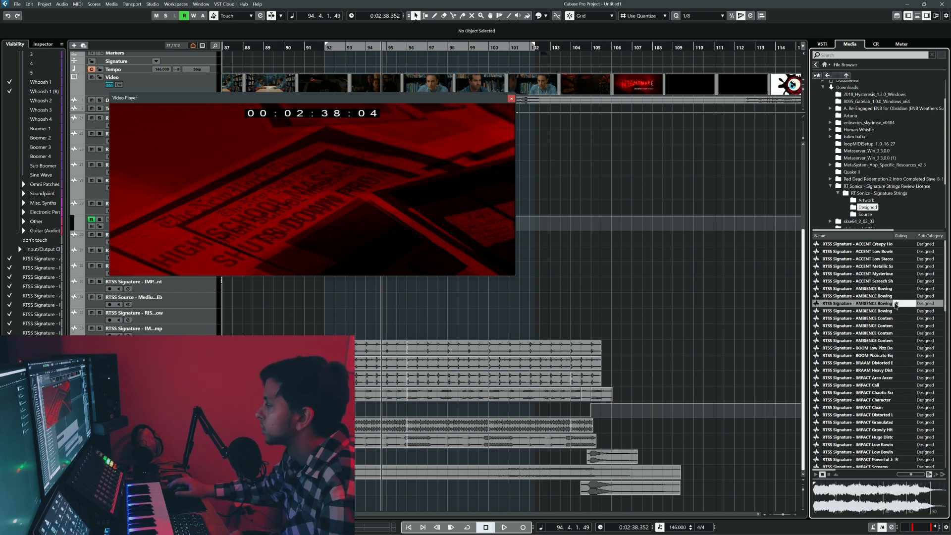
{"action": "left_click", "coordinate": [836, 491]}
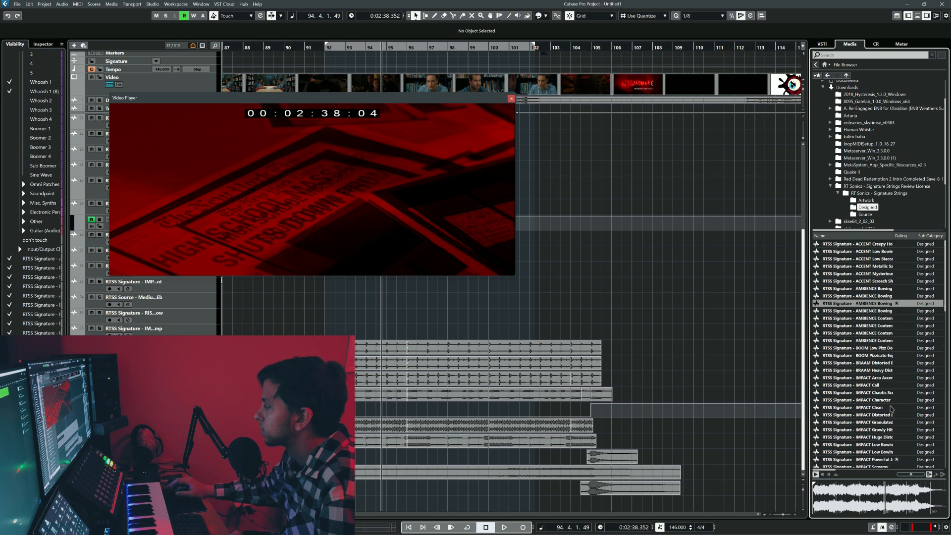
{"action": "left_click", "coordinate": [881, 311]}
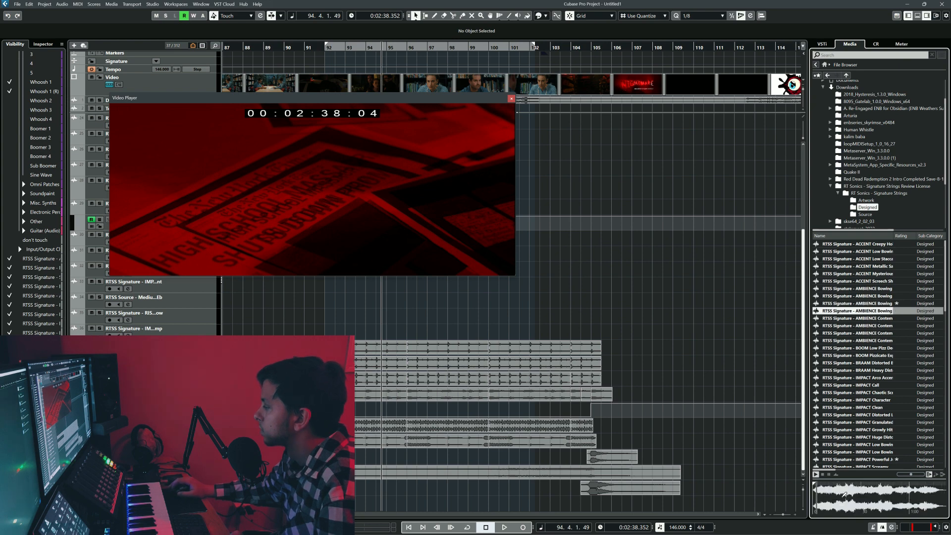
{"action": "left_click", "coordinate": [846, 493]}
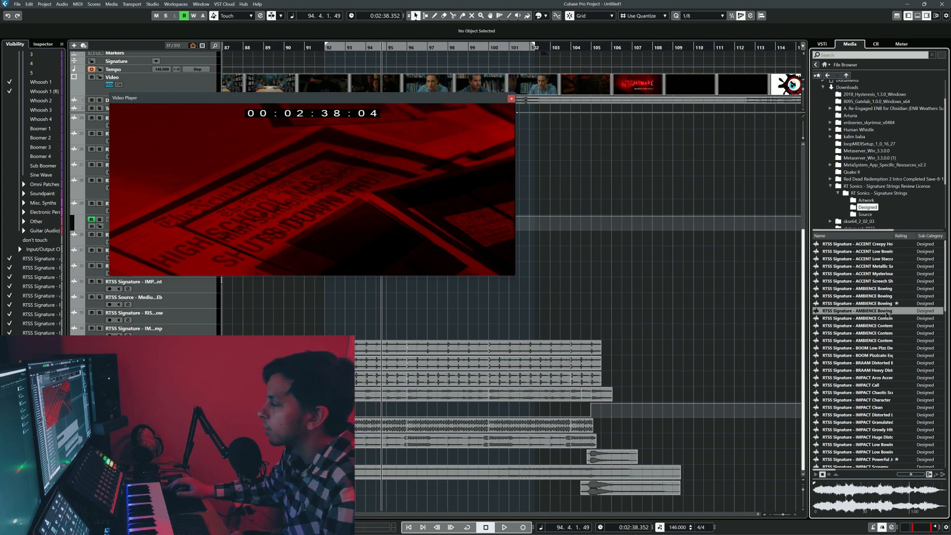
{"action": "left_click_drag", "start_coordinate": [873, 312], "coordinate": [325, 489]}
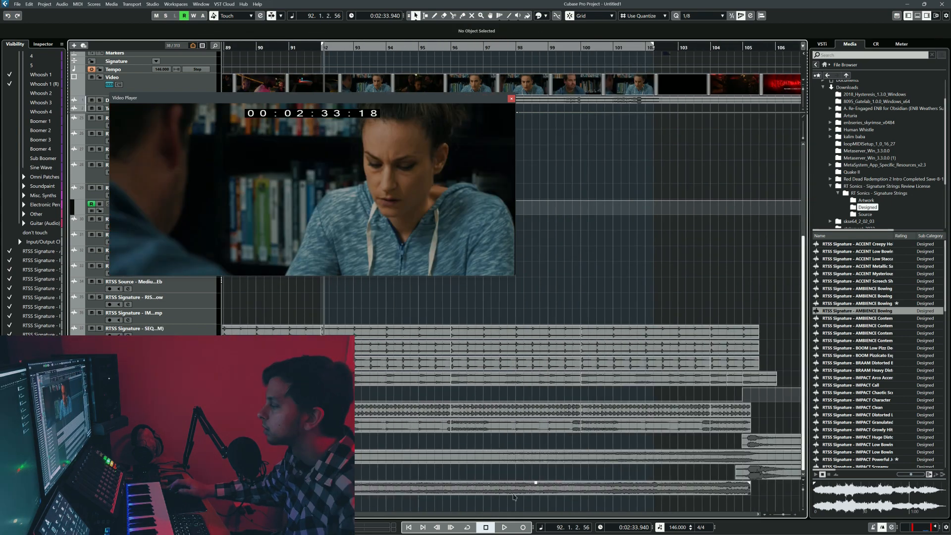
Apply a Pitch Shift envelope to the Bowing Suspense Bed 4 event, resetting the curve and raising its end point, and audition it.
{"action": "scroll", "coordinate": [511, 491], "scroll_direction": "down", "scroll_amount": 1}
{"action": "left_click", "coordinate": [511, 490]}
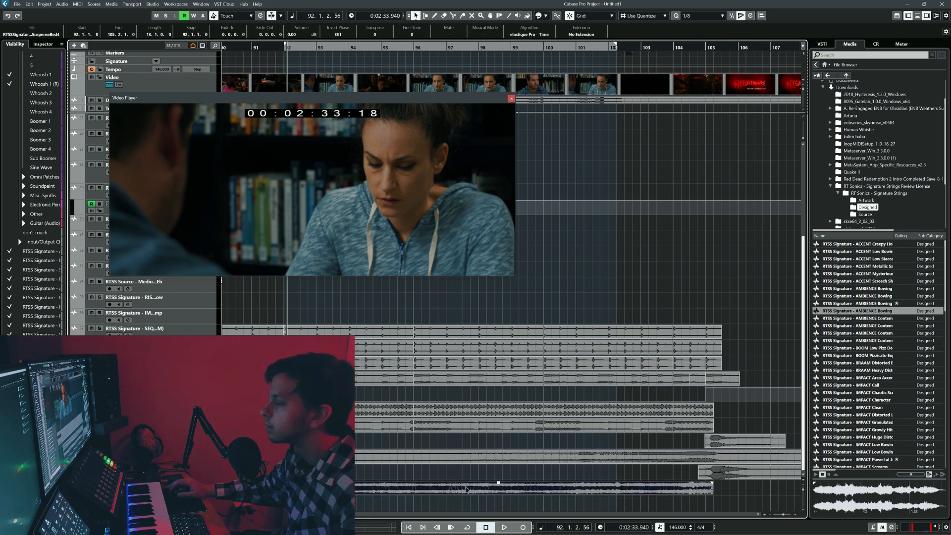
{"action": "left_click", "coordinate": [95, 5]}
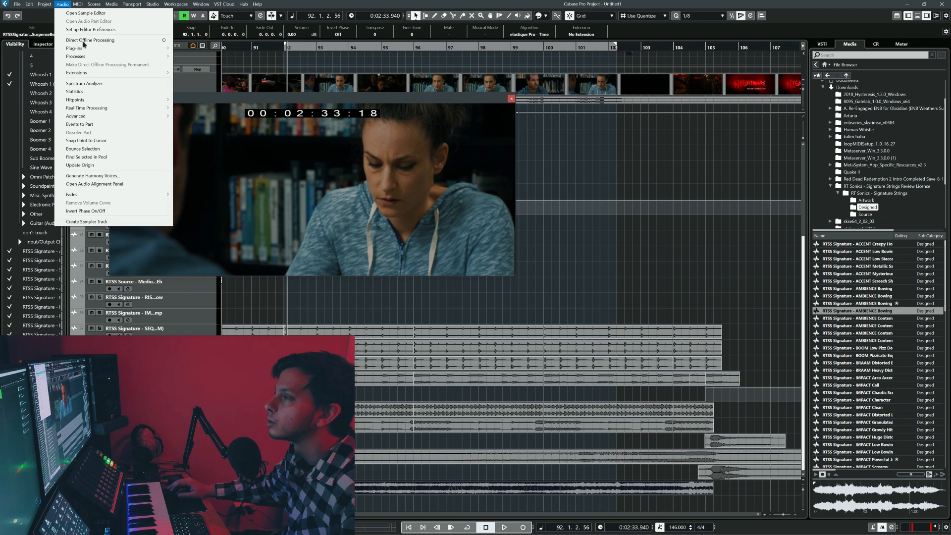
{"action": "mouse_move", "coordinate": [114, 56]}
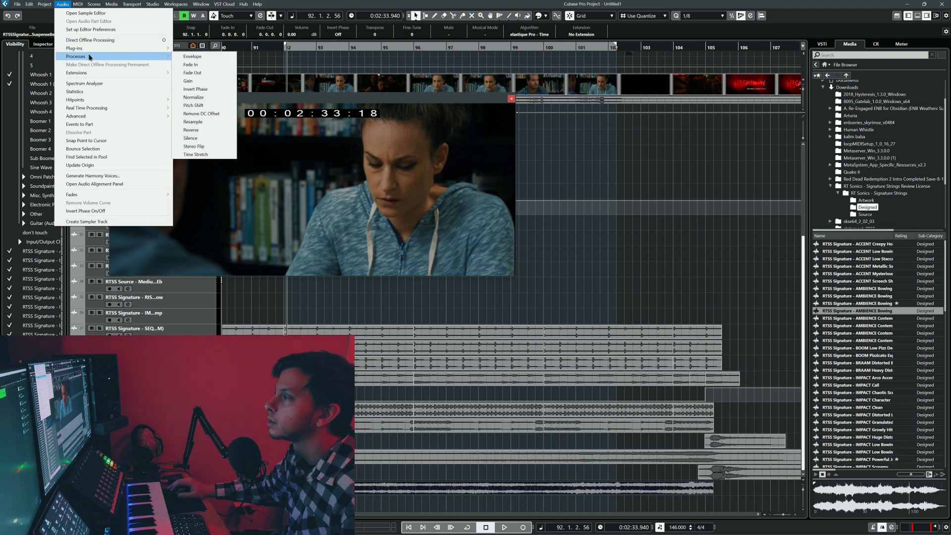
{"action": "left_click", "coordinate": [218, 106]}
{"action": "left_click", "coordinate": [652, 241]}
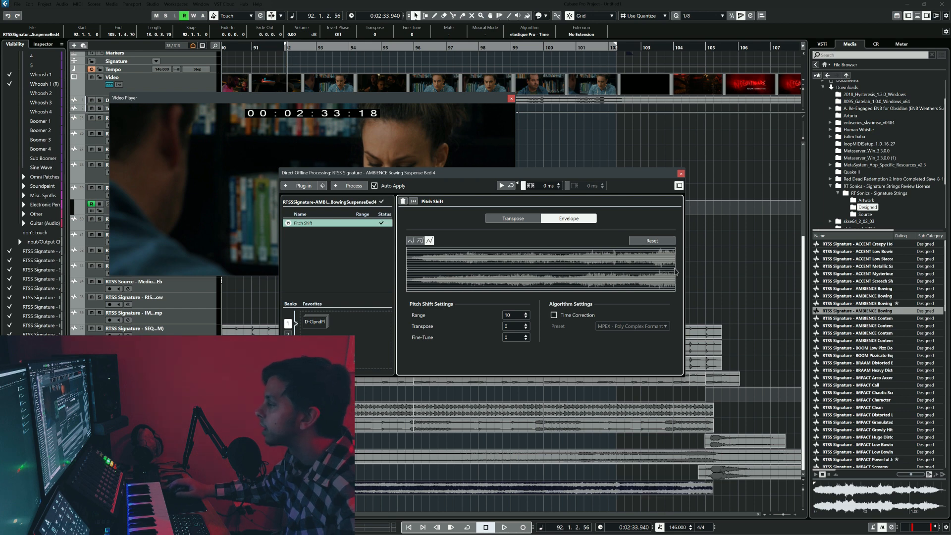
{"action": "left_click_drag", "start_coordinate": [676, 271], "coordinate": [677, 260]}
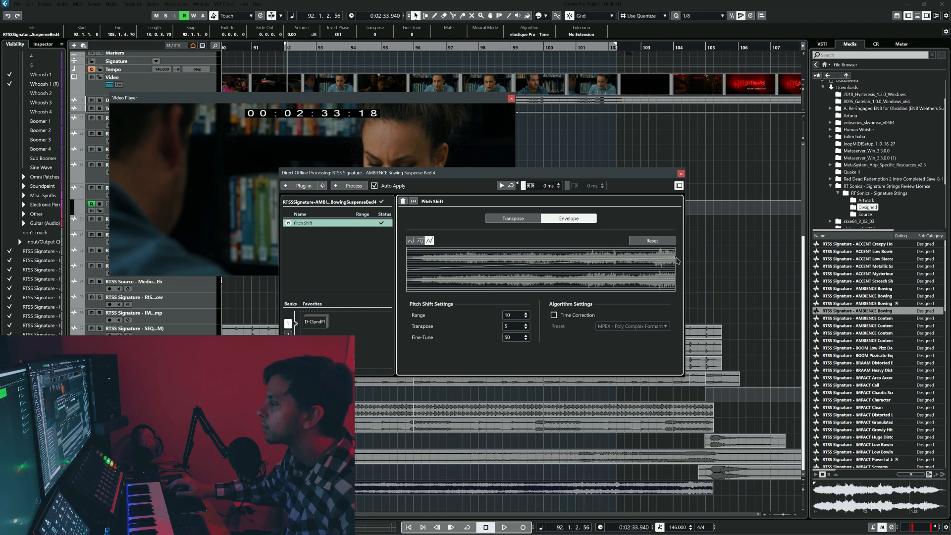
{"action": "left_click_drag", "start_coordinate": [677, 260], "coordinate": [680, 251]}
{"action": "key", "text": "space"}
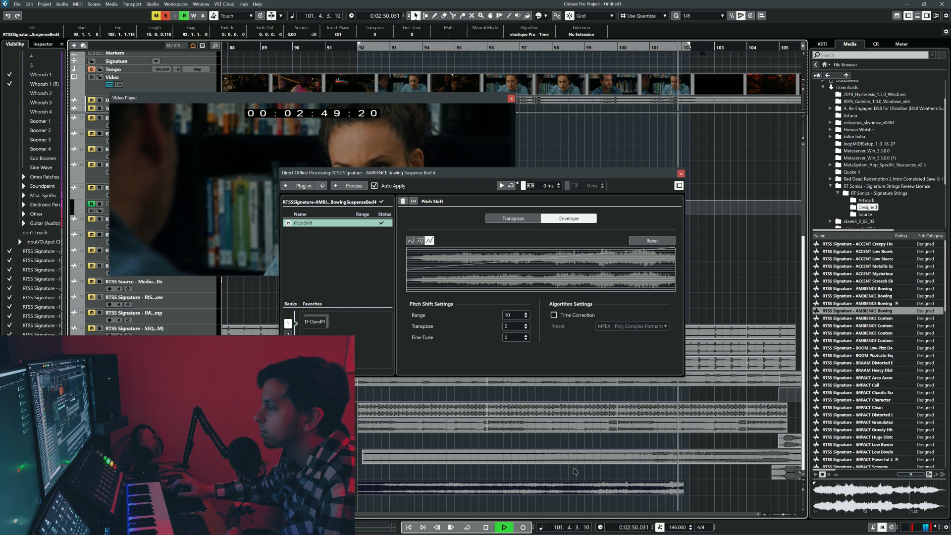
{"action": "key", "text": "space"}
Move the pitch-shifted ambience event later so it ends at about bar 105, and add a fade-in along its length.
{"action": "scroll", "coordinate": [672, 479], "scroll_direction": "right", "scroll_amount": 3}
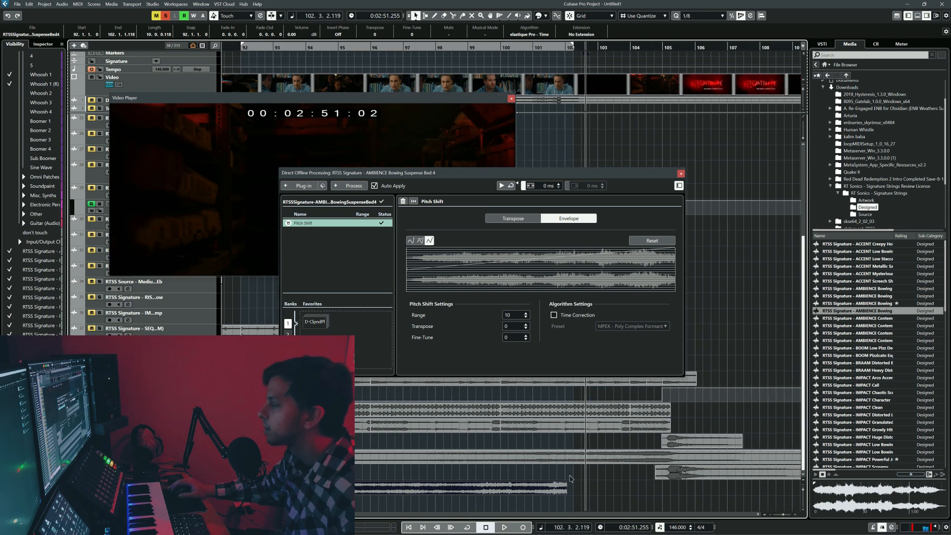
{"action": "left_click_drag", "start_coordinate": [522, 488], "coordinate": [623, 488]}
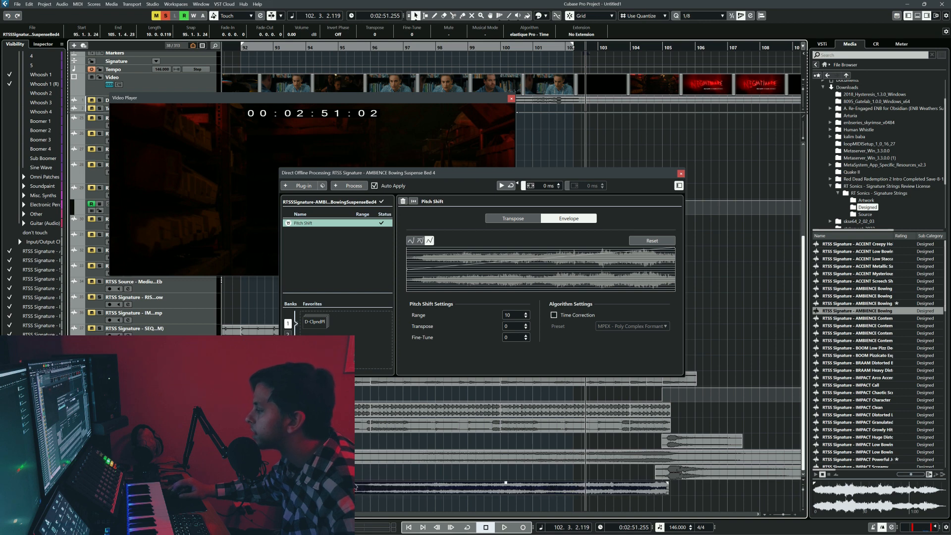
{"action": "left_click_drag", "start_coordinate": [505, 482], "coordinate": [680, 490]}
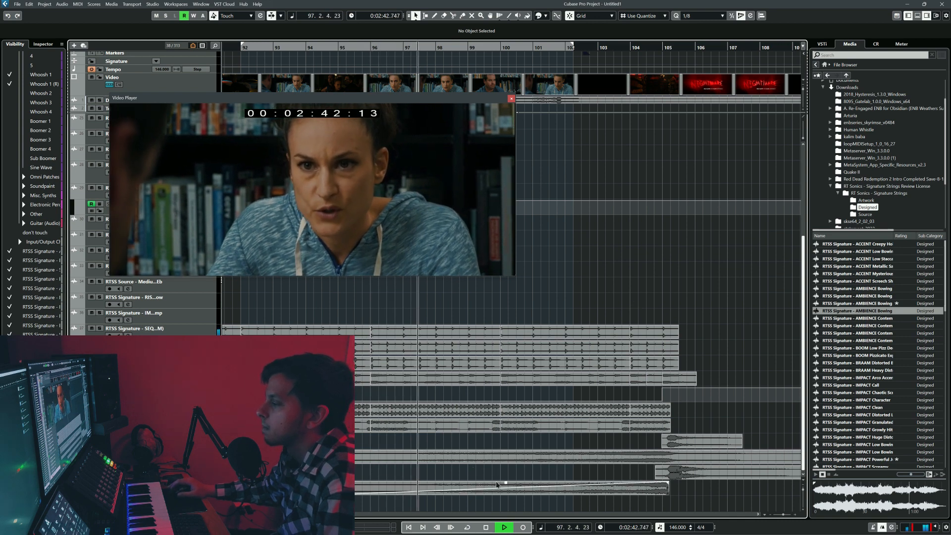
Lower the volume of the long event two tracks above the ambience bed while playing the section.
{"action": "left_click_drag", "start_coordinate": [527, 458], "coordinate": [528, 458]}
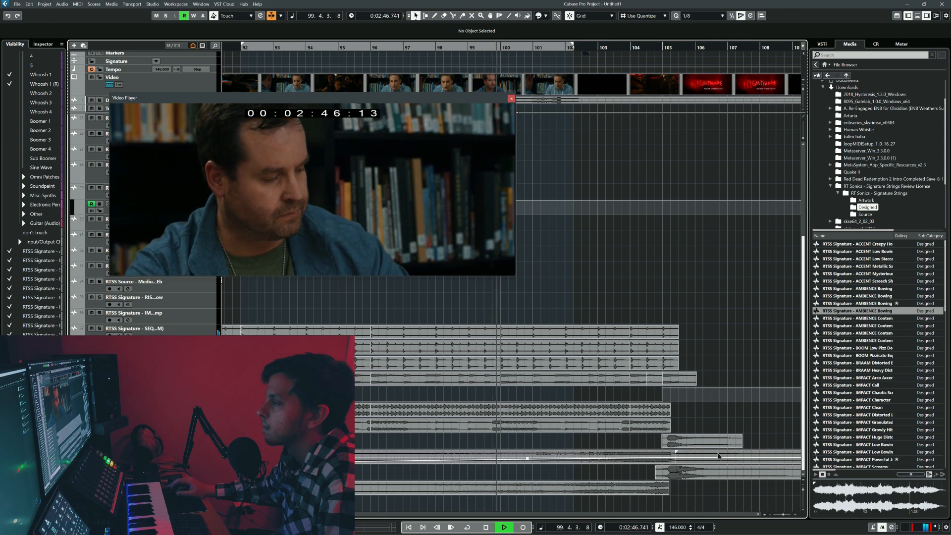